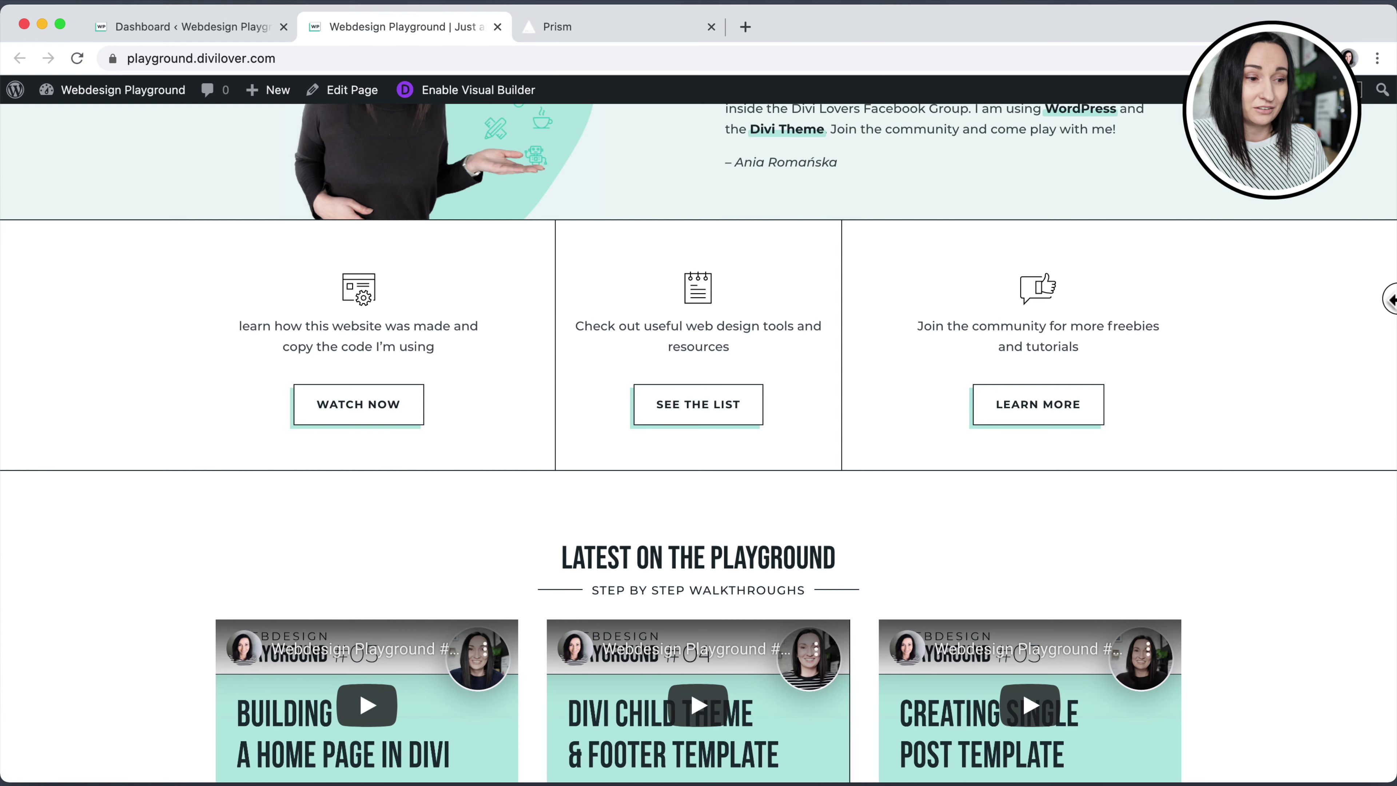
Narrow the browser window to preview the responsive layout, then restore it to full width.
drag(1388, 300, 1116, 313)
scroll(883, 327, down, 5)
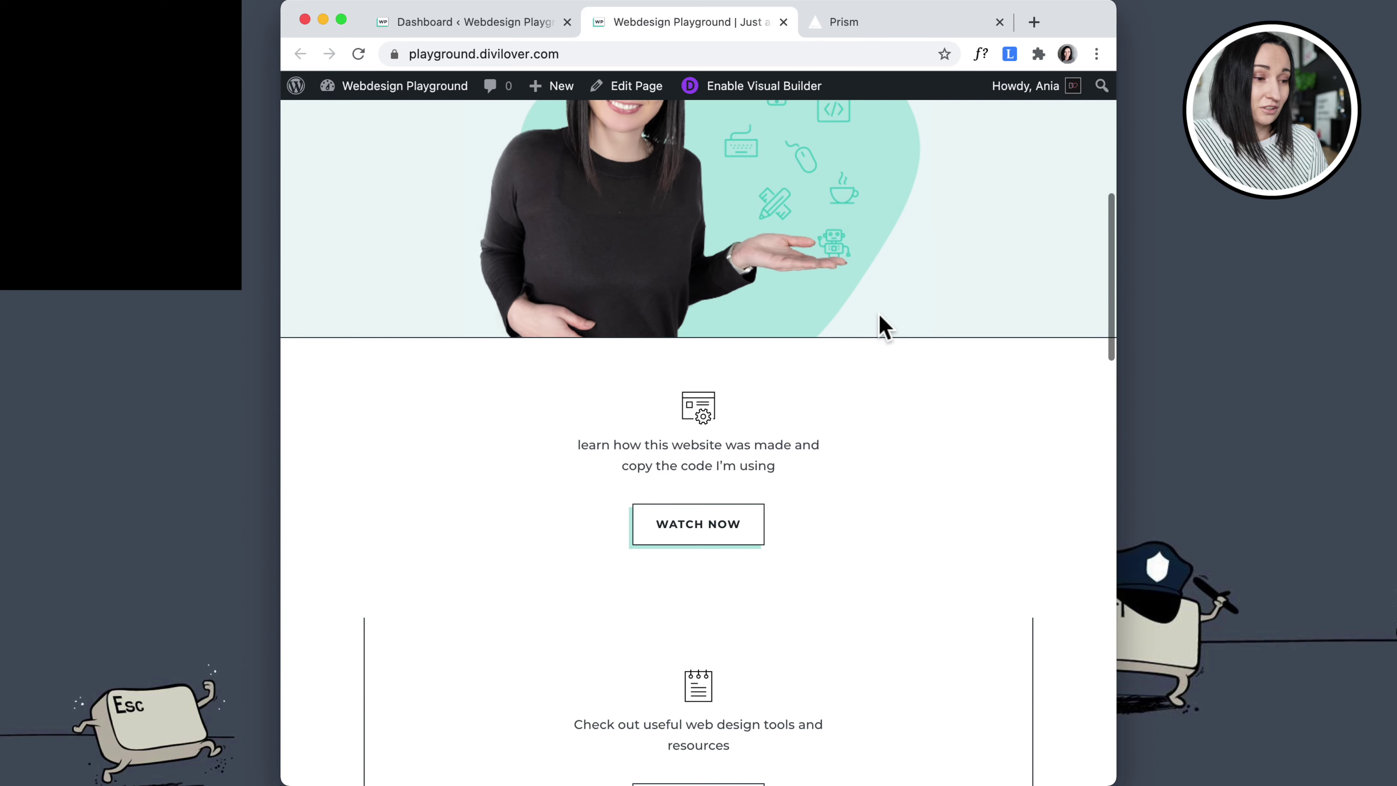
scroll(882, 328, up, 6)
scroll(883, 328, up, 1)
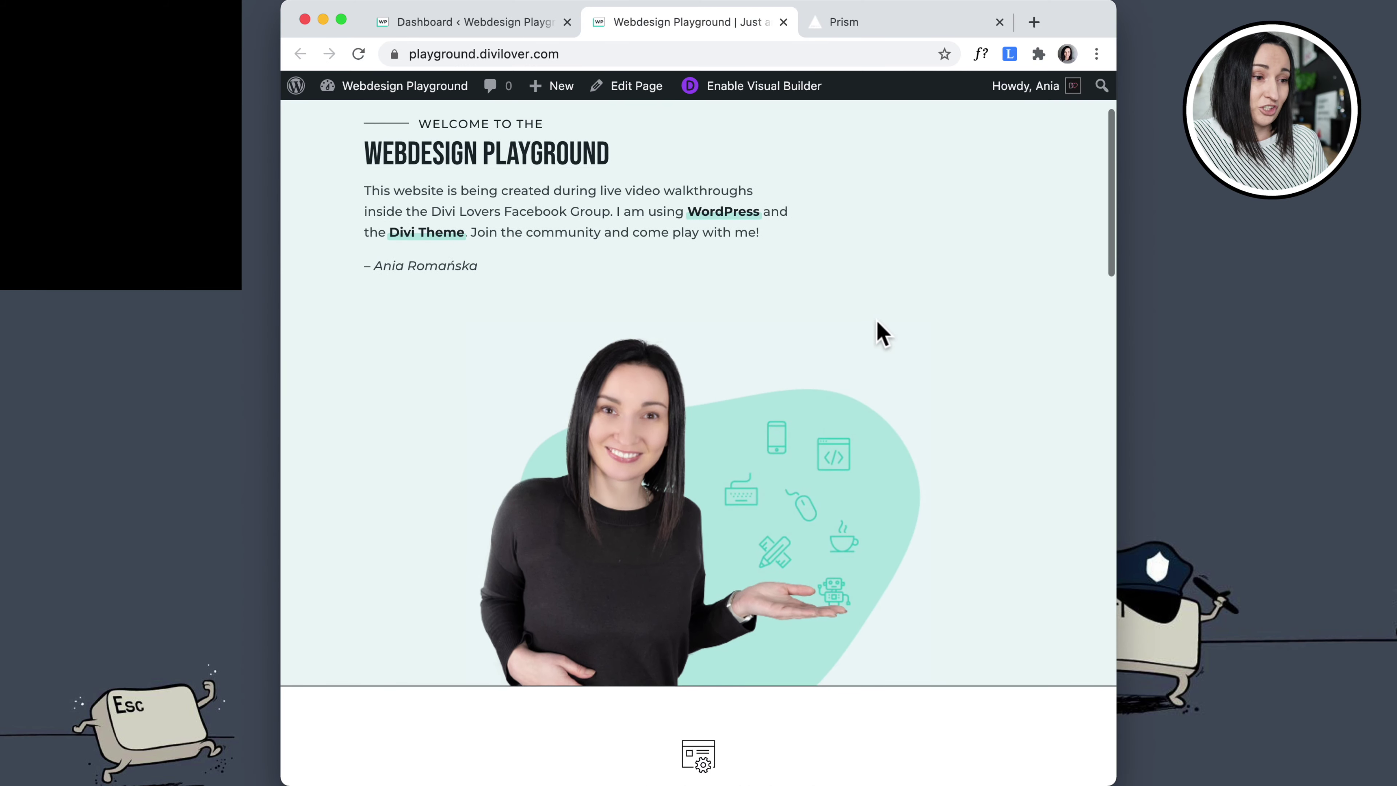
drag(1120, 322, 1364, 301)
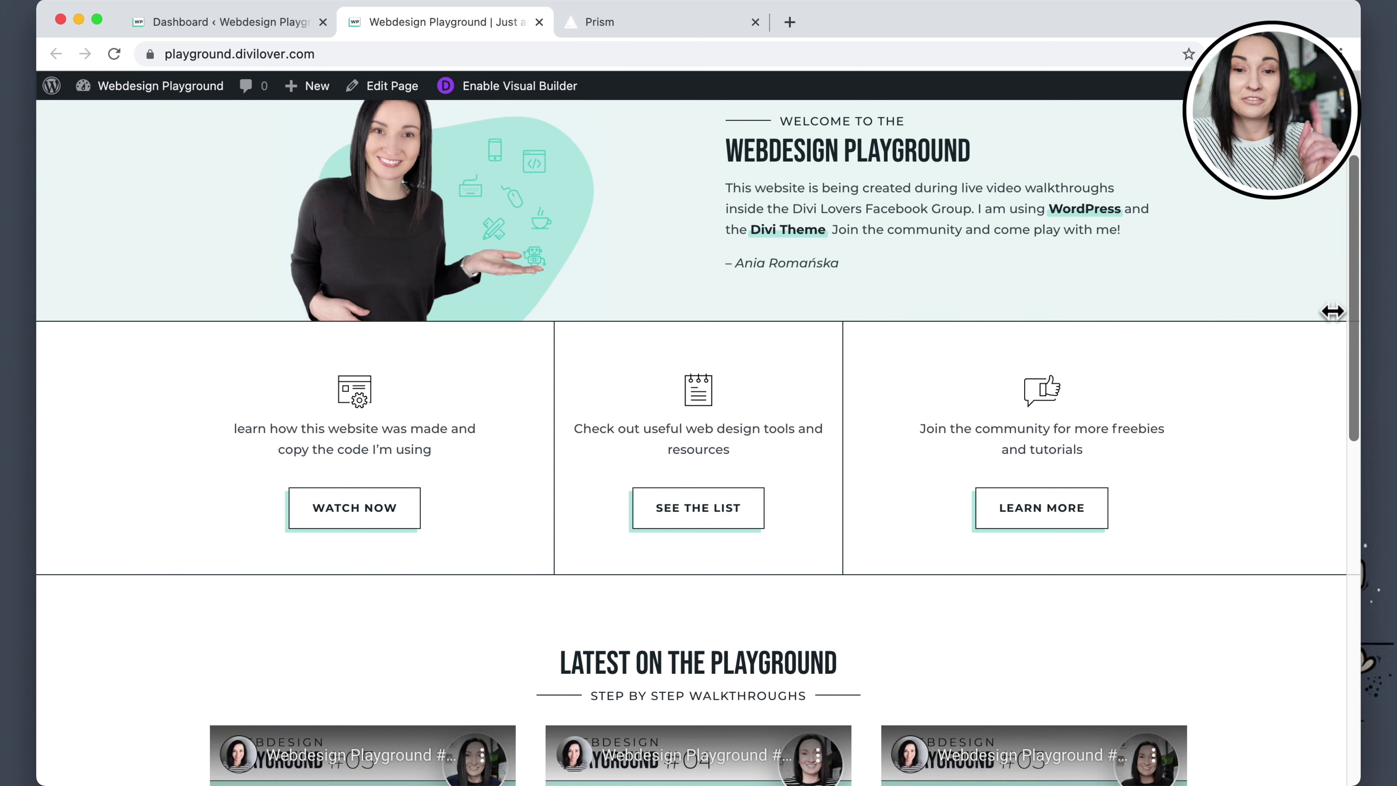
scroll(1250, 334, up, 3)
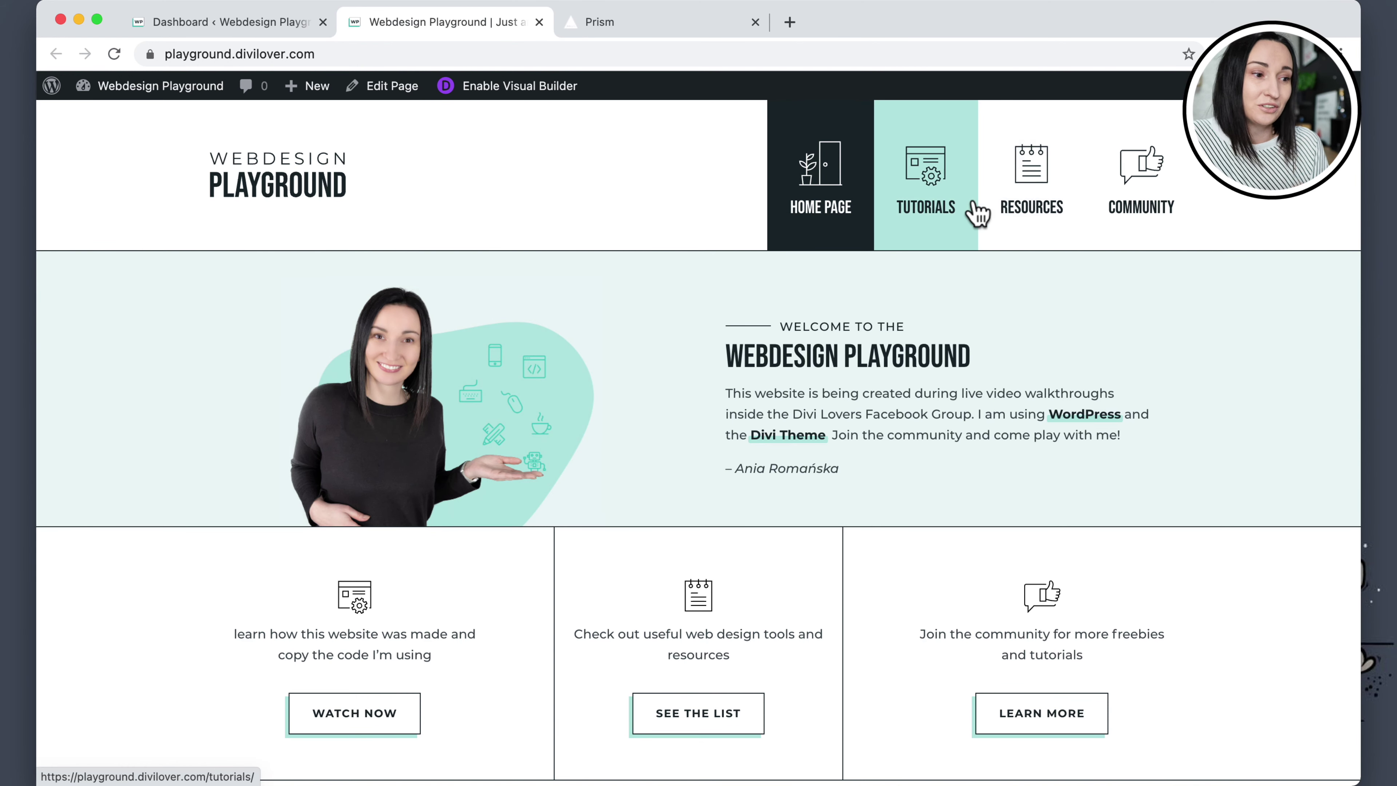
Open the '#05 Building a Home Page in Divi' post from its video card.
scroll(792, 435, down, 9)
scroll(789, 424, down, 3)
click(289, 531)
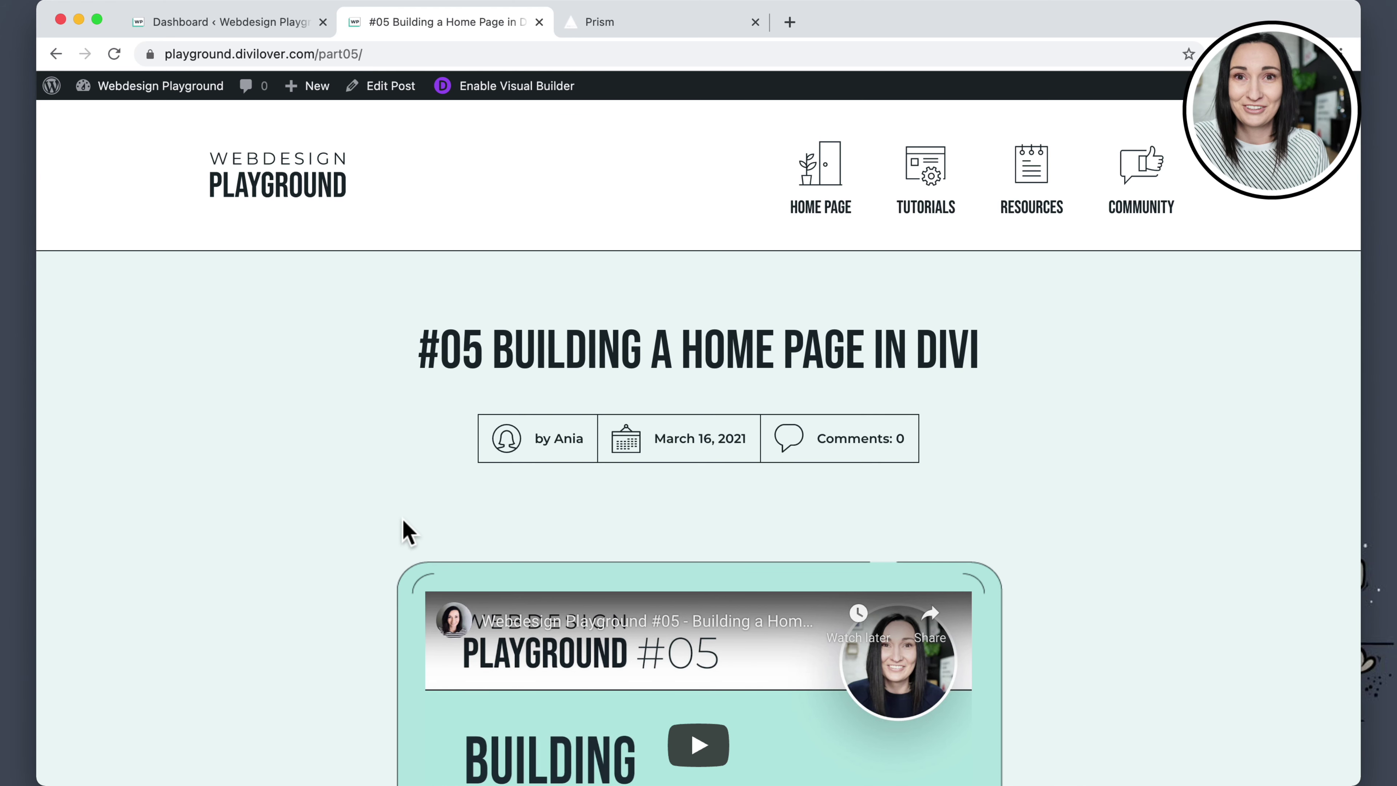
Scroll through the home page CSS code block listed in the post.
scroll(403, 520, down, 1)
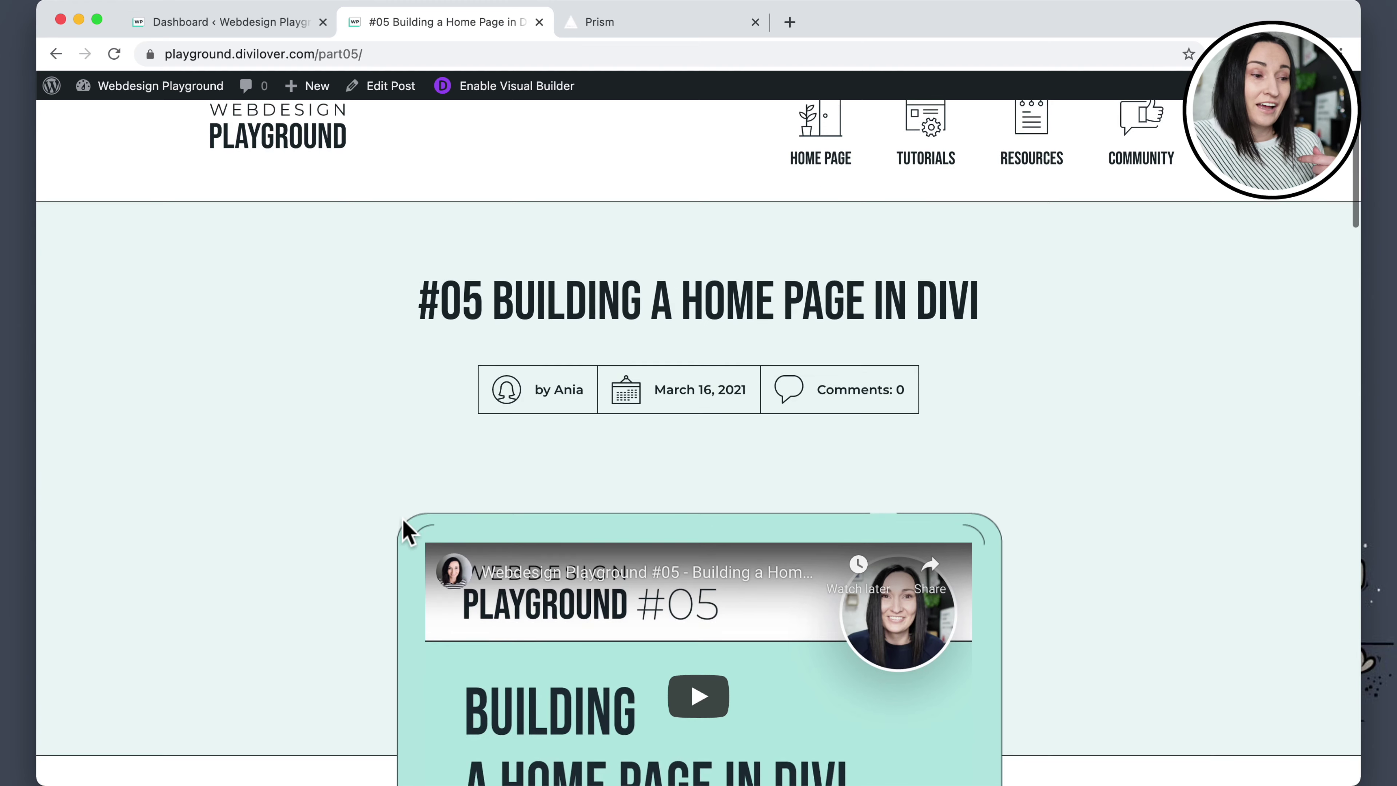
scroll(404, 532, down, 8)
scroll(404, 531, up, 3)
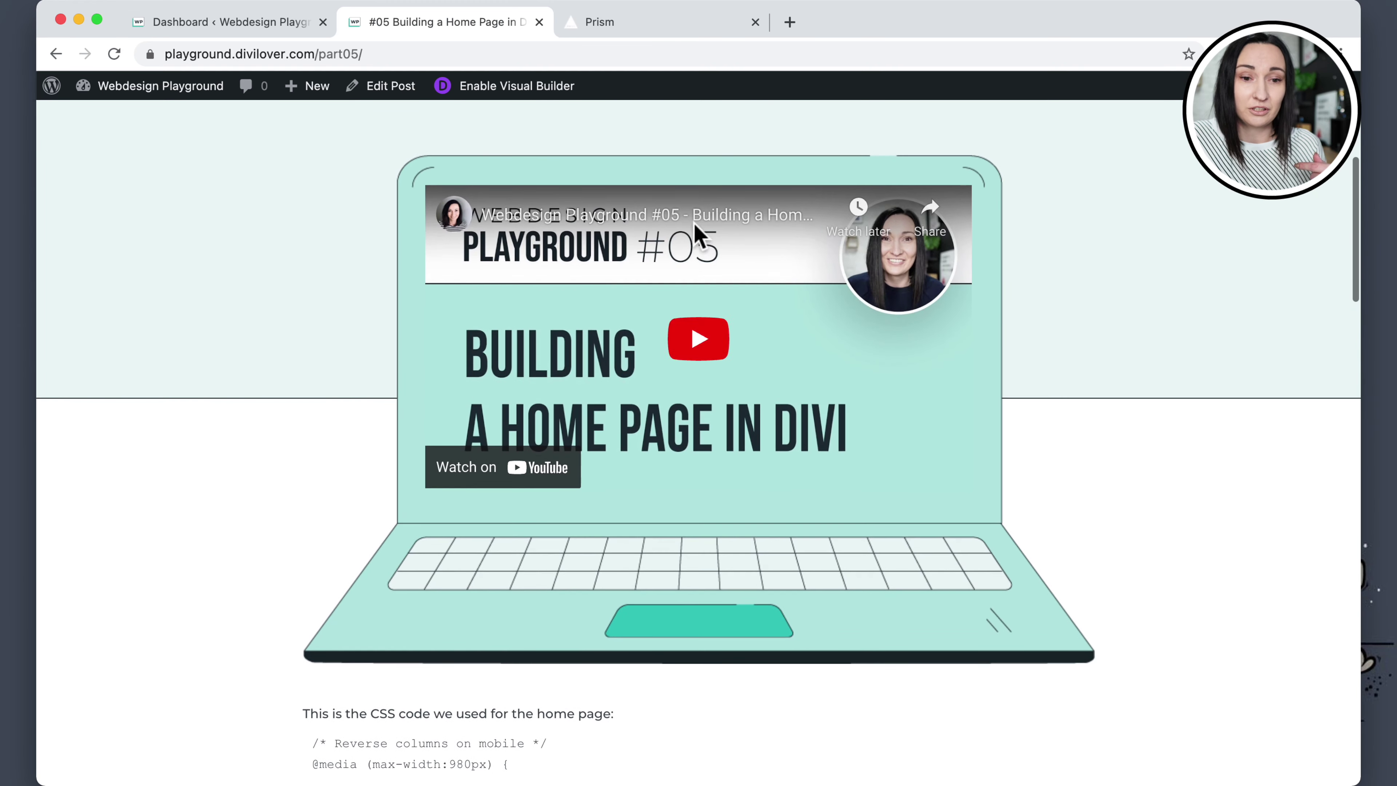
scroll(736, 408, up, 1)
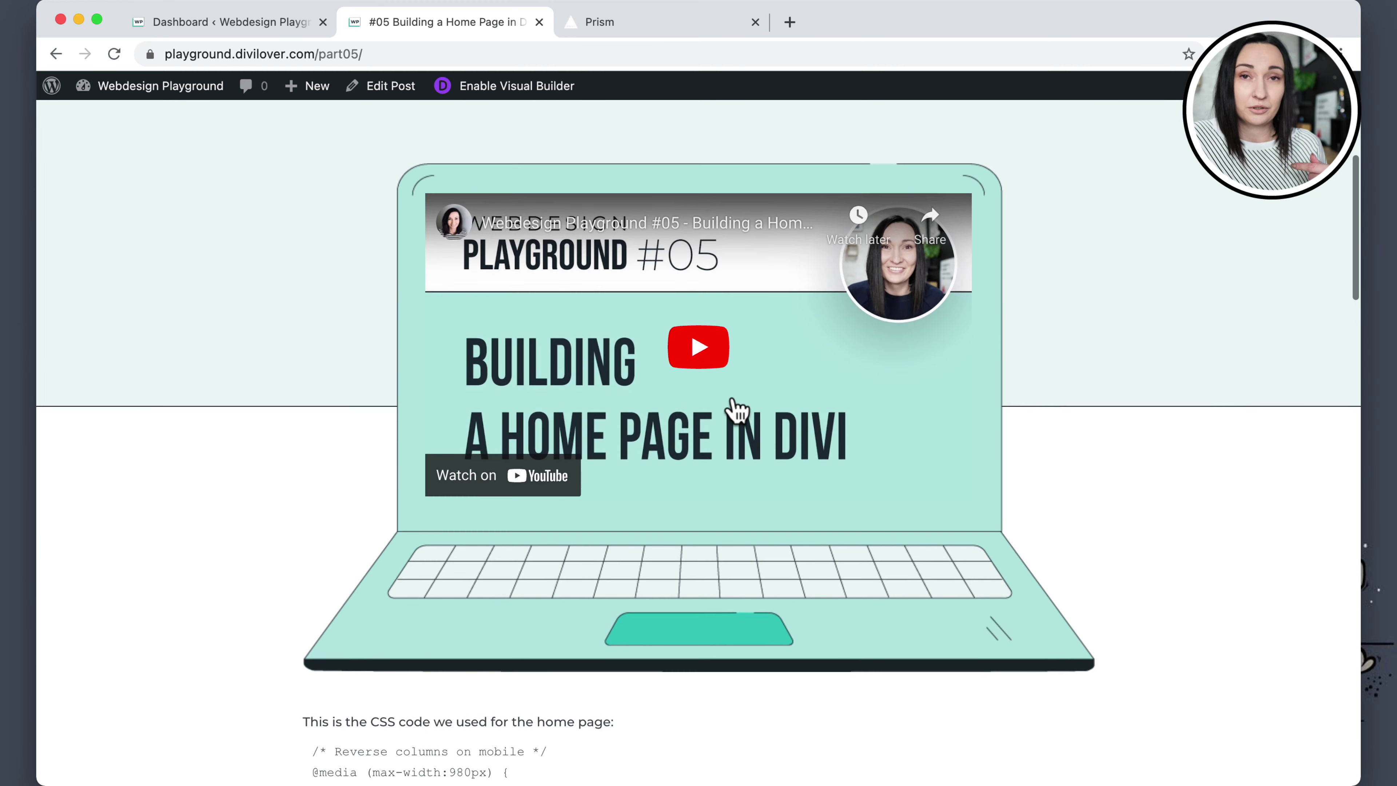
scroll(736, 408, down, 4)
scroll(736, 408, up, 3)
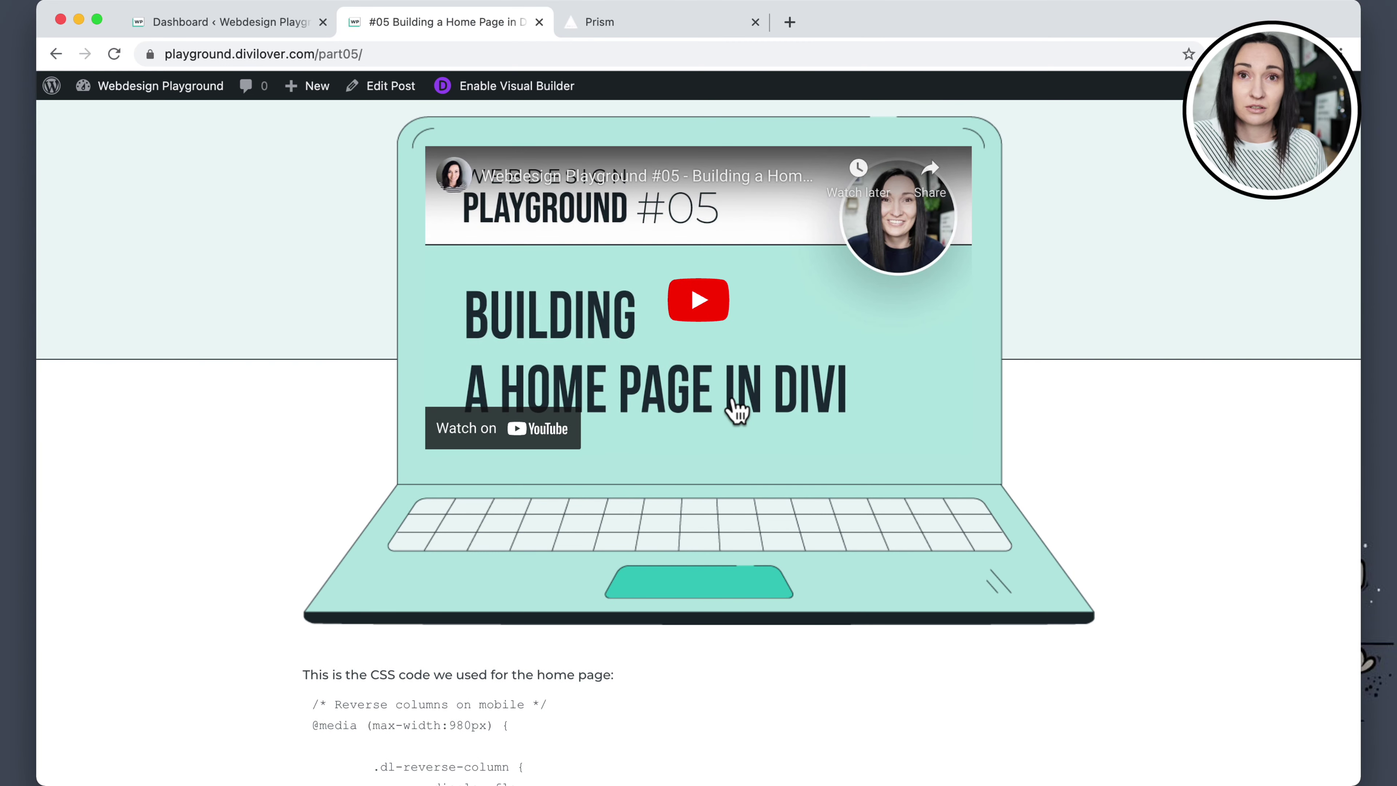
scroll(738, 410, down, 5)
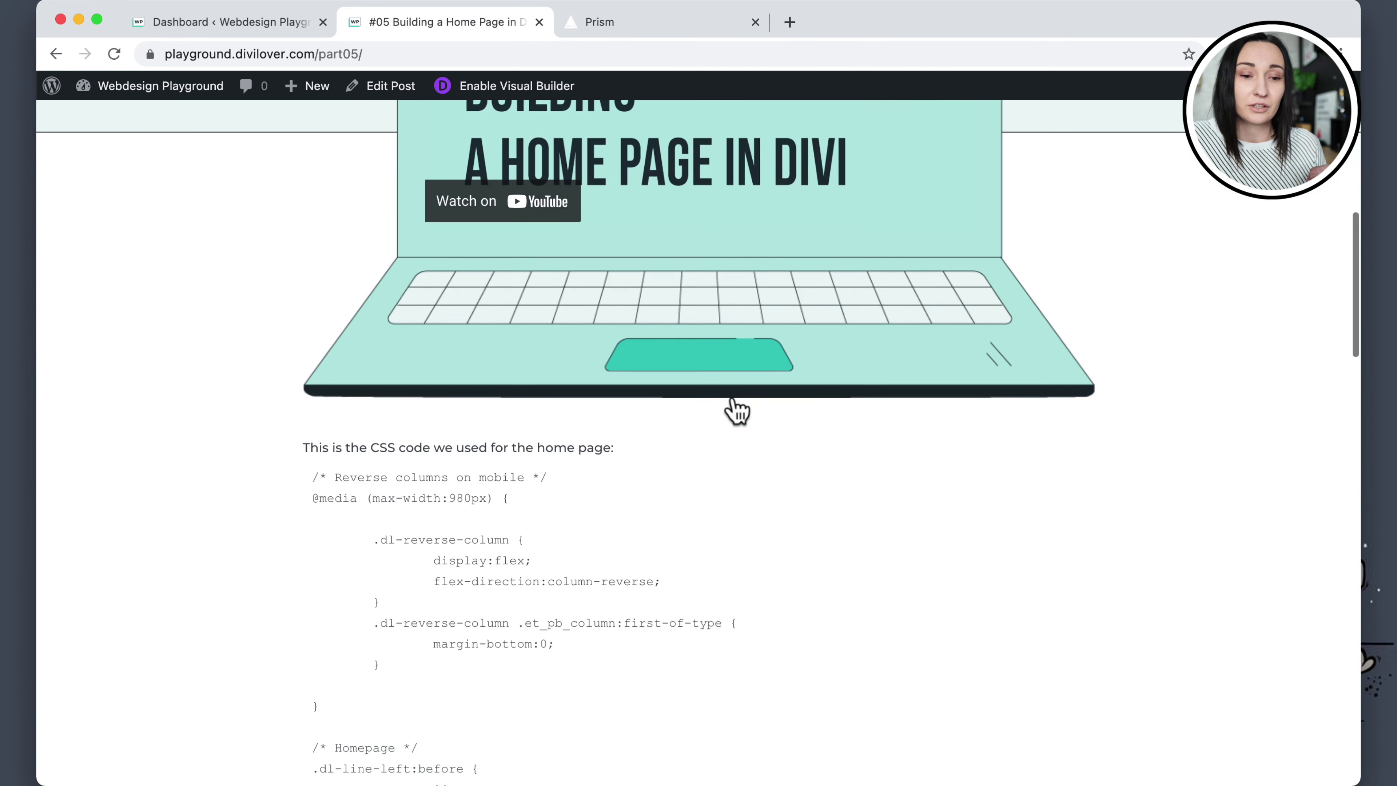
scroll(737, 410, down, 2)
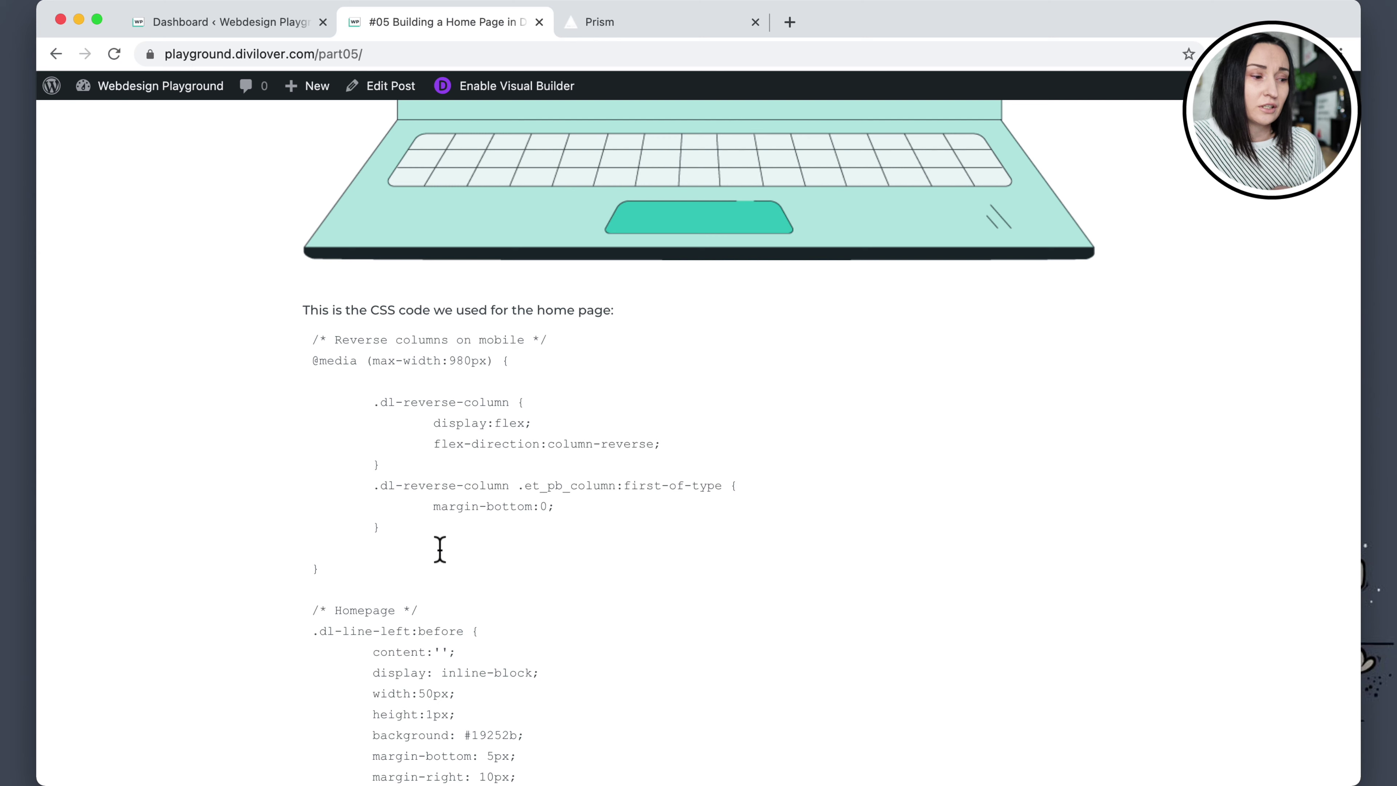
scroll(445, 561, down, 2)
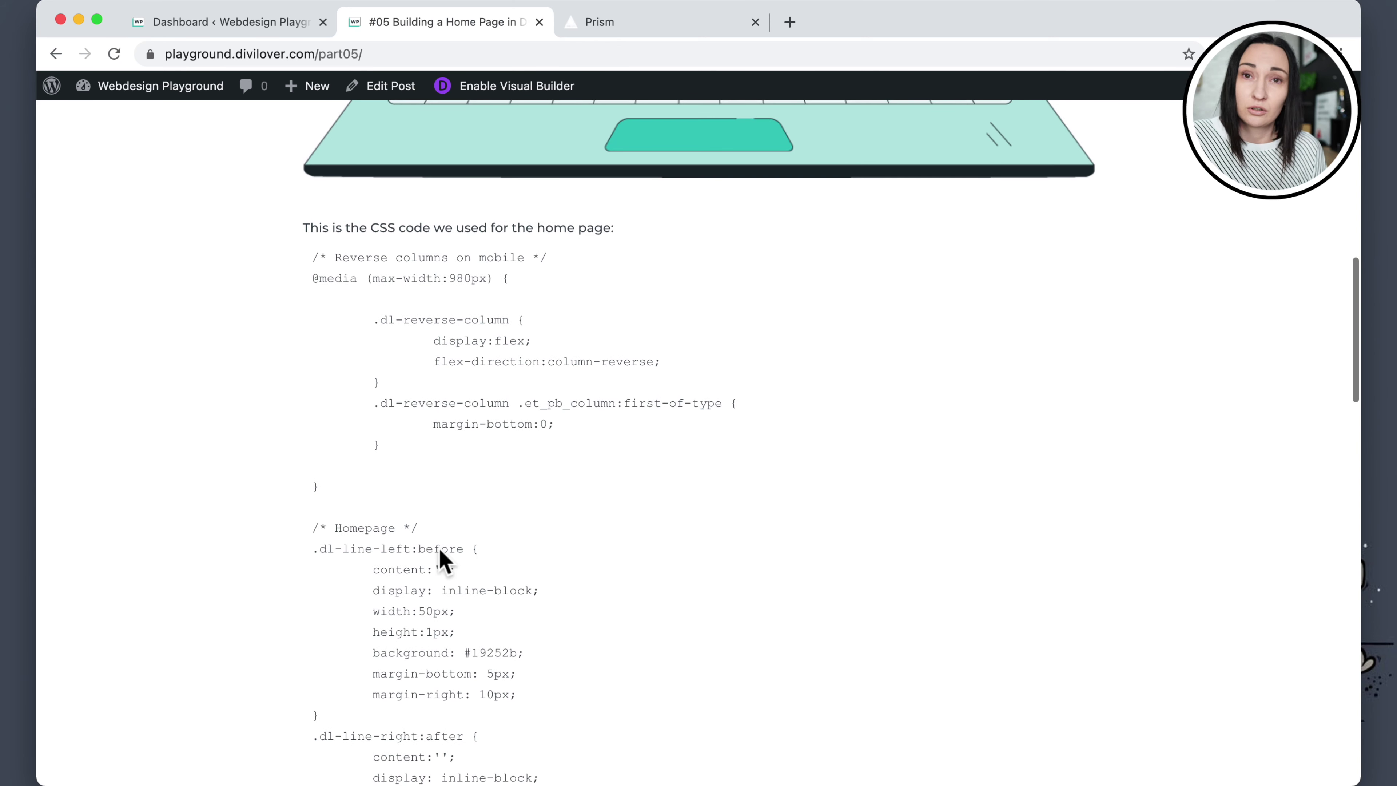
scroll(440, 551, up, 1)
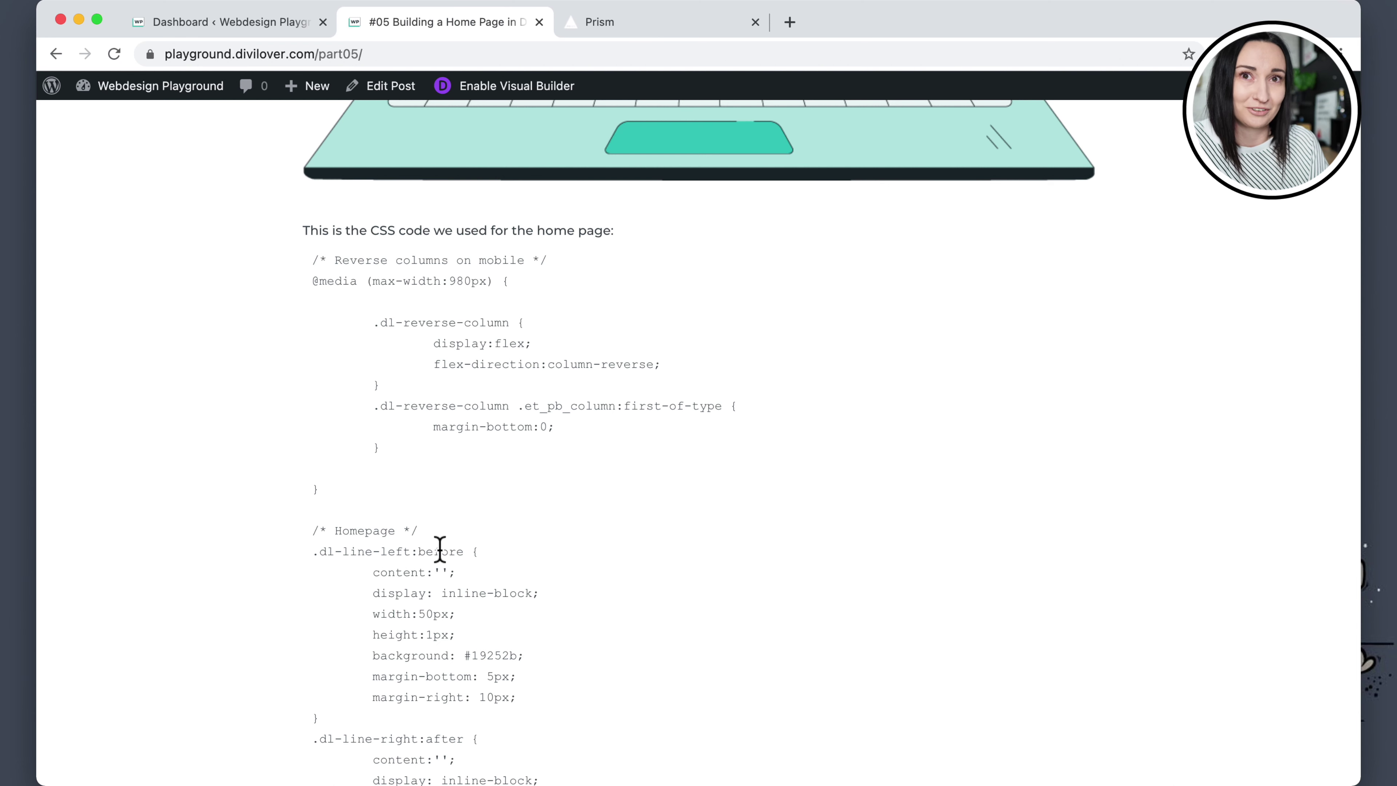
scroll(439, 550, down, 1)
Highlight part of the CSS, then continue to the closing .dl-links hover rules.
drag(327, 226, 669, 554)
click(669, 553)
scroll(668, 554, down, 5)
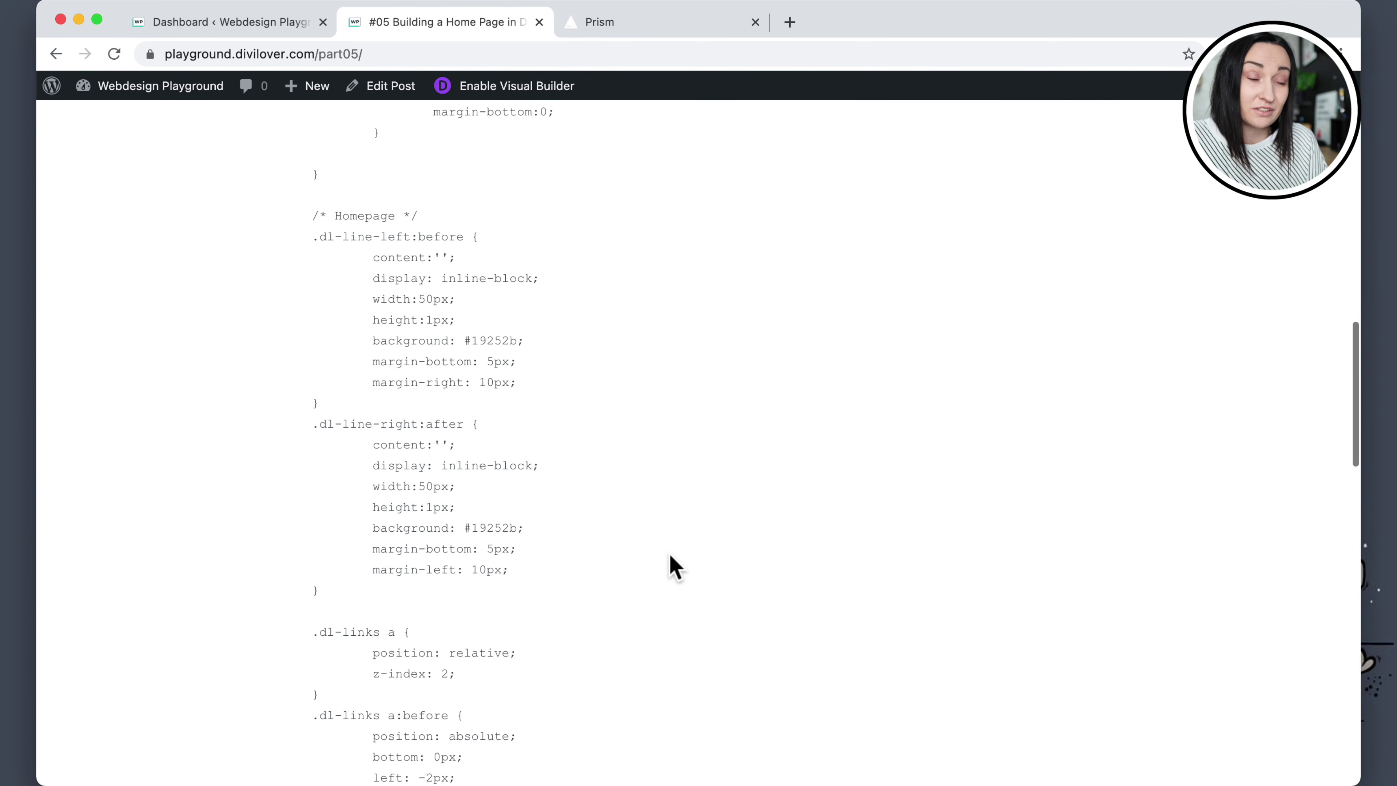
scroll(669, 553, down, 10)
scroll(669, 554, up, 2)
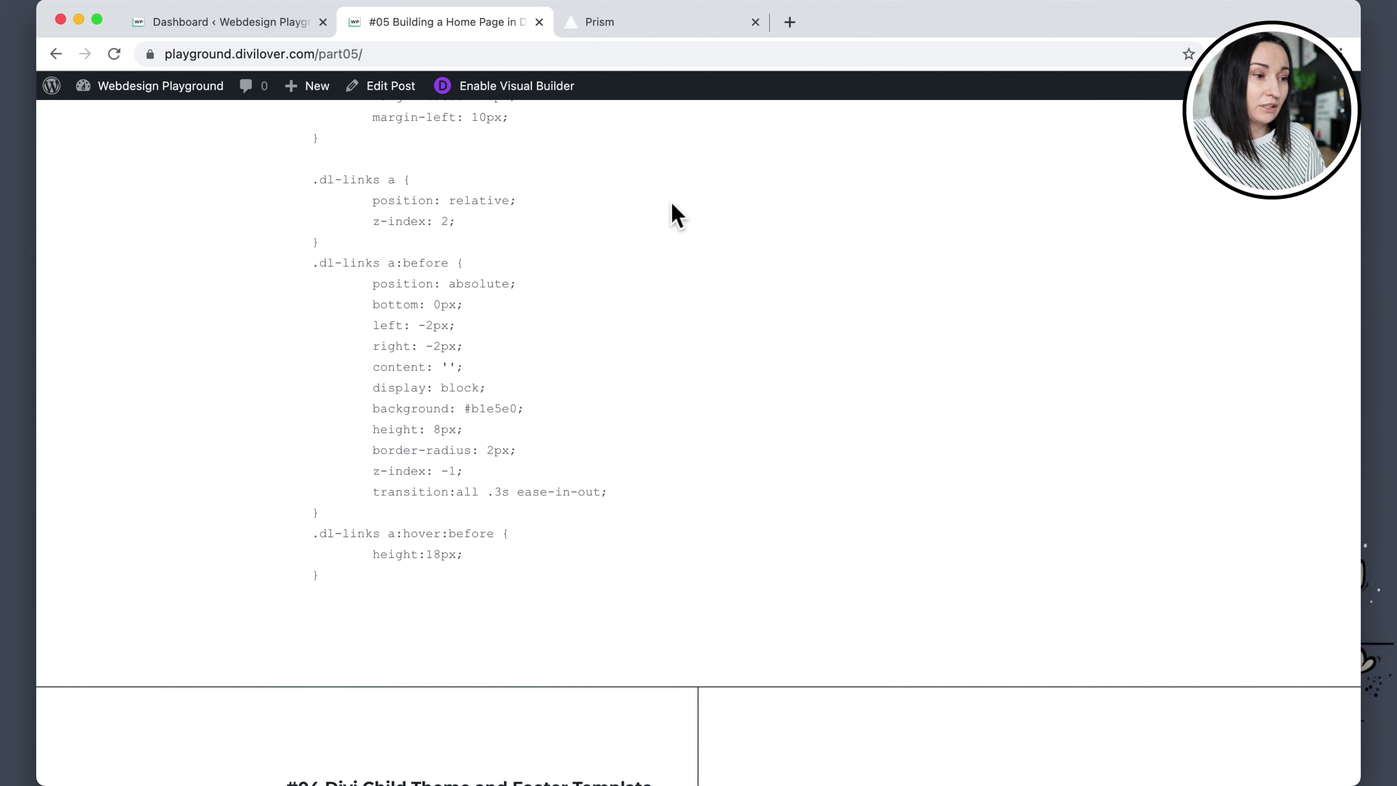
Switch to the Prism tab and browse its syntax-highlighted examples, ending back near the top.
click(642, 40)
scroll(639, 243, up, 10)
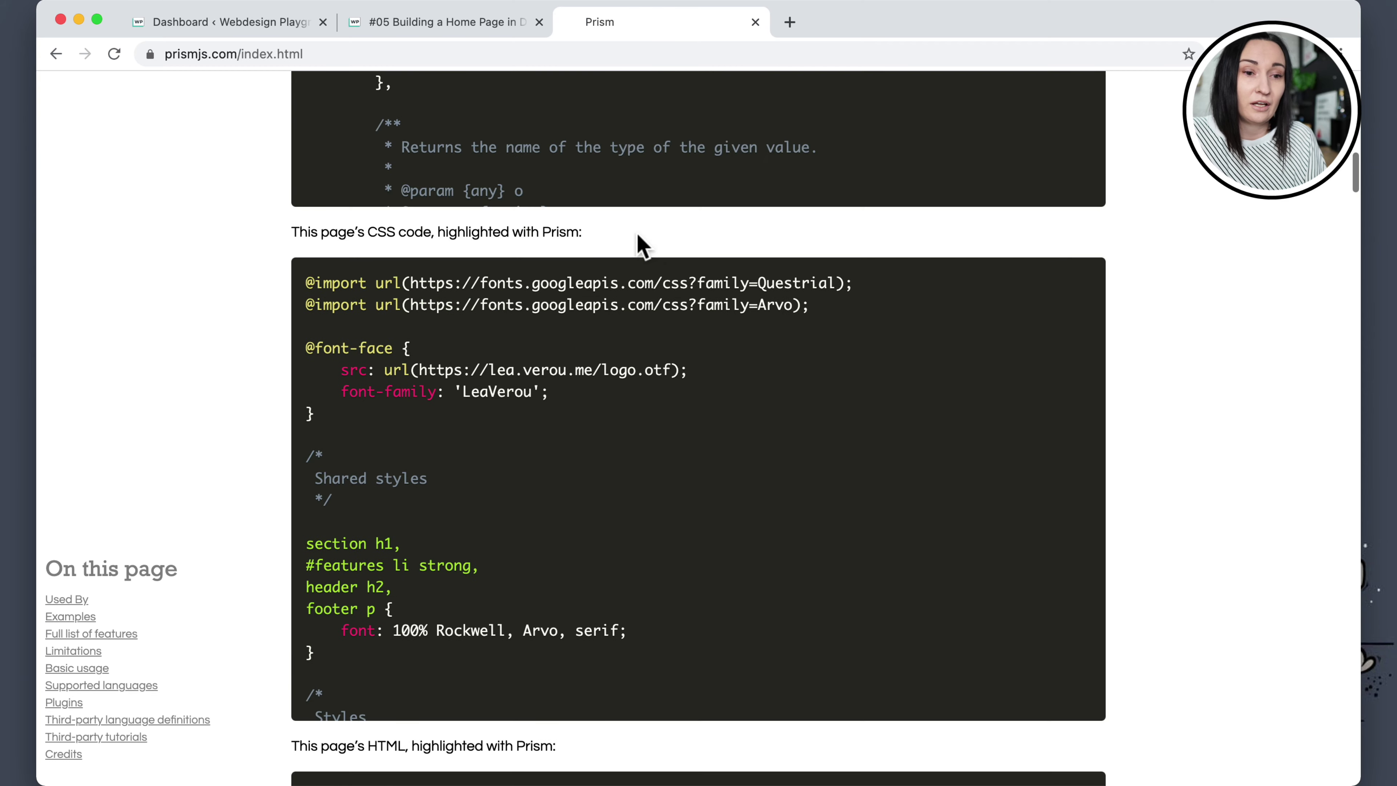
scroll(228, 268, up, 15)
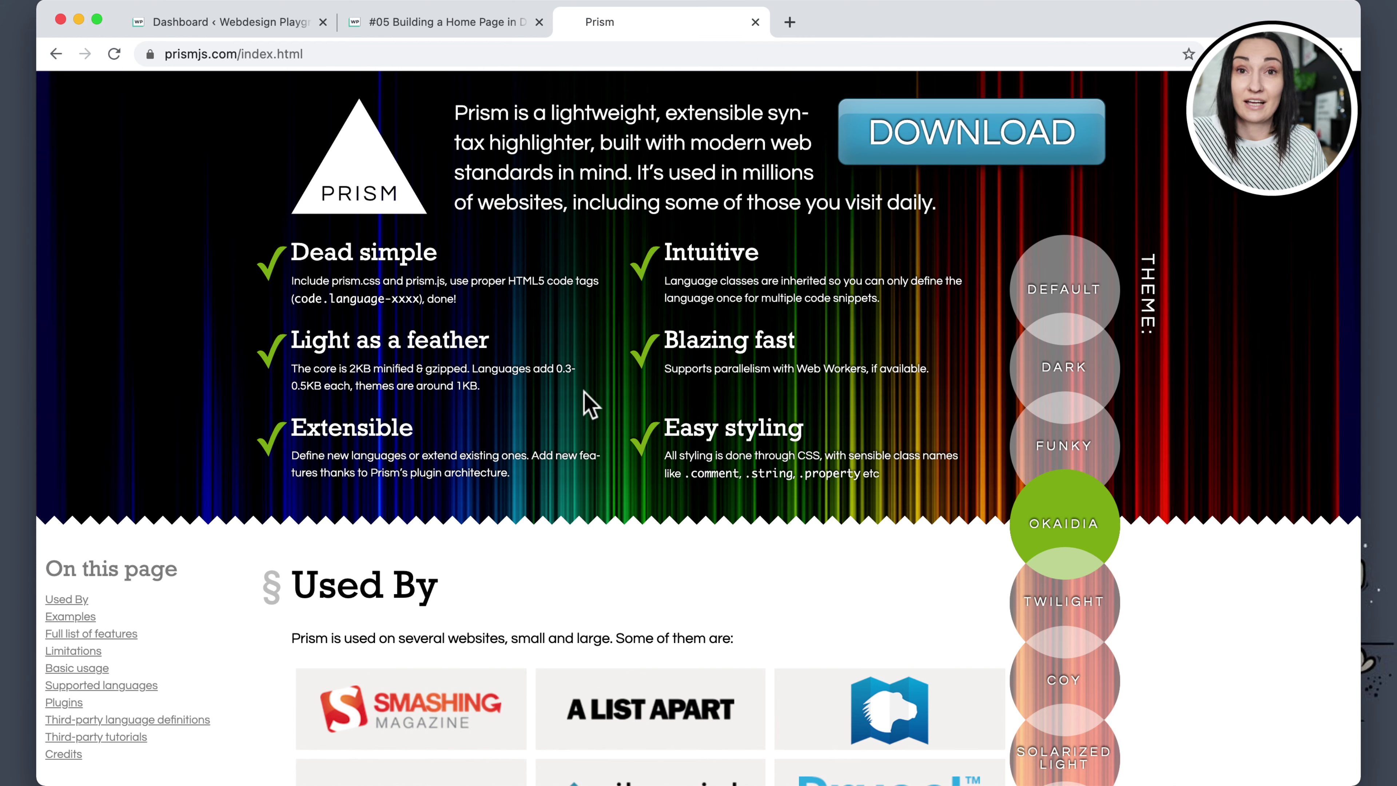
scroll(588, 404, down, 18)
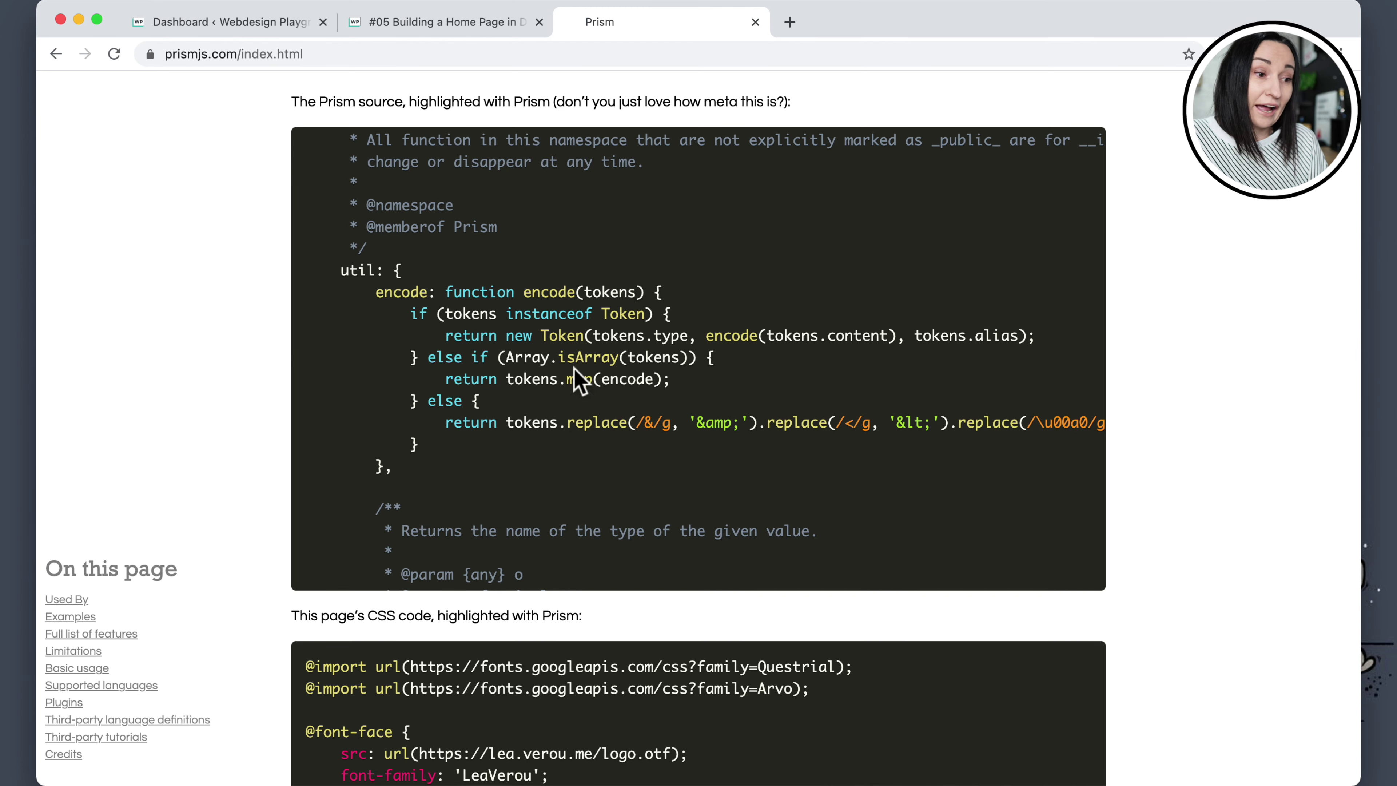
scroll(589, 445, down, 1)
scroll(588, 445, down, 3)
scroll(588, 445, down, 5)
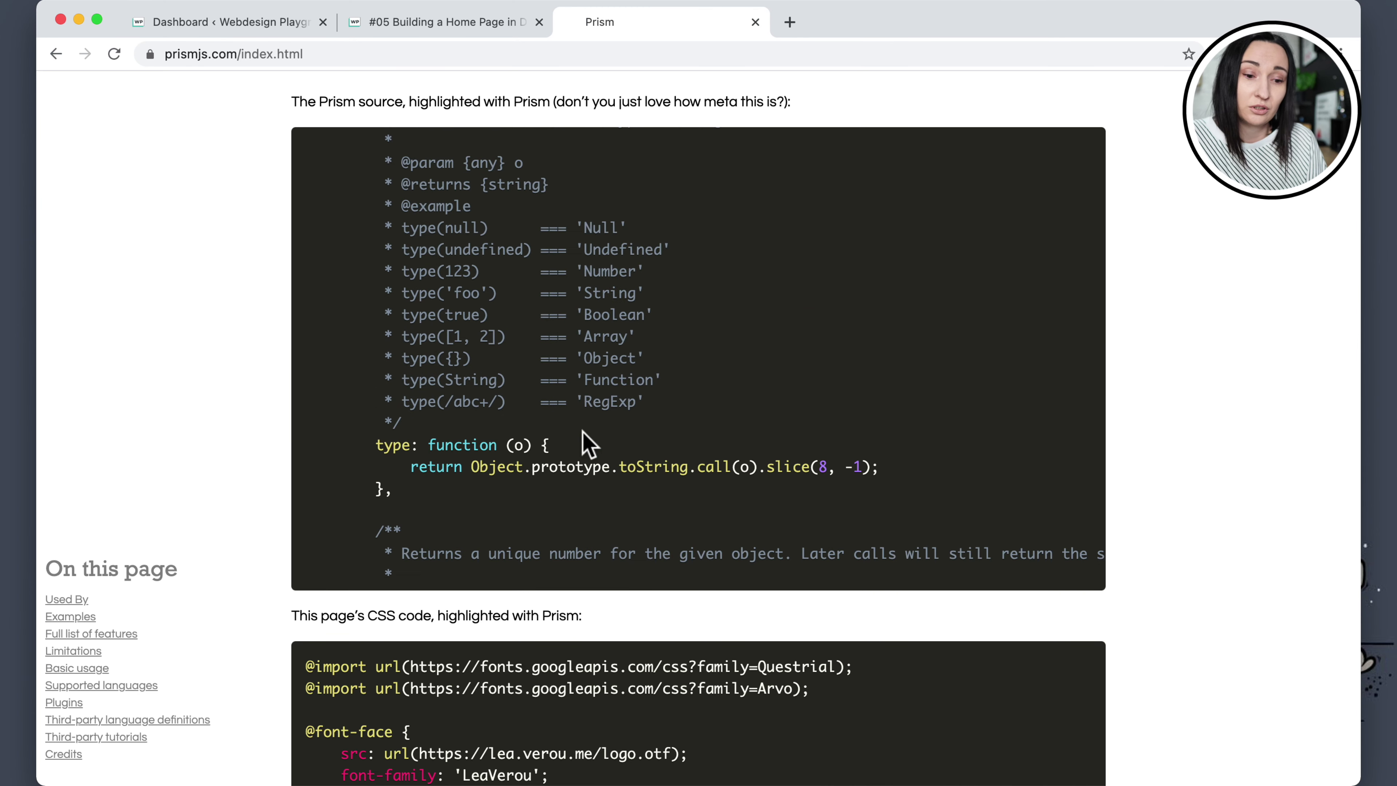
scroll(310, 600, down, 5)
scroll(309, 599, up, 5)
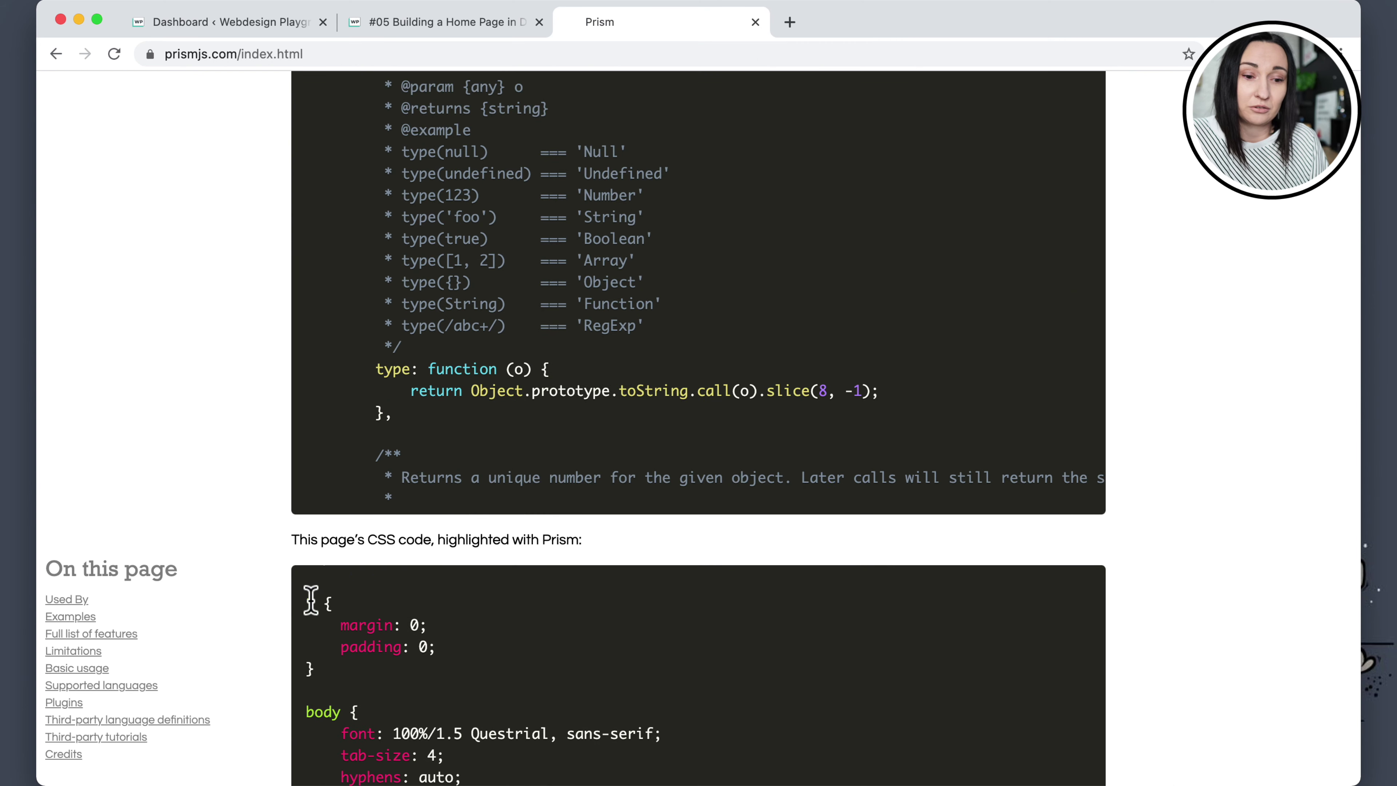
scroll(254, 636, down, 6)
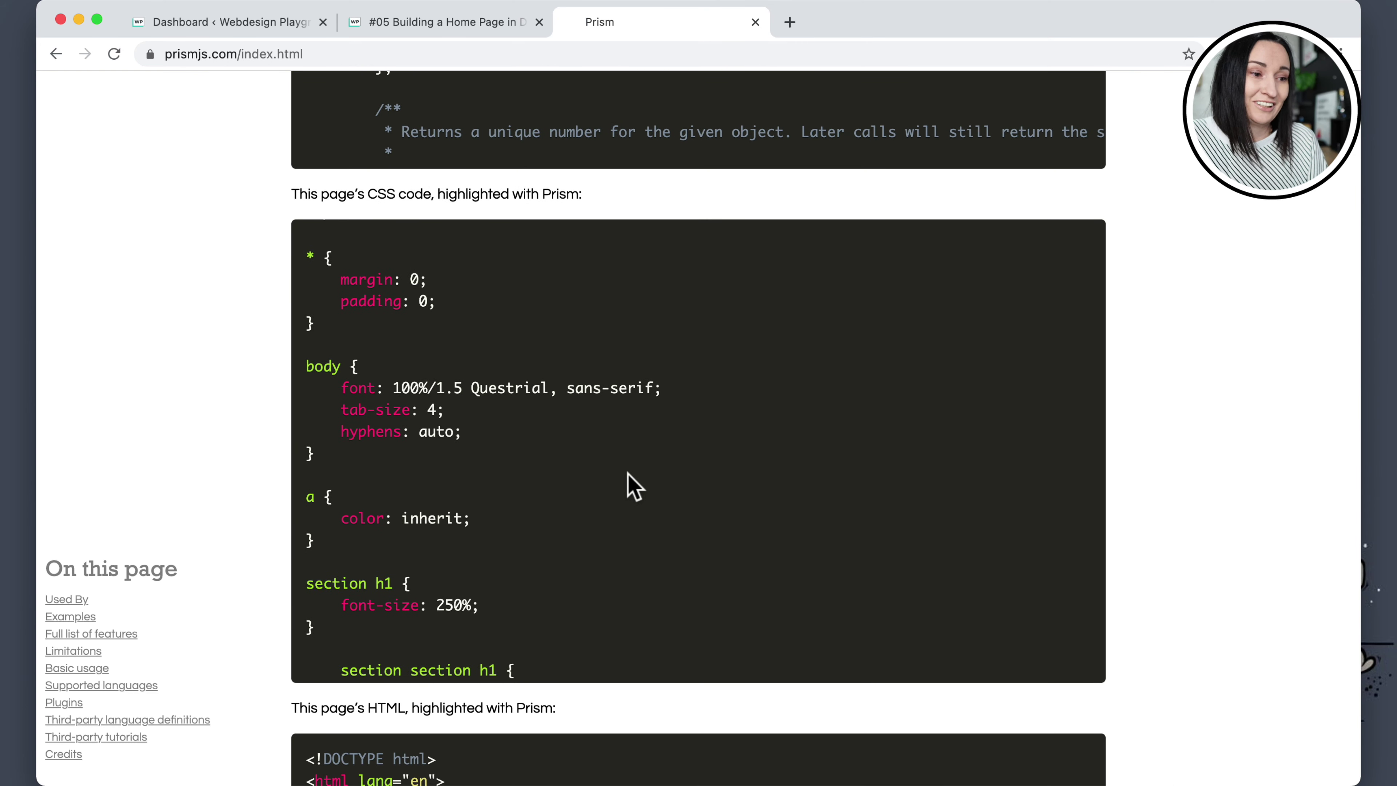
scroll(630, 484, down, 3)
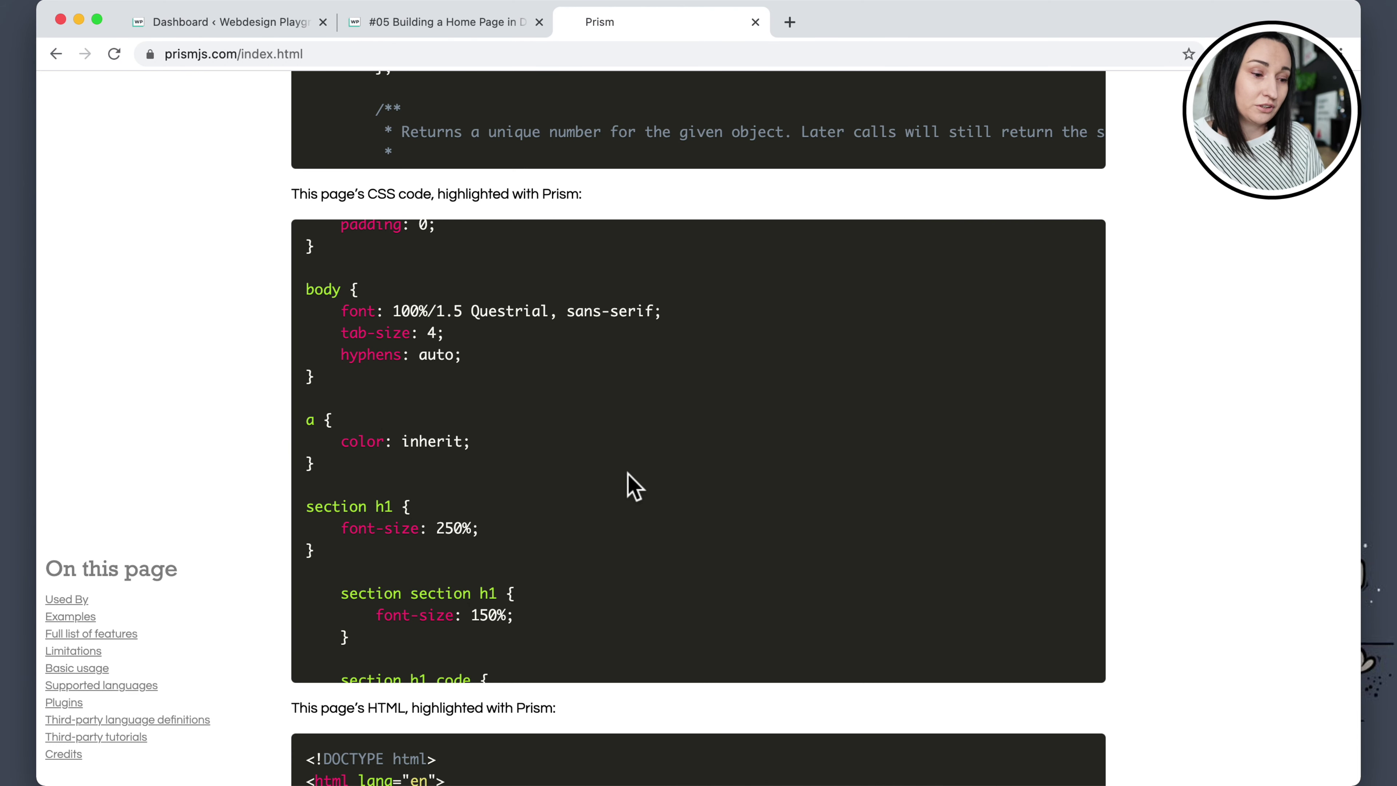
scroll(1185, 478, up, 20)
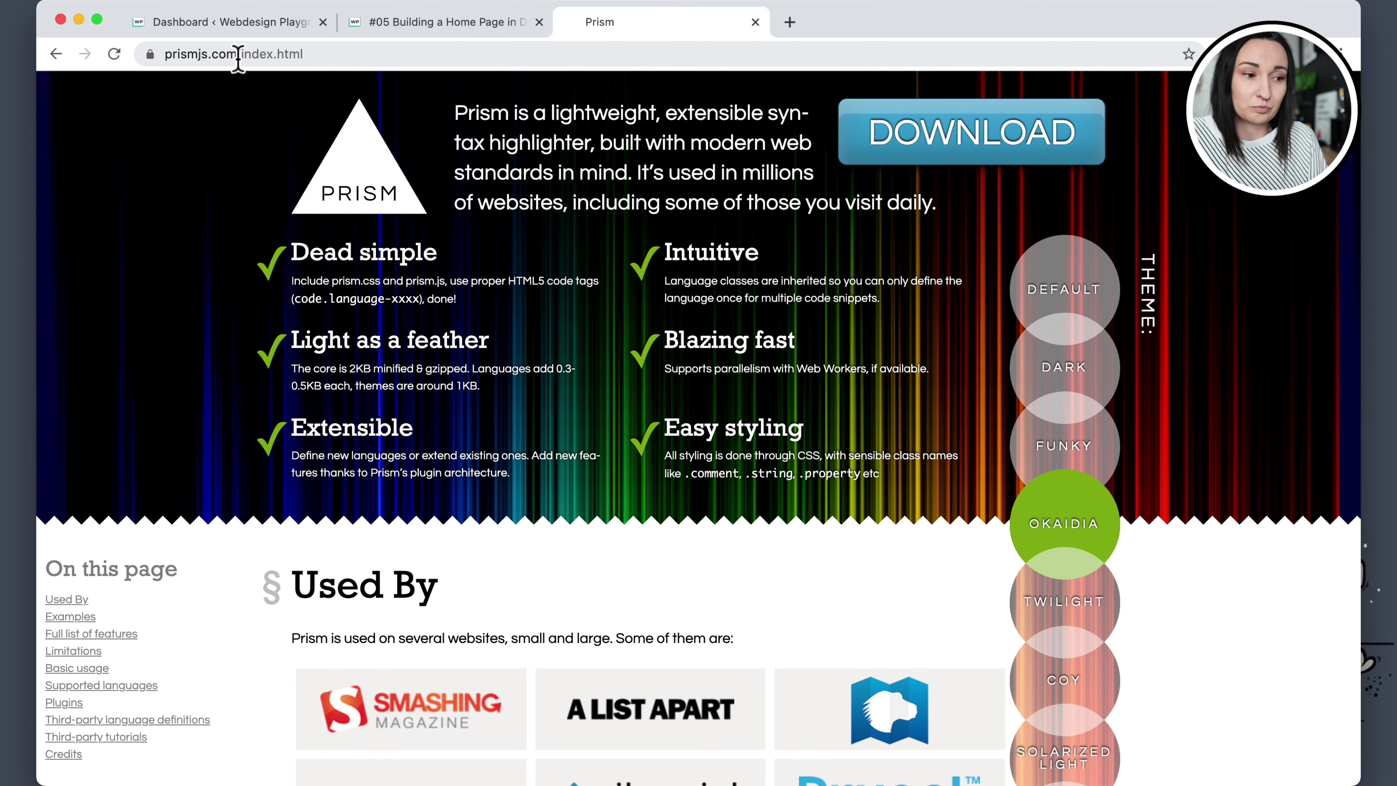
Open Prism's download page keeping Minified, Okaidia, and Markup, CSS, C-like, JavaScript (17KB).
click(973, 154)
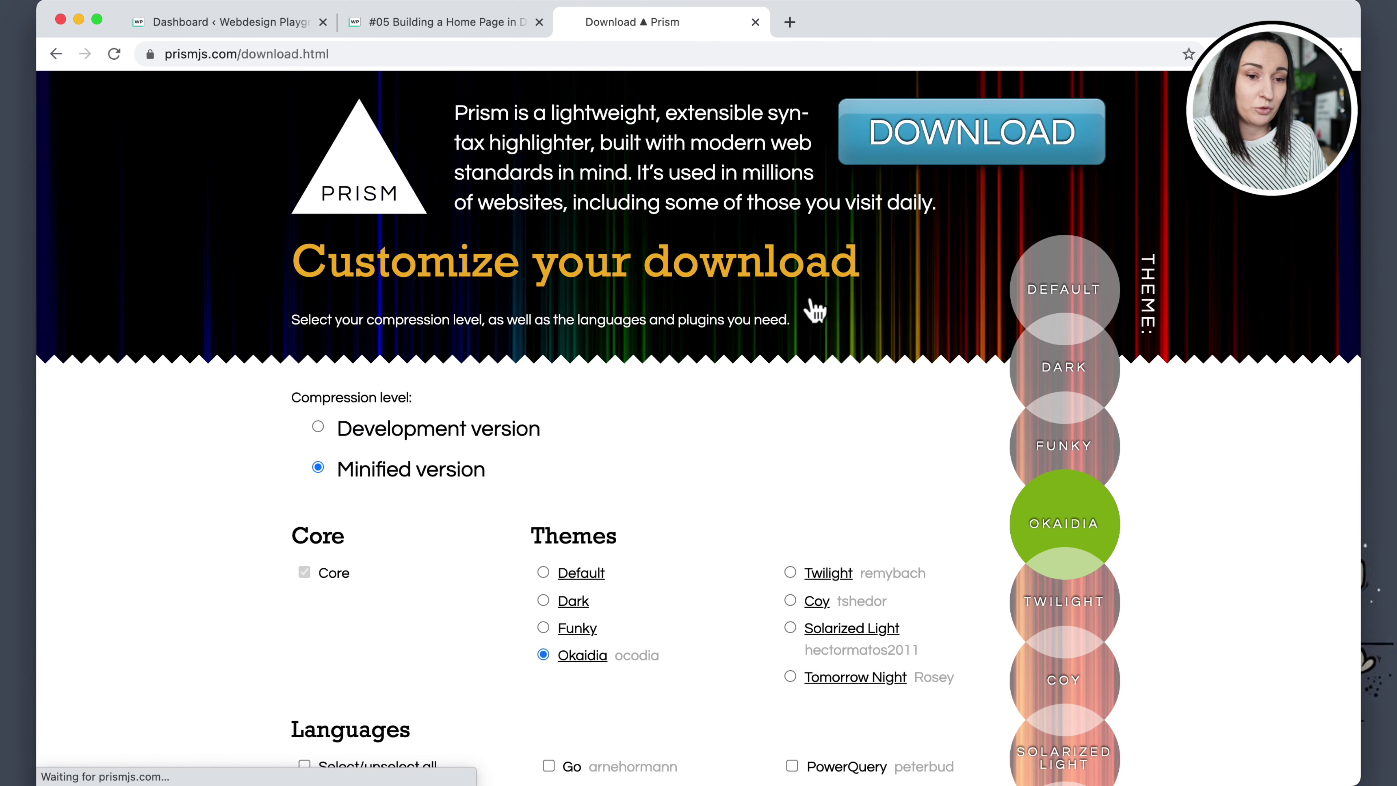
scroll(367, 451, down, 4)
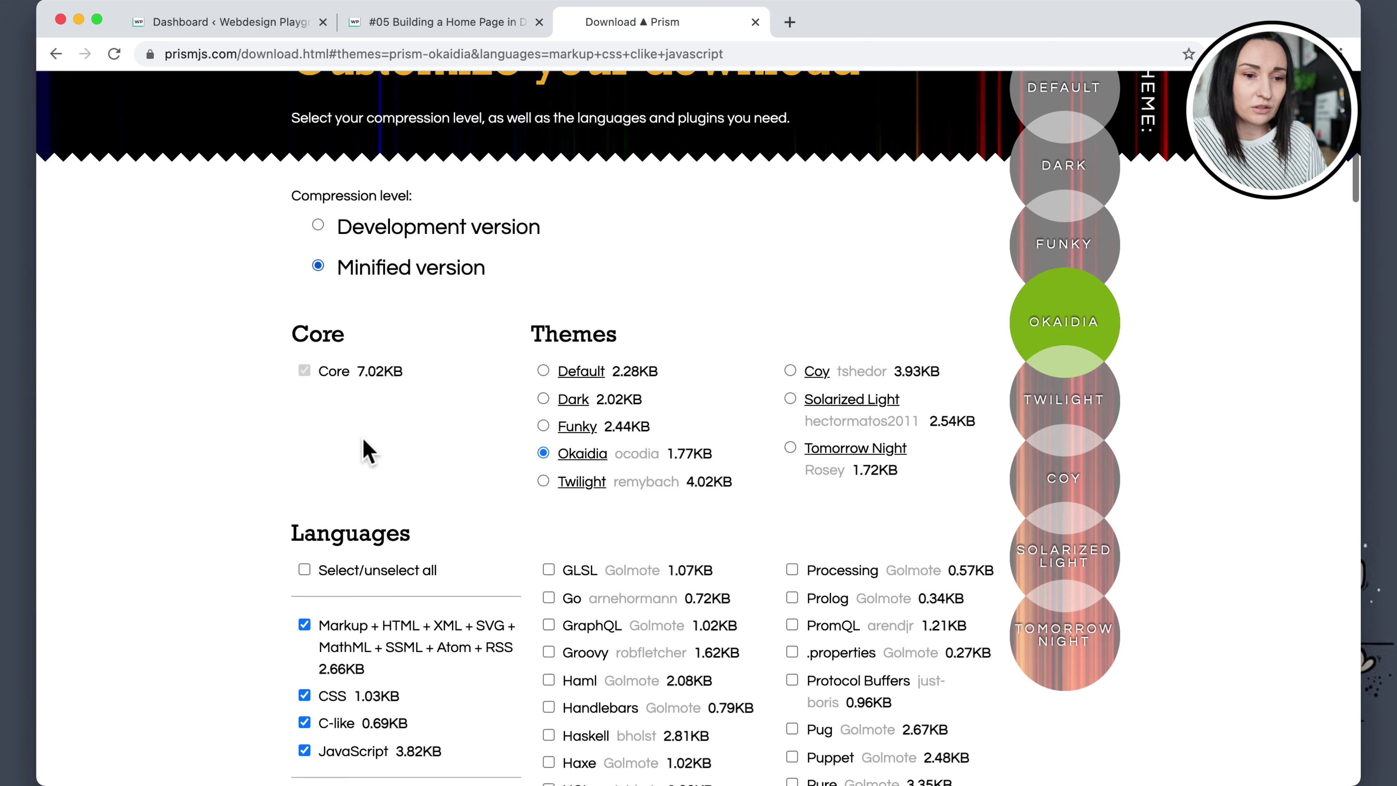
scroll(367, 451, down, 3)
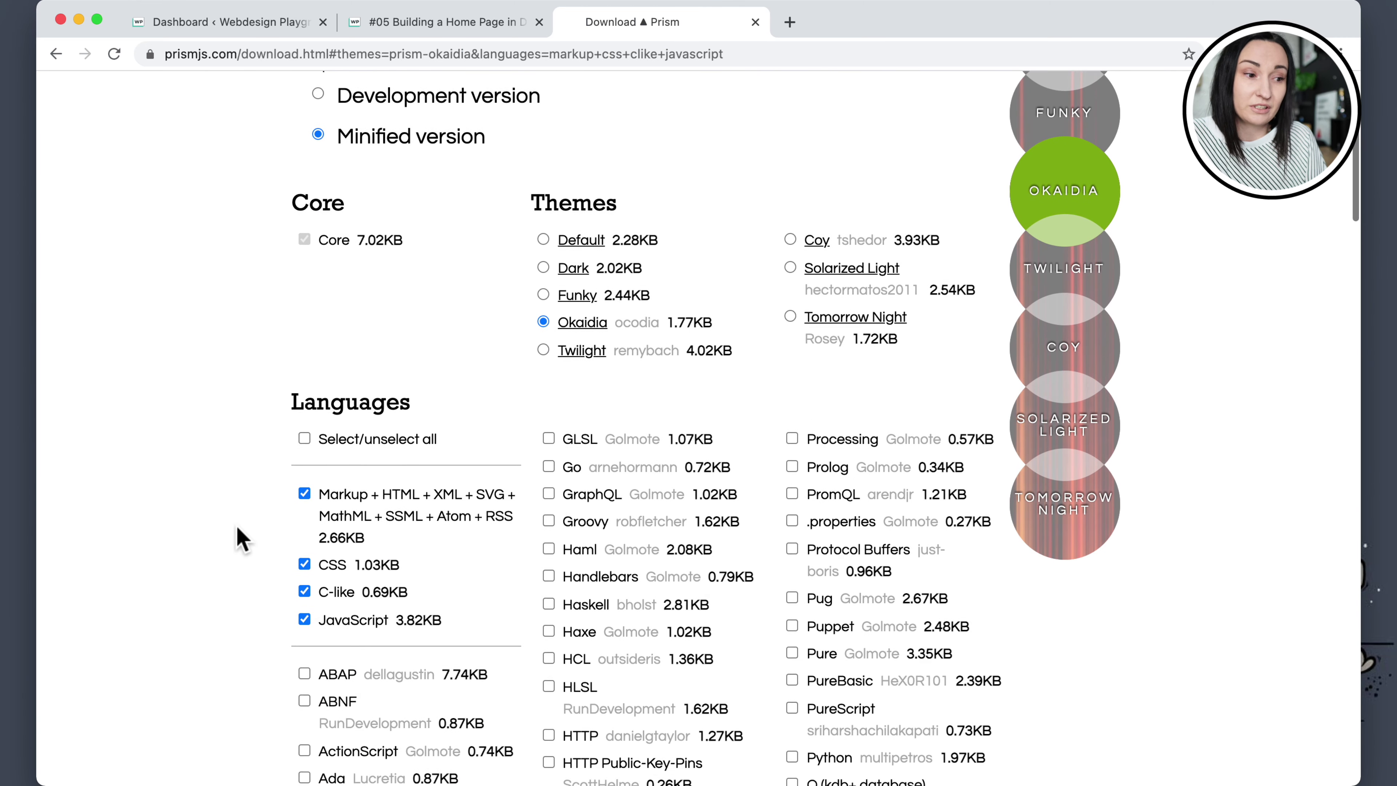
scroll(242, 539, down, 3)
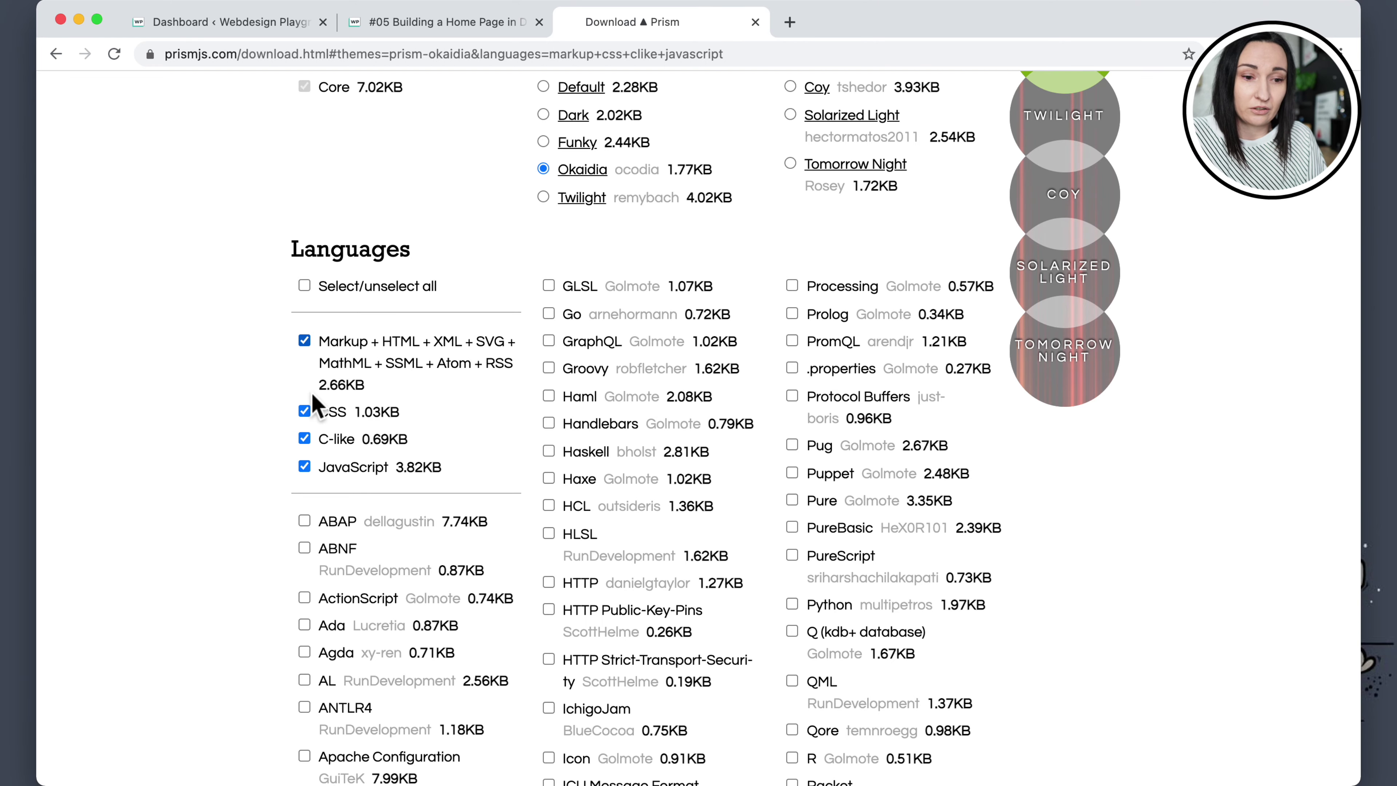
scroll(311, 392, down, 15)
scroll(311, 400, down, 20)
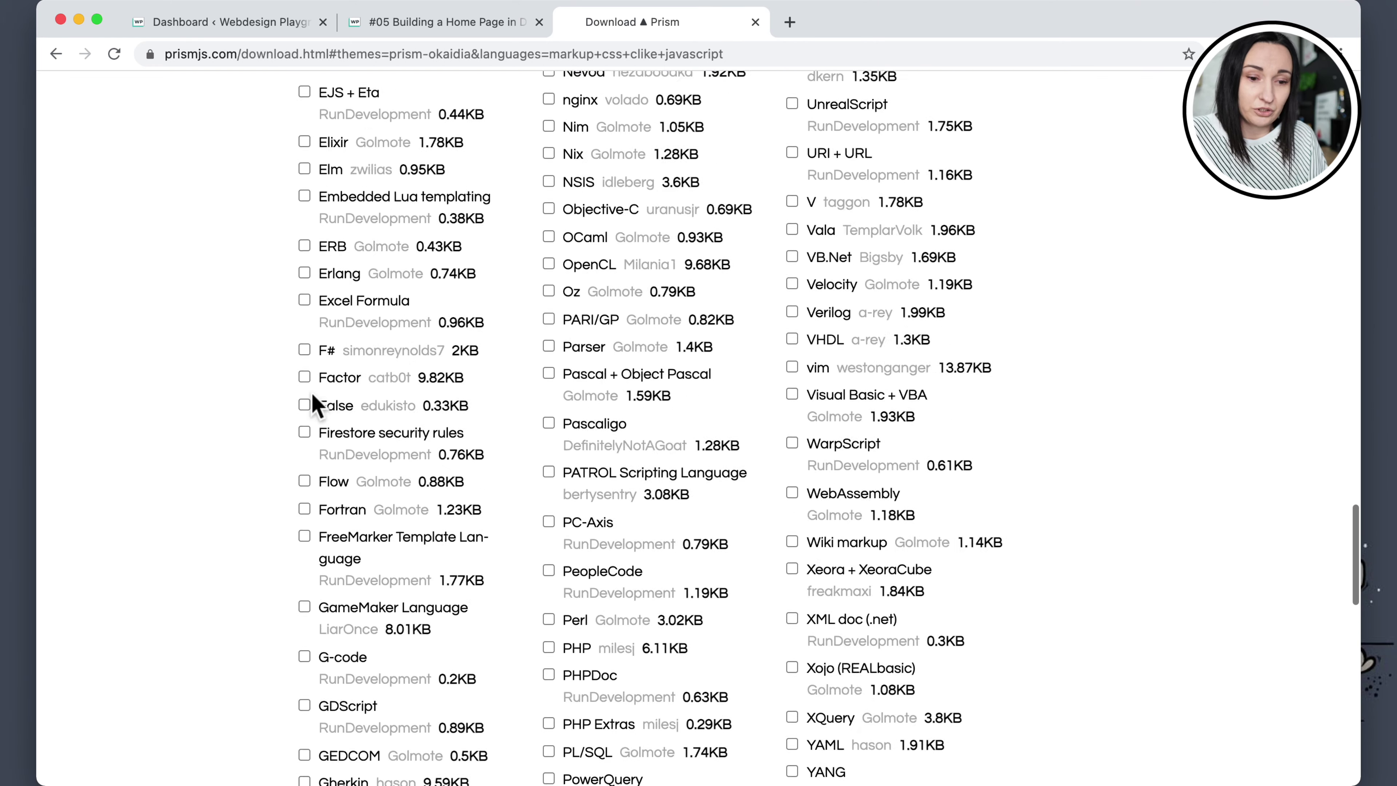
scroll(312, 400, down, 3)
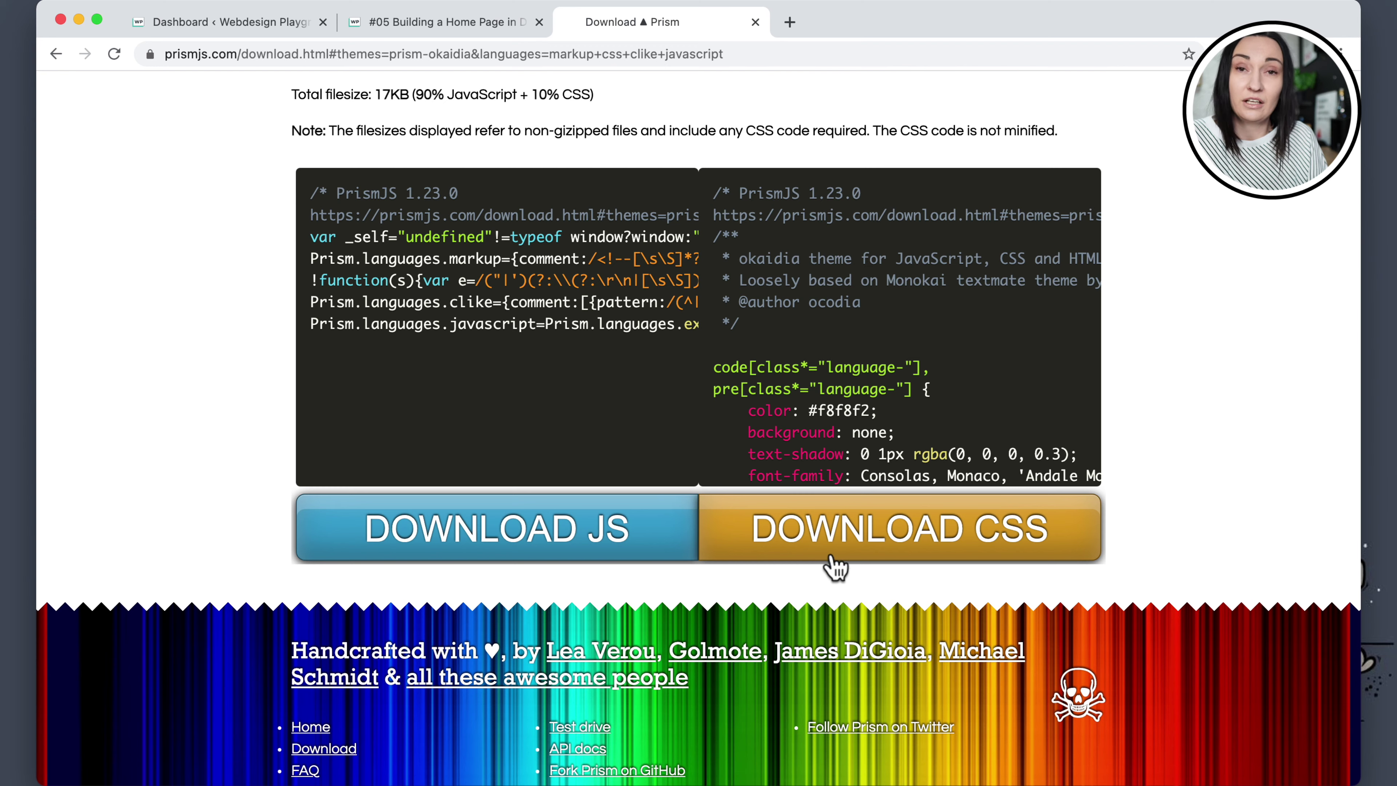
Download the bundles, saving prism.js and prism.css into the episode 6 folder.
click(611, 536)
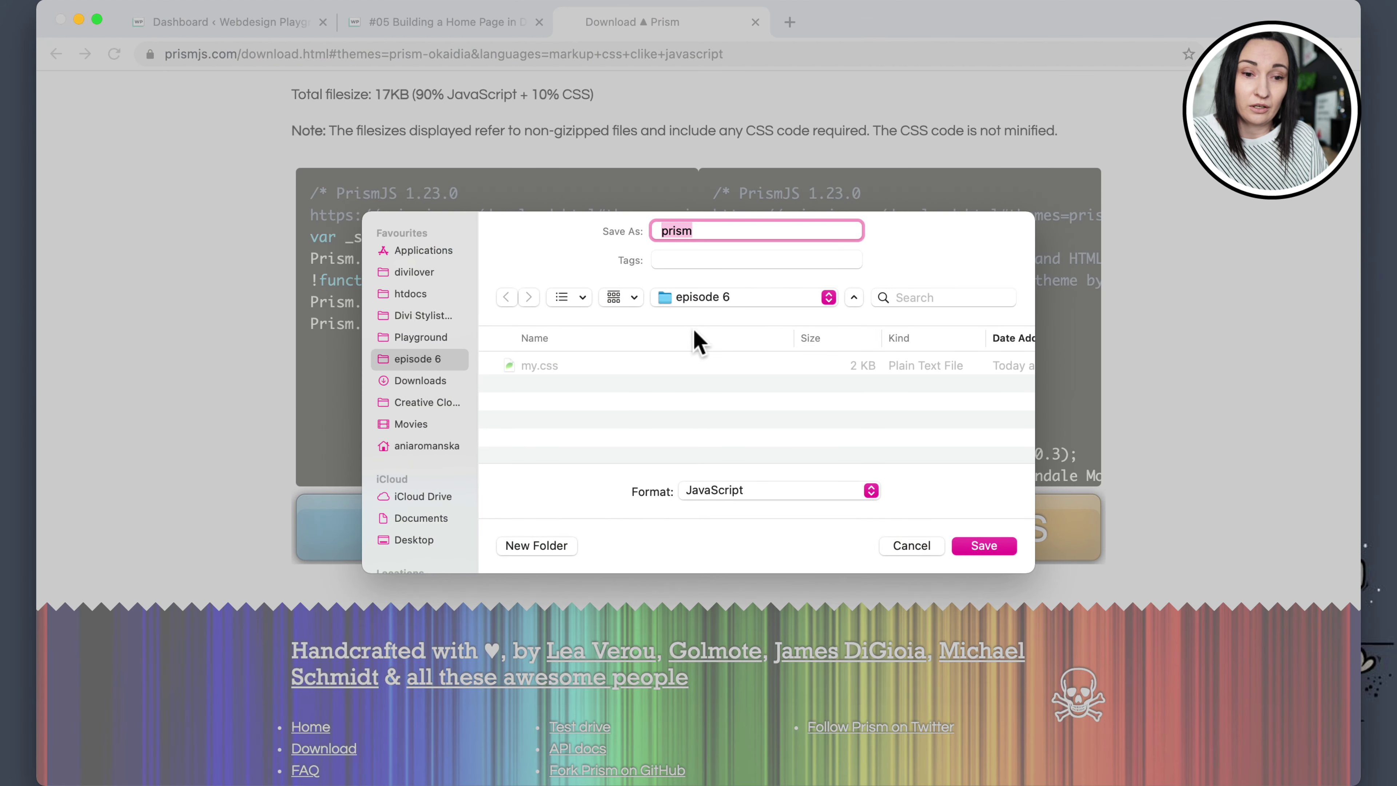
click(984, 546)
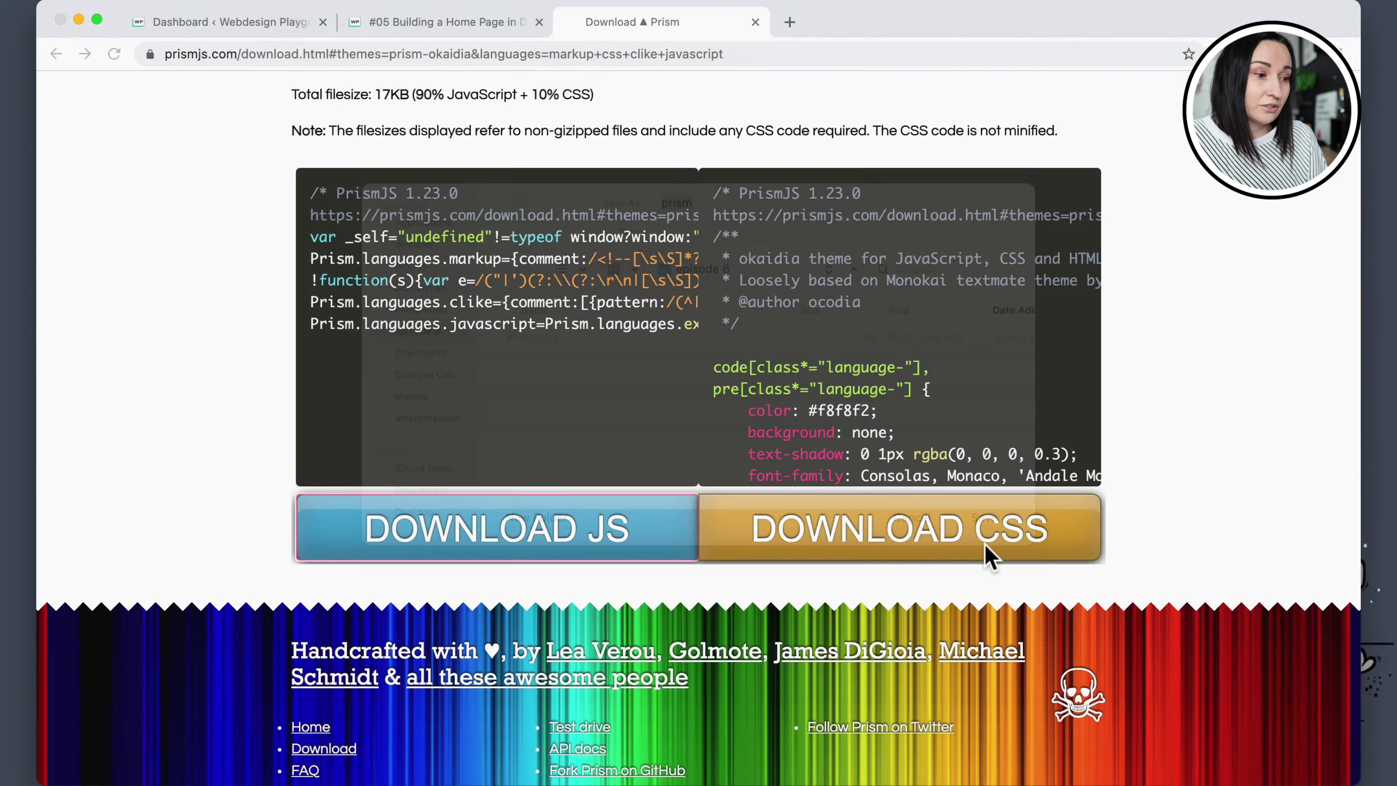
click(859, 527)
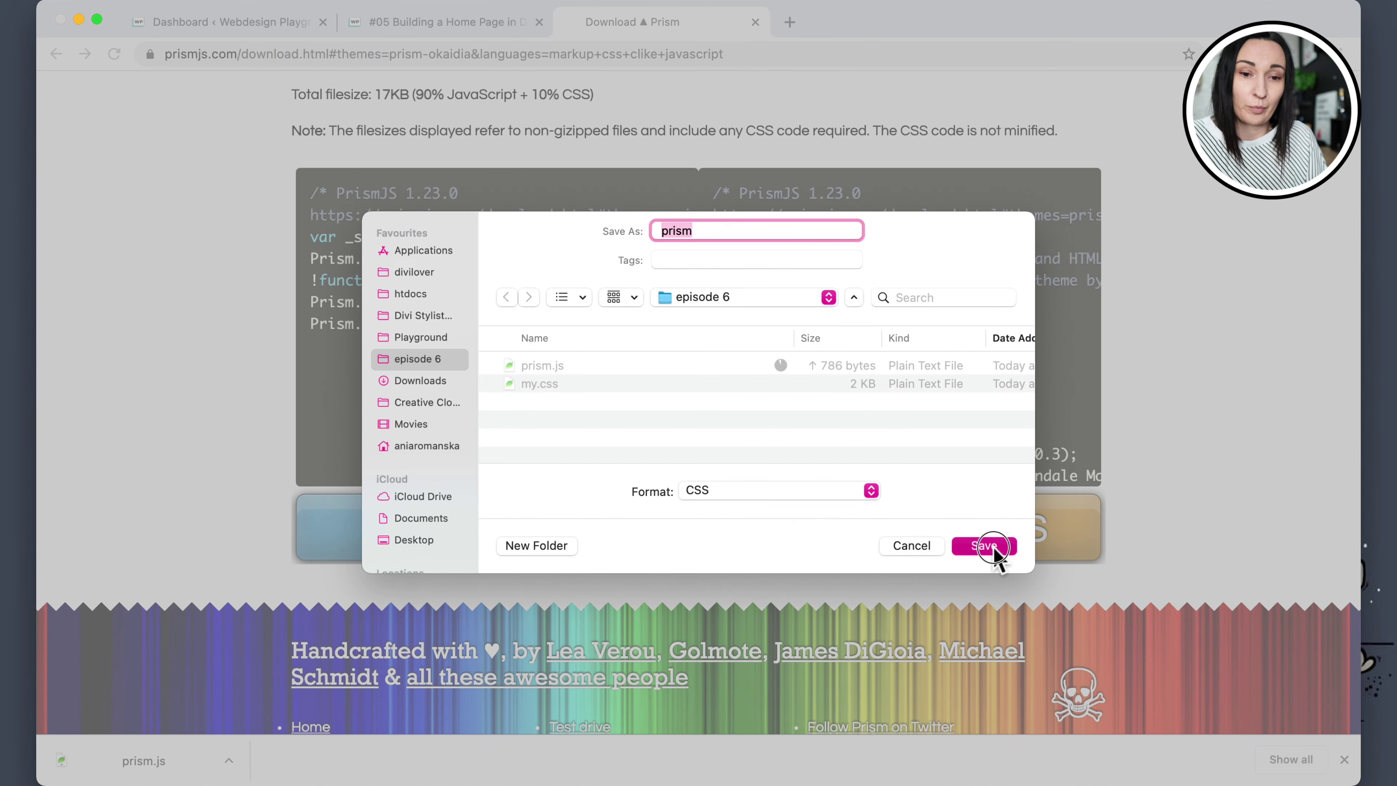
click(988, 545)
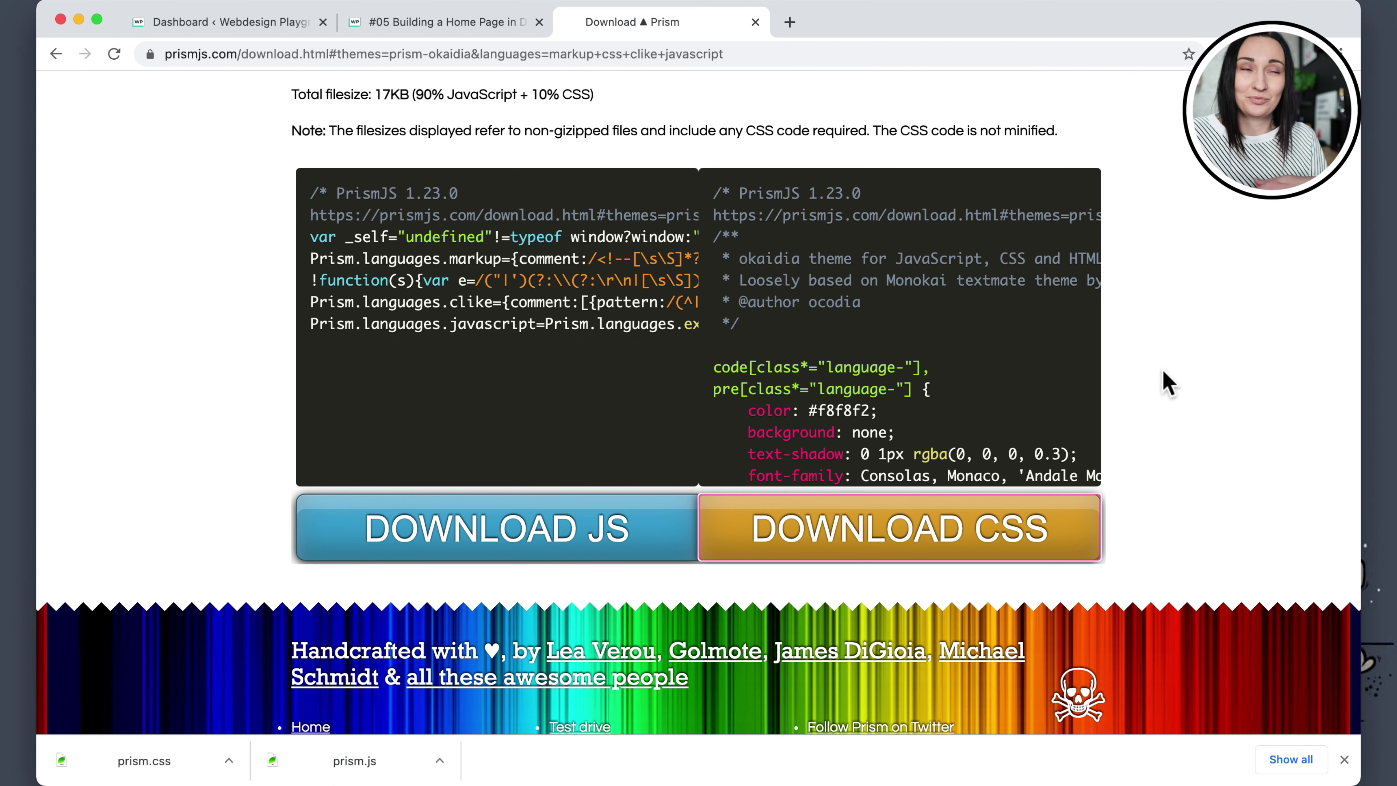
scroll(913, 621, up, 1)
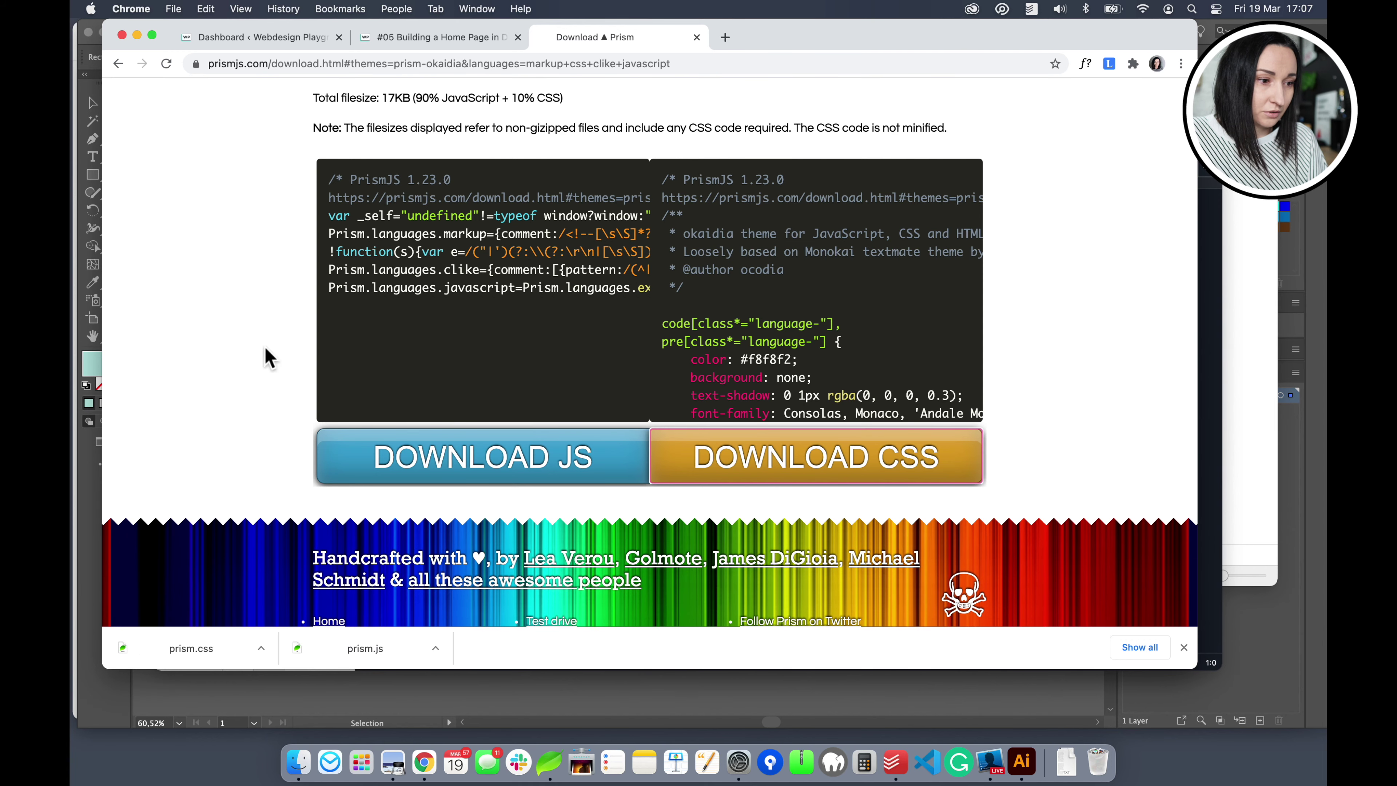
Minimize Chrome, bring Coda forward and select playground-scripts.js in the Playground theme files.
click(136, 34)
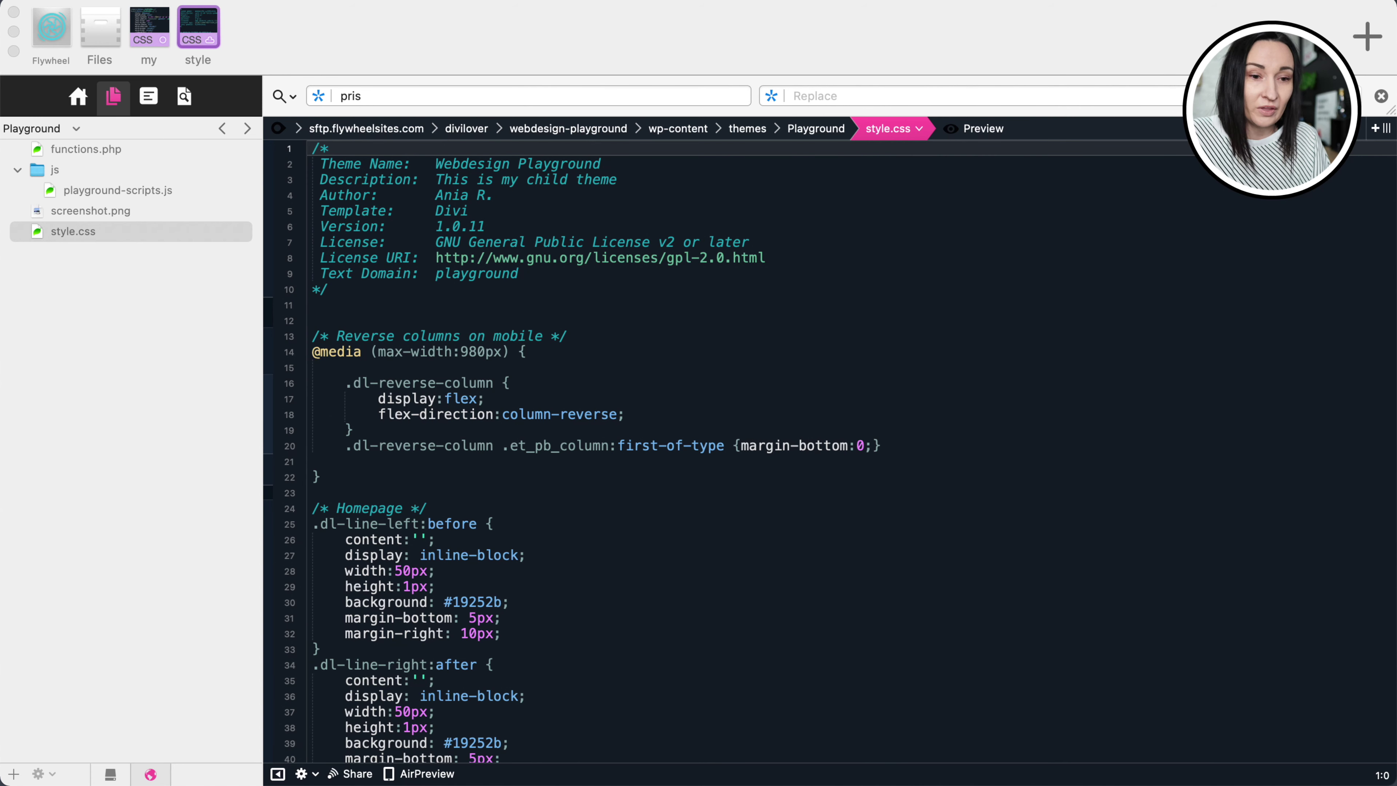
click(508, 52)
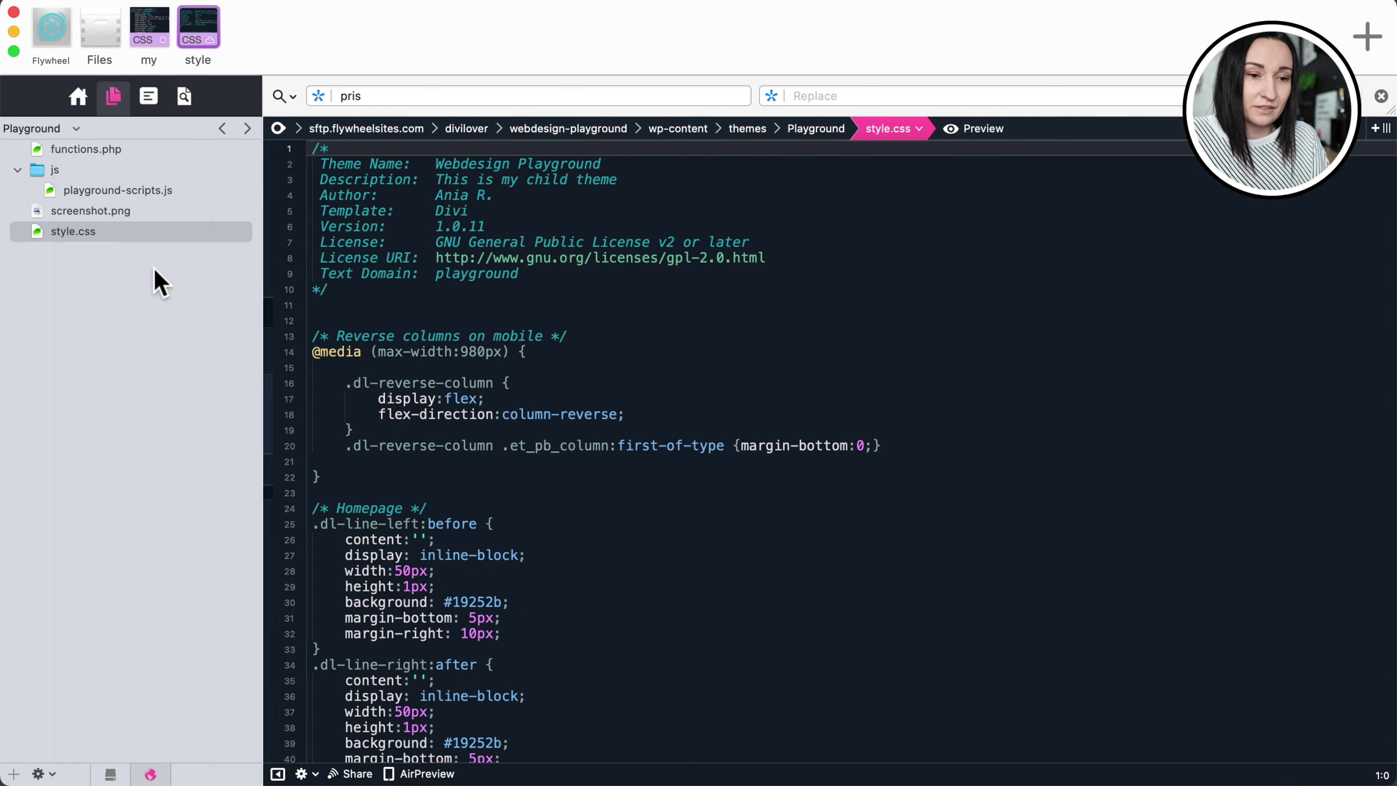
click(77, 191)
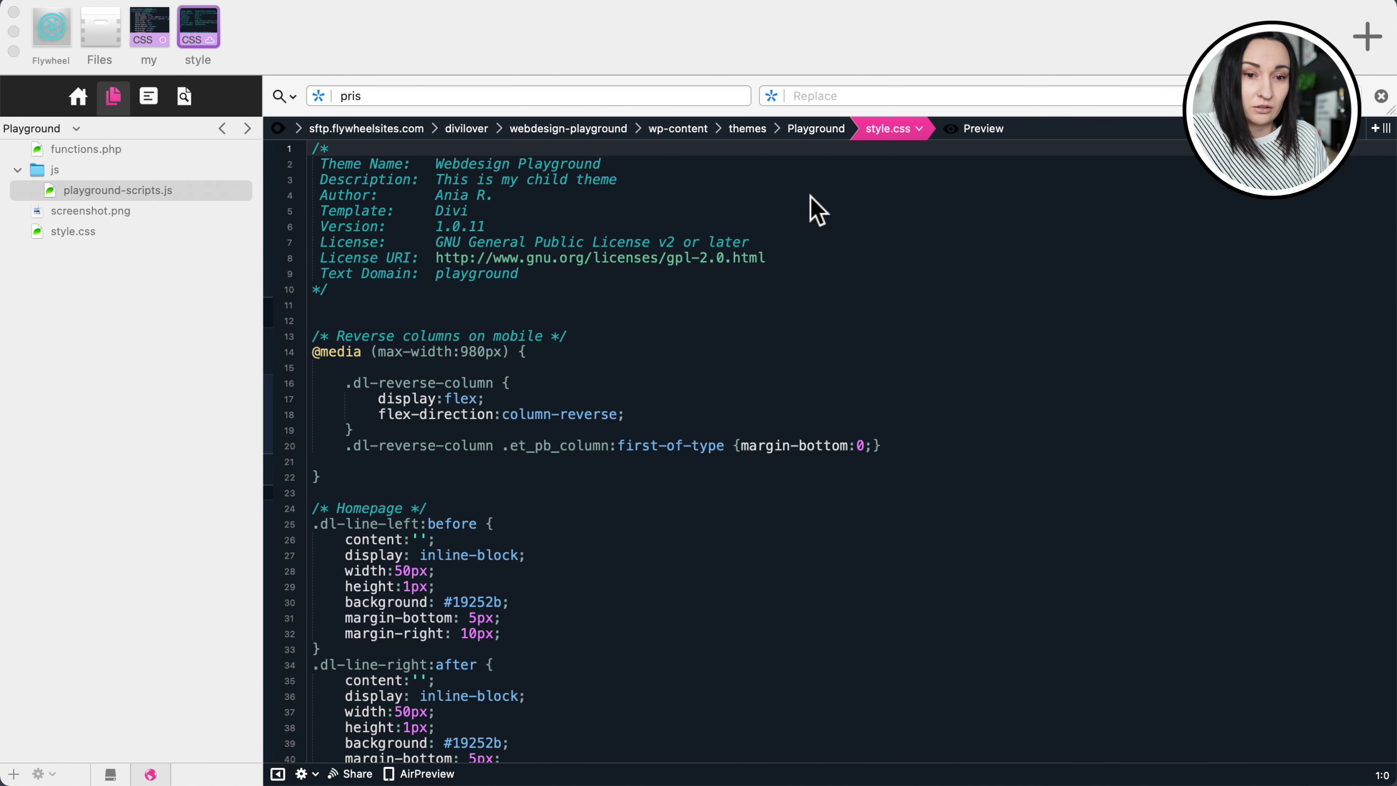
click(165, 313)
Add the downloaded prism.js to the theme and move it into the js folder.
drag(165, 312, 150, 318)
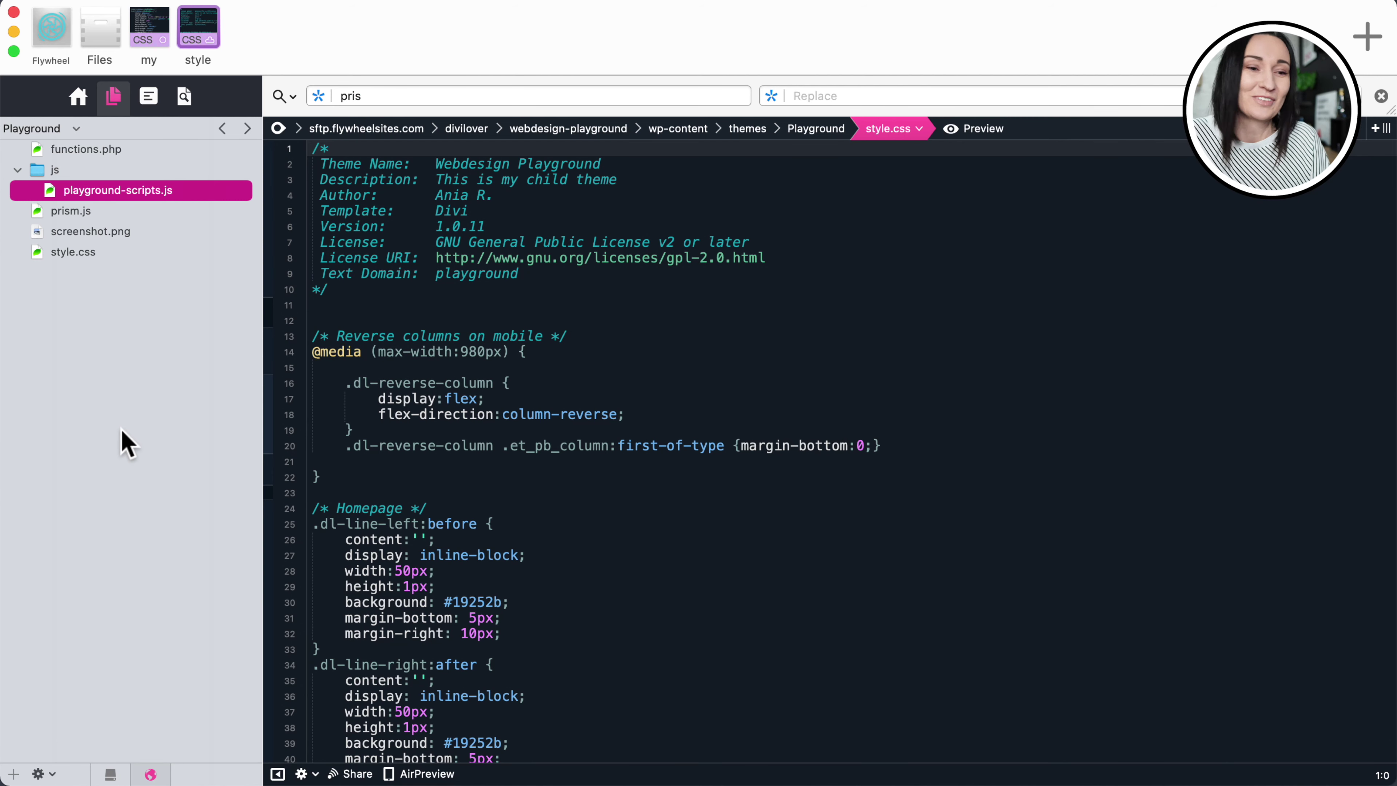
click(50, 212)
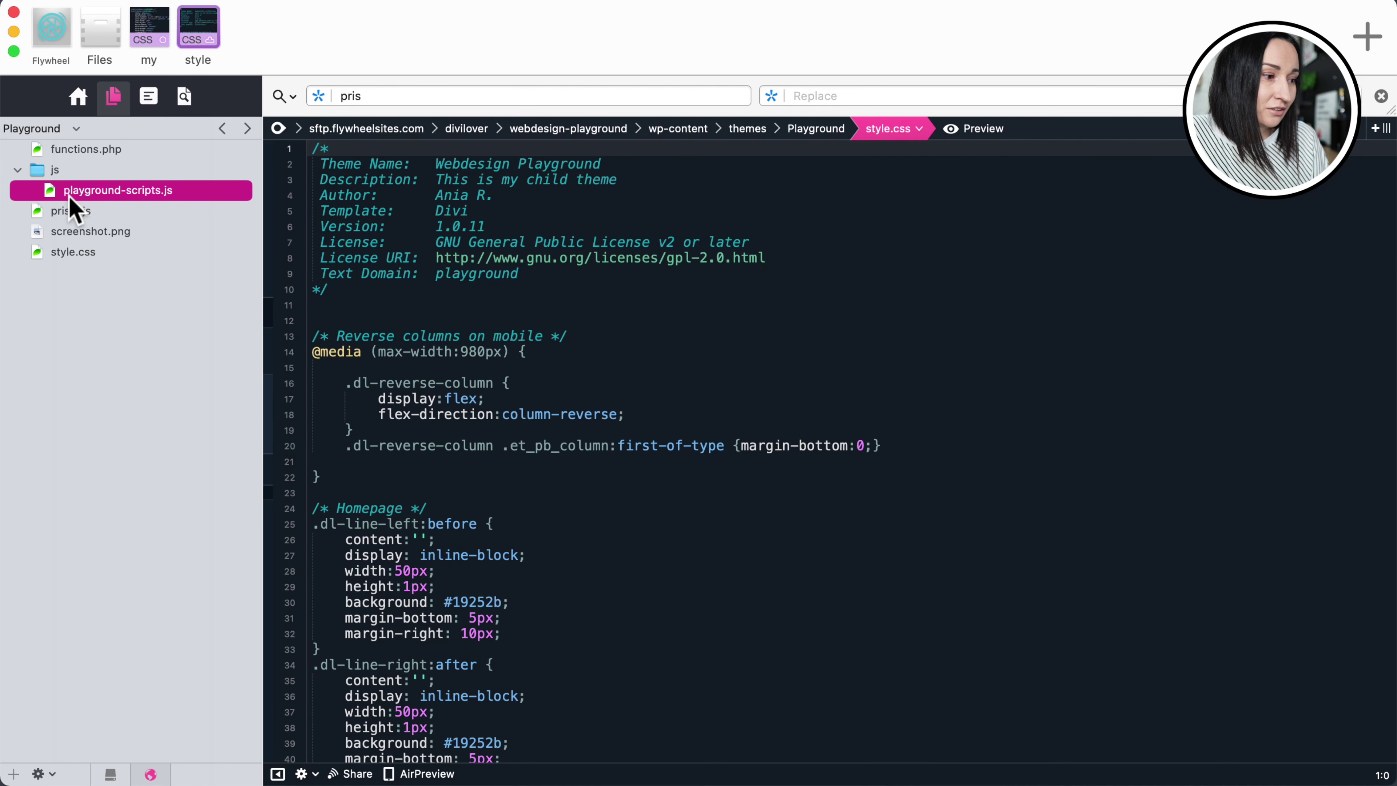
drag(70, 198, 64, 208)
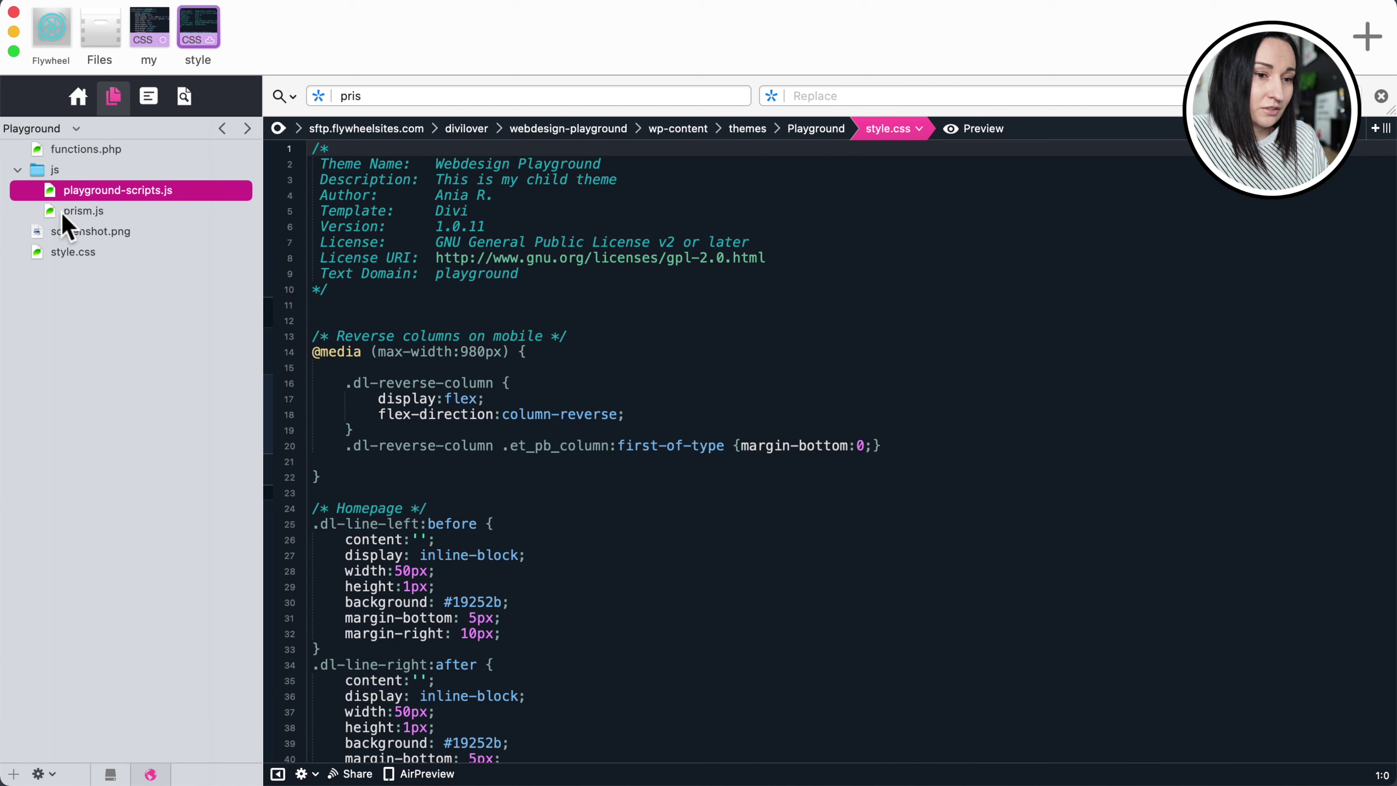
click(74, 210)
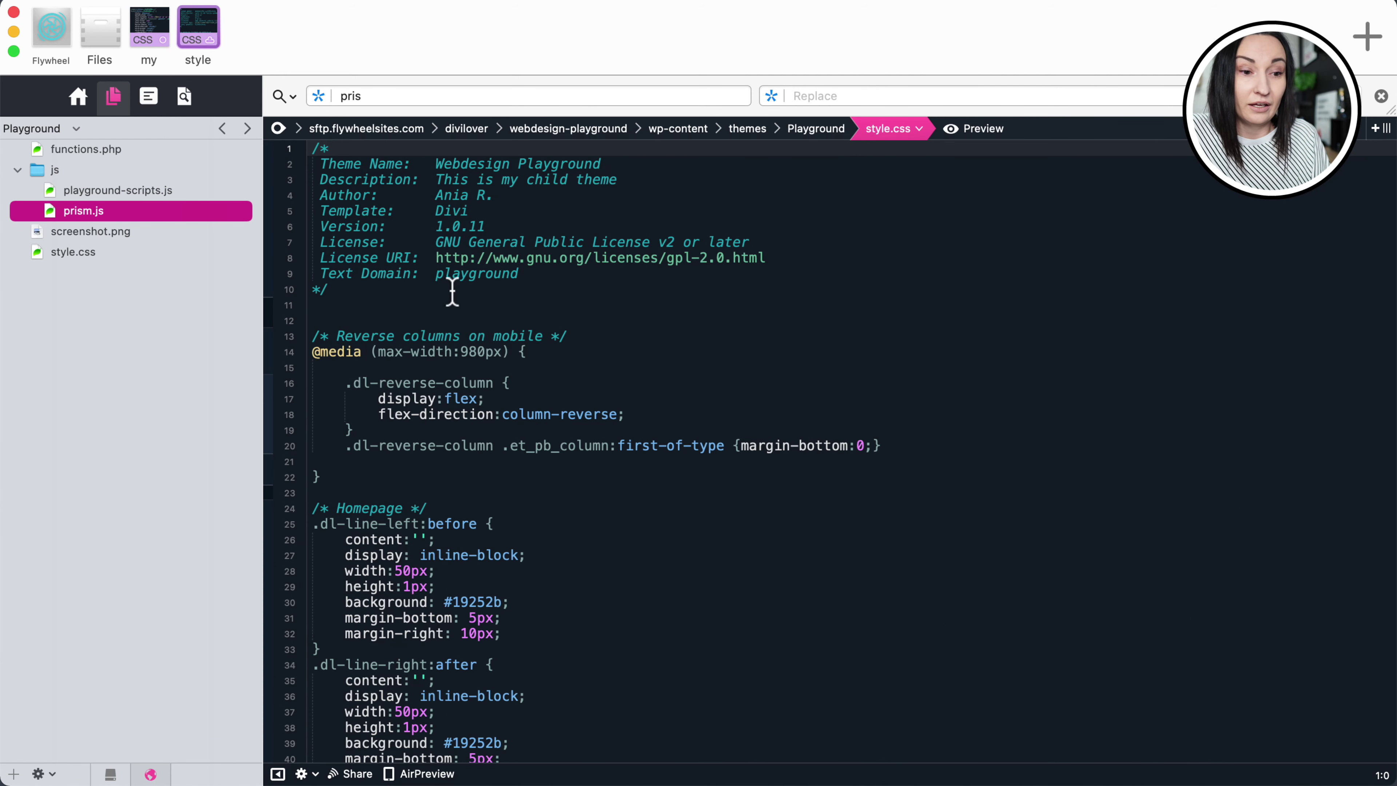
In functions.php, duplicate the playground-scripts wp_enqueue_script call below the original.
click(88, 151)
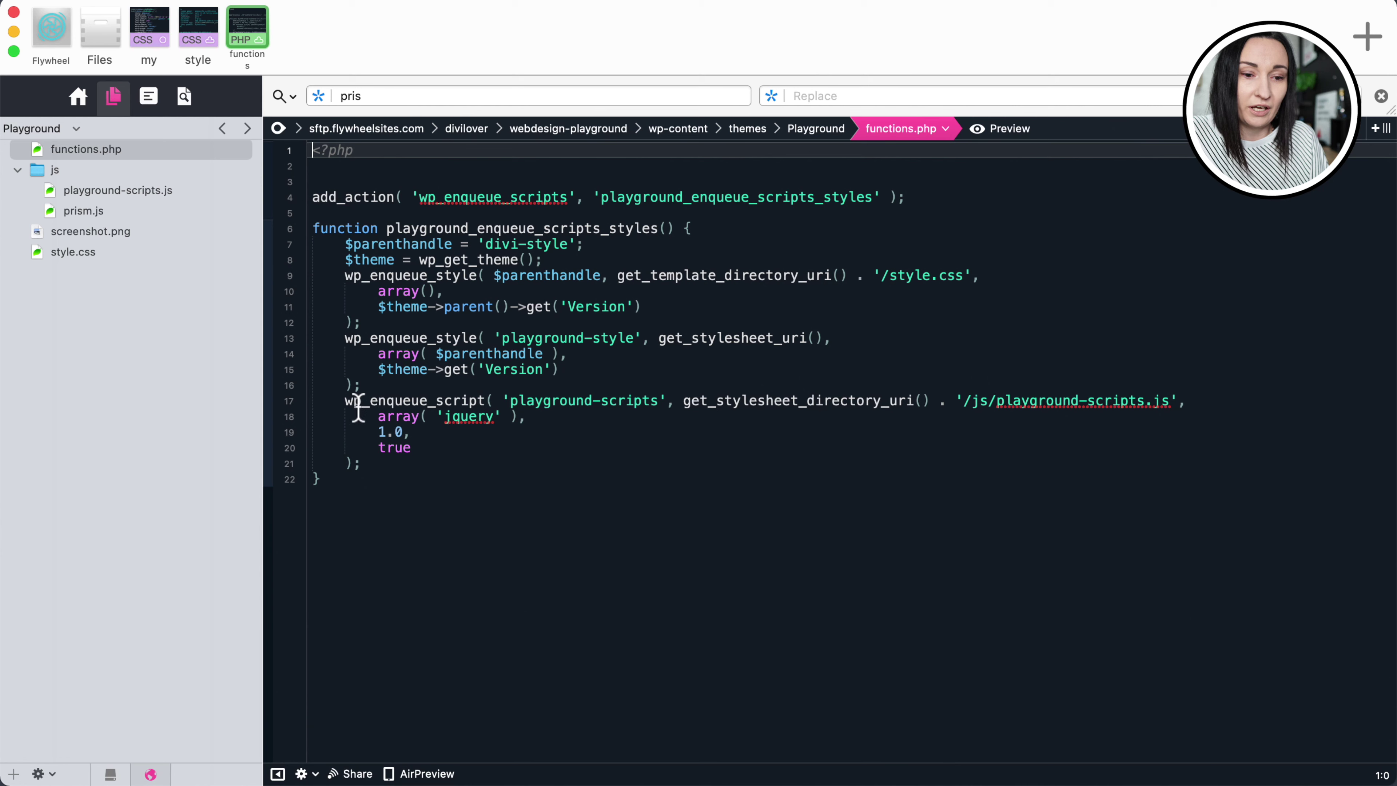
drag(345, 400, 433, 446)
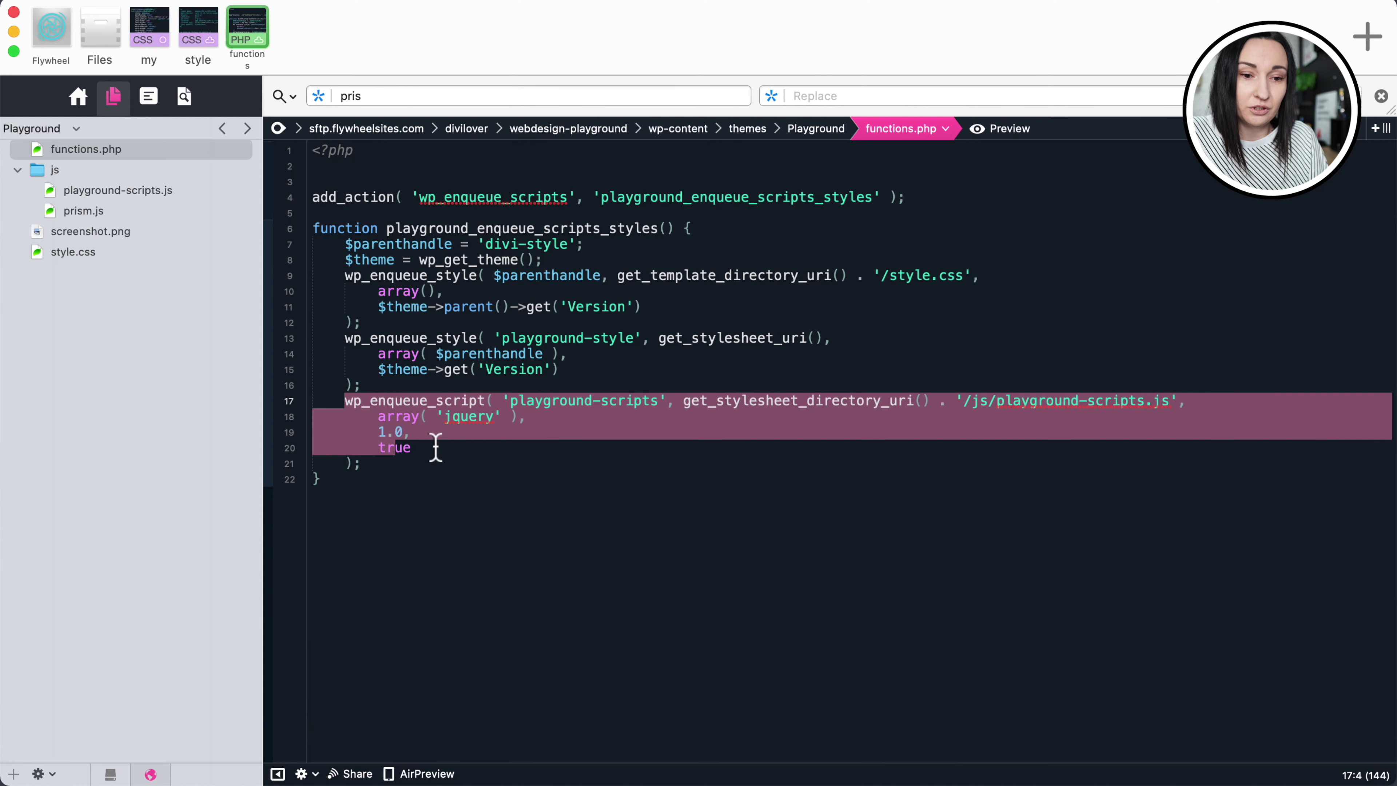
click(434, 446)
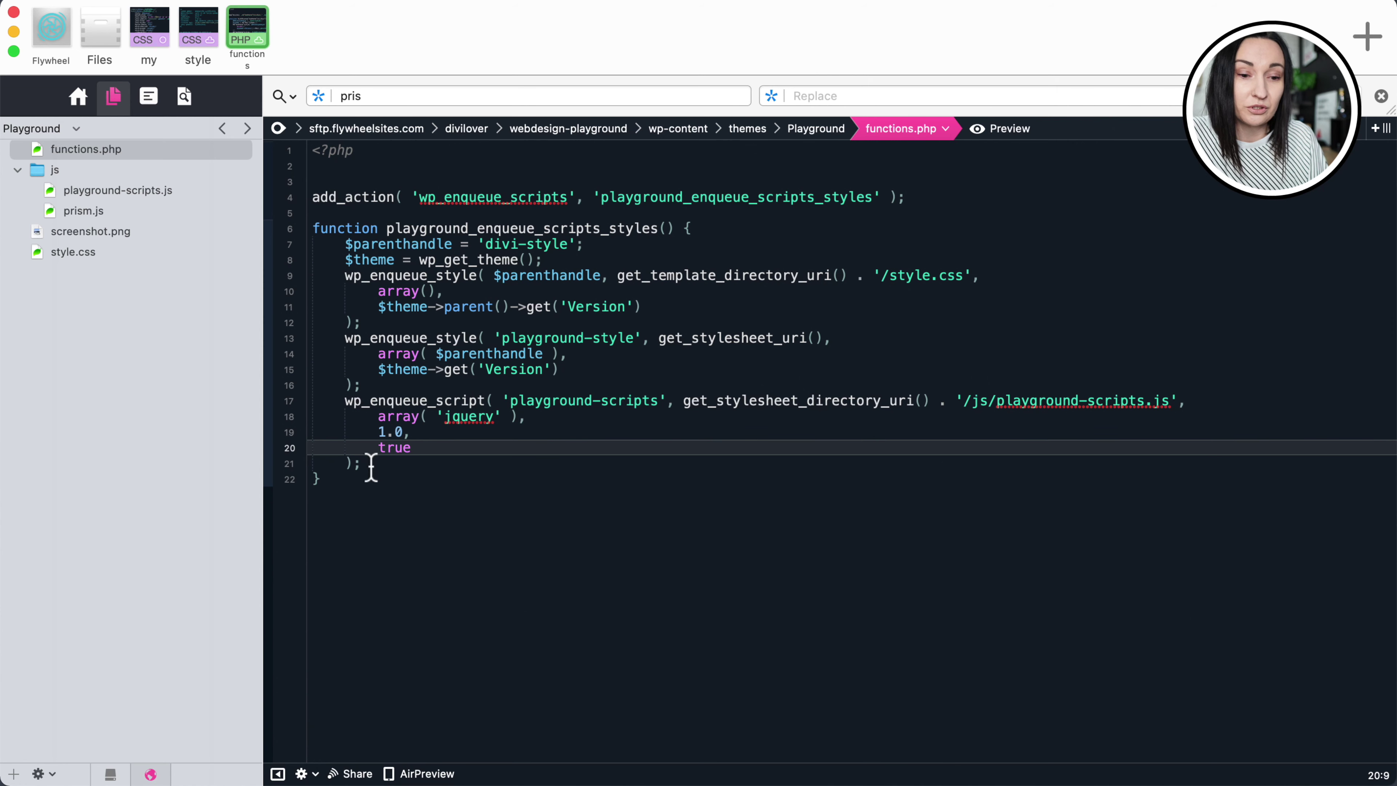
drag(363, 464, 375, 387)
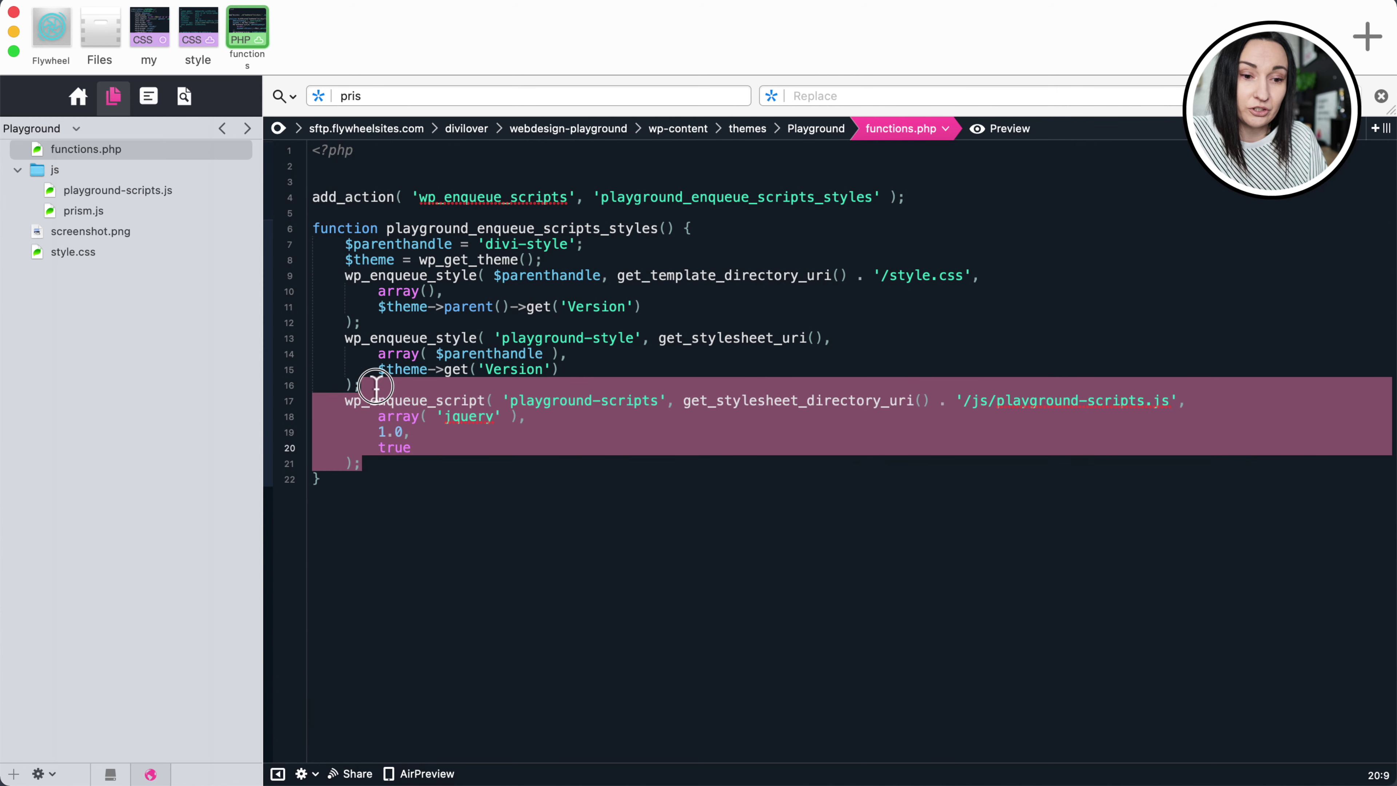
click(489, 478)
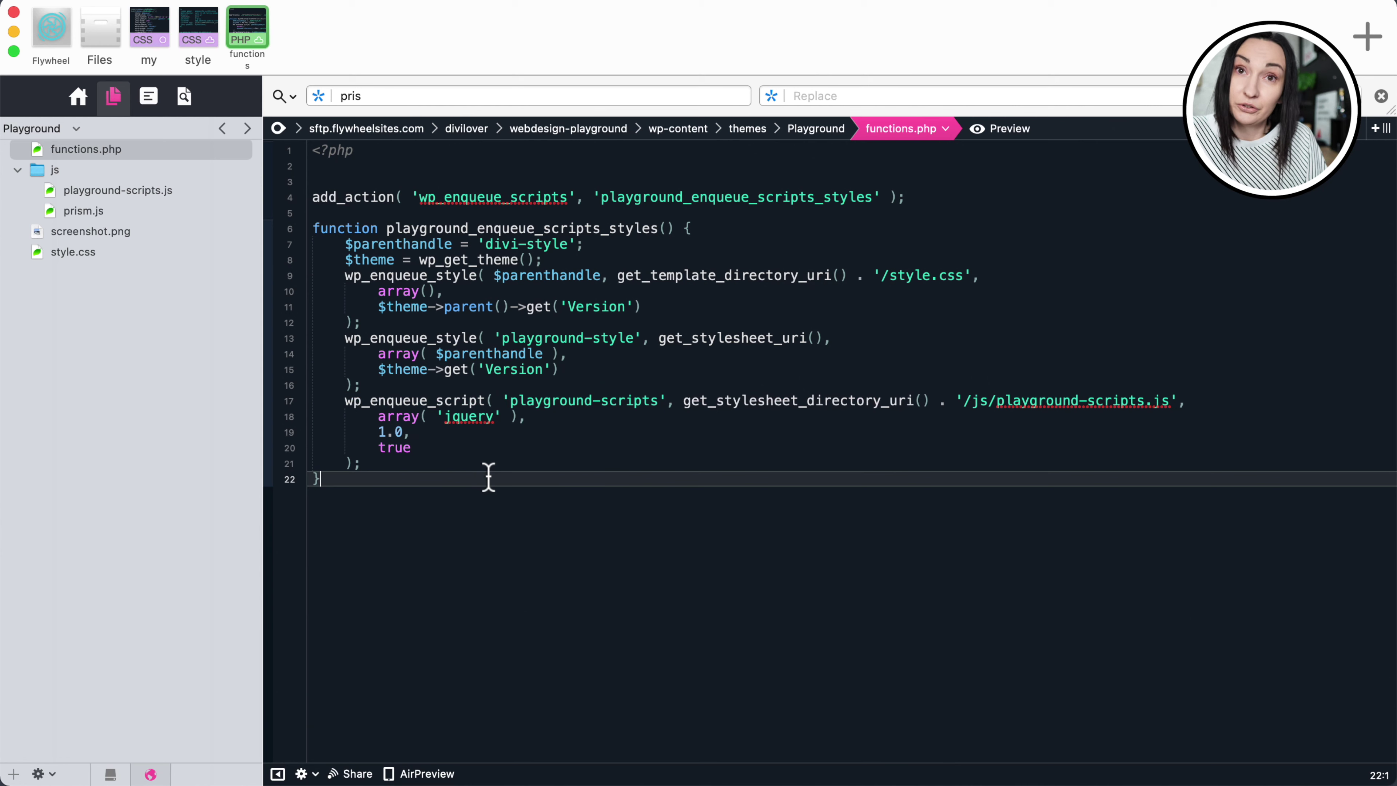
drag(387, 467, 389, 390)
key(ctrl+c)
key(Right)
key(ctrl+v)
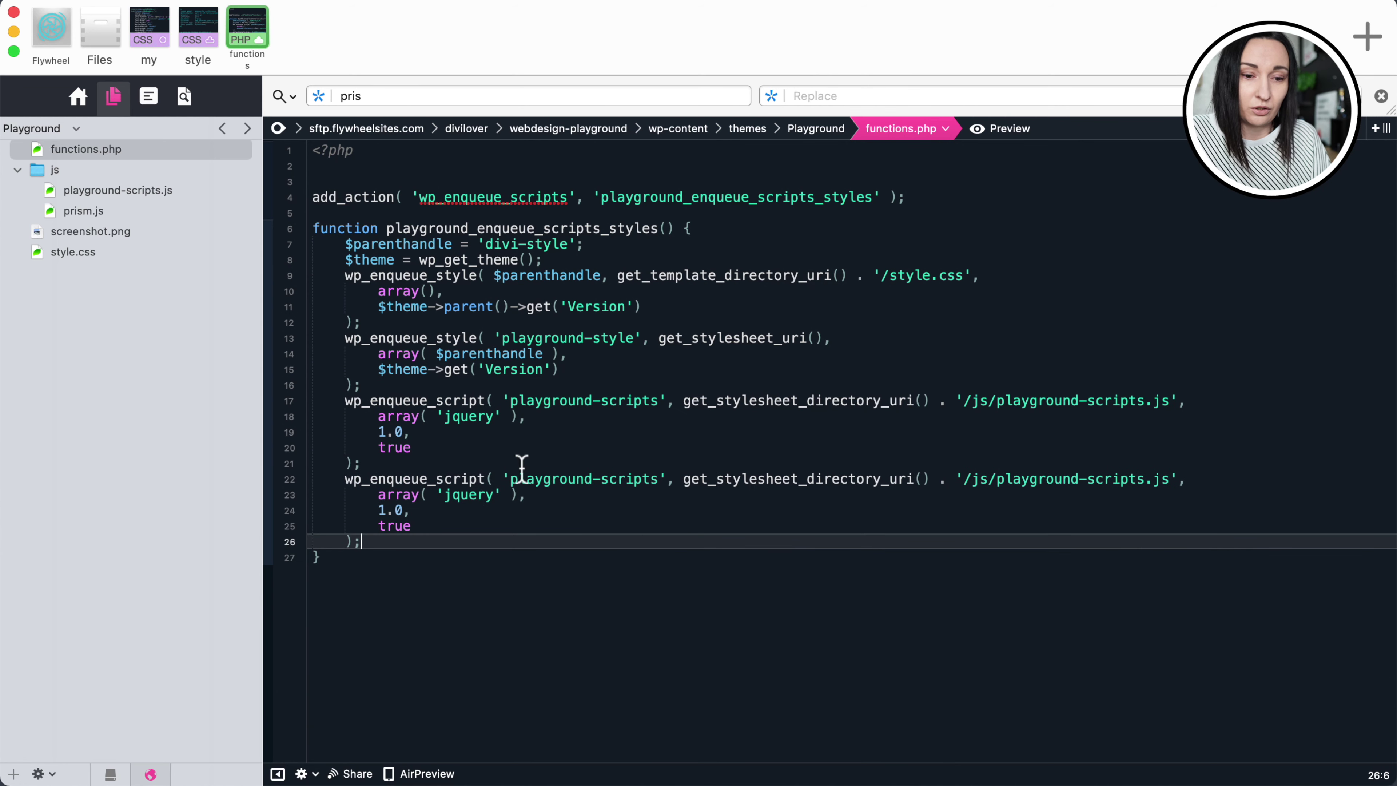
Rename the duplicate's handle to 'prism' and its script path to '/js/prism.js'.
drag(509, 479, 657, 477)
text(prism)
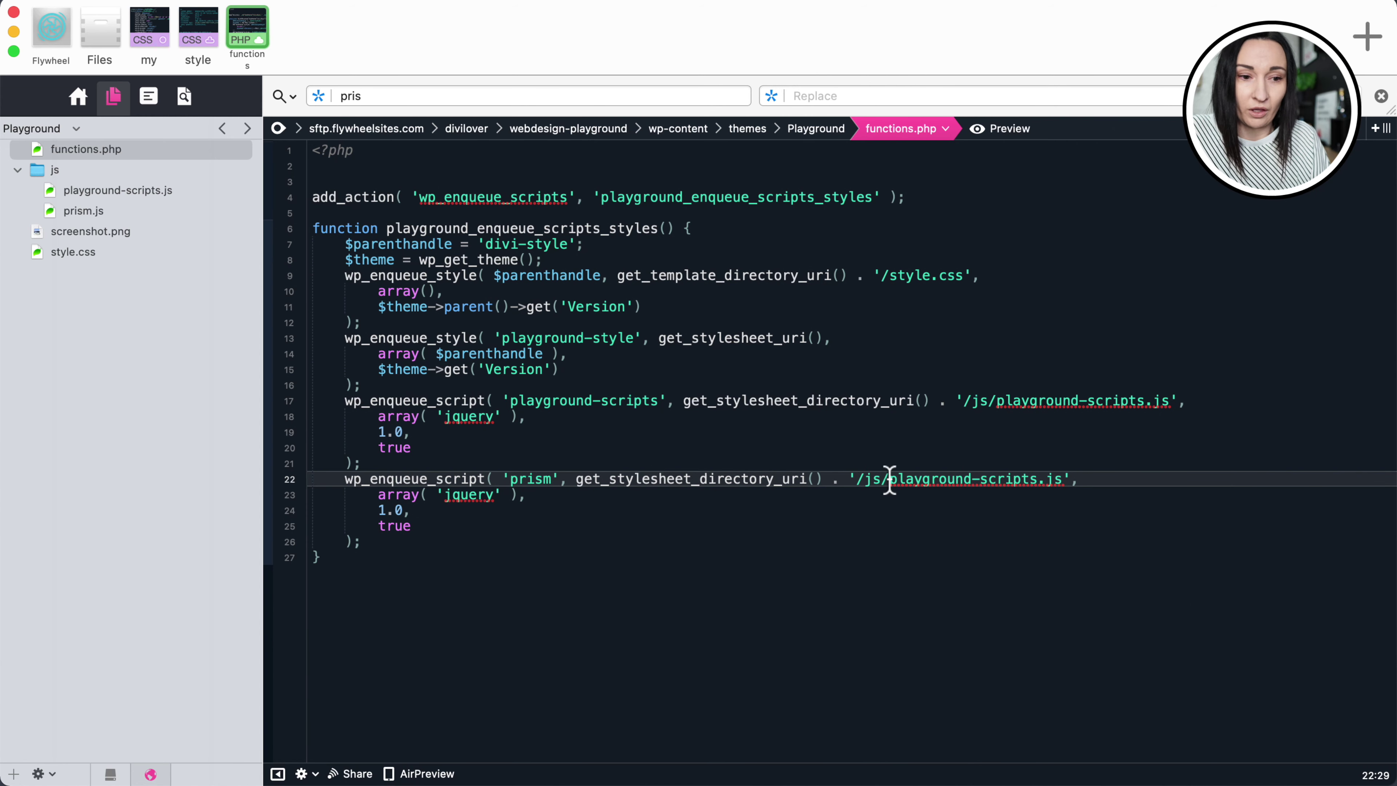
drag(887, 478, 1036, 475)
text(prism)
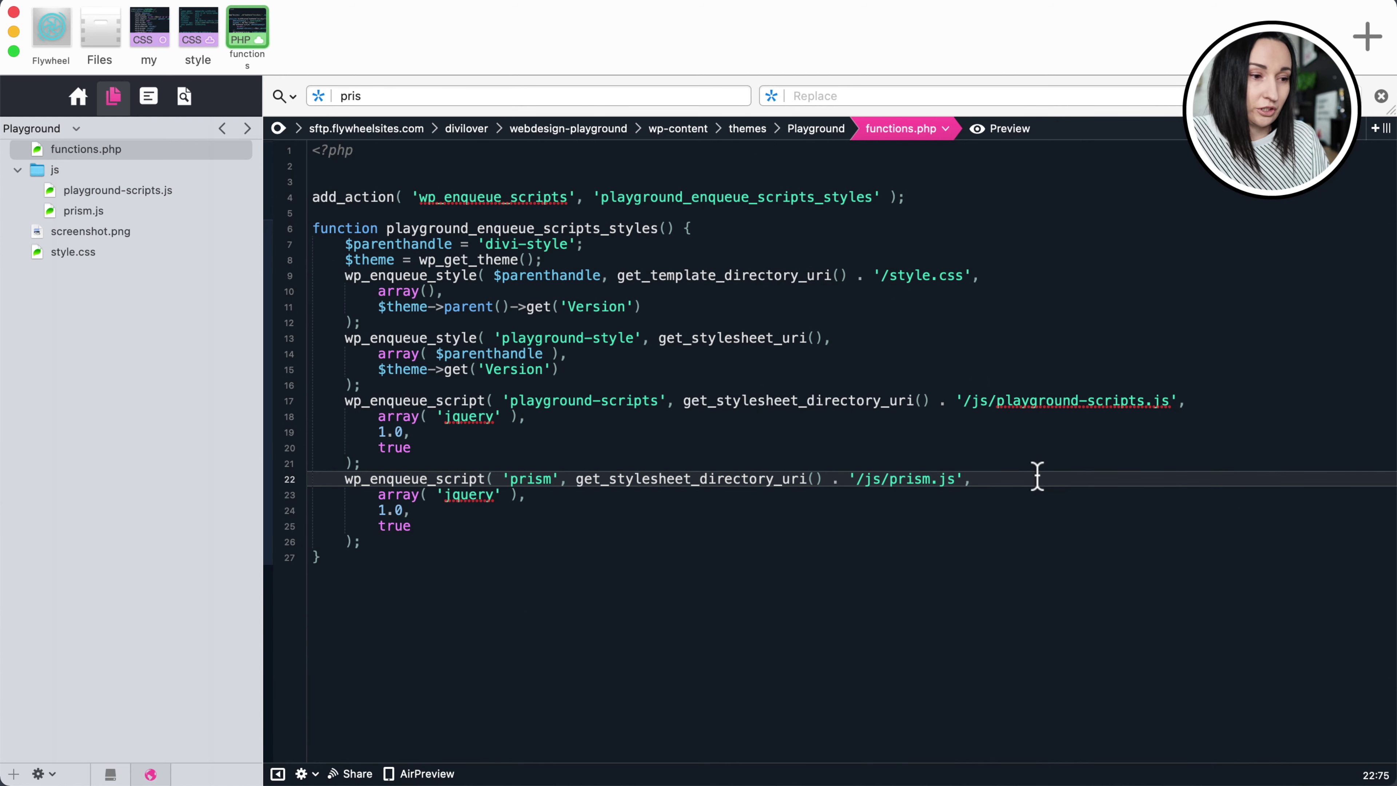
click(1037, 476)
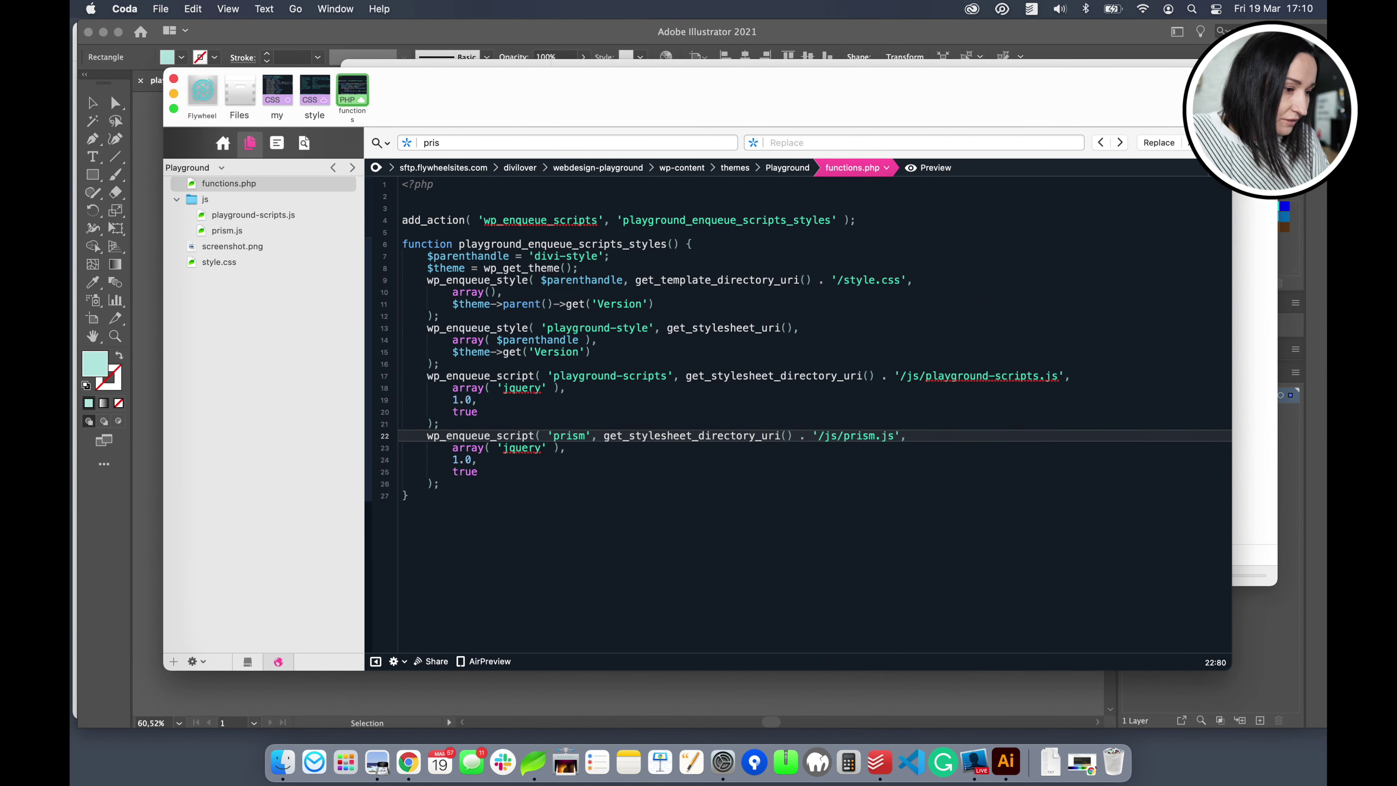
Switch from Coda back to Chrome showing the Prism download page.
key(super+Tab)
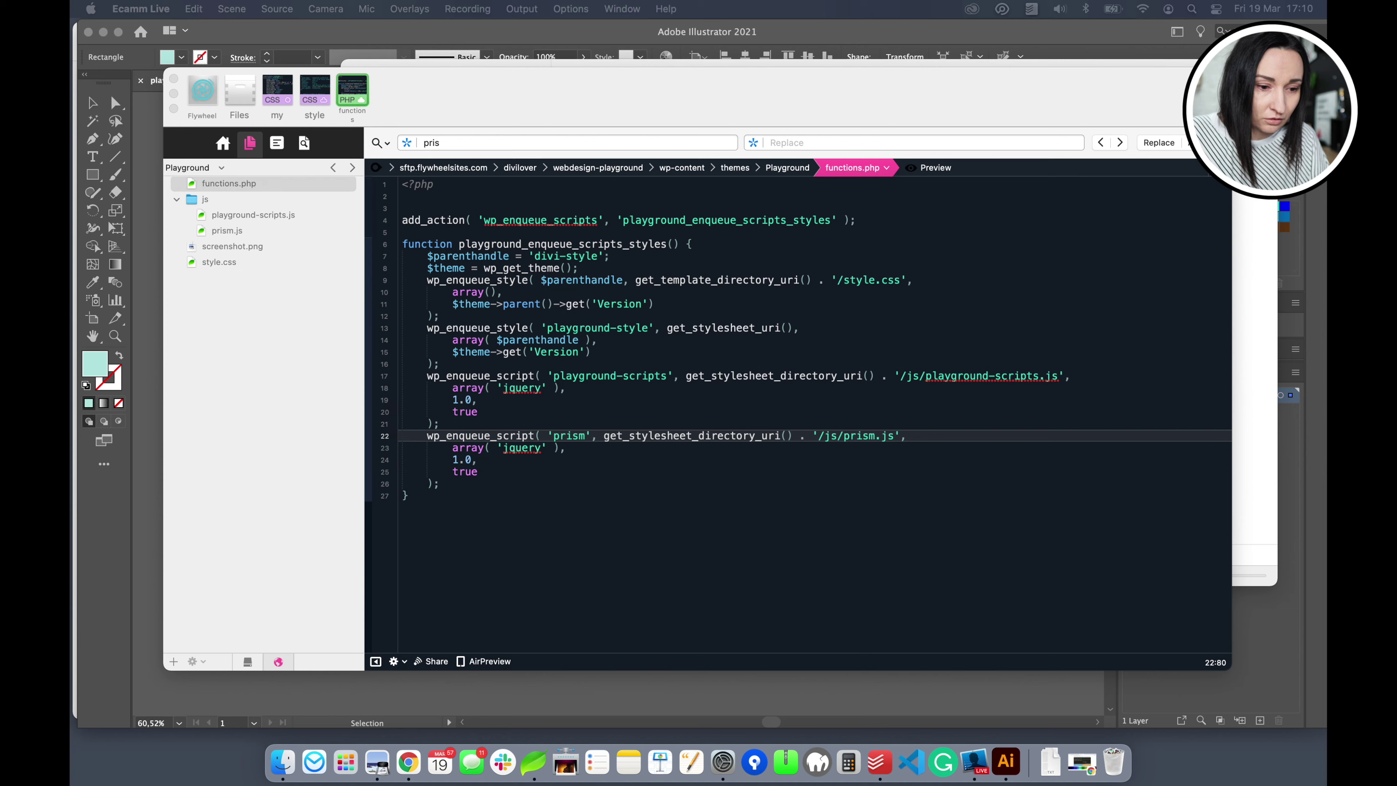
click(408, 765)
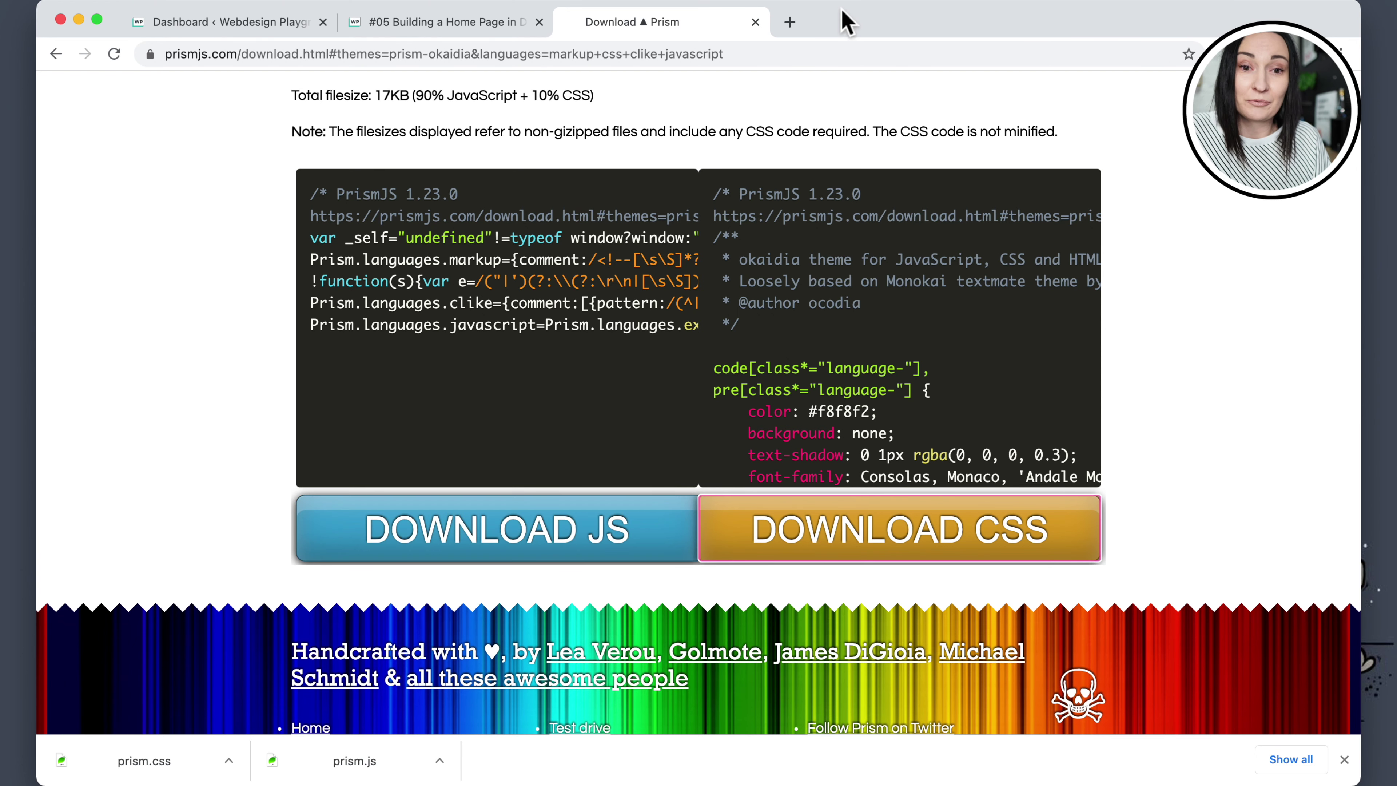
In a new tab, search Google for 'conditional tags wordpress'.
click(789, 23)
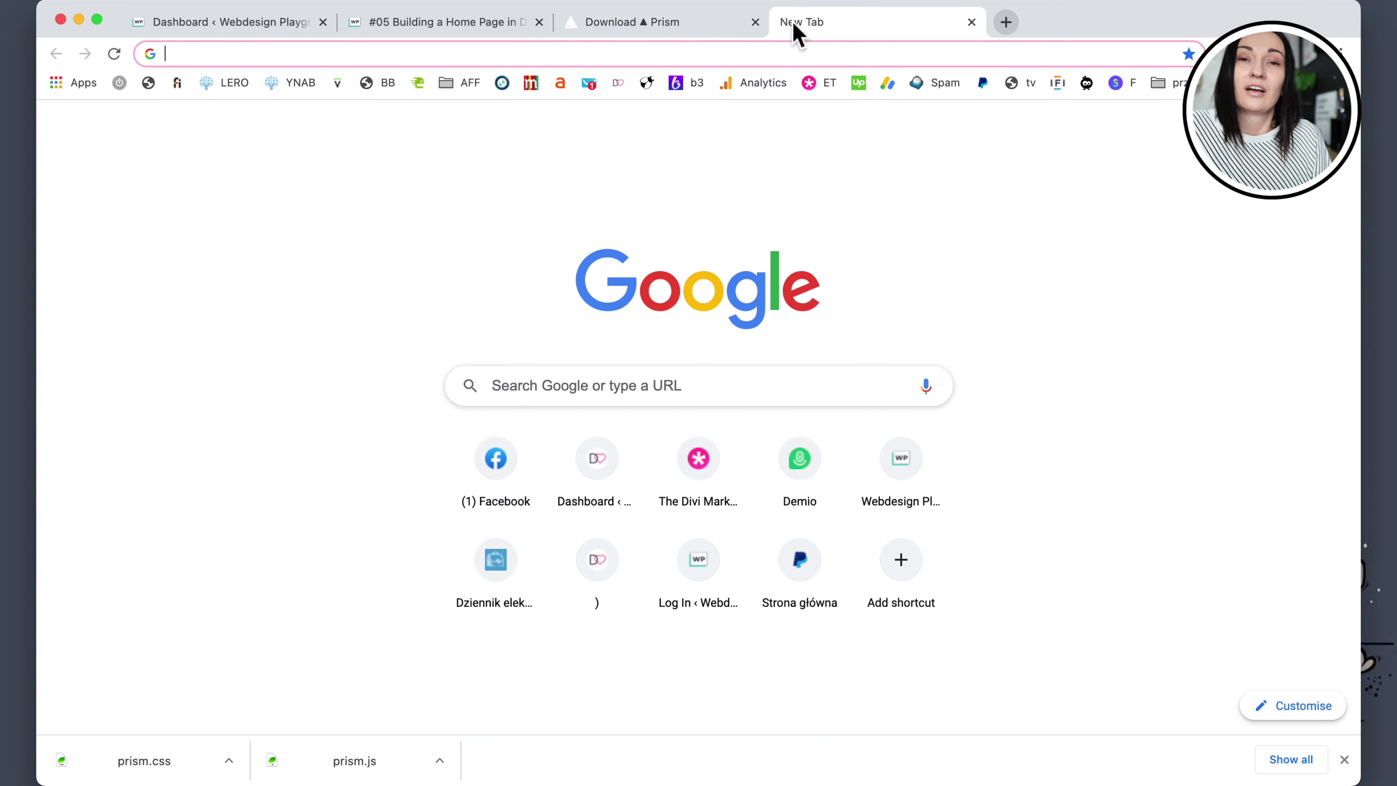
click(658, 25)
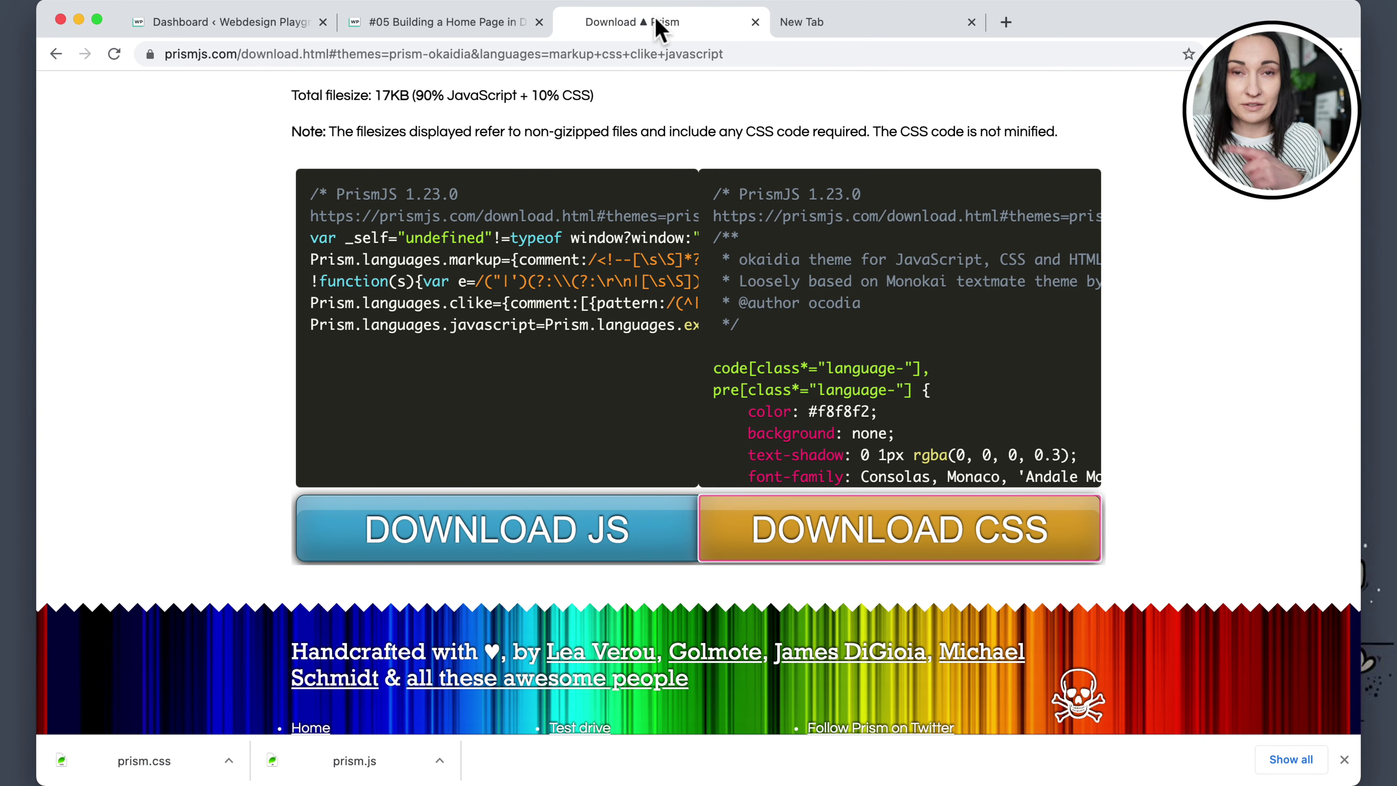
click(802, 23)
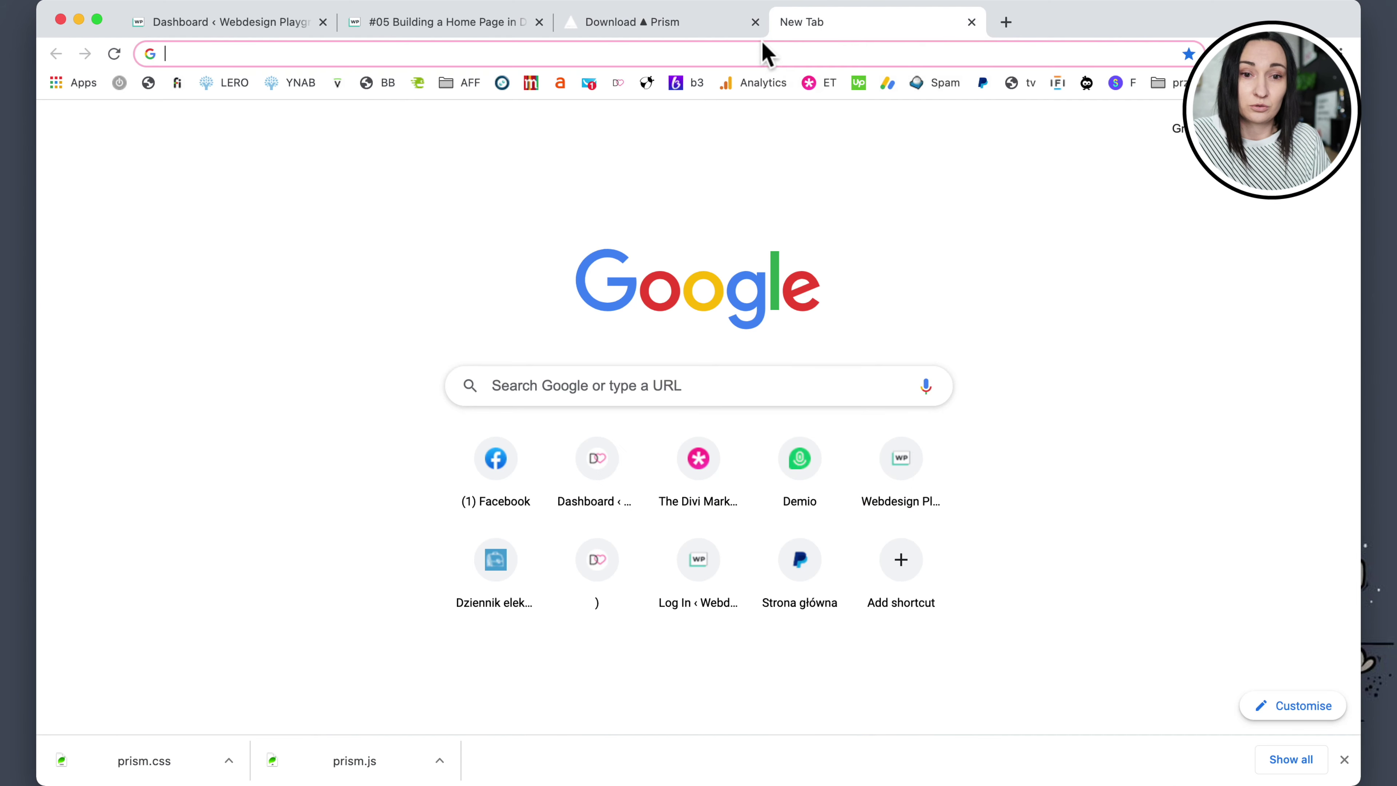
click(761, 54)
text(cond)
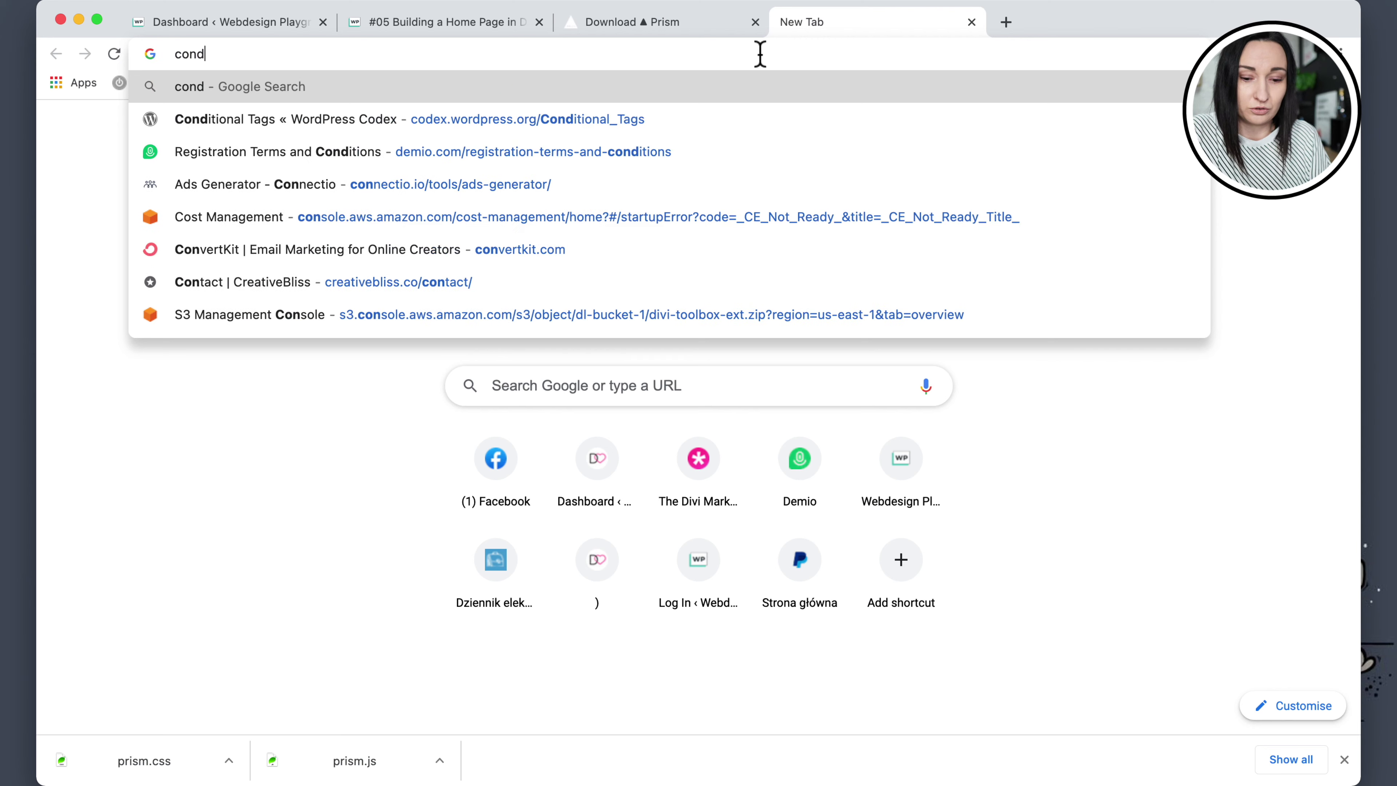
text(itionals tag)
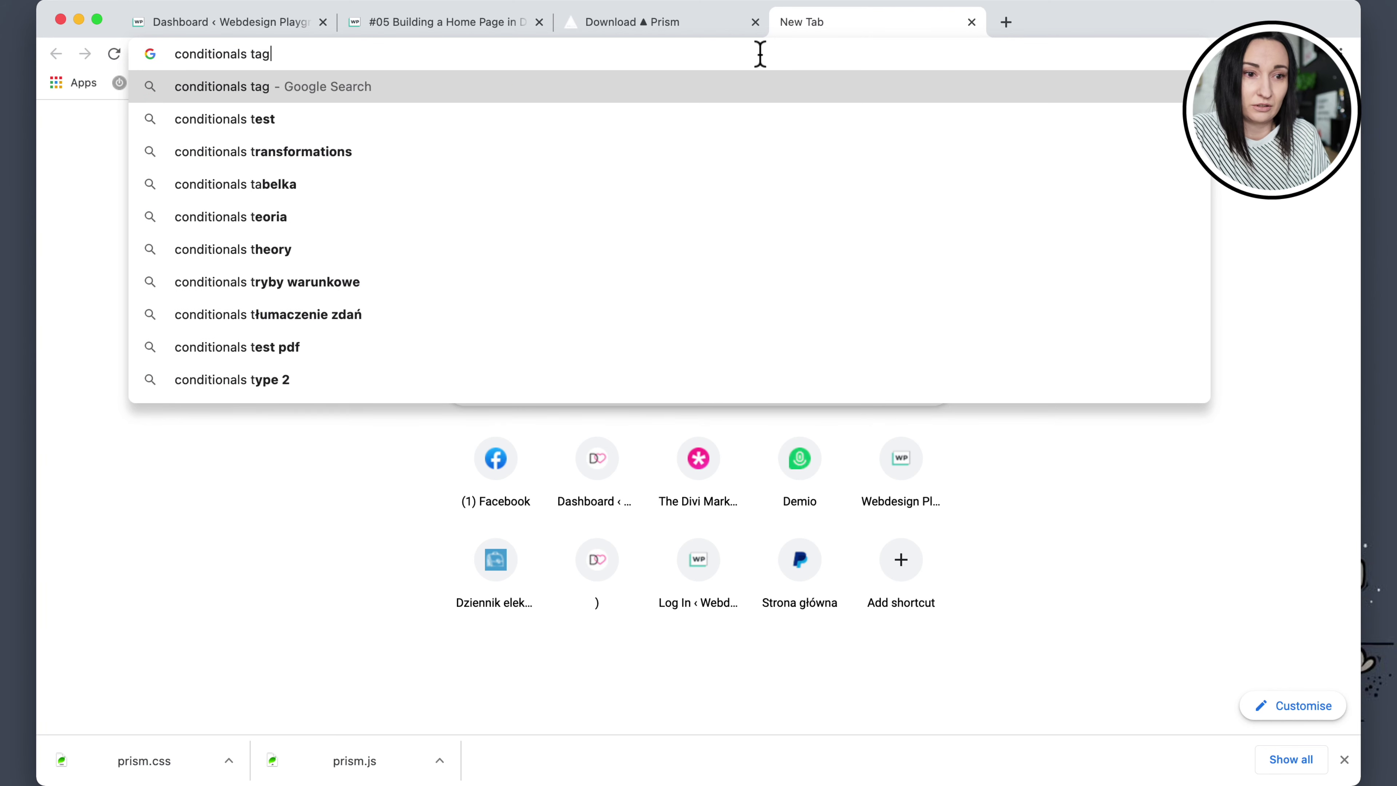
key(Down)
key(Return)
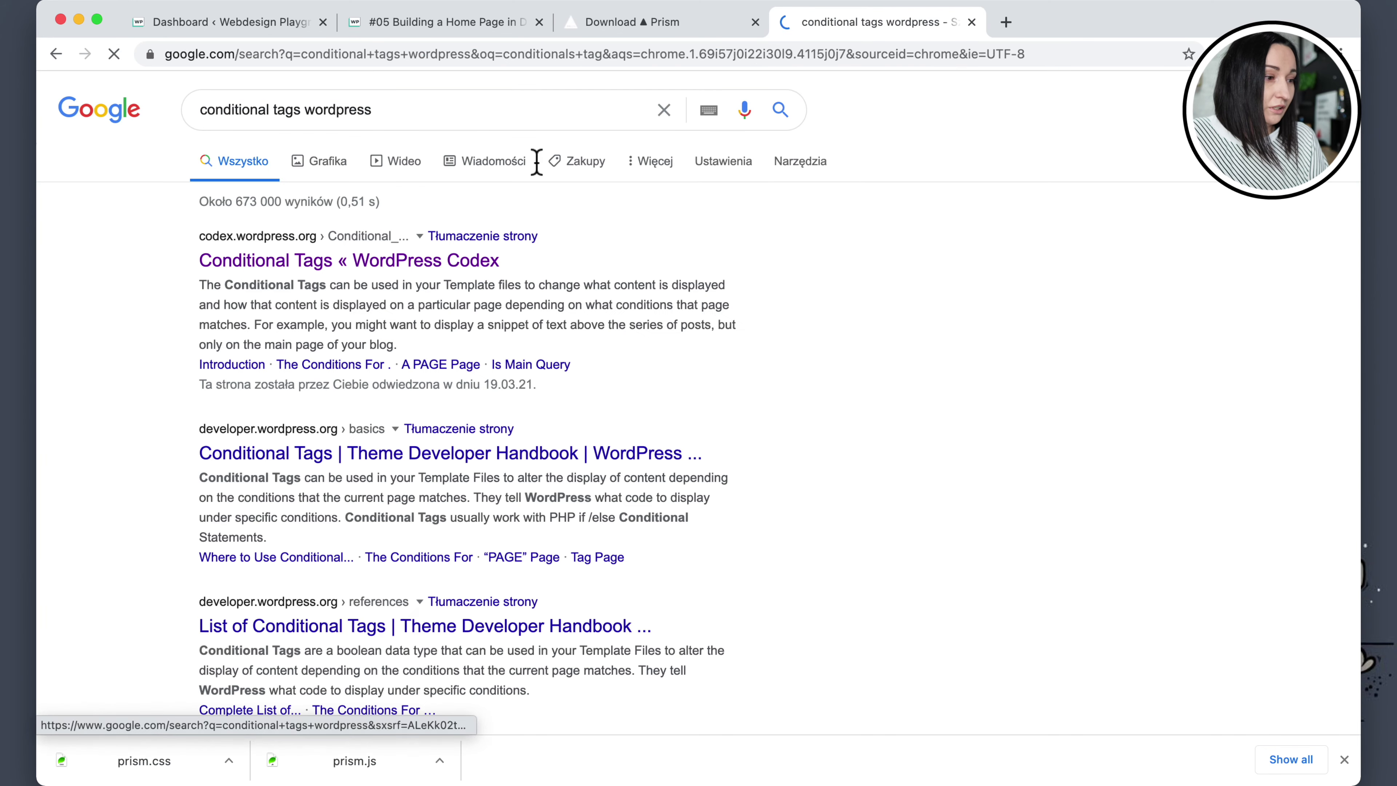
Open the WordPress Codex Conditional Tags page and highlight its Conditions sections.
click(341, 263)
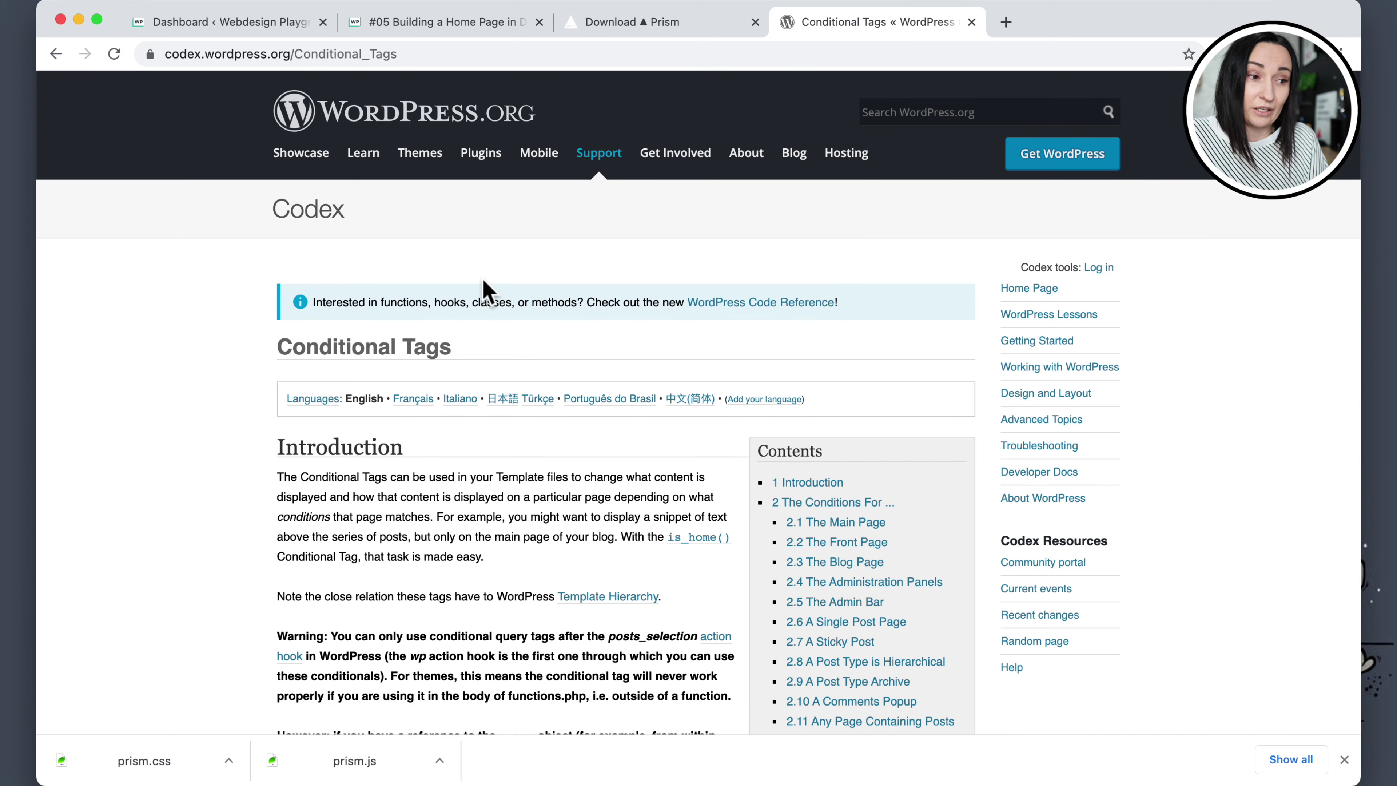
scroll(484, 289, down, 6)
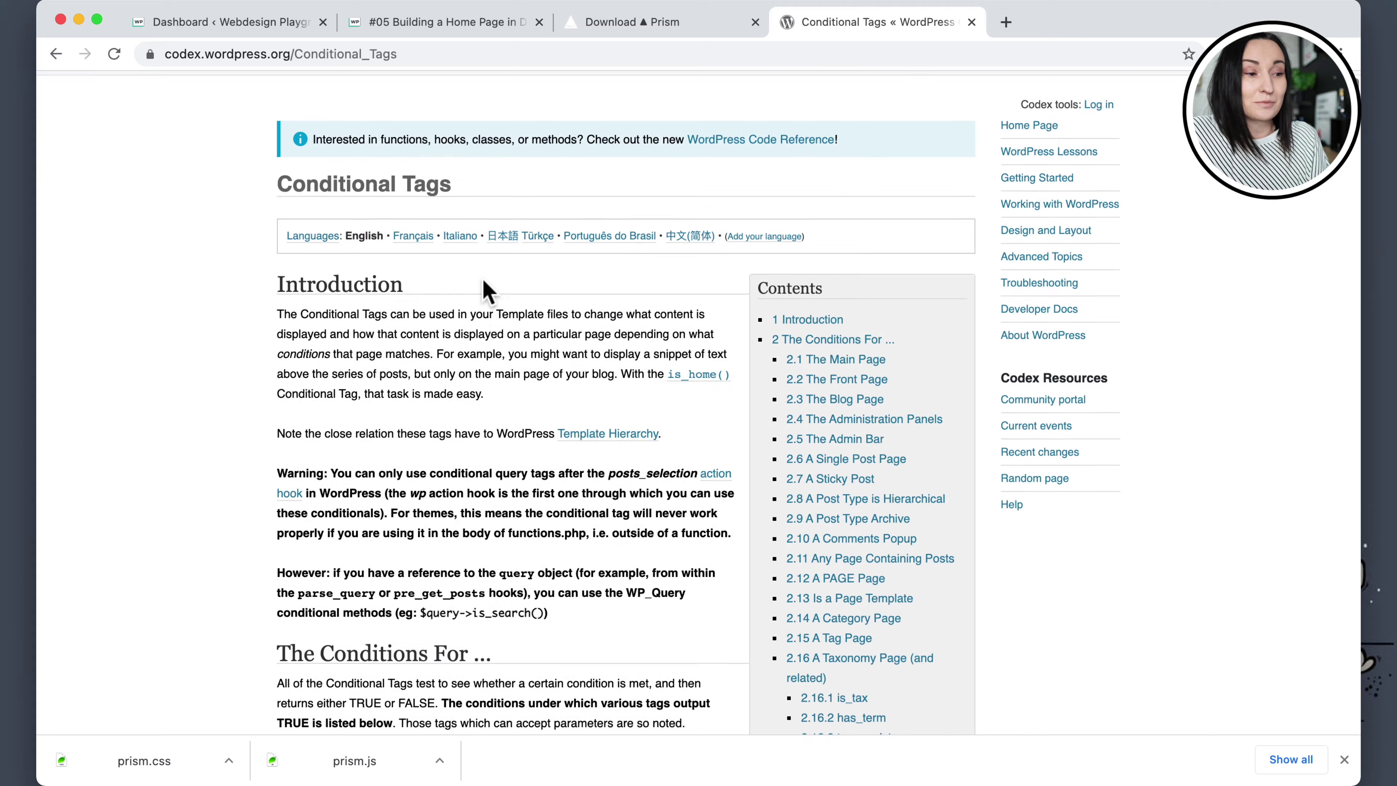
scroll(483, 288, down, 10)
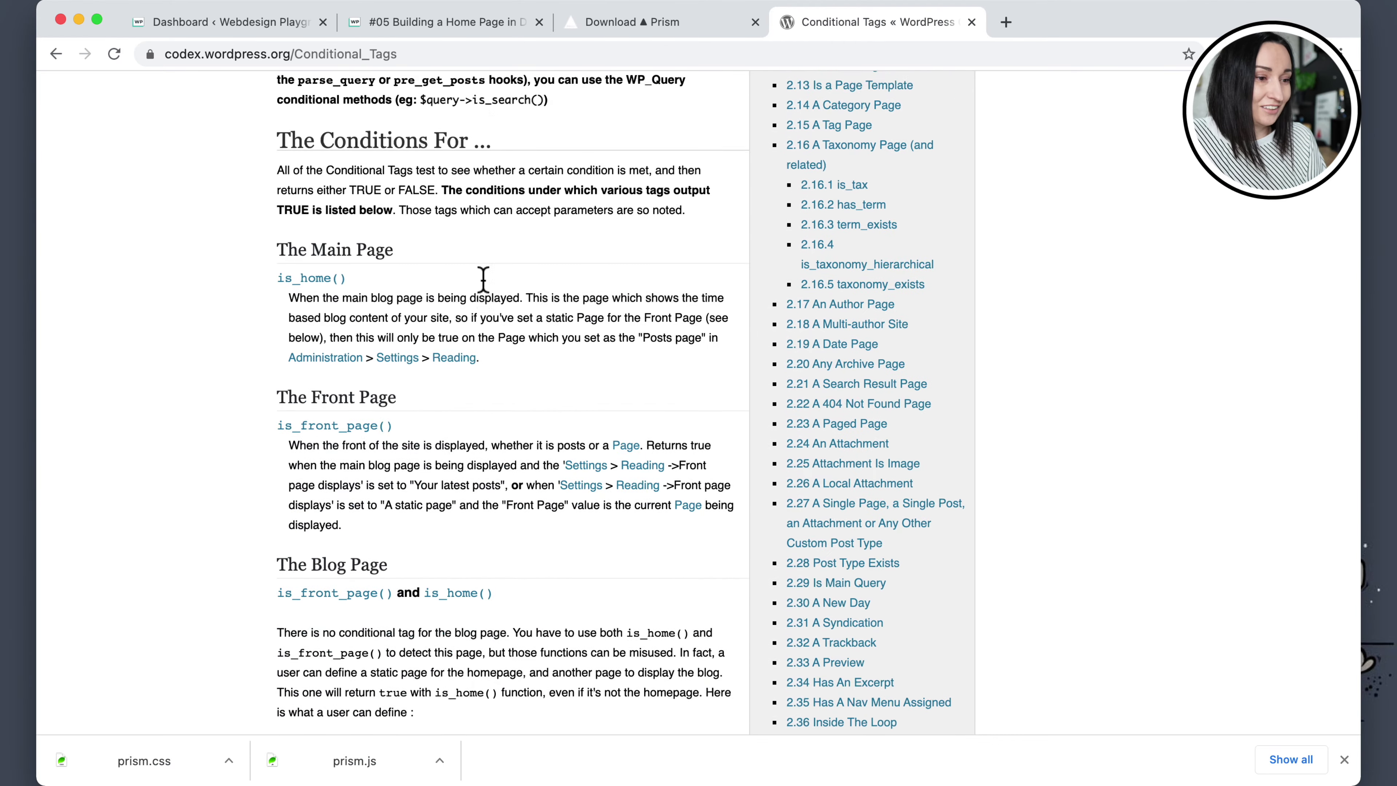
scroll(483, 278, up, 5)
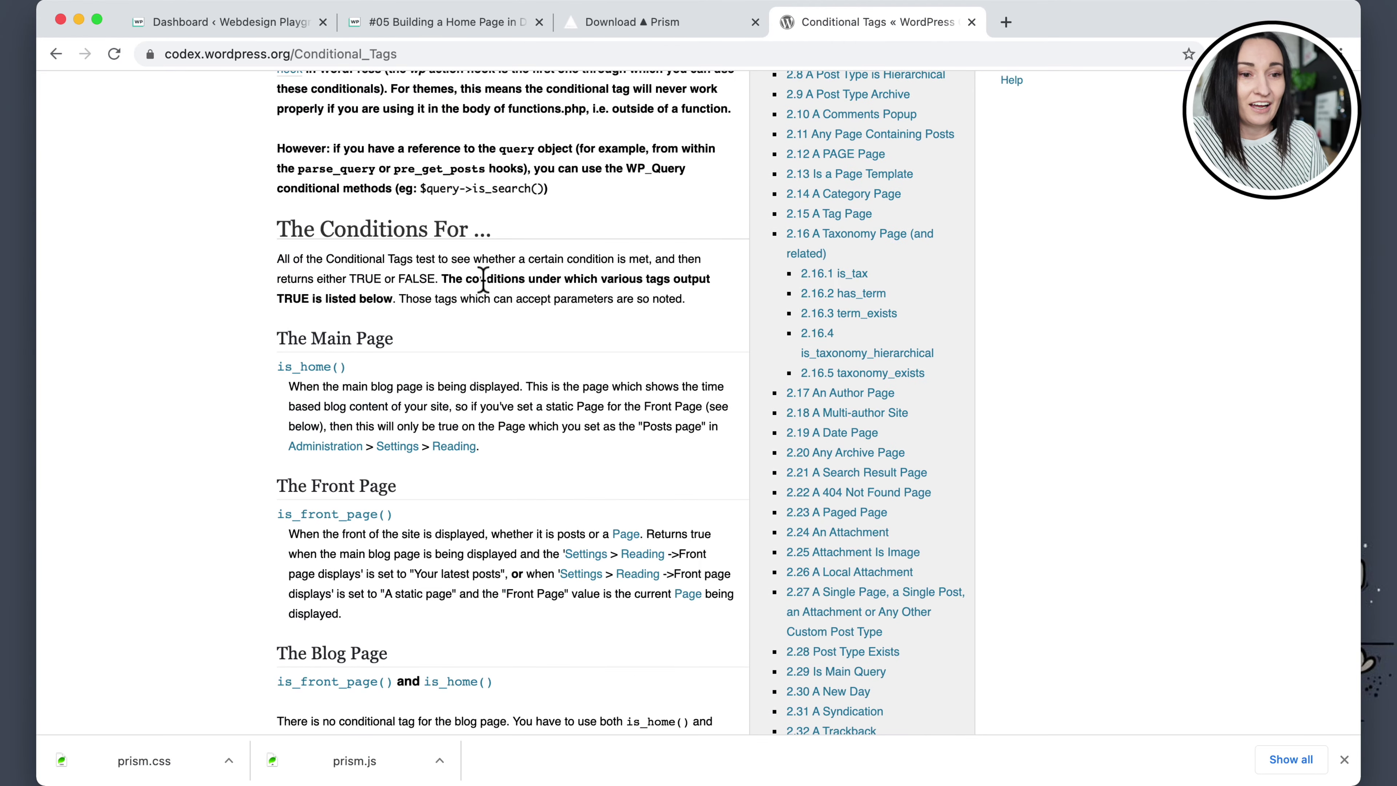
drag(265, 219, 374, 219)
click(407, 220)
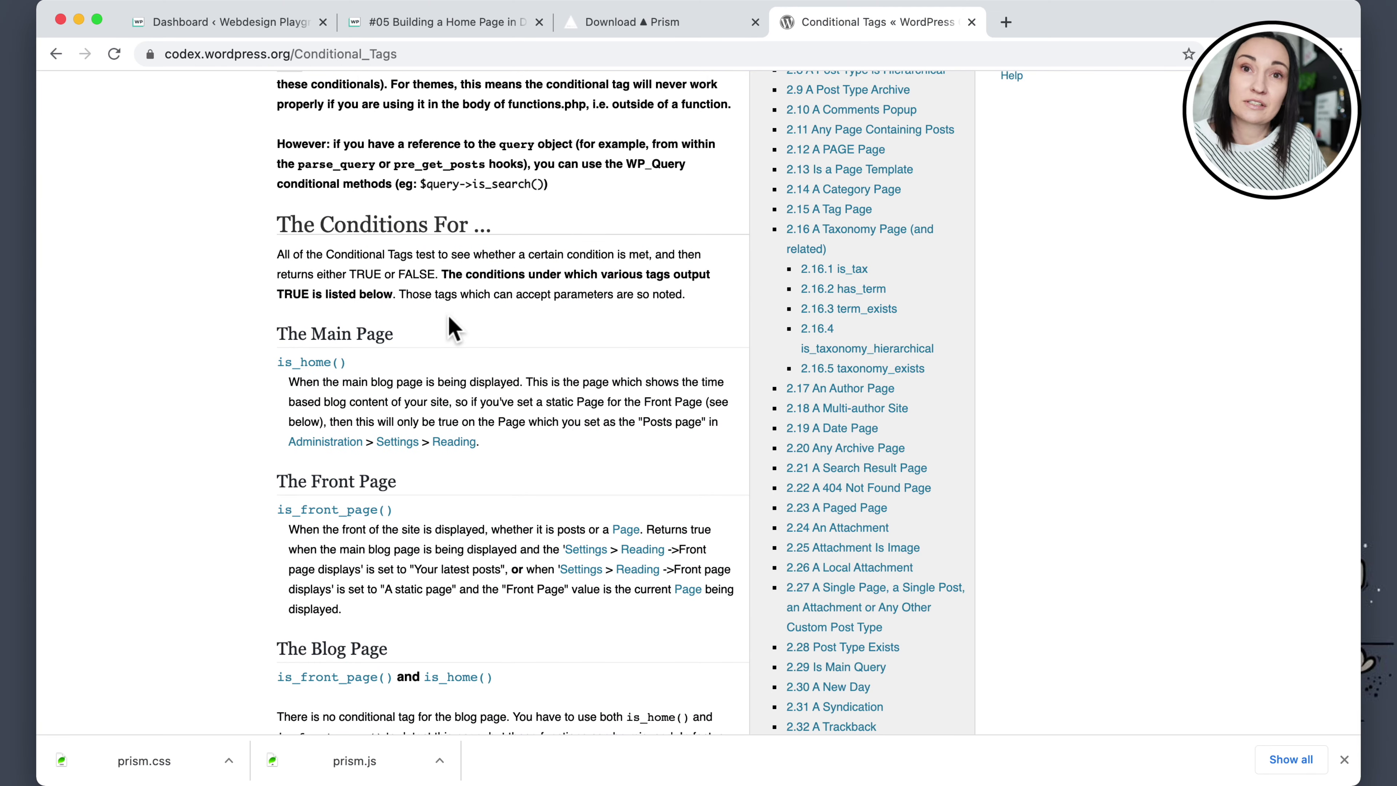
Scroll to 'A Single Post Page' and highlight the is_single() examples.
scroll(428, 376, down, 10)
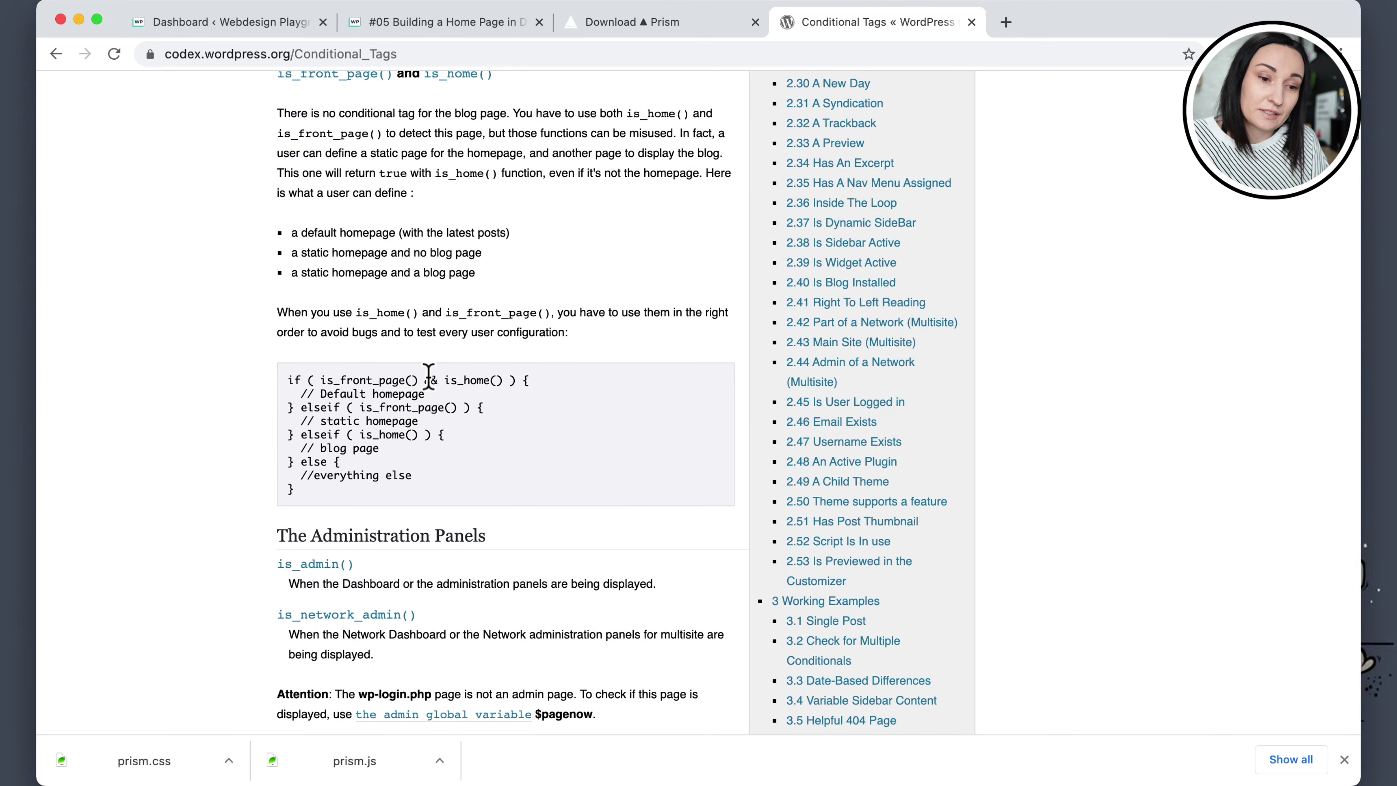
scroll(428, 380, down, 10)
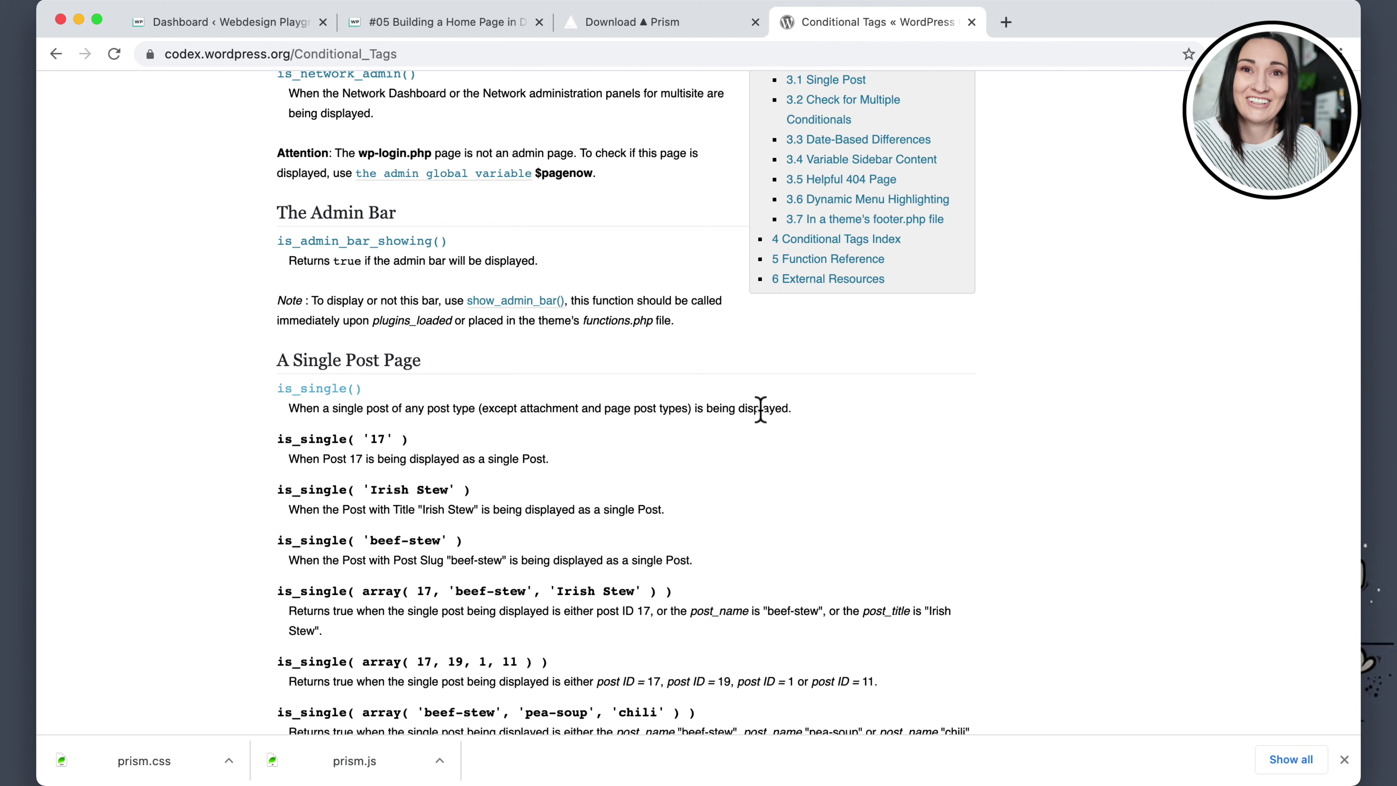
drag(270, 394, 400, 392)
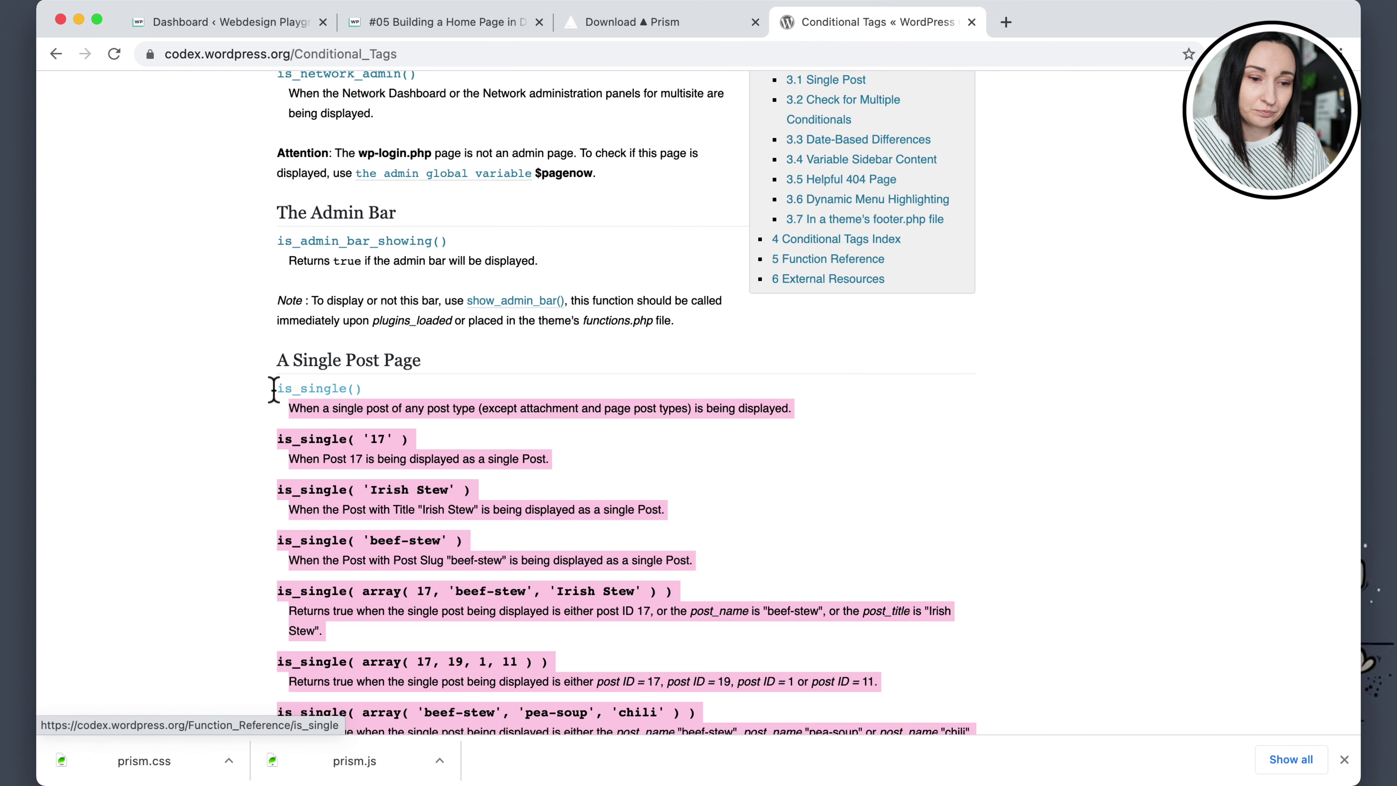
click(259, 399)
mouse_move(266, 390)
mouse_down()
mouse_move(368, 387)
mouse_move(277, 389)
mouse_up()
click(388, 395)
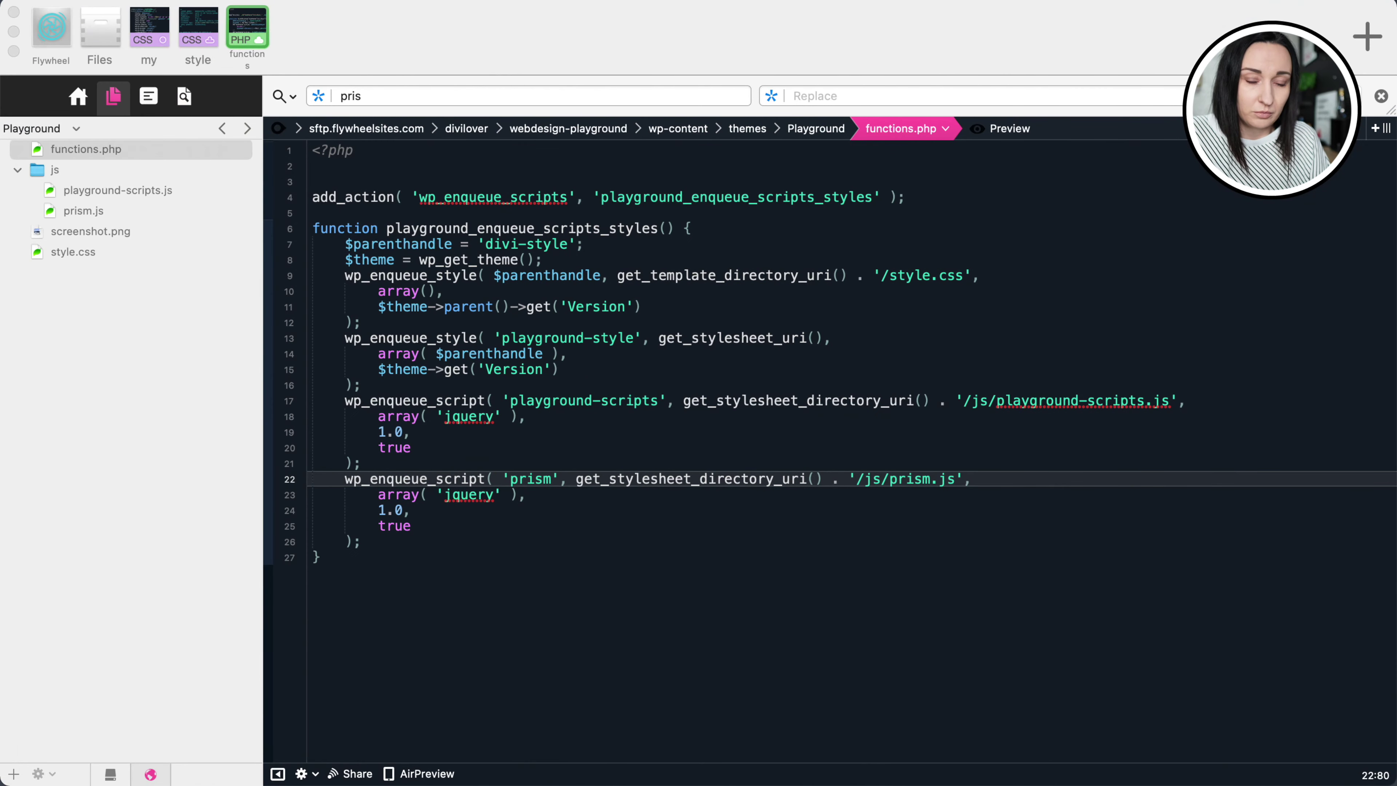
Add an 'if (is_single()) {' line above the prism.js enqueue in functions.php.
click(383, 464)
key(Return)
key(Return)
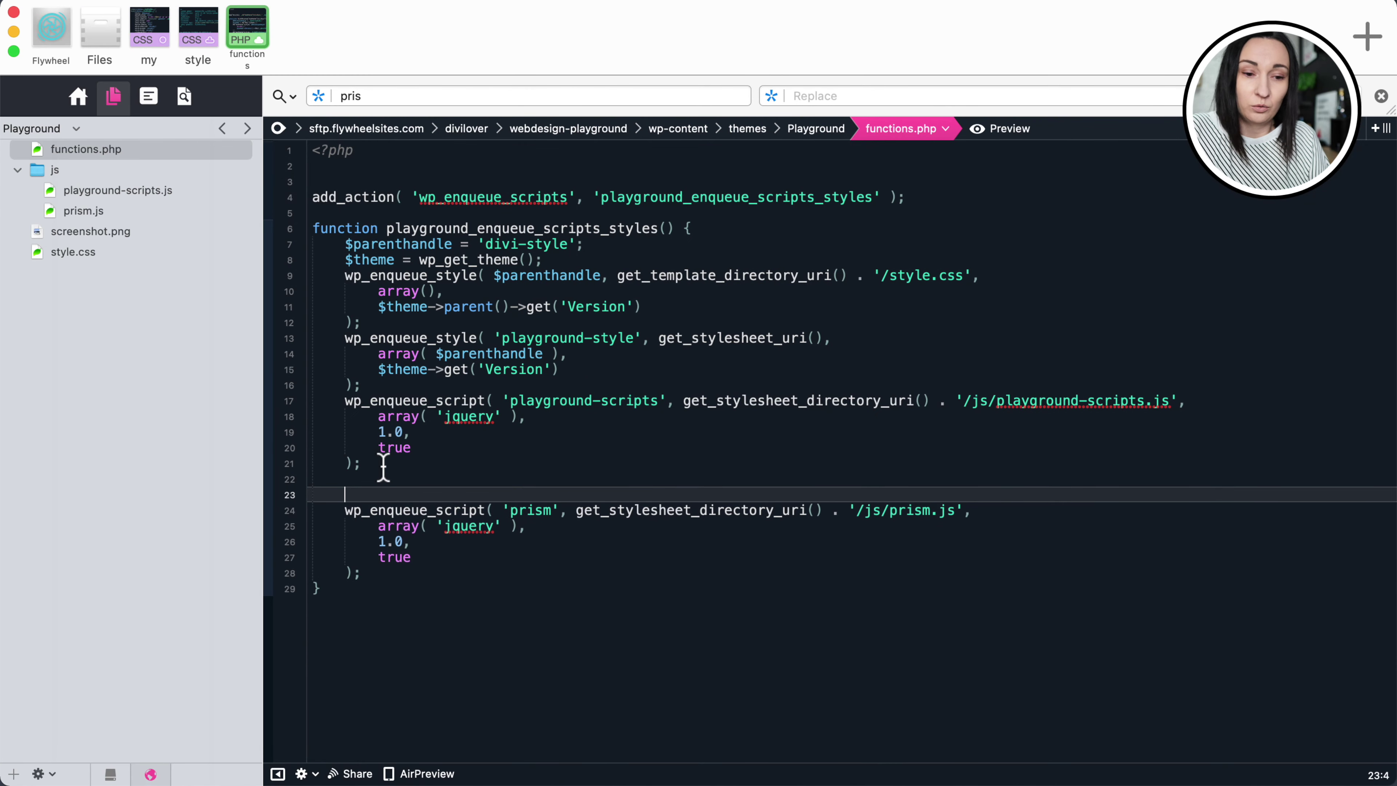
text(if (is_single())
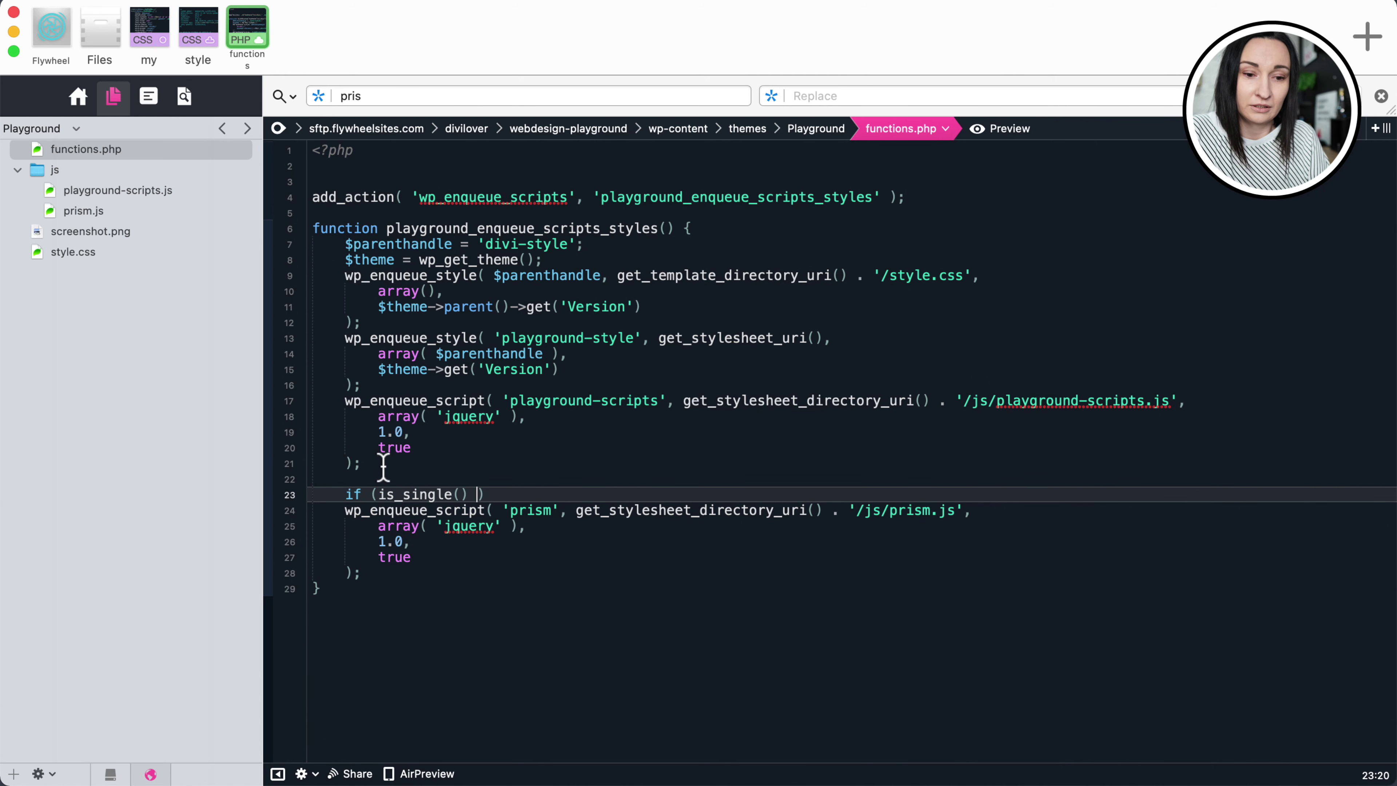
key(BackSpace)
text() {)
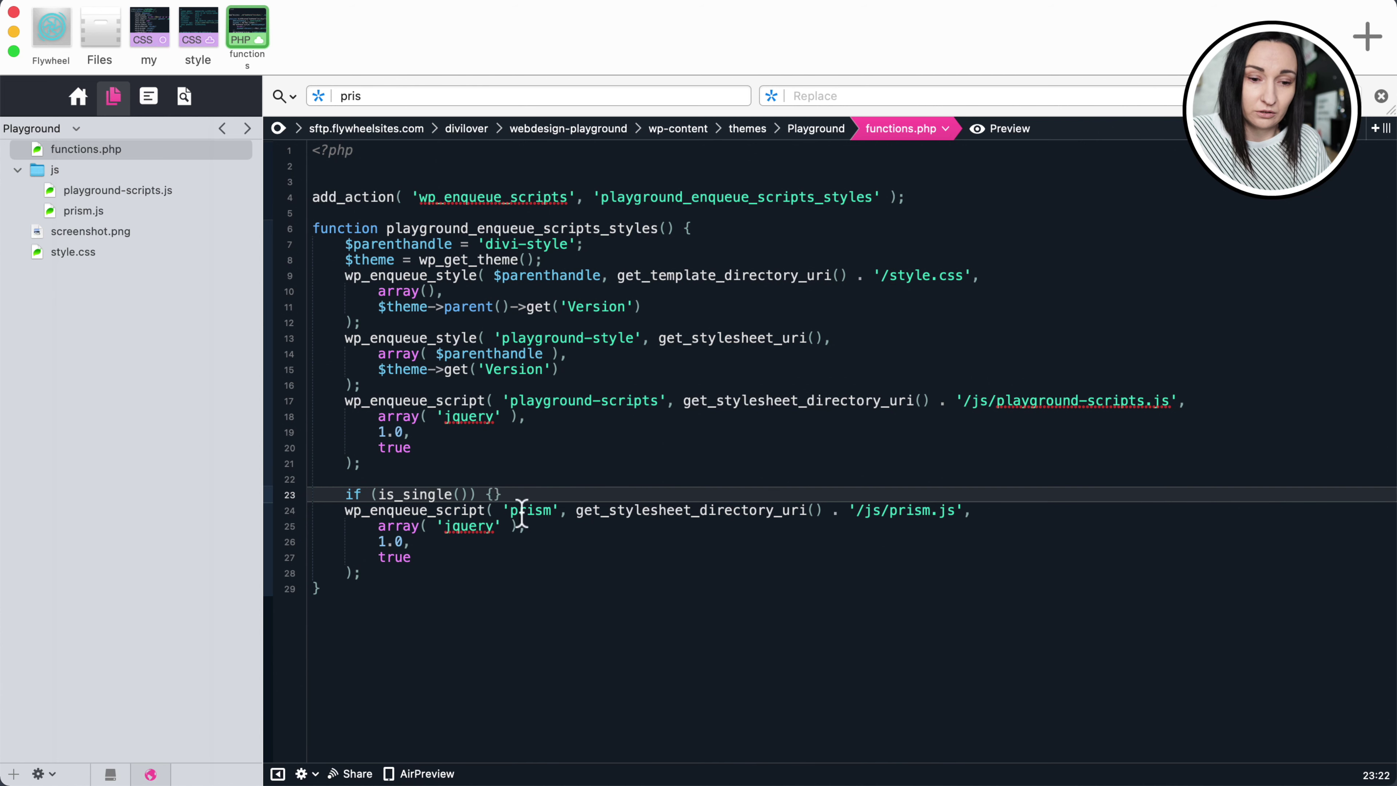
drag(493, 494, 501, 494)
key(BackSpace)
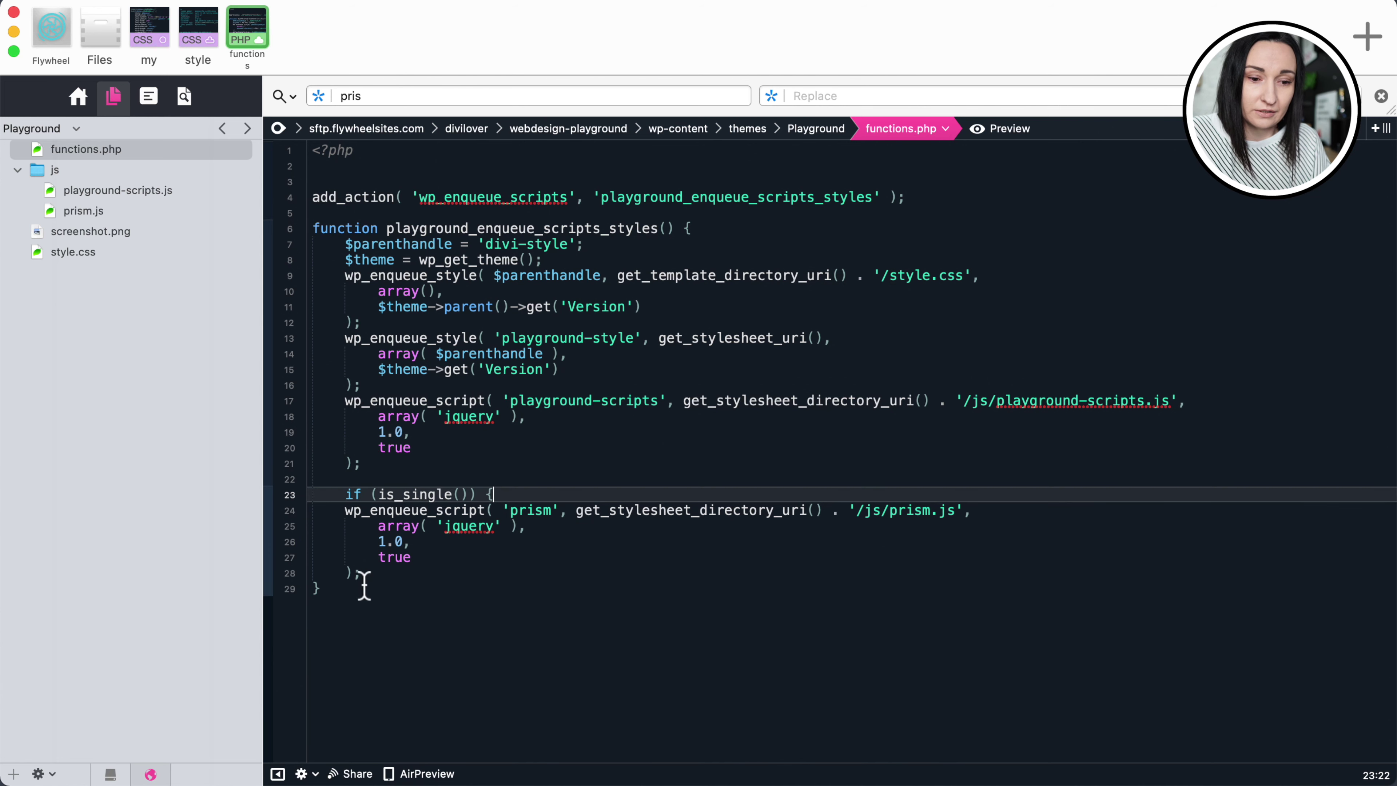
Indent the prism enqueue inside the condition and close it with '}'.
drag(358, 583, 336, 508)
key(Tab)
click(439, 577)
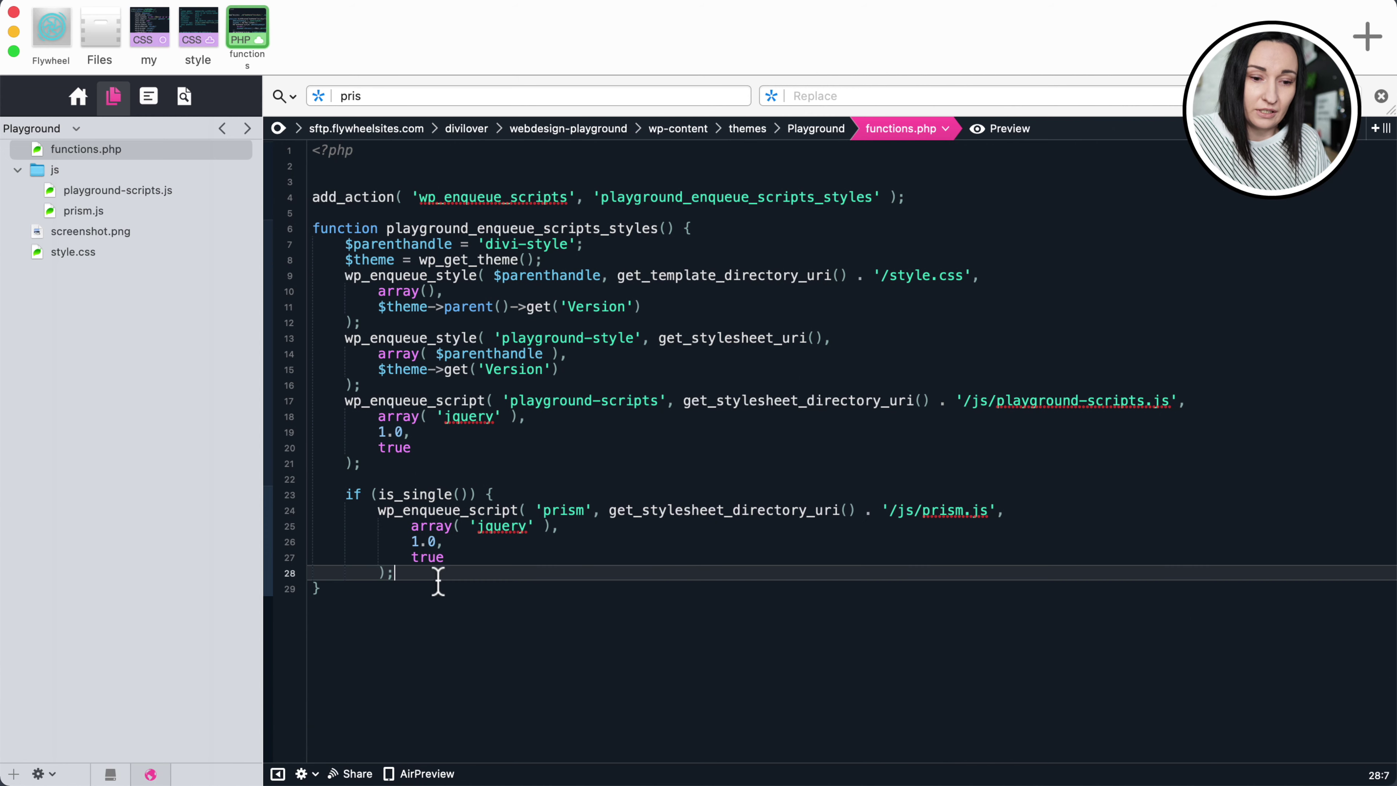
key(Return)
text(})
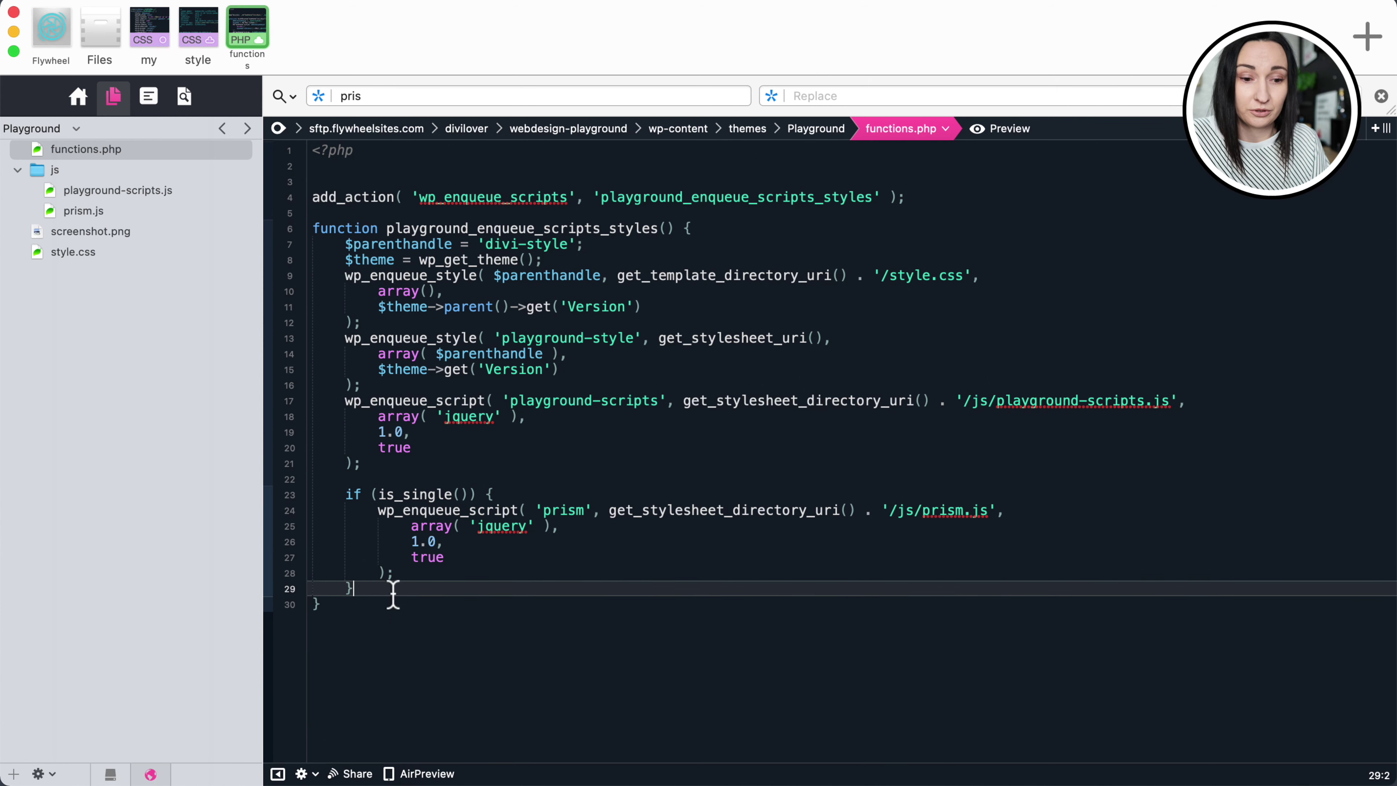
Save functions.php to upload it to the server.
click(377, 609)
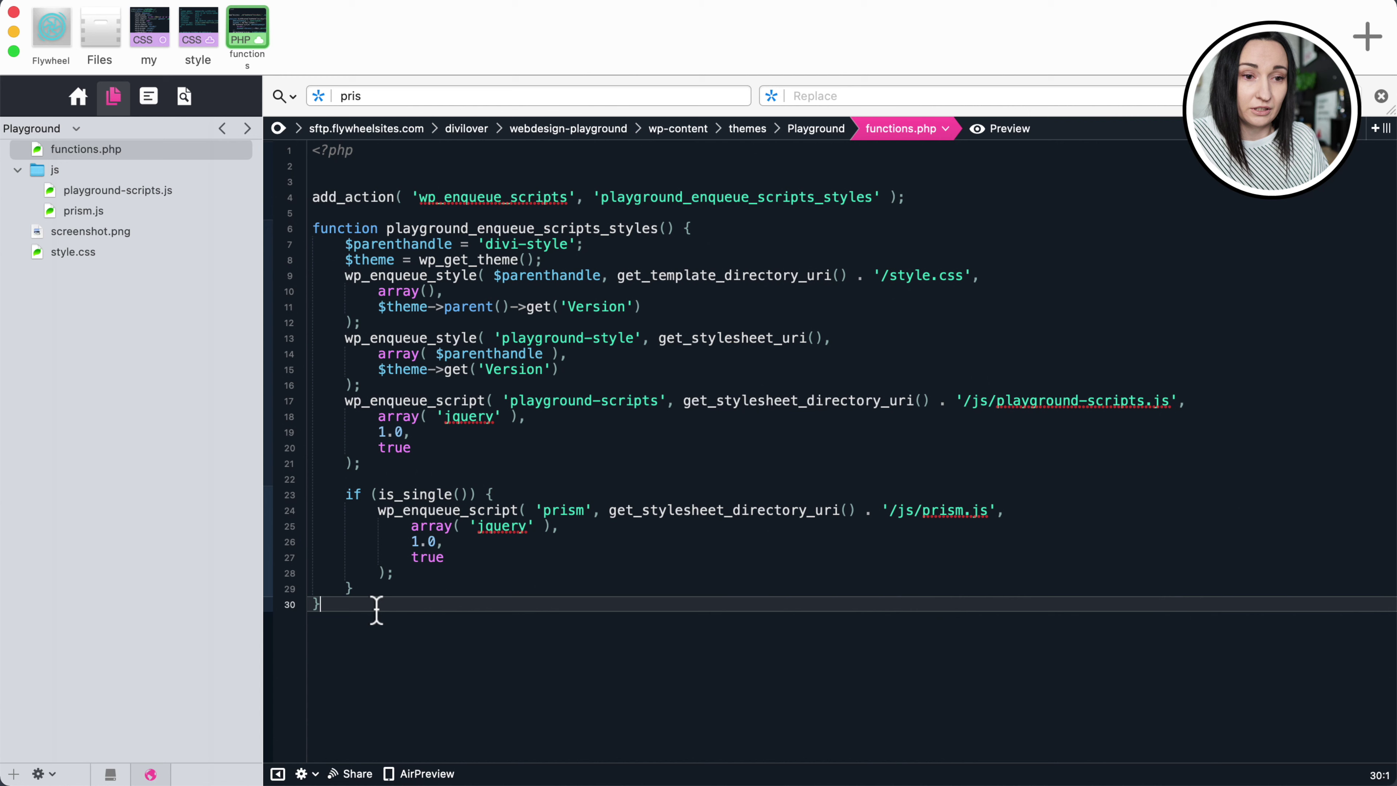
key(super+s)
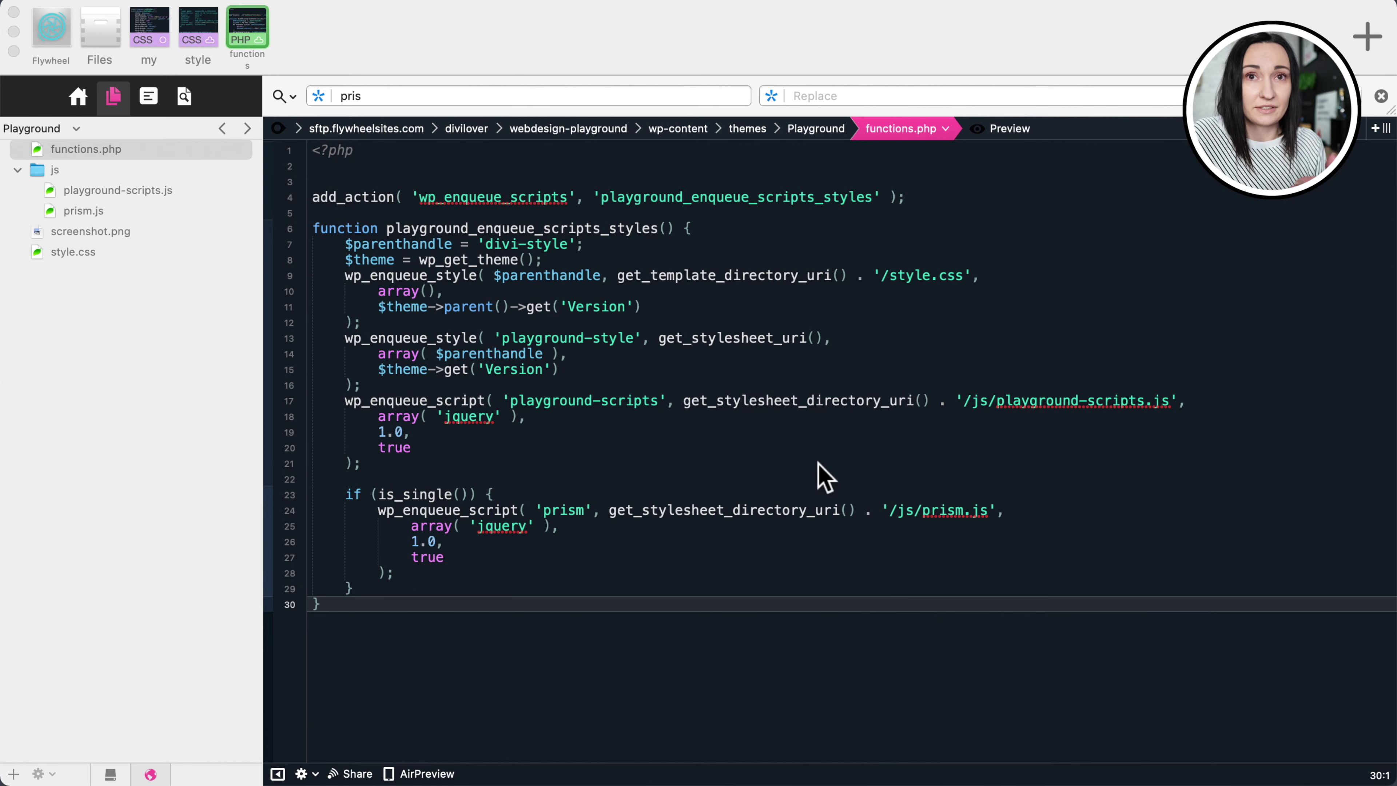
click(680, 113)
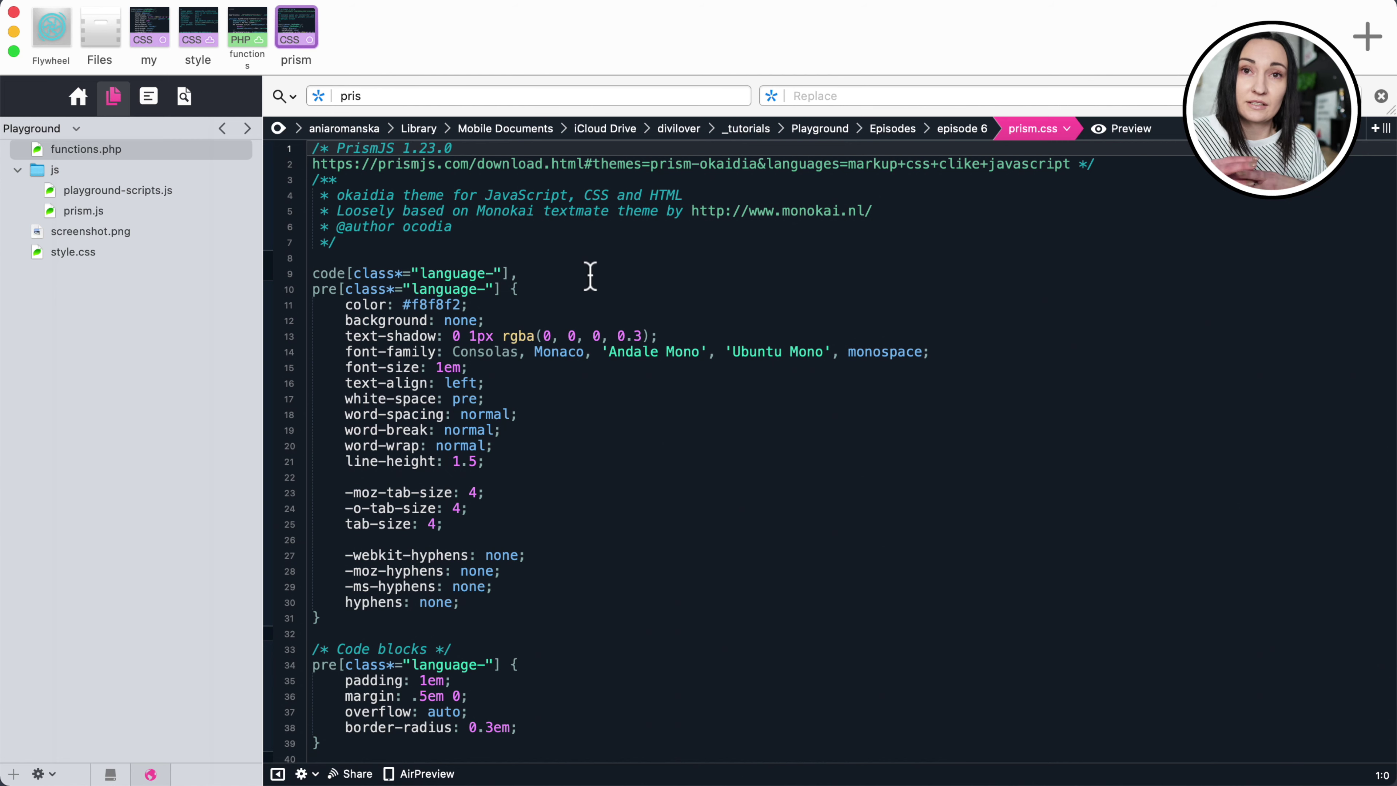
Mark the spot after the style.css theme header comment, then return to prism.css.
click(585, 337)
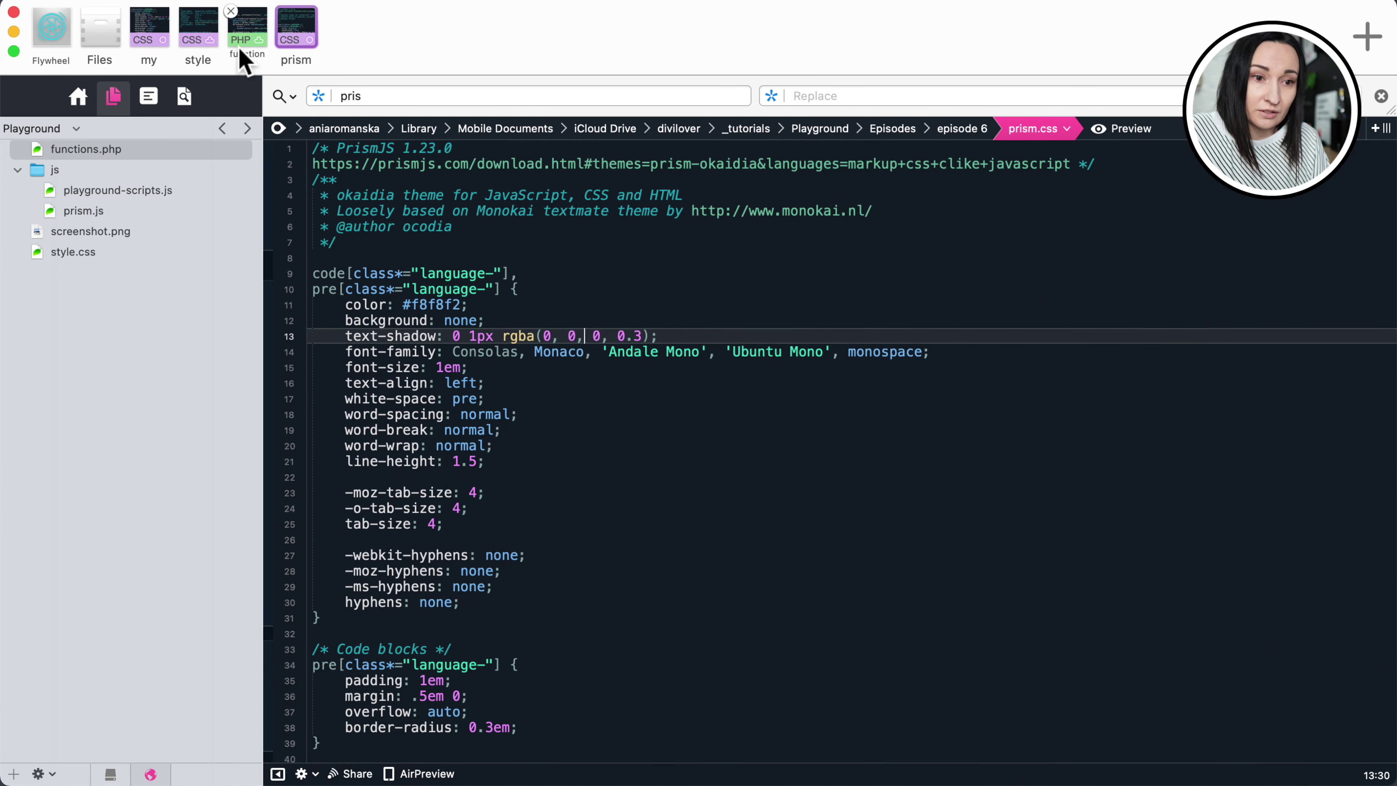
click(197, 30)
click(503, 293)
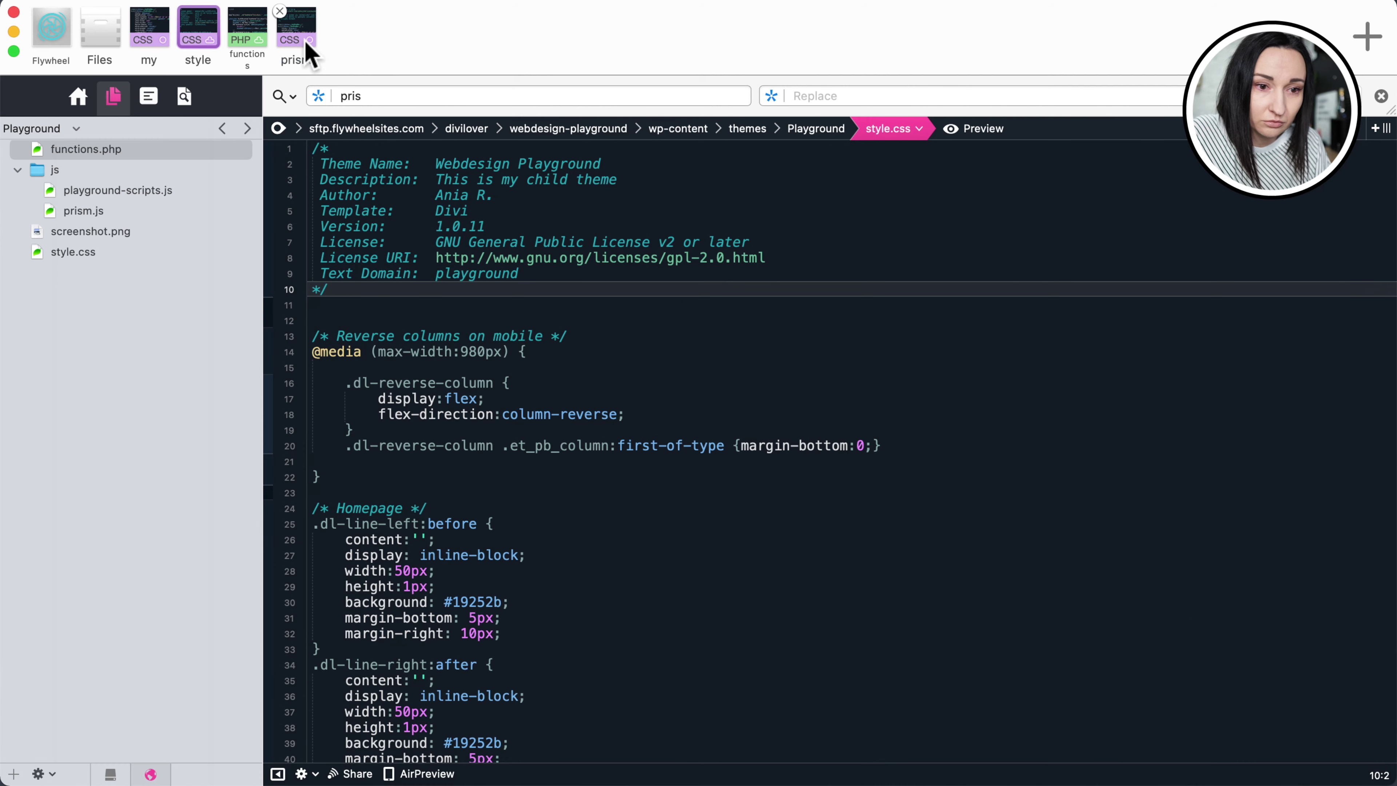
click(296, 33)
click(417, 227)
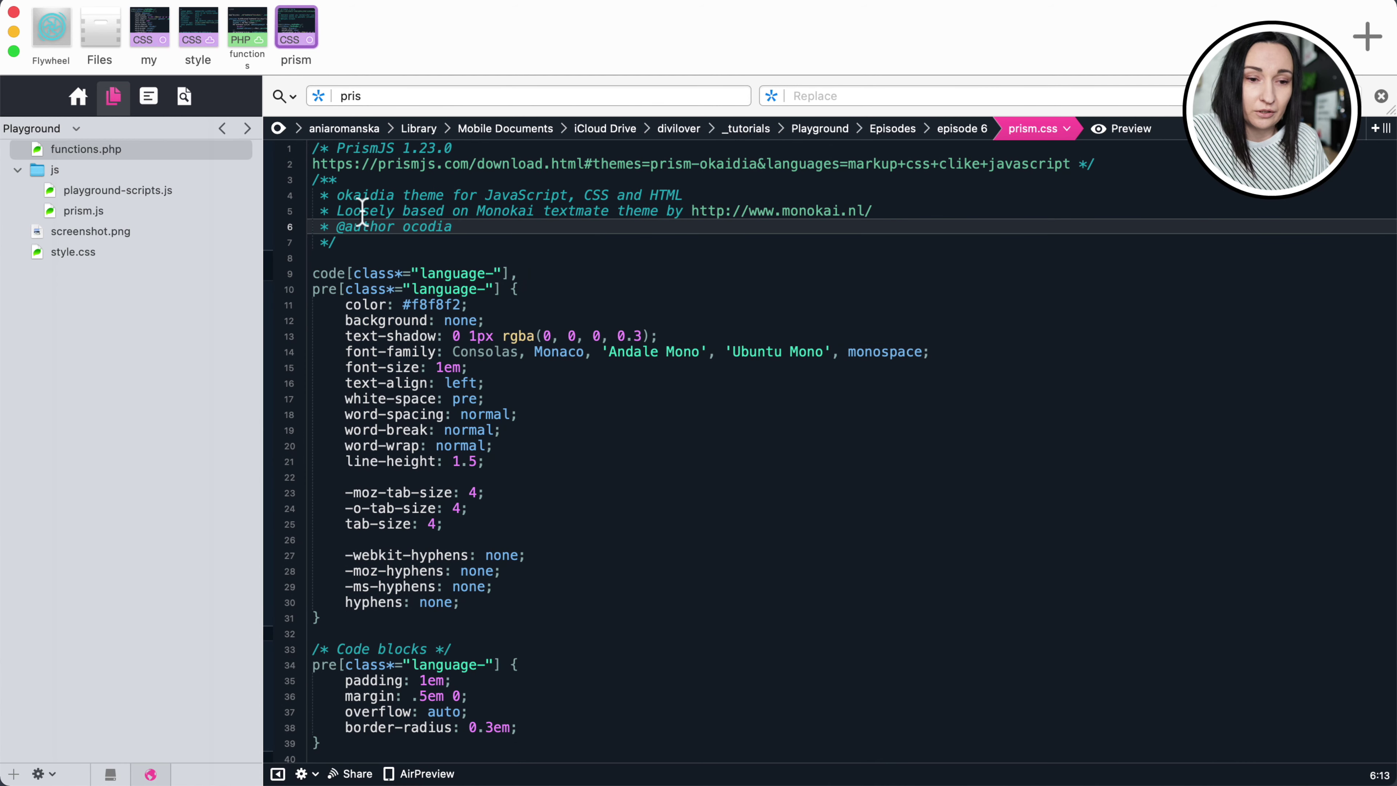
Select the entire Prism stylesheet in prism.css to copy it.
key(super+a)
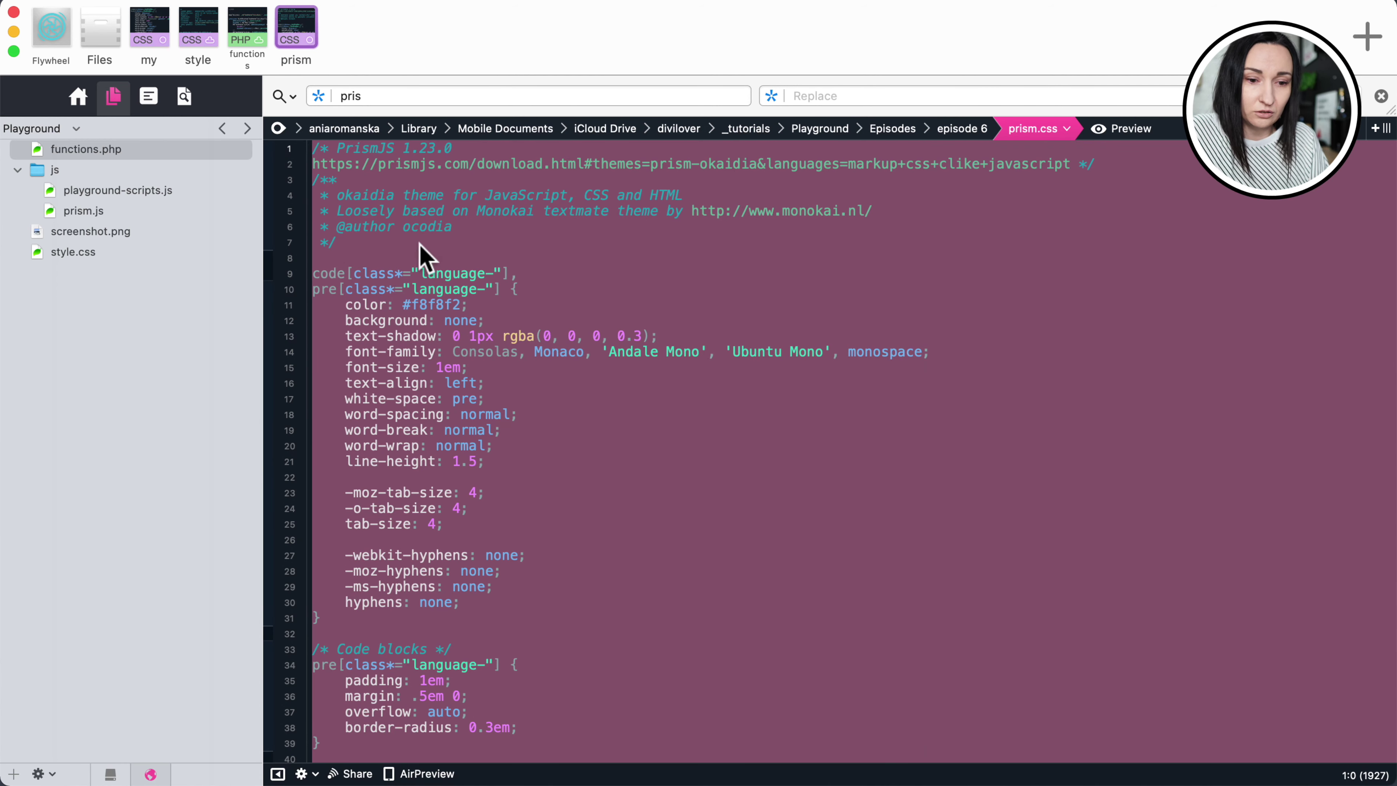
scroll(424, 253, down, 20)
click(499, 416)
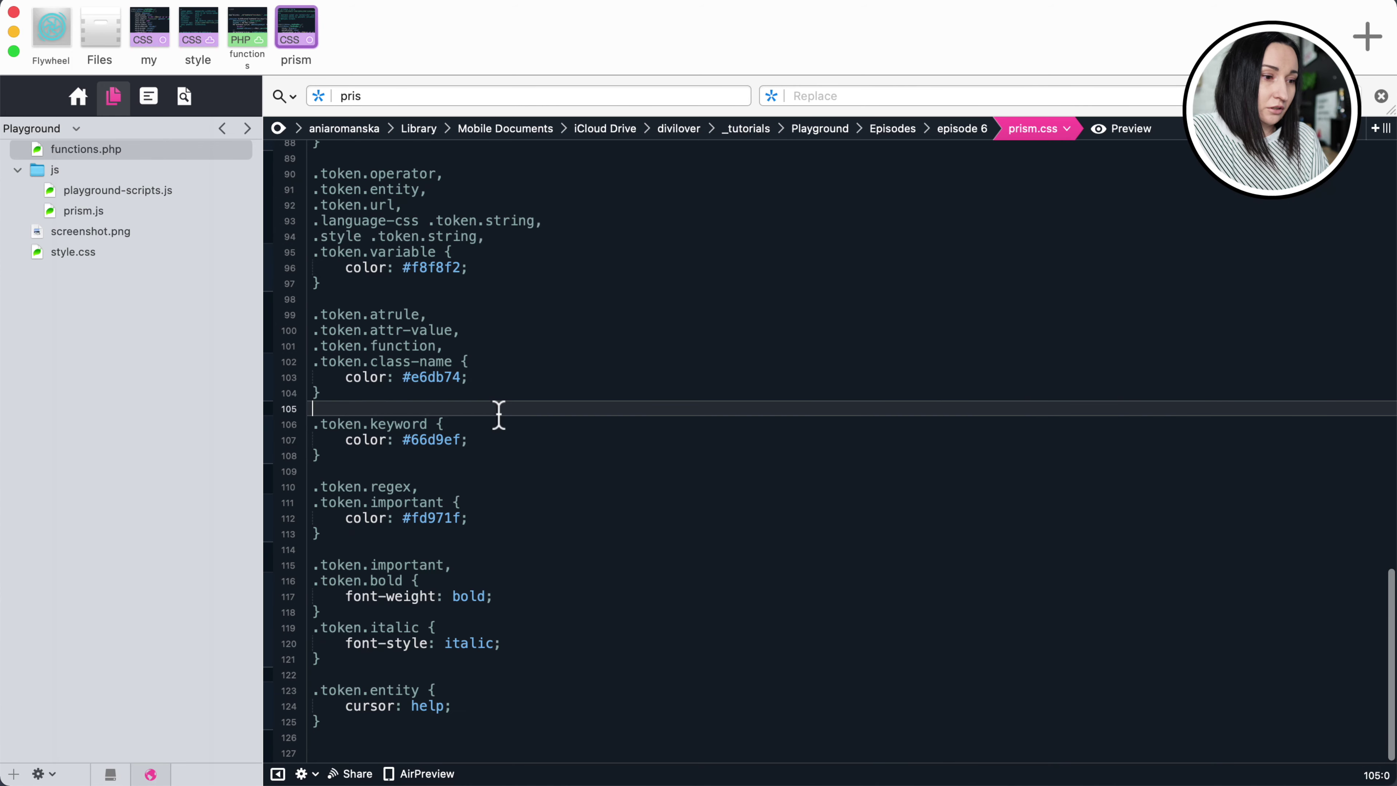
scroll(499, 416, up, 8)
scroll(499, 415, up, 14)
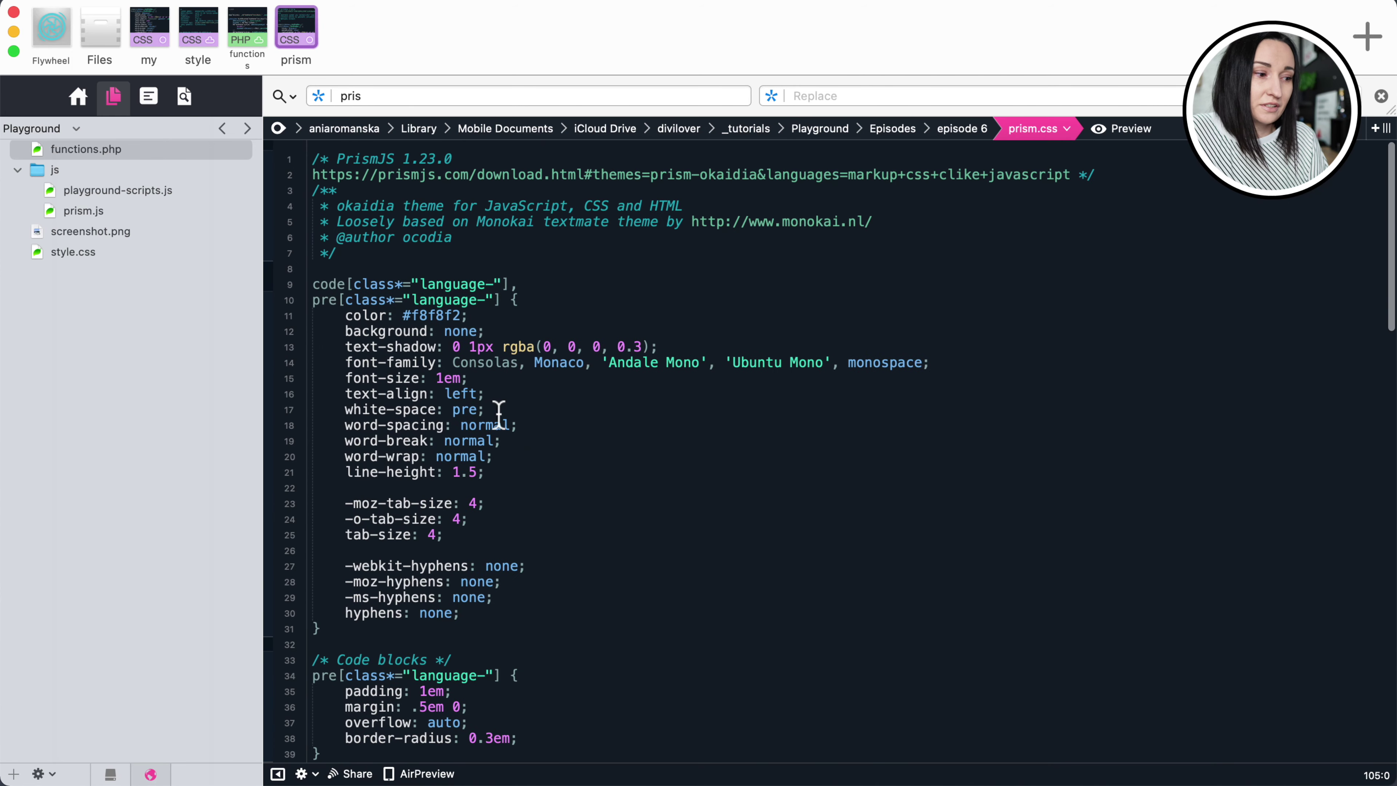
scroll(499, 415, down, 16)
scroll(499, 415, down, 7)
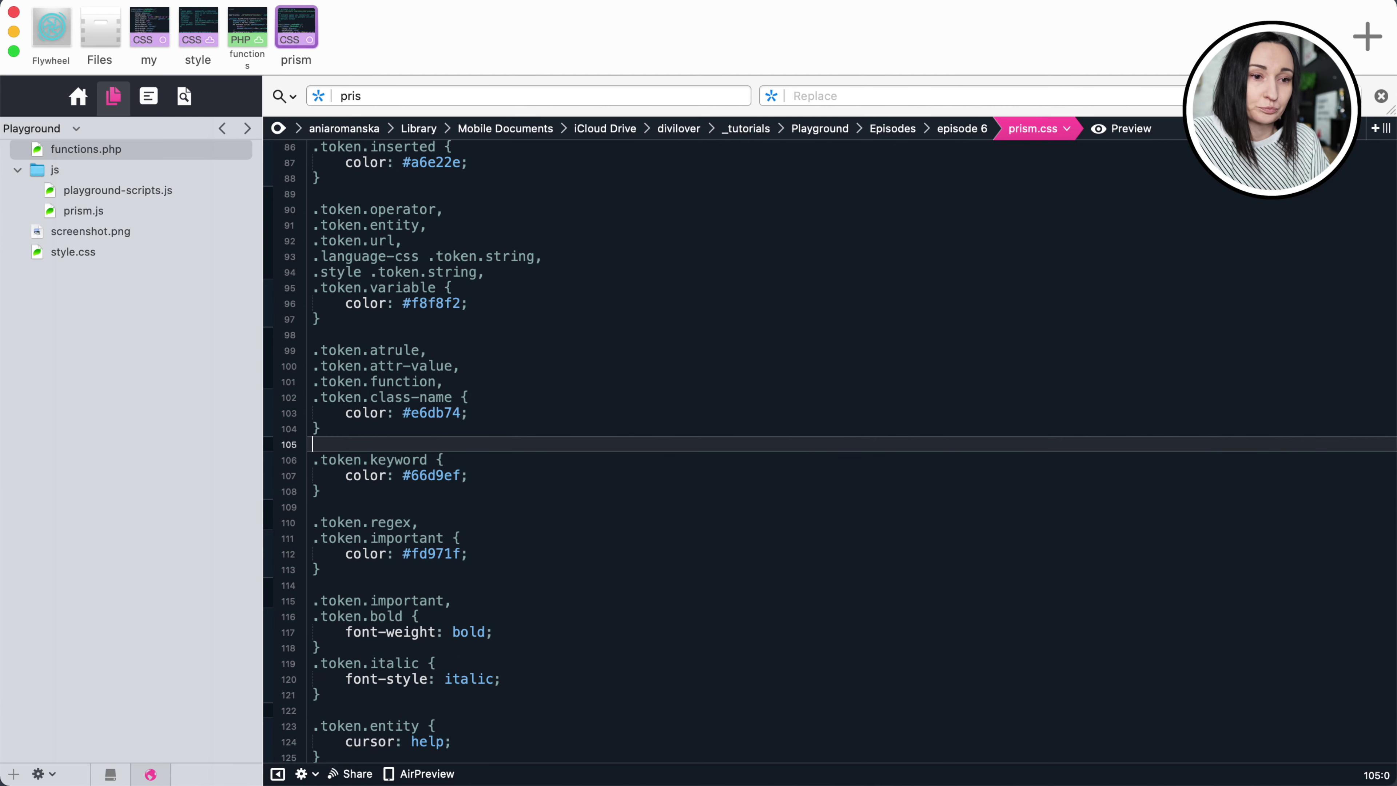
click(147, 52)
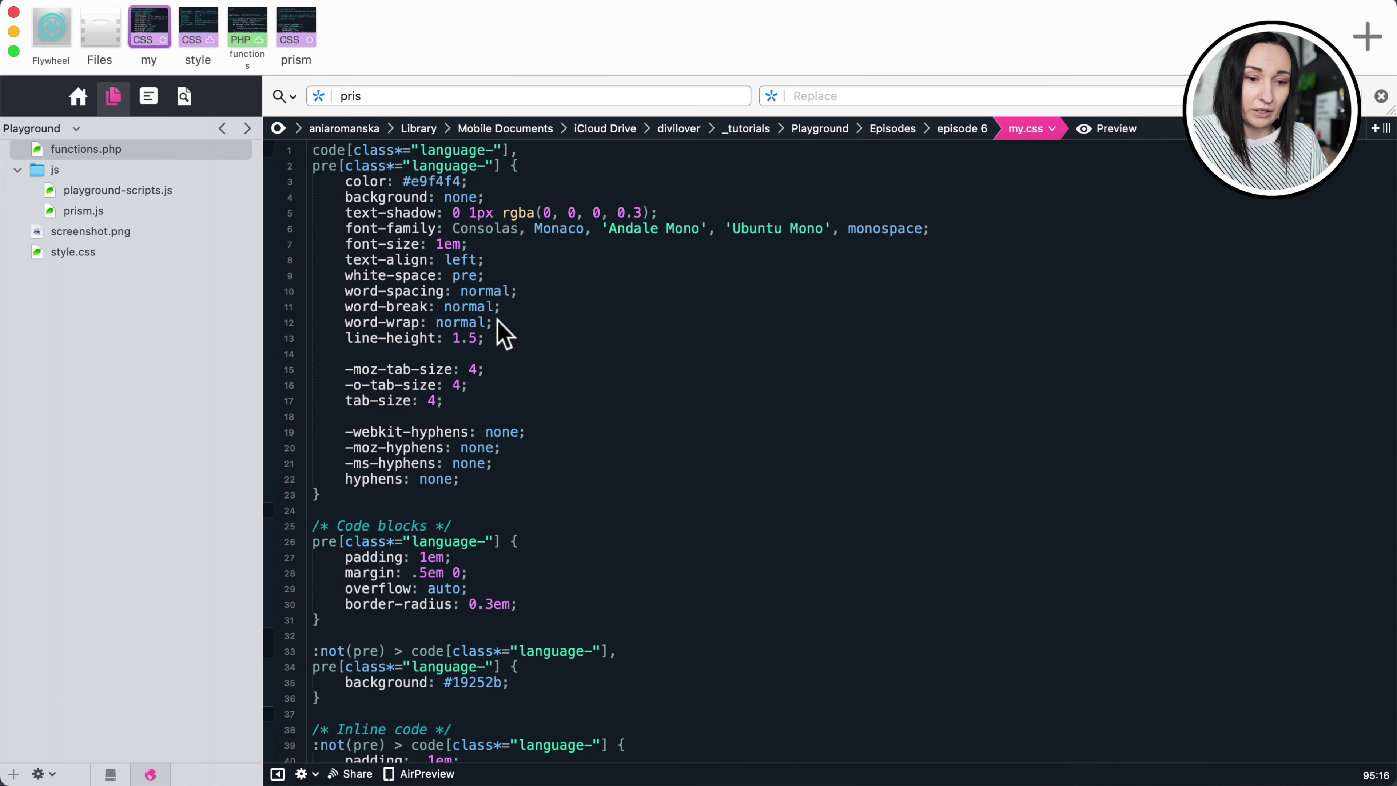
Paste the Prism CSS onto the empty last line of style.css.
click(199, 49)
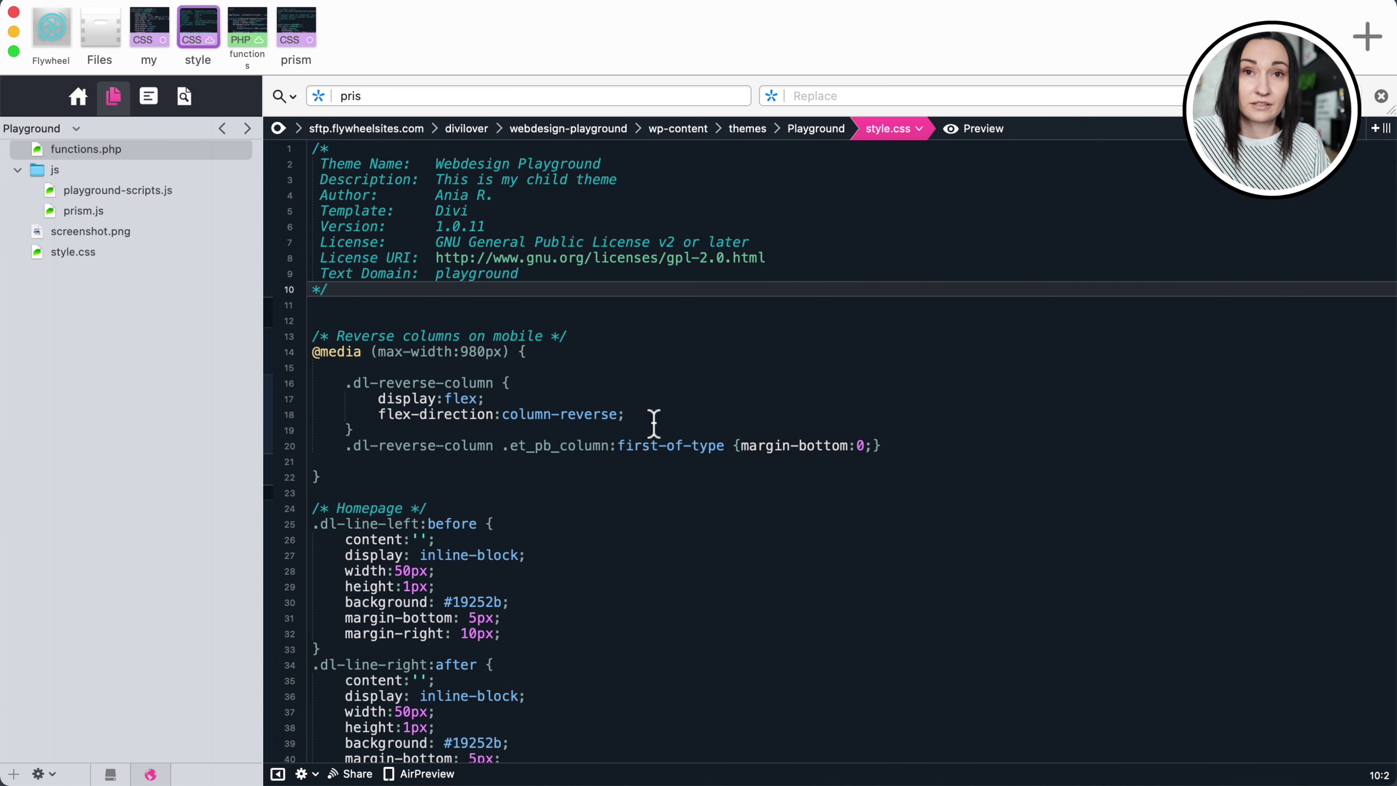
scroll(654, 424, down, 20)
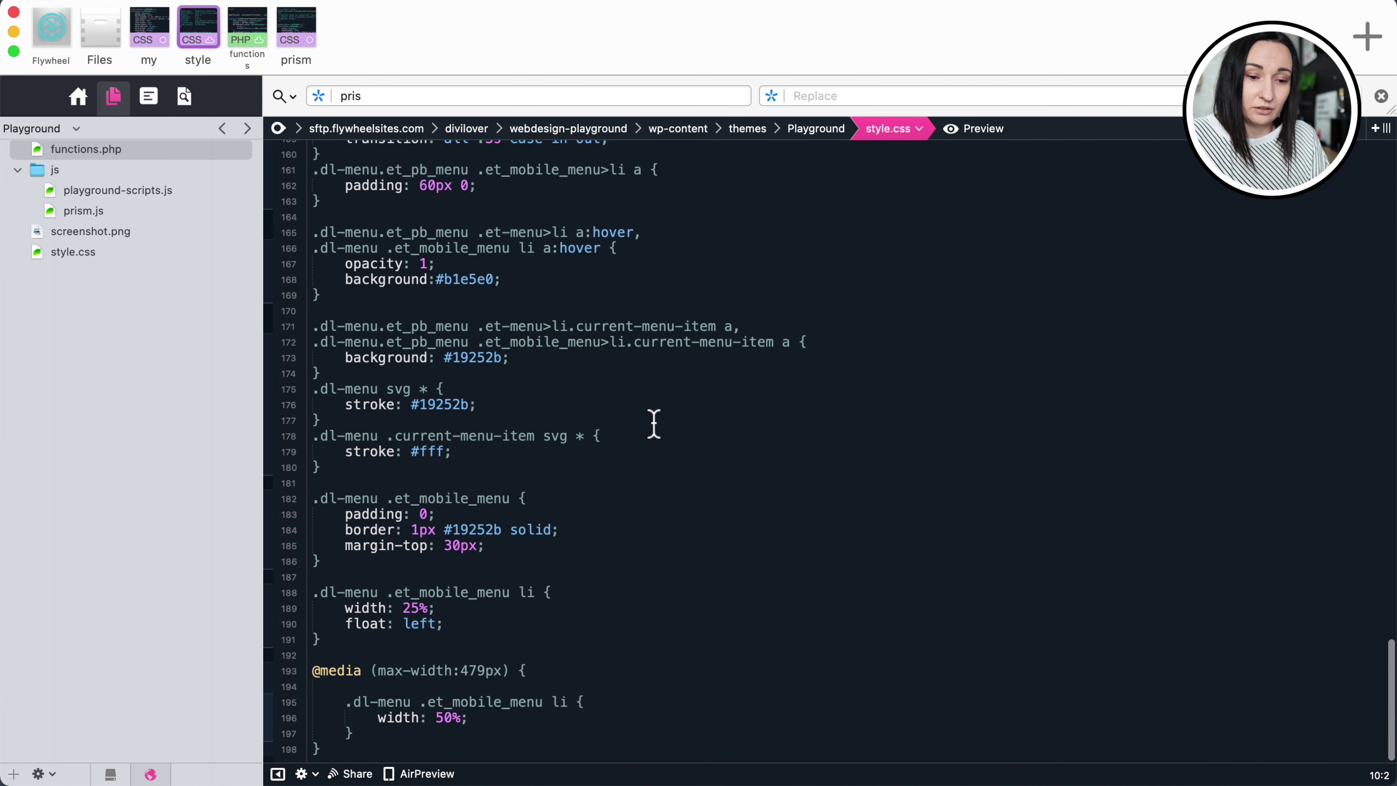
click(349, 755)
key(Return)
key(Return)
key(Return)
key(Return)
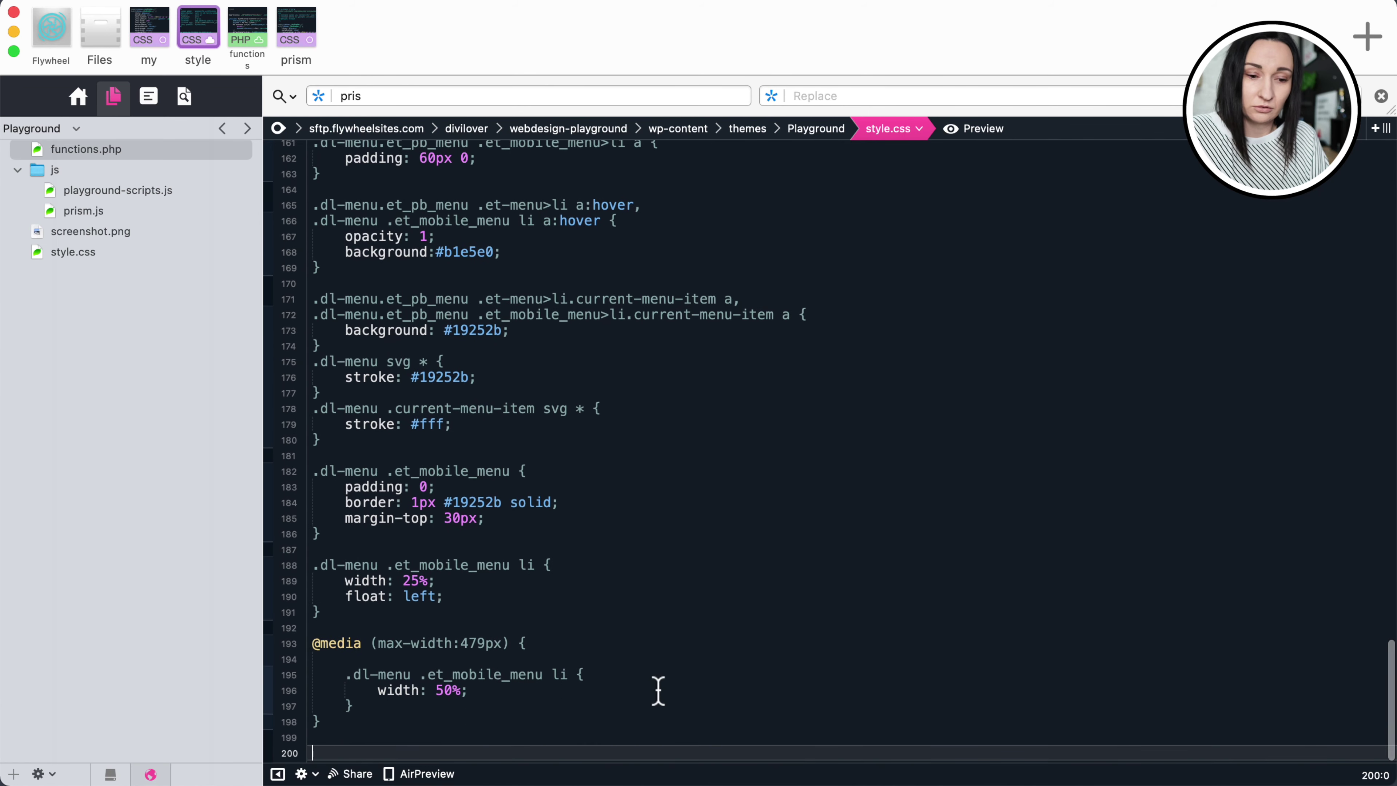
click(358, 739)
key(cmd+v)
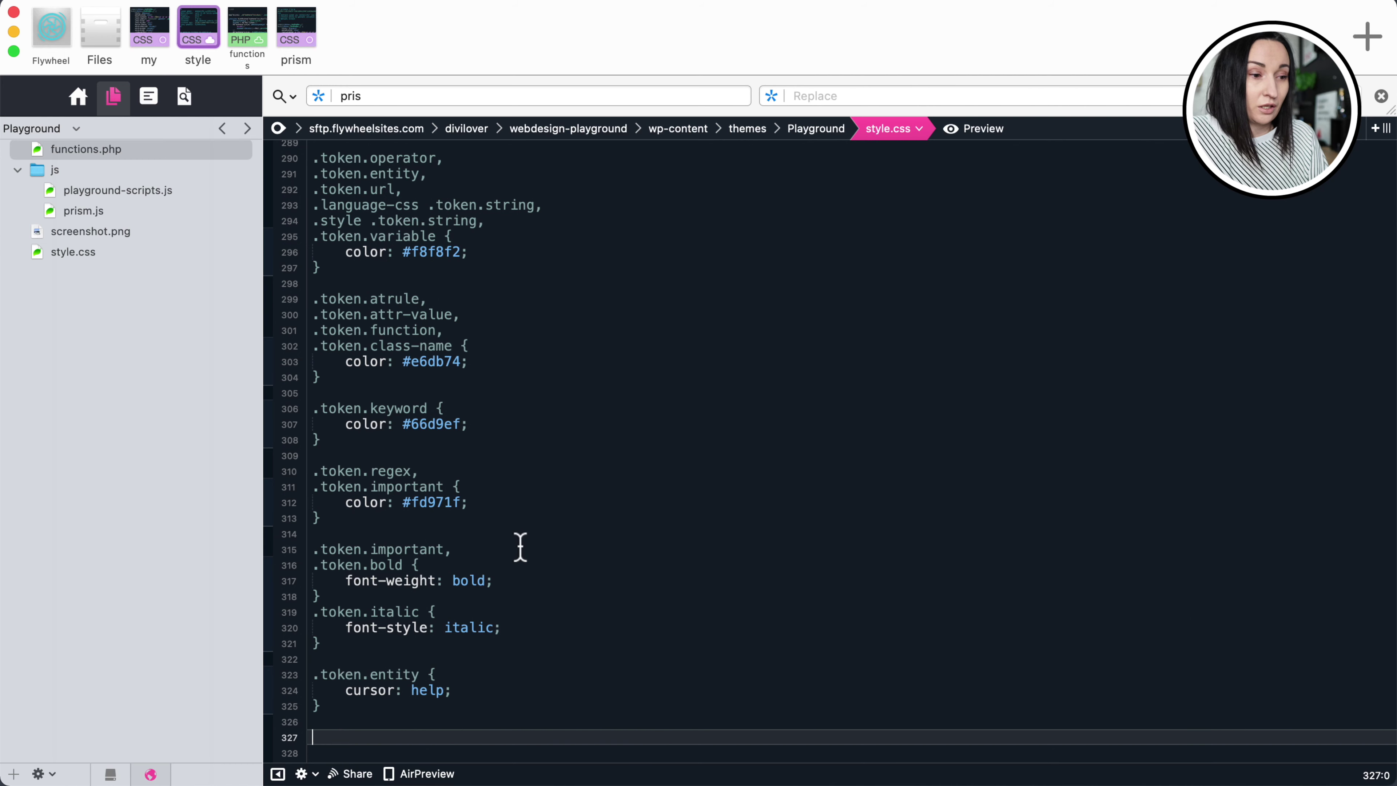
Change the style.css header Version from 1.0.11 to 1.0.12.
scroll(520, 546, up, 20)
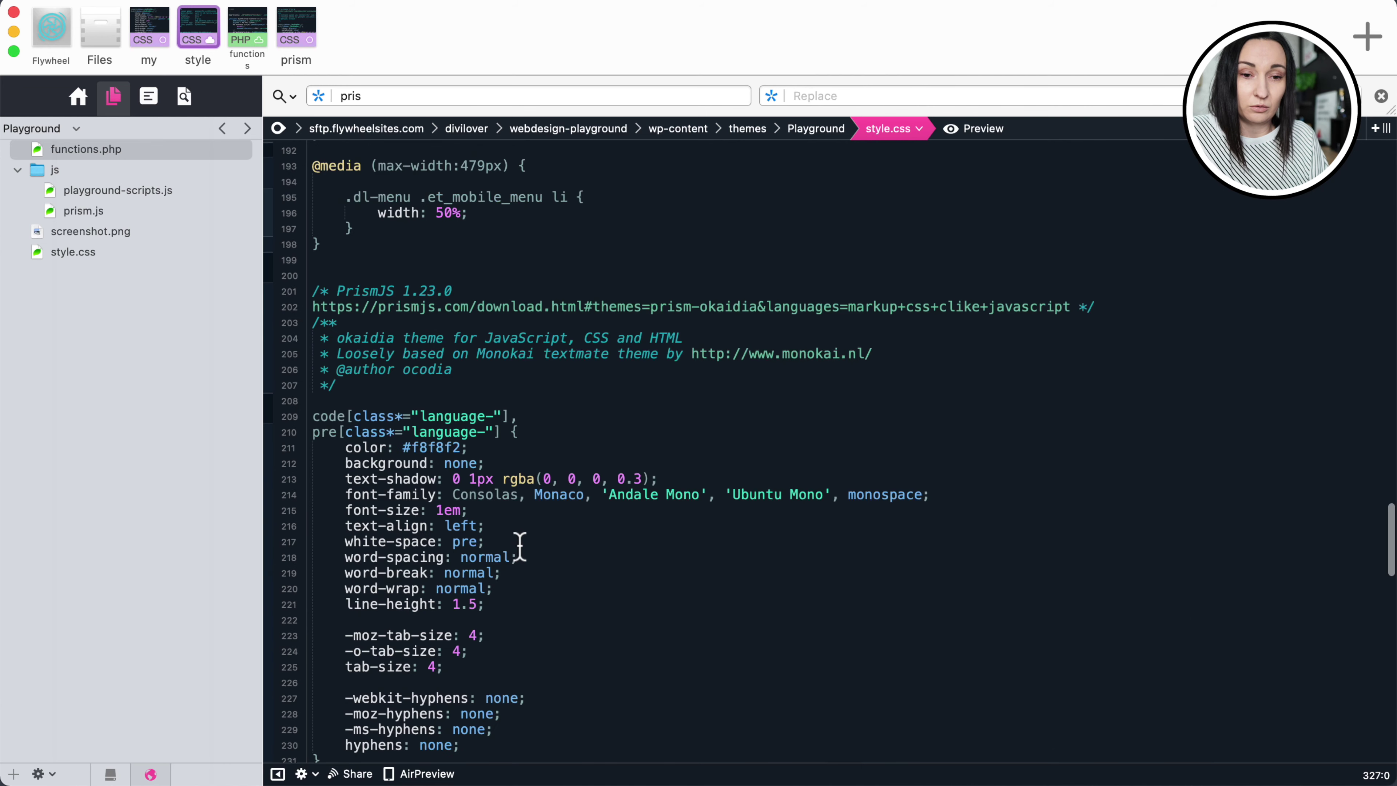
click(480, 228)
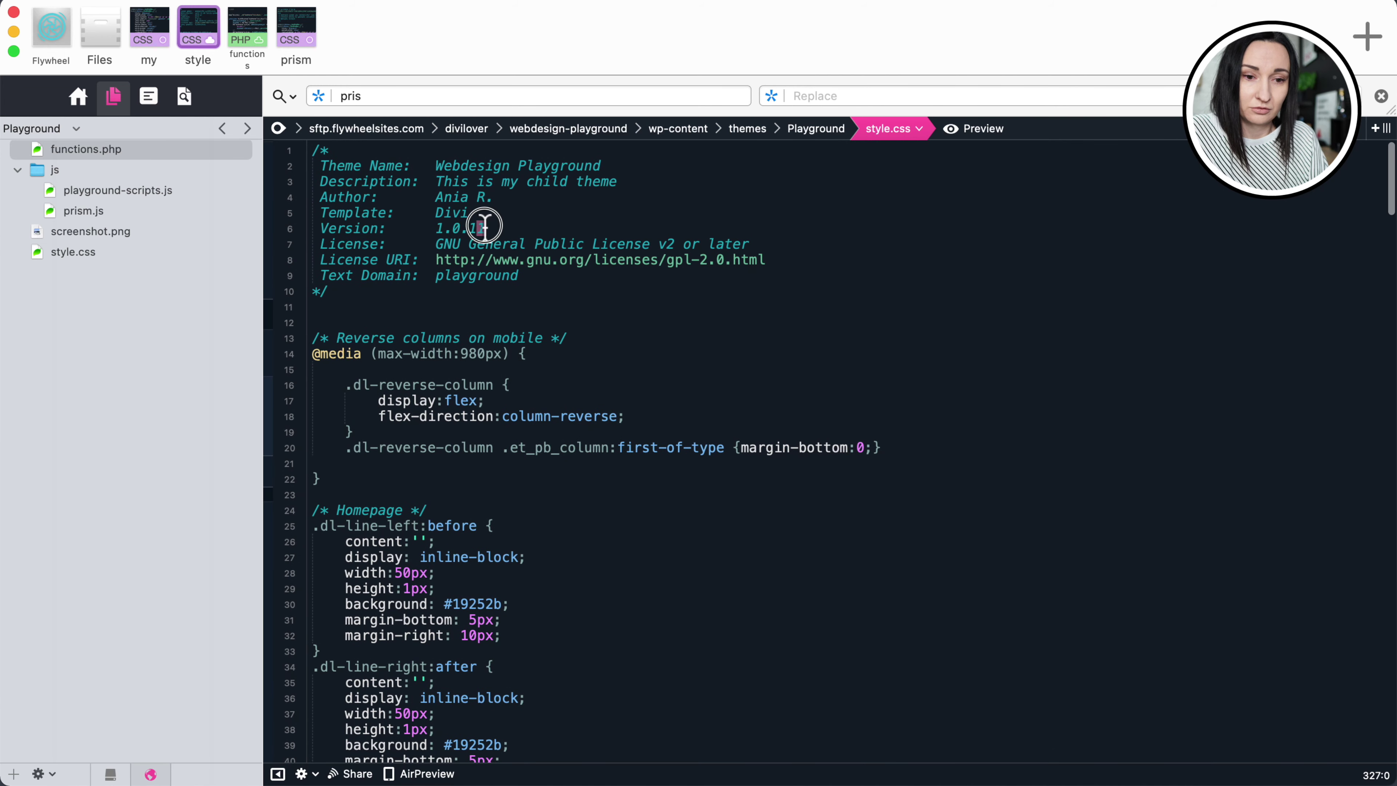
key(BackSpace)
text(2)
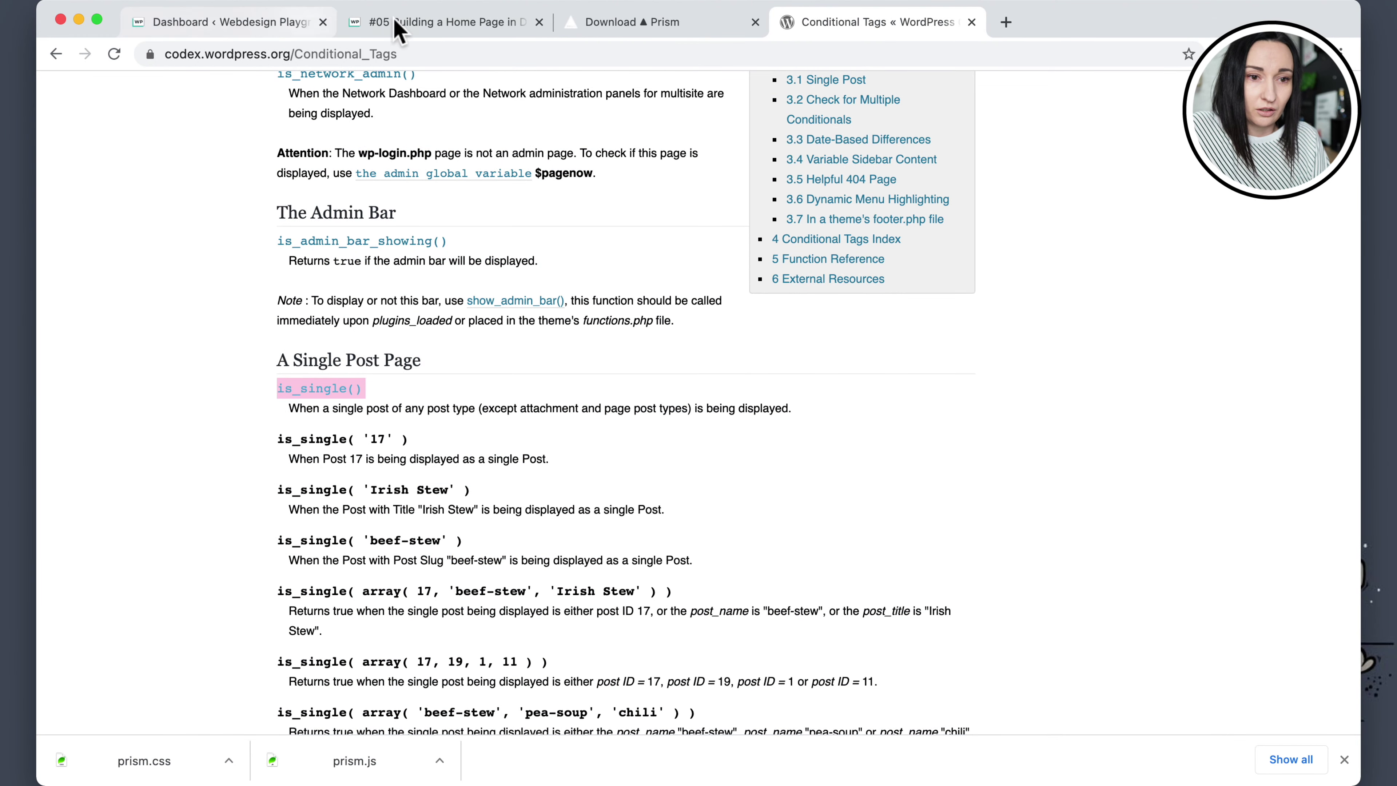
Reload the #05 Building a Home Page post twice to pick up the new stylesheet.
click(438, 24)
scroll(408, 270, up, 10)
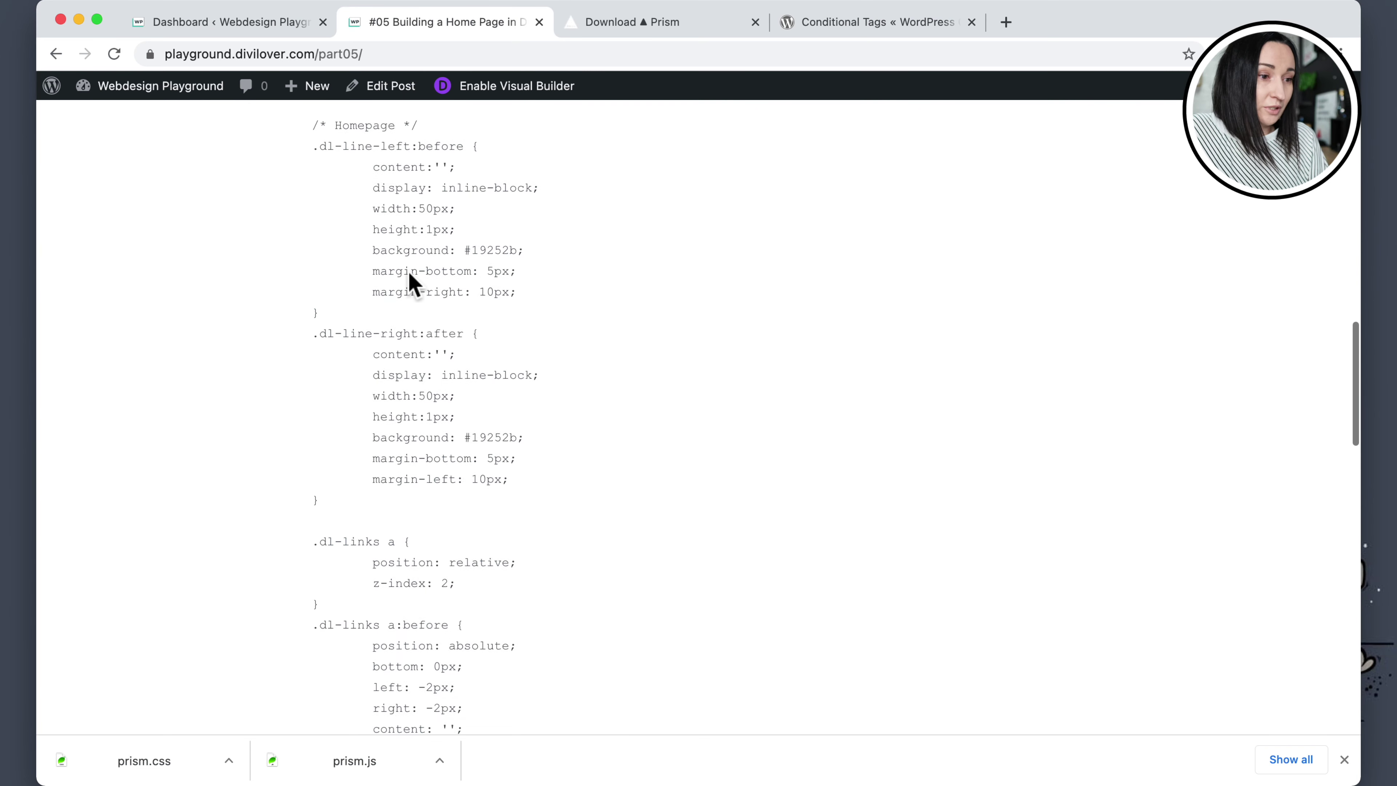
key(super+r)
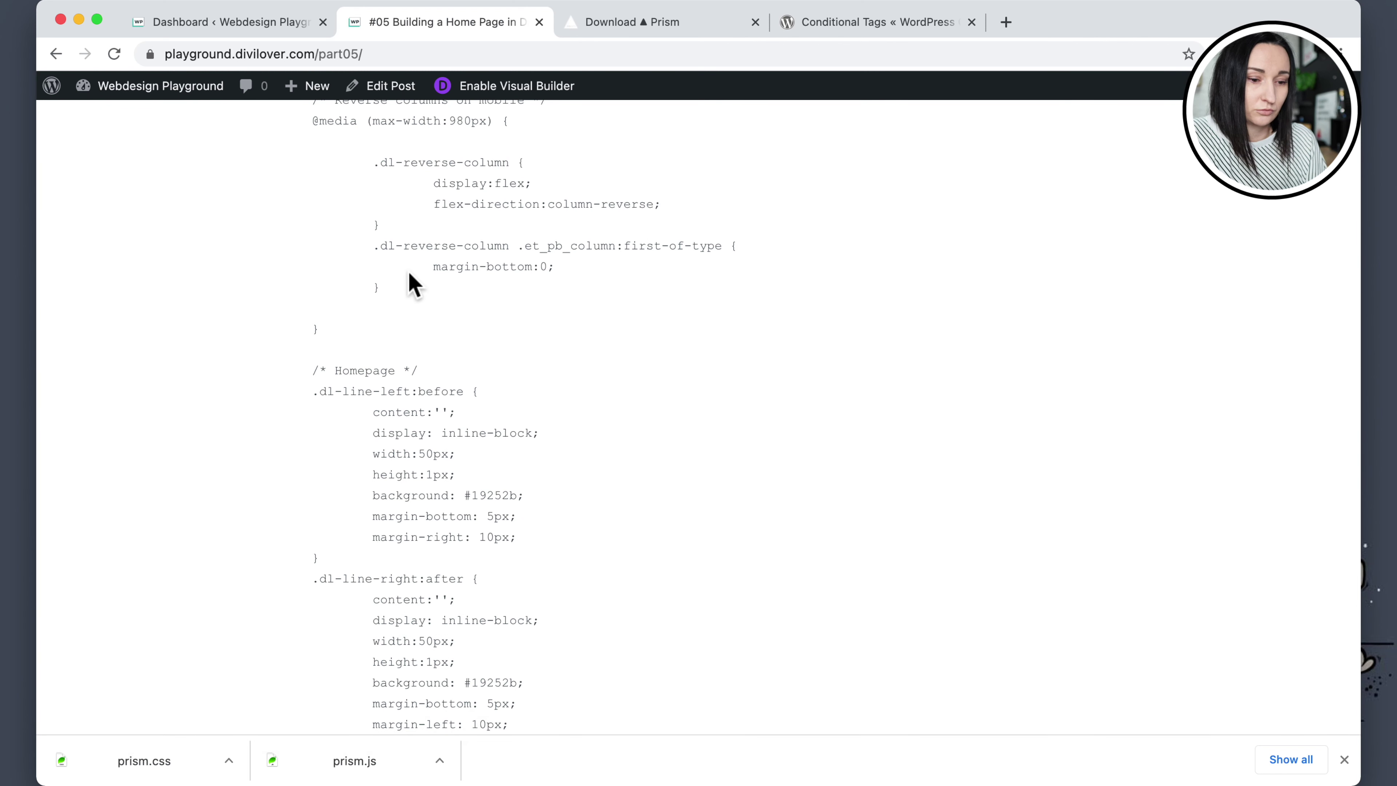
key(super+r)
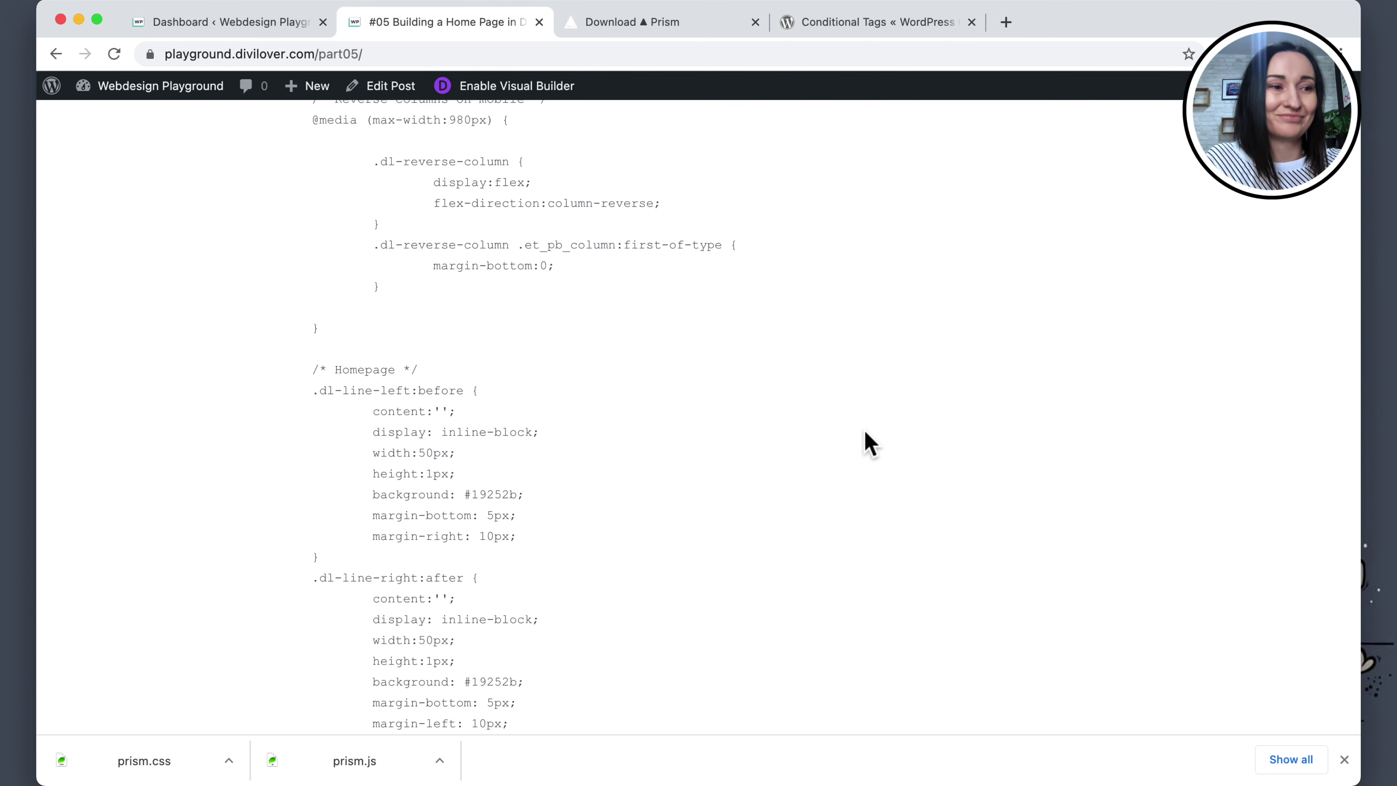
Open the post's HTML page source in a new tab.
scroll(836, 456, down, 3)
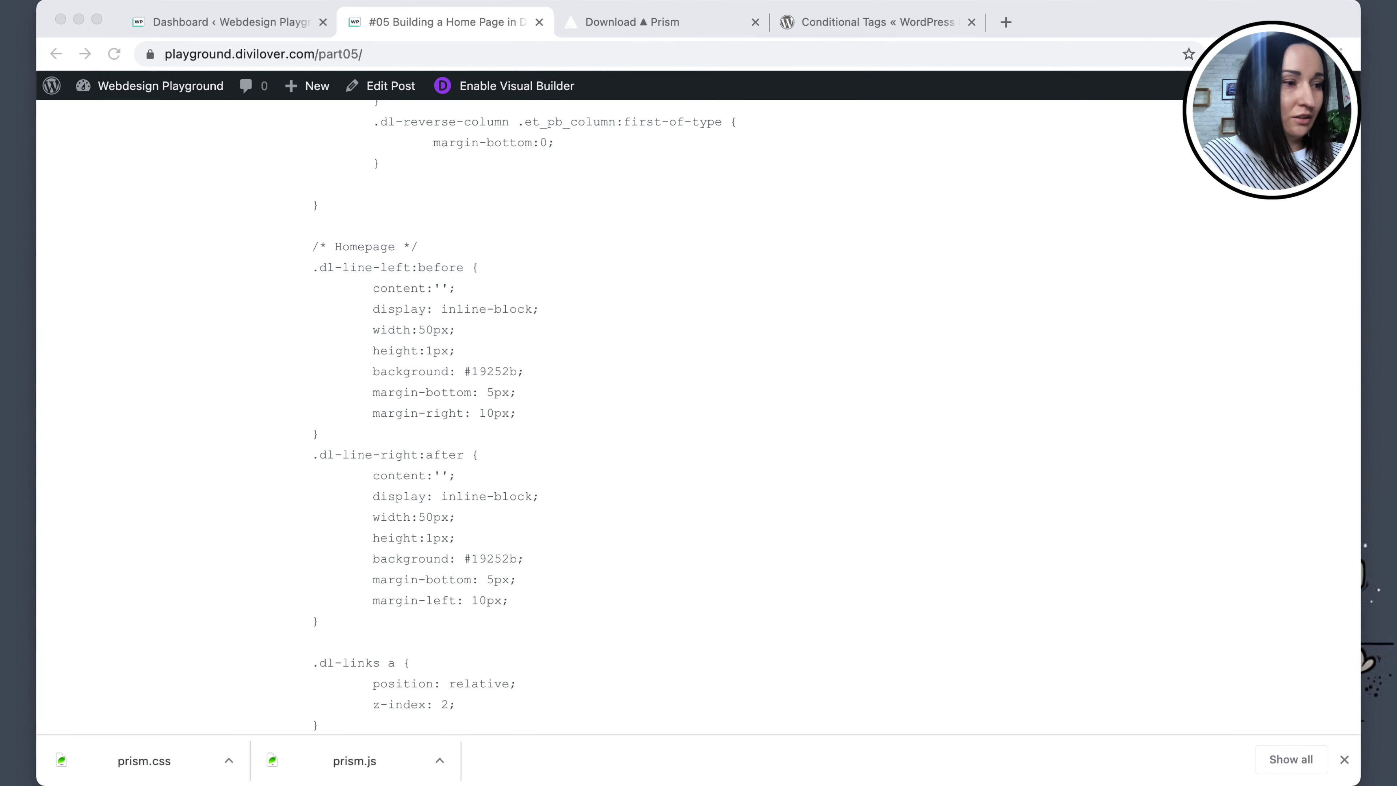
click(461, 490)
right_click(933, 421)
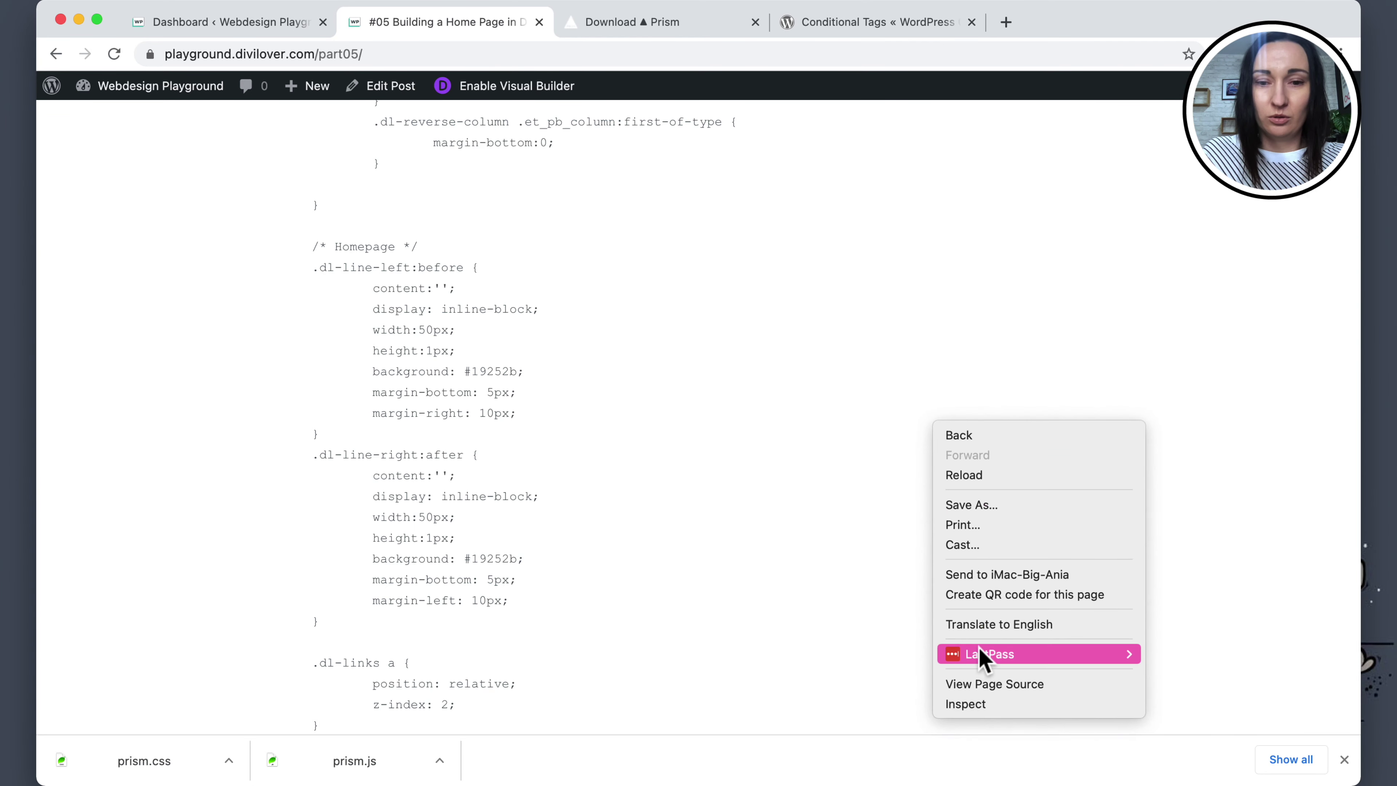
click(982, 684)
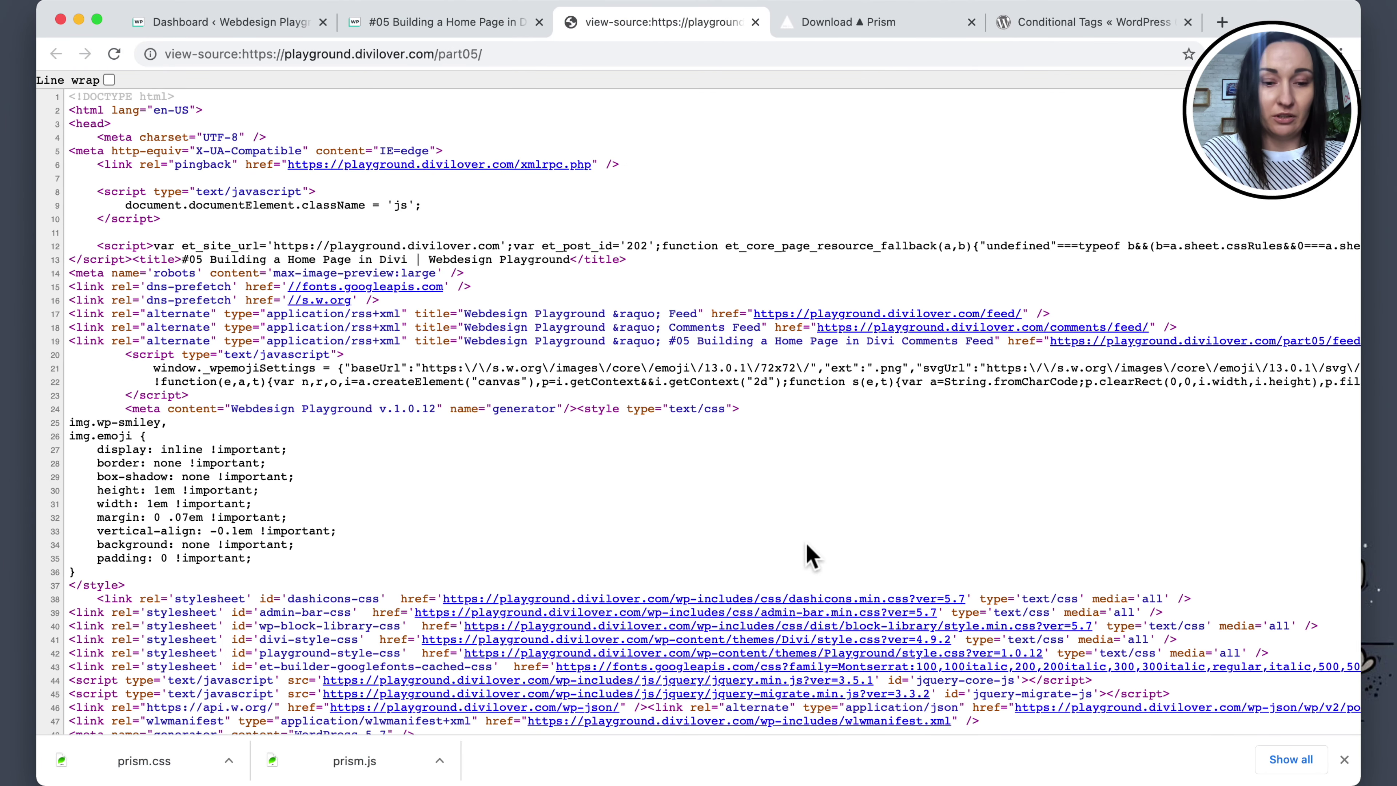
Search the page source for 'prism', then for 'styles'.
key(super+f)
text(prism)
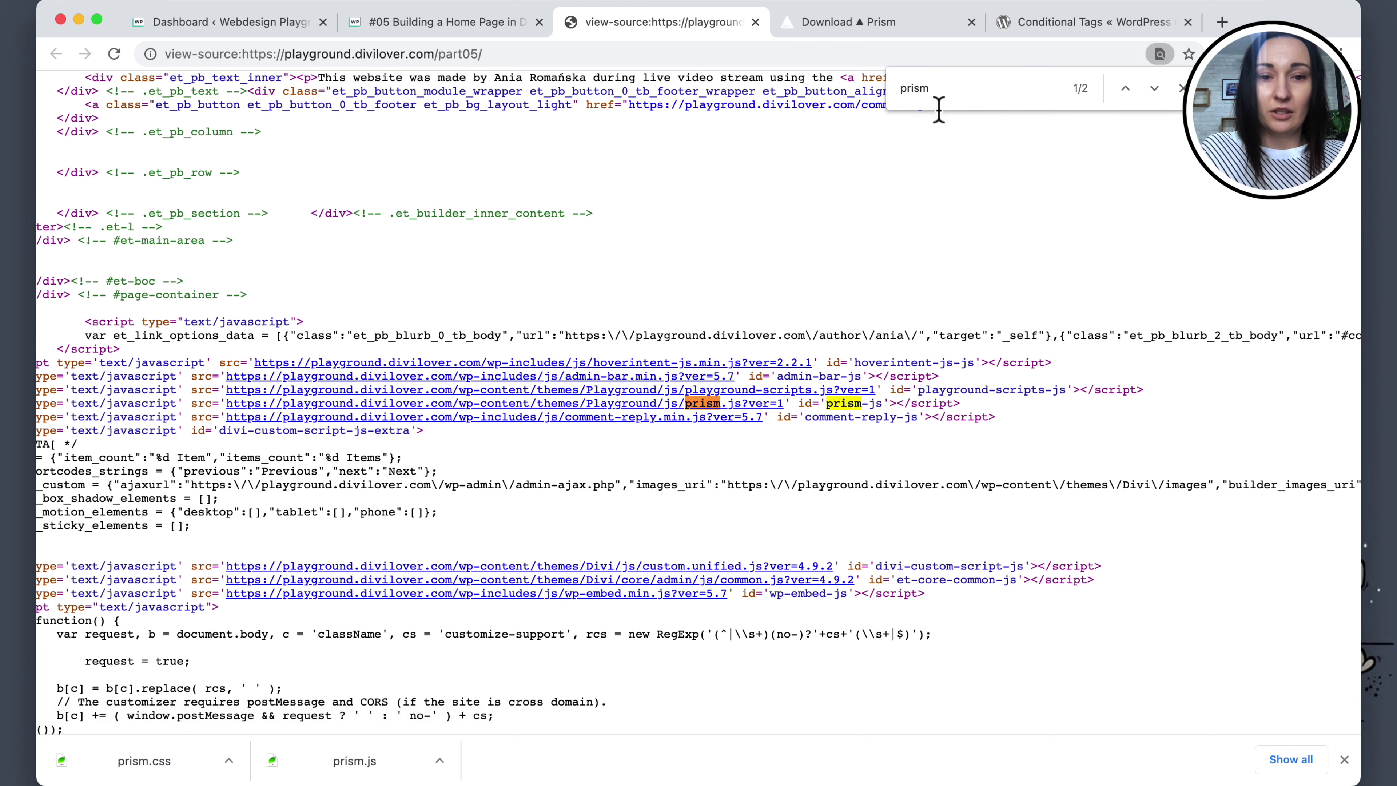
double_click(918, 88)
text(style)
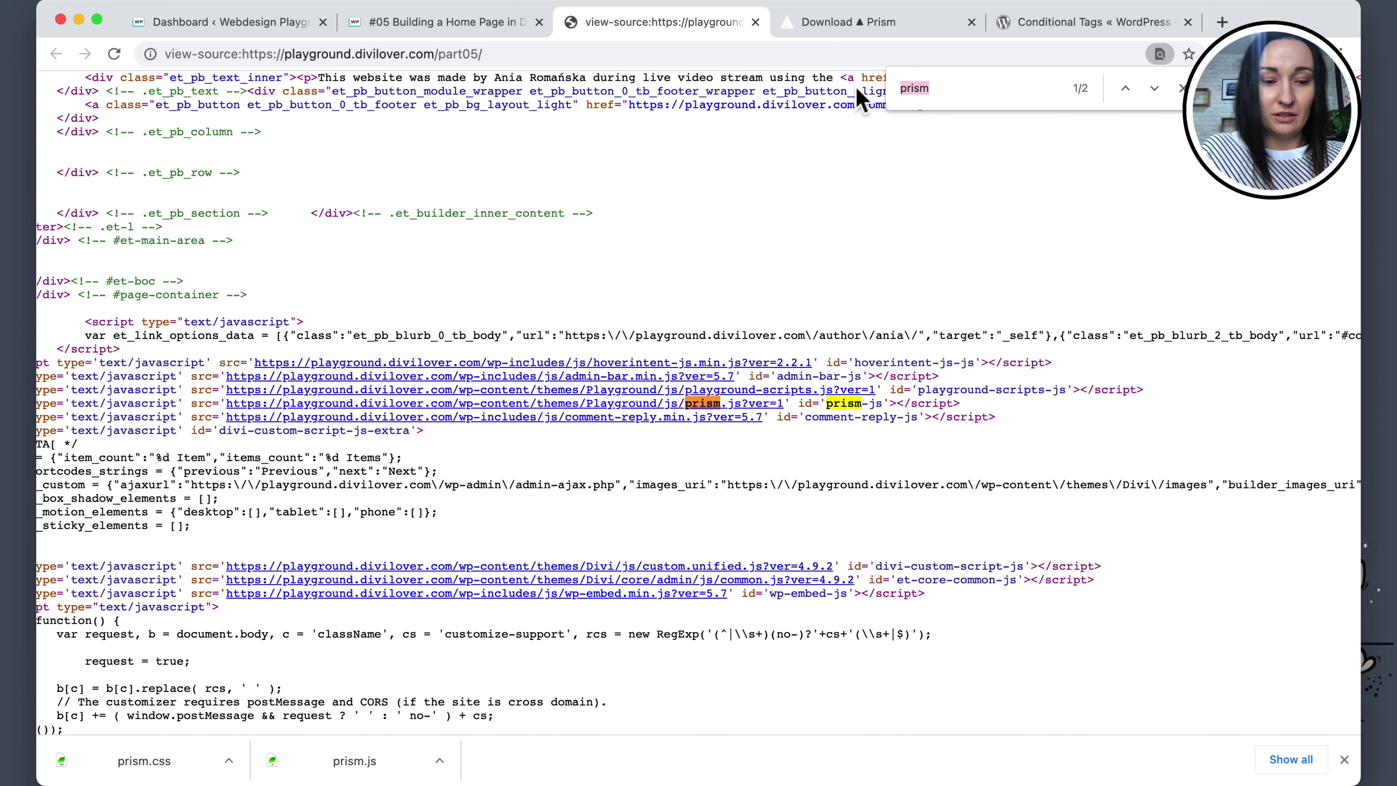
text(s)
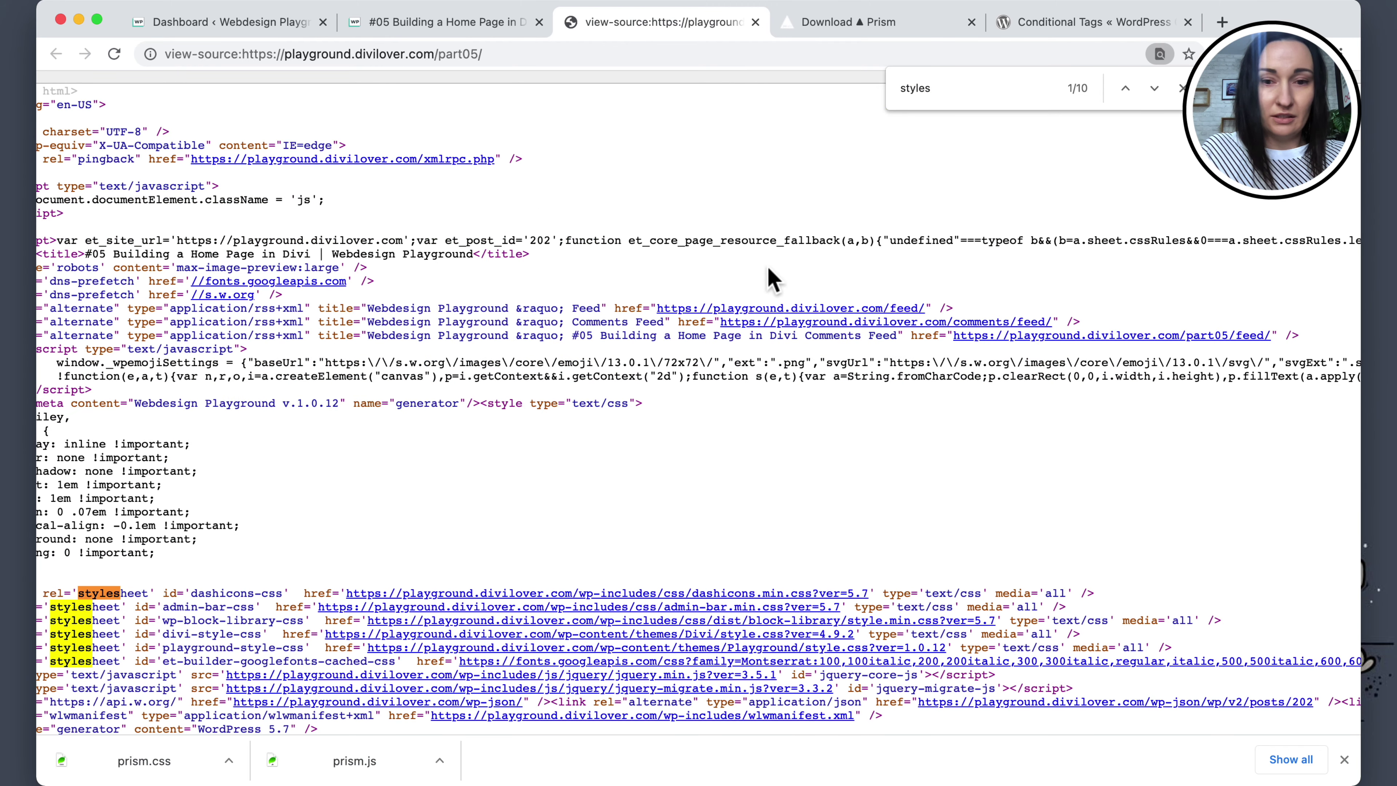
scroll(791, 572, up, 1)
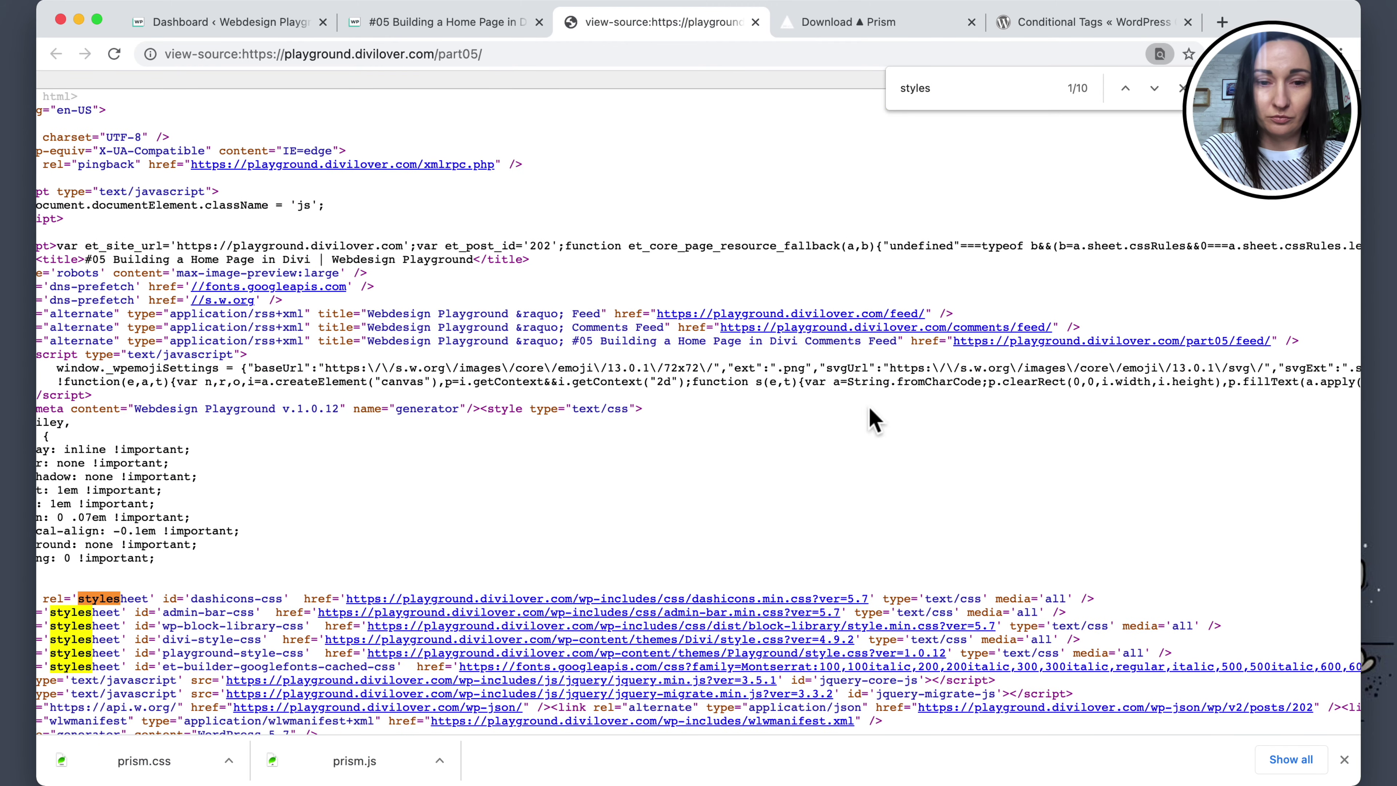
Open the Playground style.css in a tab, reload the #05 post, then return to Conditional Tags.
click(795, 652)
scroll(709, 547, down, 20)
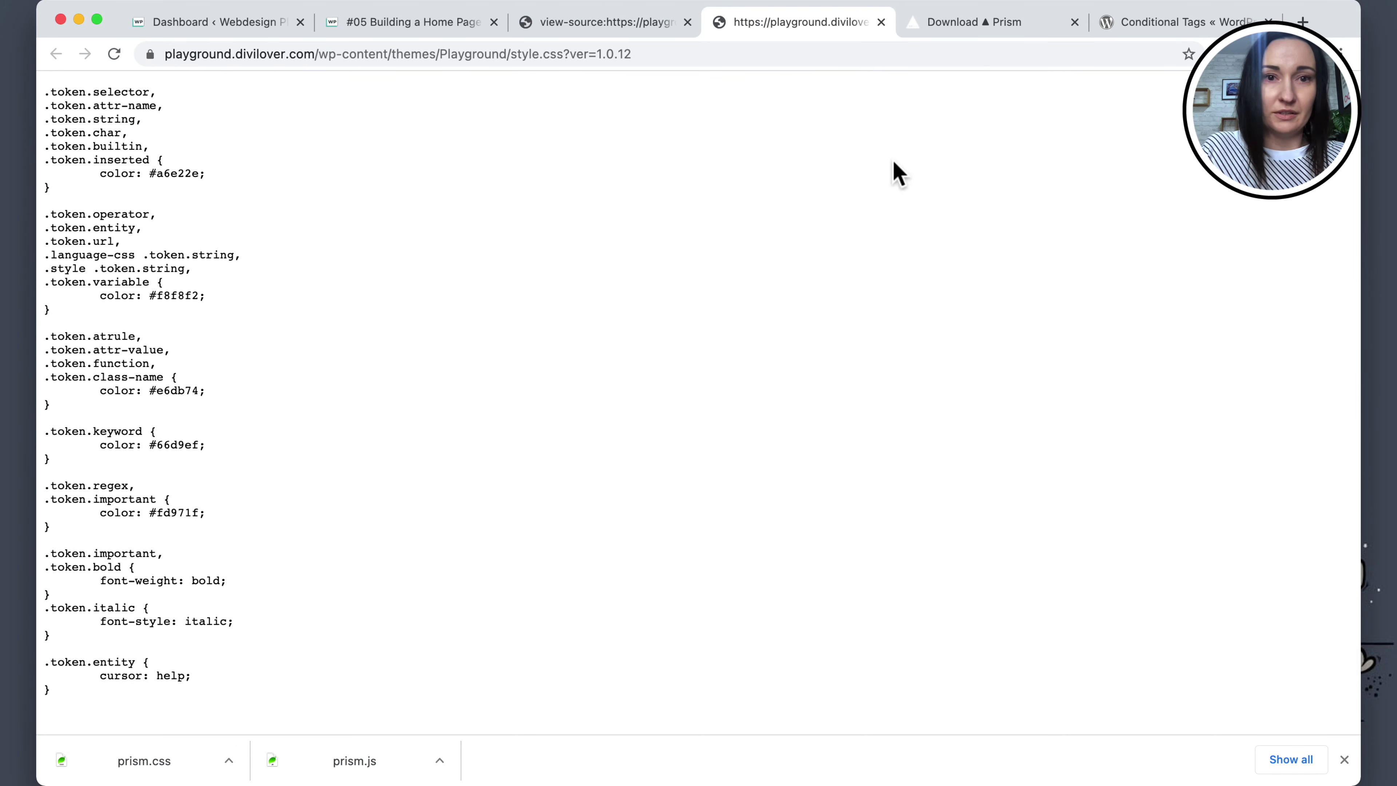
click(556, 25)
click(447, 34)
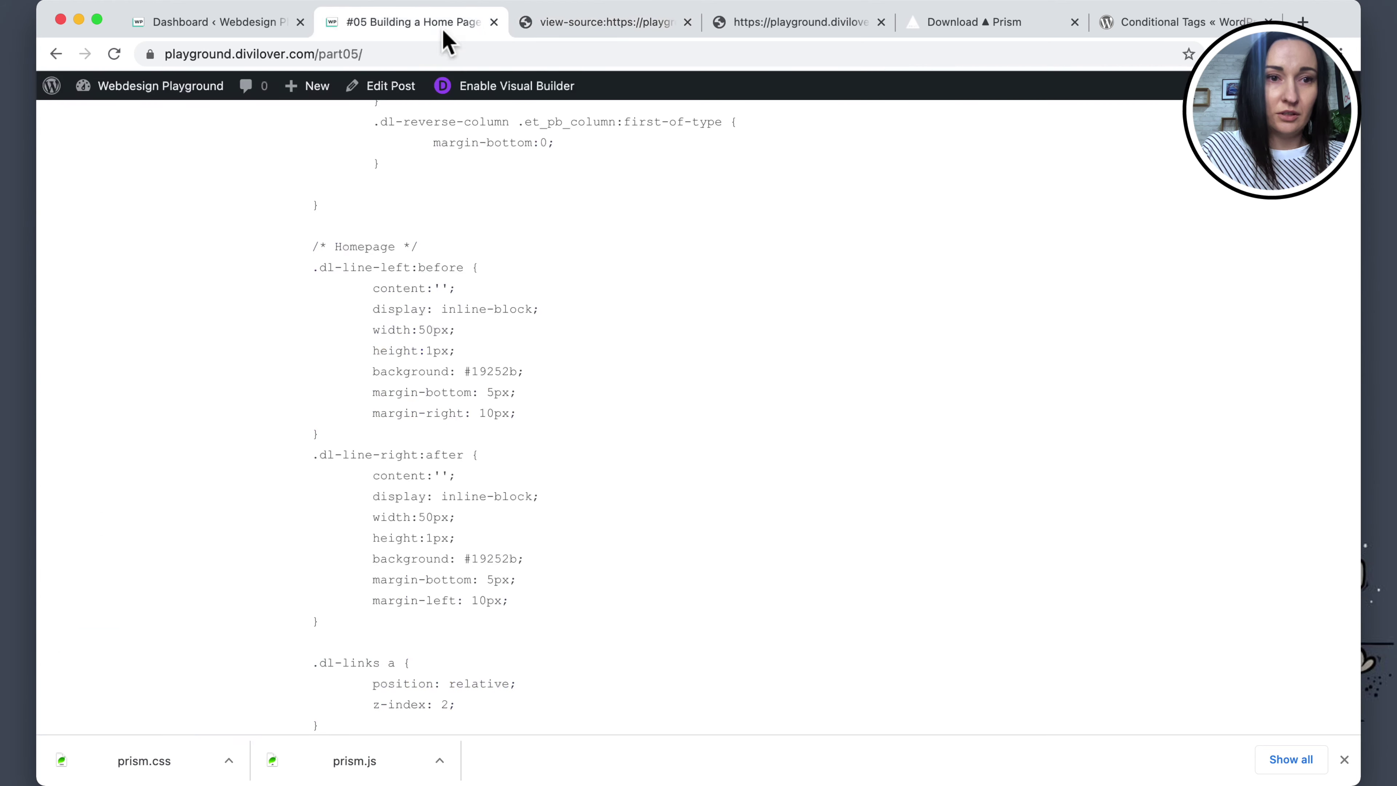
key(super+r)
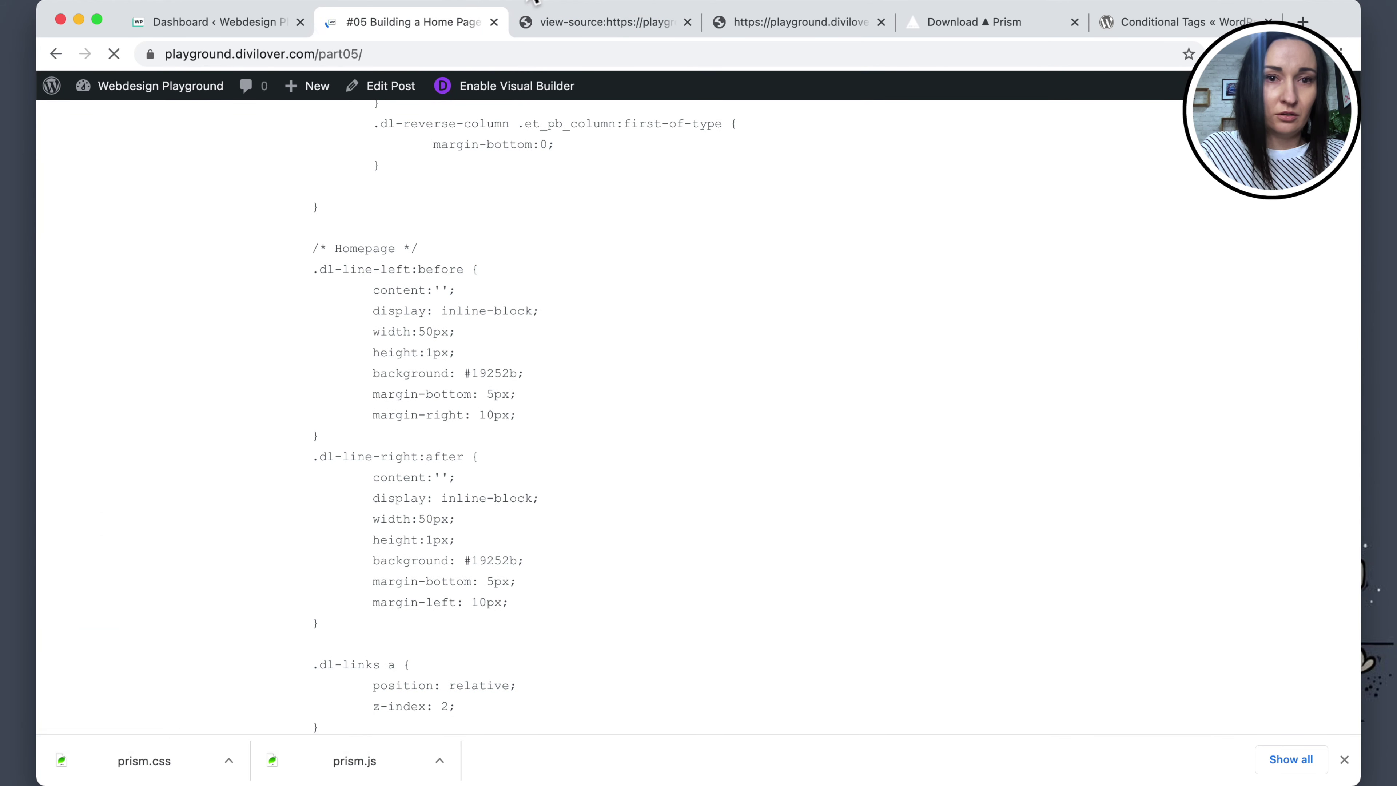
click(550, 24)
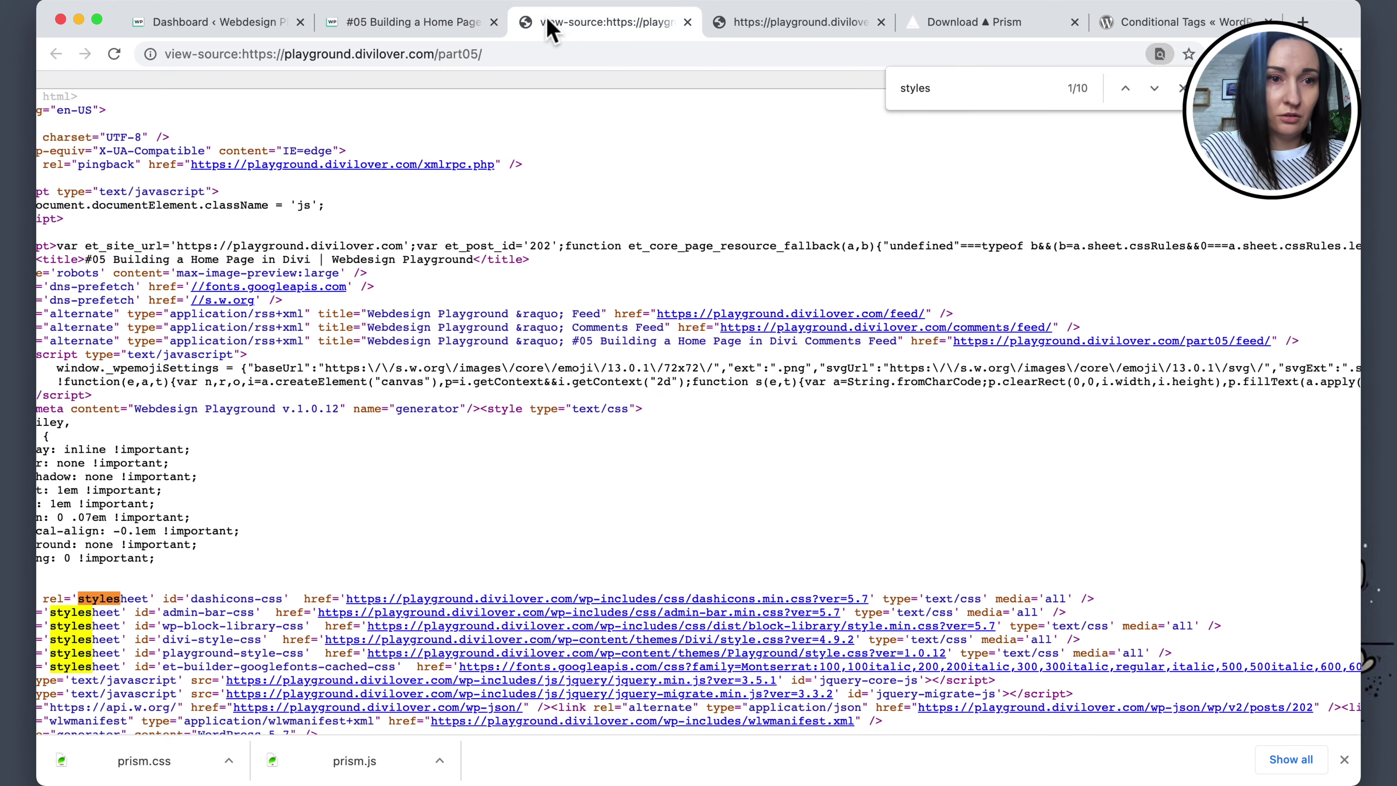
click(438, 28)
scroll(627, 320, up, 5)
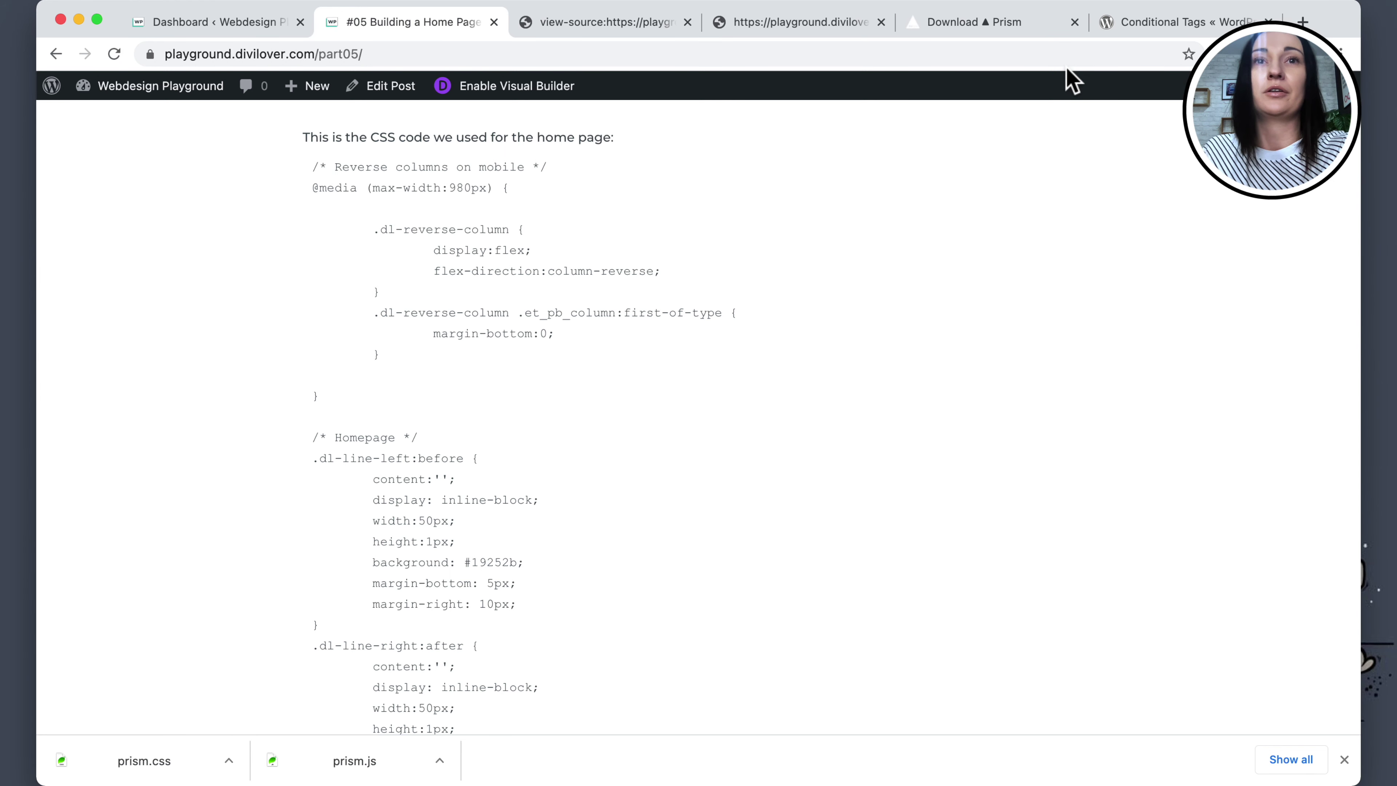
click(1148, 24)
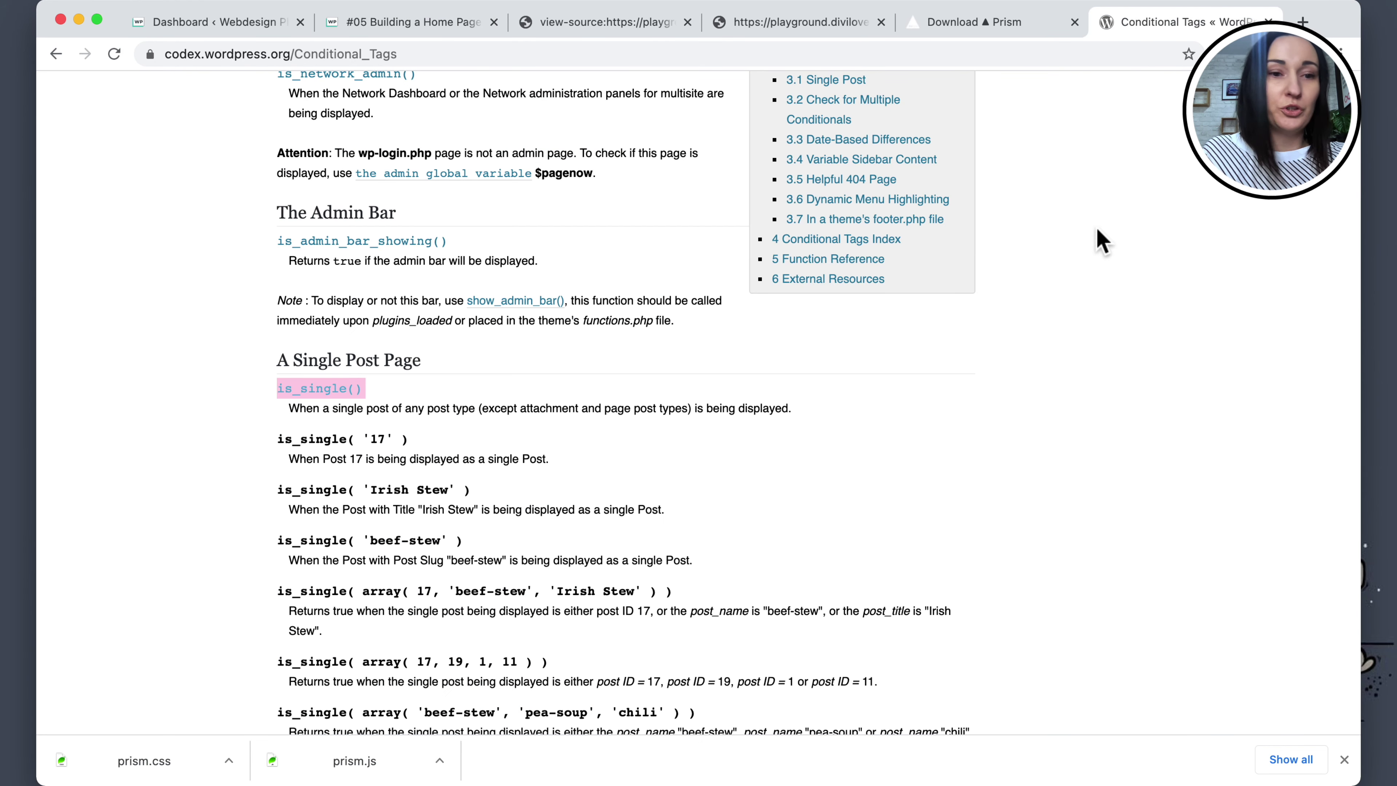
Go from the Prism download page to the home page's Basic usage section.
click(996, 29)
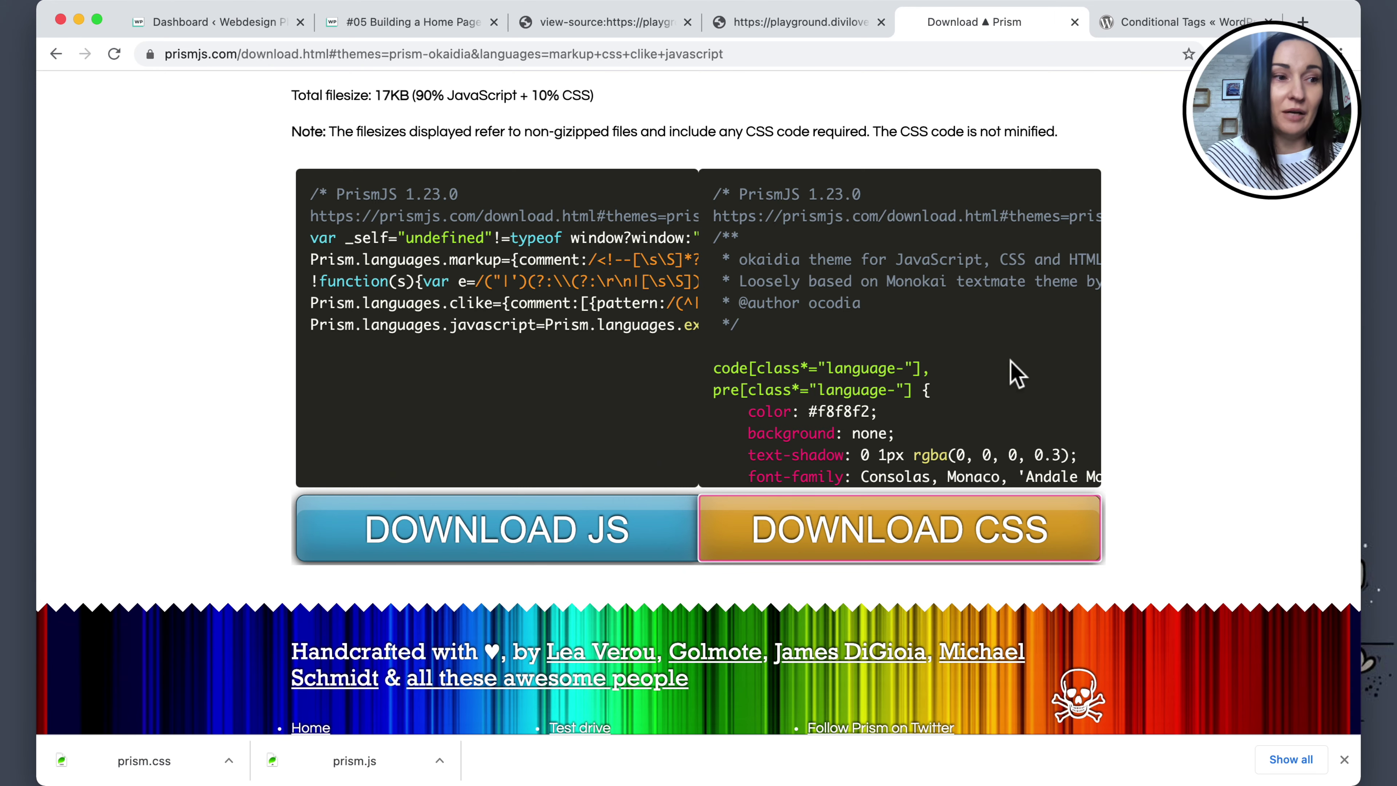
scroll(1013, 501, up, 20)
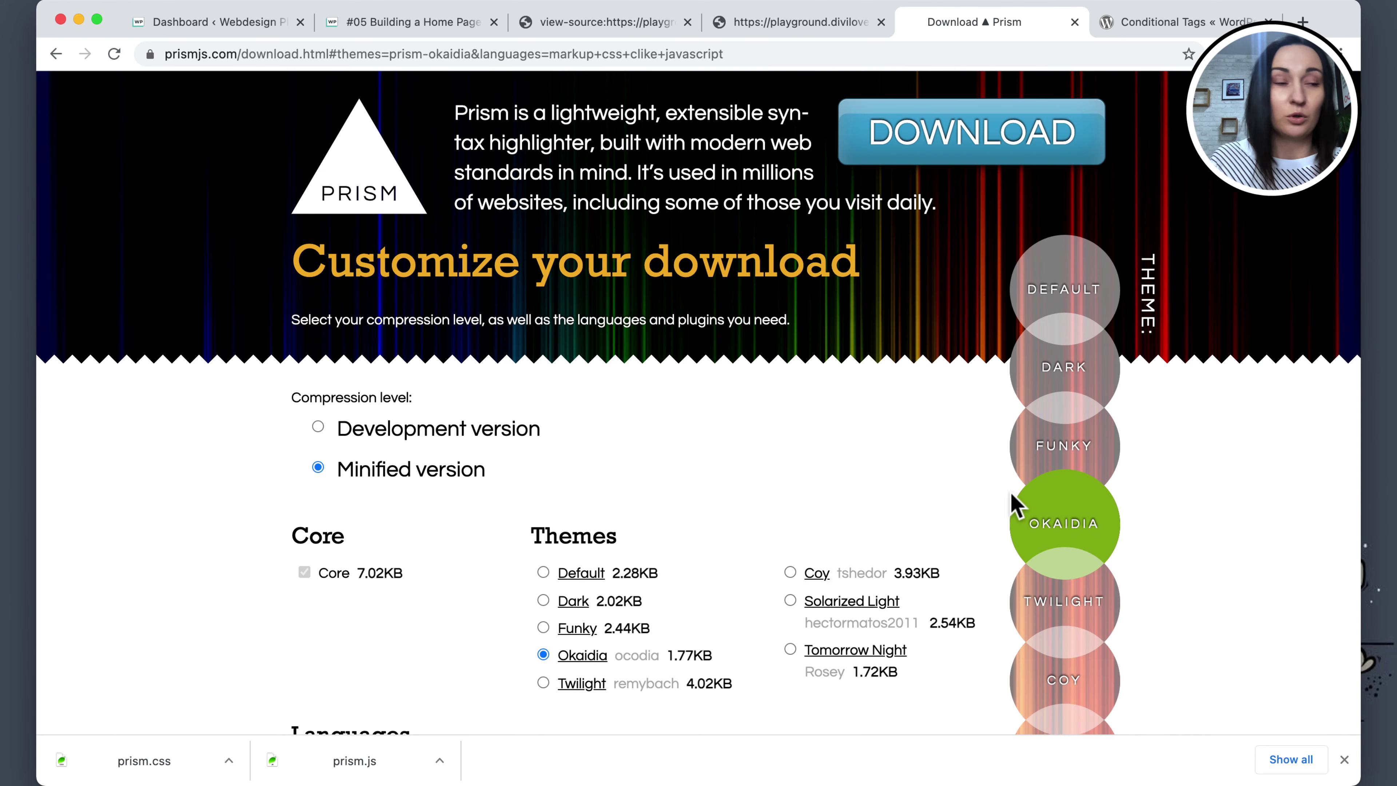
click(333, 199)
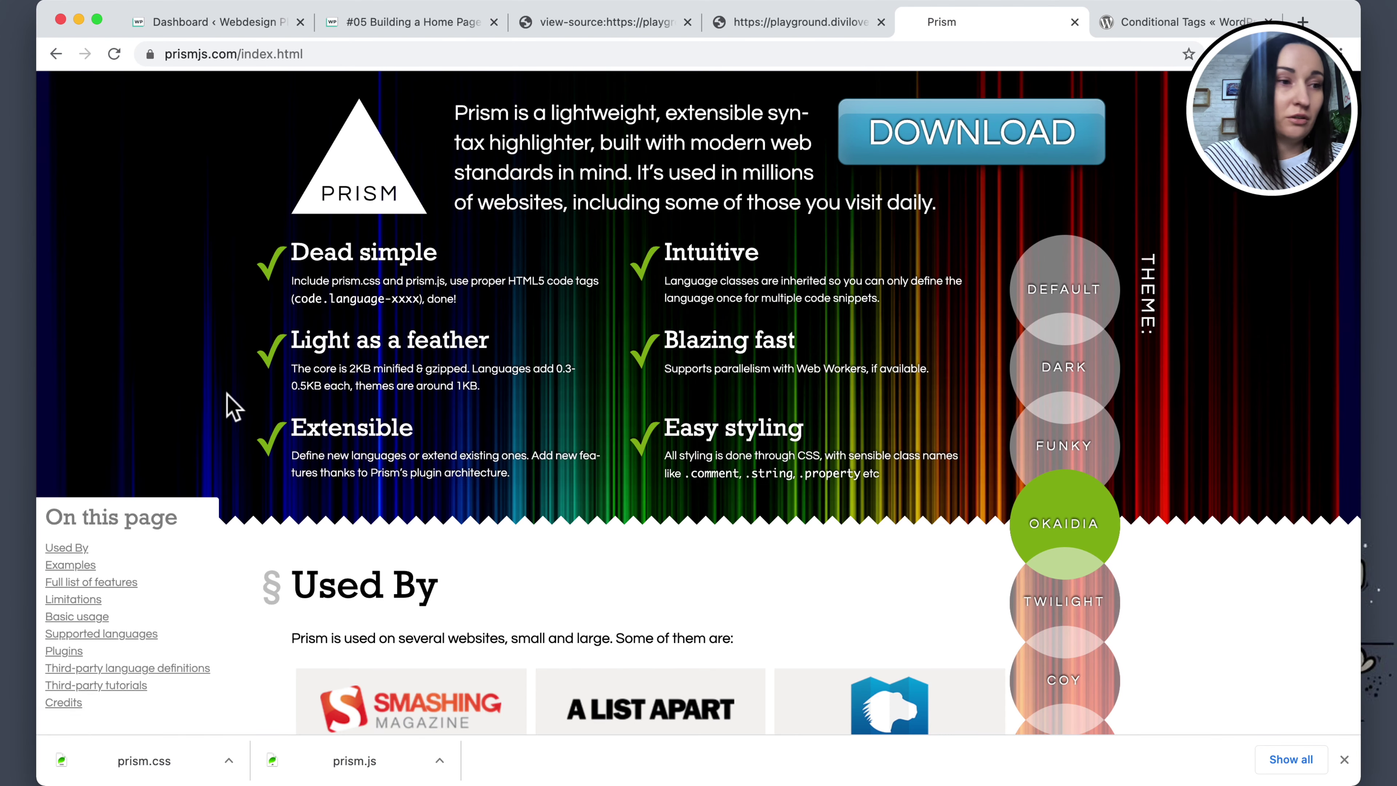
scroll(234, 407, down, 20)
scroll(233, 407, down, 10)
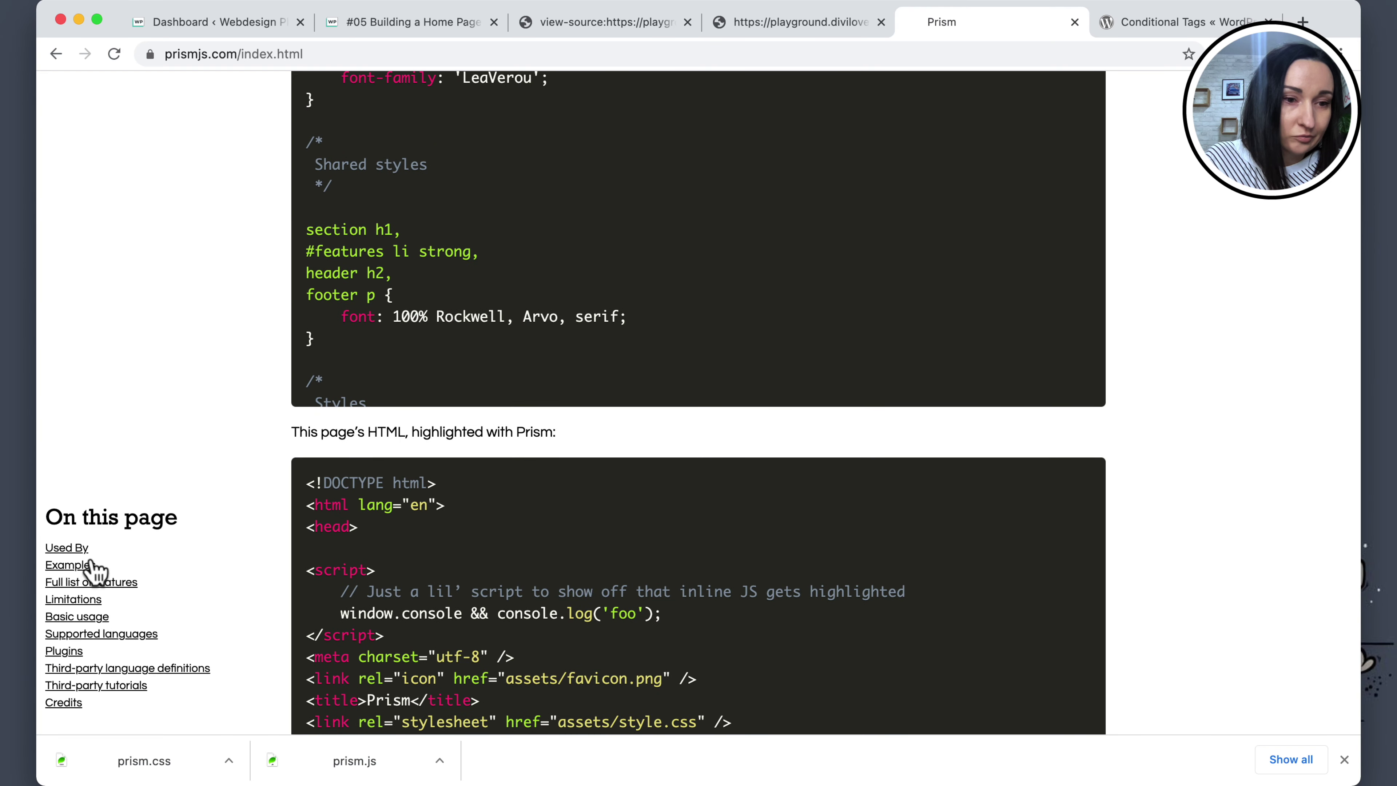
click(83, 617)
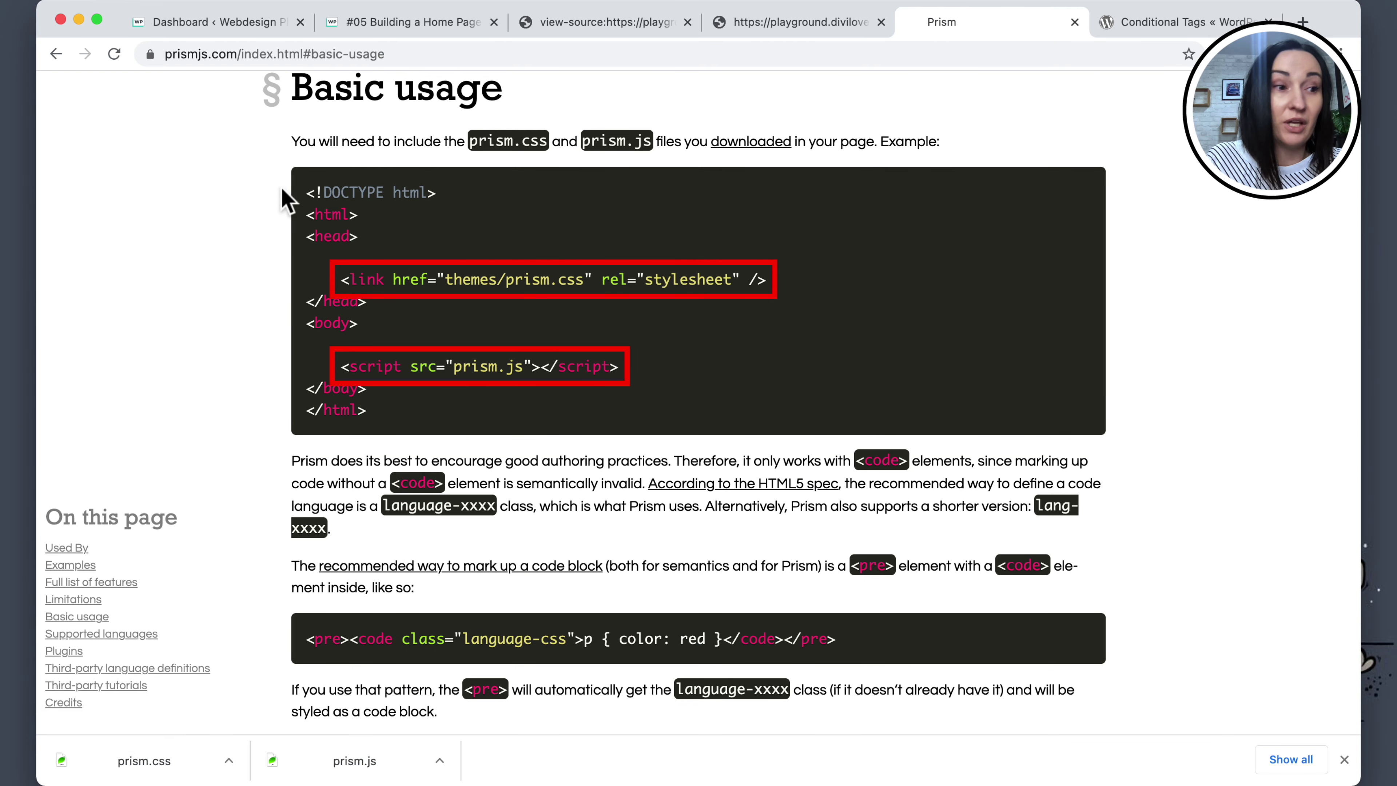
Highlight the prism.css link, prism.js script and language-css class in the examples.
drag(340, 281, 730, 277)
click(730, 278)
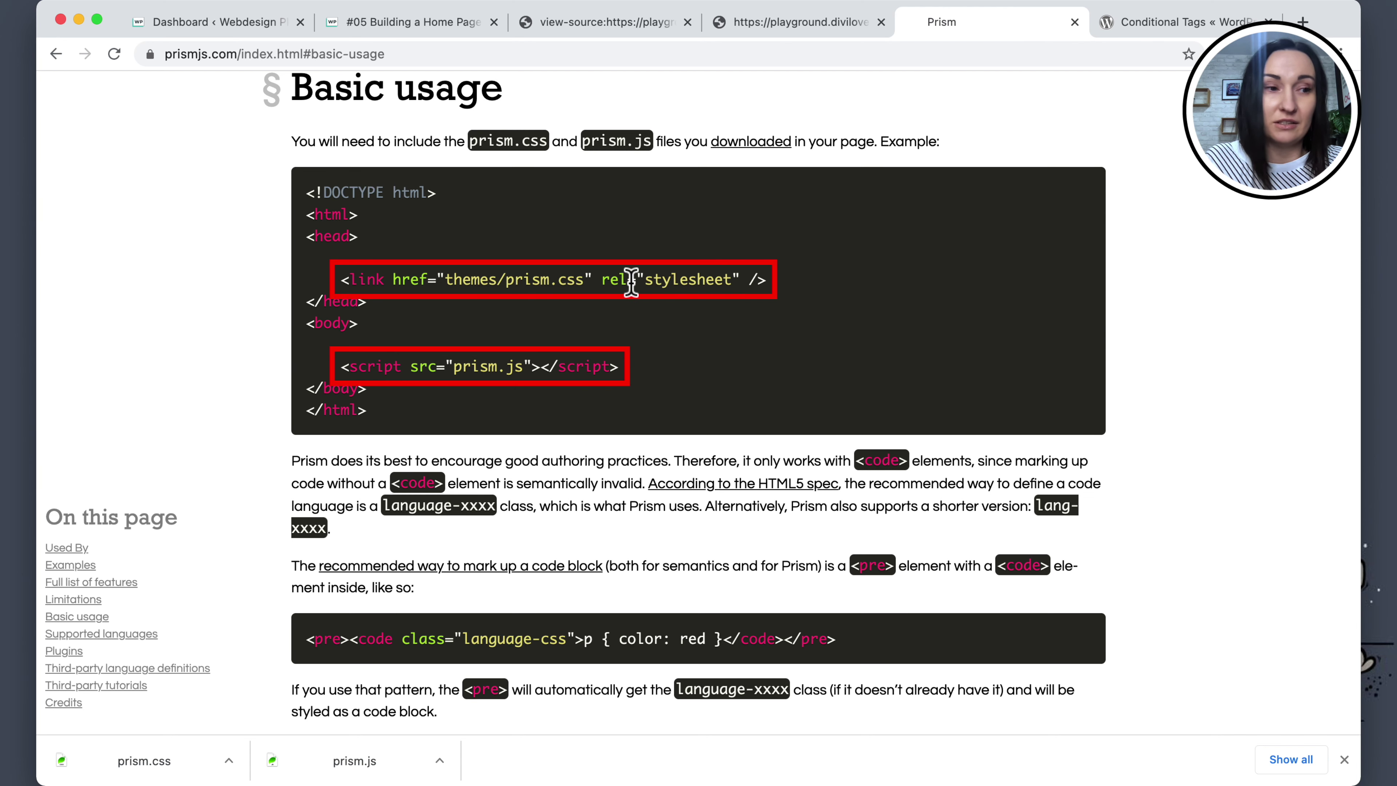
drag(446, 366, 532, 366)
click(555, 369)
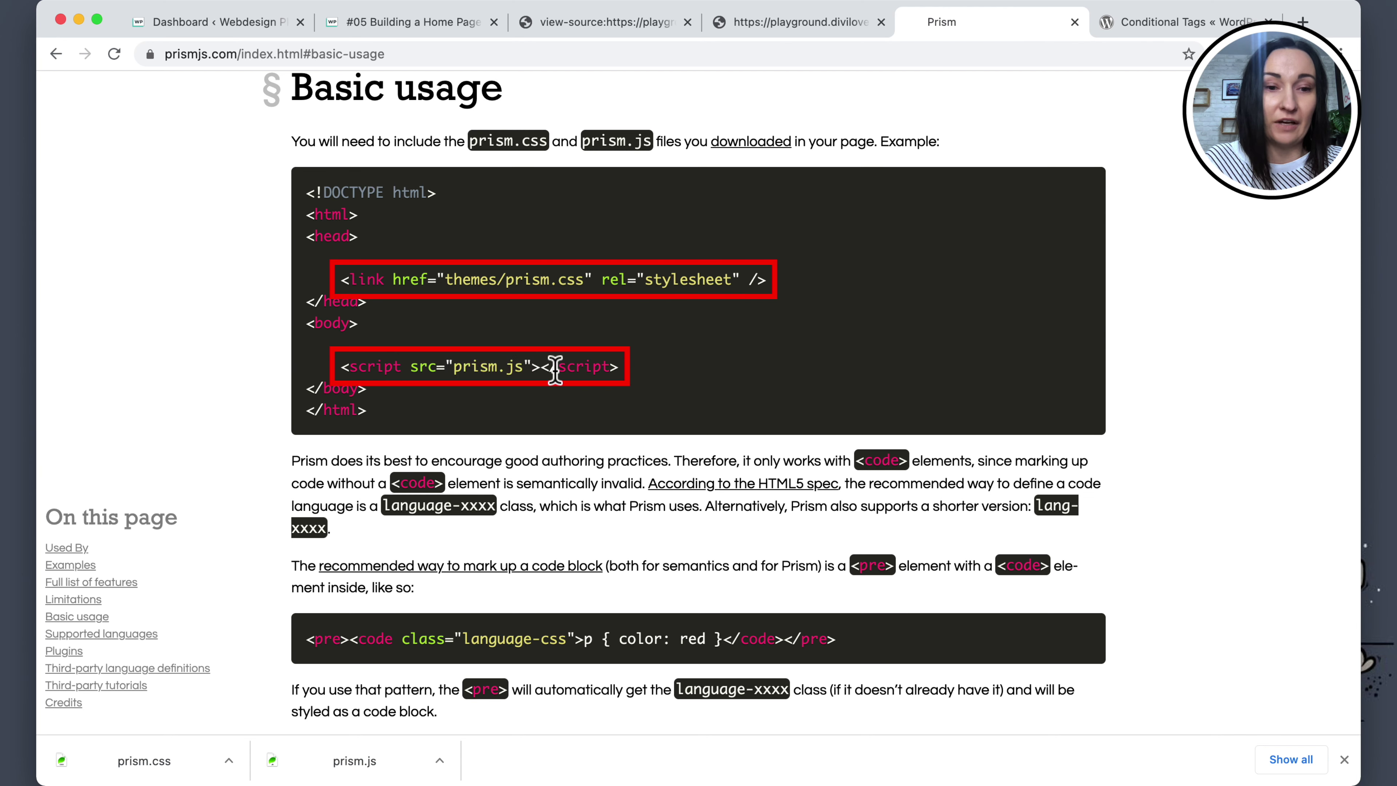
scroll(578, 498, down, 2)
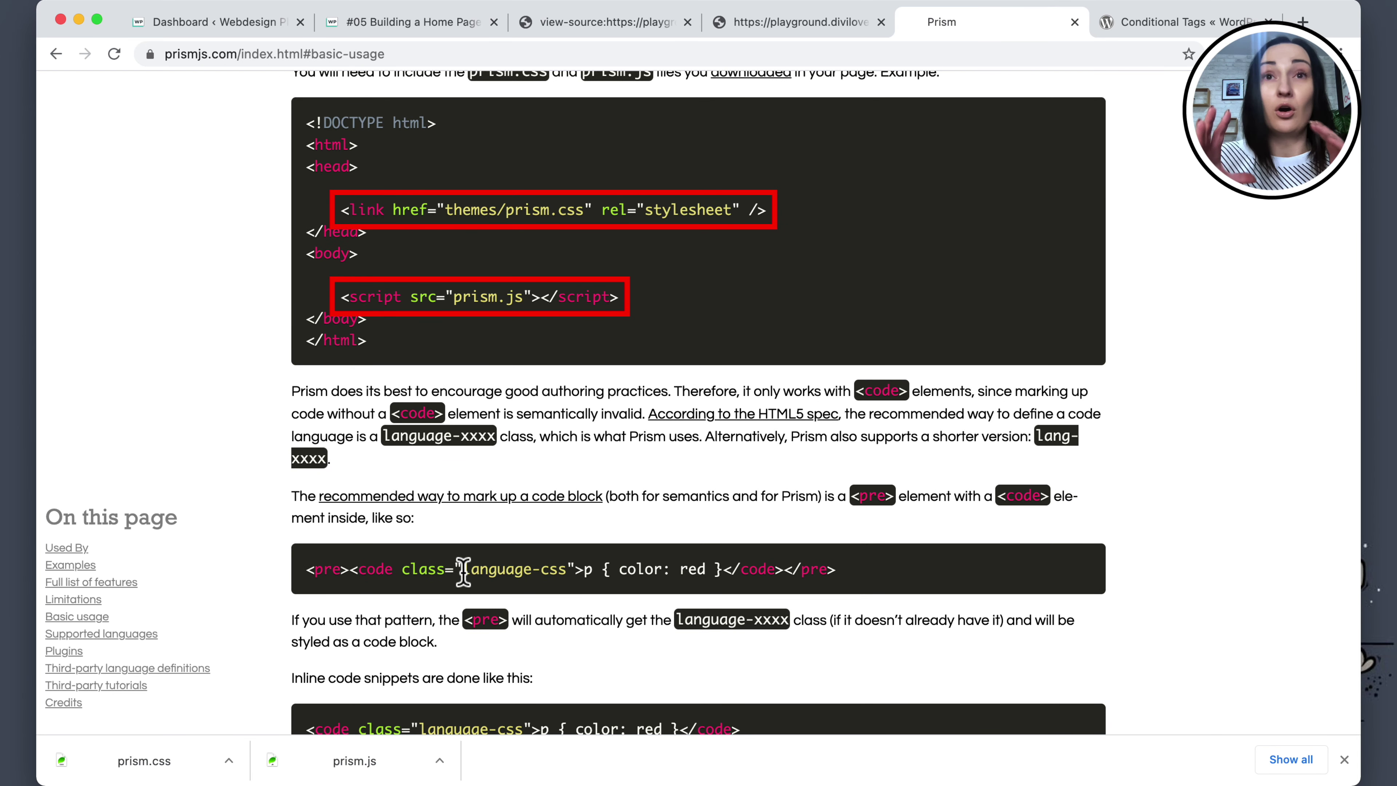
drag(462, 570, 565, 572)
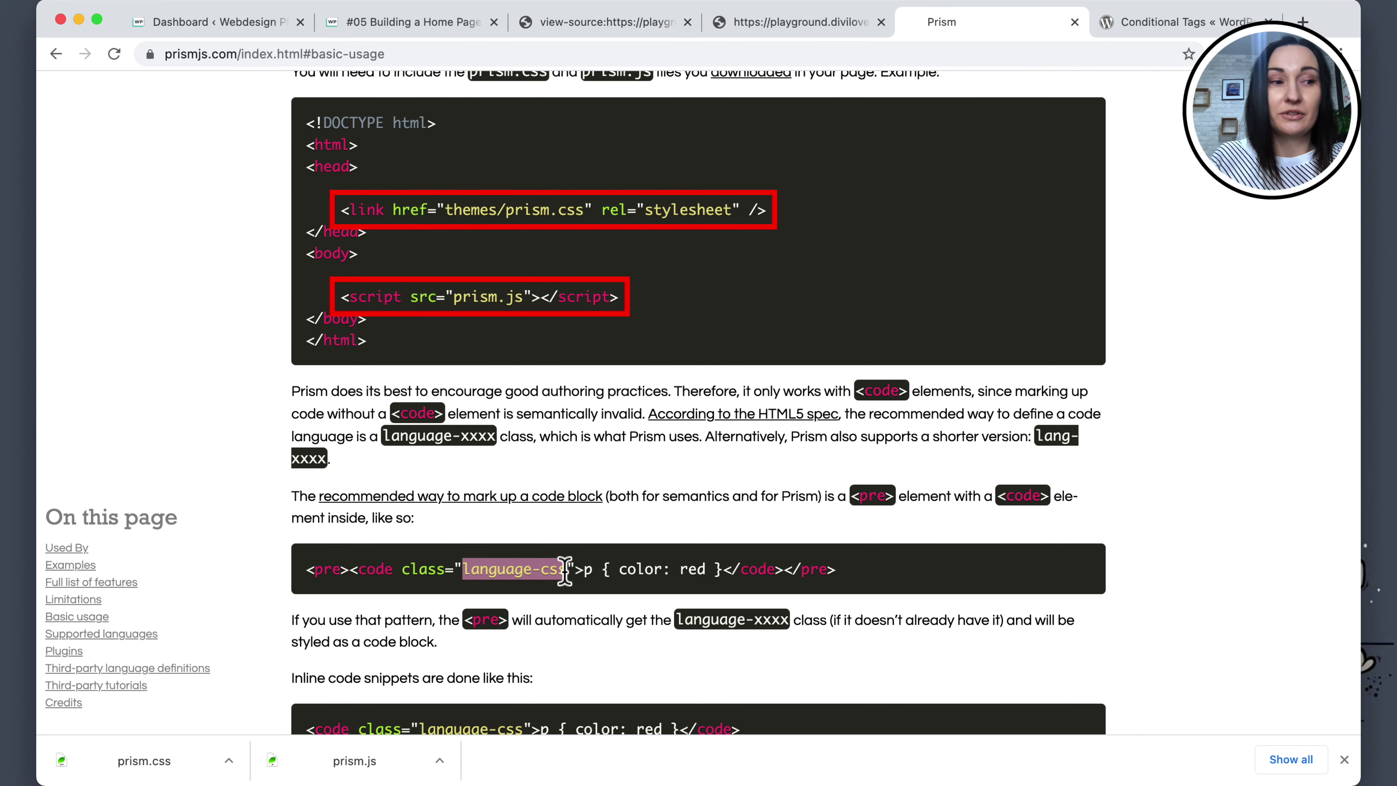
click(556, 570)
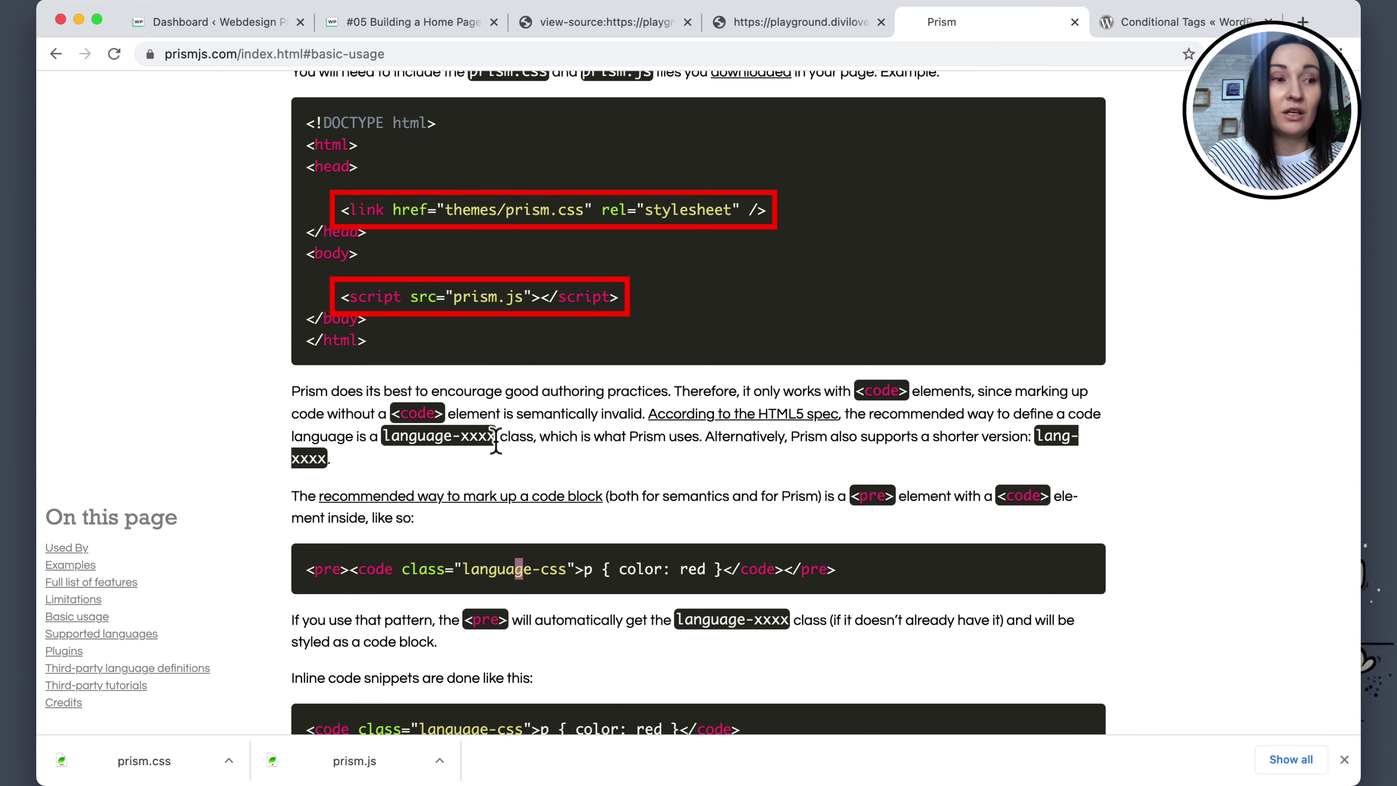
click(412, 29)
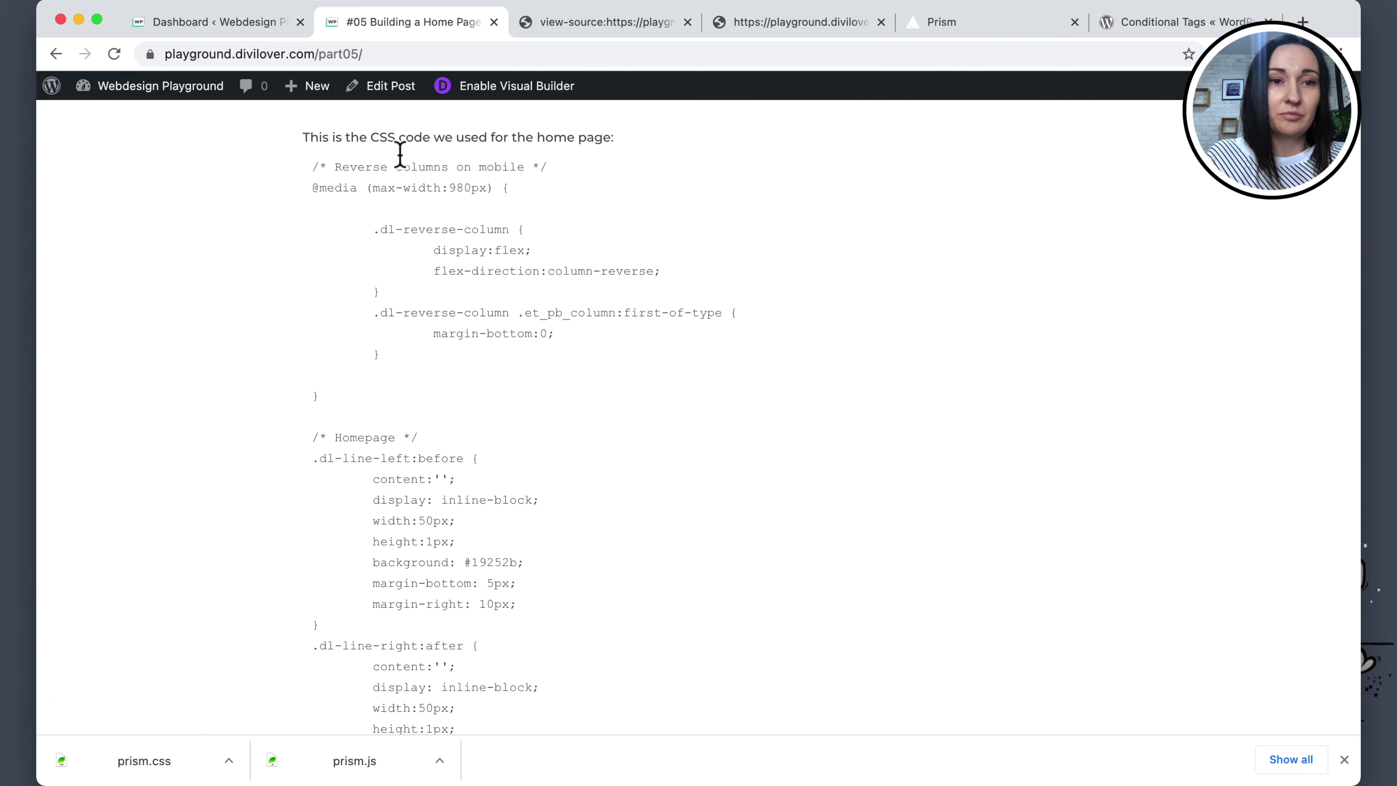
Open the '#05 Building a Home Page in Divi' post in the block editor.
scroll(573, 371, up, 1)
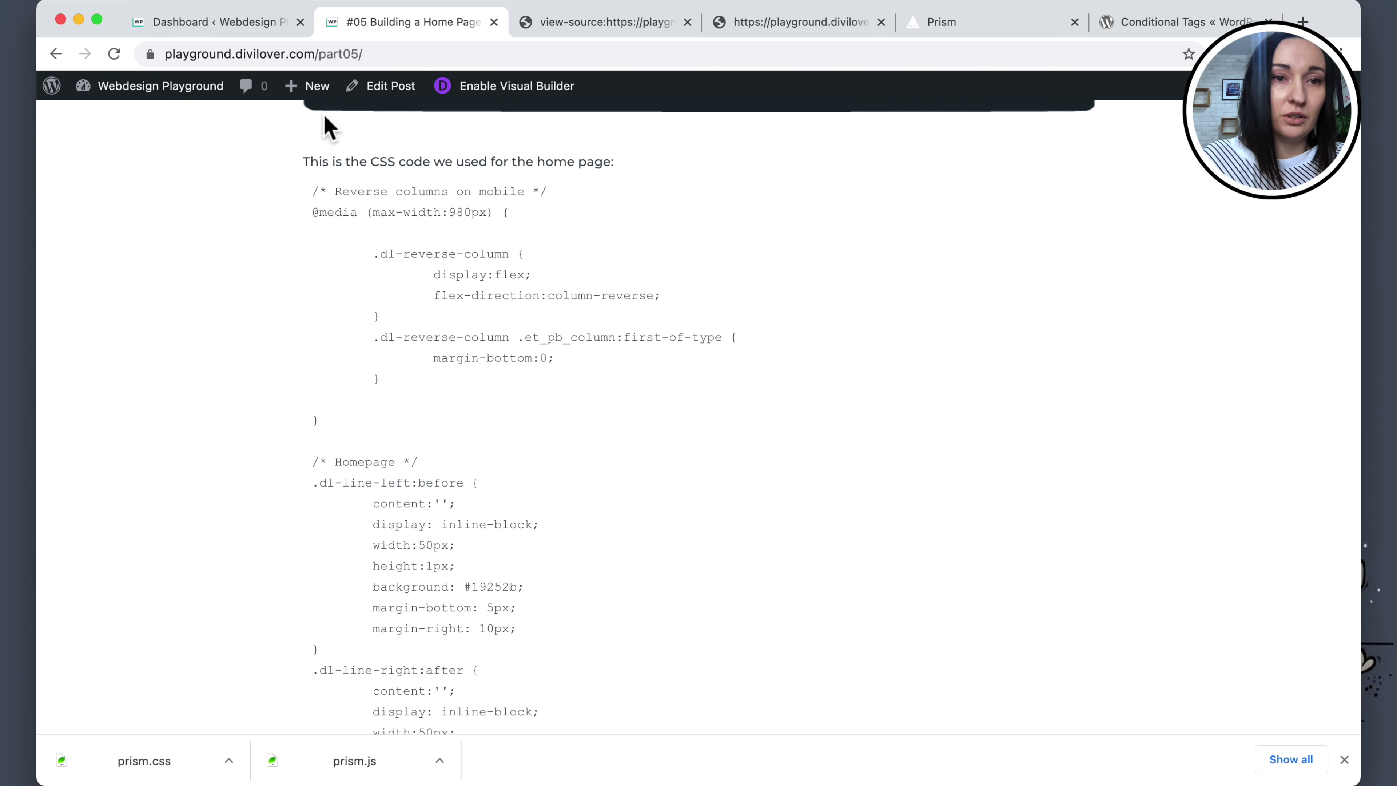
click(404, 93)
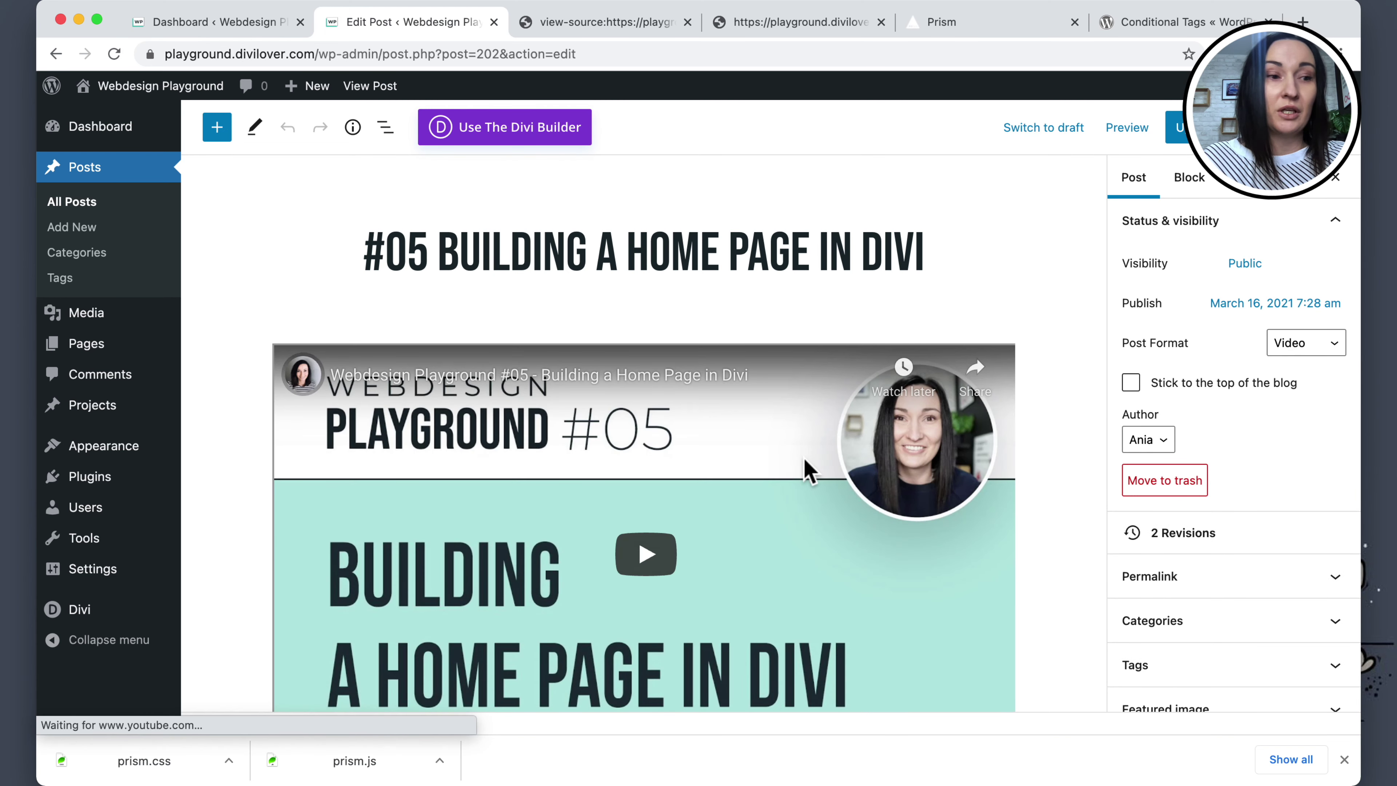
Add 'language-css' as an additional CSS class on the code block and update the post.
scroll(612, 452, down, 3)
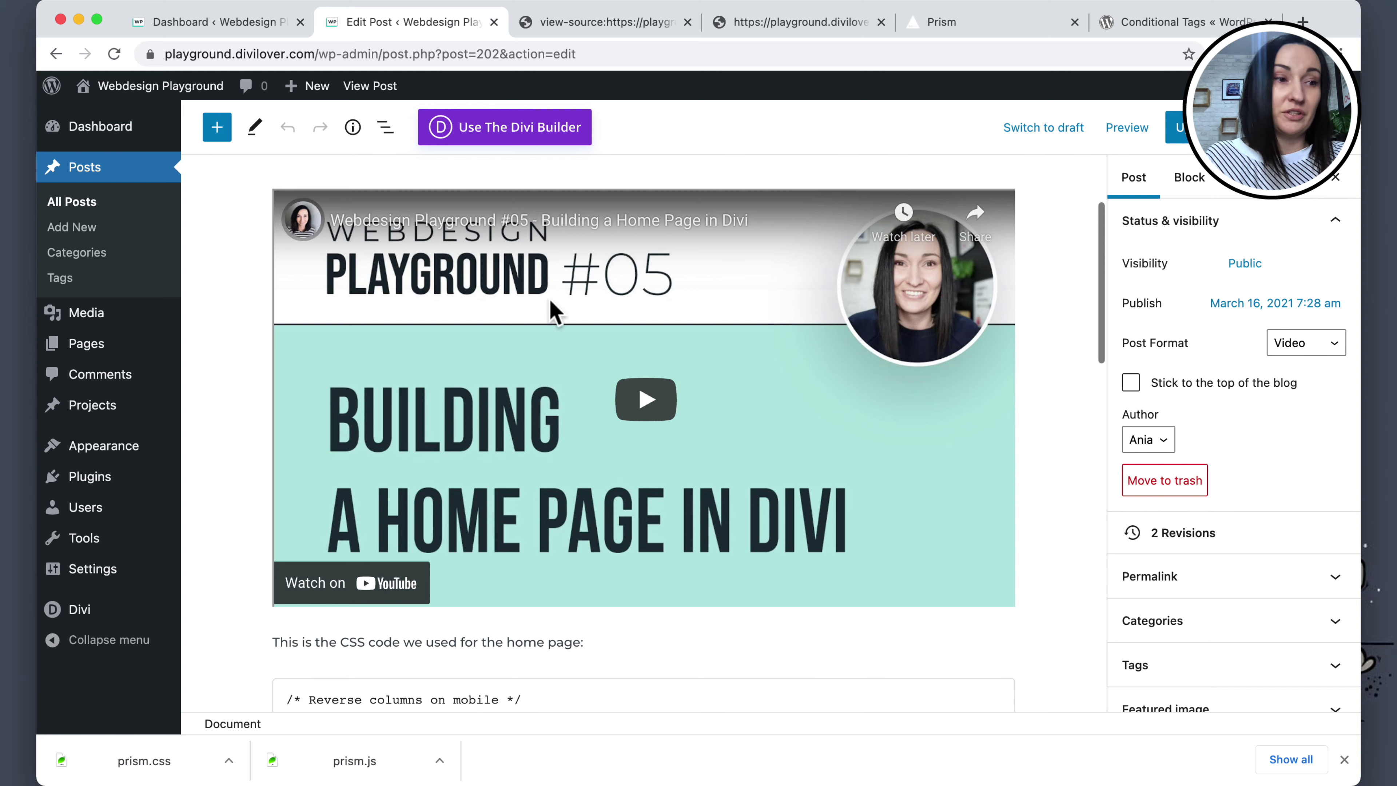
scroll(715, 407, down, 7)
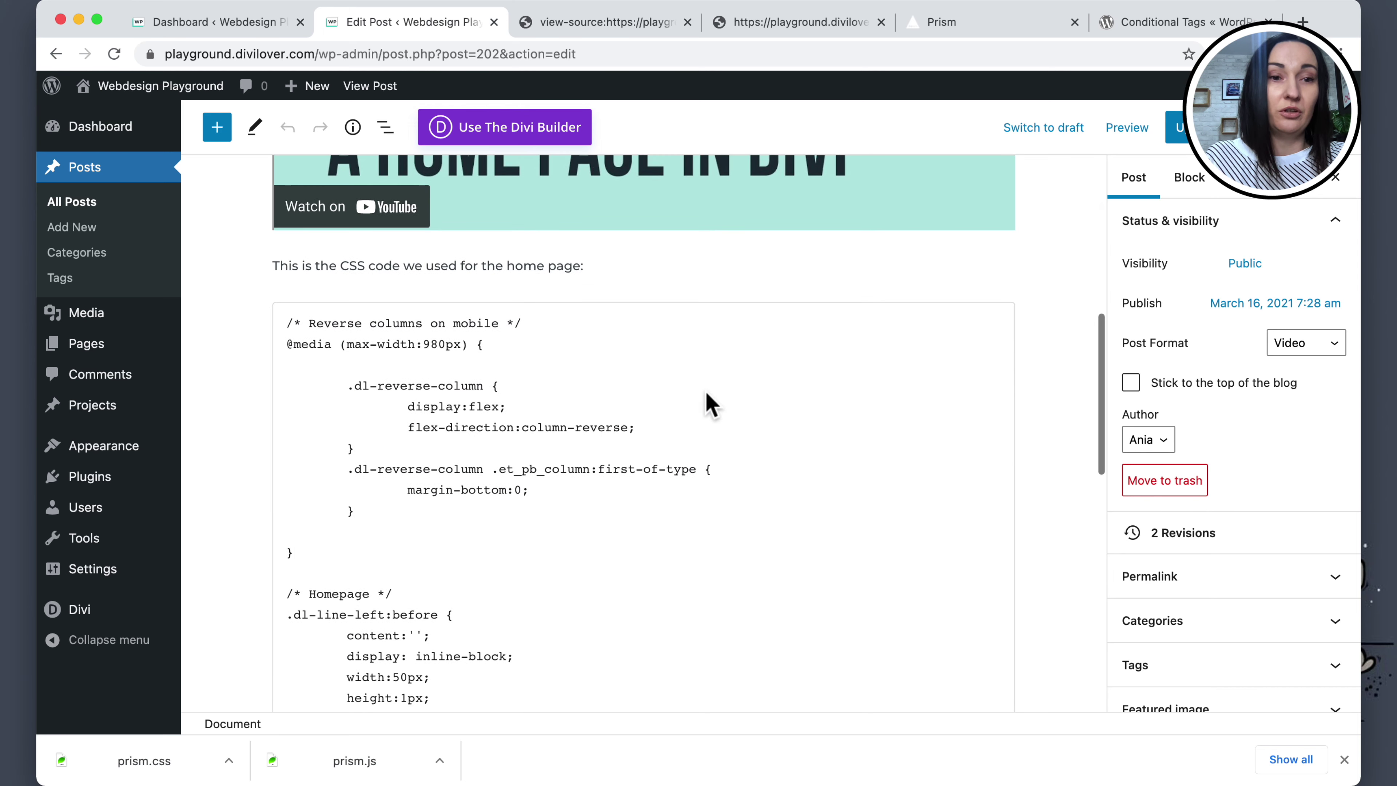
click(516, 351)
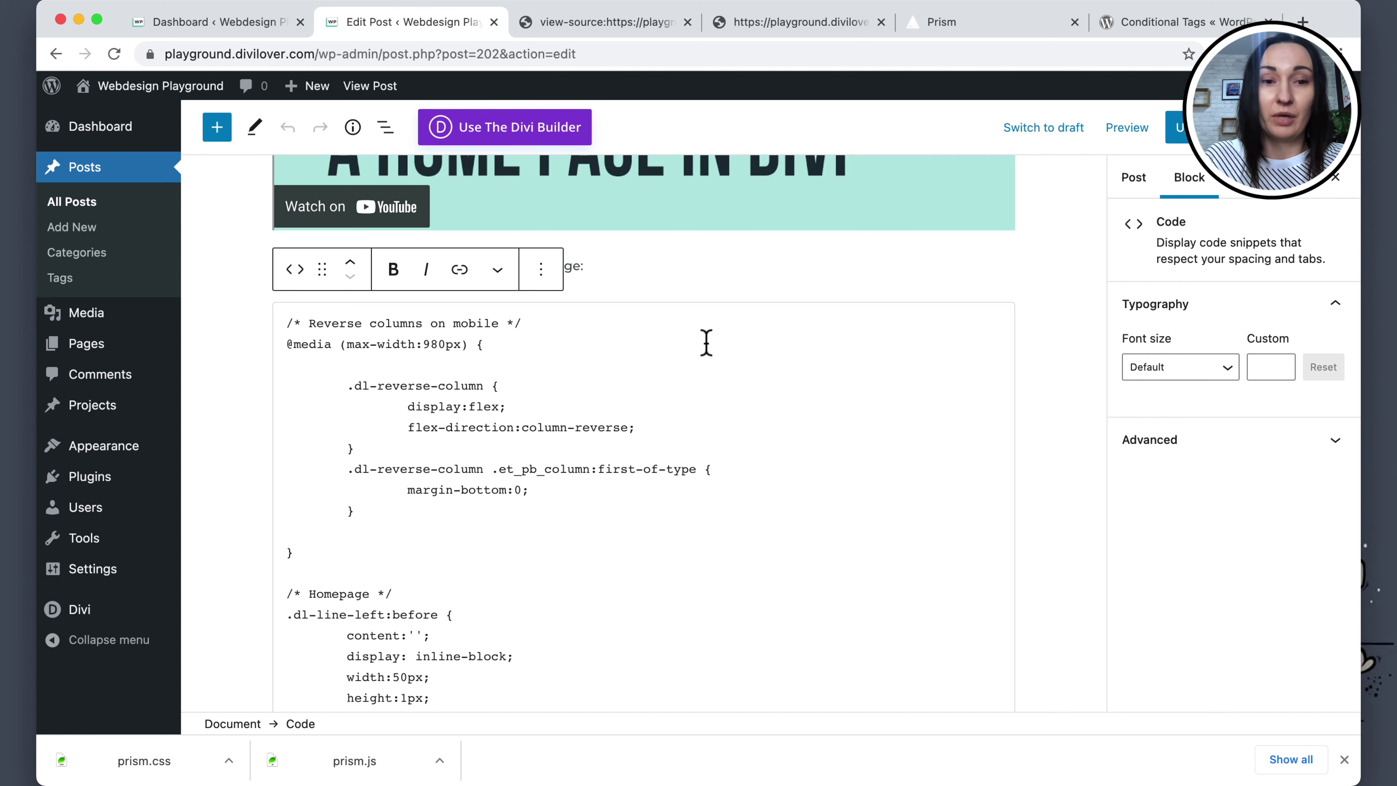
click(1182, 443)
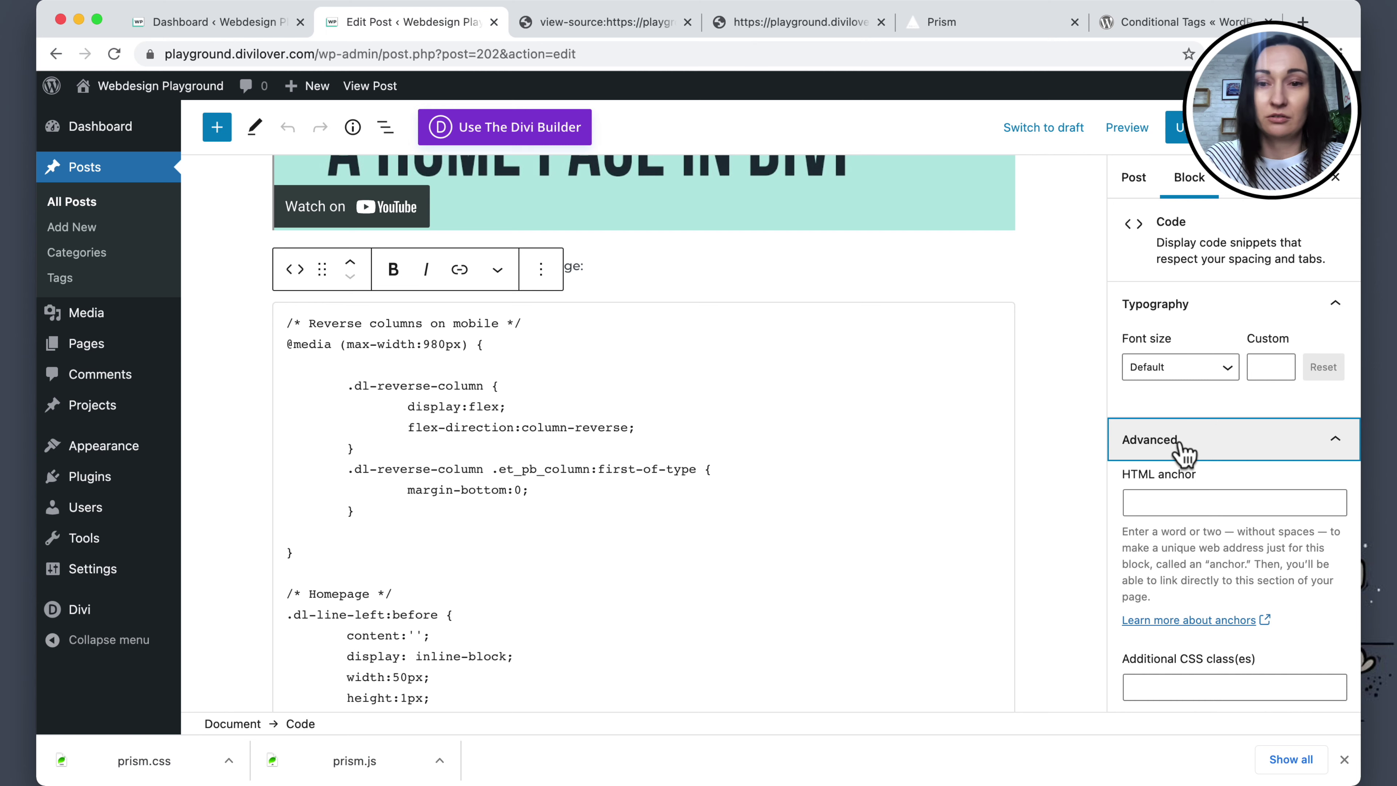
scroll(1184, 473, down, 2)
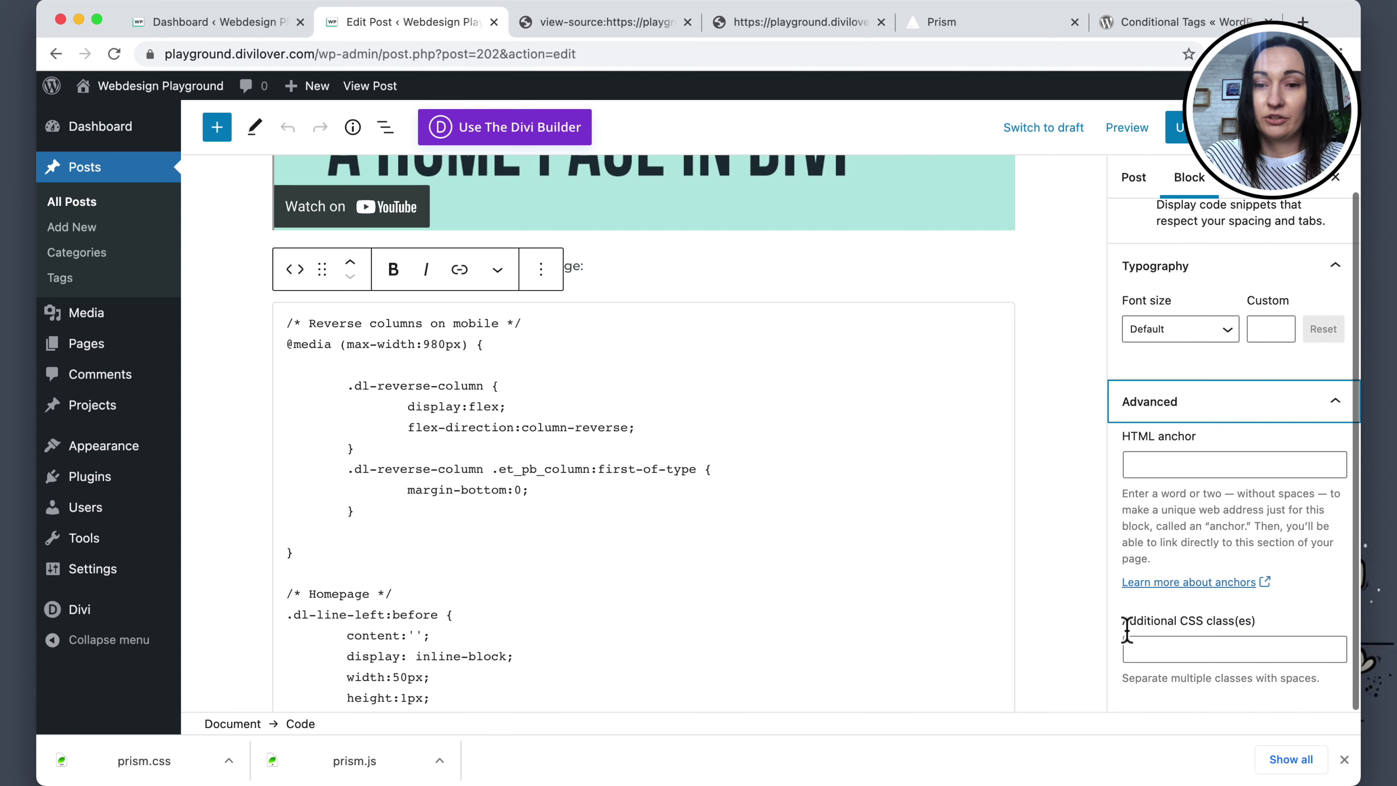
click(1187, 650)
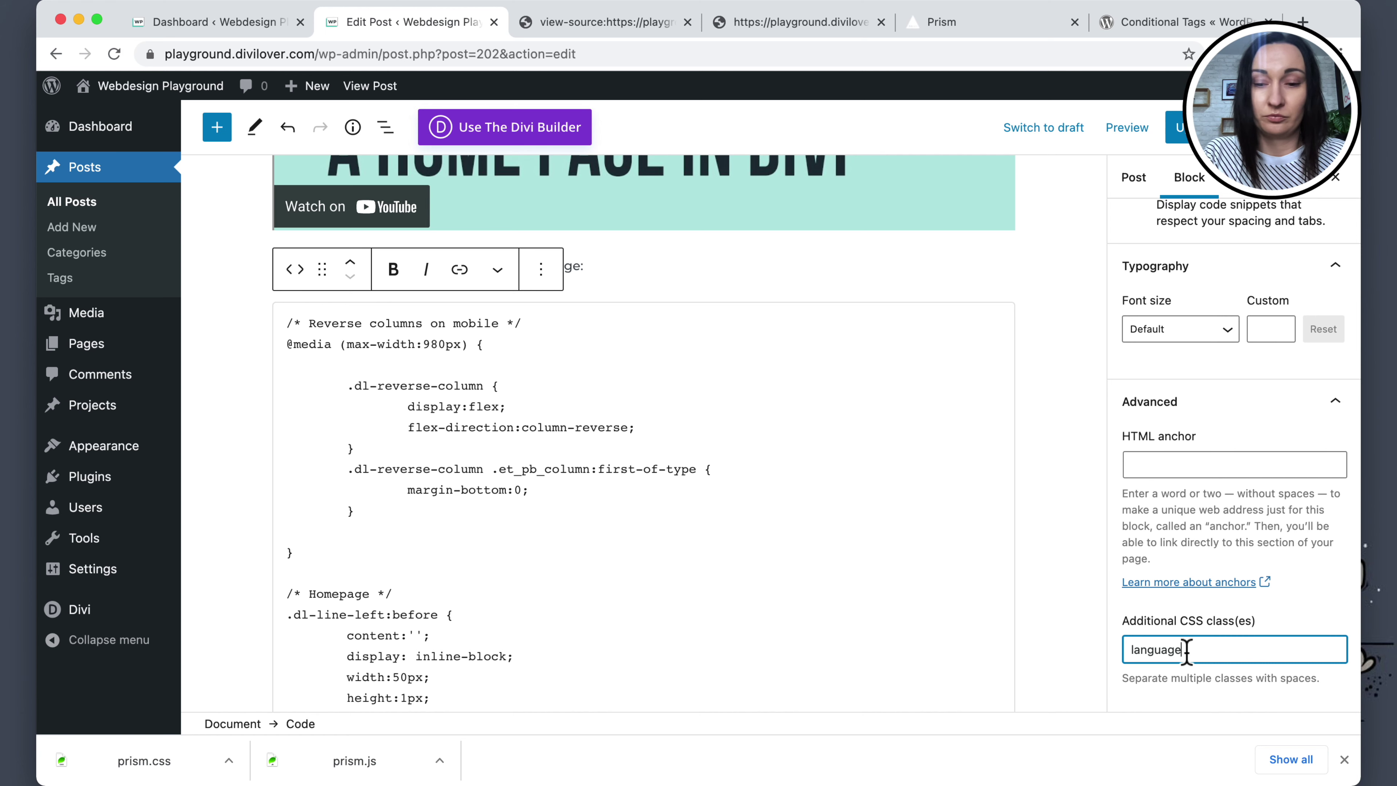
text(language-css)
scroll(1184, 656, up, 1)
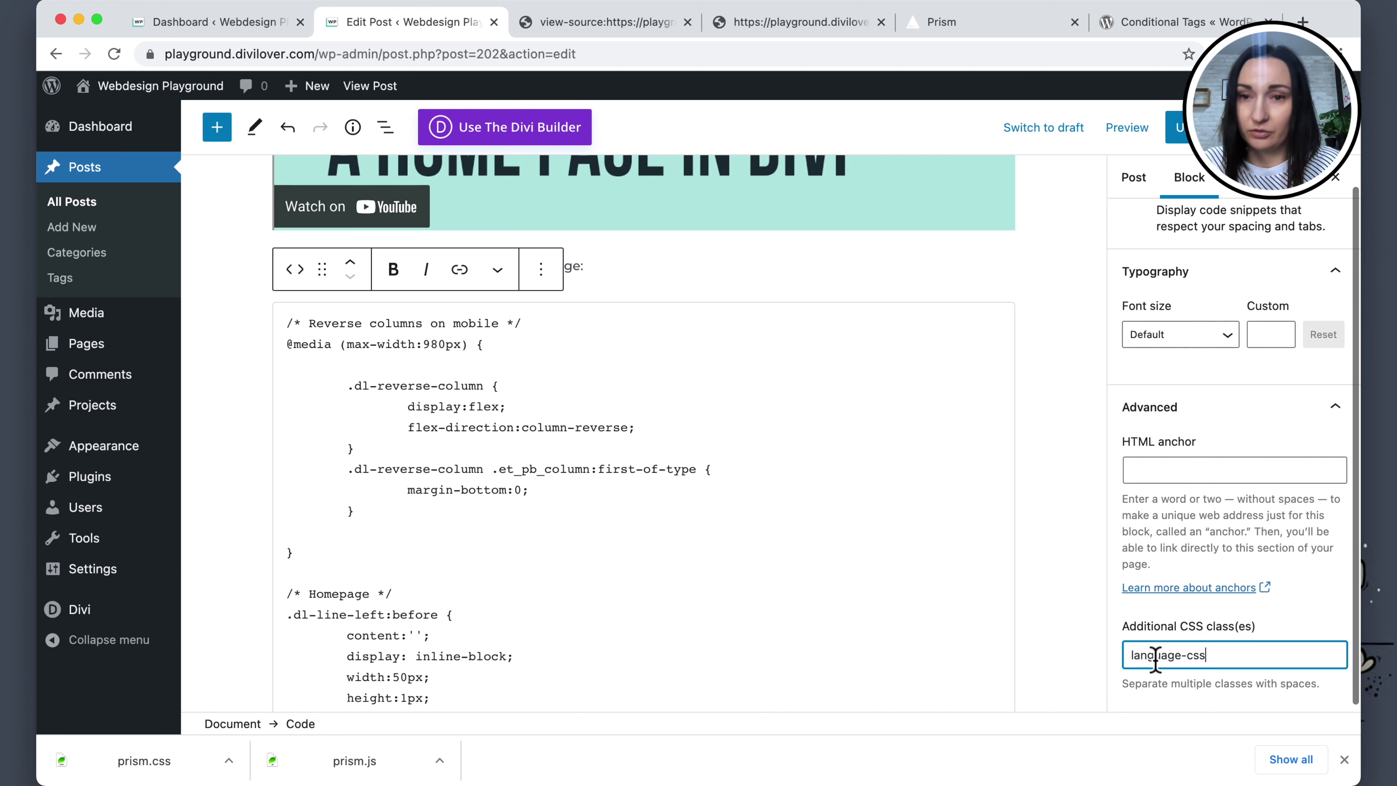
click(1176, 127)
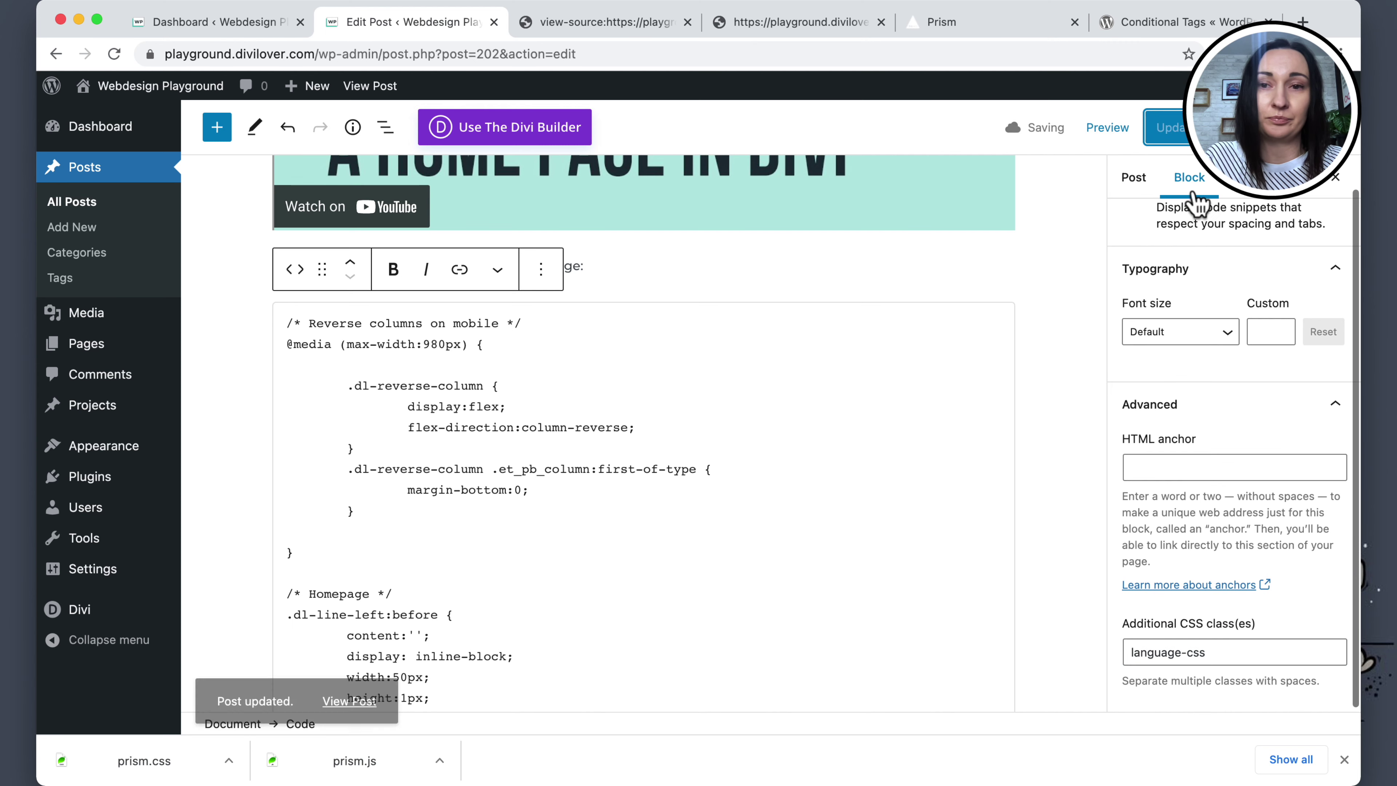
right_click(379, 85)
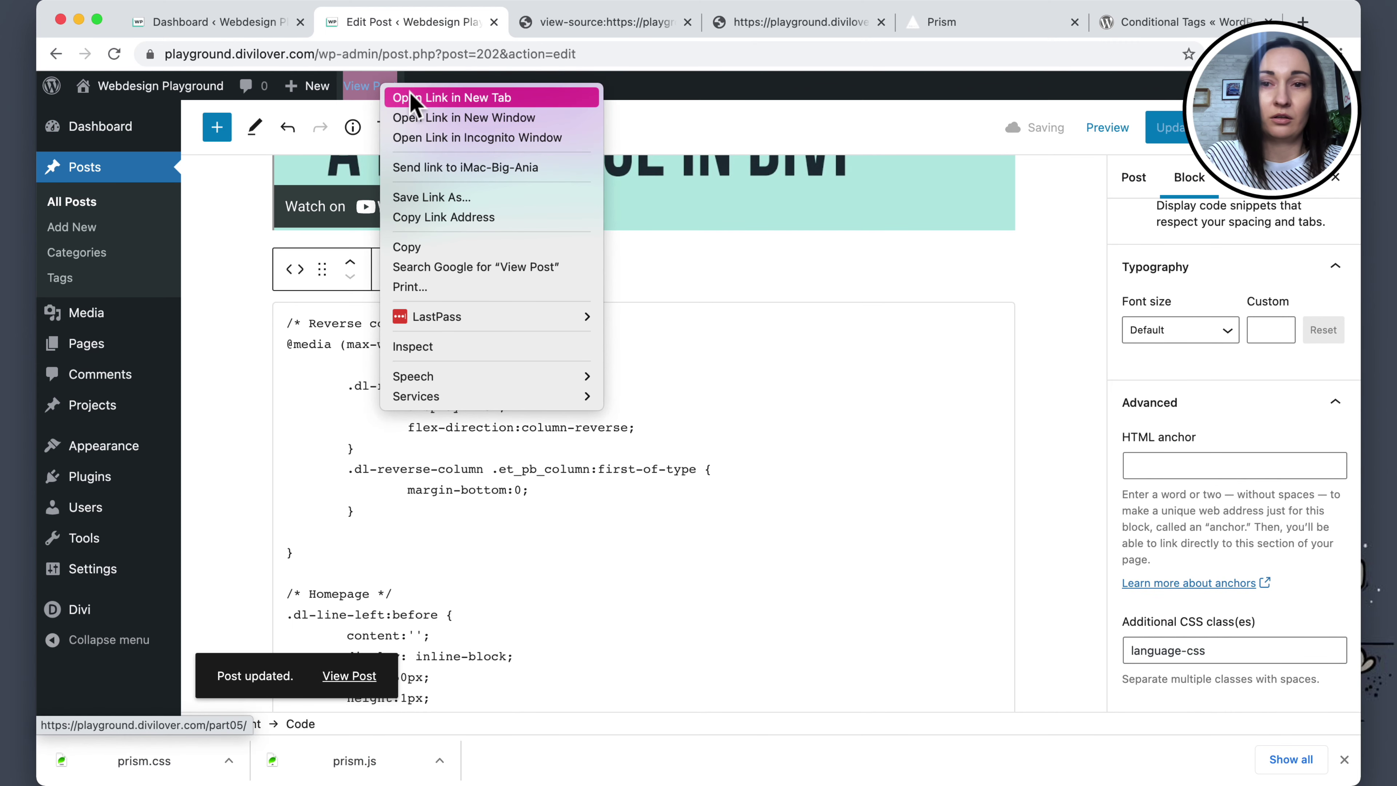
Open the live #05 post in a new tab and scroll through its highlighted CSS block.
click(410, 98)
click(522, 27)
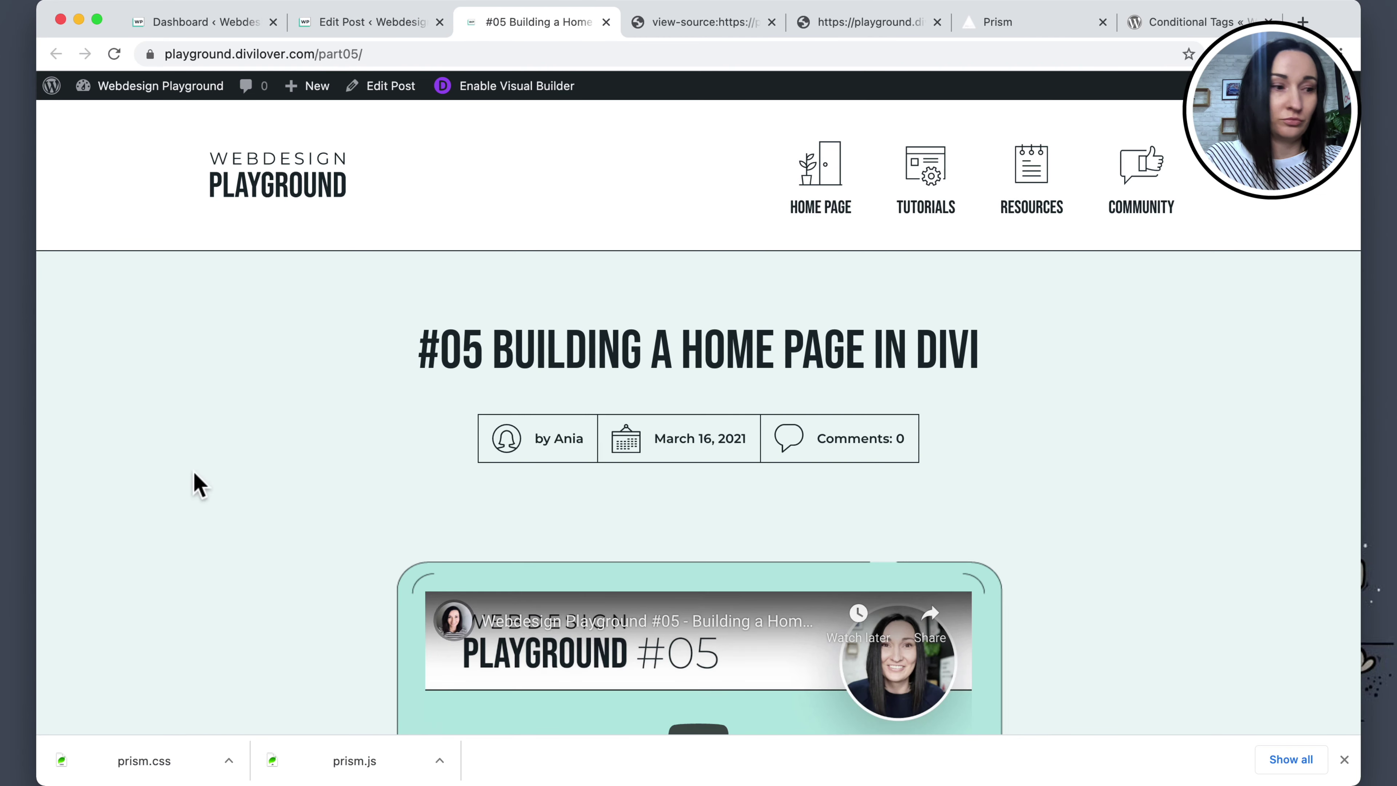
scroll(285, 424, down, 10)
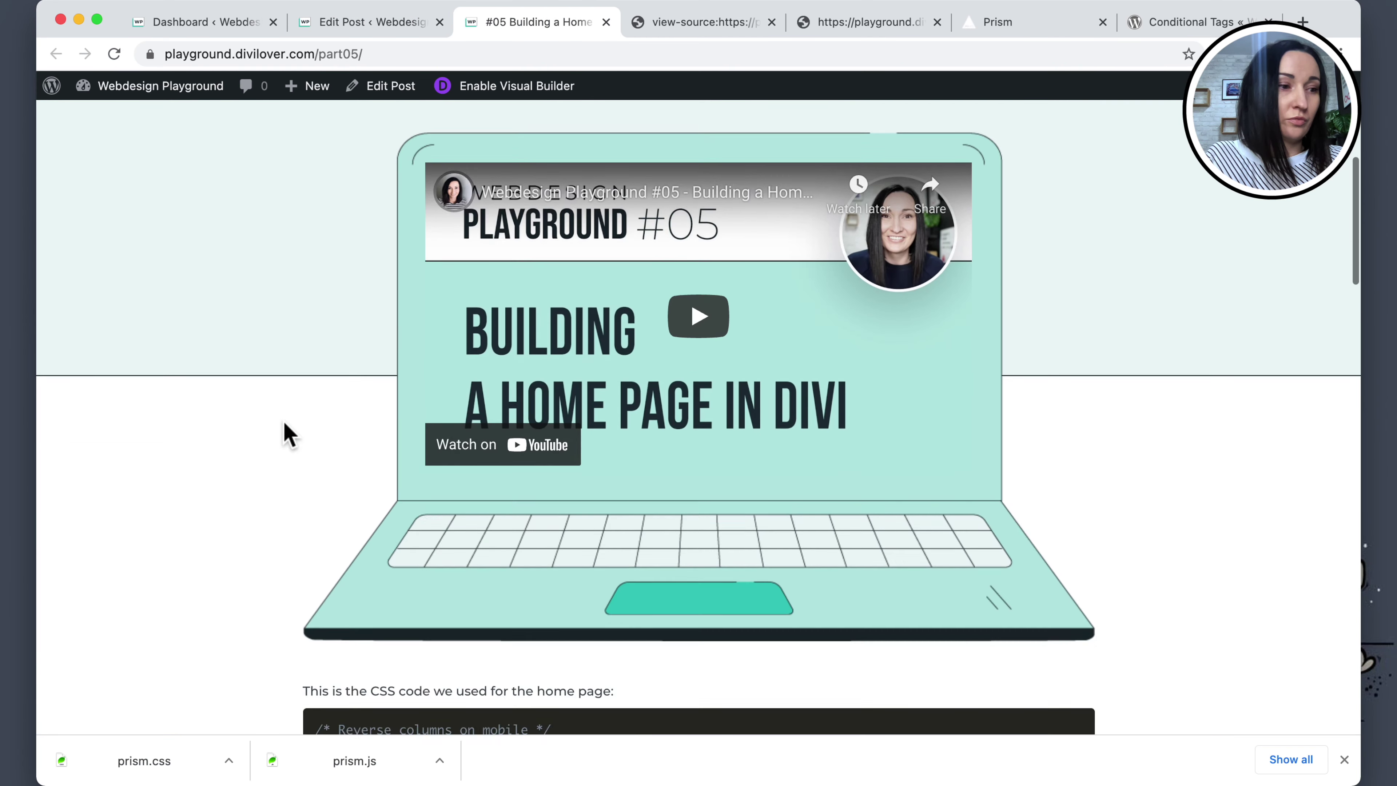
scroll(286, 434, down, 7)
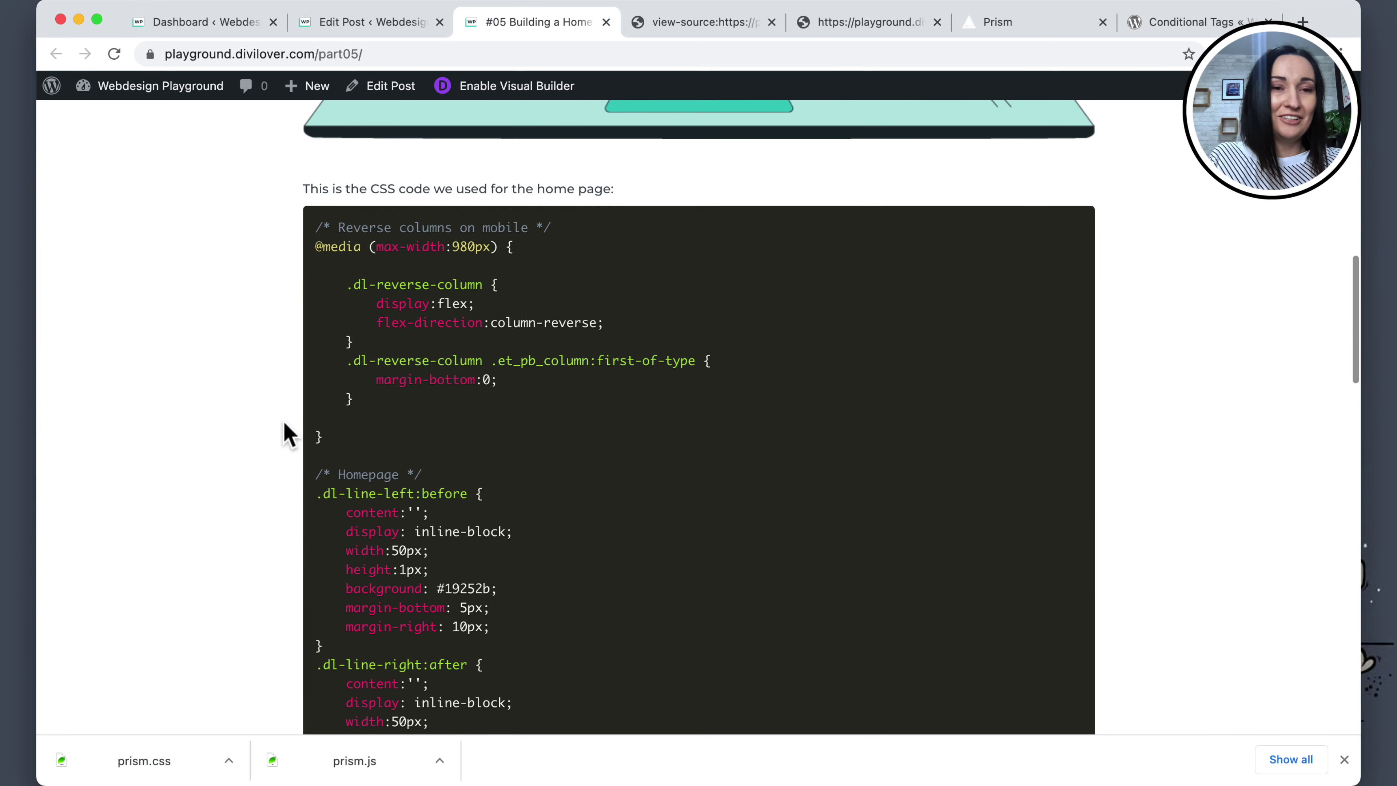
scroll(286, 434, down, 6)
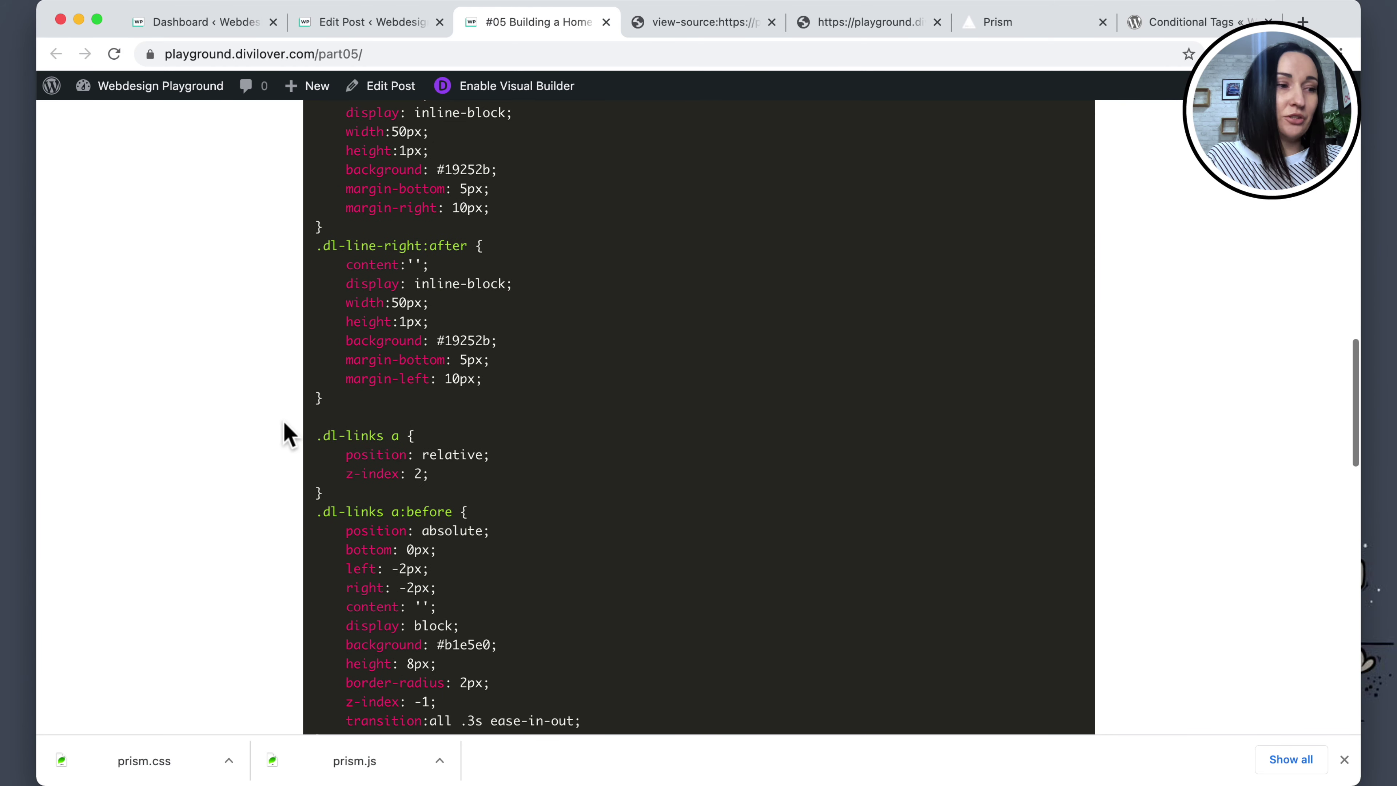
scroll(286, 434, down, 7)
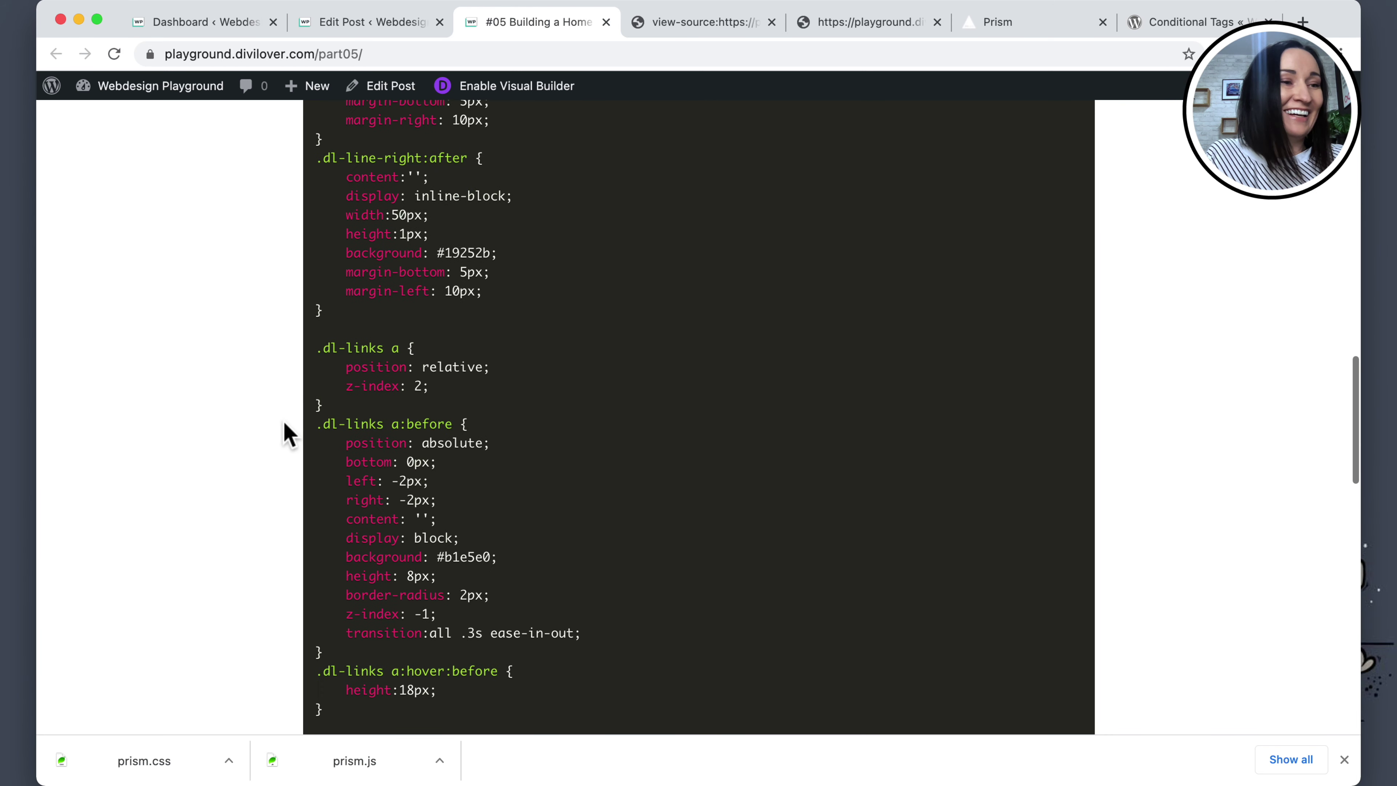
scroll(286, 433, up, 12)
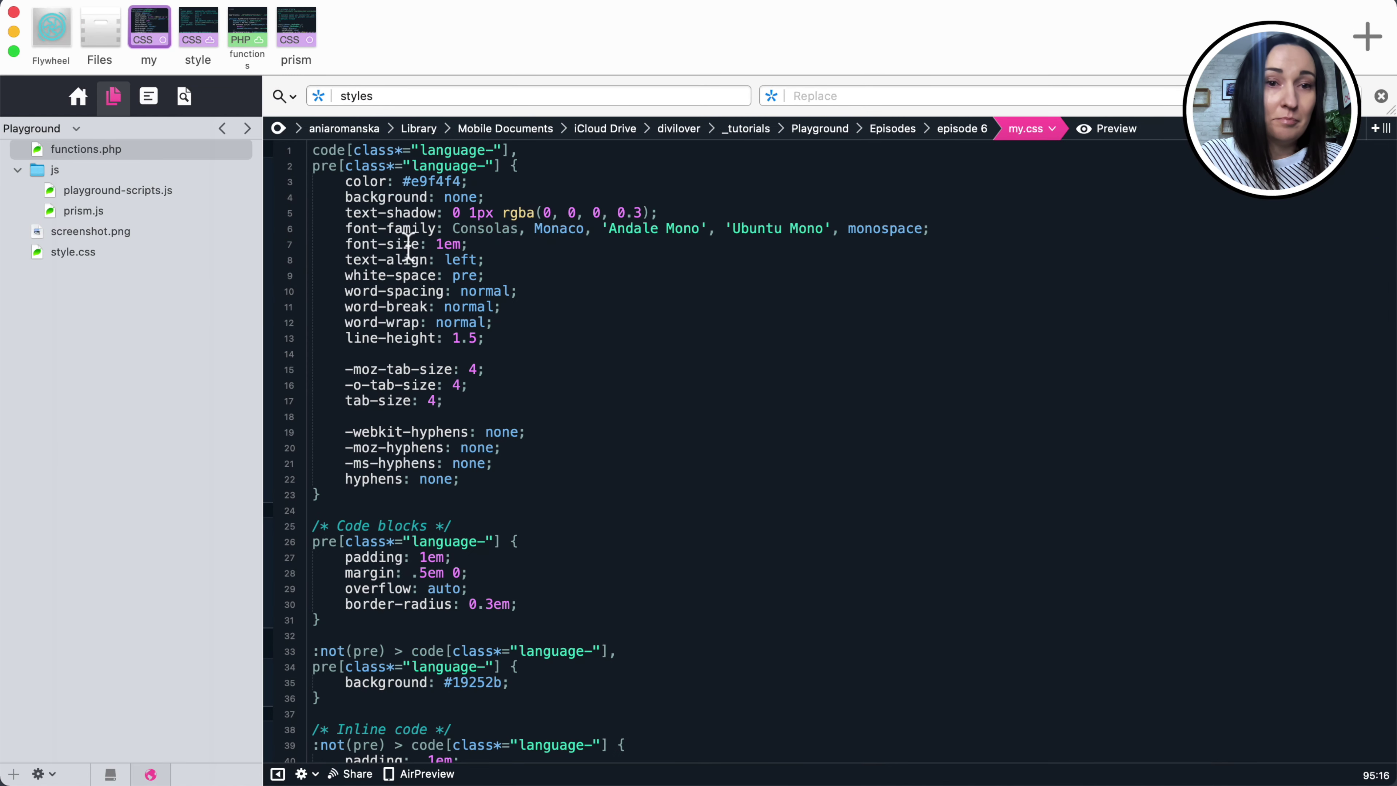
Select all of my.css, then pick out the class-name colour value on line 95.
click(402, 212)
drag(313, 150, 474, 746)
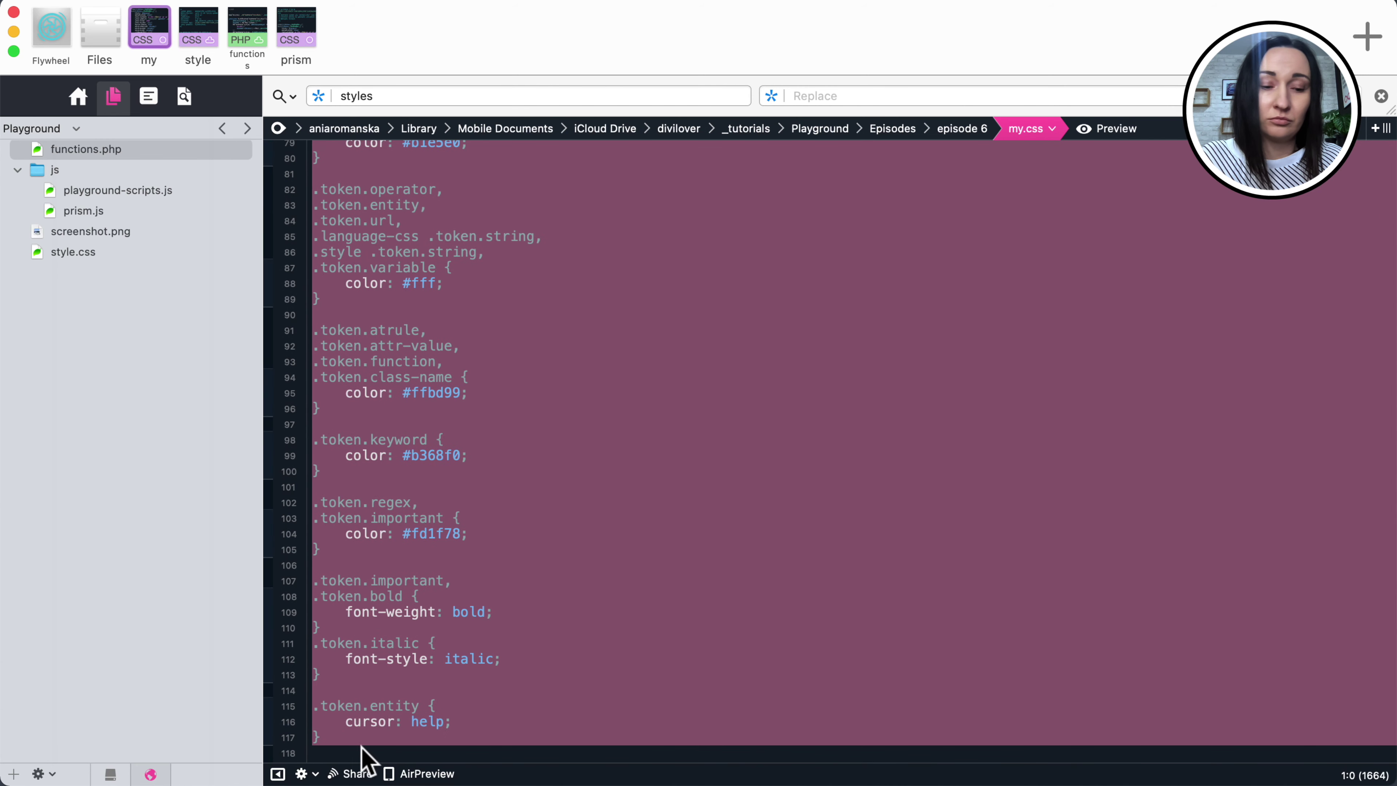
click(476, 400)
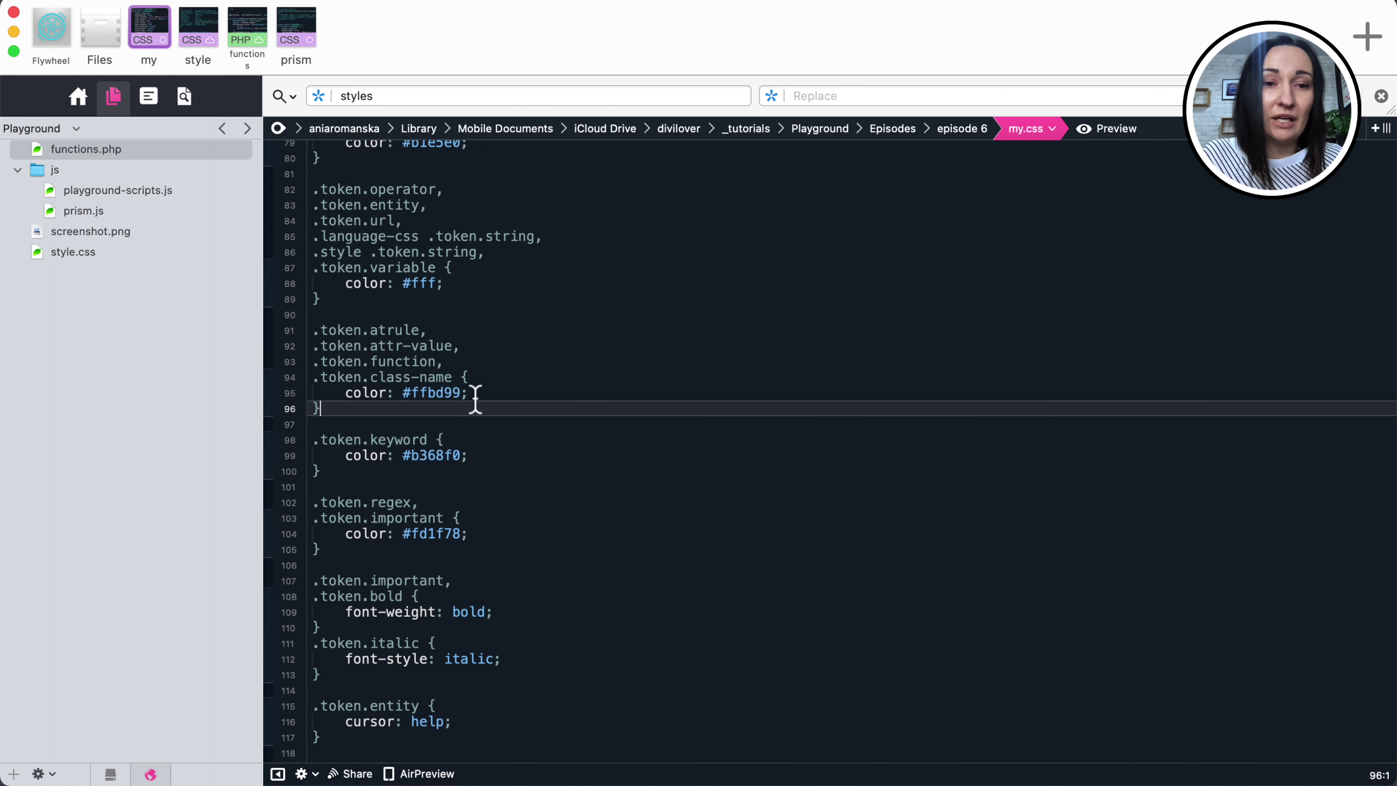
drag(412, 392, 452, 393)
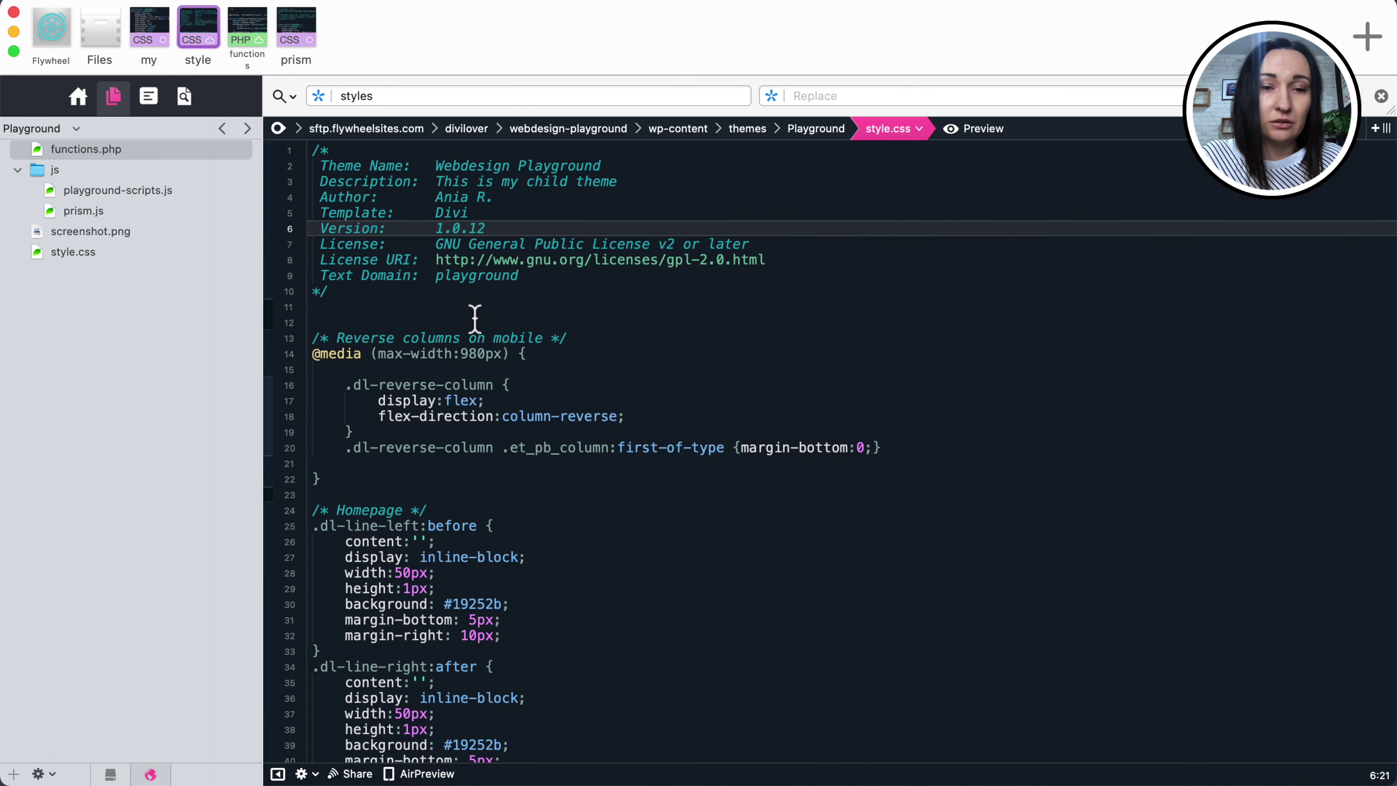
Paste the customised Prism styles over the old ones, from line 209 to the end of style.css.
scroll(474, 316, down, 20)
click(390, 717)
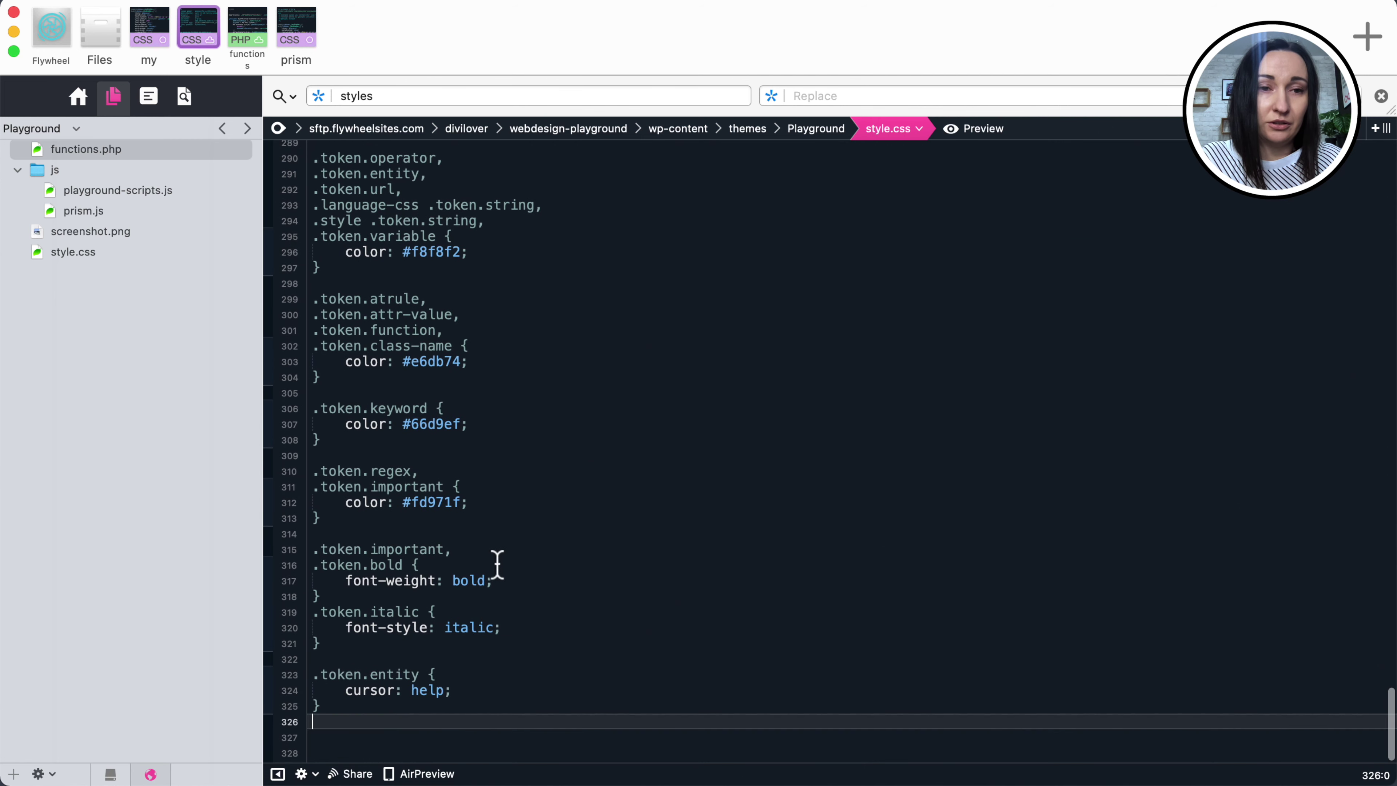
scroll(495, 565, up, 15)
scroll(497, 565, up, 5)
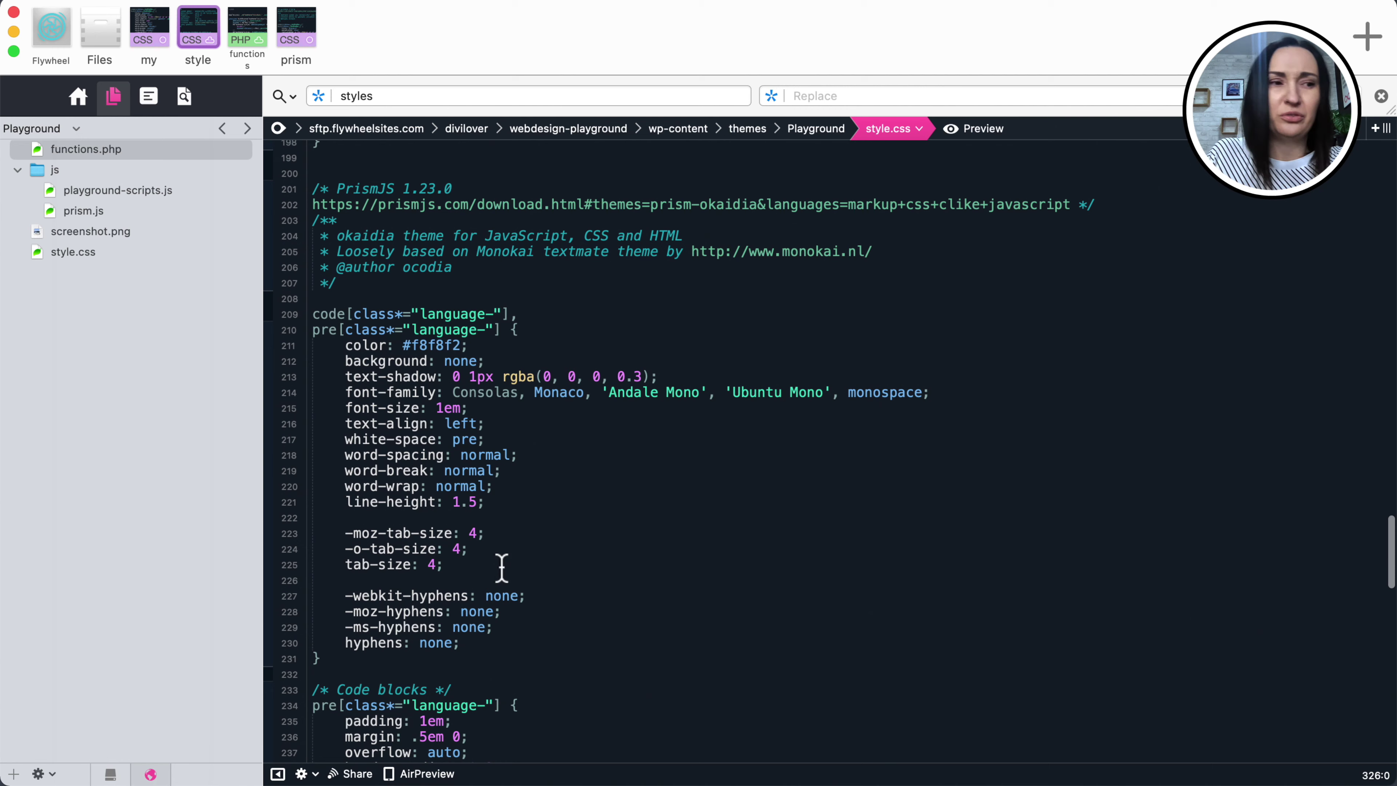
shift+click(313, 313)
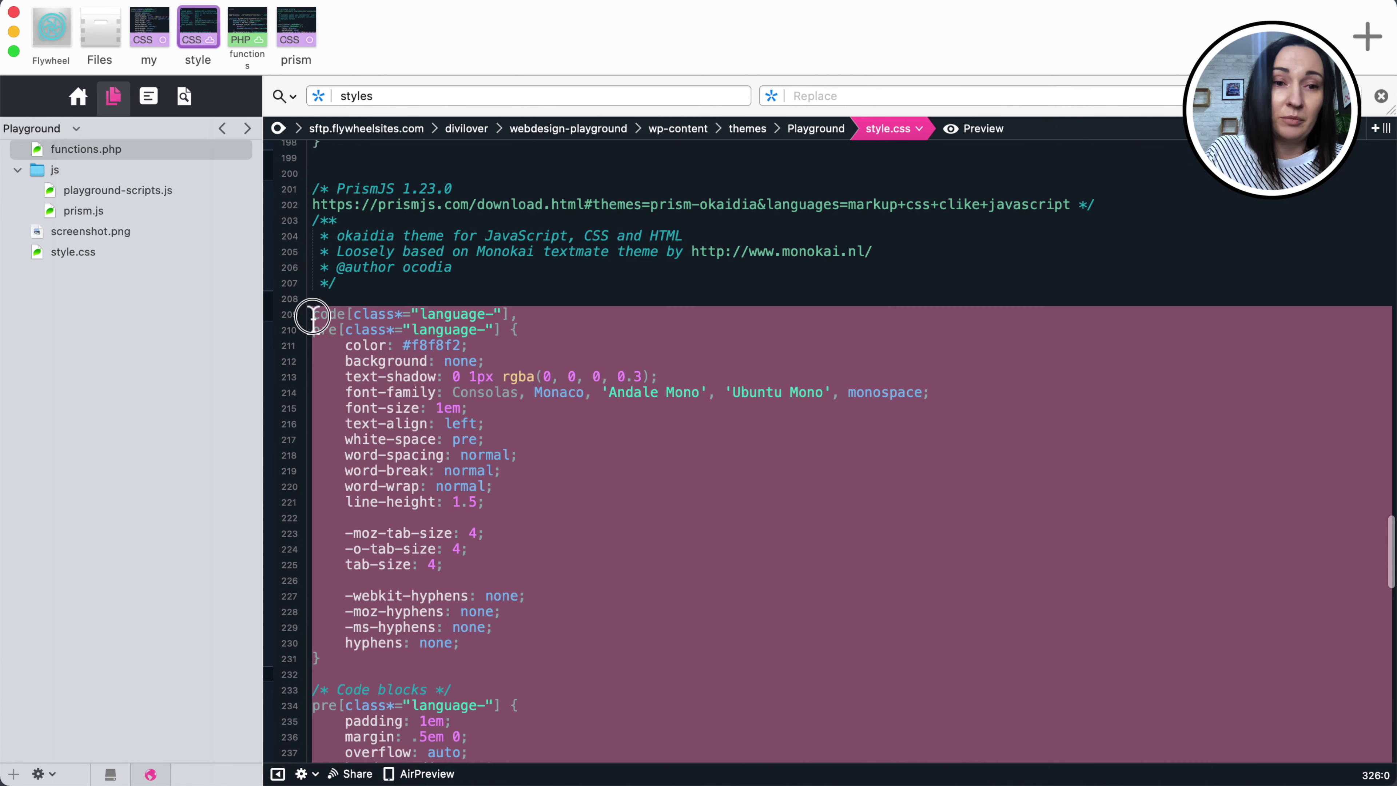
key(Right)
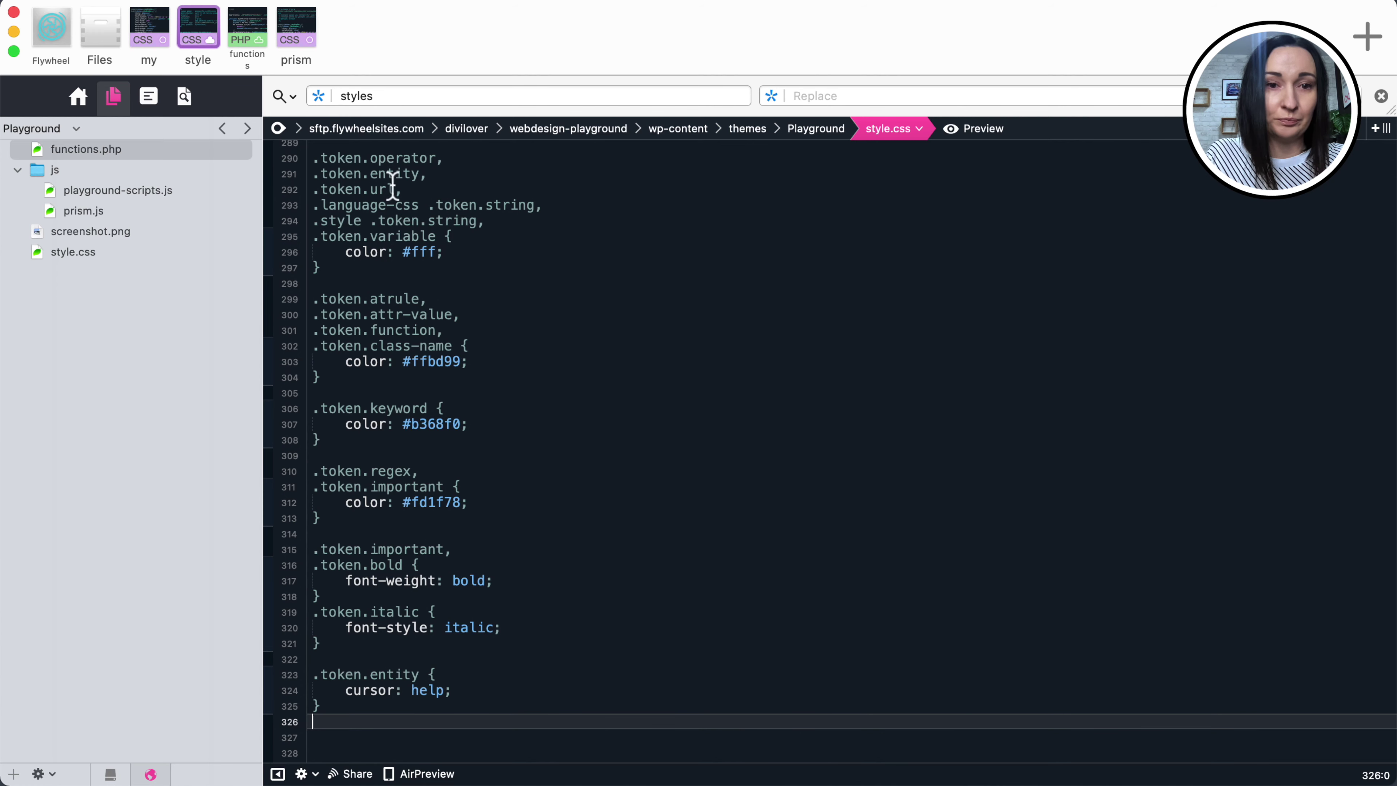
Raise the theme version in the style.css header to 1.0.13 and save the file.
scroll(530, 324, up, 20)
click(491, 230)
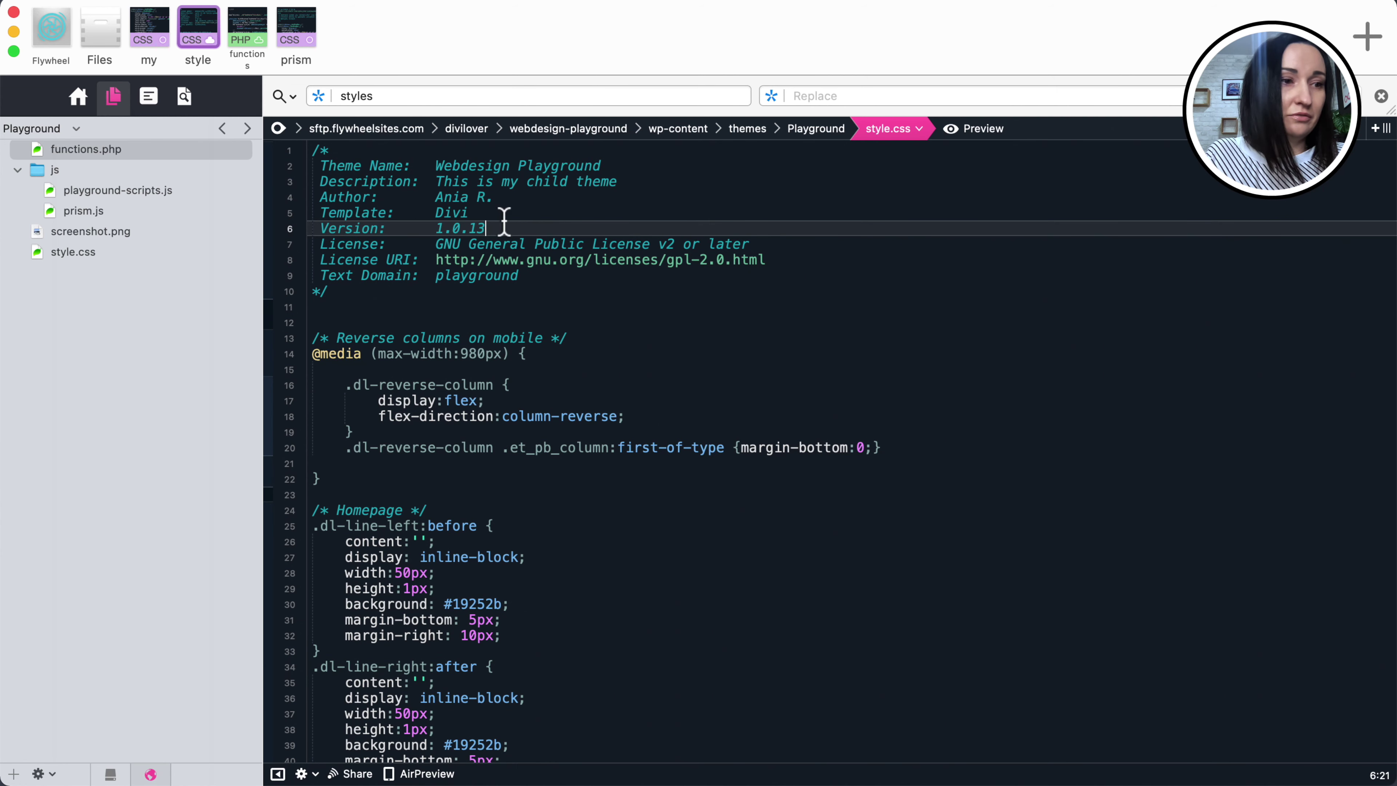
key(super+s)
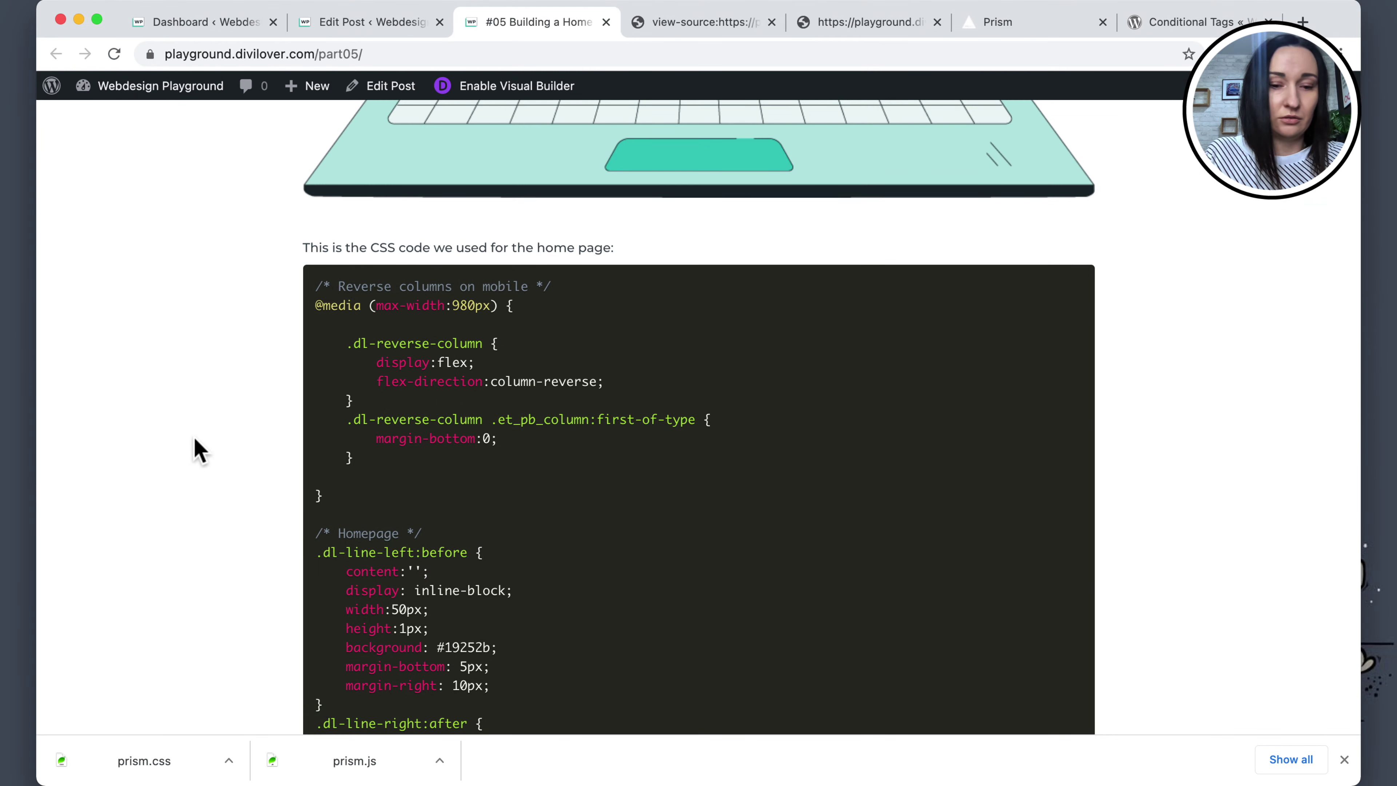
Reload the live #05 post and scroll through its CSS code block to check the new colours.
key(super+r)
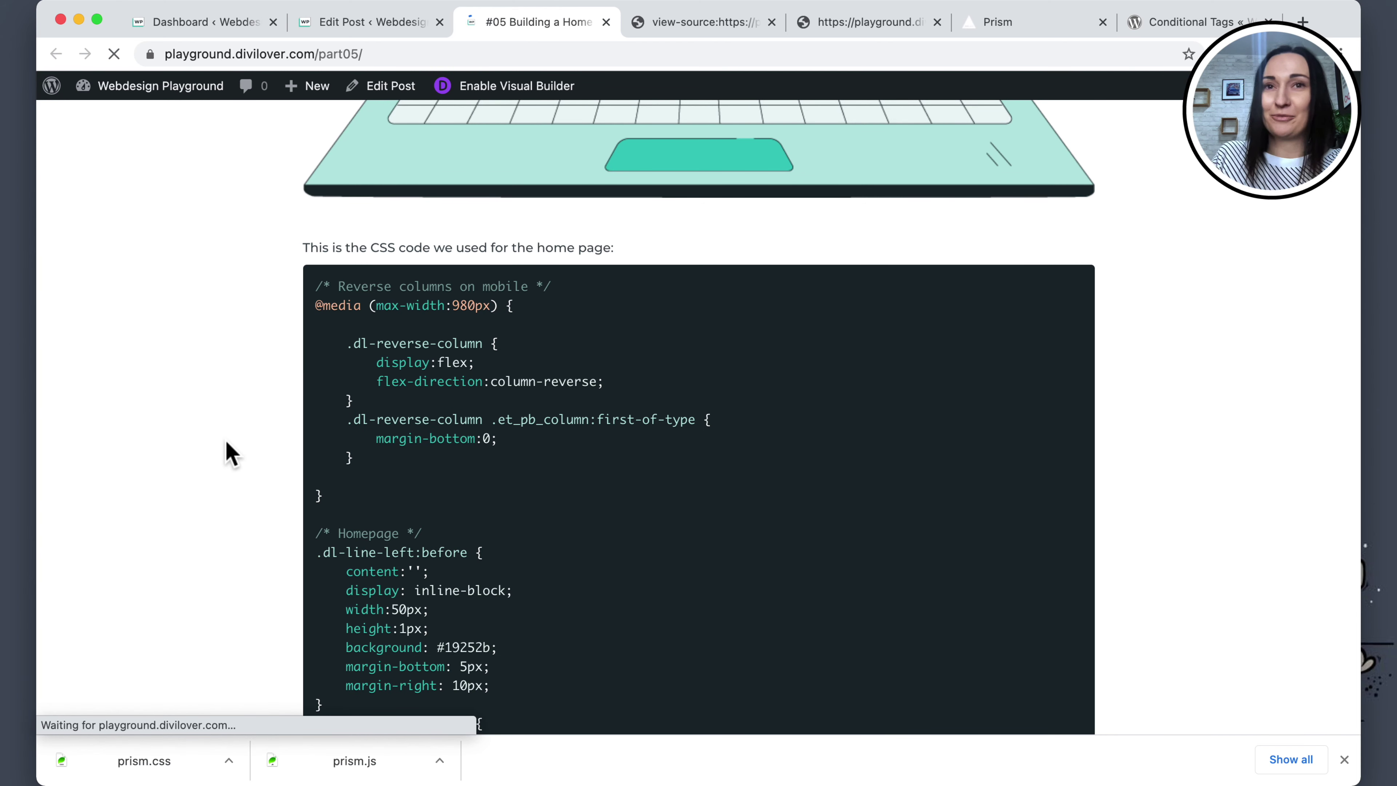
scroll(230, 454, down, 10)
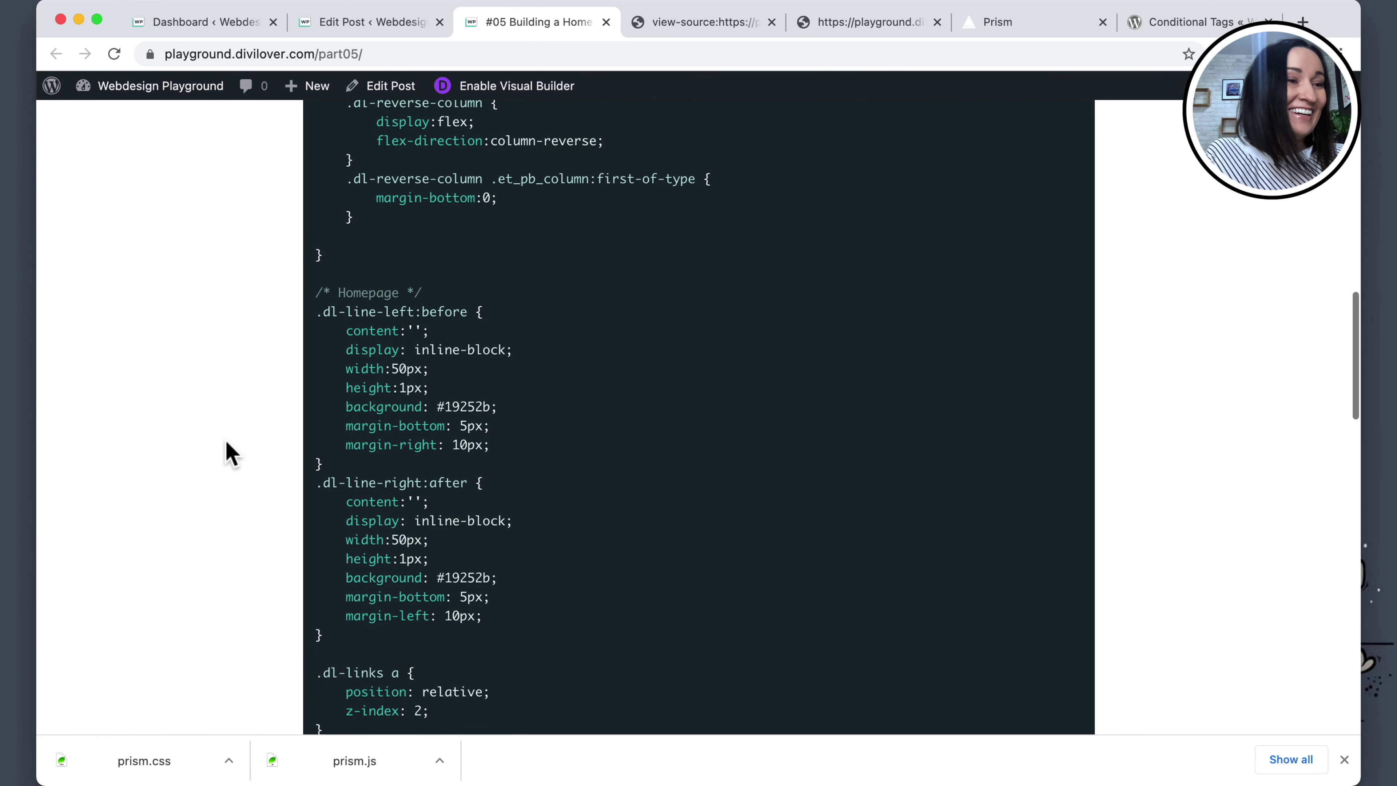
scroll(230, 454, down, 2)
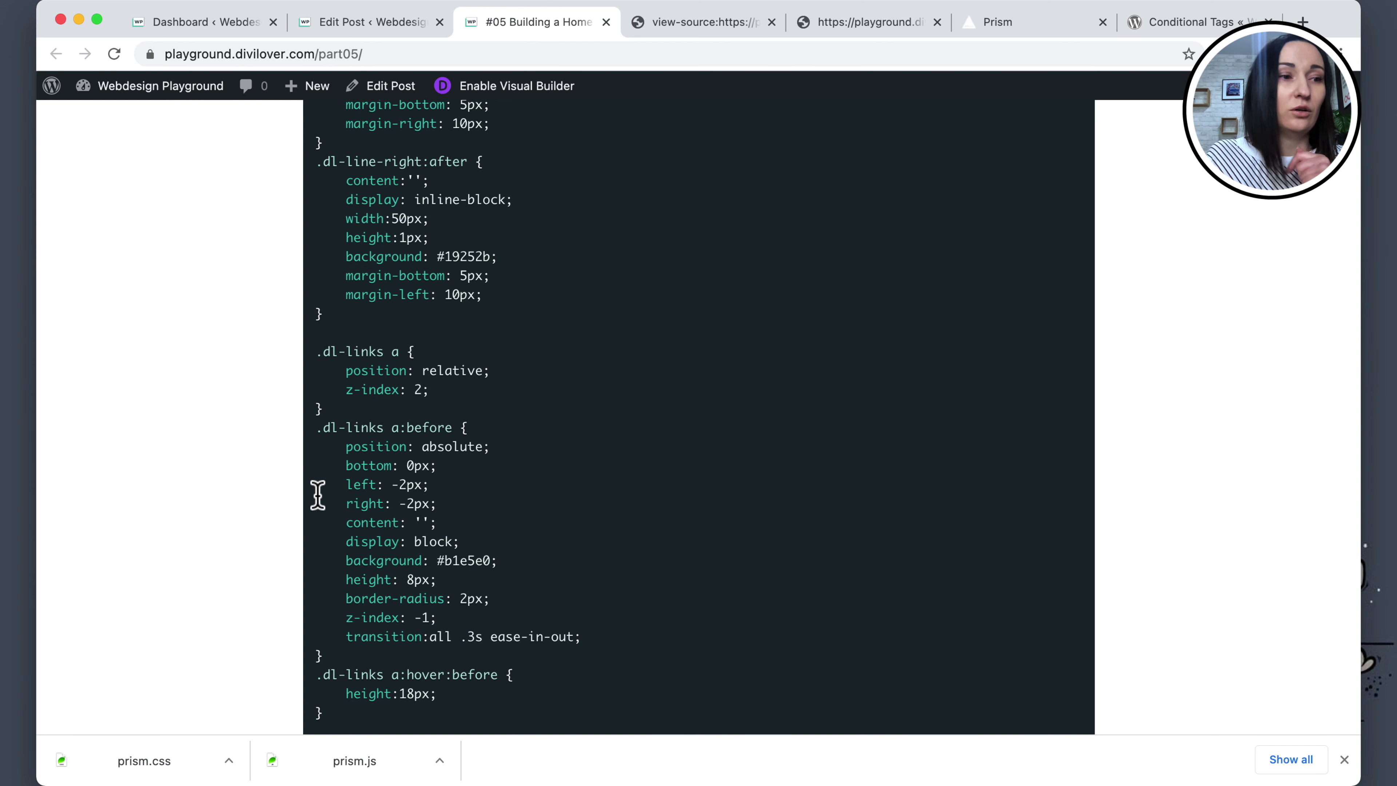
scroll(318, 495, down, 1)
scroll(286, 487, up, 15)
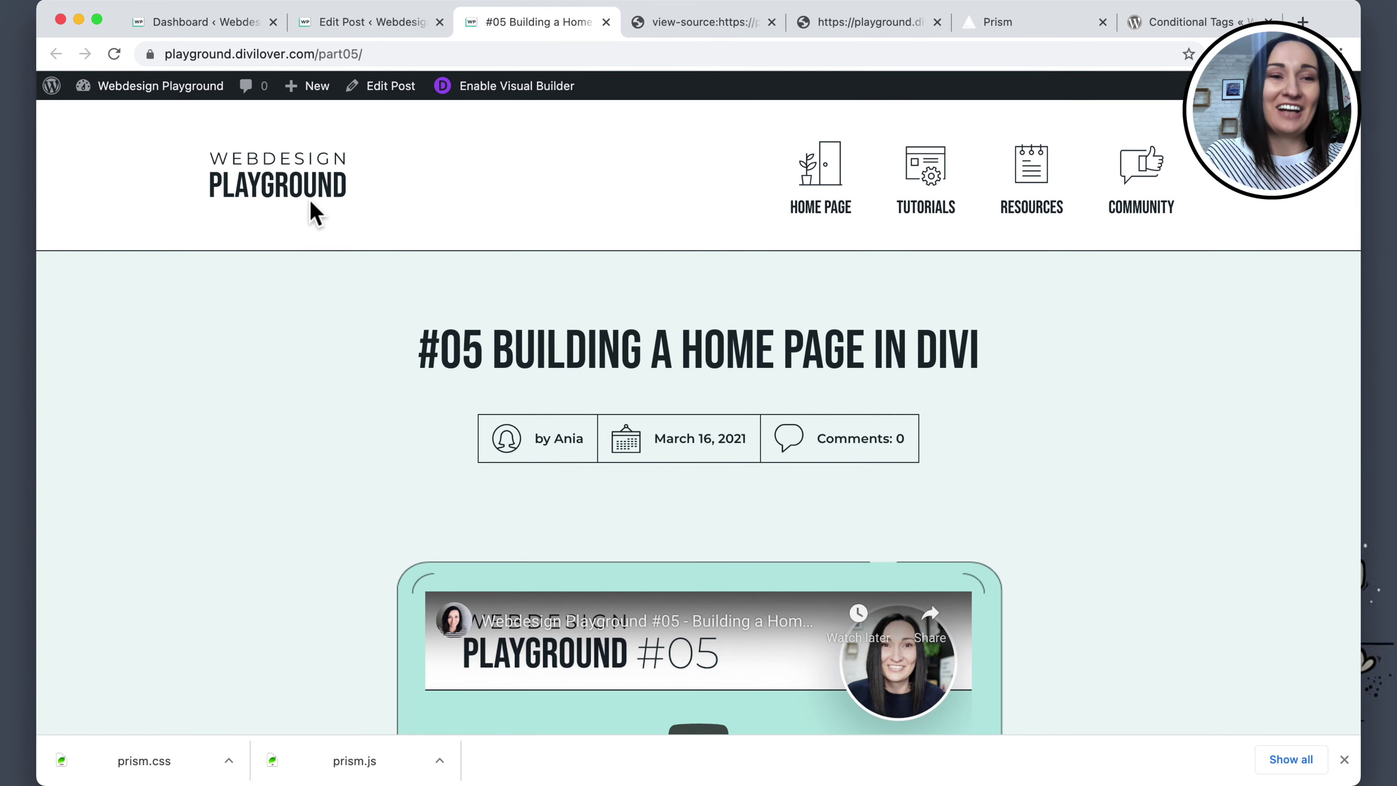
Refresh the live homepage, resize the browser window wider, and enable the Visual Builder.
key(super+r)
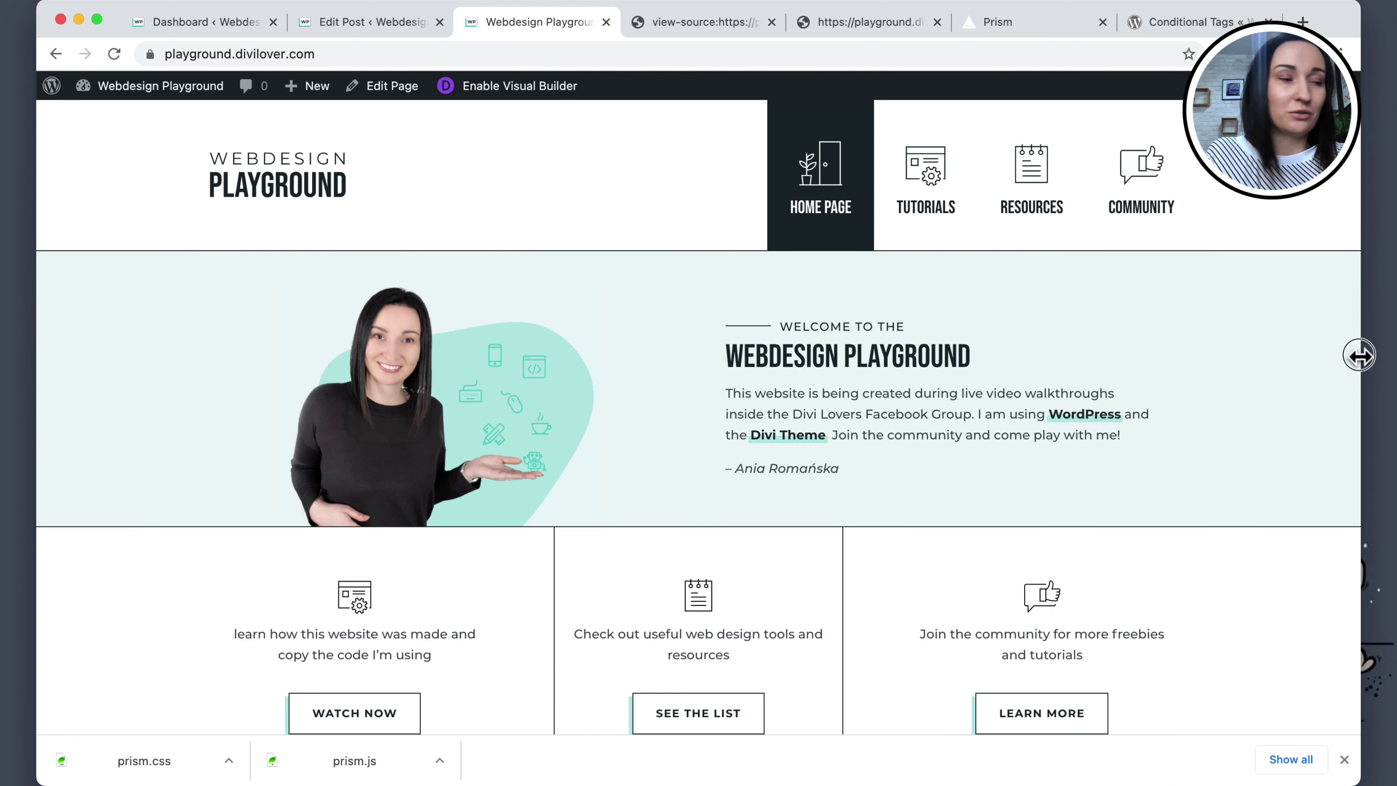
drag(1358, 355, 1216, 355)
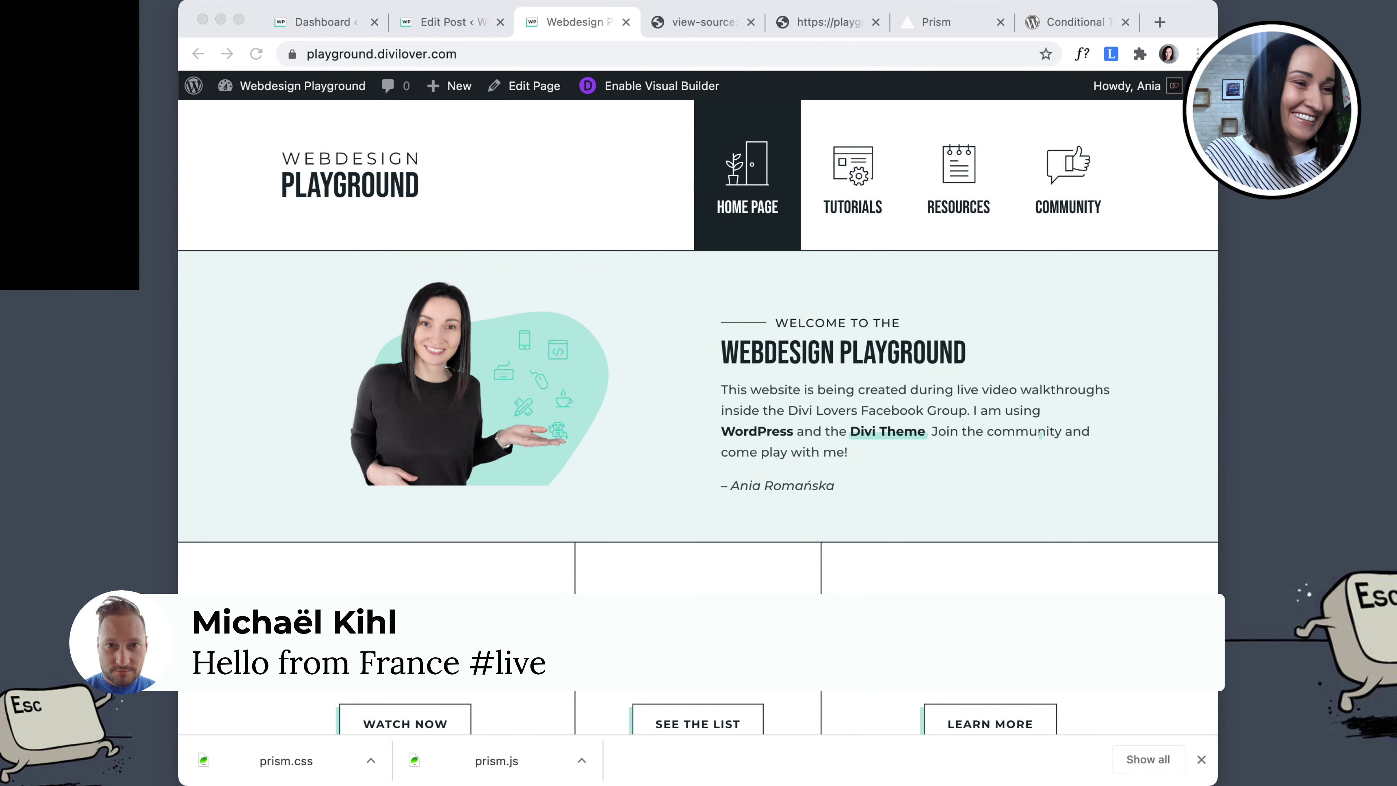
click(697, 536)
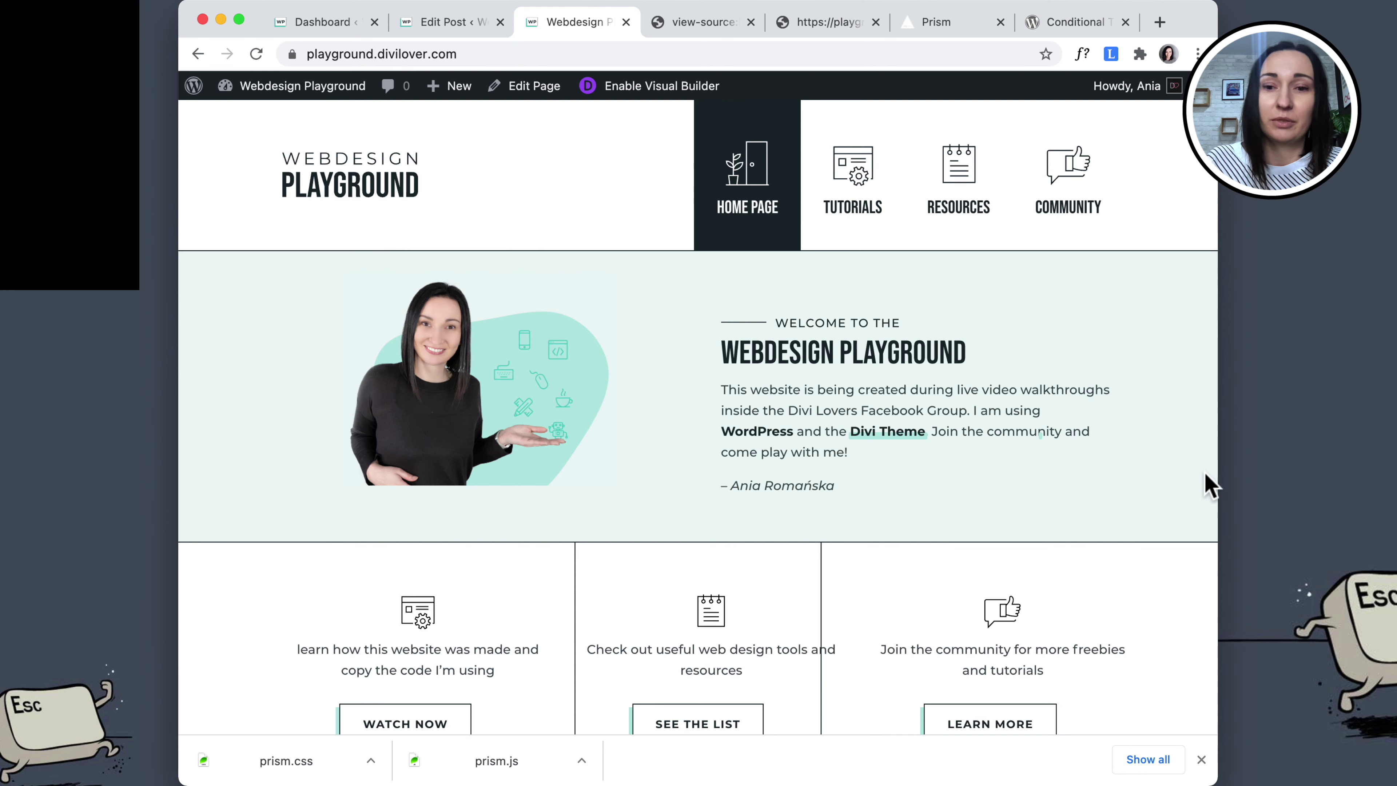
drag(1216, 475, 1304, 478)
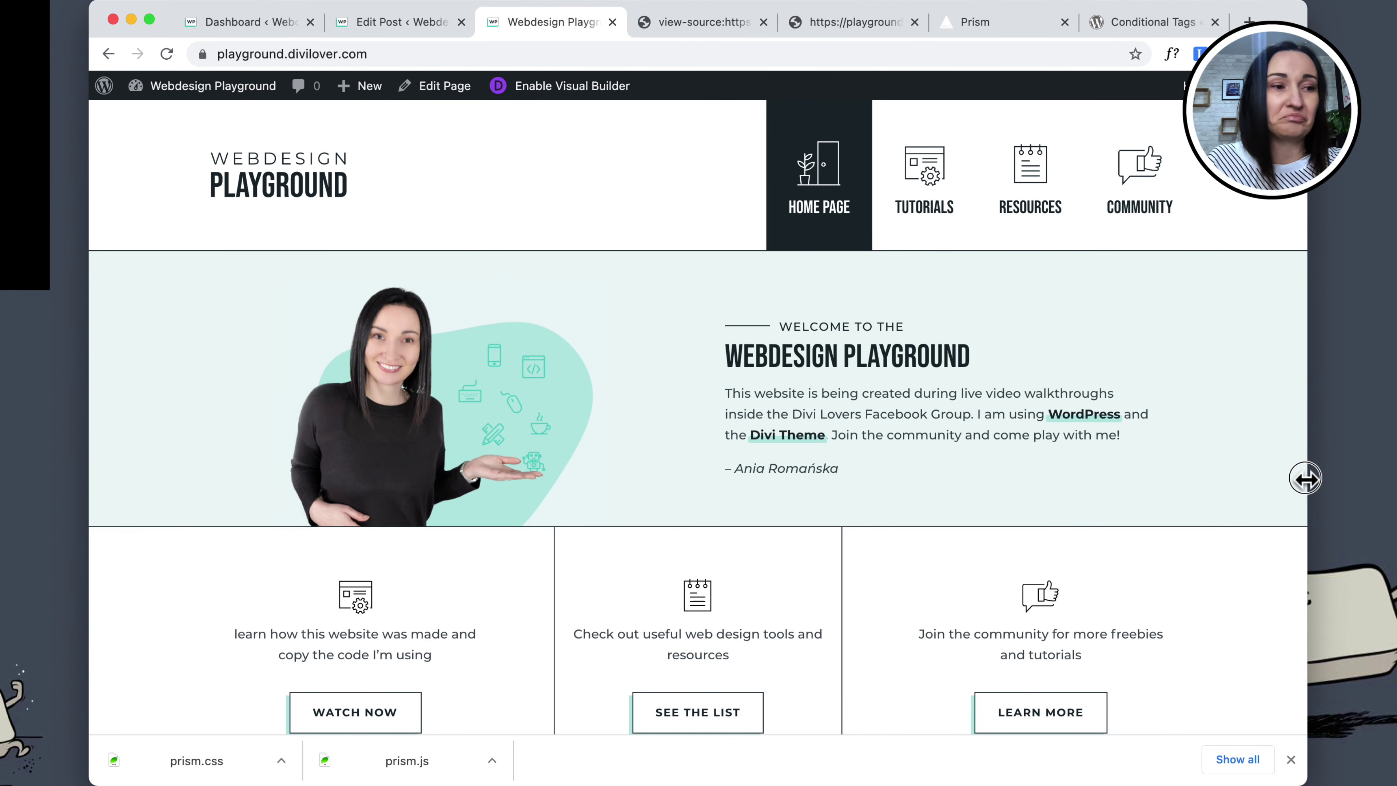
drag(1305, 478, 1359, 476)
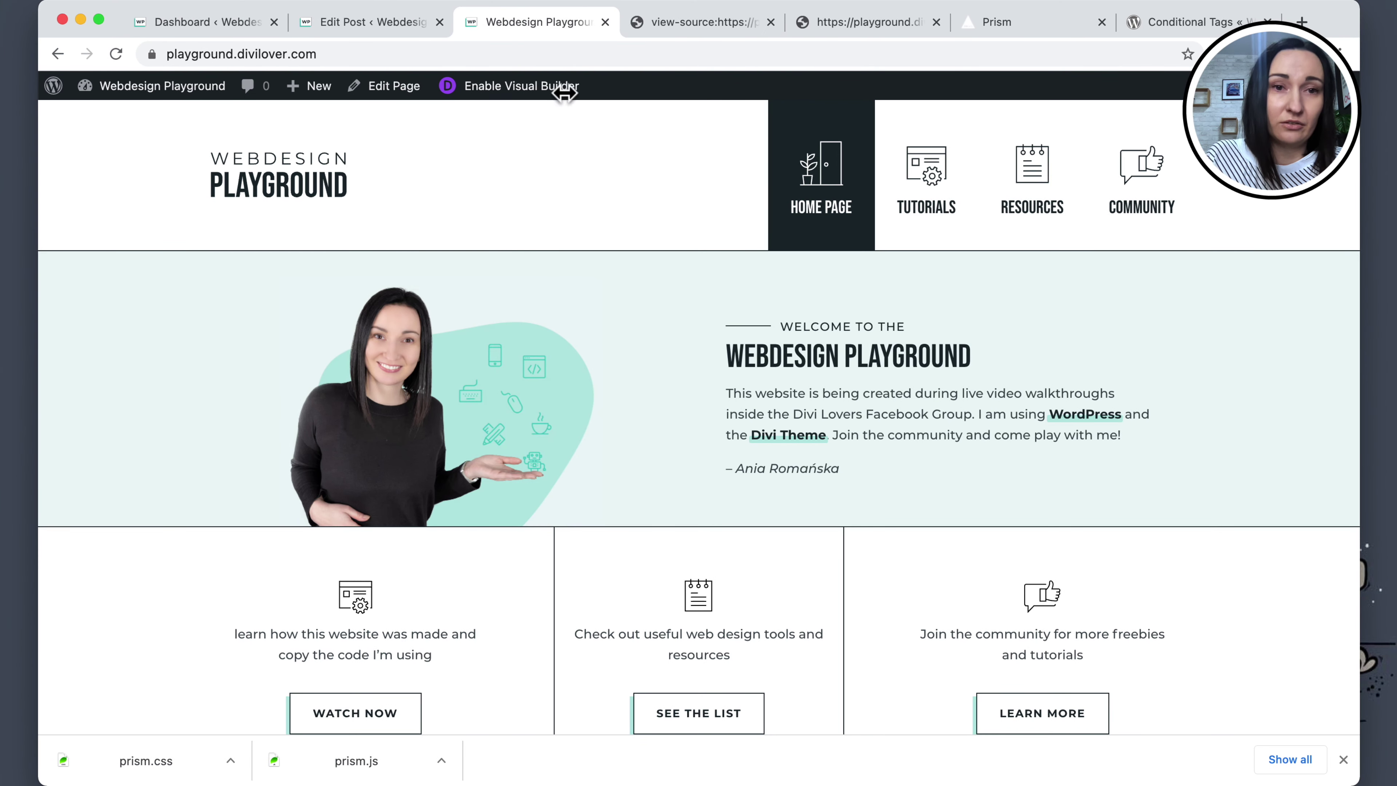
click(511, 104)
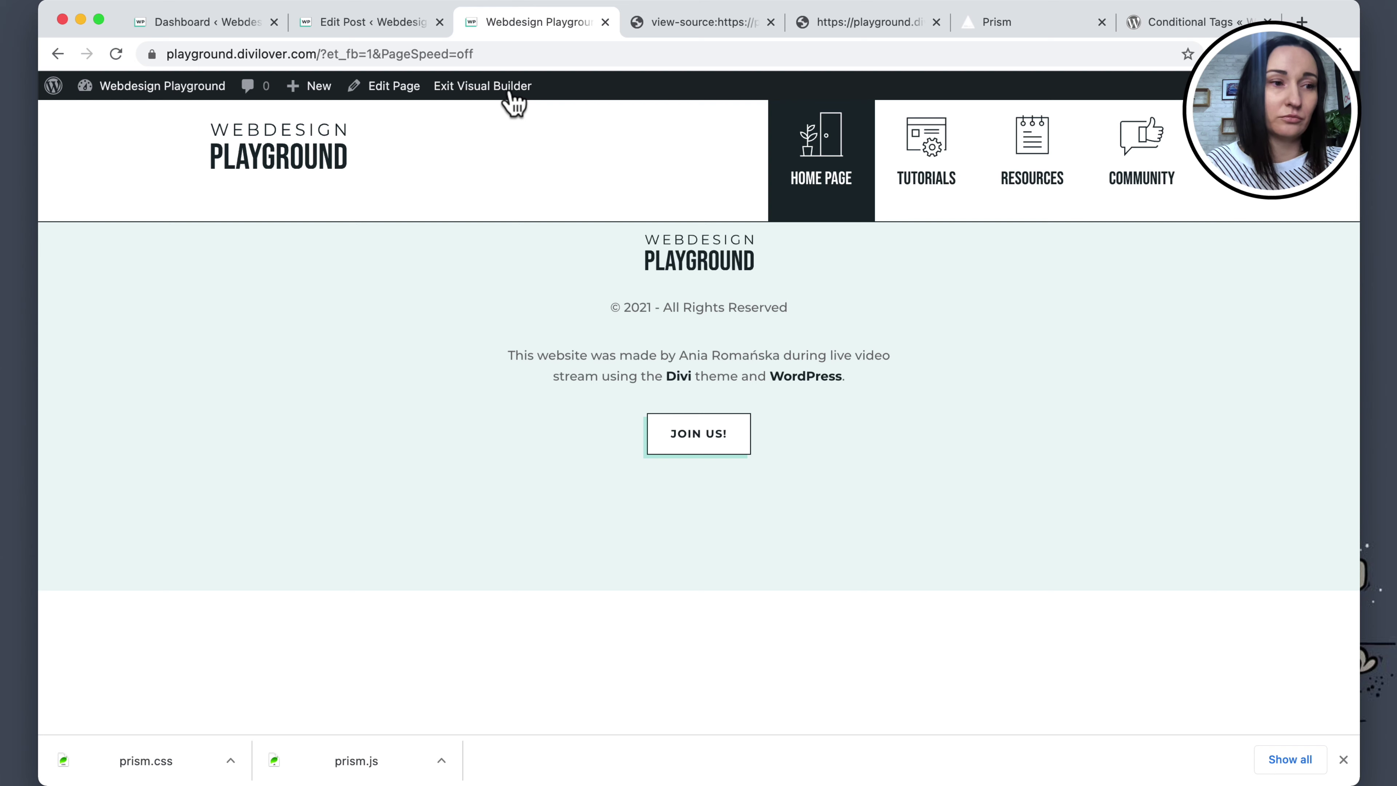
Set the hero portrait image's desktop Max Width to 100% under Design > Sizing.
mouse_move(480, 458)
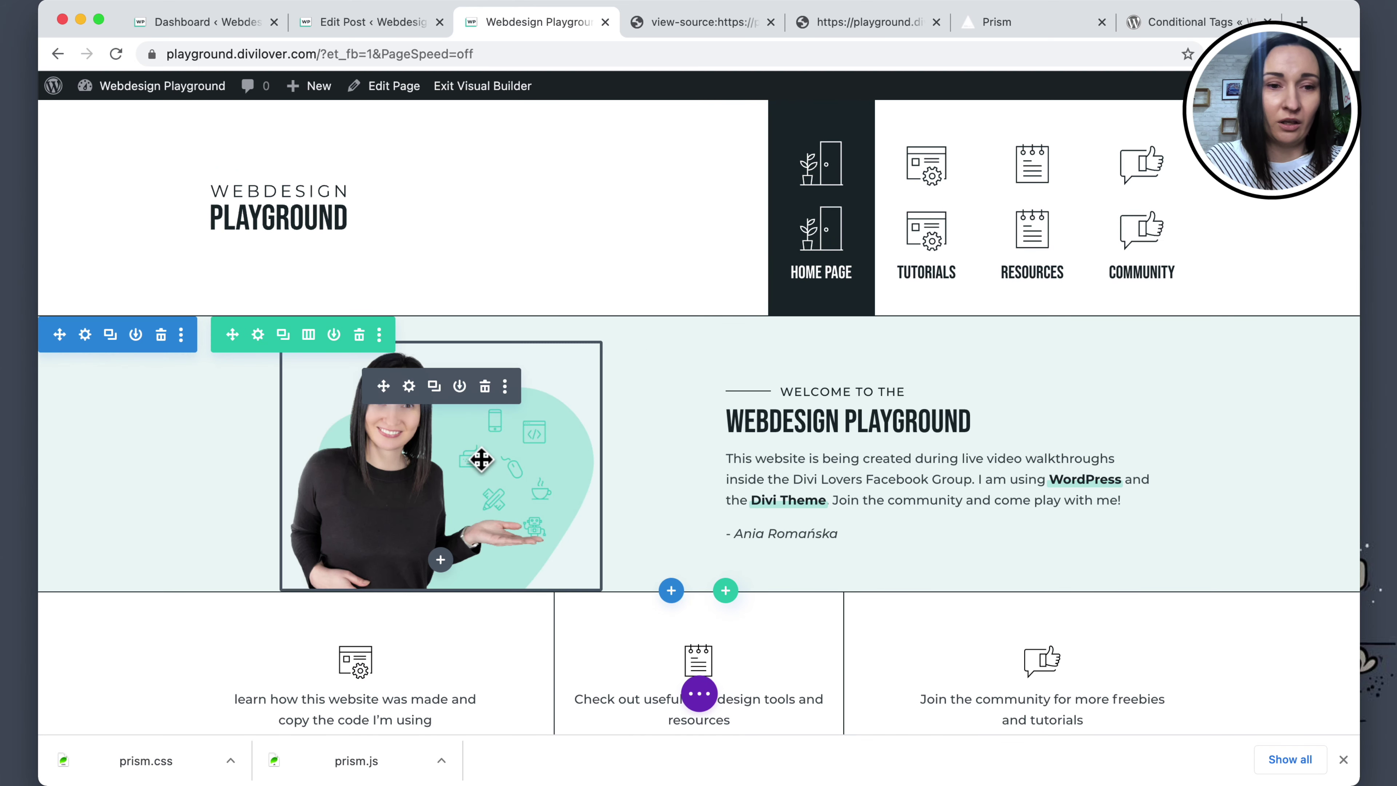
click(408, 399)
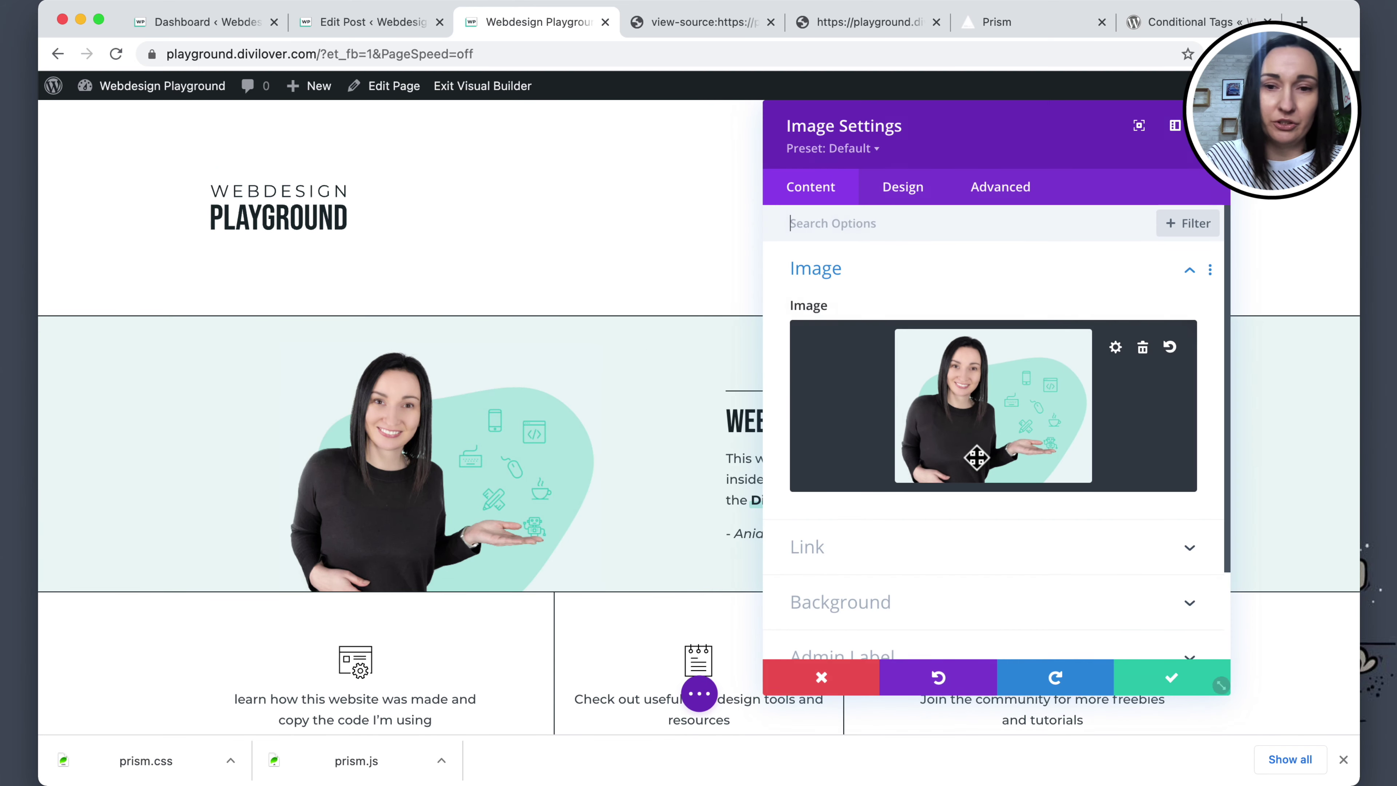
click(910, 190)
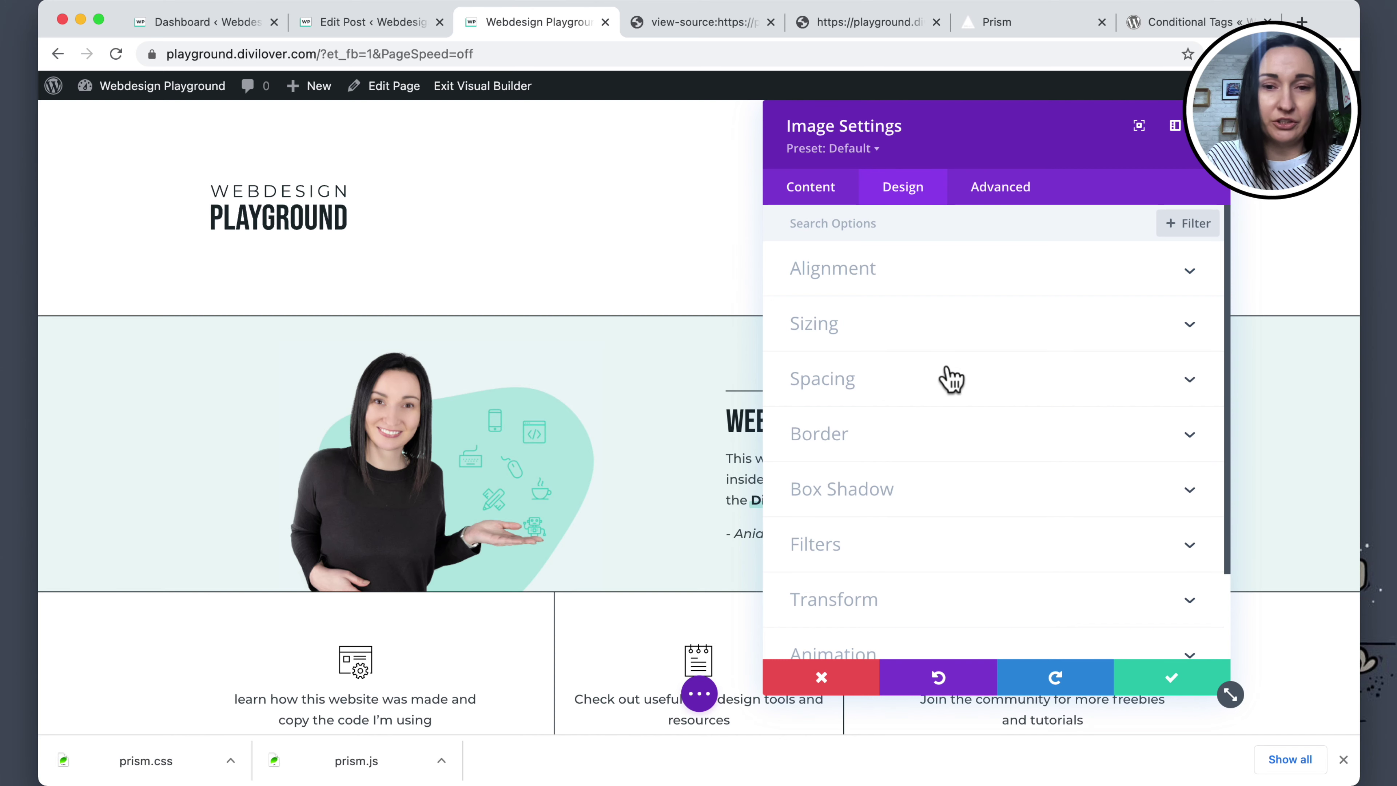
click(896, 325)
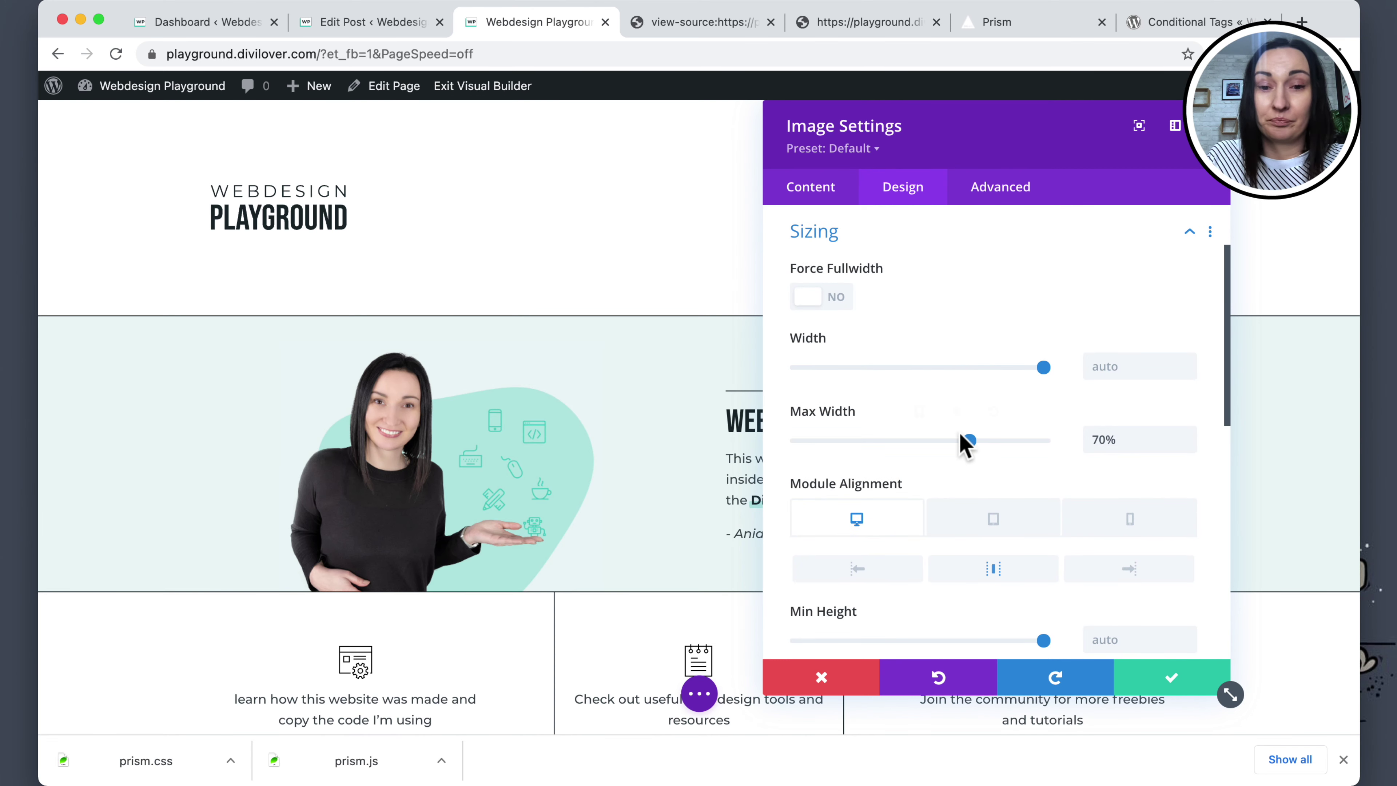
scroll(963, 440, down, 1)
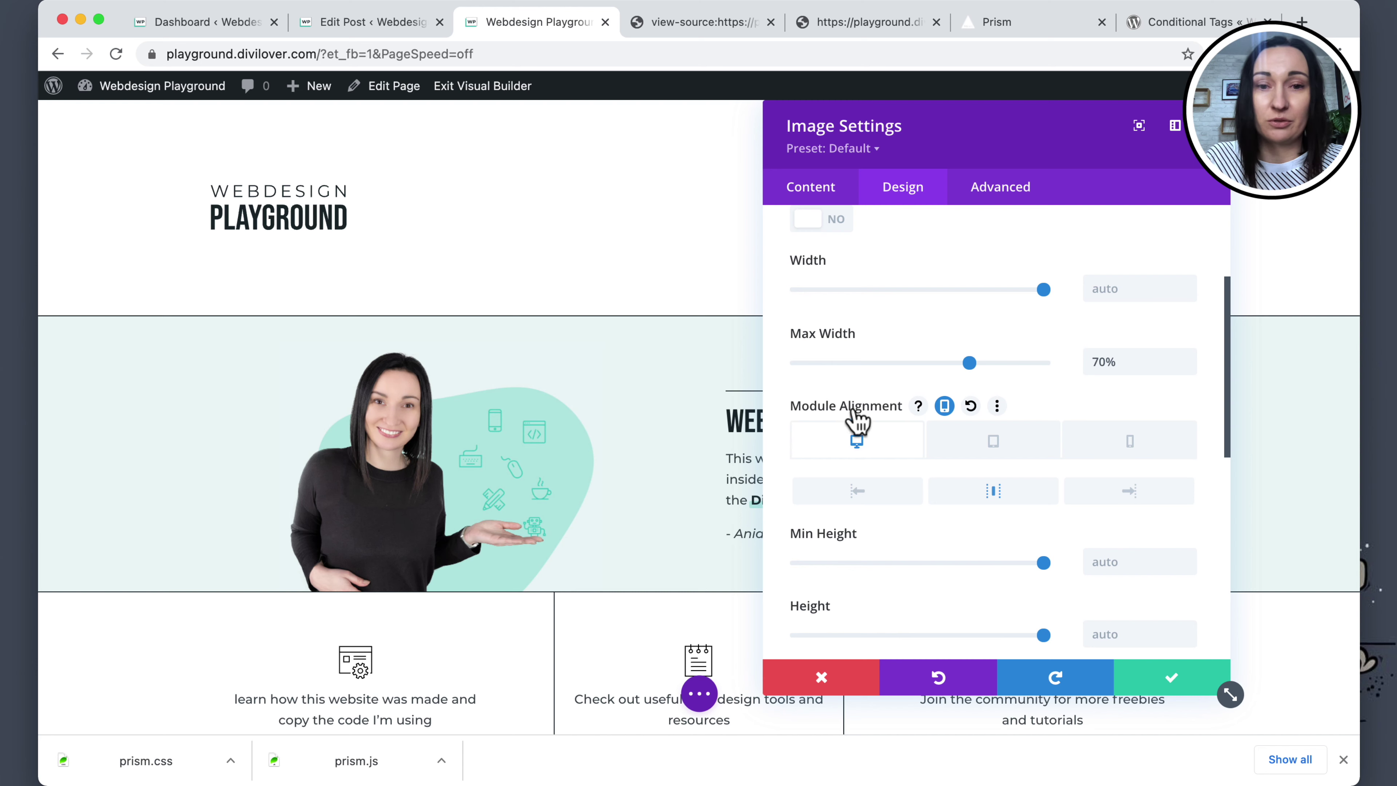
drag(1117, 362, 1069, 363)
text(100px)
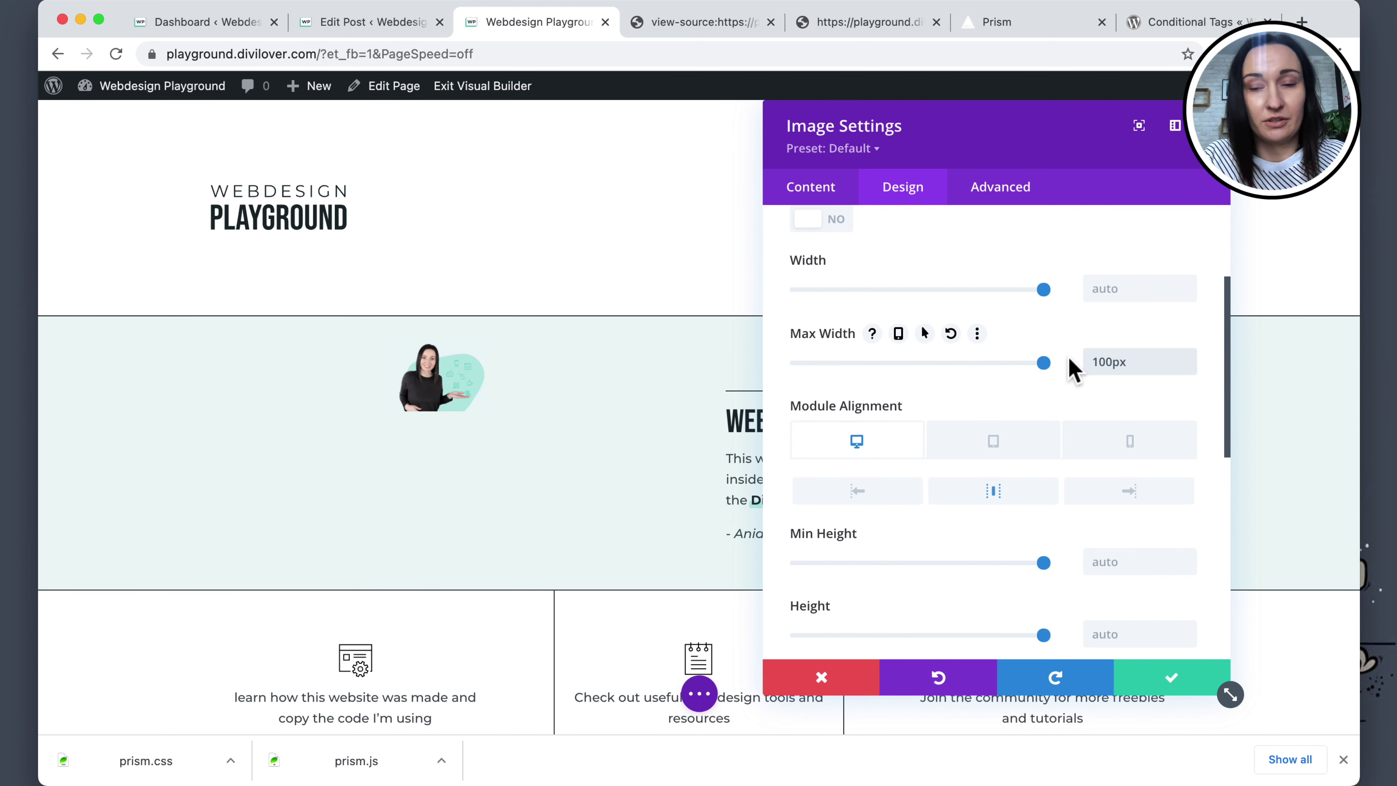
key(BackSpace)
text(%)
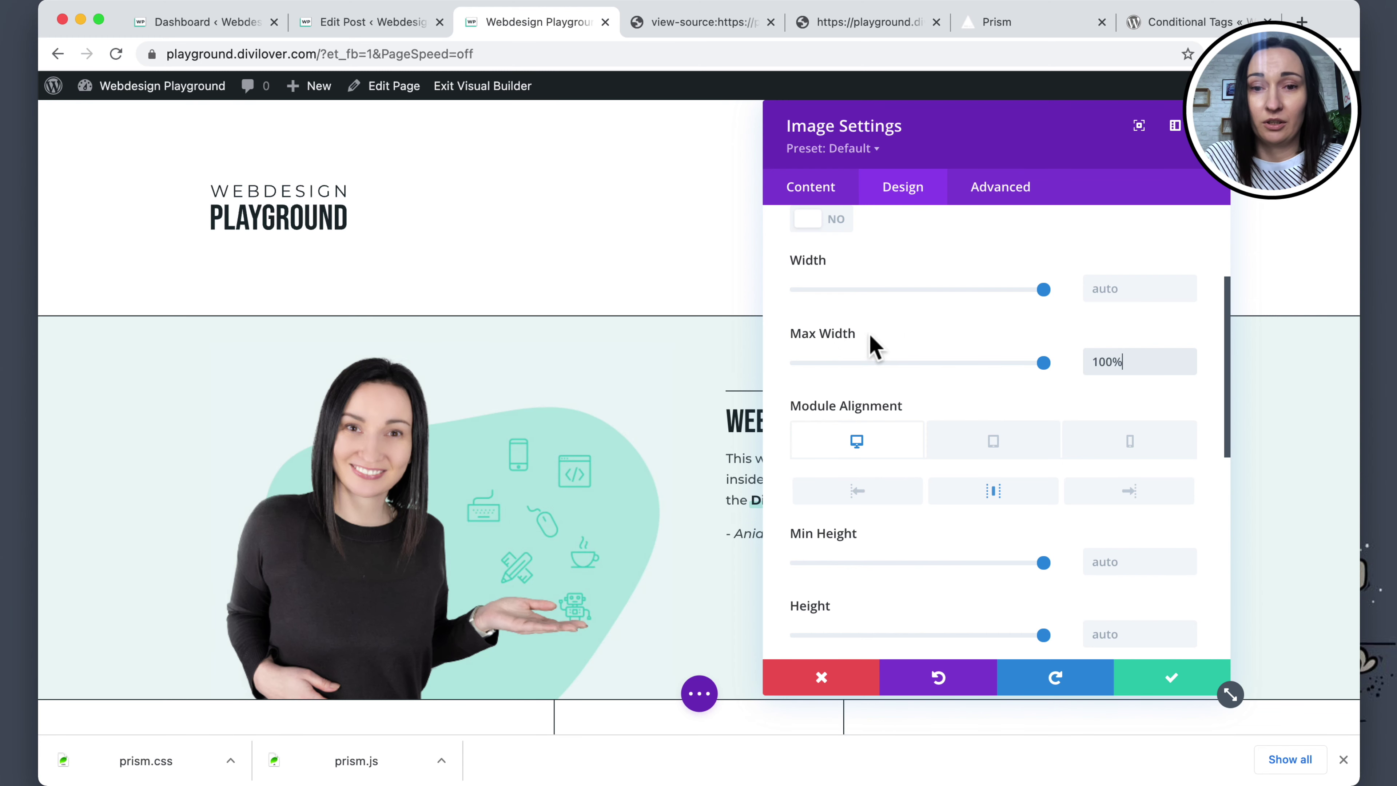
Give the image a tablet Max Width of 60% and left module alignment.
click(898, 334)
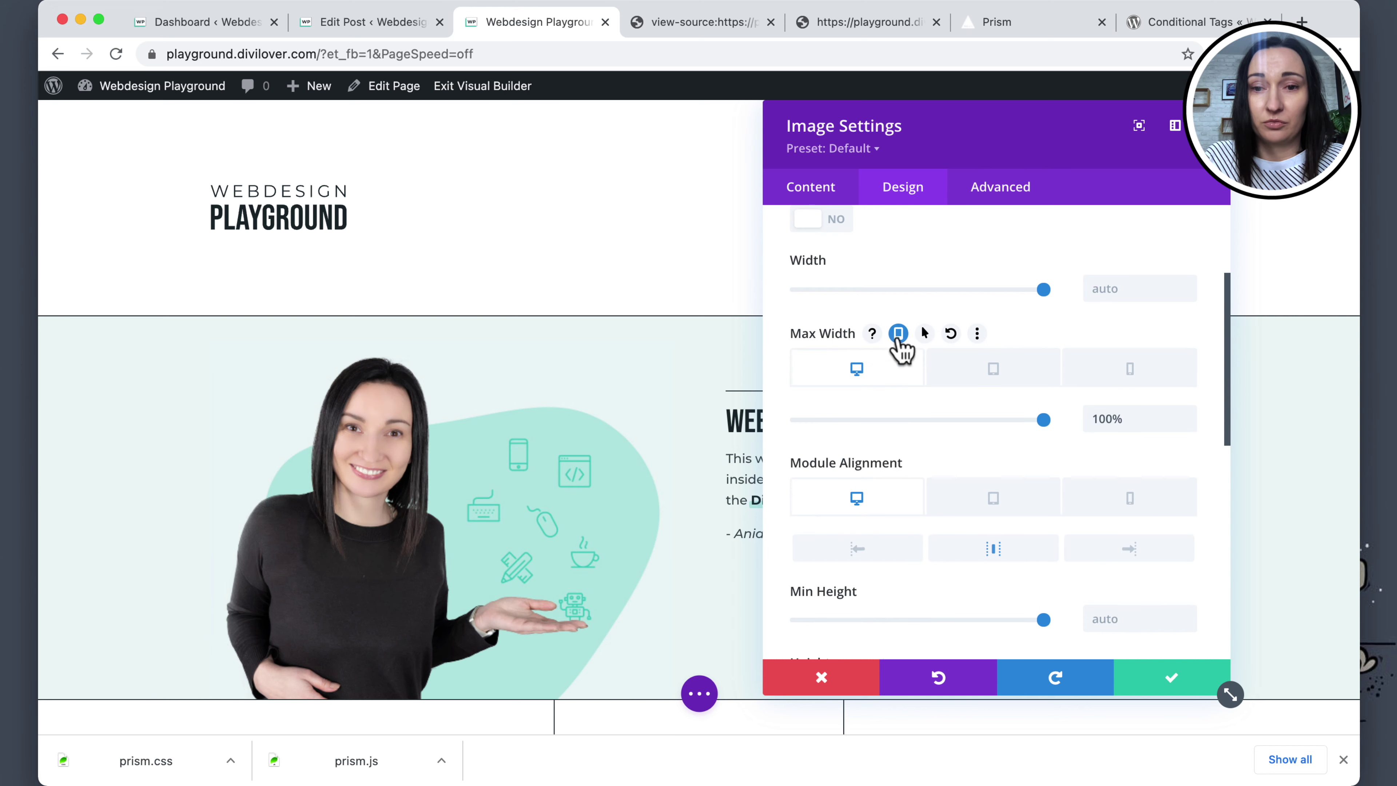
click(969, 376)
scroll(504, 530, down, 3)
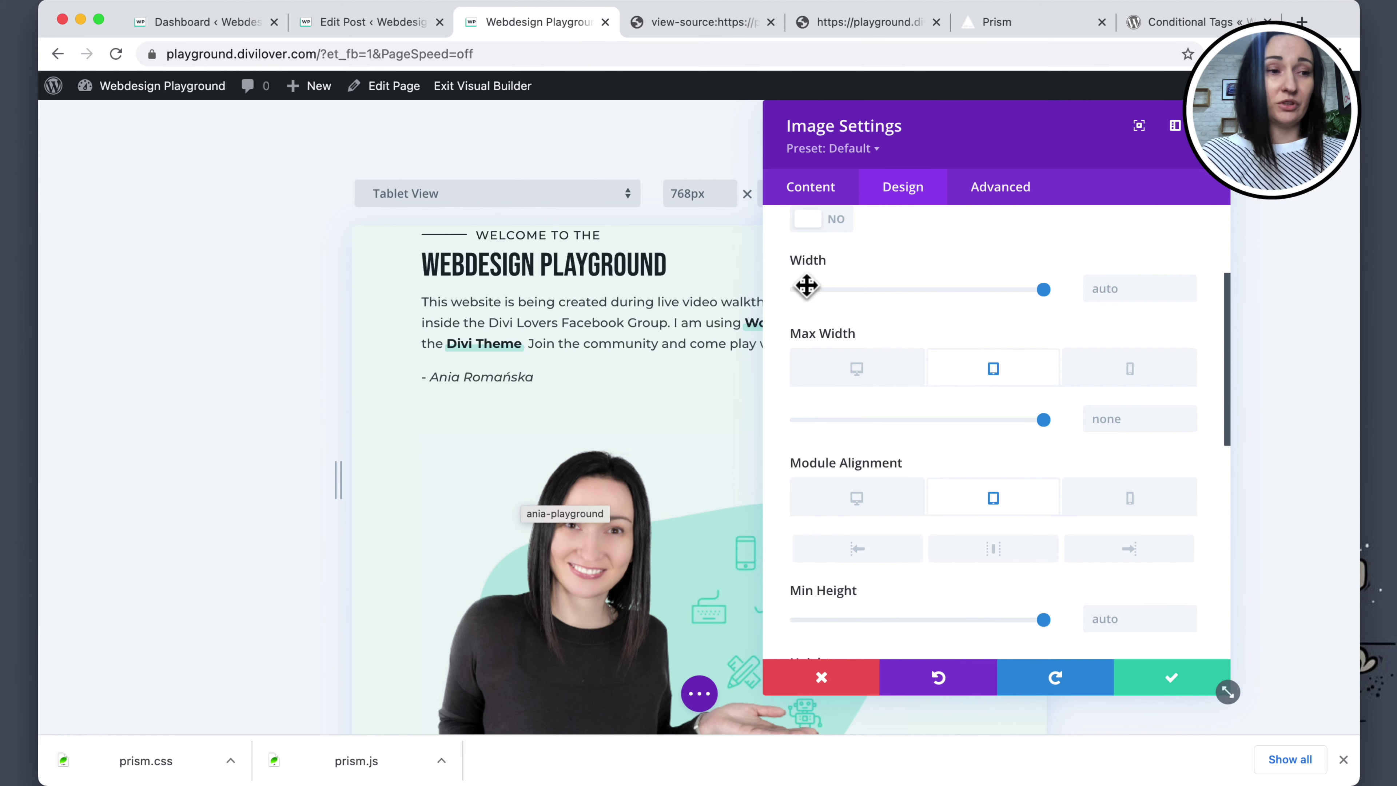
click(1113, 420)
text(70)
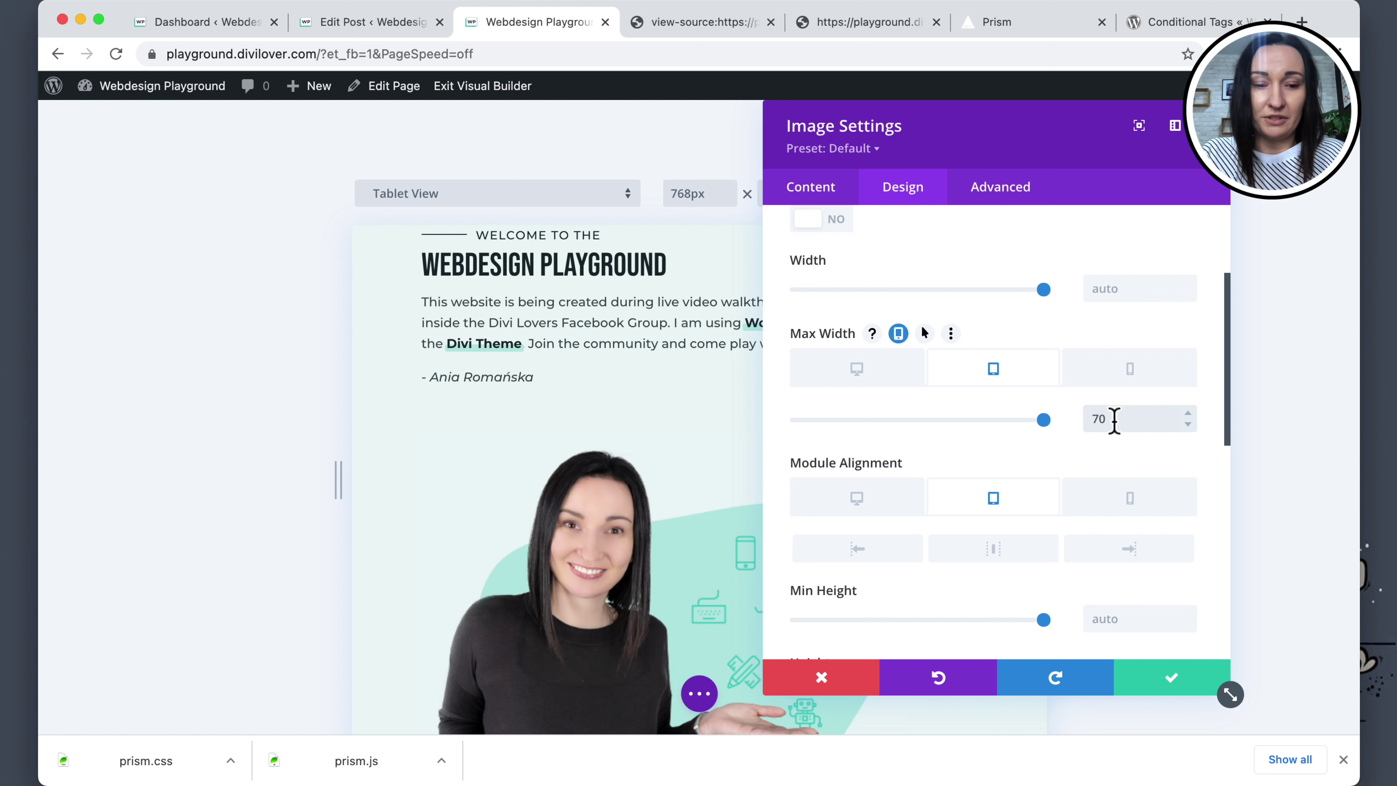
text(%)
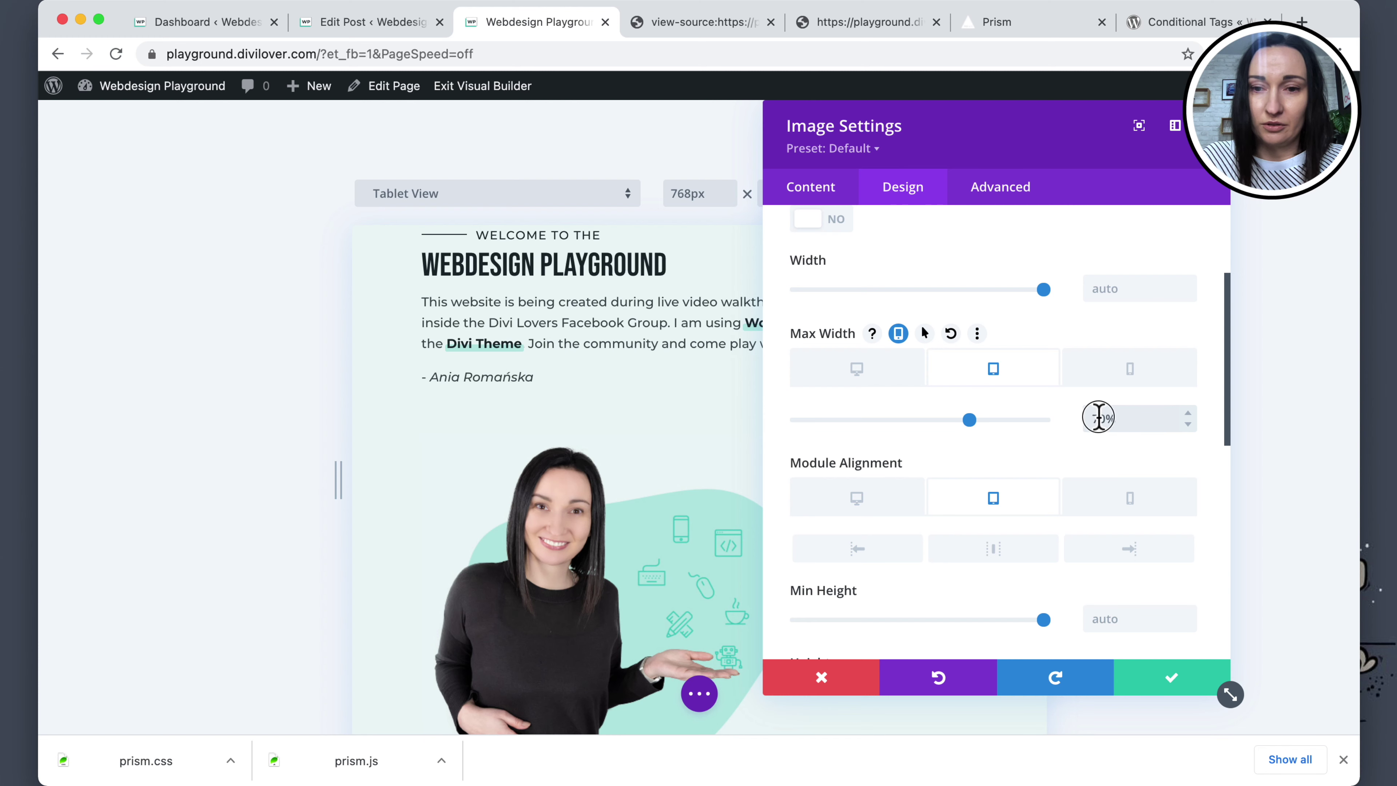
drag(1098, 420, 1084, 419)
text(6)
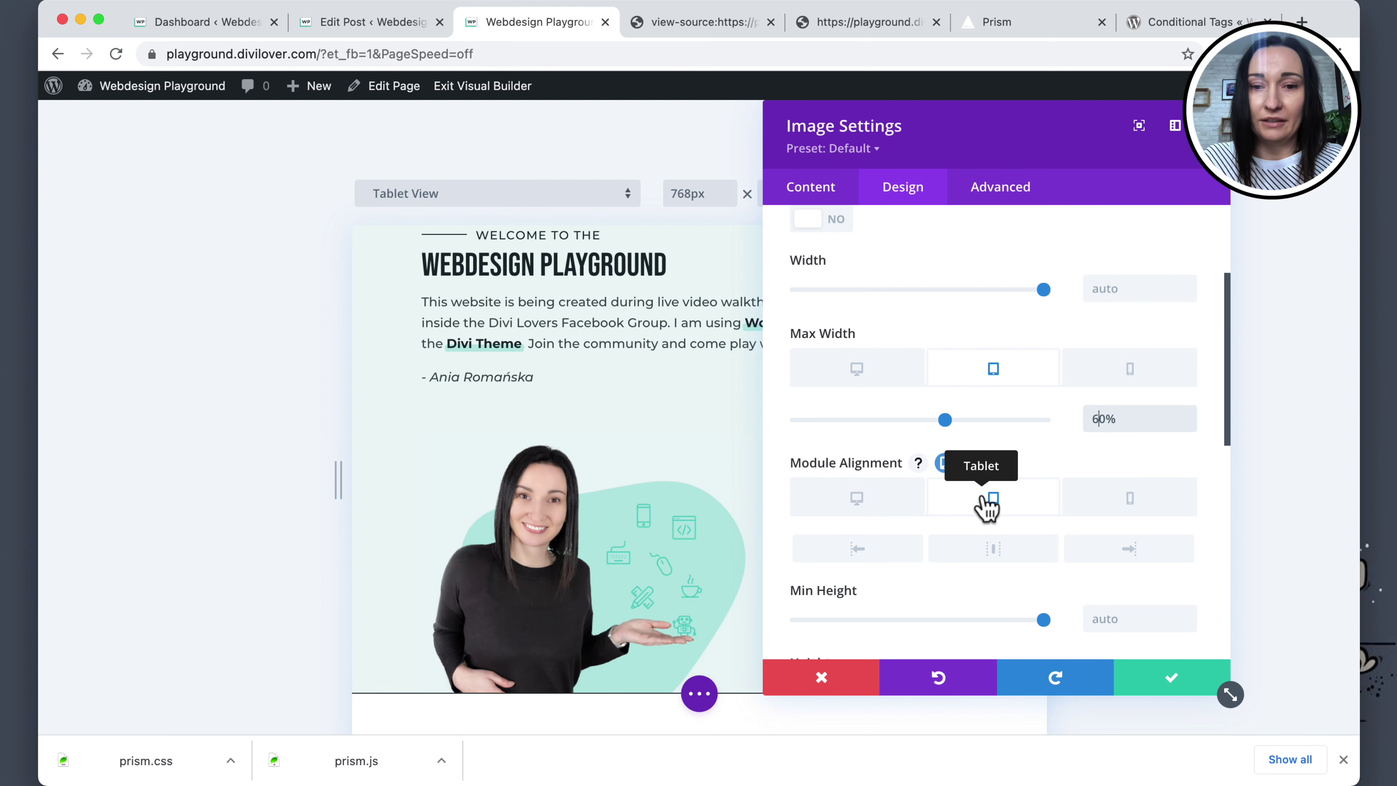
click(878, 557)
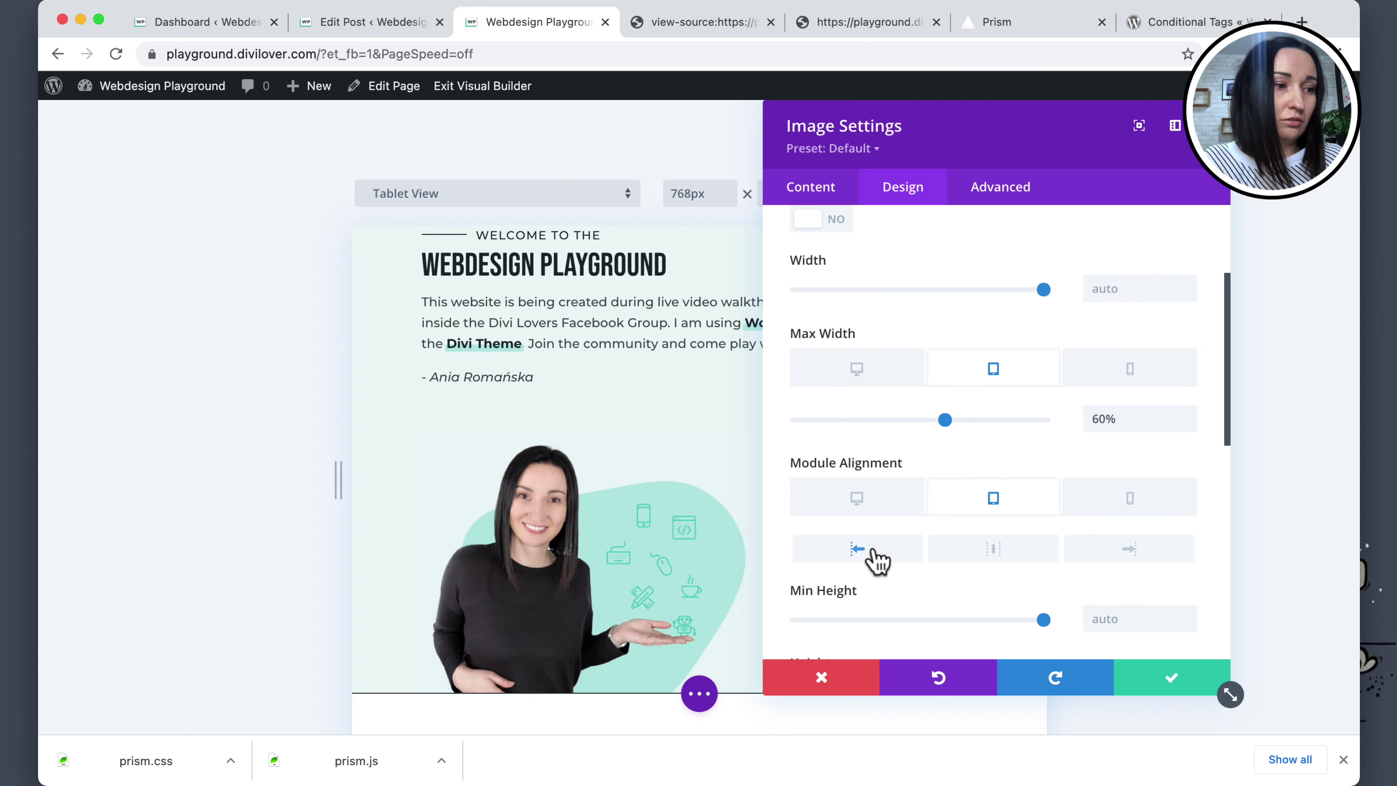
drag(953, 126, 982, 119)
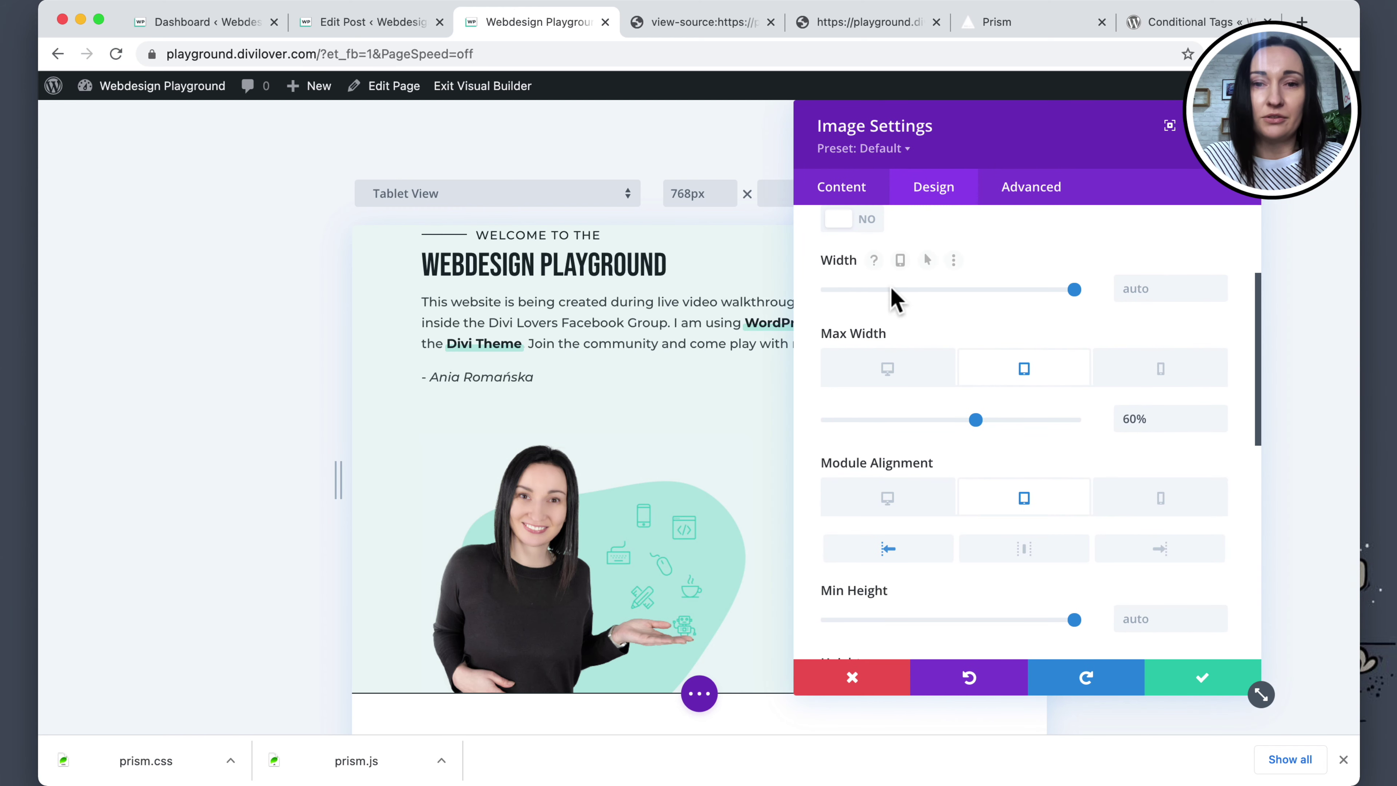
scroll(891, 286, up, 4)
click(867, 341)
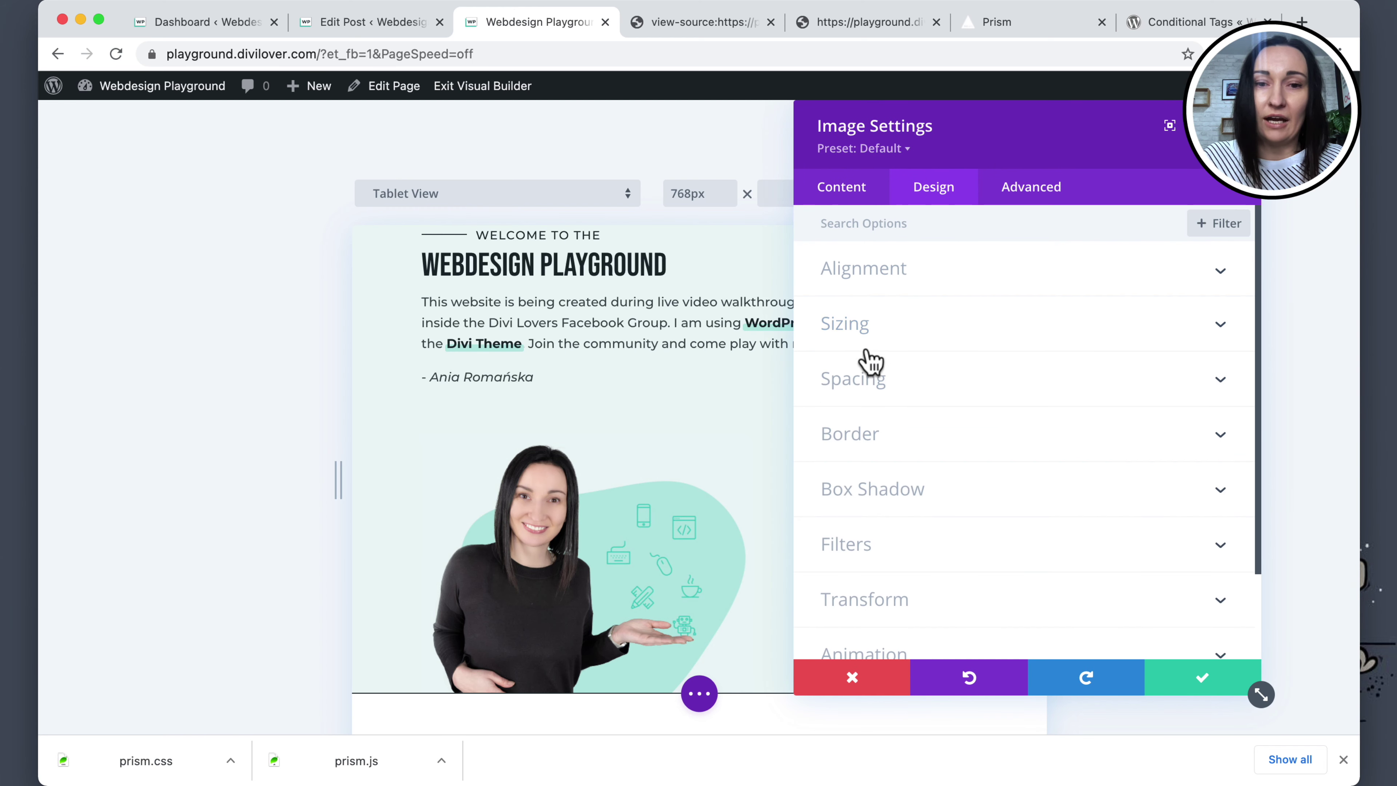
Set the hero image's desktop Padding Top to 80px and enable per-device padding values.
click(867, 374)
scroll(869, 386, down, 3)
click(845, 456)
text(80)
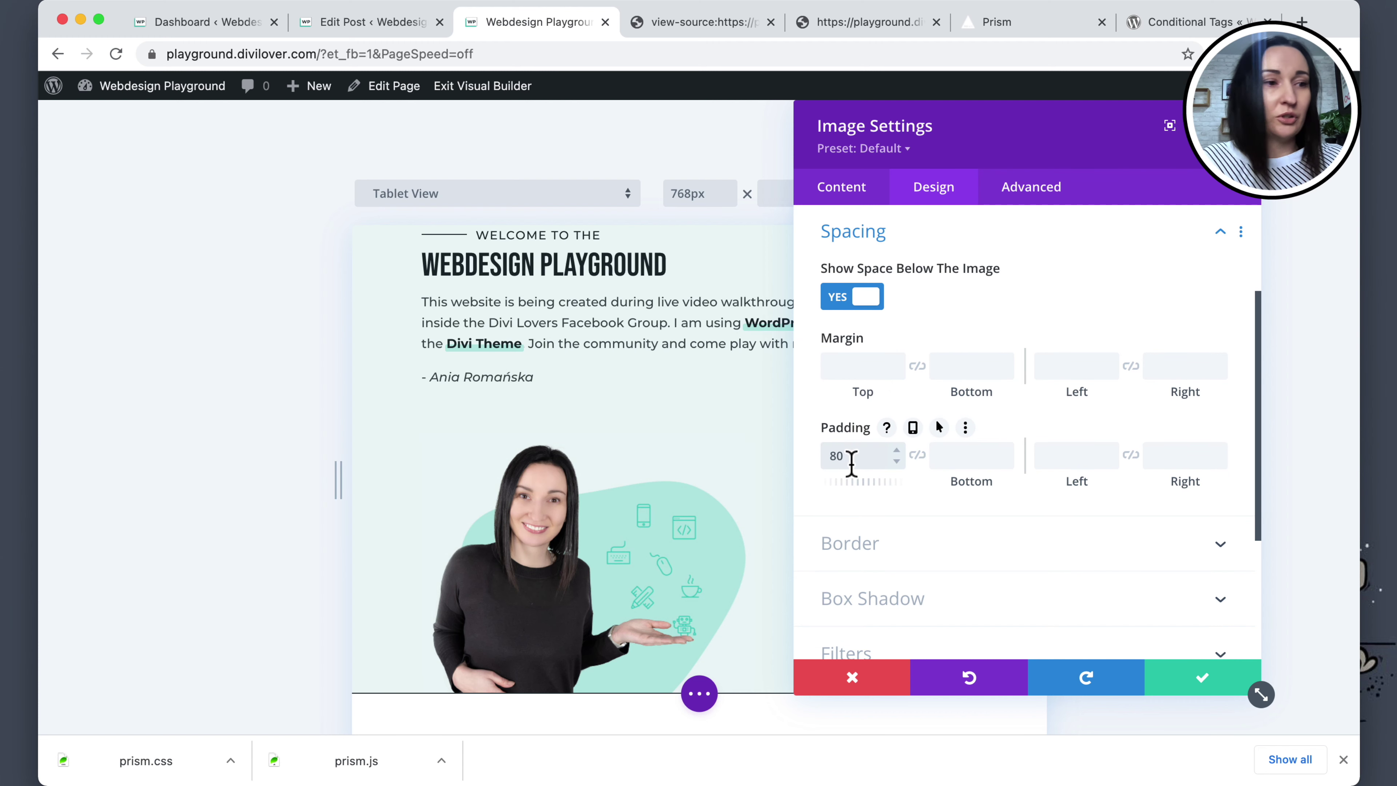
text(px)
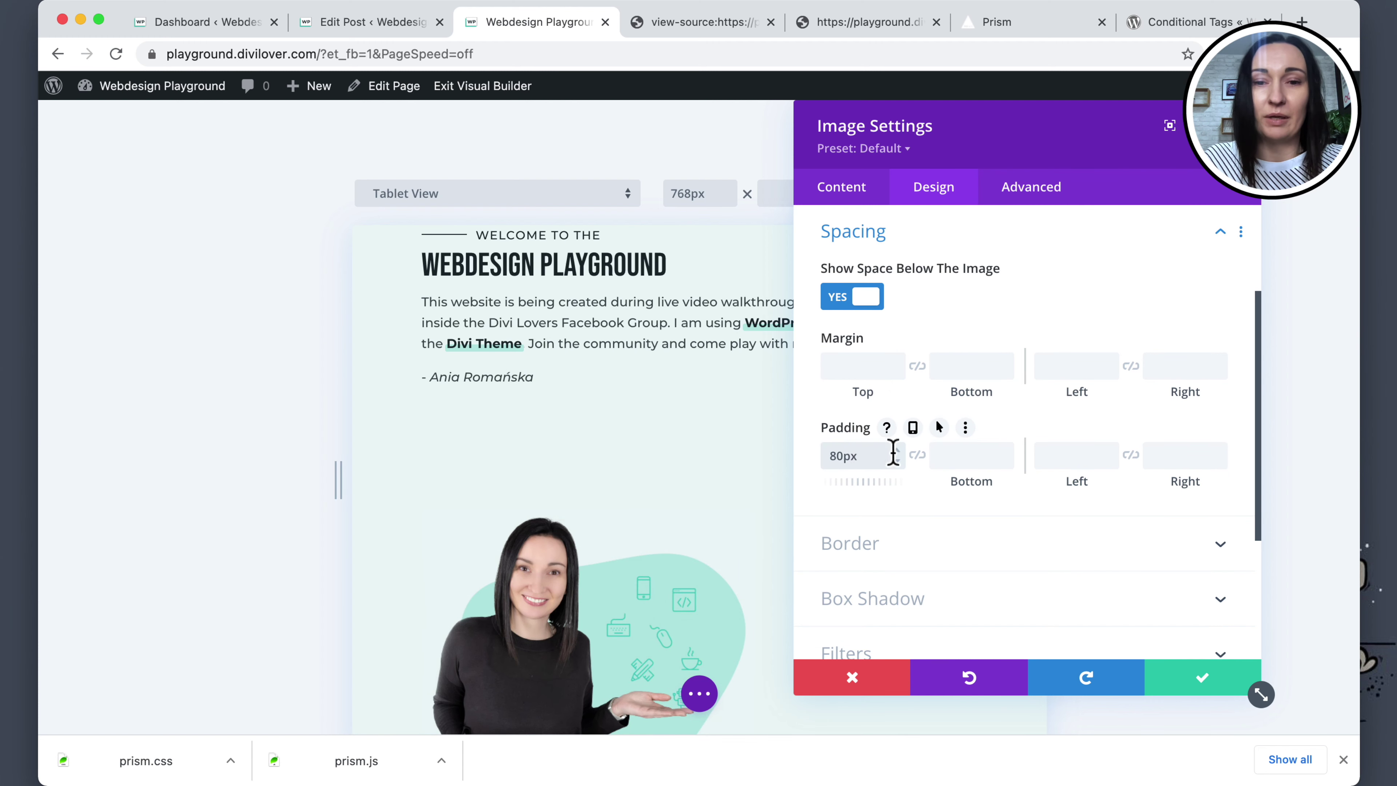
click(913, 427)
click(874, 467)
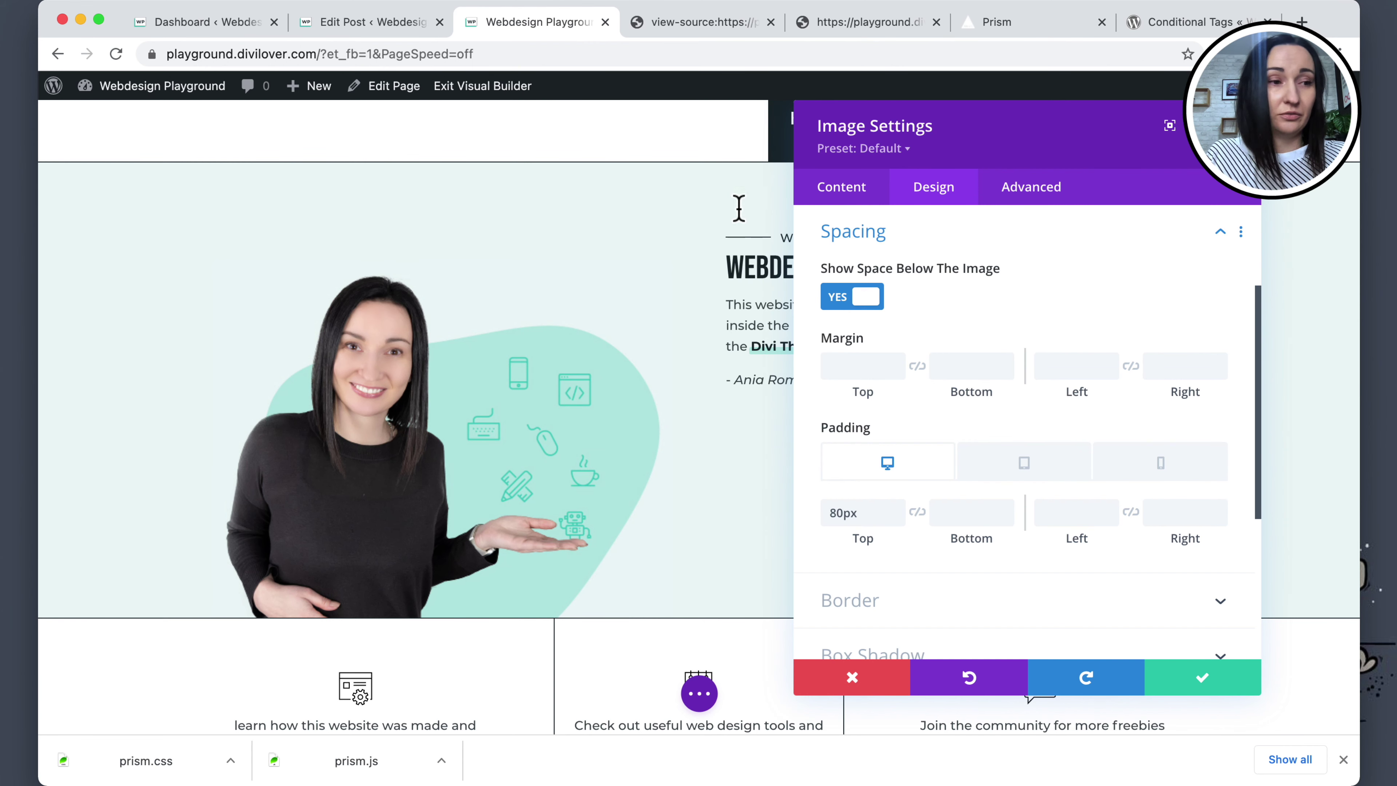
Set the tablet Padding Top to 20px, check phone view, and save the image settings.
mouse_move(854, 514)
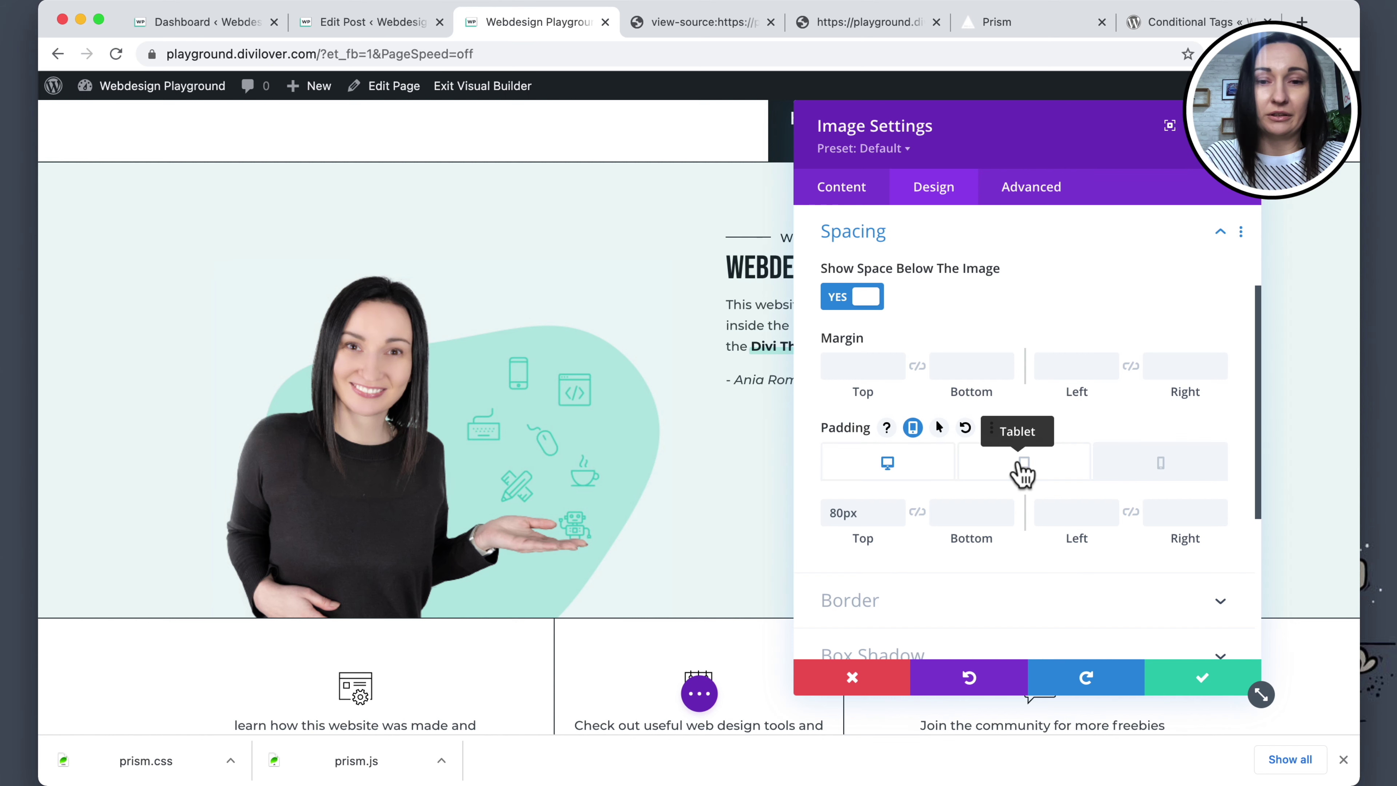
click(1022, 475)
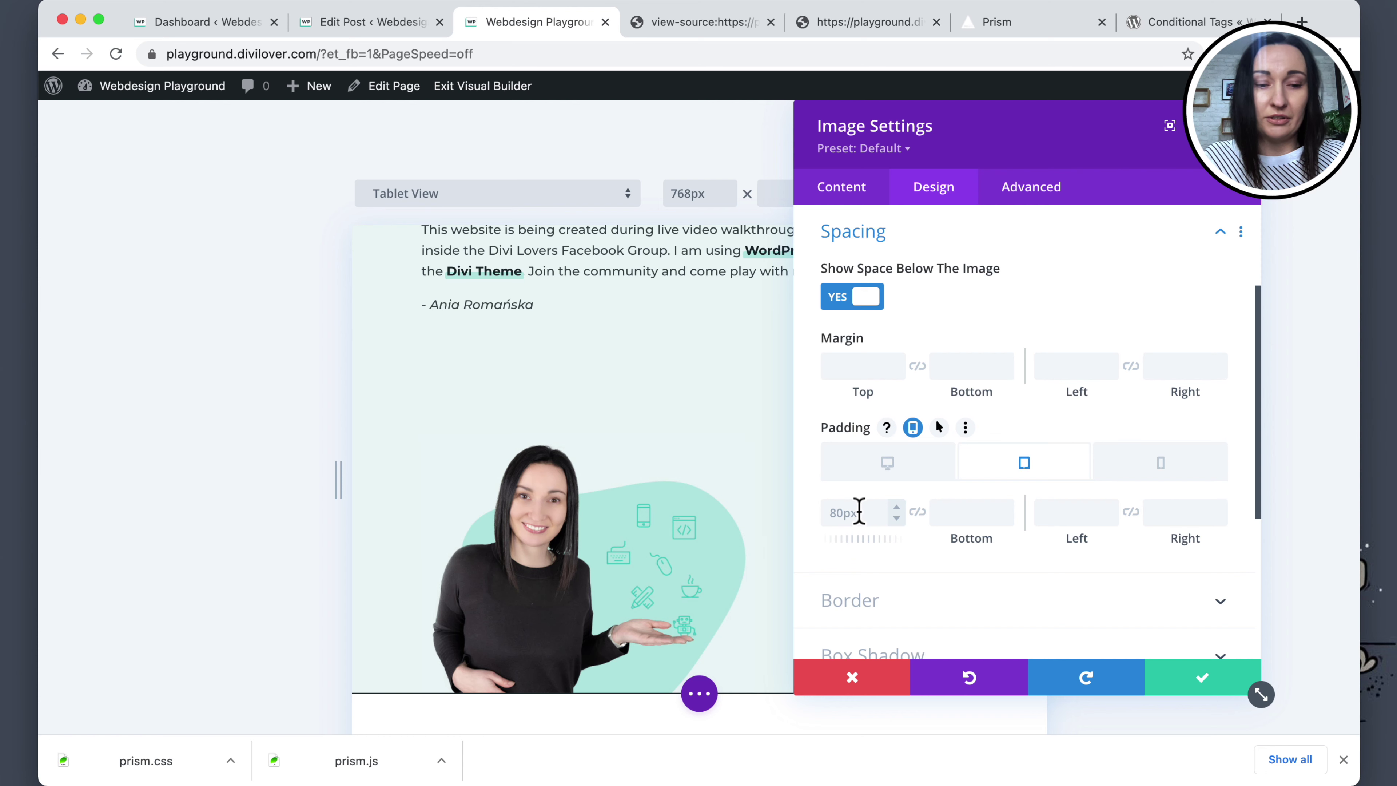
text(20)
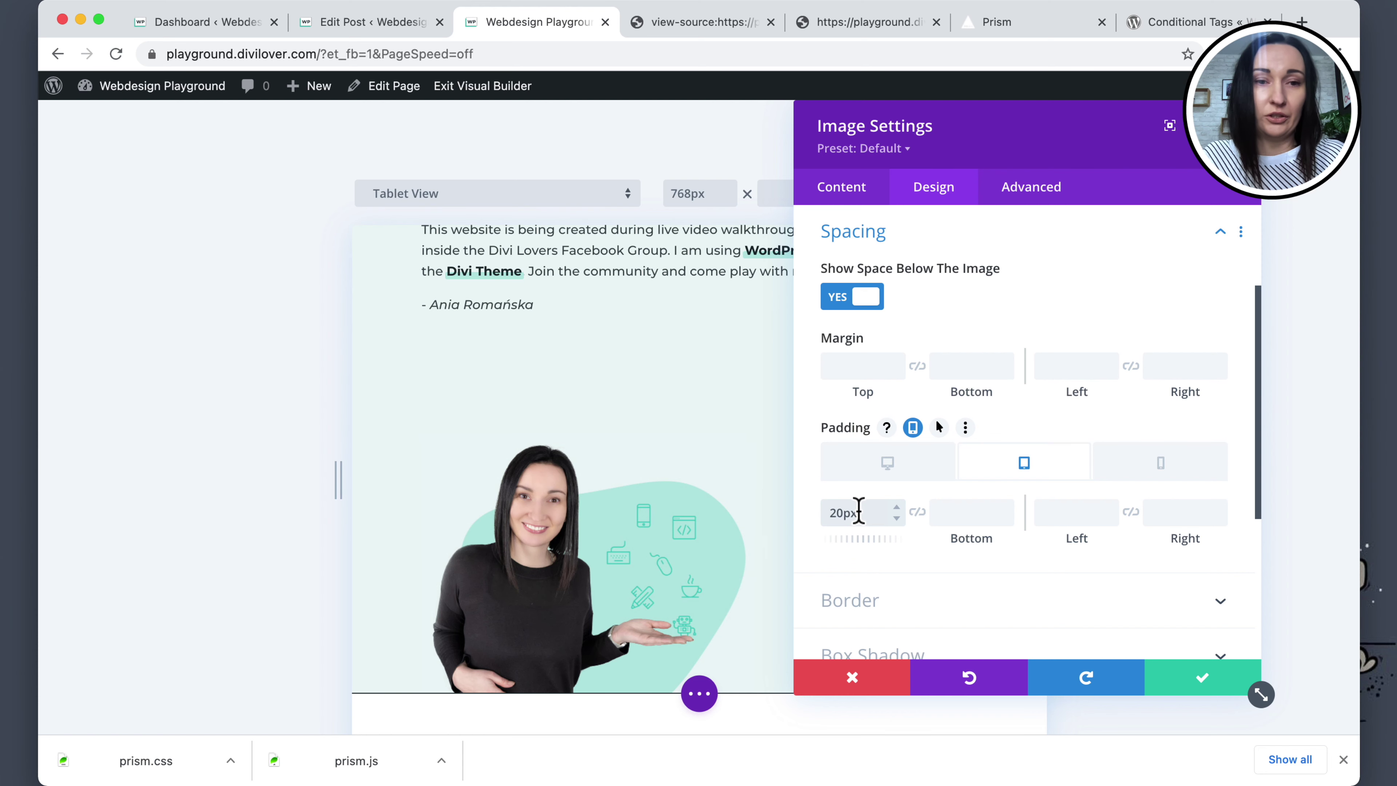
click(1167, 461)
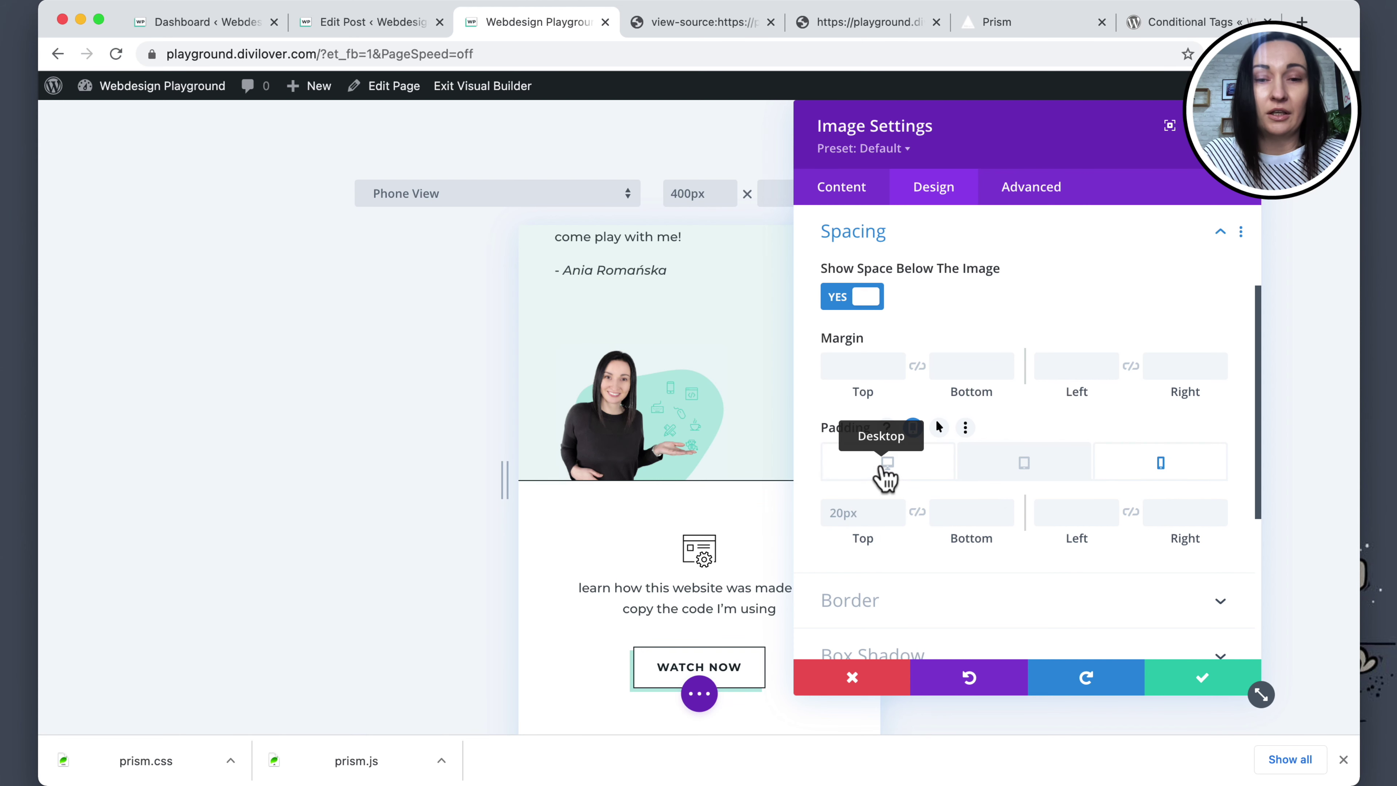
click(1198, 681)
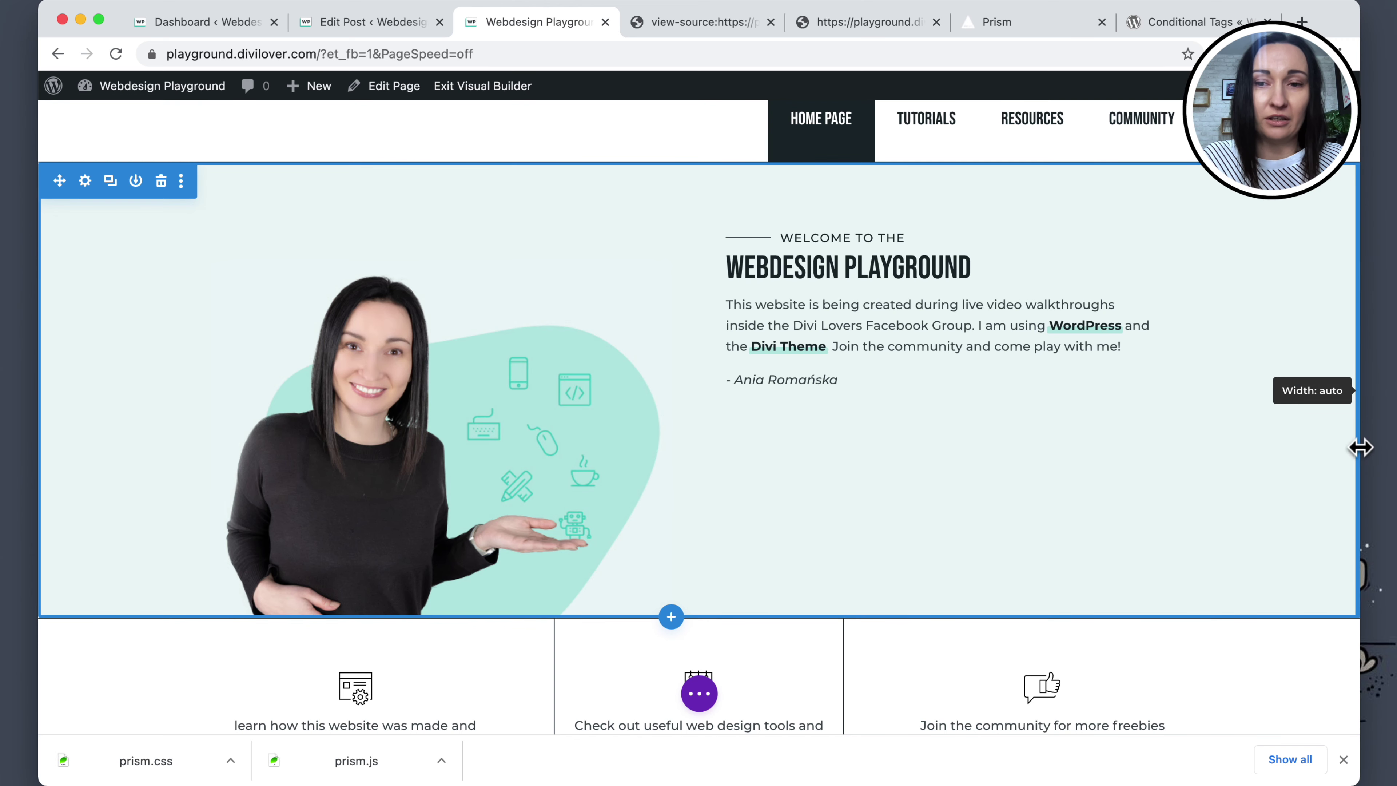
Narrow and re-widen the browser window to check the hero section's responsive layout.
drag(1359, 446, 1270, 434)
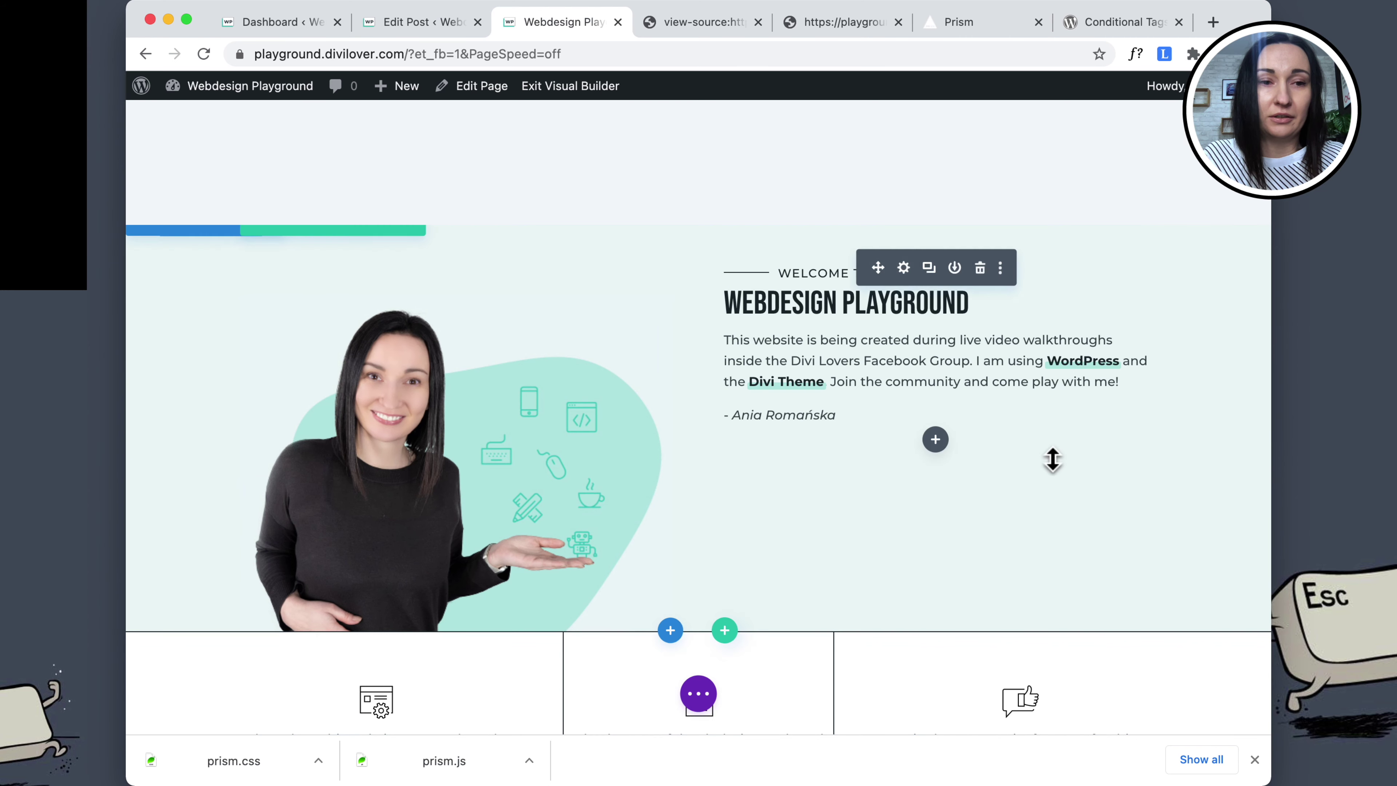
drag(1271, 443, 1375, 438)
scroll(697, 483, down, 3)
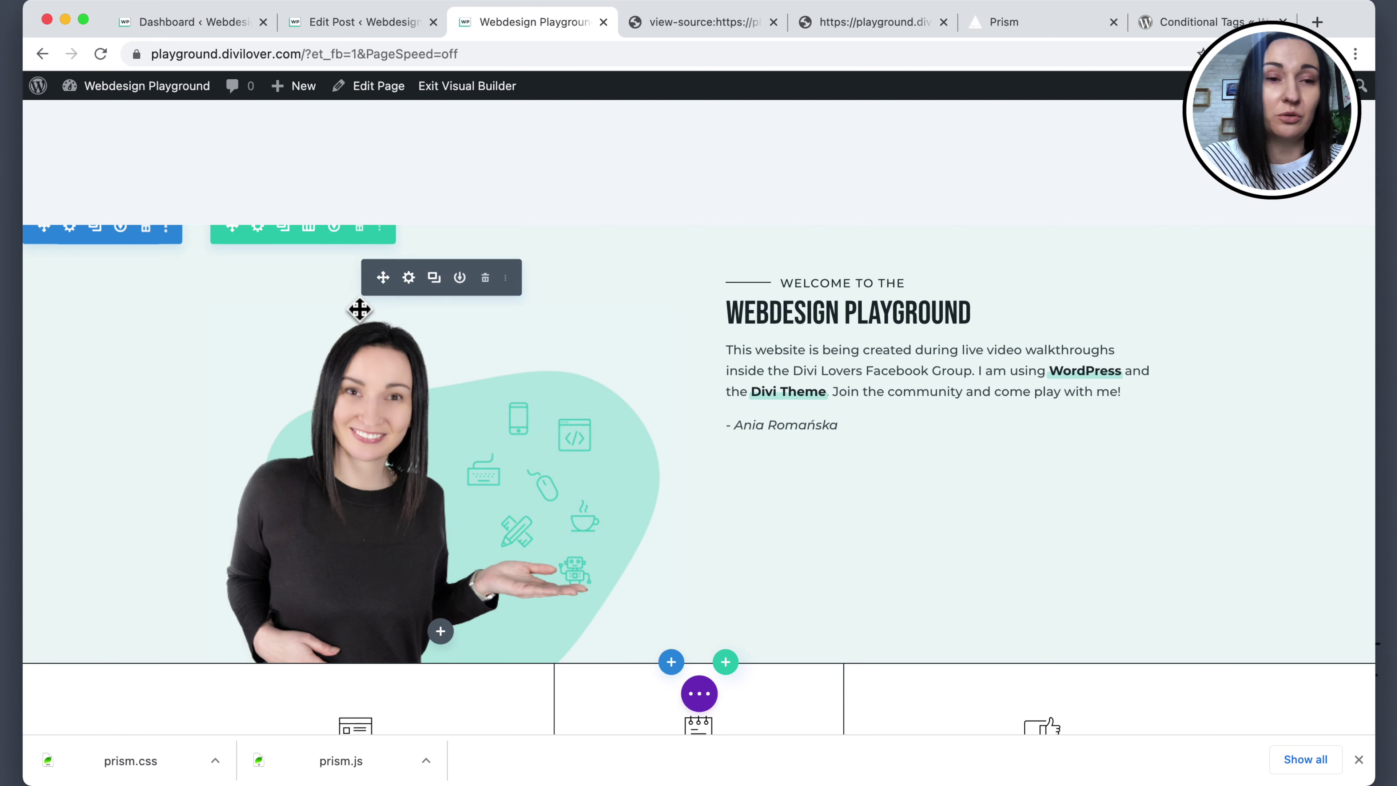
scroll(359, 309, up, 2)
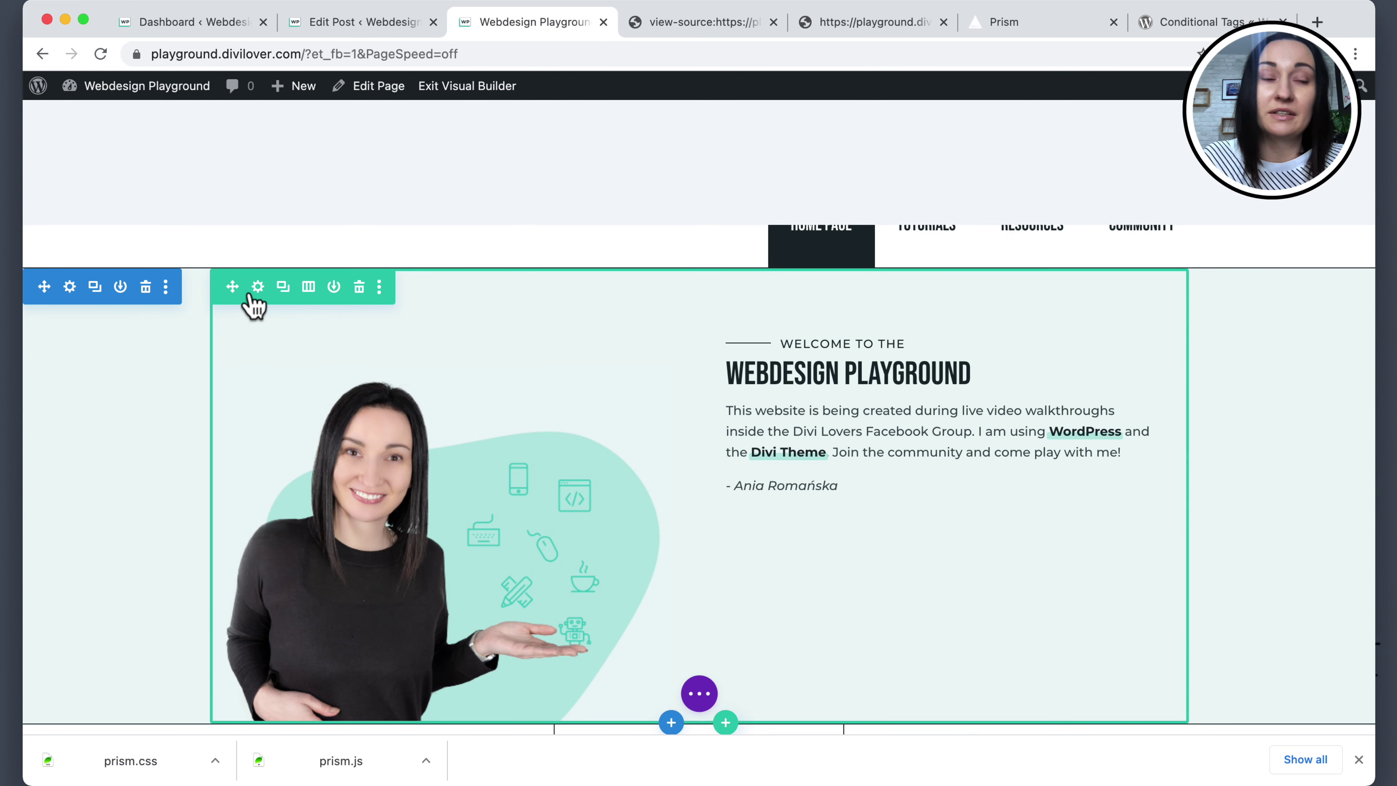
Set the hero row's top and bottom padding to 0px in Row Settings > Design > Spacing.
click(257, 287)
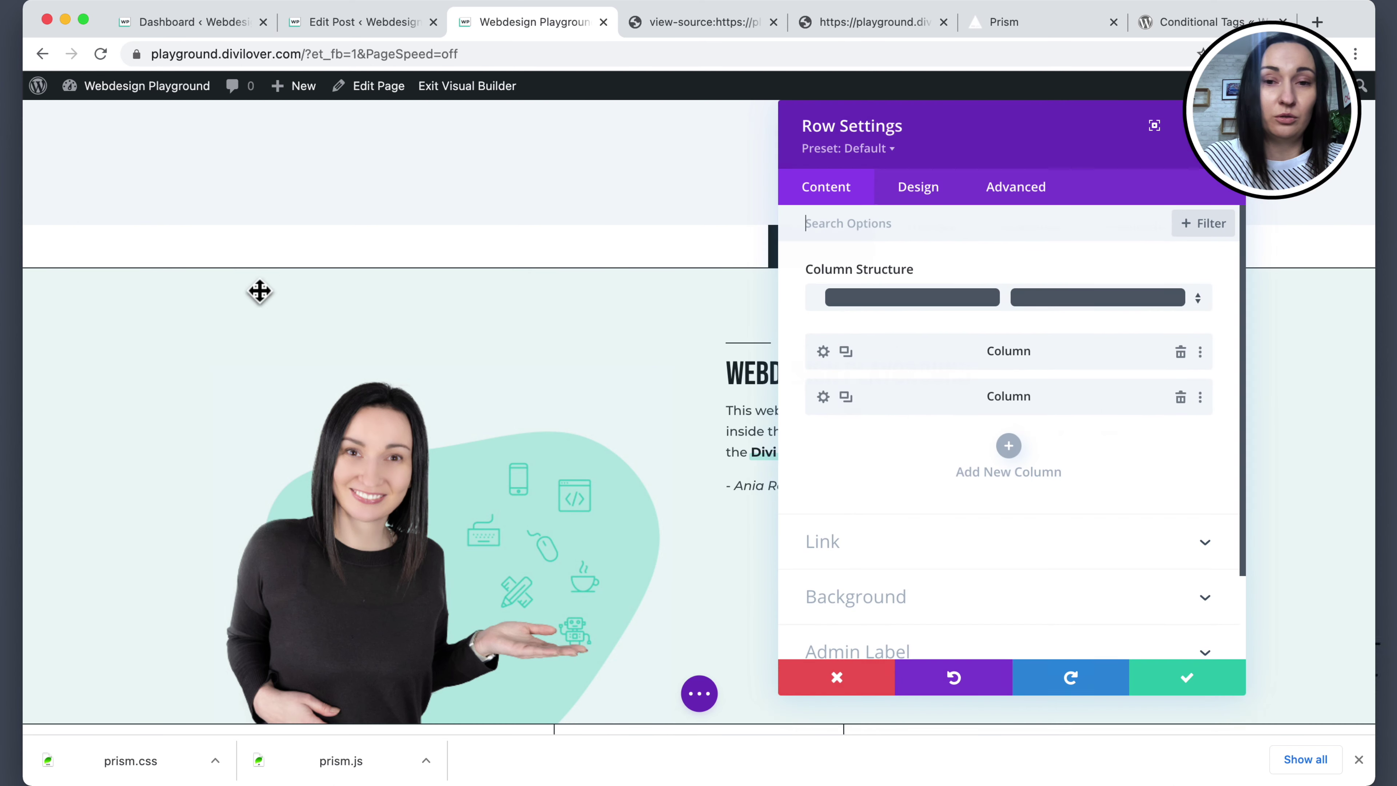
click(899, 197)
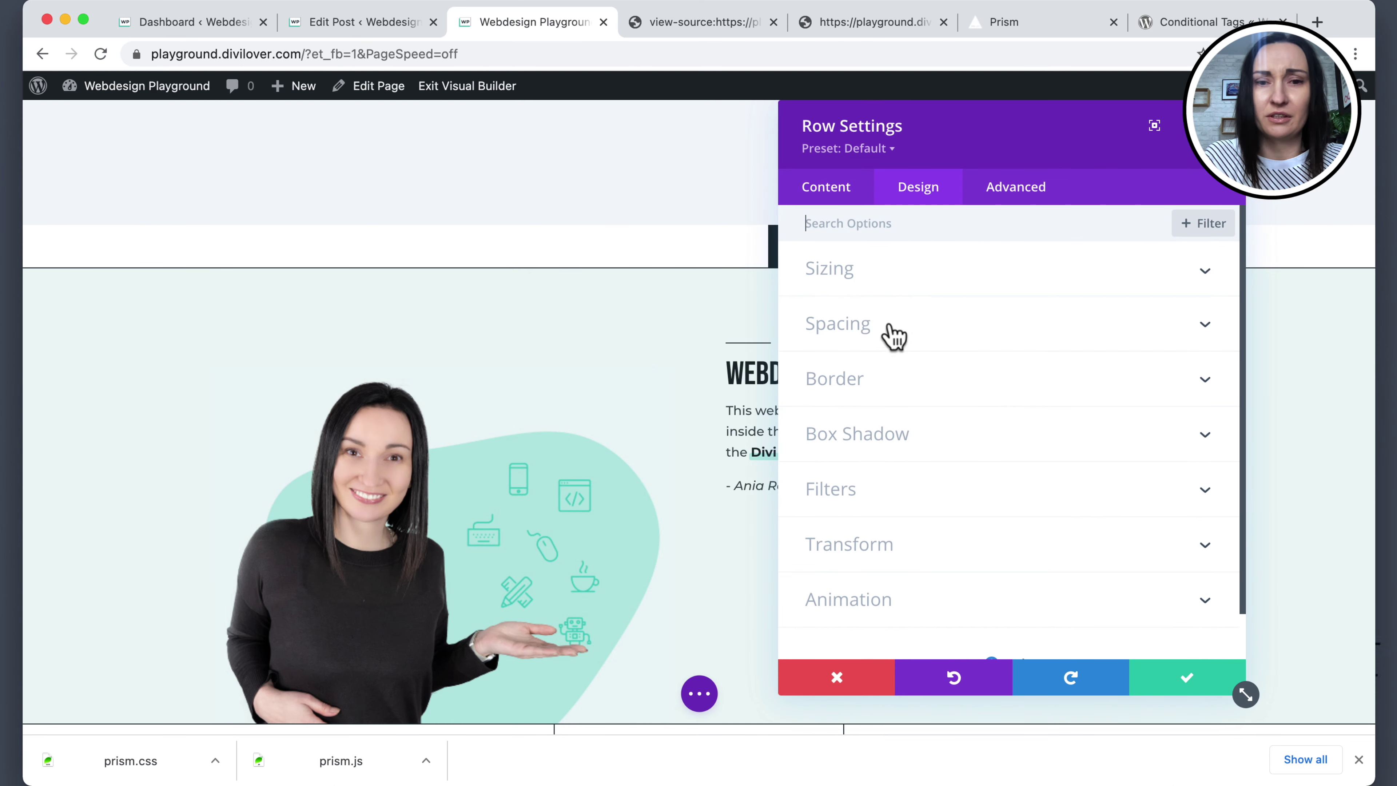
click(861, 326)
click(832, 383)
text(0px)
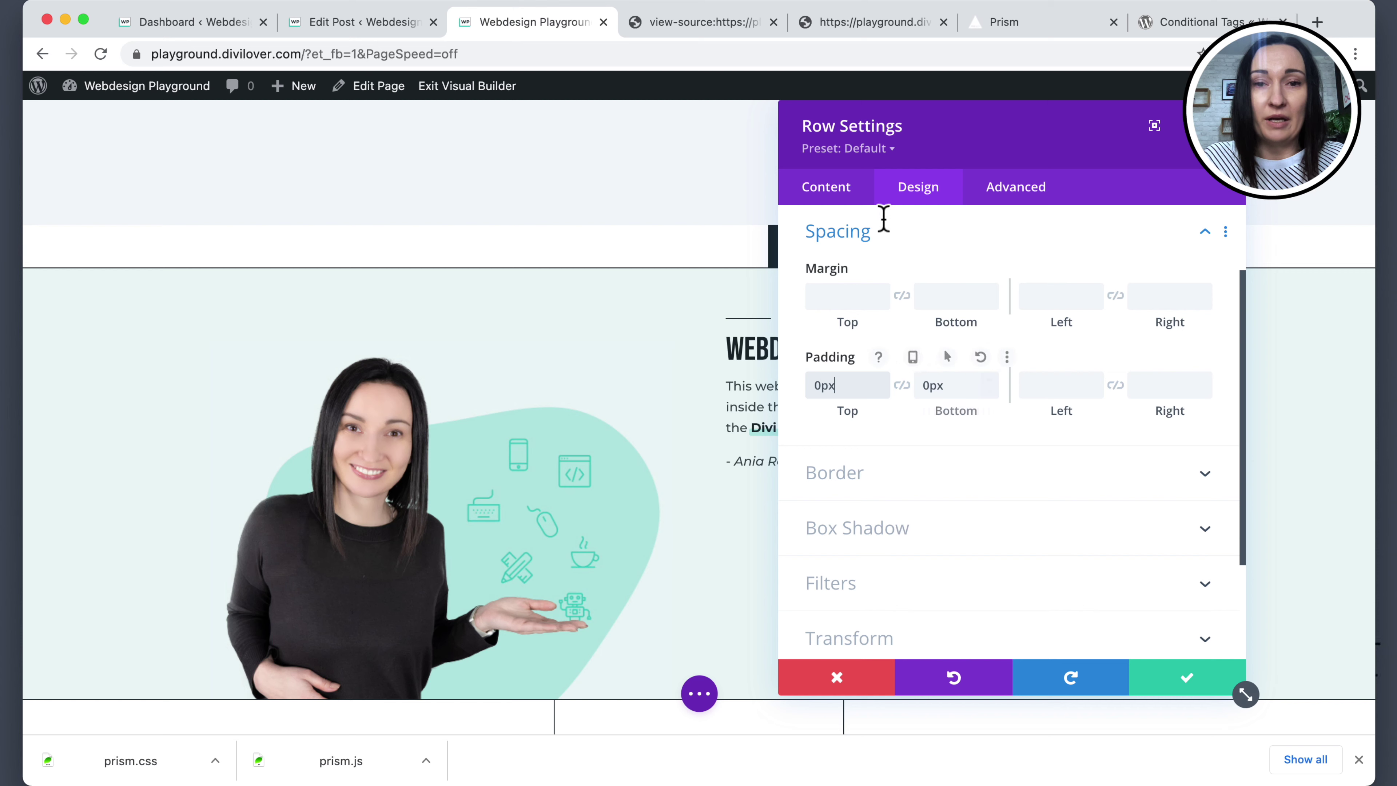
scroll(920, 248, up, 2)
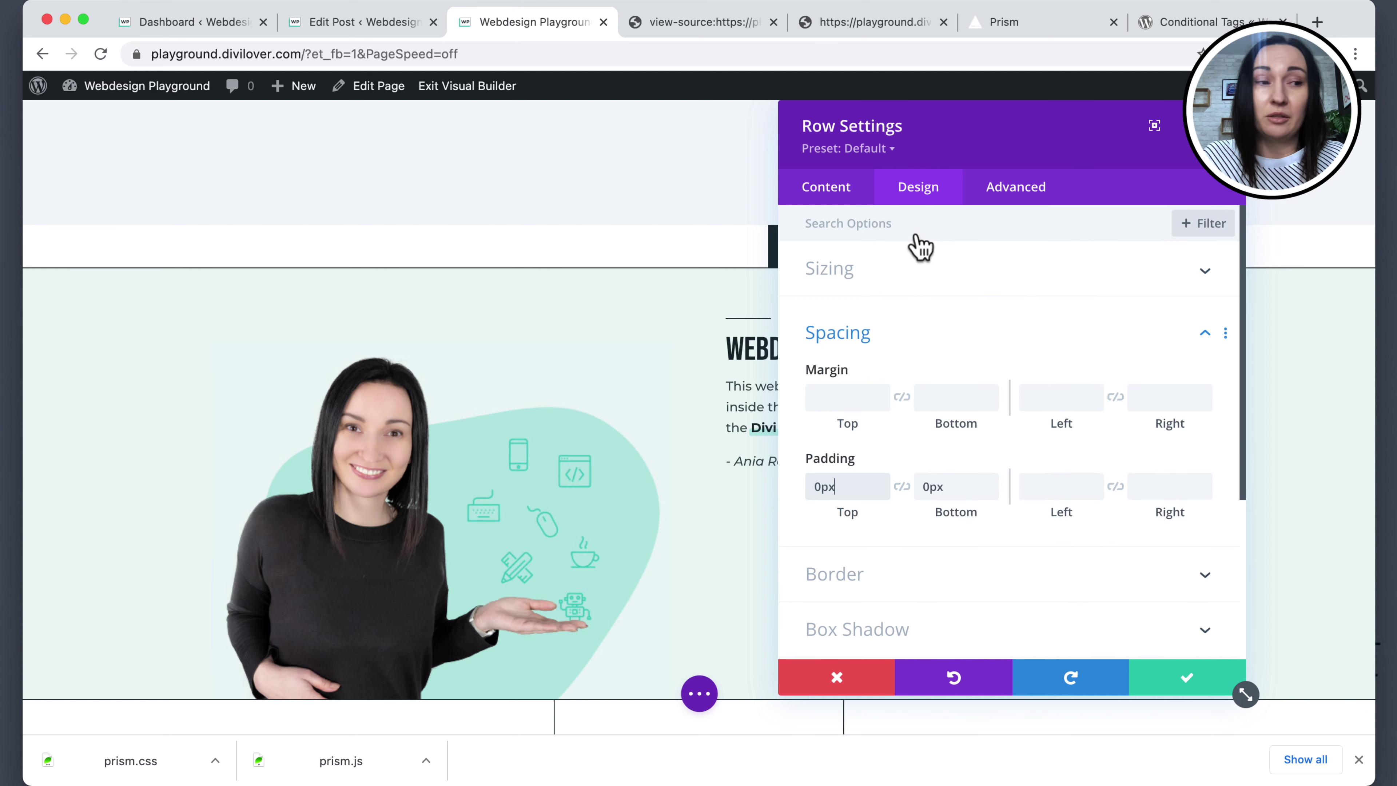
Turn Equalize Column Heights on for the hero row under Sizing.
click(899, 284)
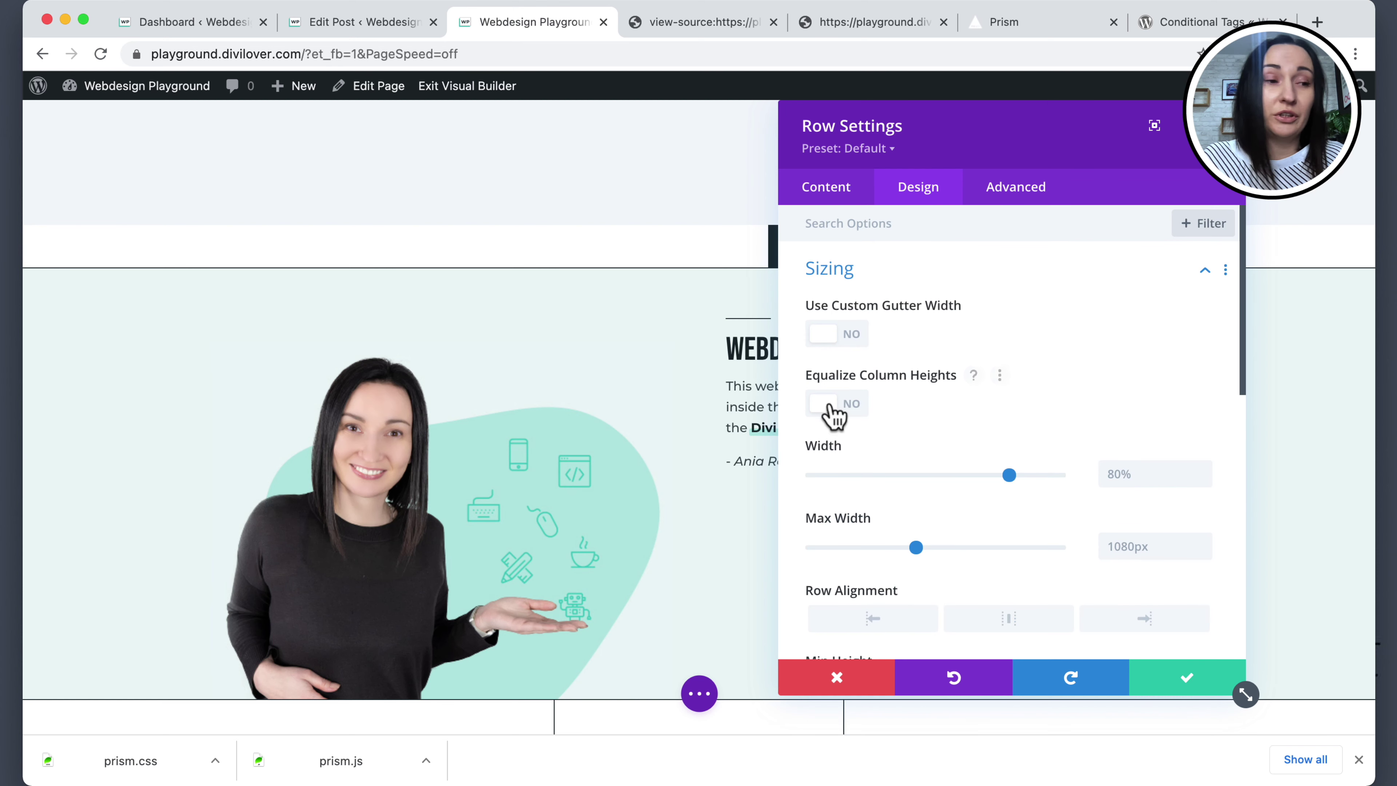
click(849, 413)
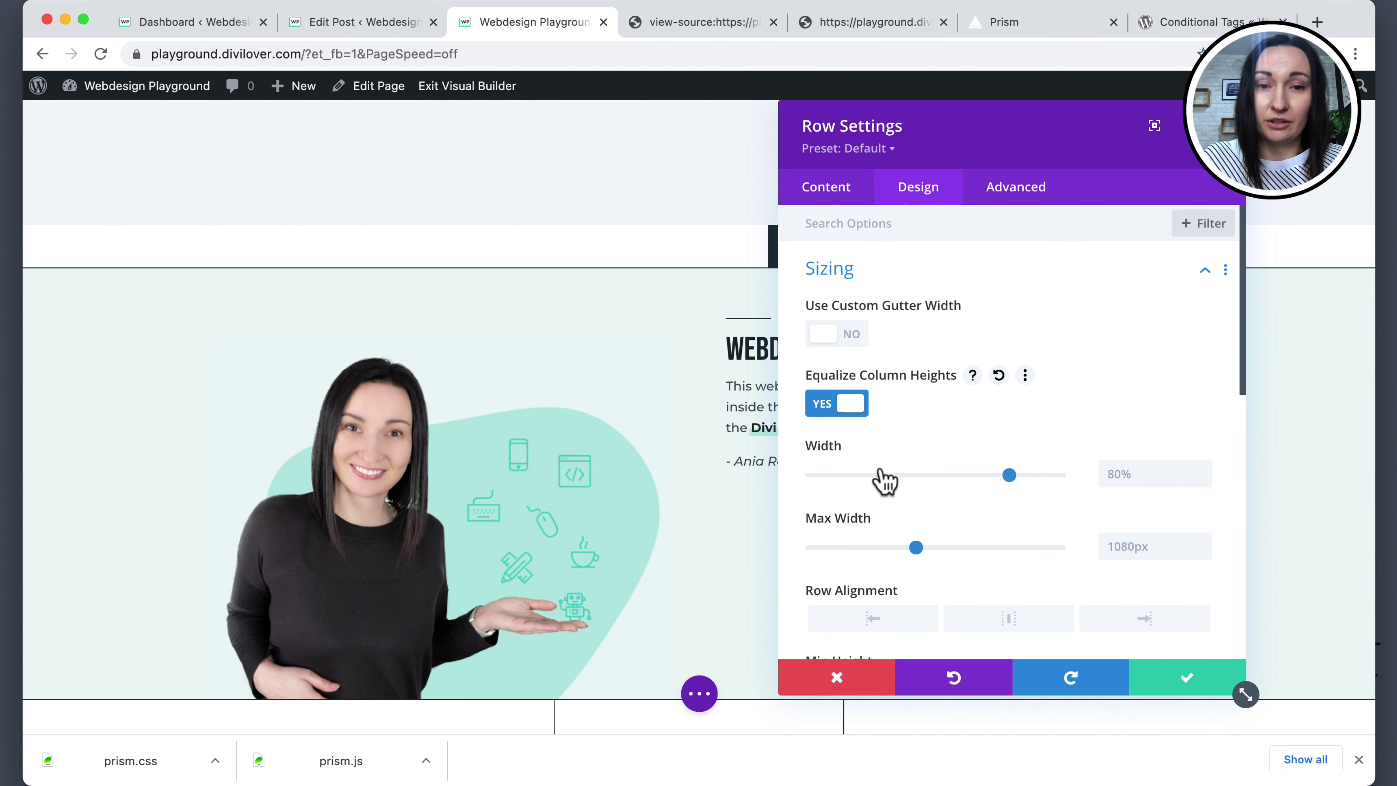
click(823, 192)
drag(1048, 160, 411, 147)
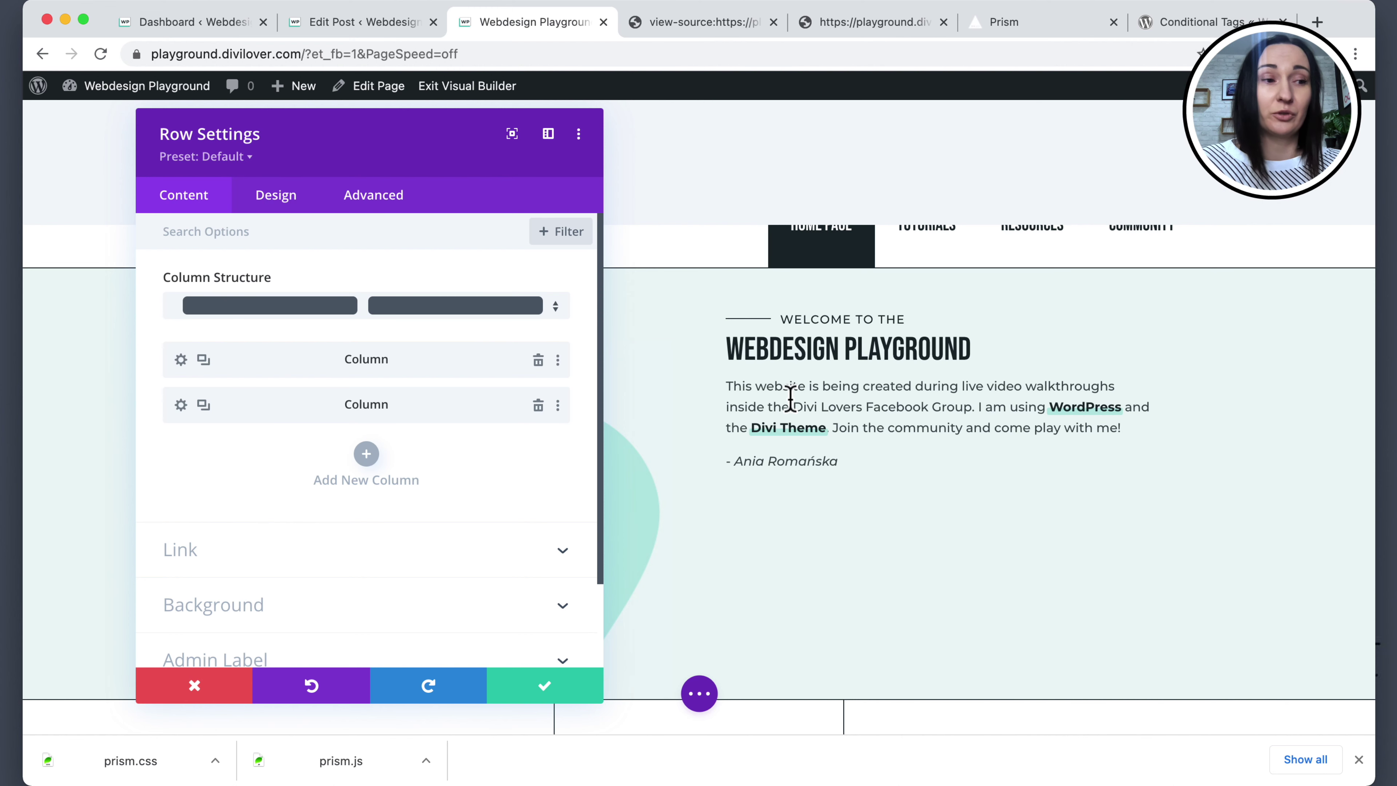
Add display:flex; align-items:center; as the welcome text column's Main Element CSS, then return to Row Settings.
click(181, 405)
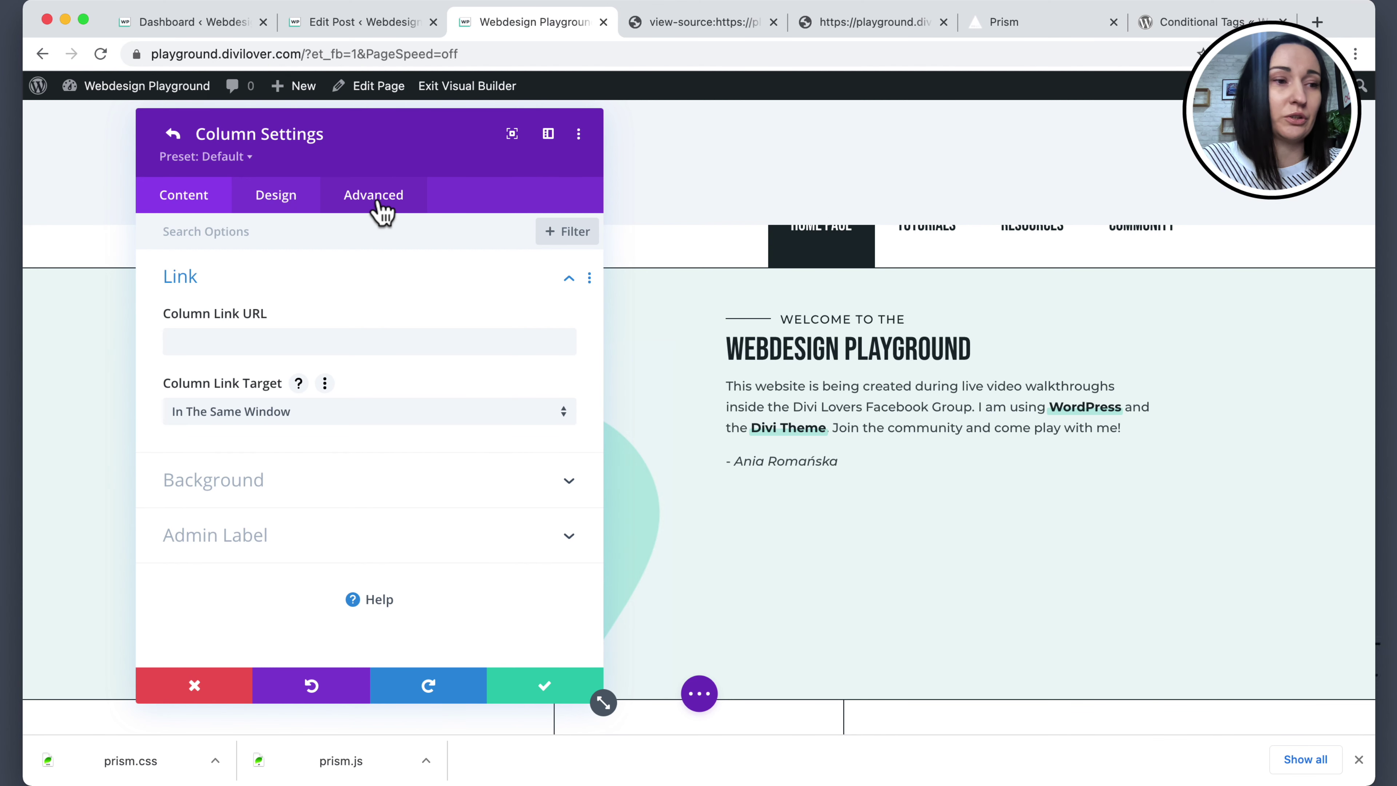
click(382, 213)
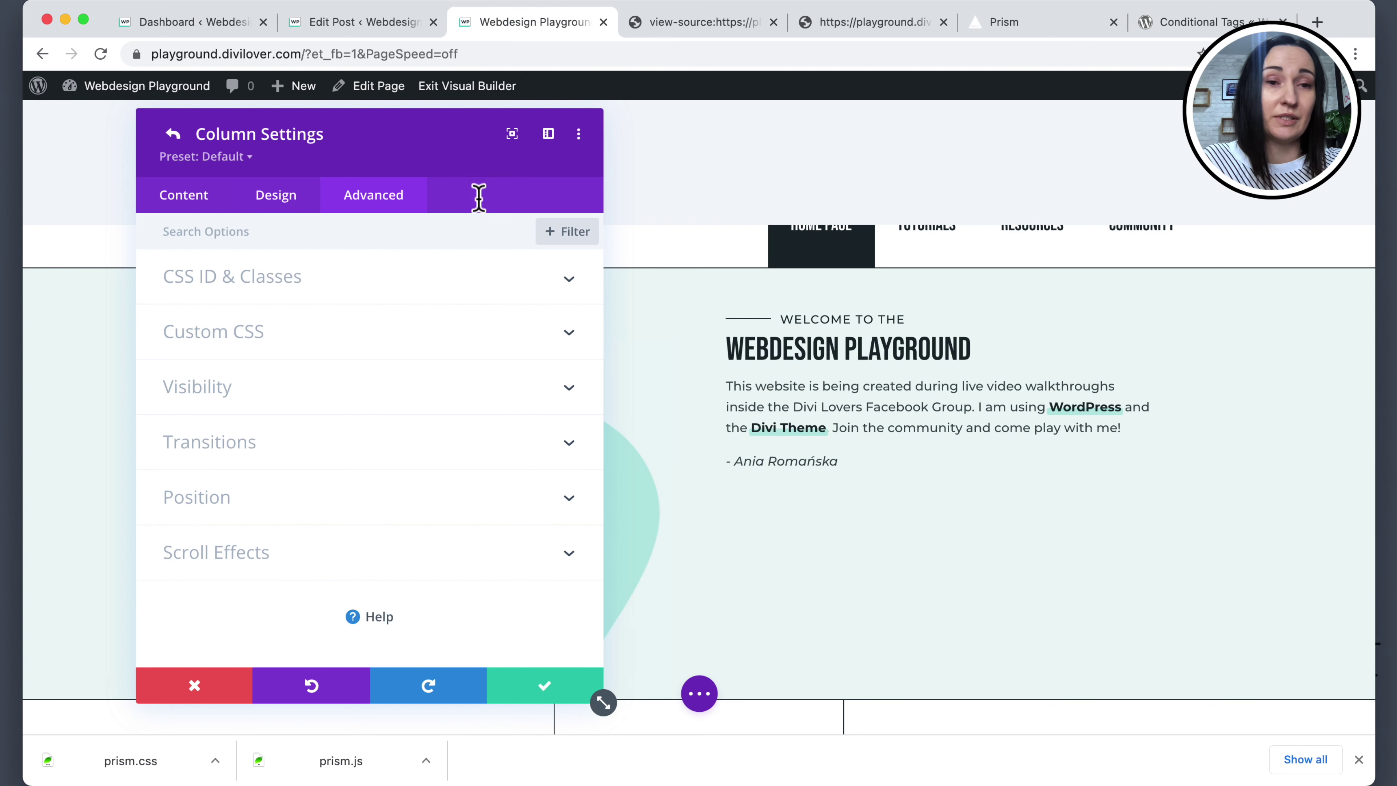
click(269, 332)
click(233, 456)
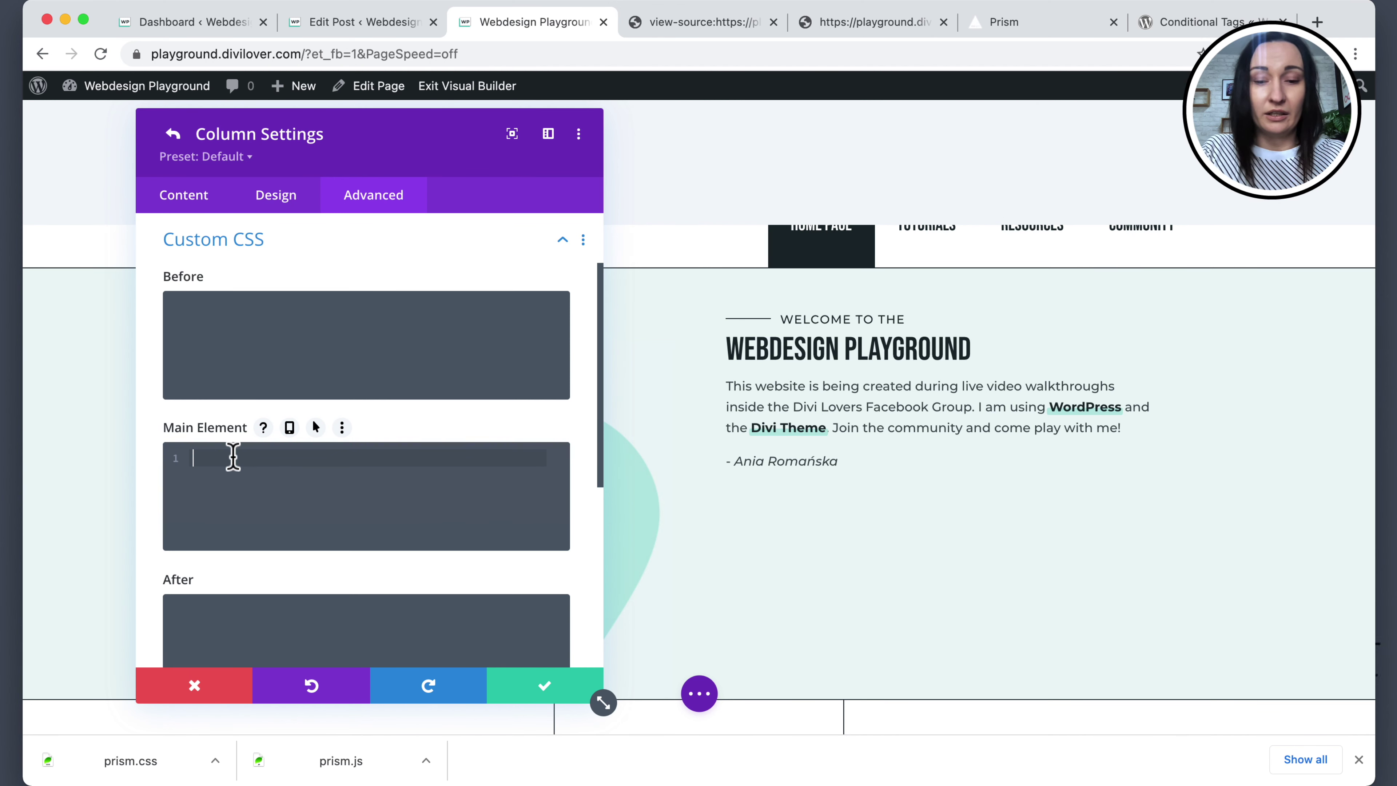
text(display:flex; alig)
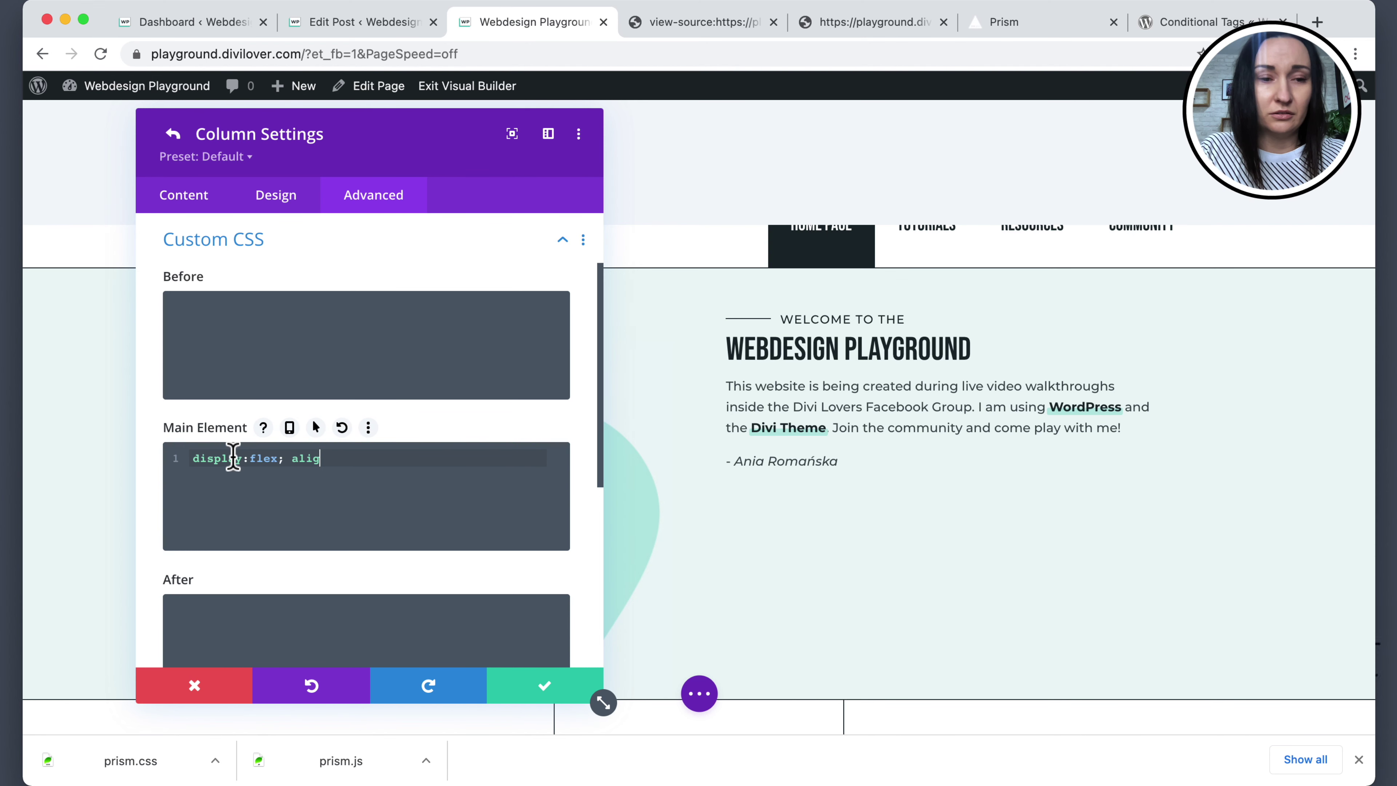
text(n-items:center;)
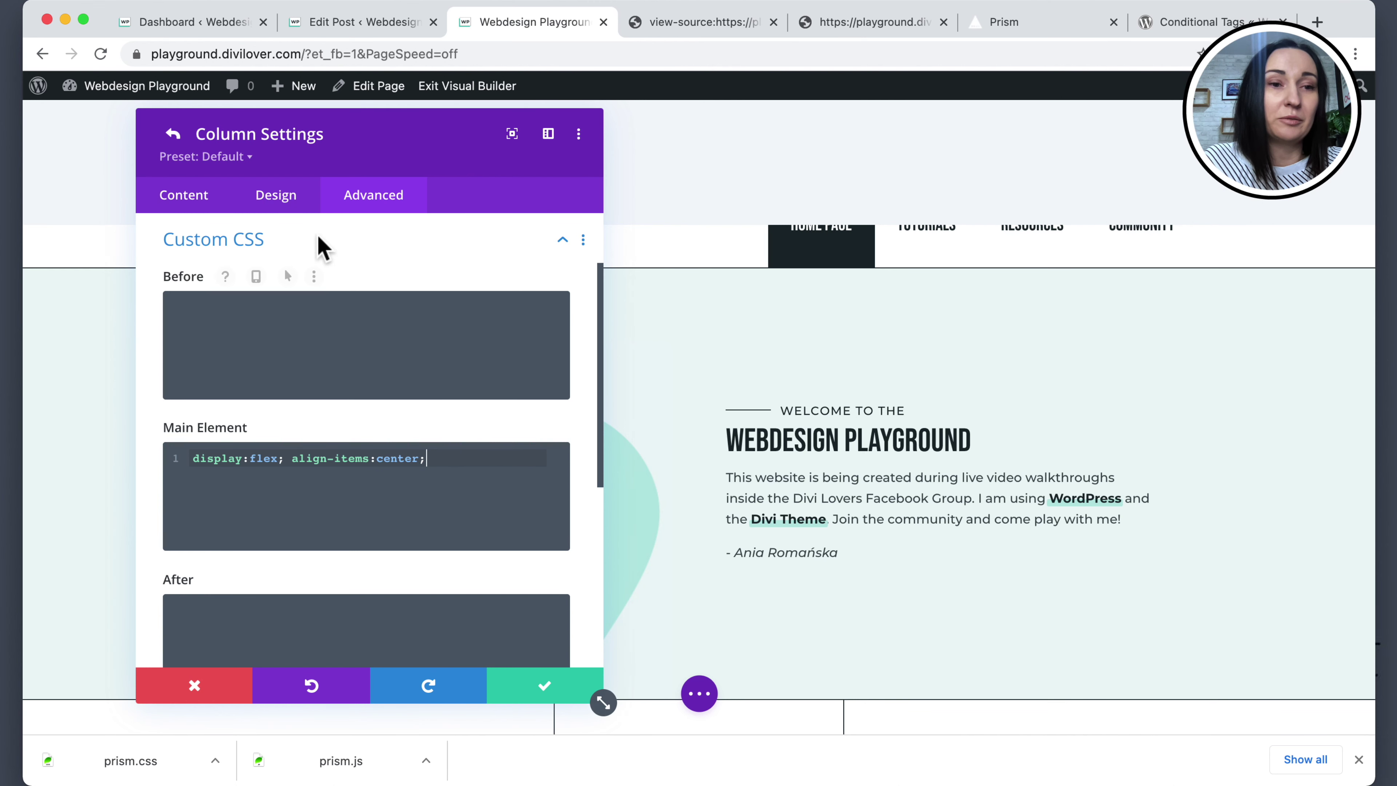
click(173, 134)
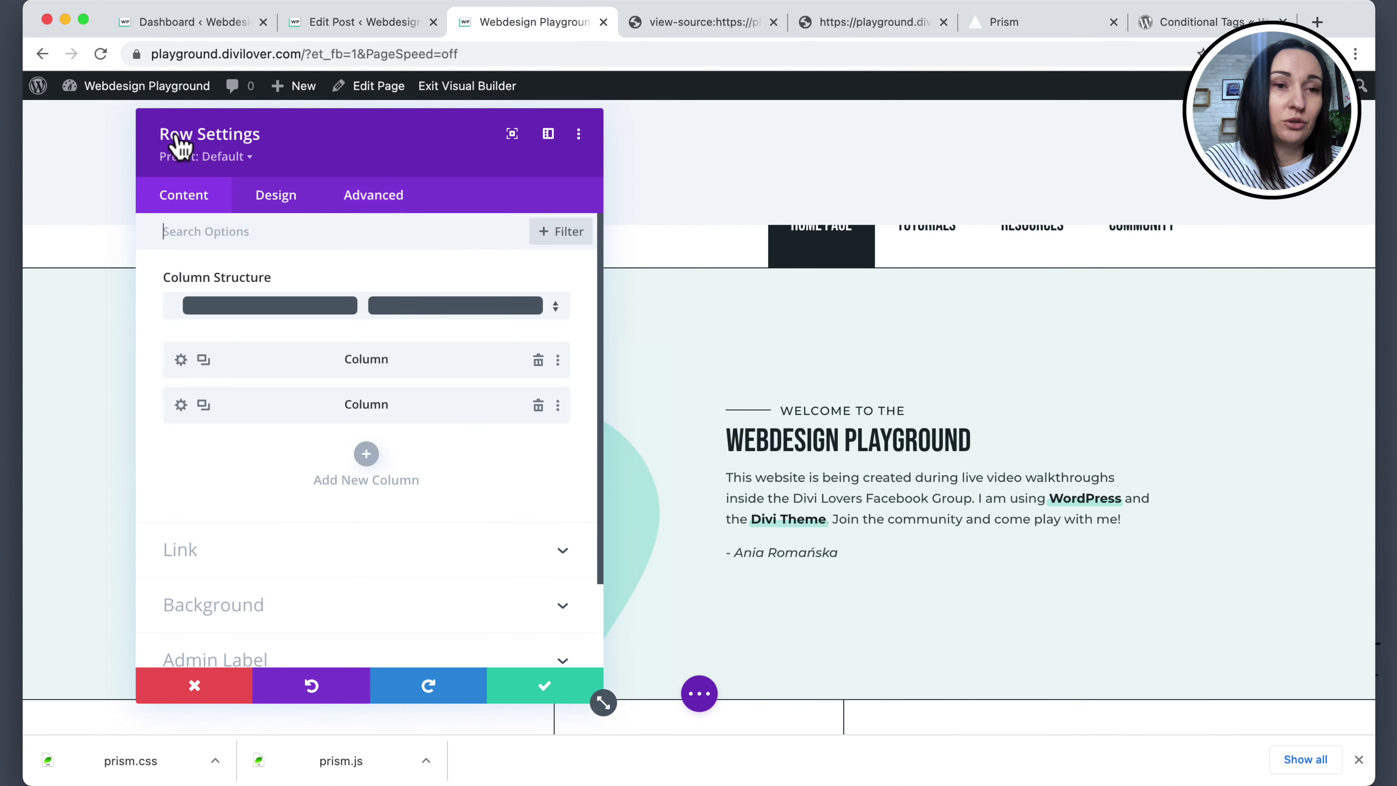
Give the image column Main Element CSS display:flex; align-items:bottom; and save column and row settings.
drag(338, 137, 960, 149)
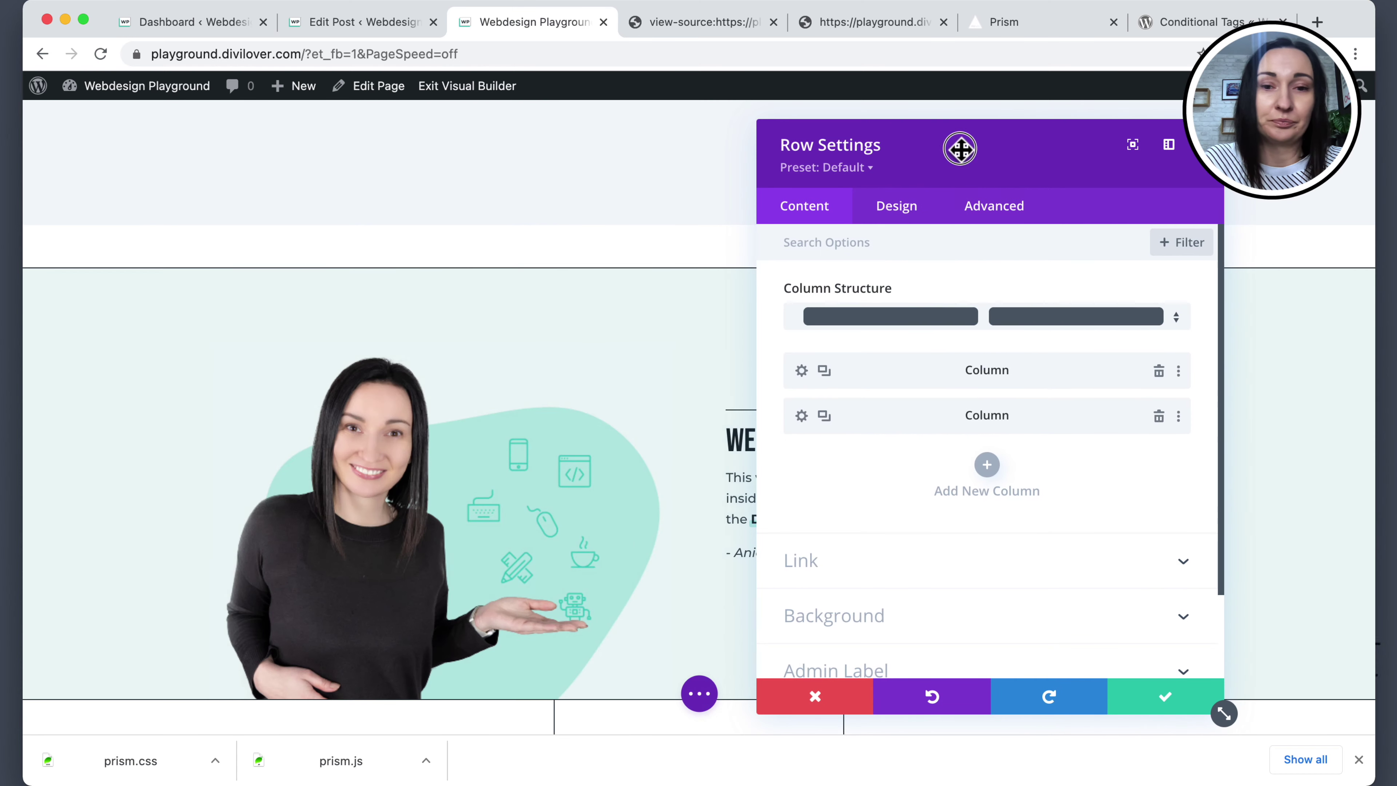
click(802, 372)
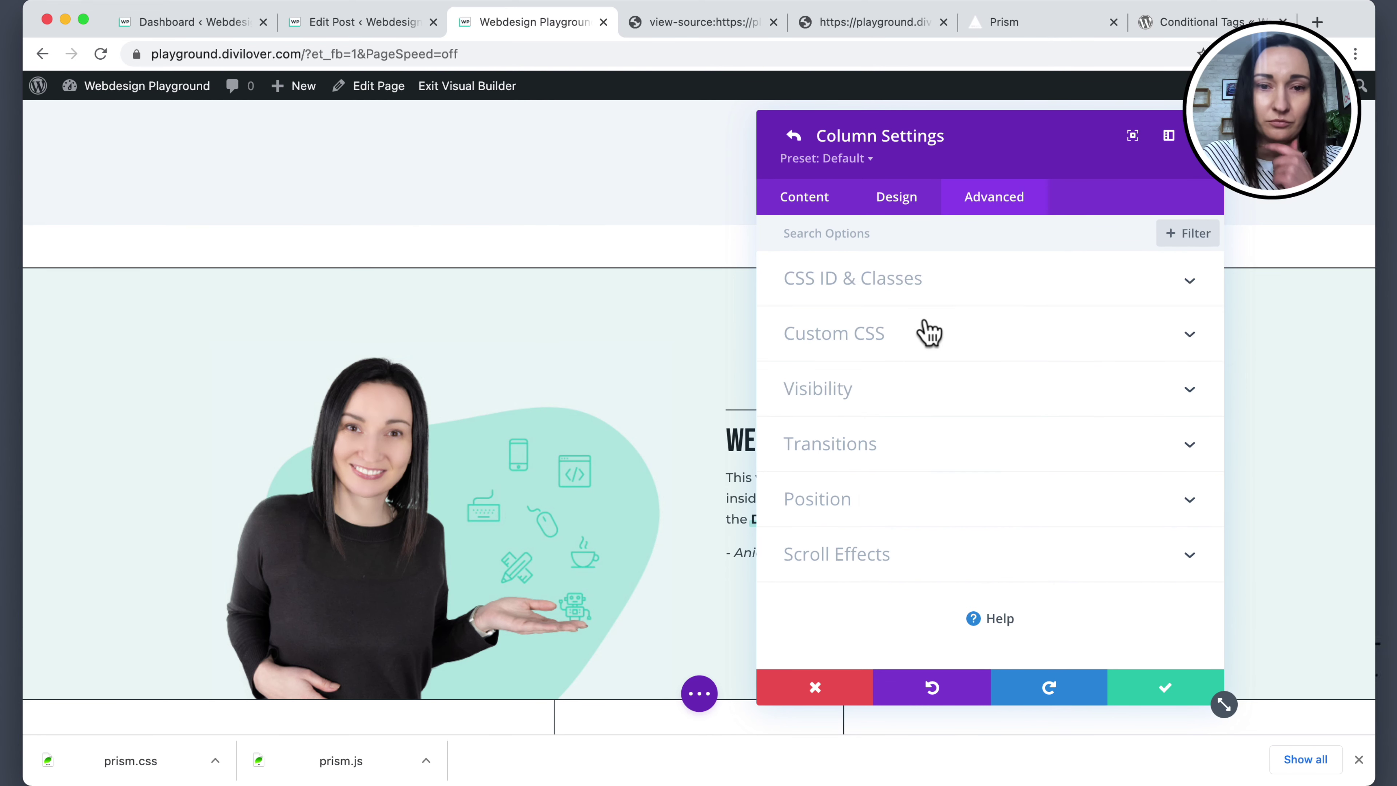
click(924, 331)
click(897, 462)
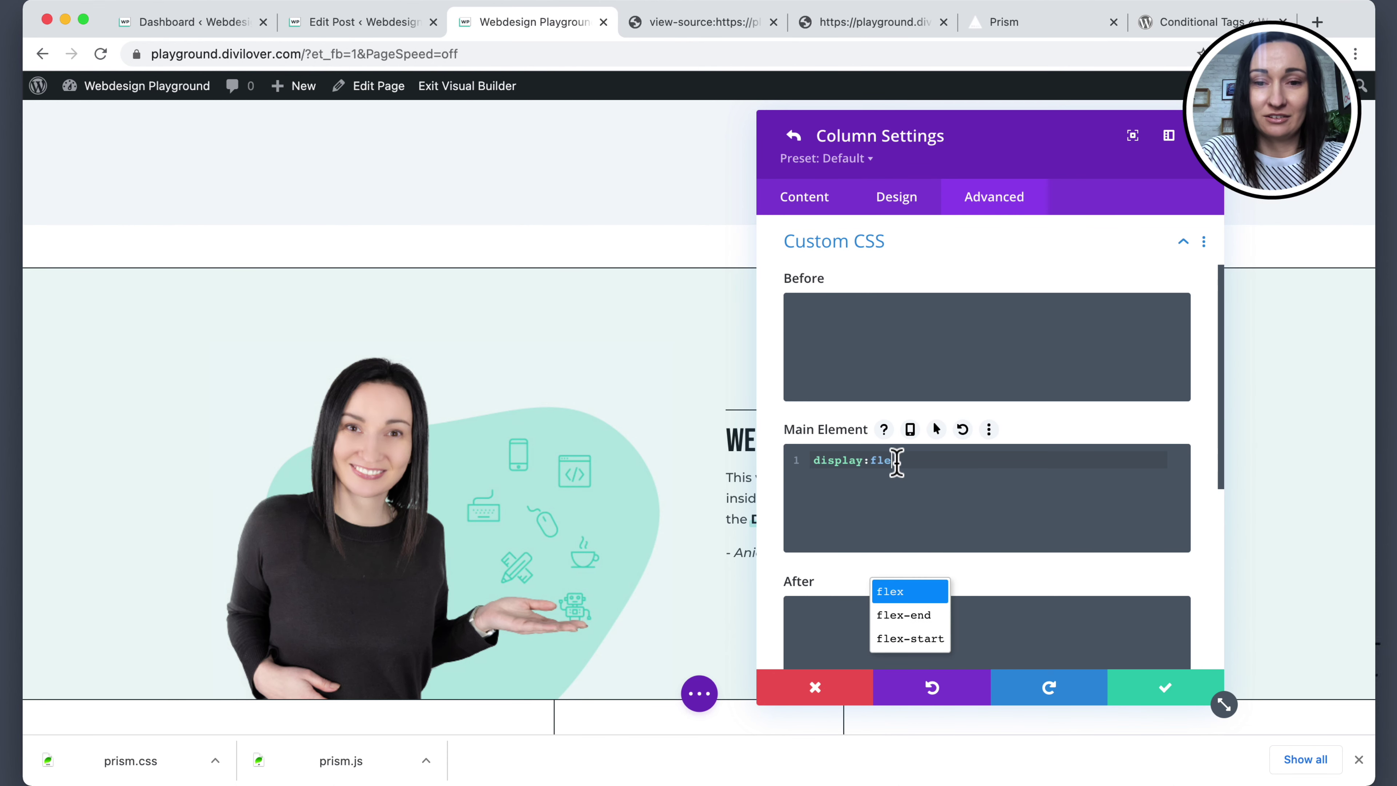
text(x; align)
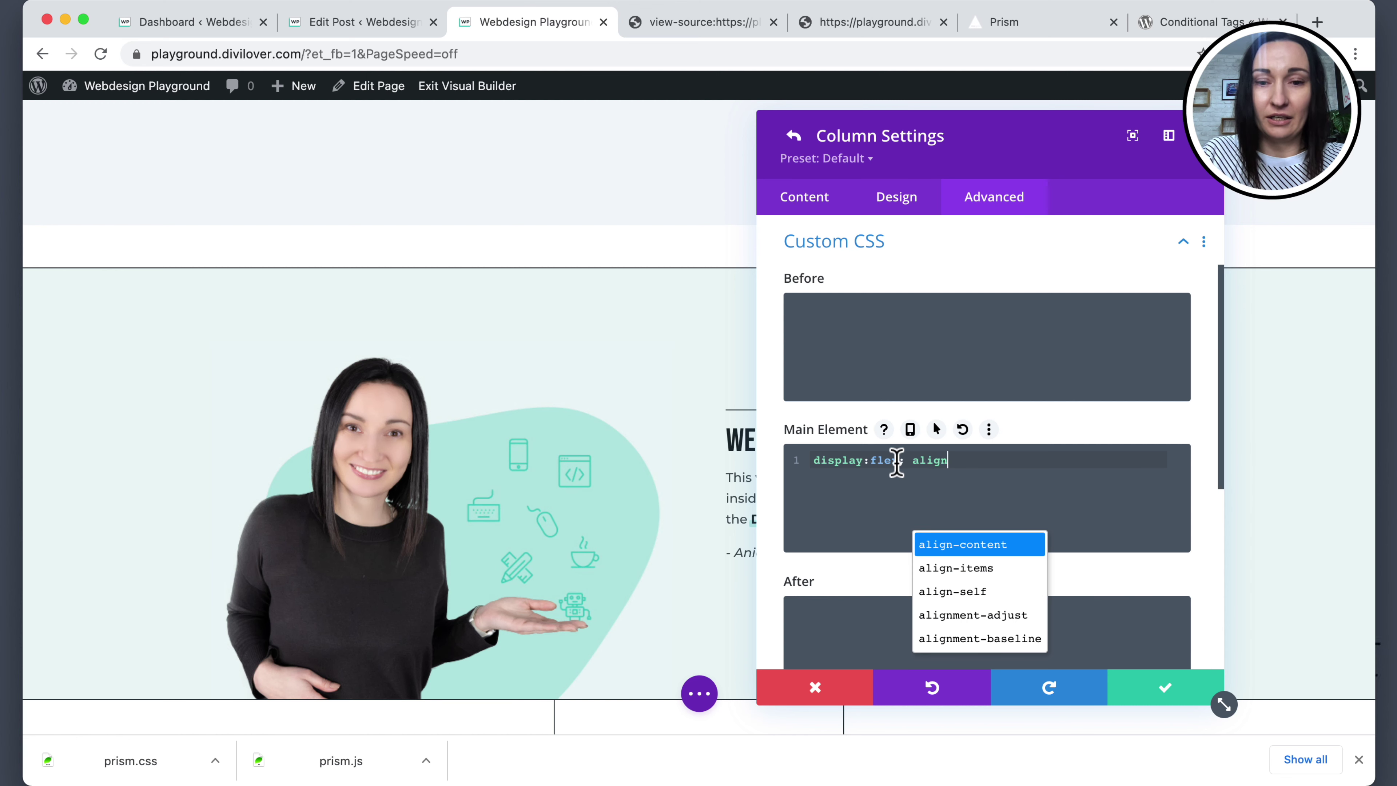
key(Down)
key(Return)
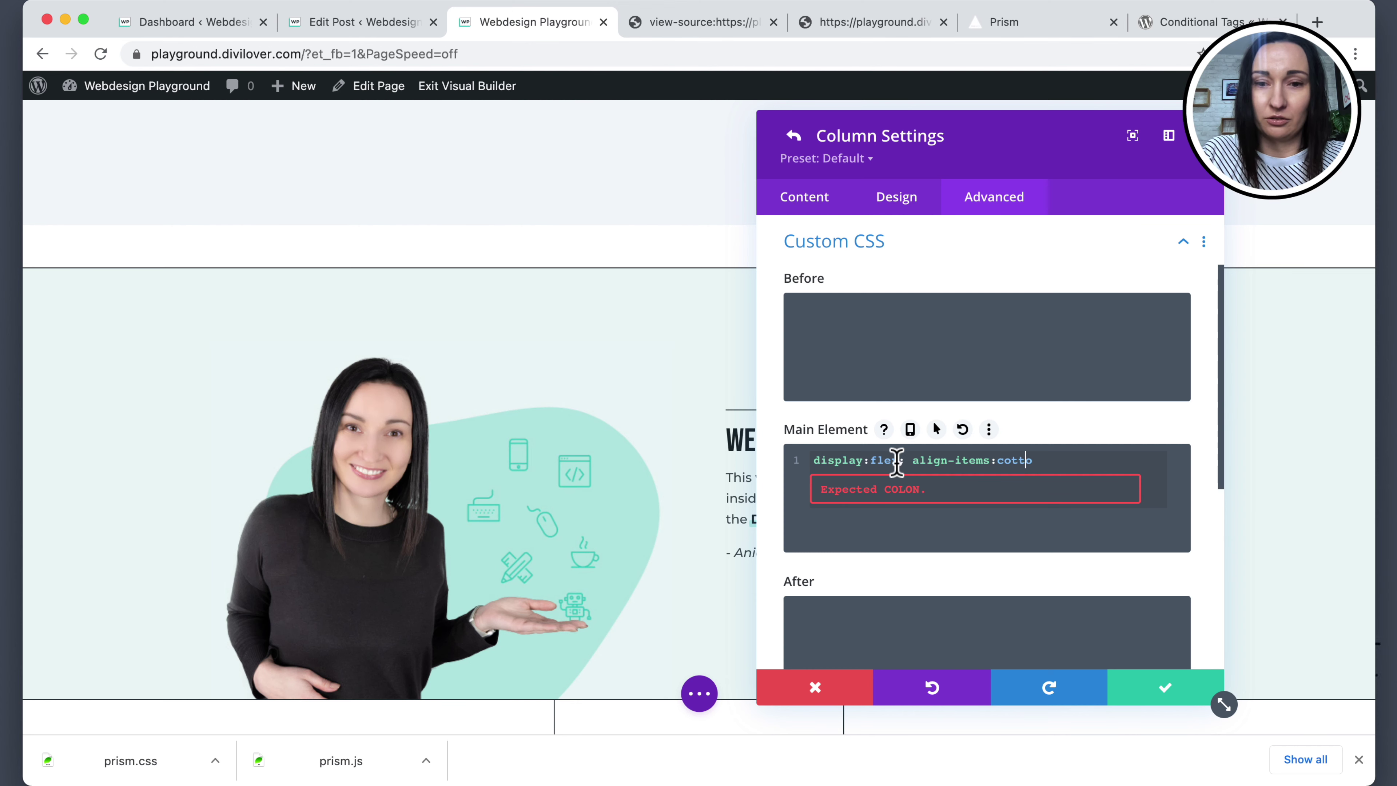
key(BackSpace)
text(m;)
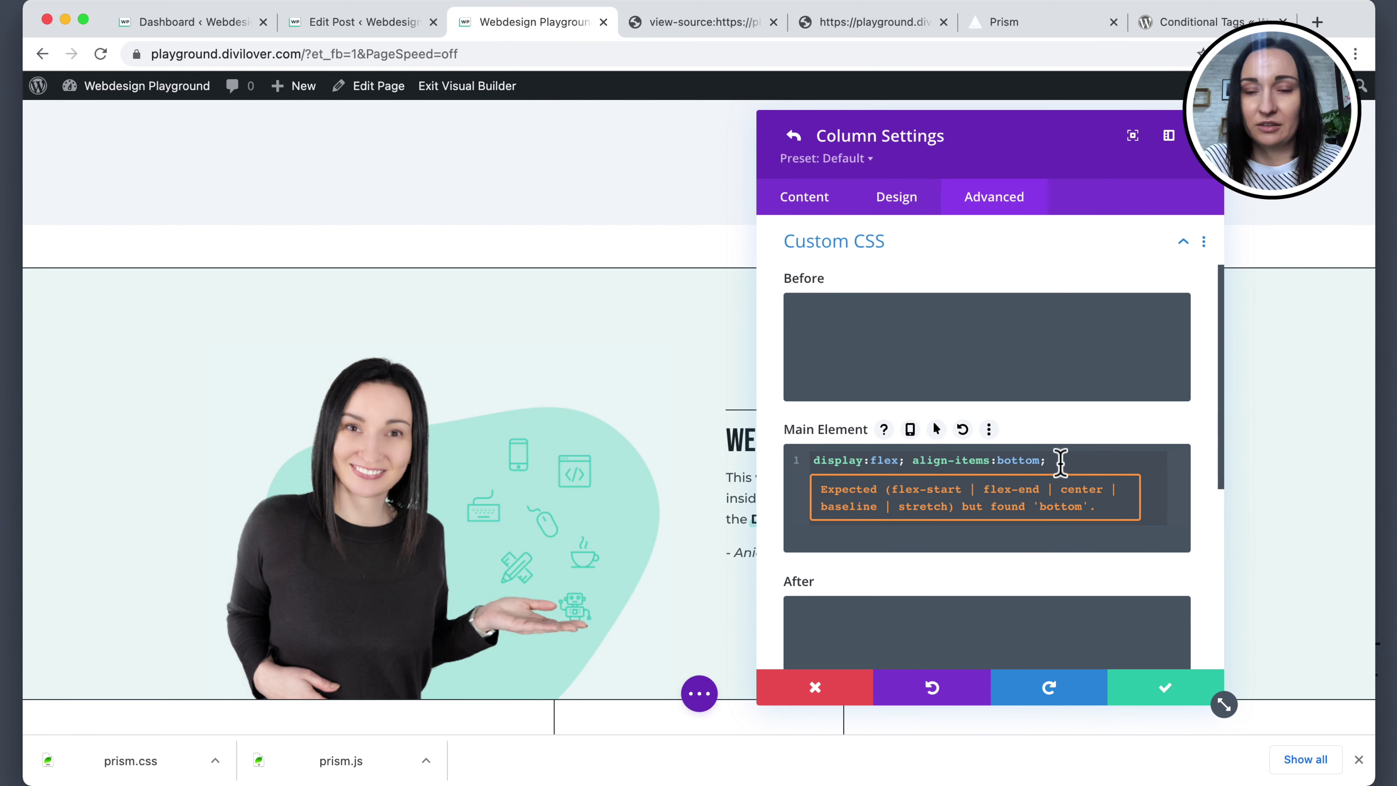
click(1156, 698)
click(1157, 694)
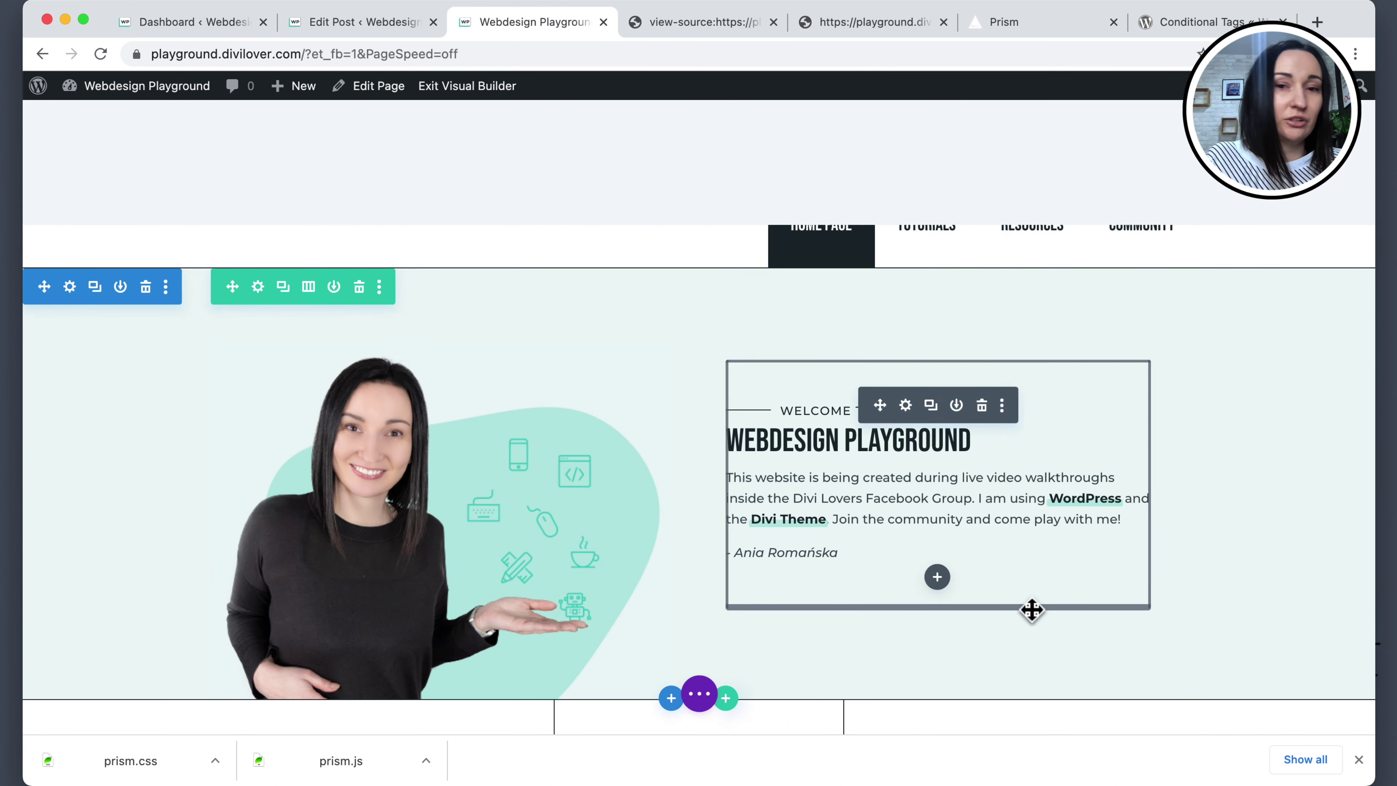
Set the welcome text module's top padding to 80px with matching 80px bottom padding.
mouse_move(848, 599)
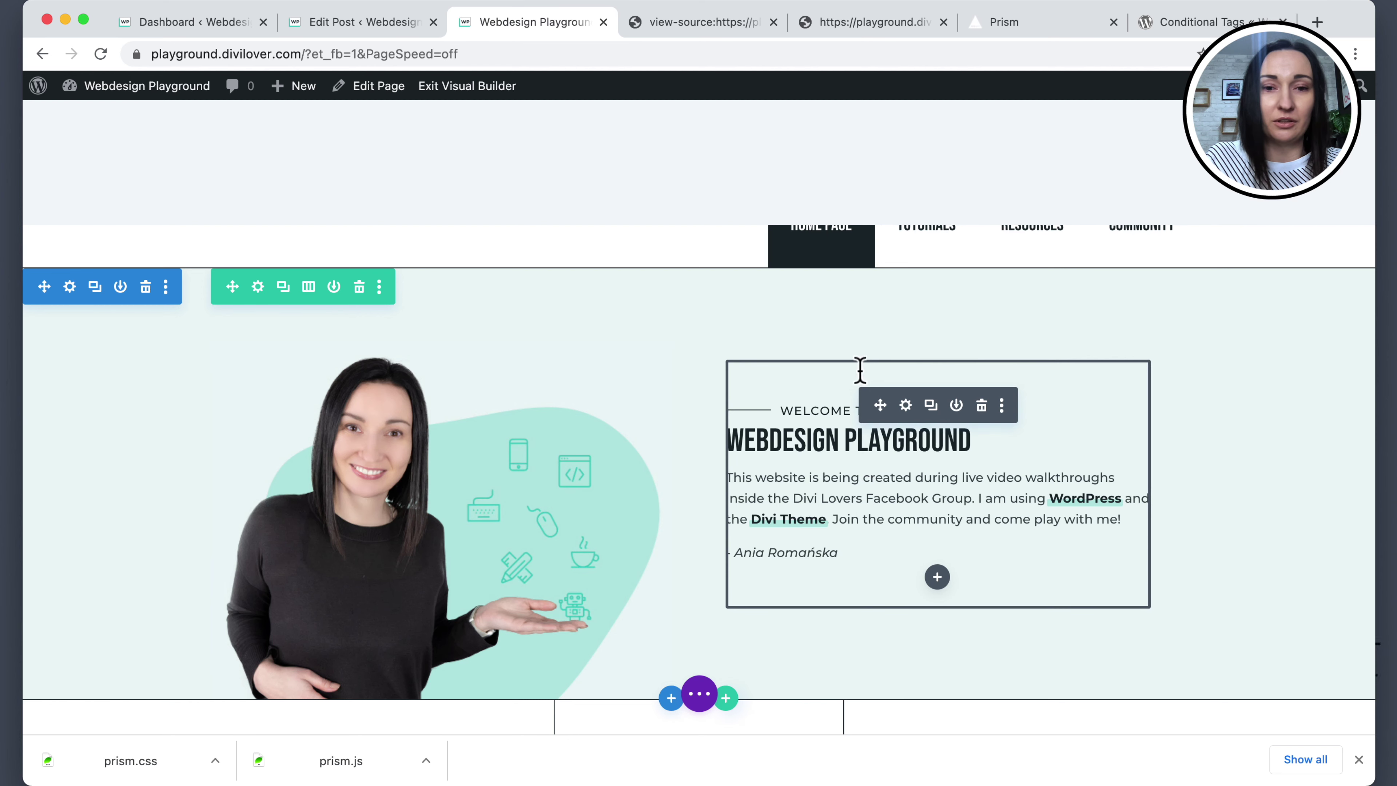
click(906, 405)
drag(929, 146, 281, 116)
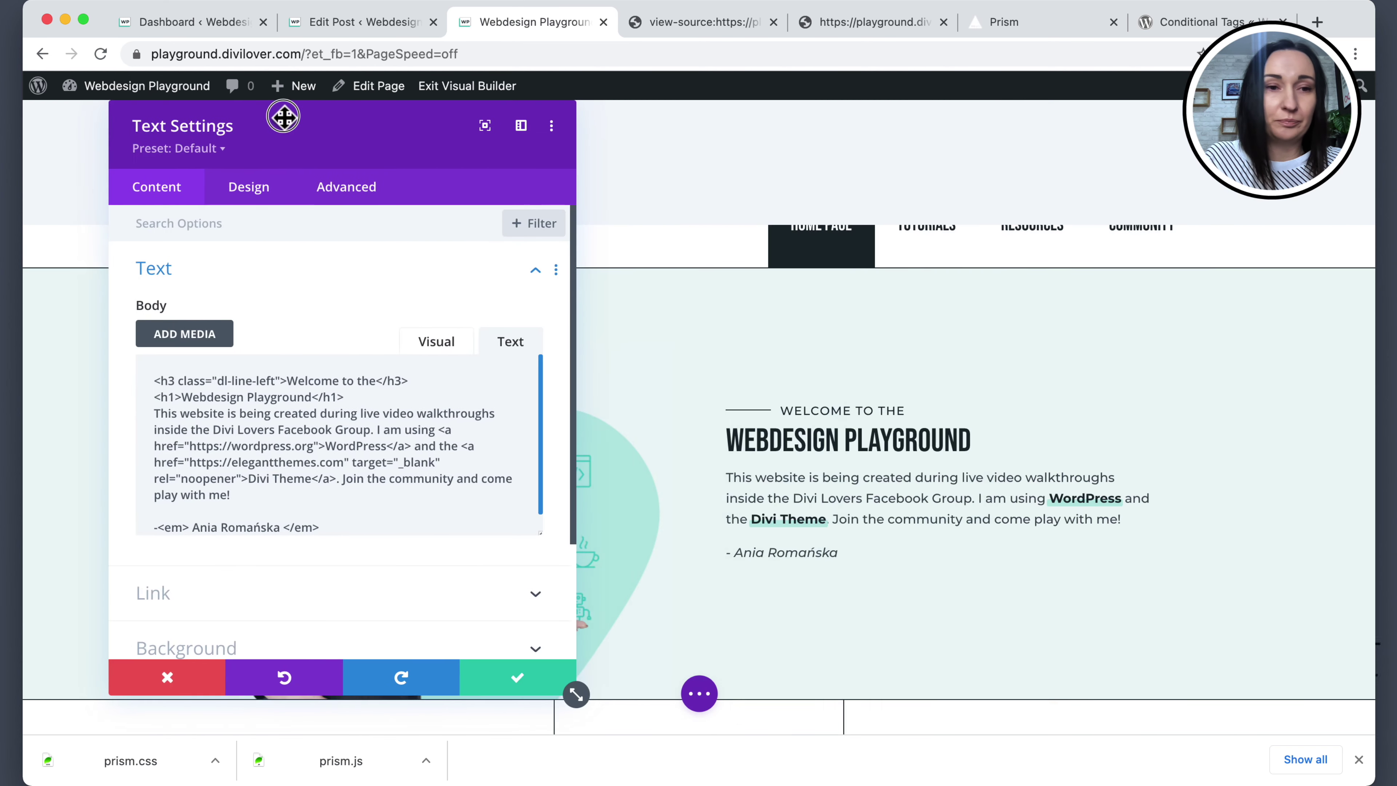
click(244, 199)
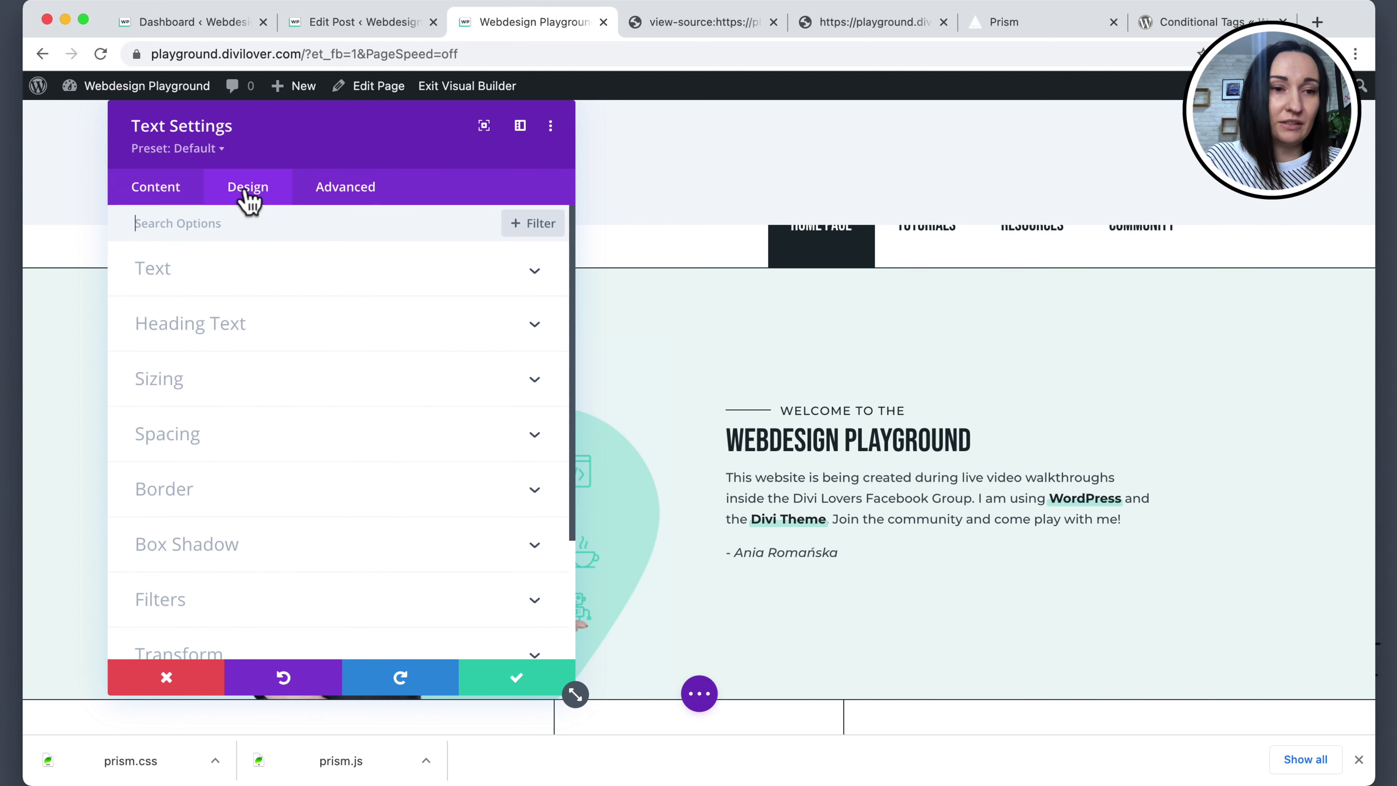
click(218, 437)
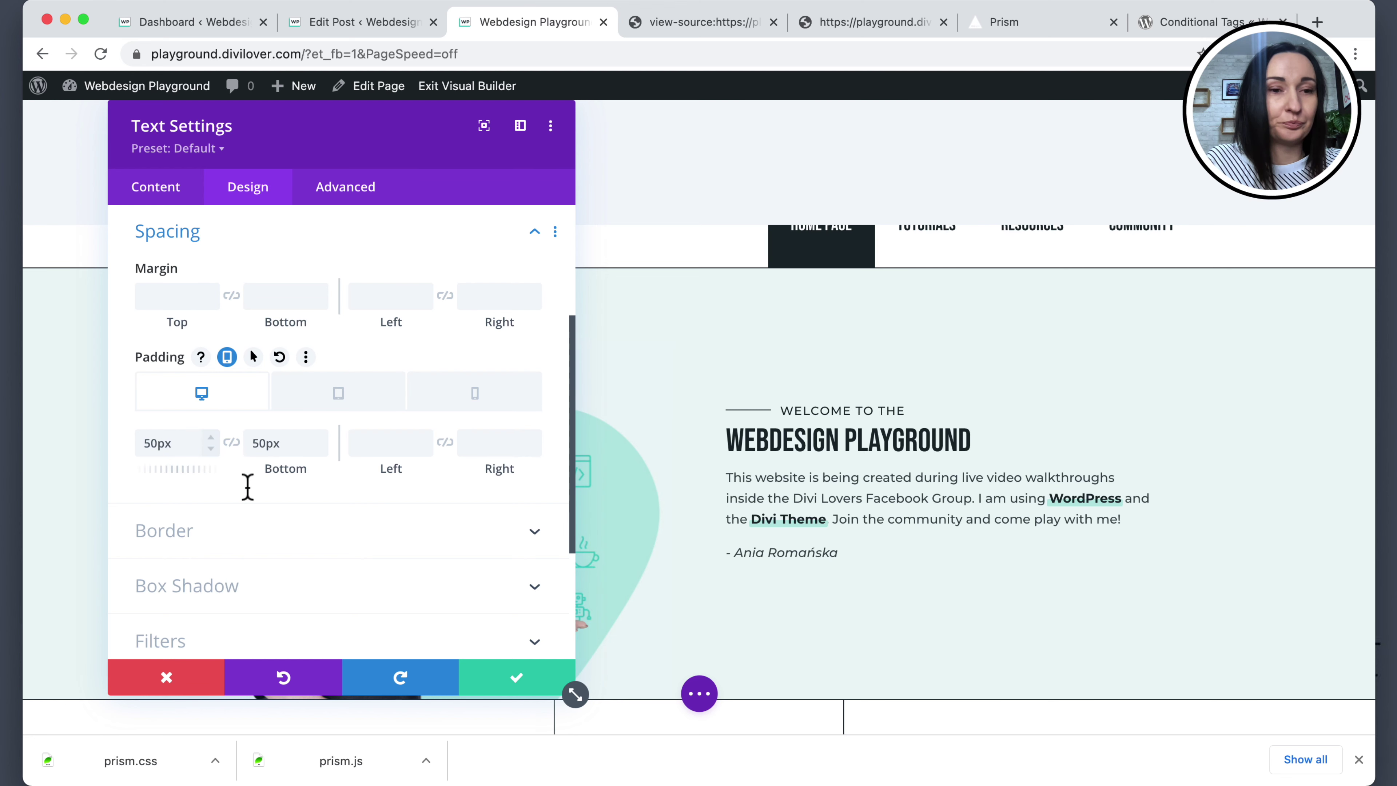
drag(149, 443, 137, 444)
text(8)
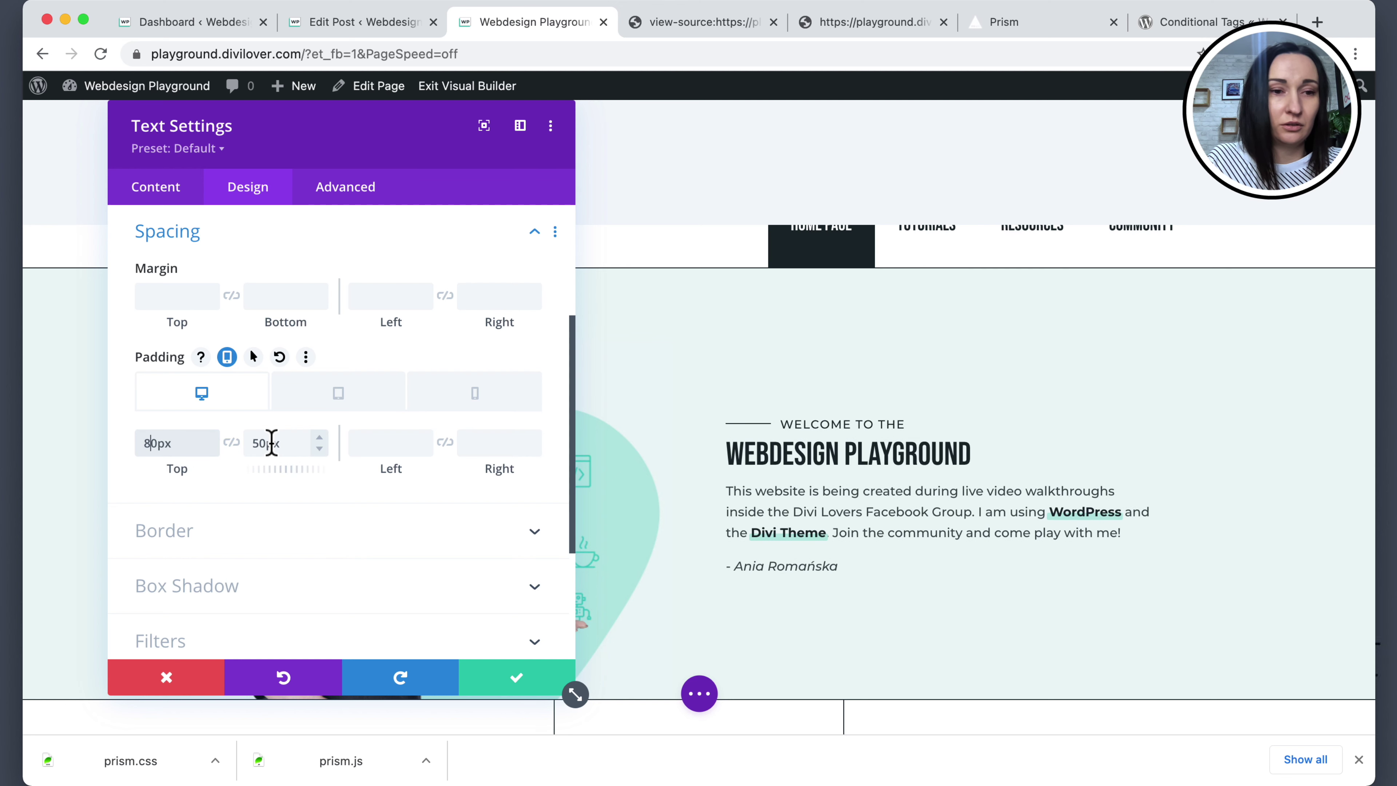
click(231, 443)
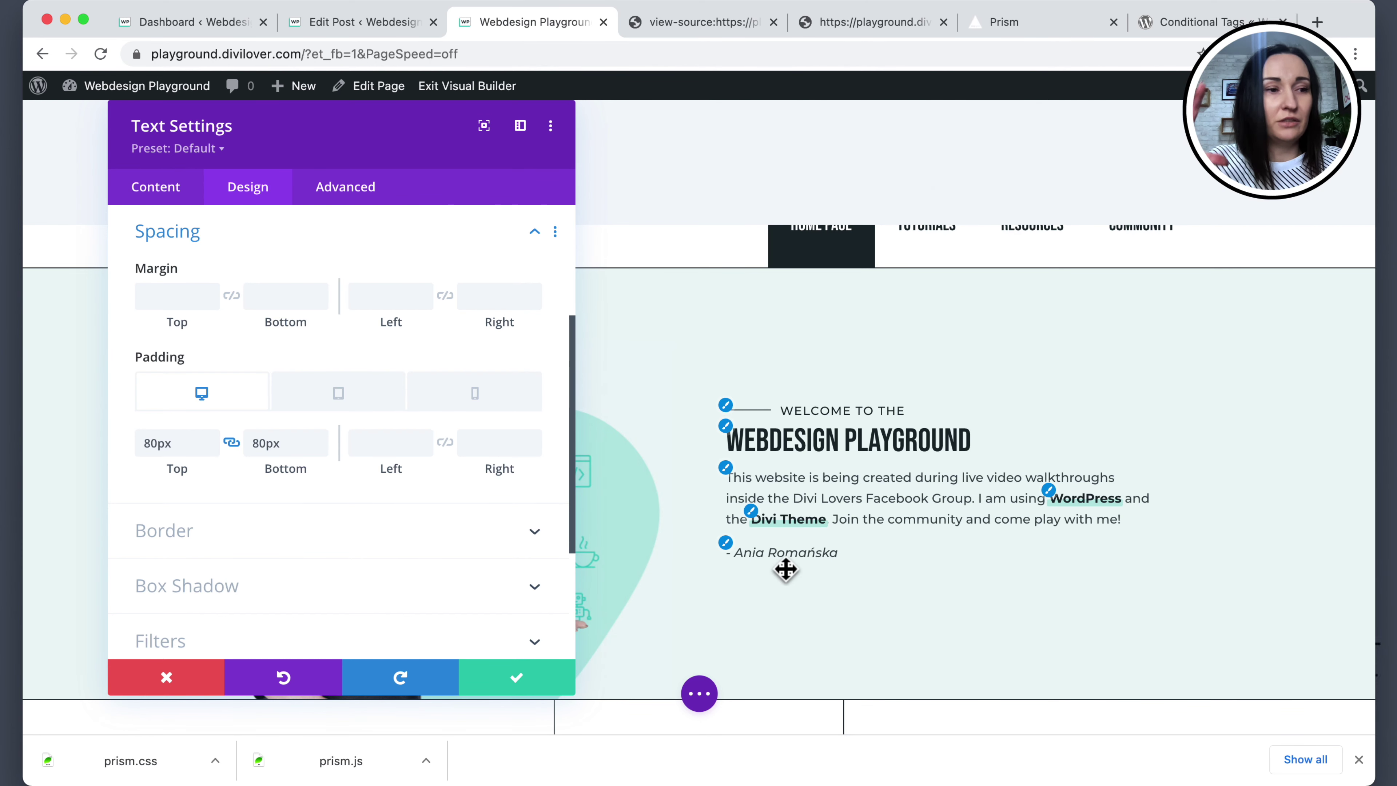
Switch the text padding and page preview to tablet size (768px).
click(347, 399)
drag(395, 127, 1107, 173)
scroll(516, 367, up, 5)
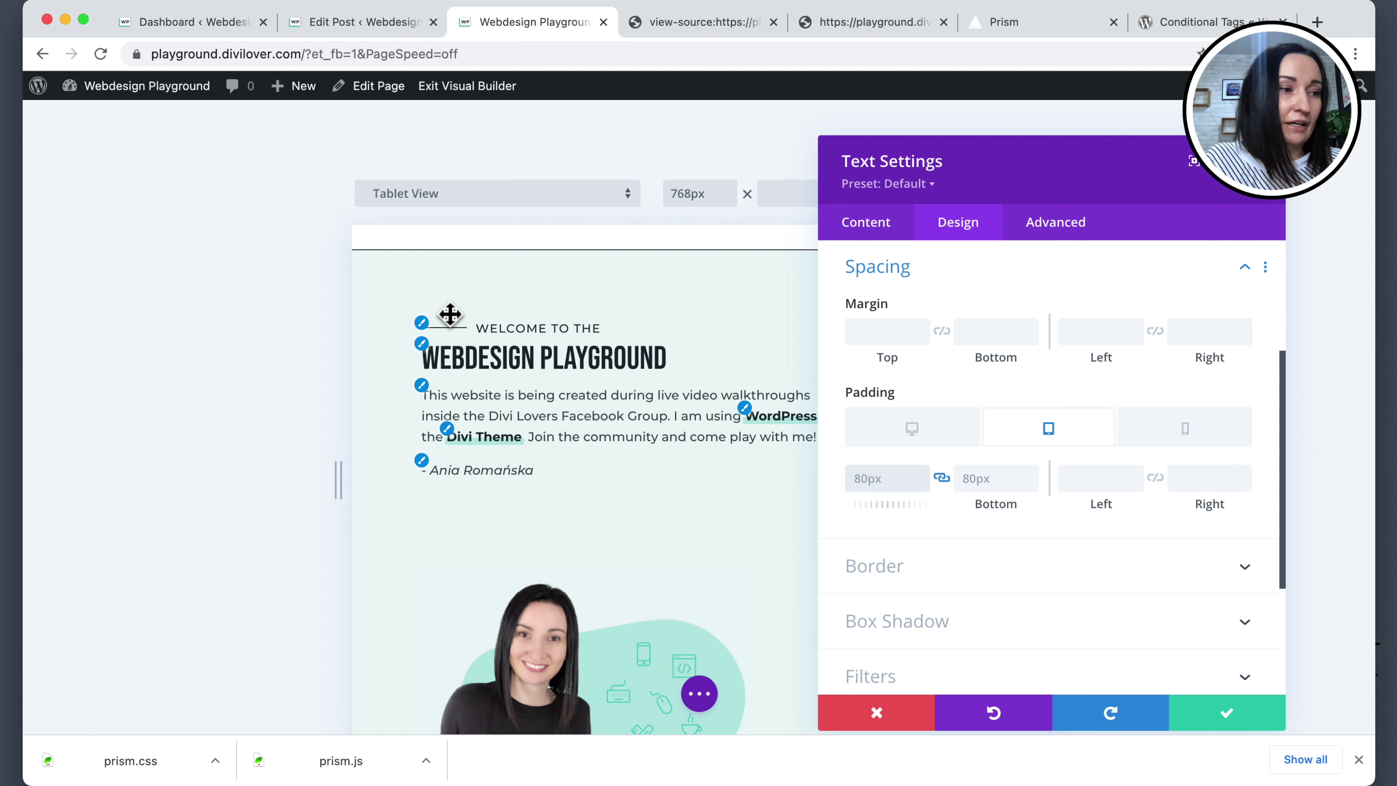
Set the welcome text's tablet bottom padding to 0px and unlink top and bottom padding.
click(982, 477)
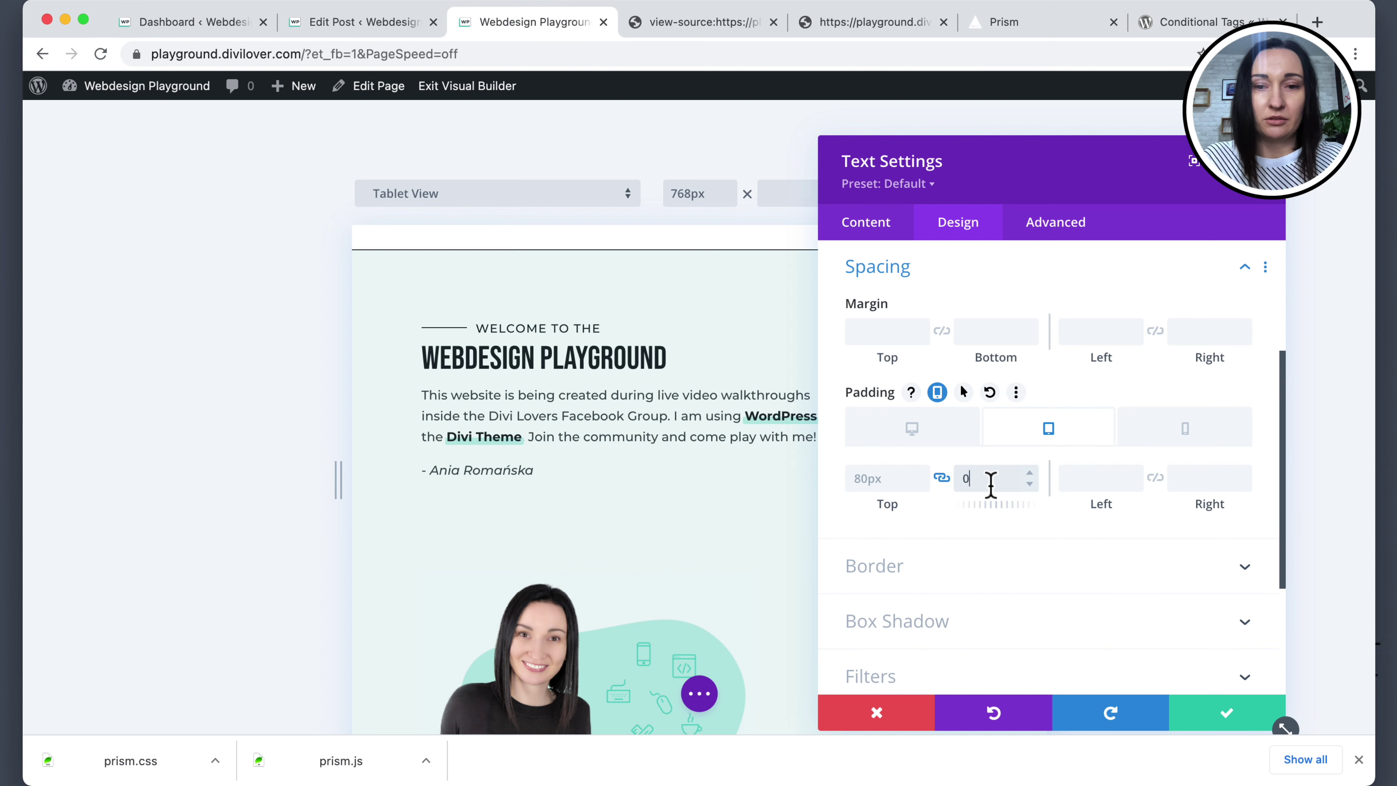
text(0)
click(888, 480)
click(942, 477)
click(865, 483)
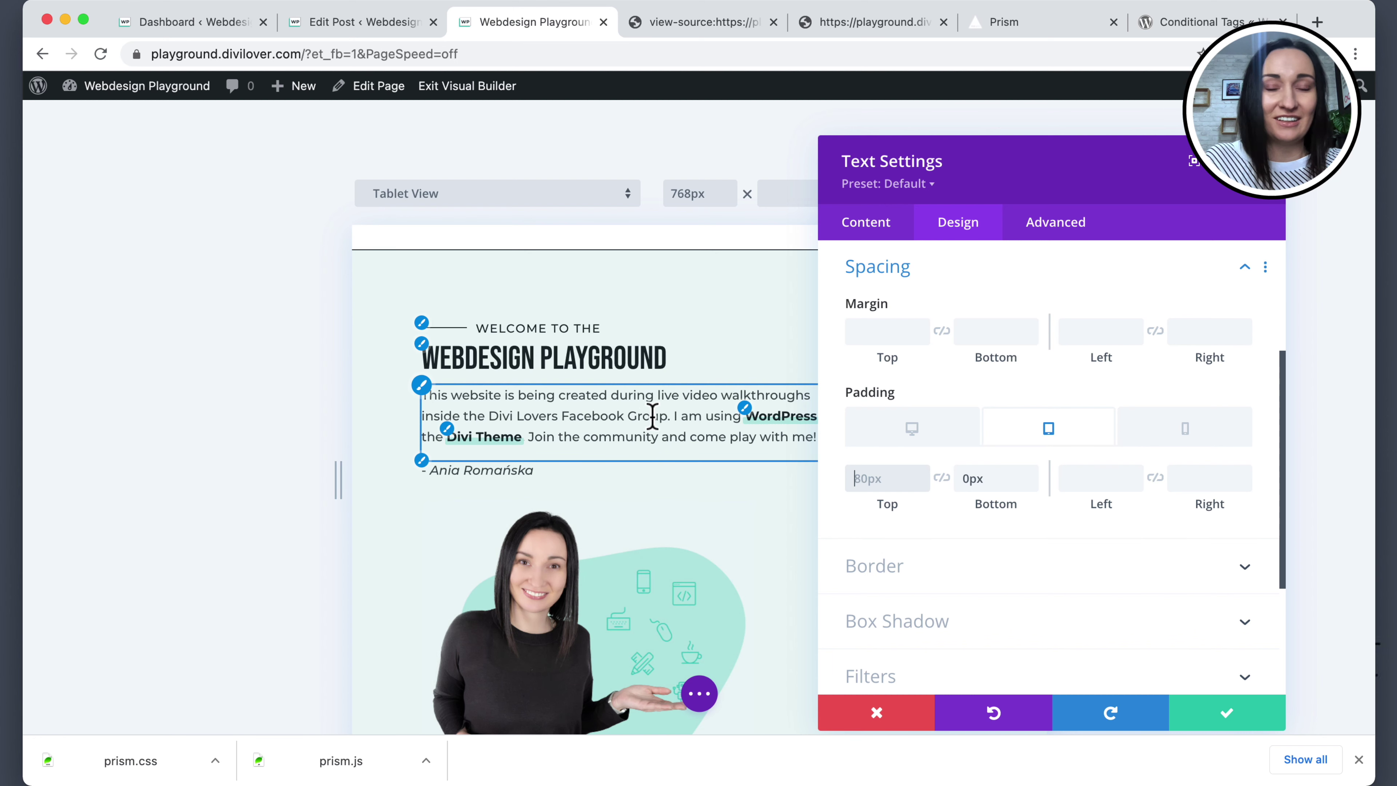
Set the phone Padding Top to 50px and apply the text settings.
click(1183, 430)
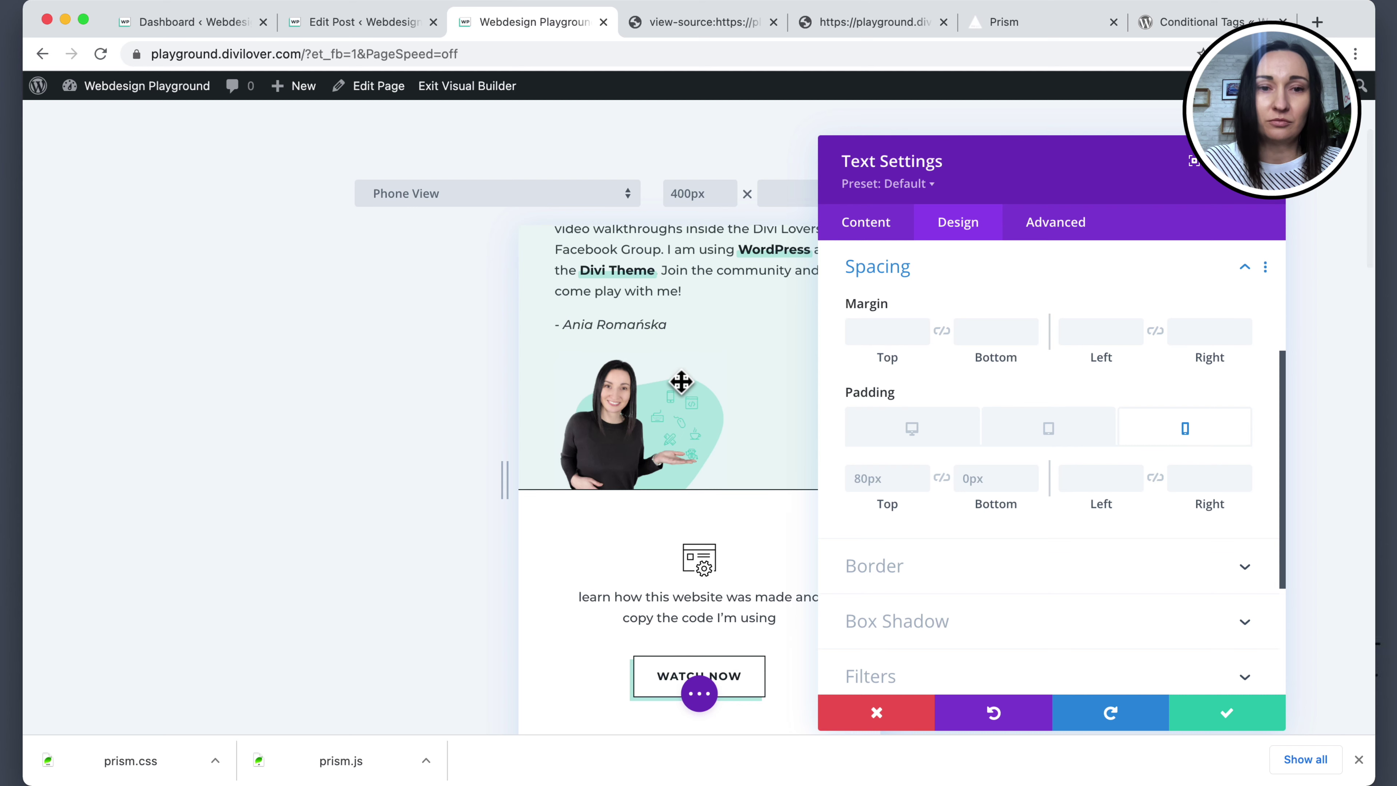
scroll(681, 381, up, 5)
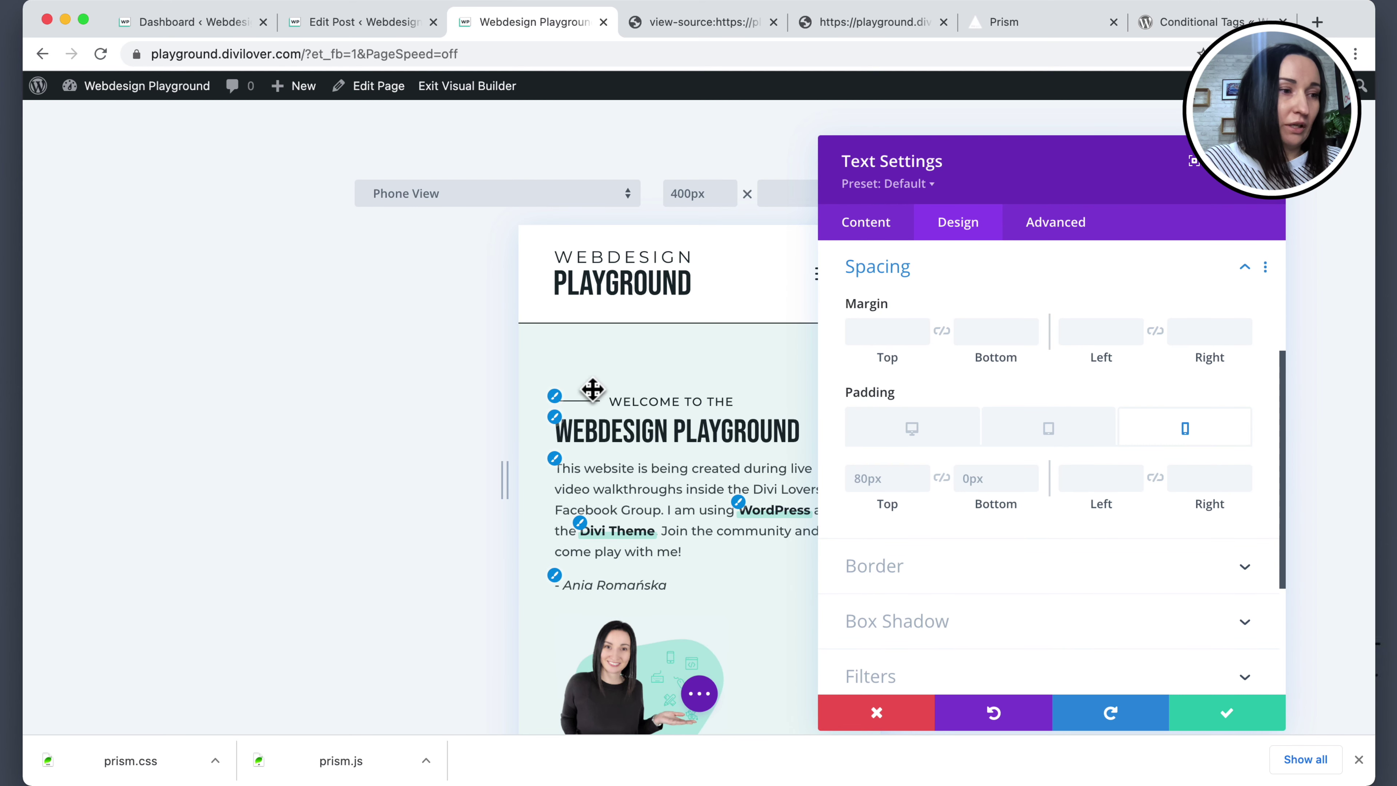
click(877, 476)
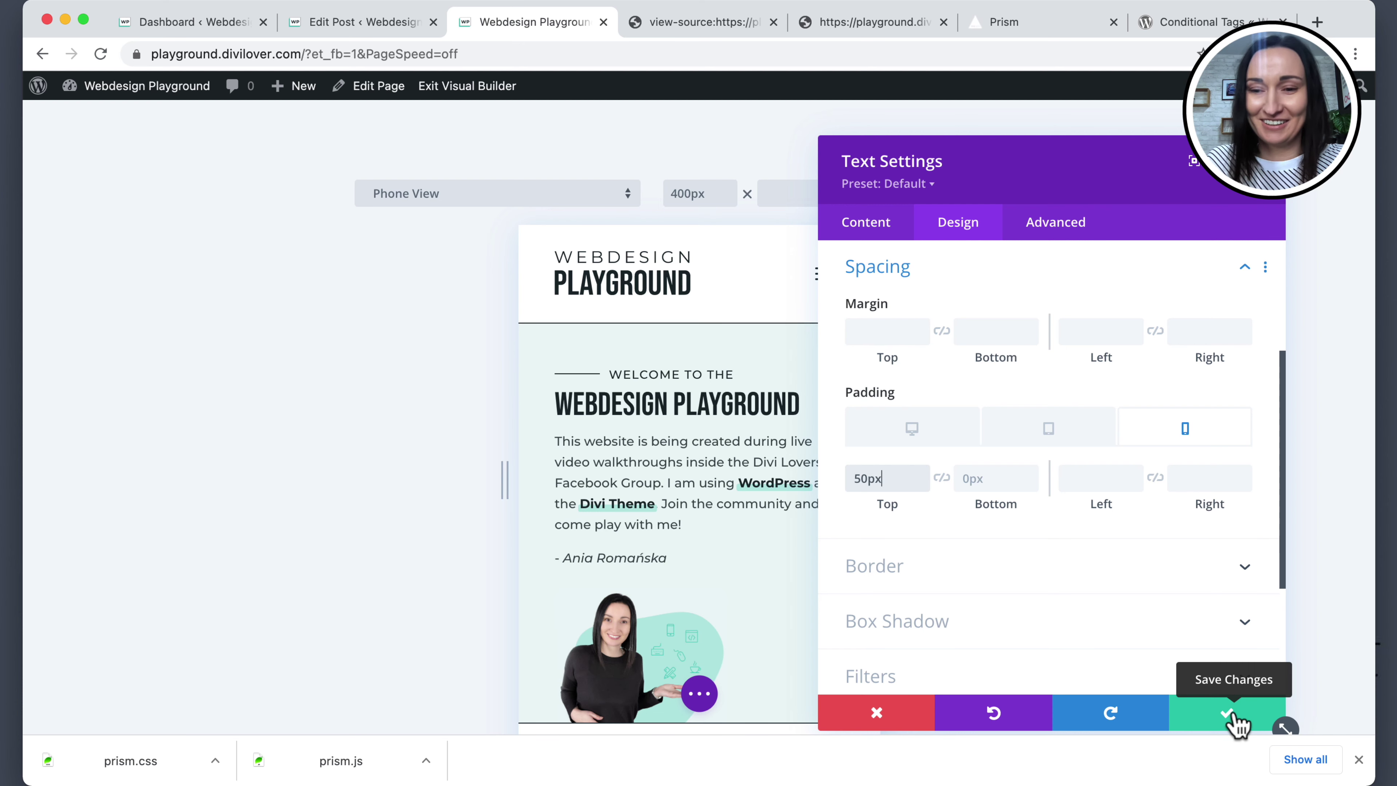
click(1231, 713)
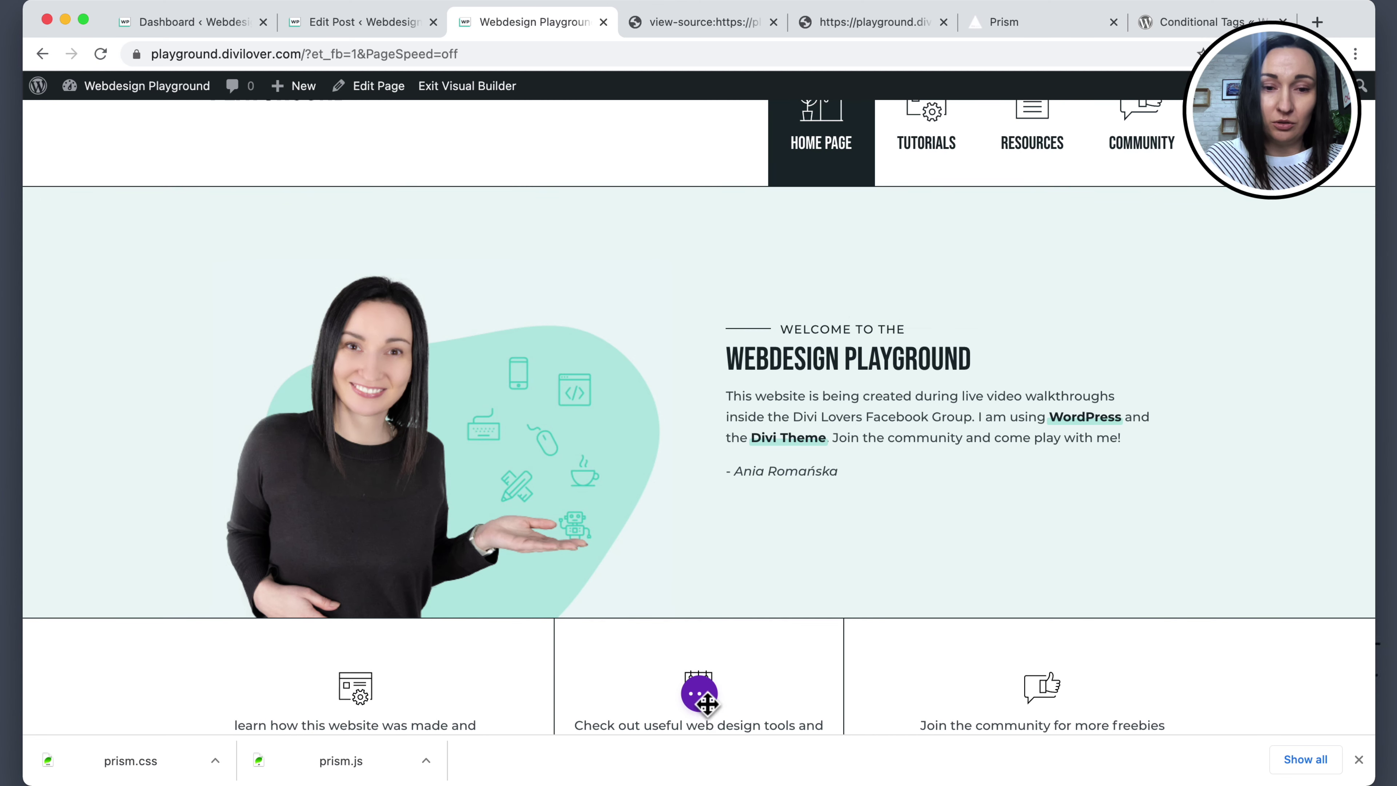
Save the page edits and open the live homepage in a new tab.
click(700, 693)
click(1323, 699)
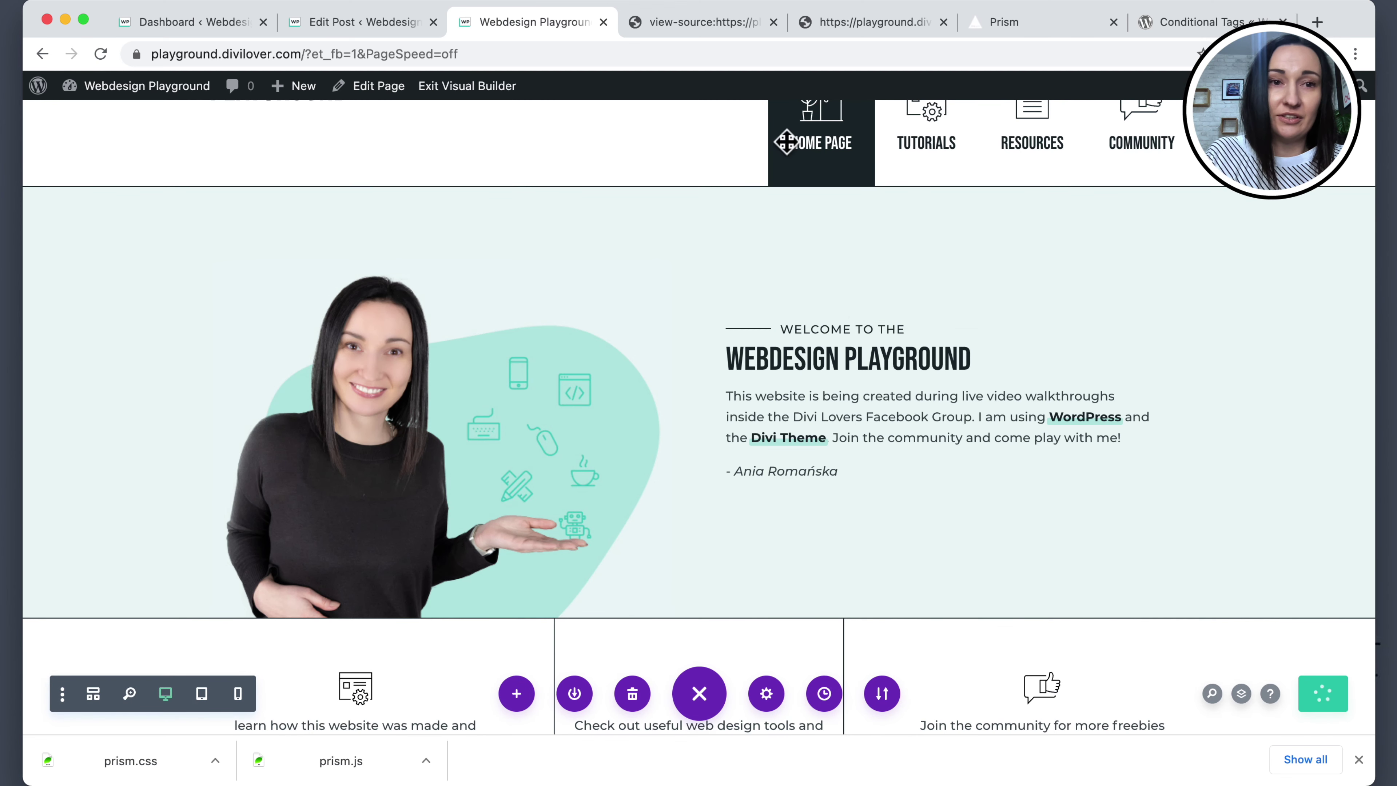
right_click(436, 85)
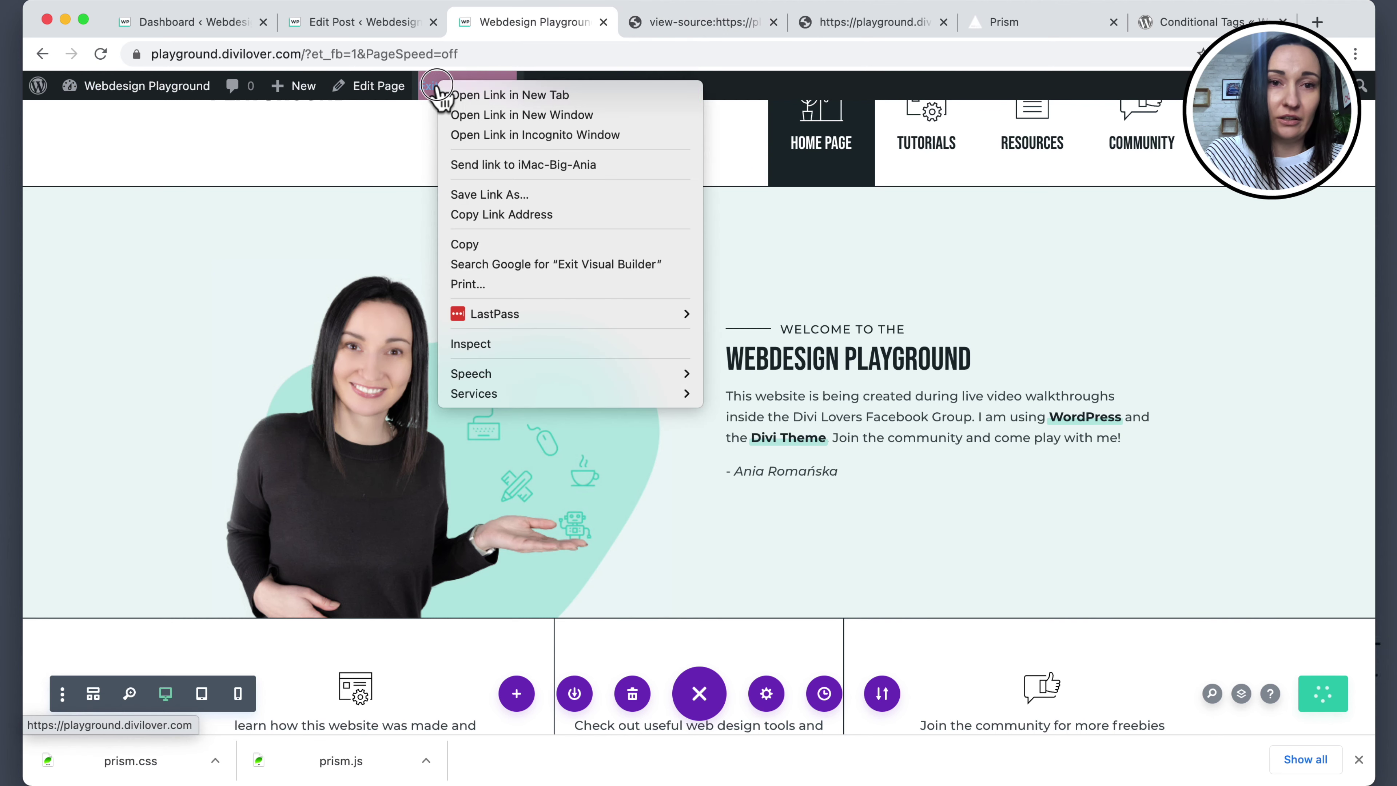
click(483, 96)
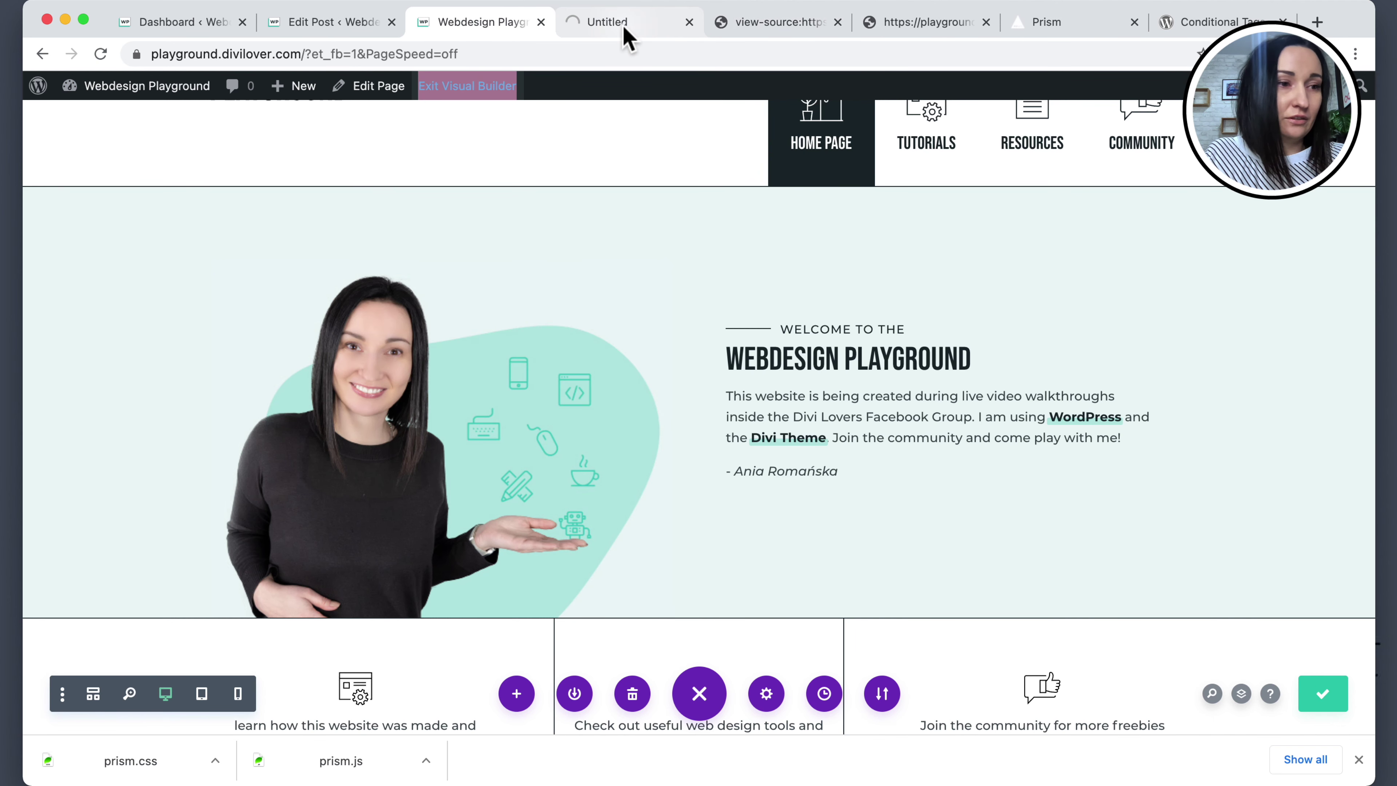
click(625, 29)
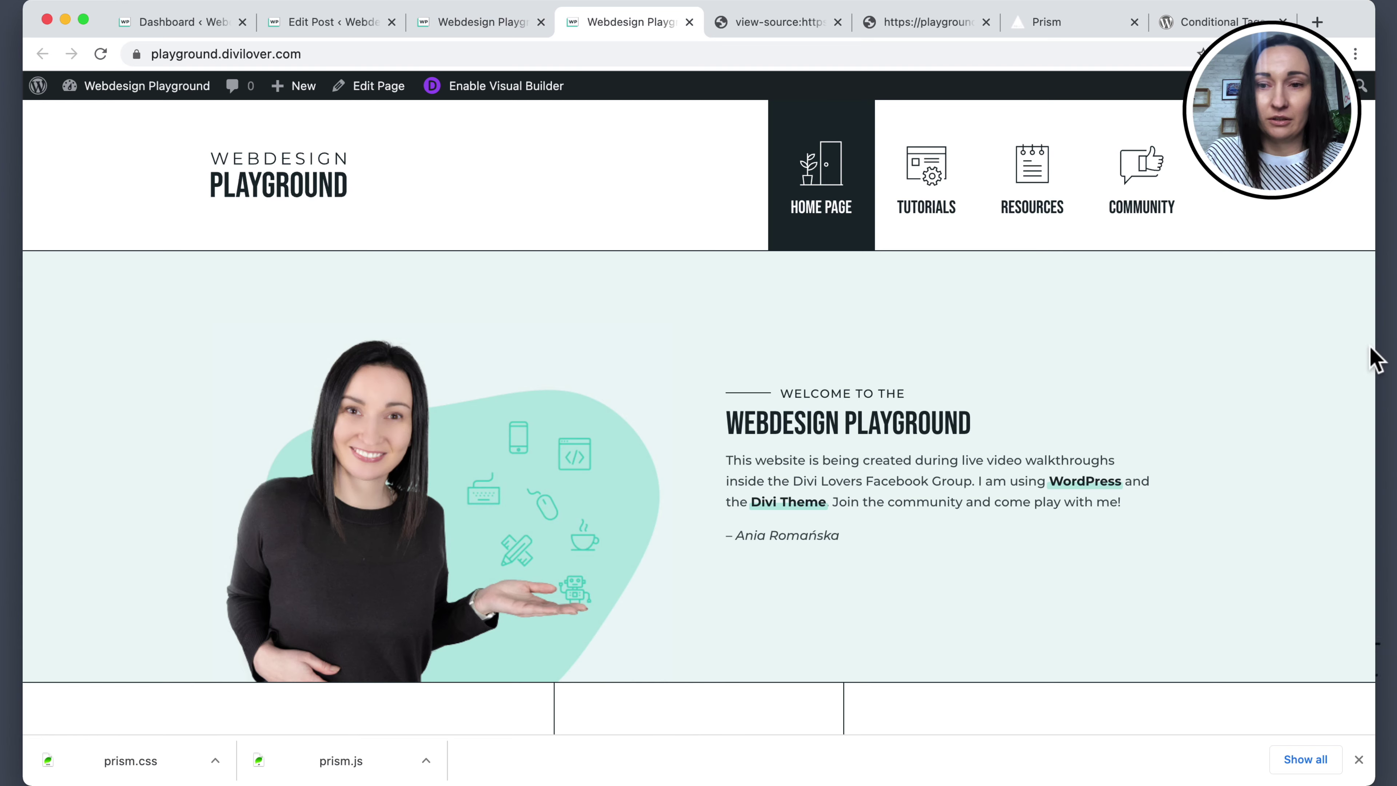
Check the live homepage at mobile, narrower and desktop widths, then go back to the builder.
drag(1375, 347, 1126, 354)
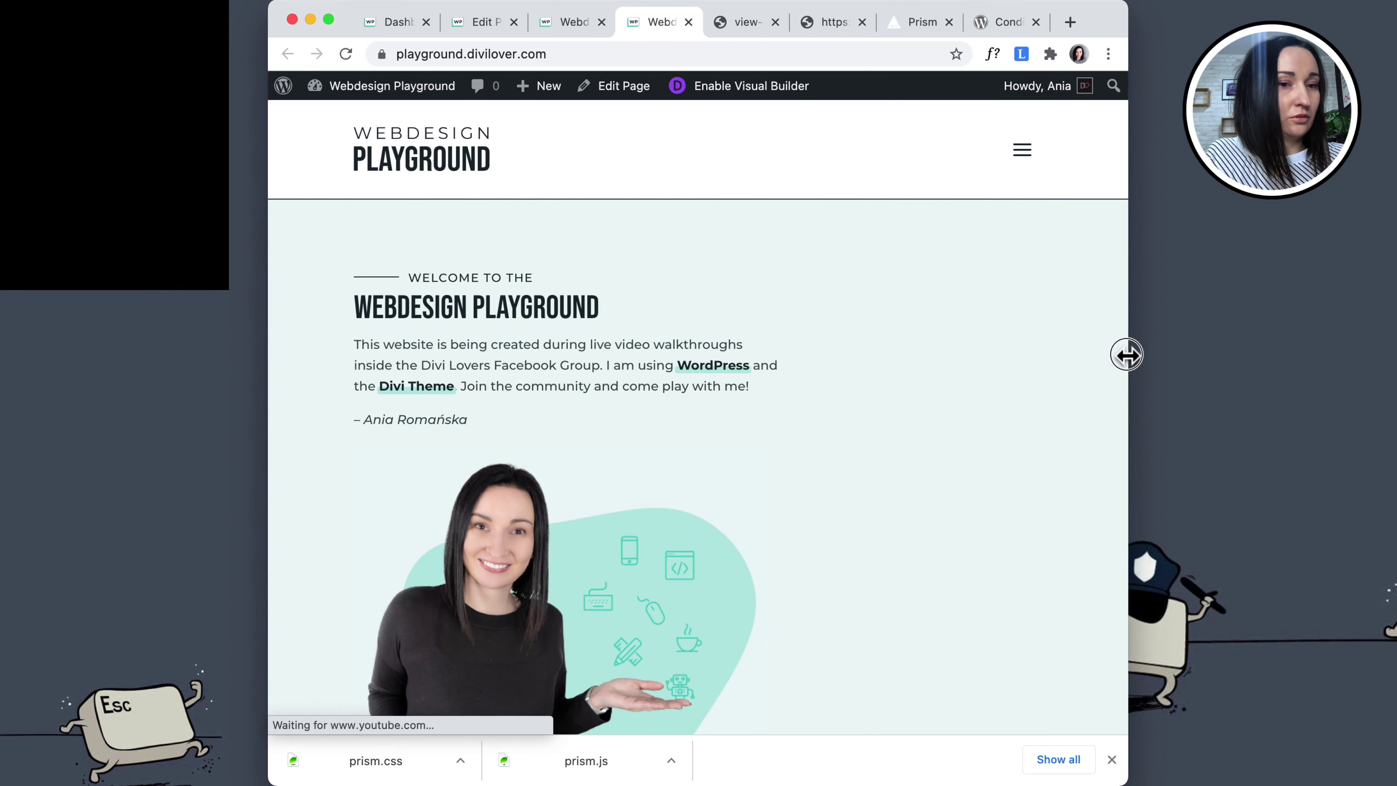
scroll(801, 413, down, 6)
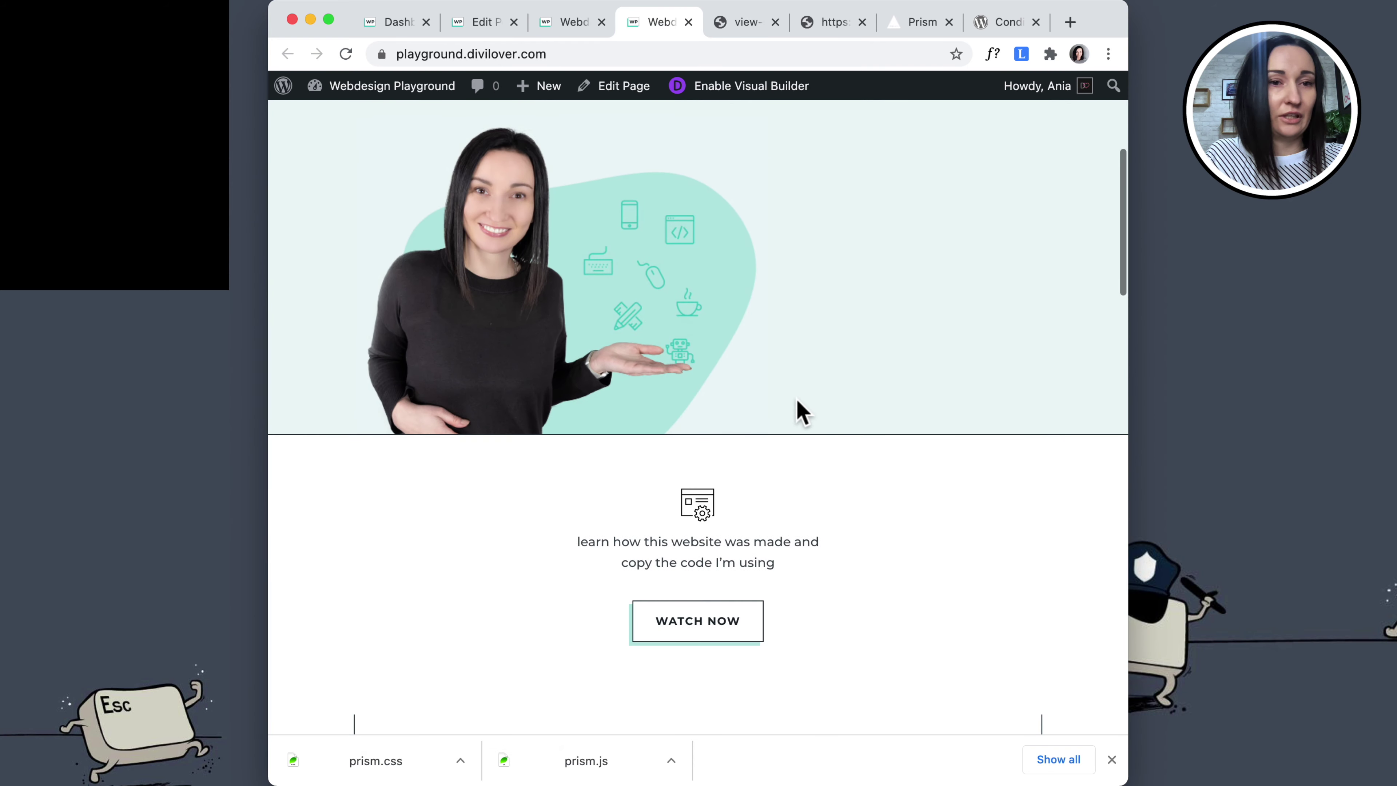
scroll(801, 412, up, 3)
scroll(802, 413, up, 3)
scroll(802, 413, down, 2)
scroll(800, 412, up, 2)
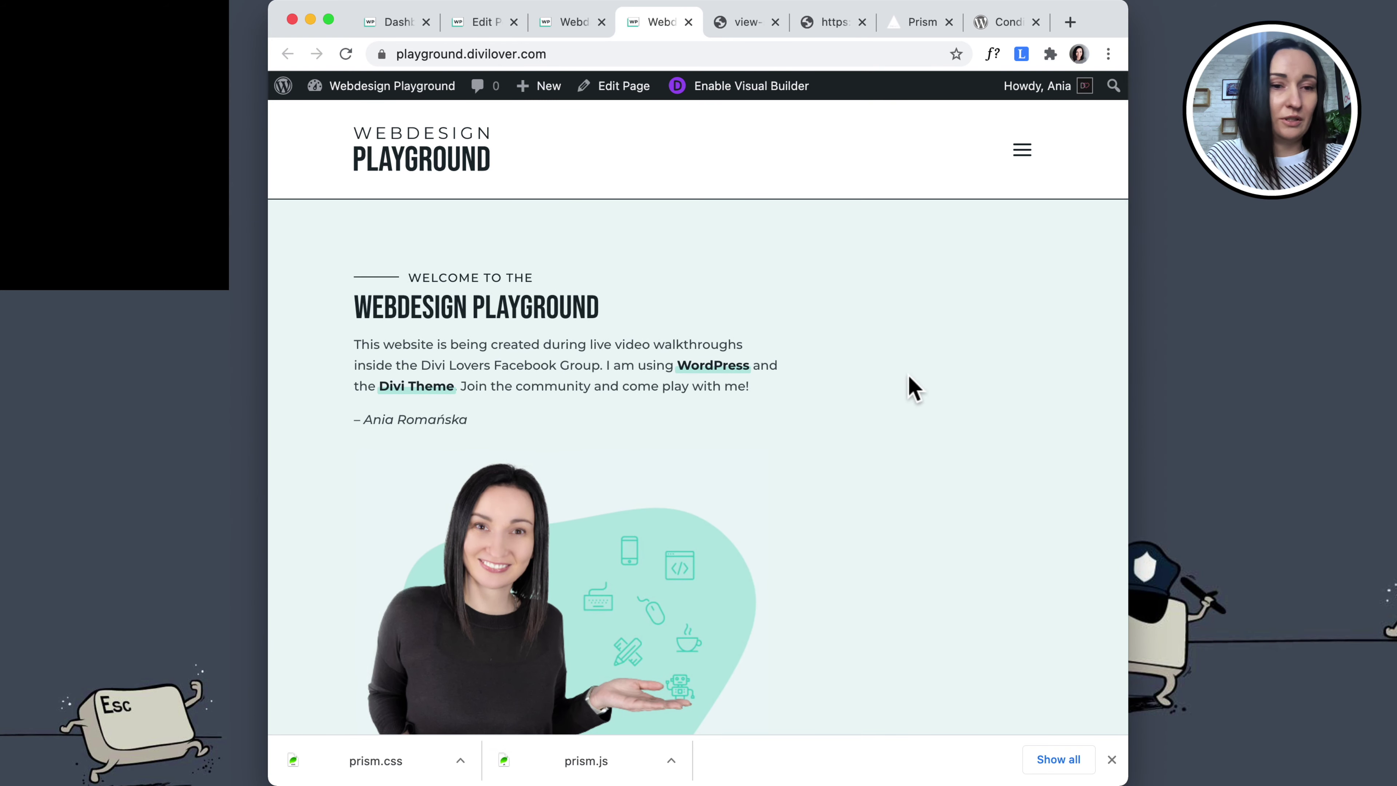
scroll(912, 388, down, 1)
scroll(911, 387, down, 1)
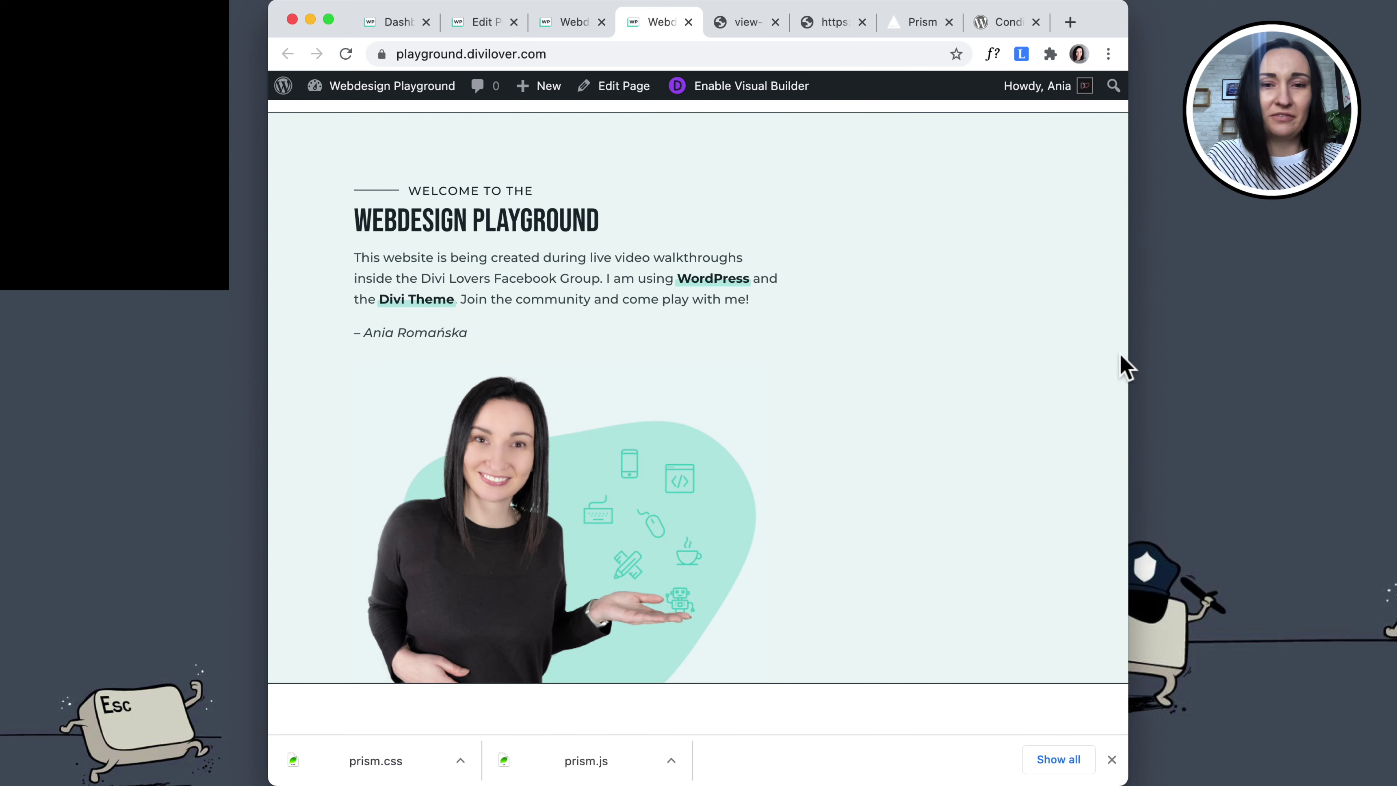
drag(1128, 366, 924, 373)
drag(825, 375, 1213, 385)
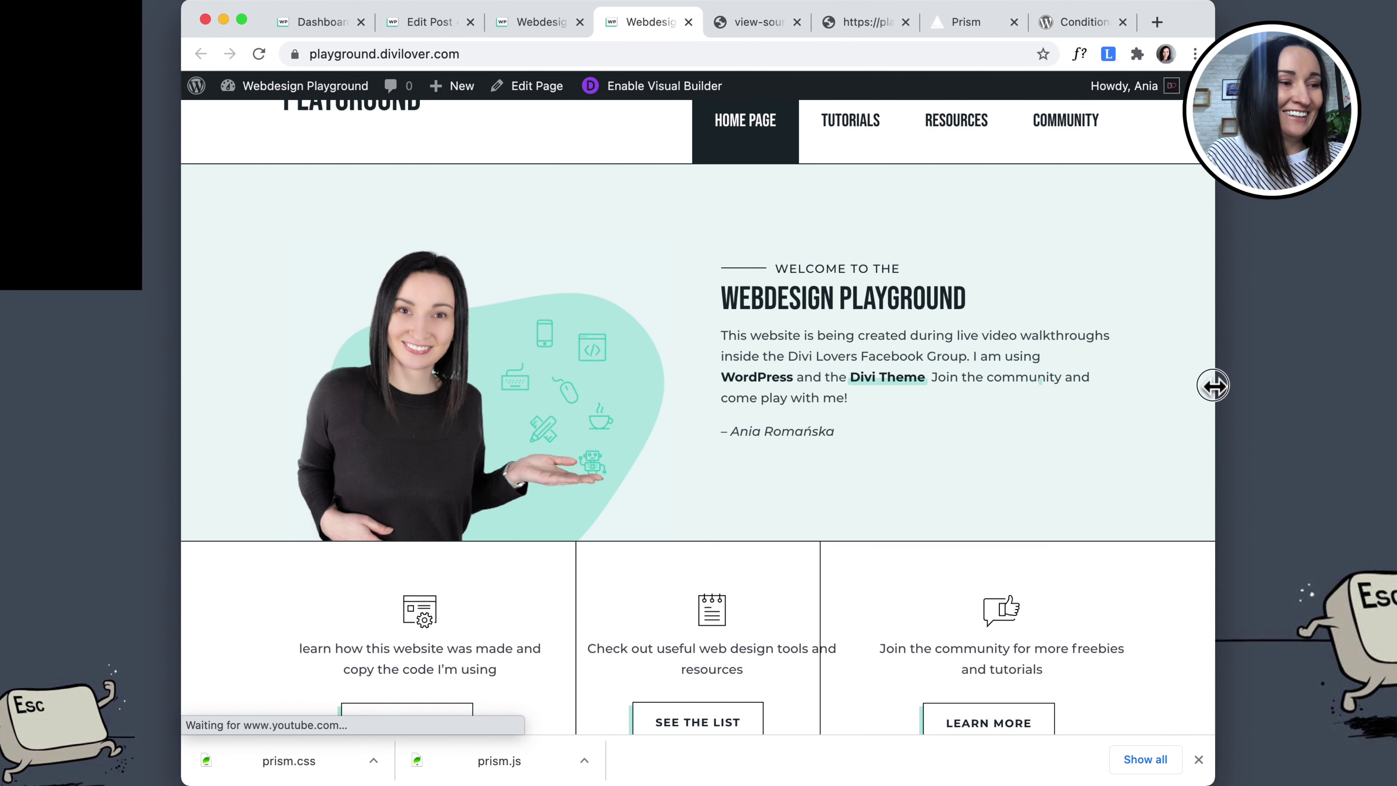
scroll(867, 477, down, 5)
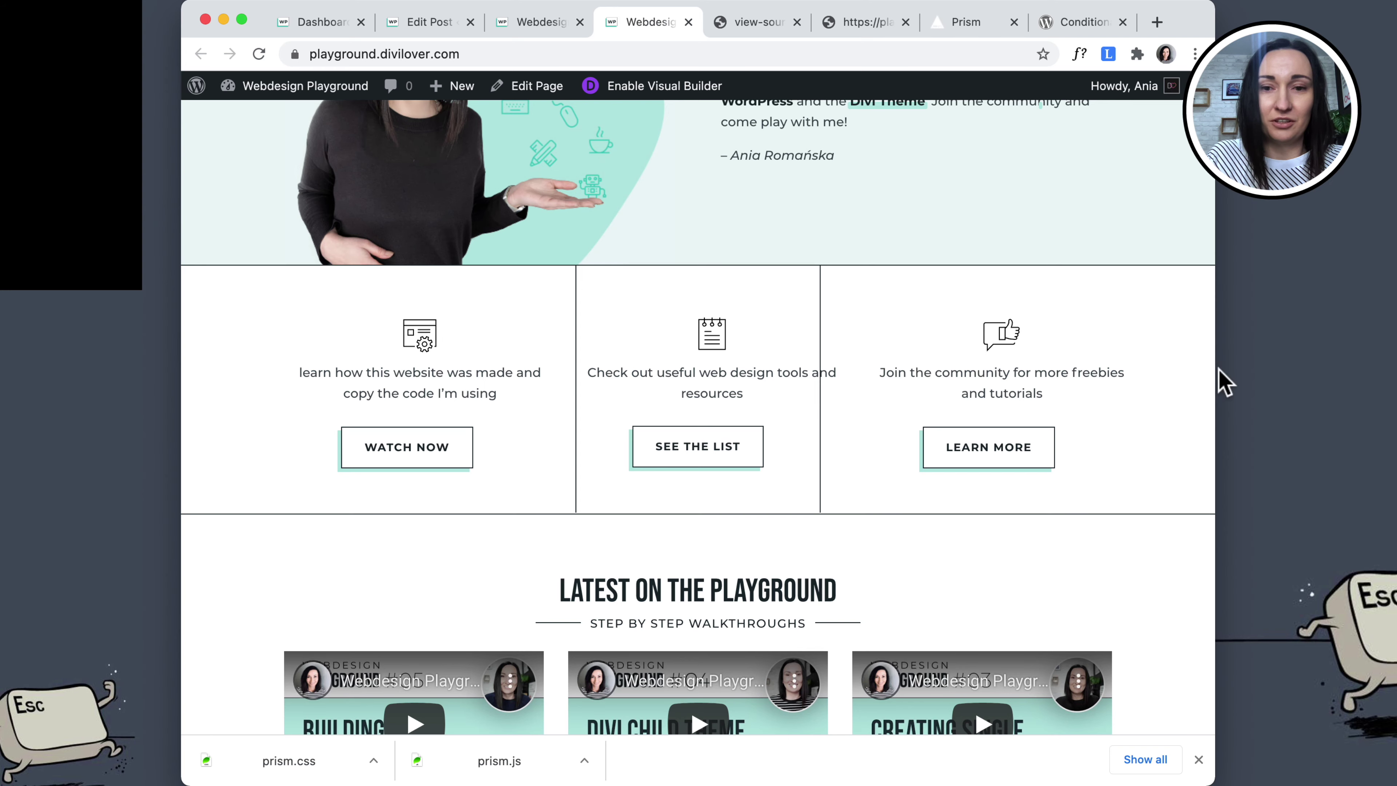
key(ctrl+alt+Return)
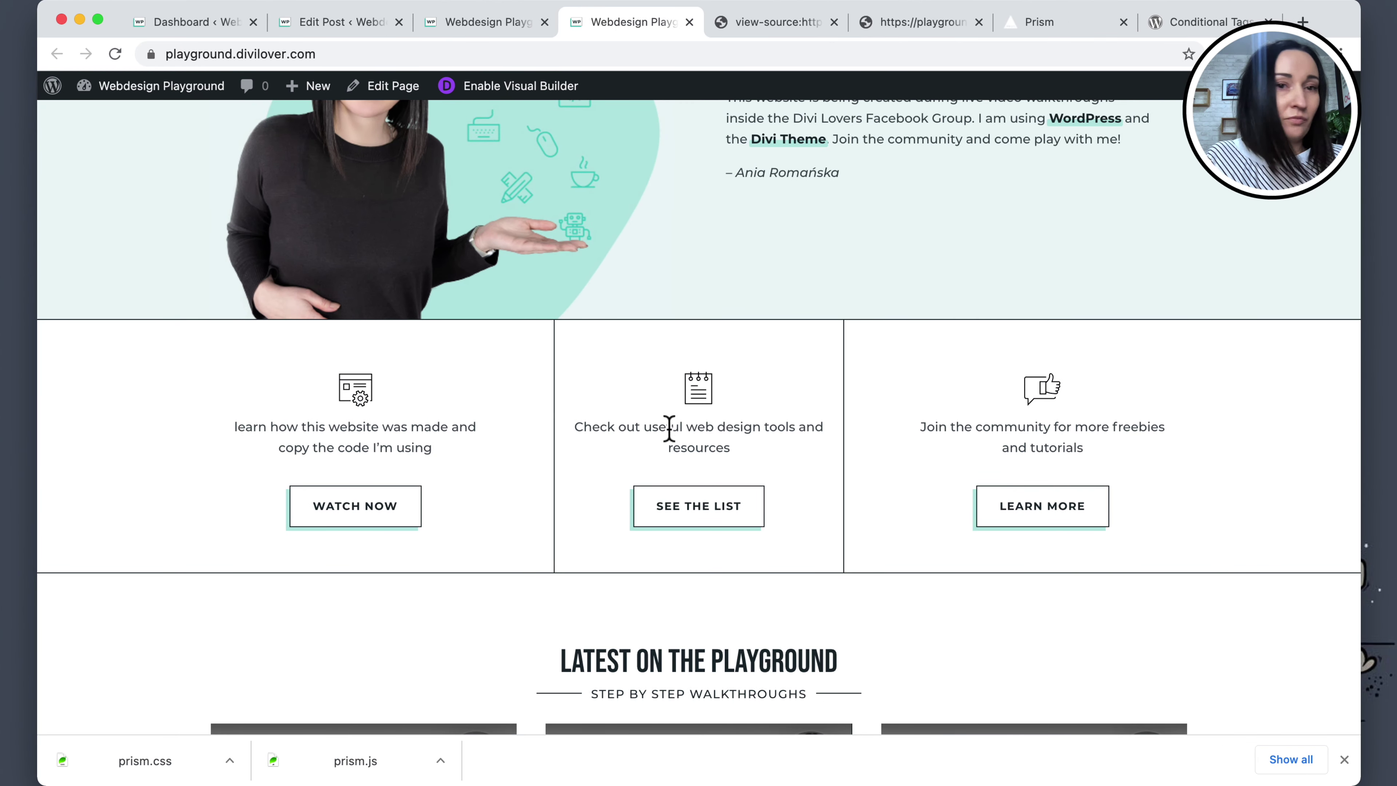
click(492, 29)
scroll(586, 396, down, 5)
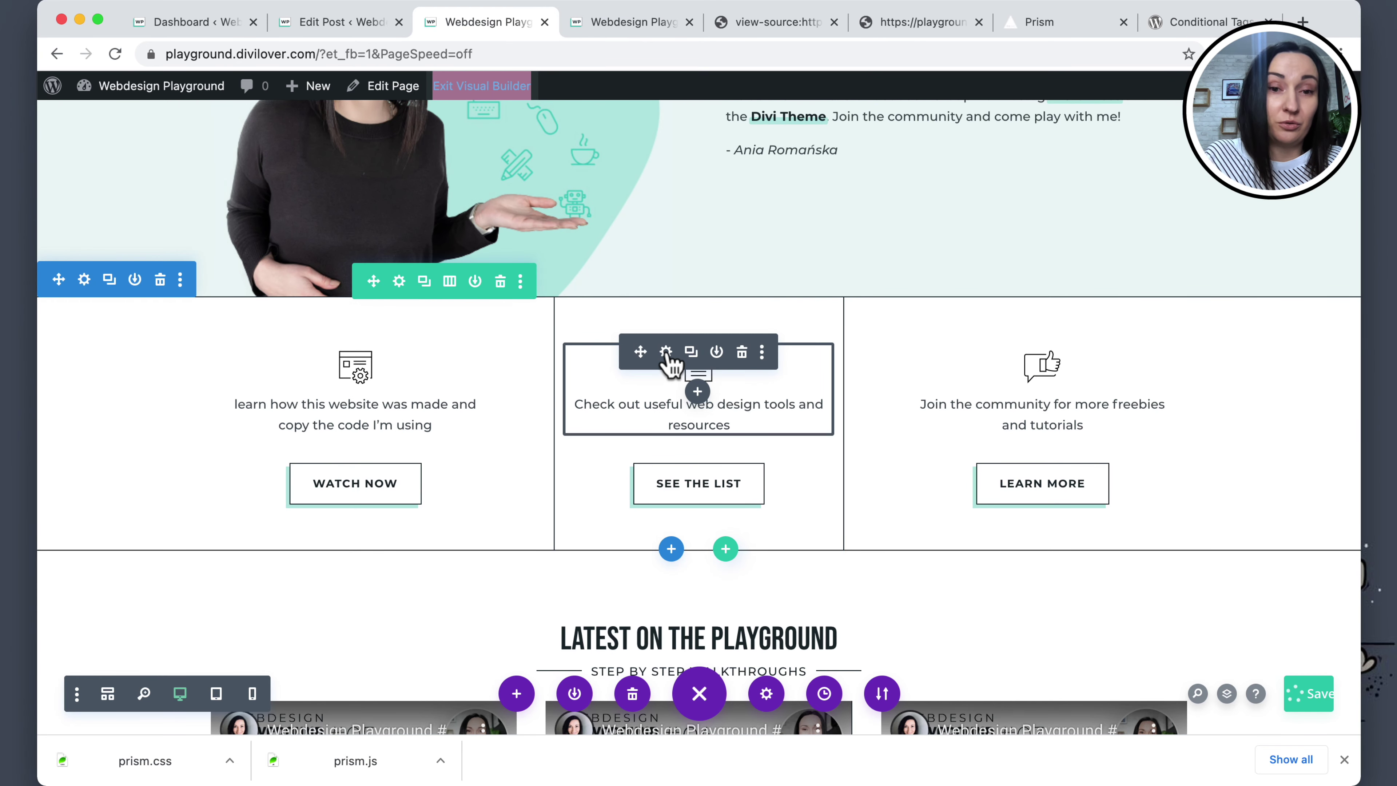
Move the middle blurb's 300px width into Max Width and set its Width to 90%.
click(668, 353)
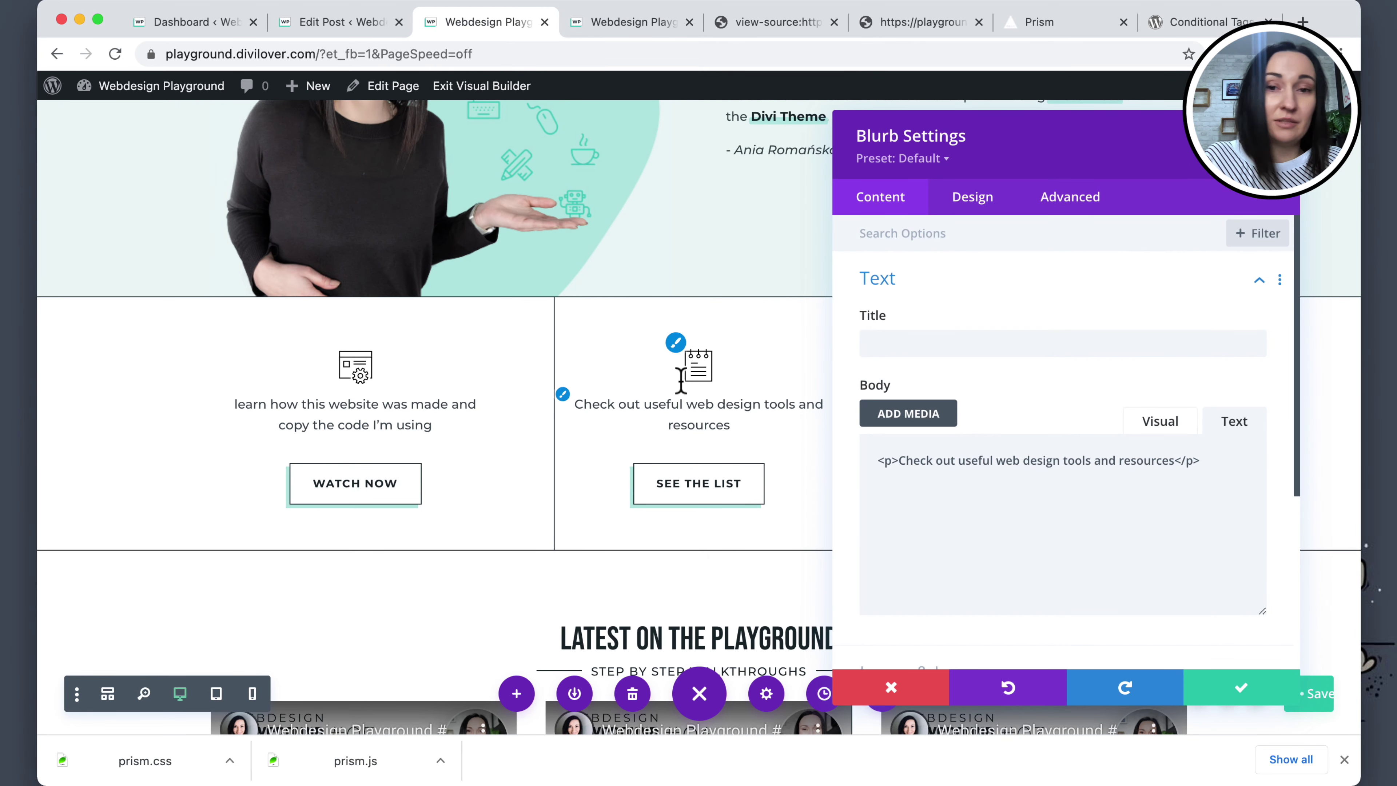
click(991, 207)
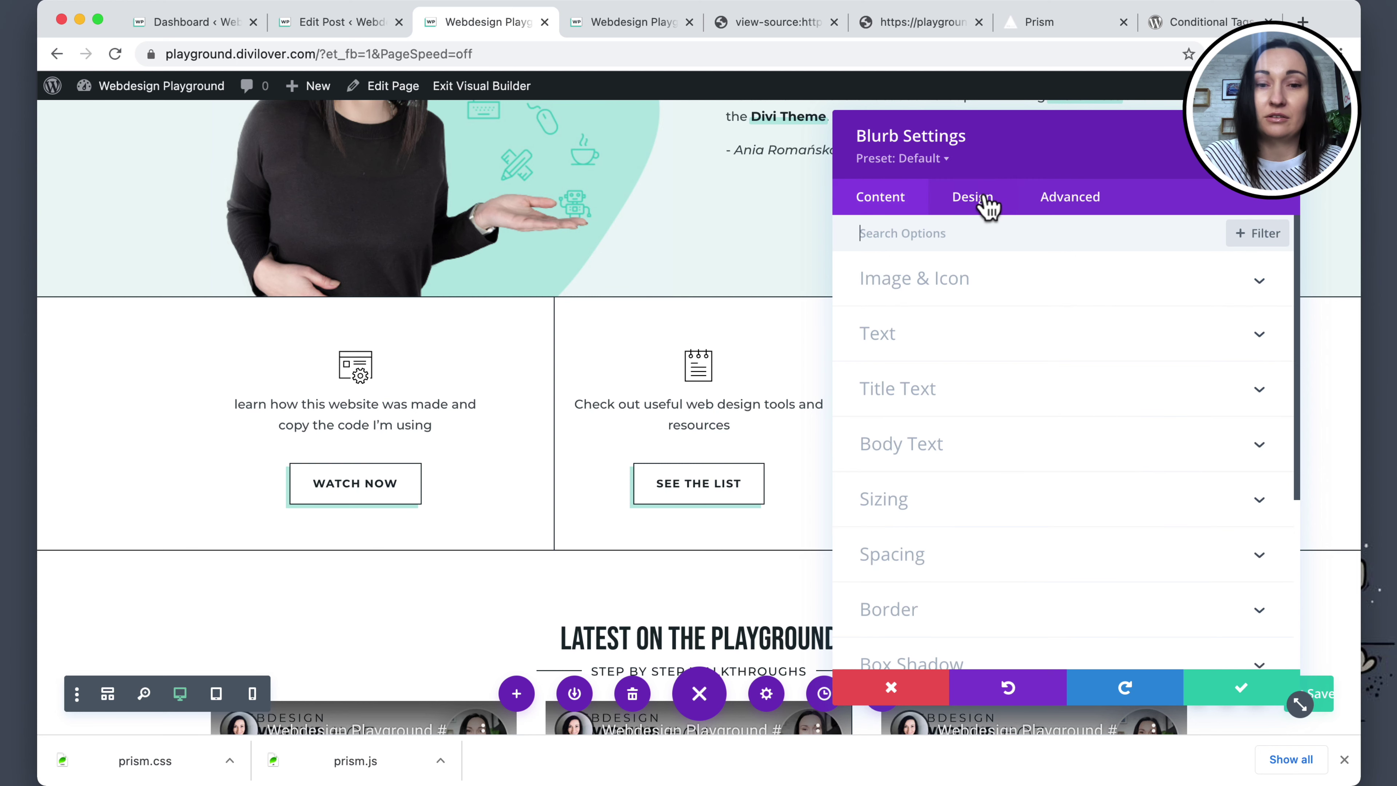
click(910, 498)
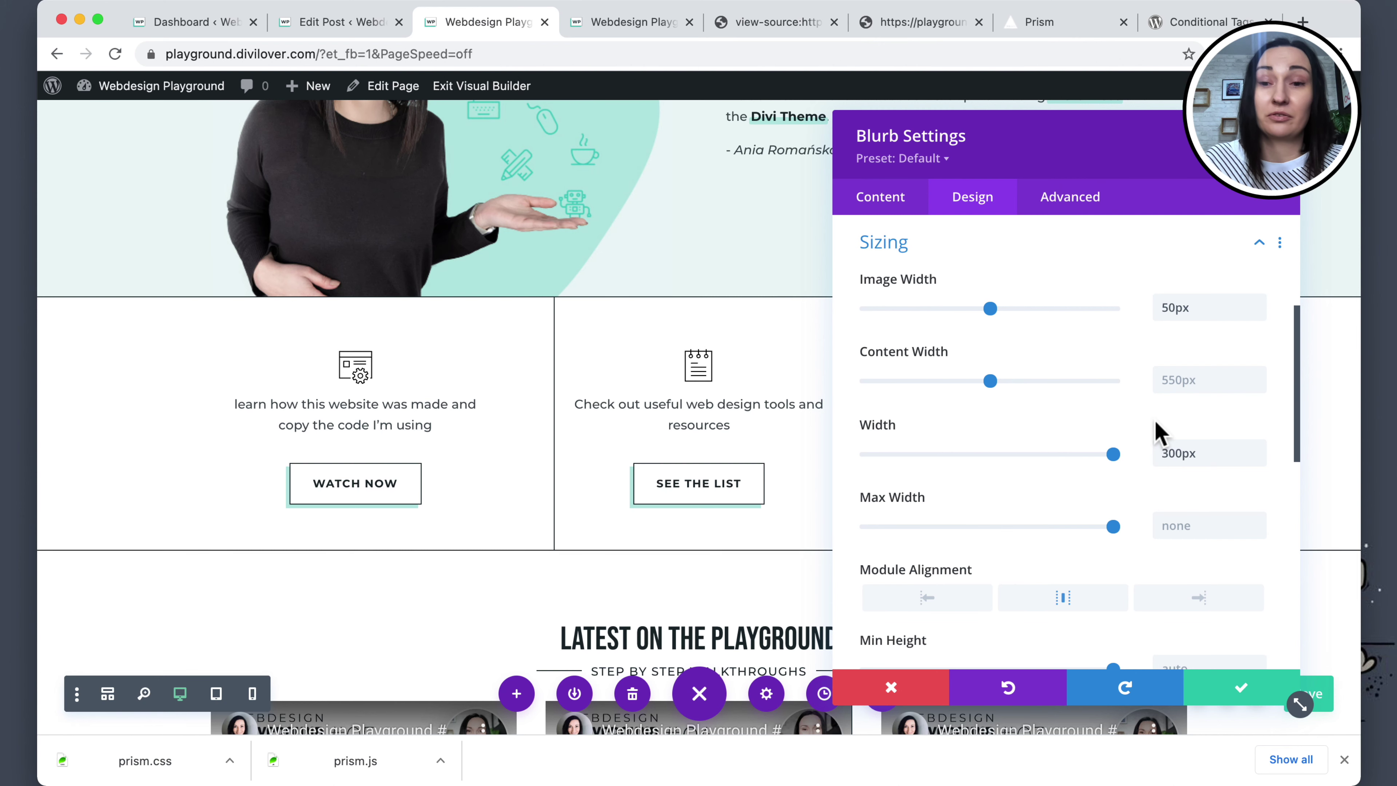
drag(1213, 453, 1152, 452)
key(ctrl+c)
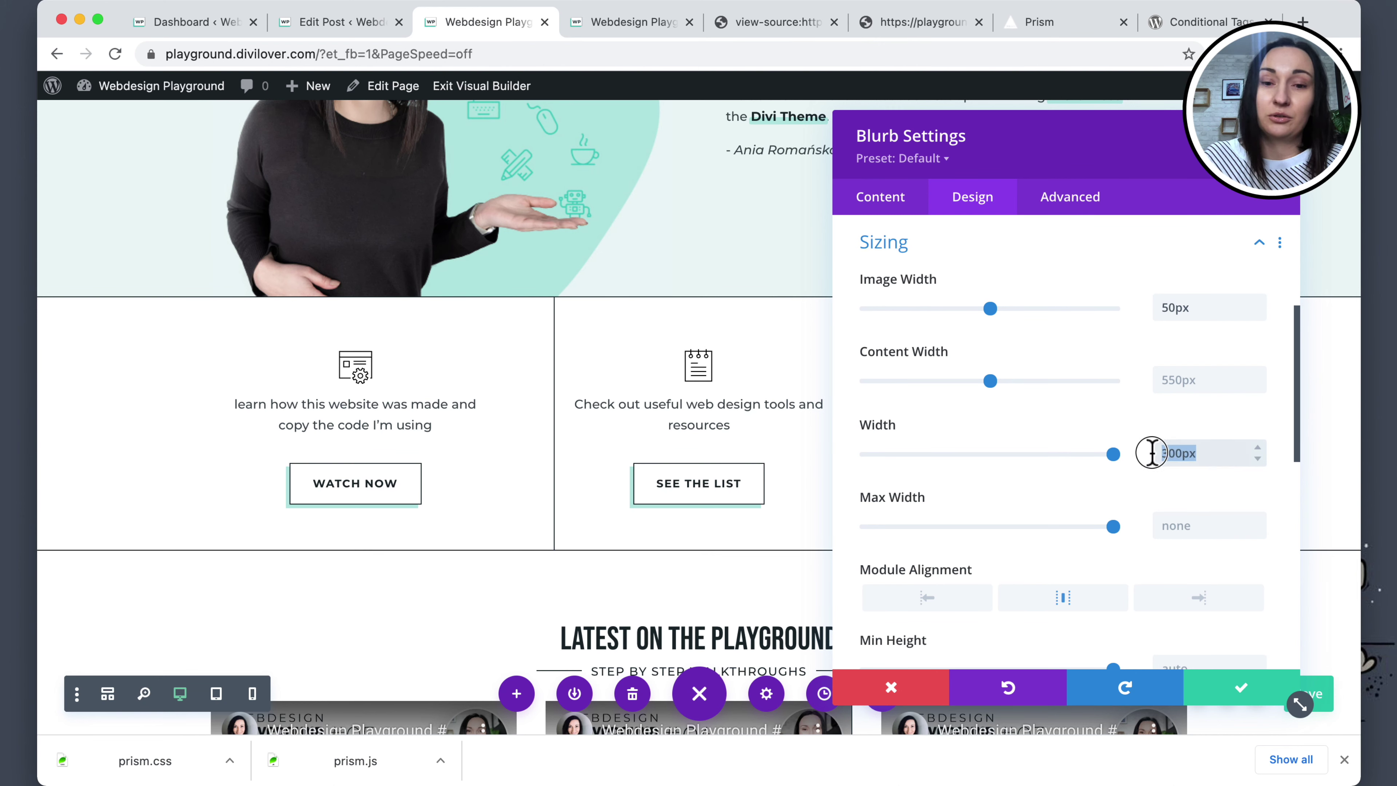
key(BackSpace)
click(1187, 524)
key(ctrl+v)
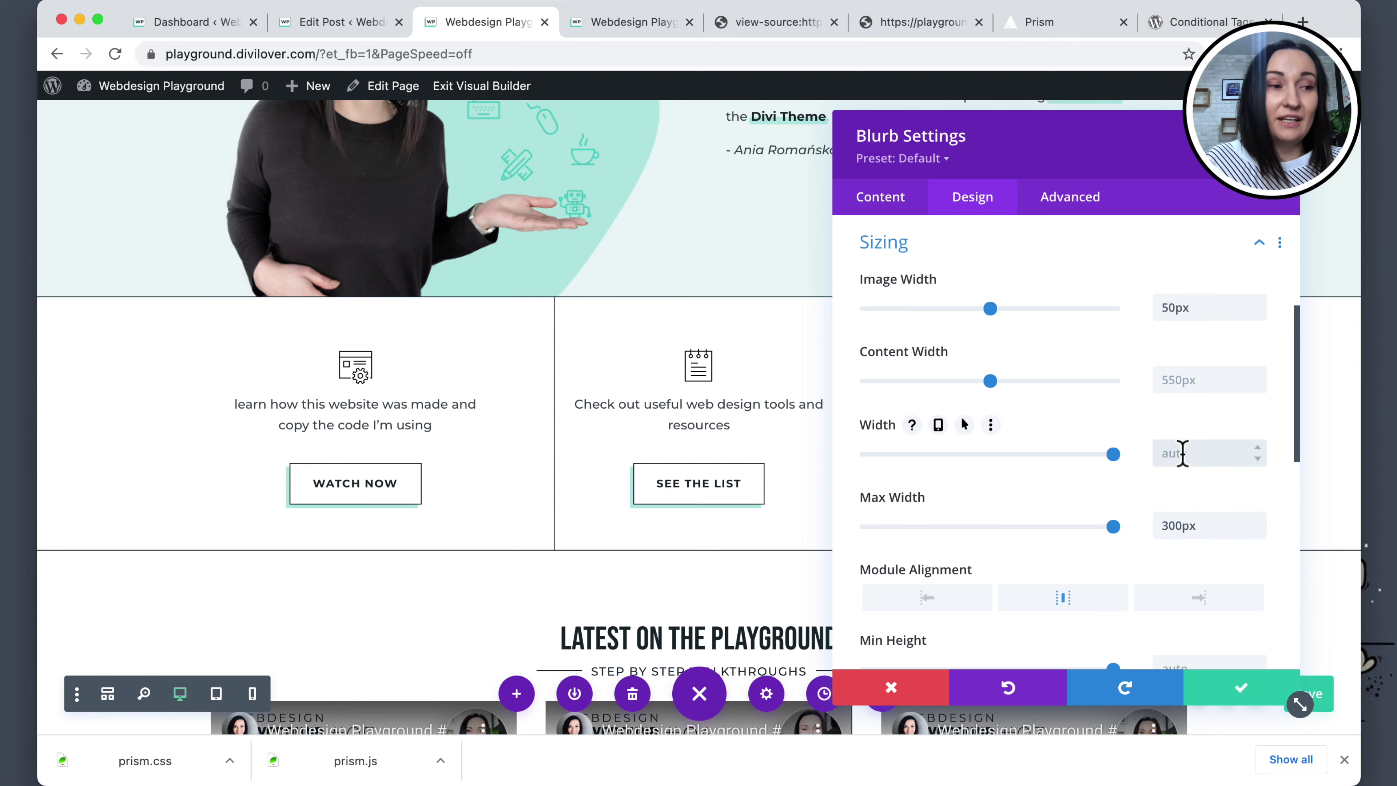
text(90)
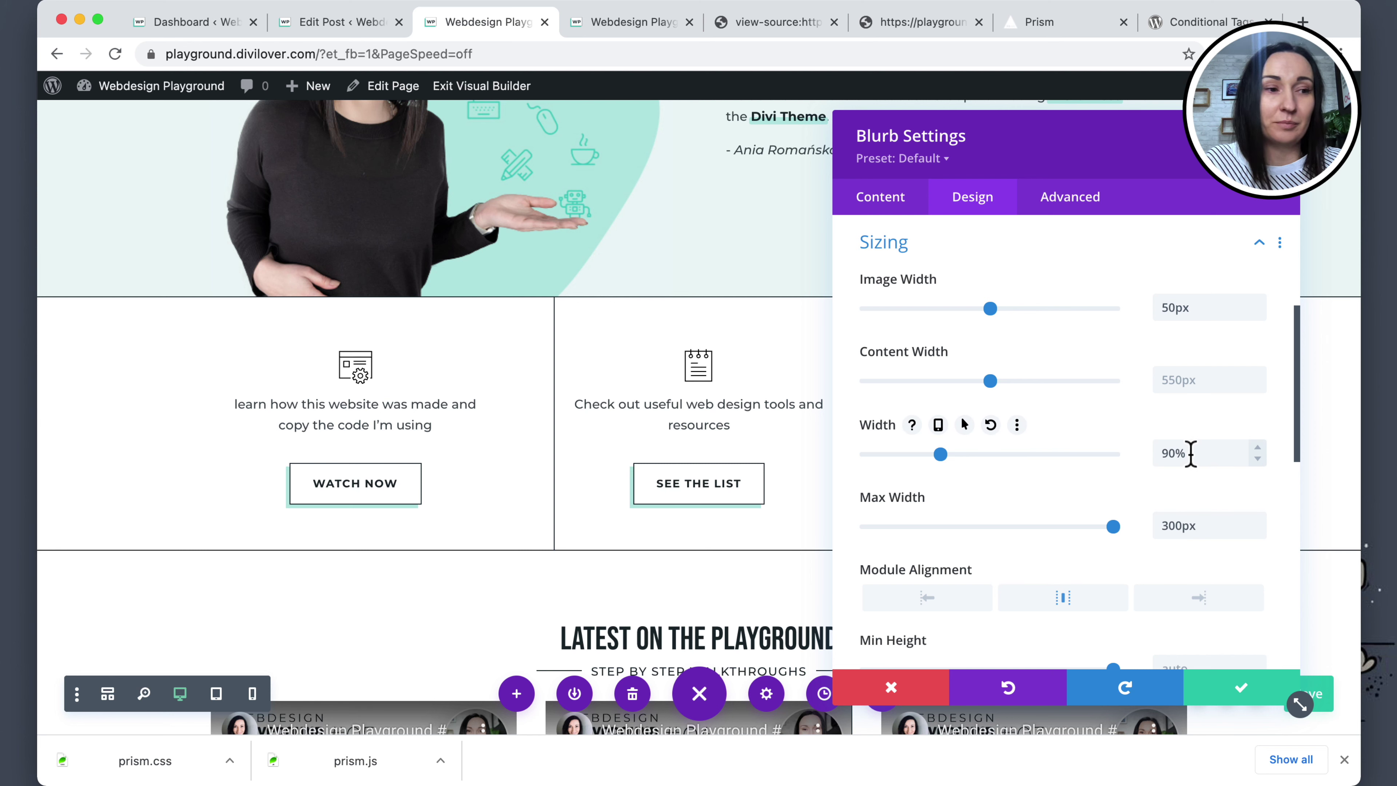
click(1237, 693)
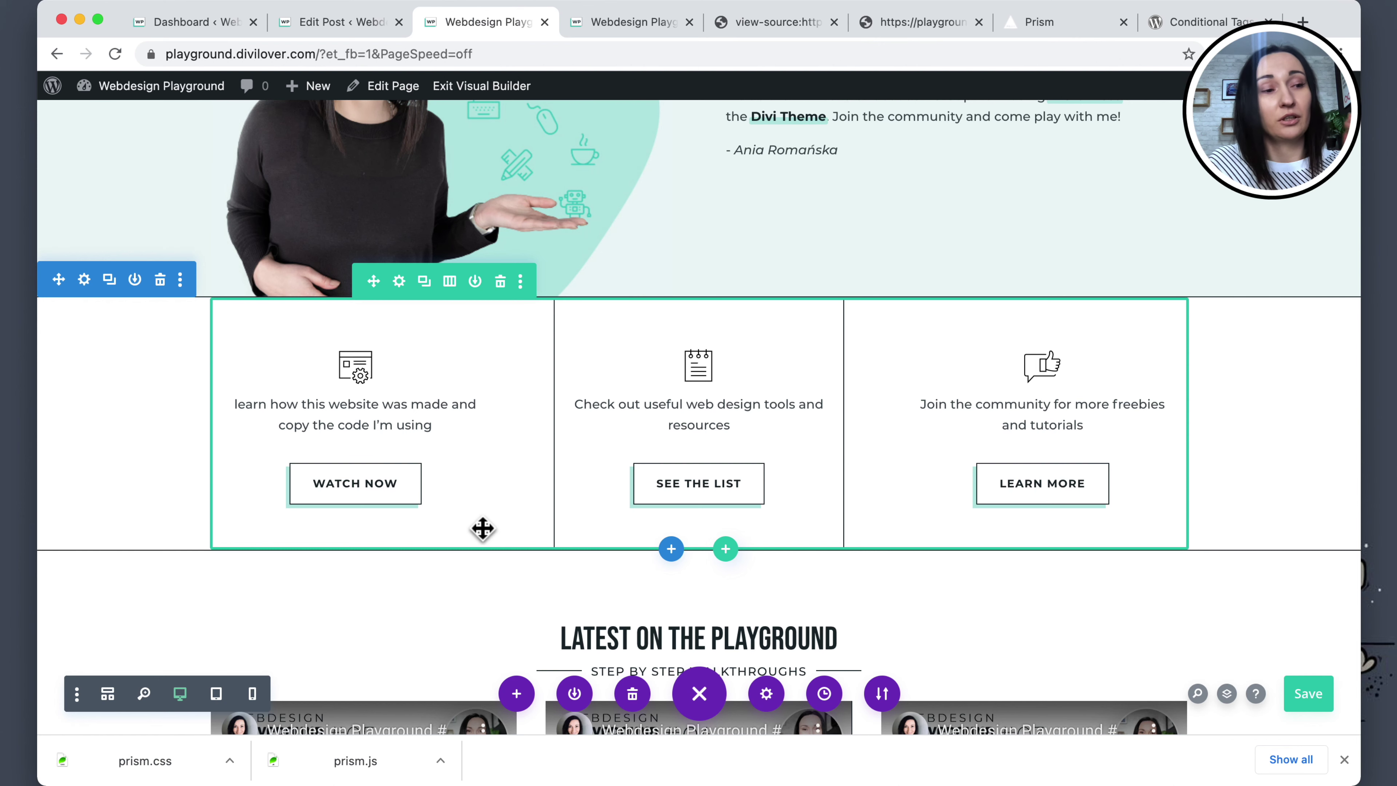
Enable a custom gutter width of 1 on the three-blurb row and save the page.
key(super+s)
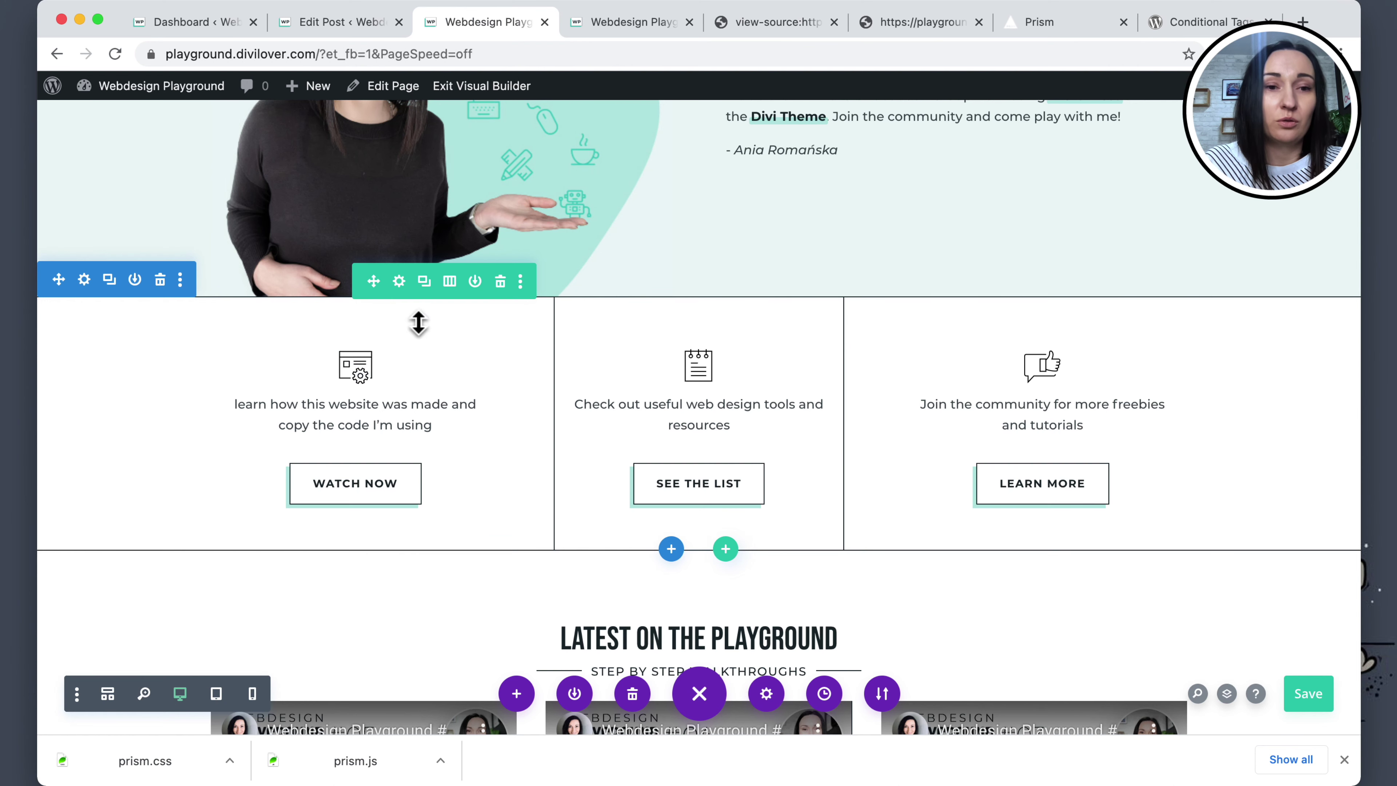
click(400, 280)
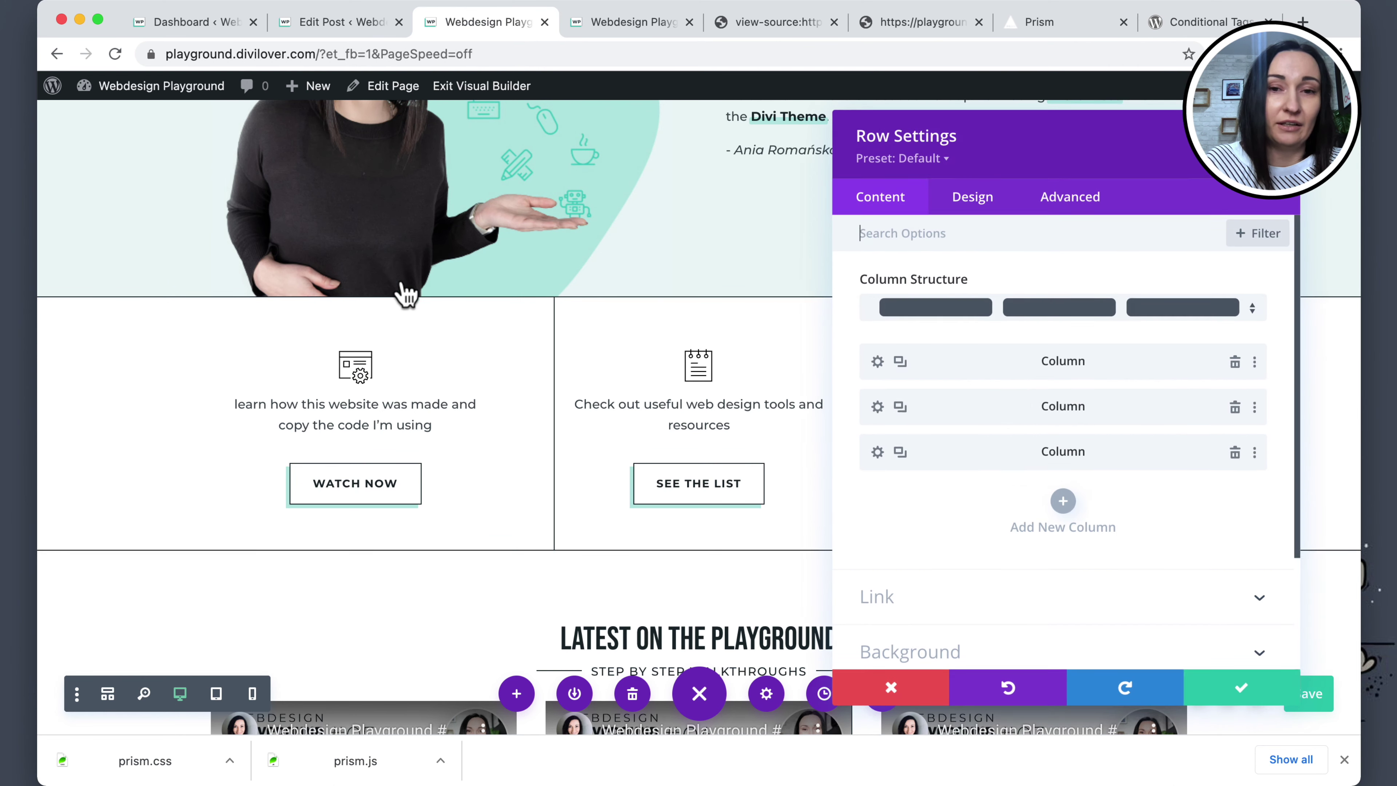
click(985, 214)
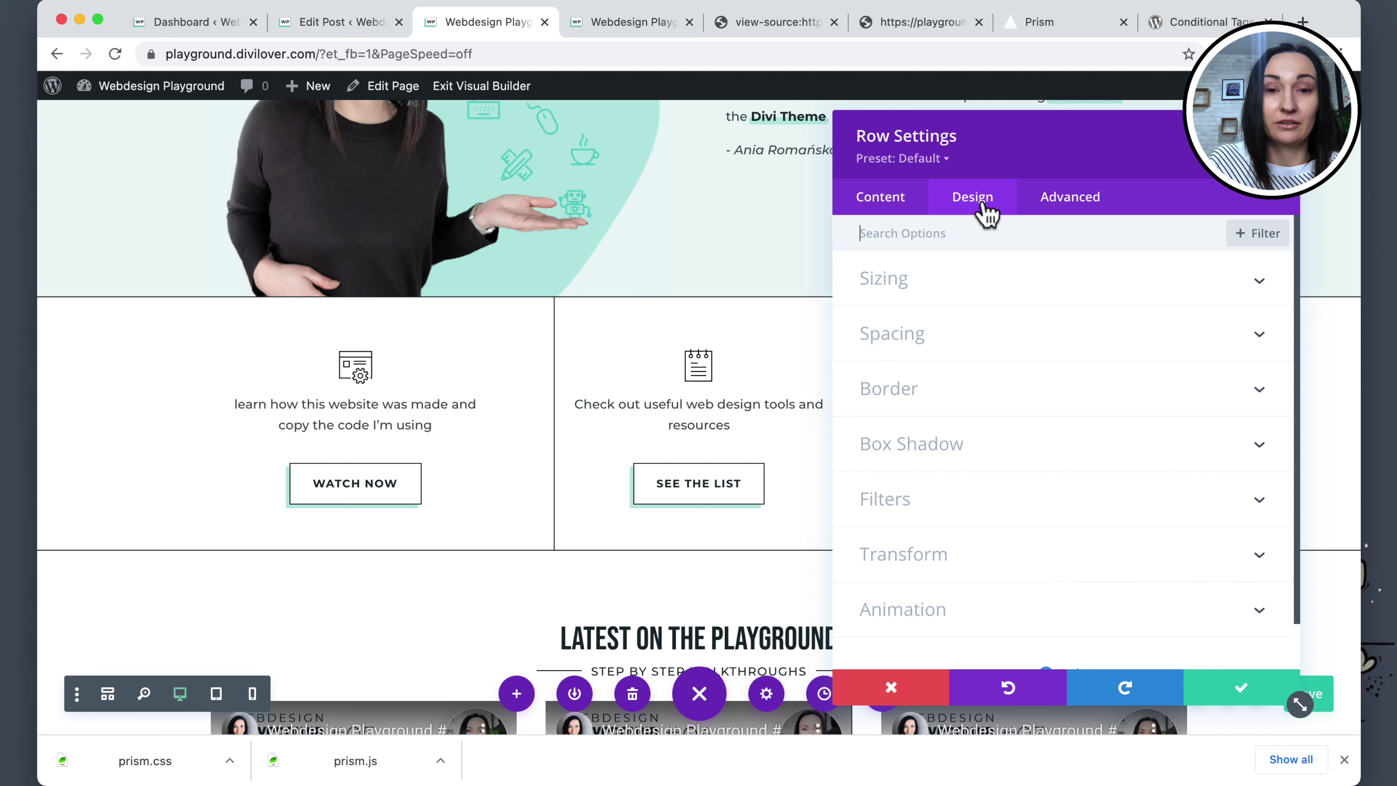
click(966, 300)
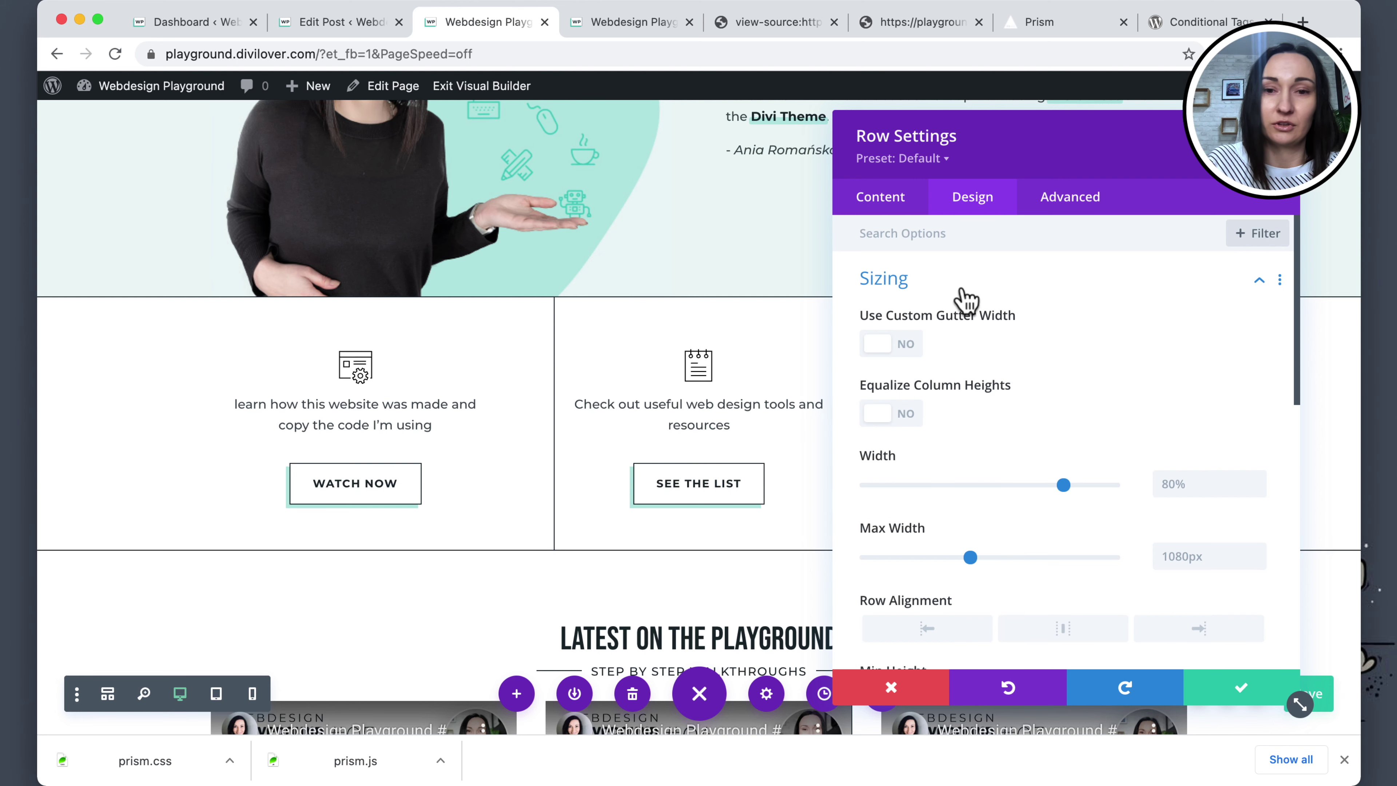
click(880, 345)
drag(1032, 414, 854, 414)
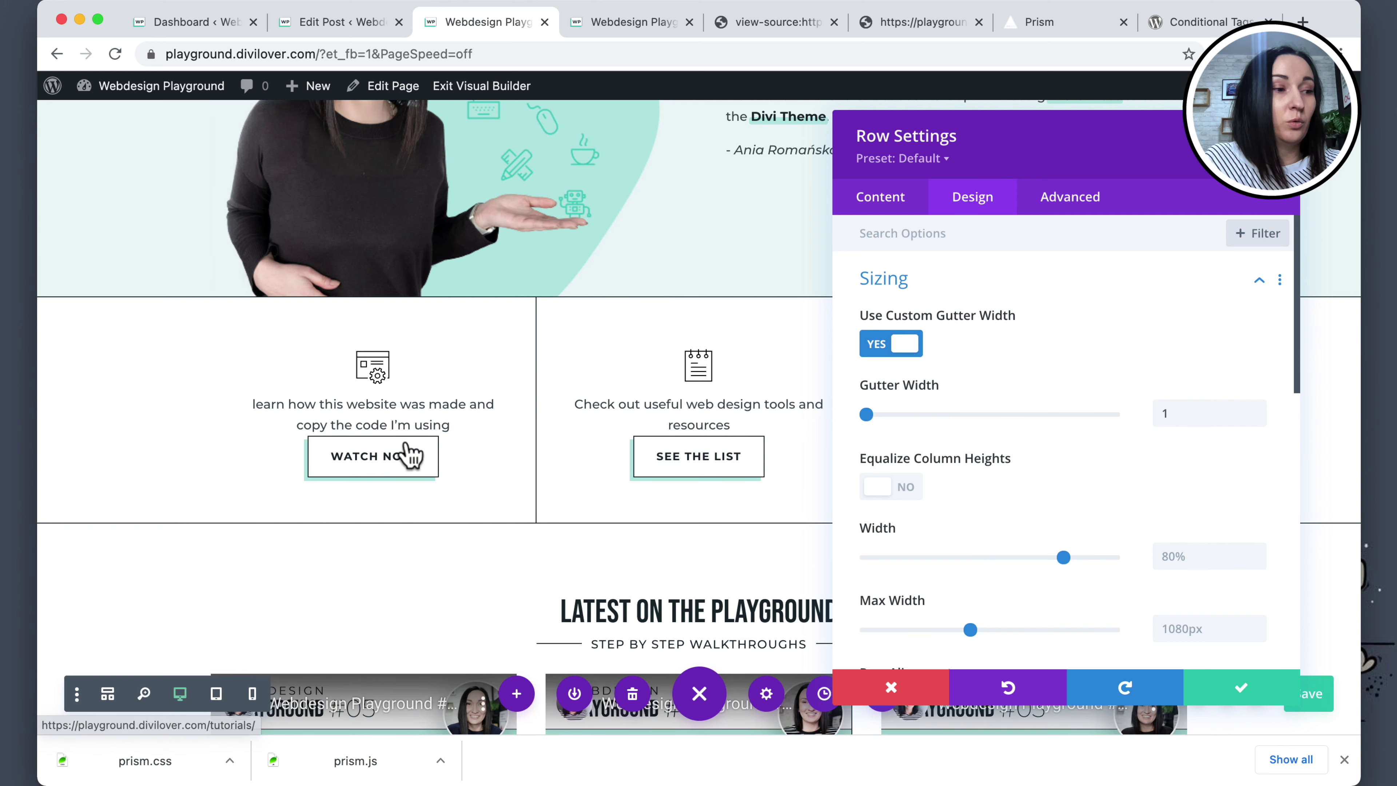
click(1241, 688)
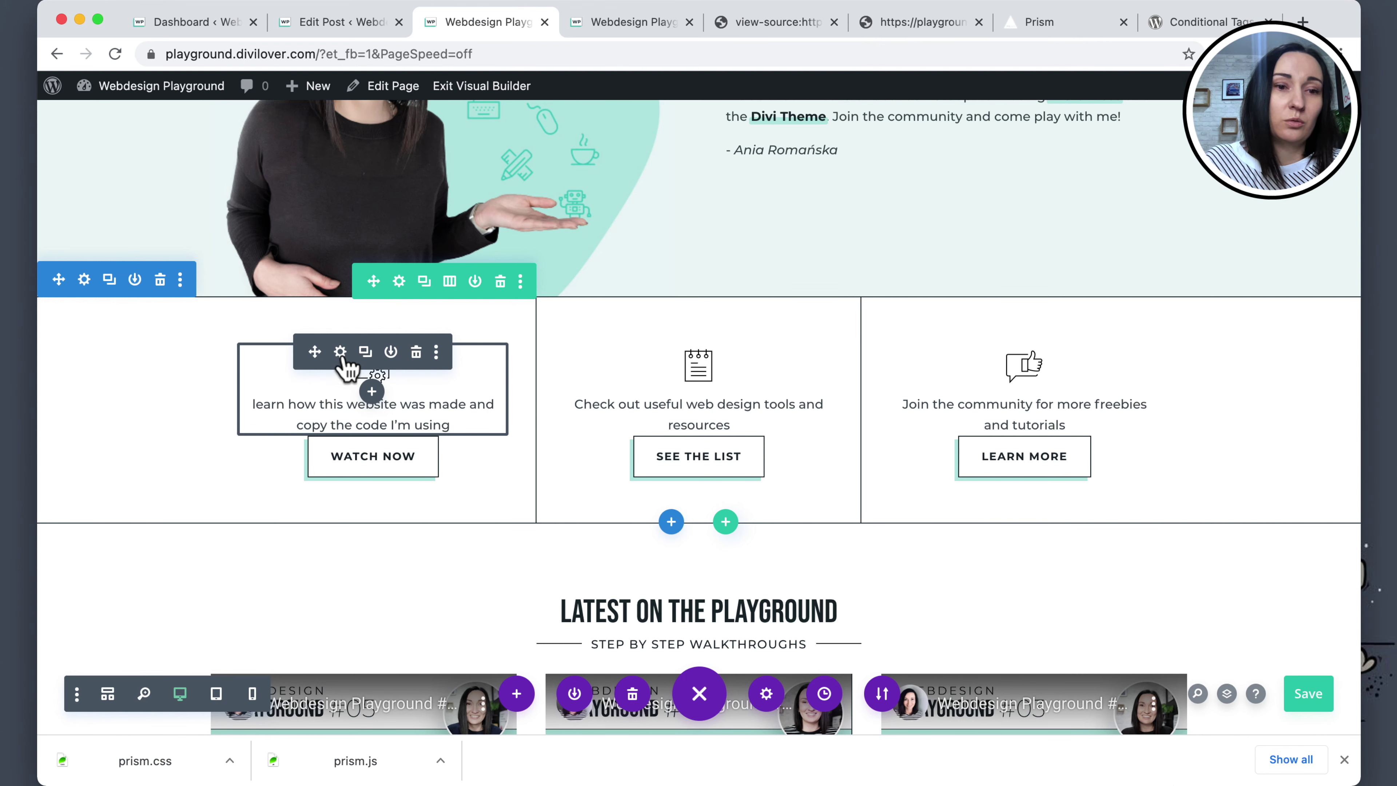
key(super+s)
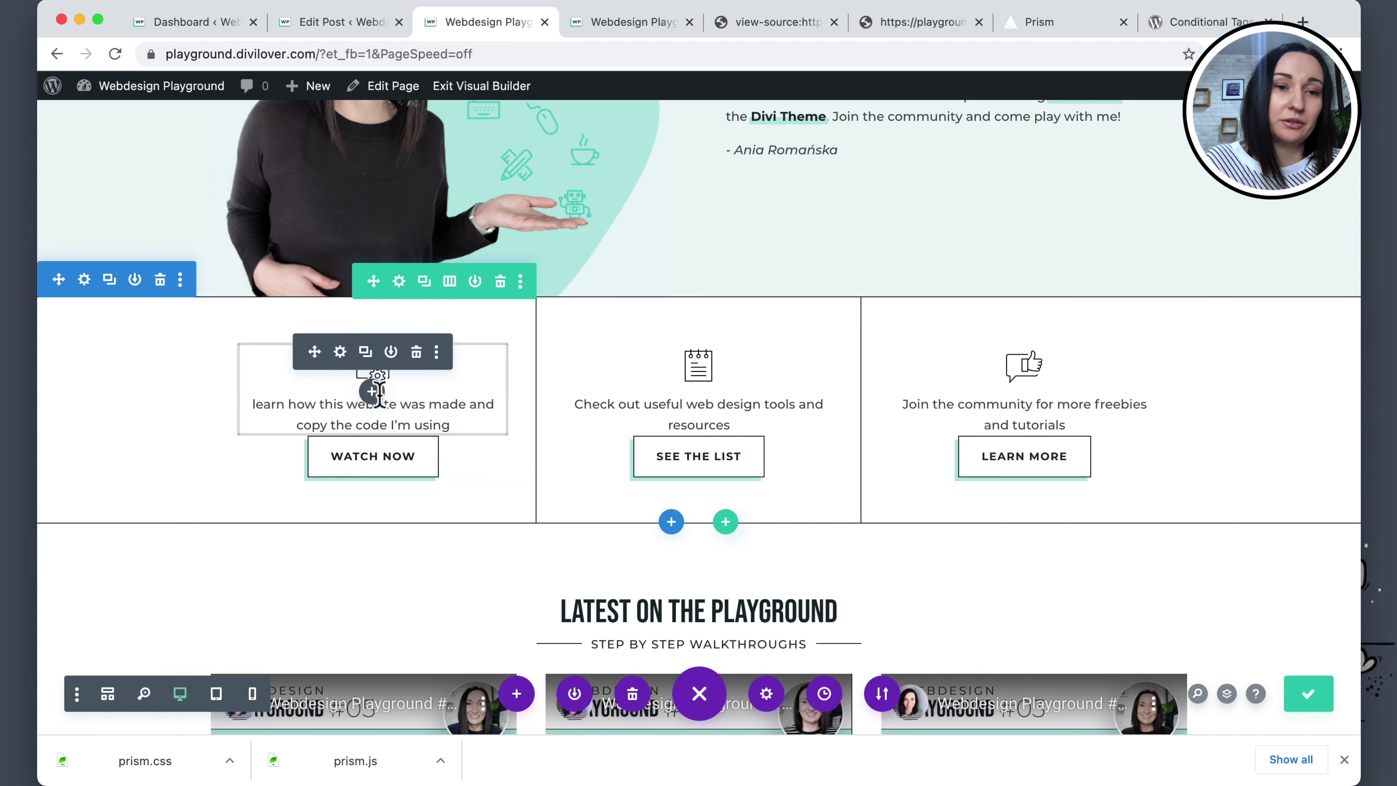
Set the first blurb's bottom margin to 20px in its Design spacing options.
click(340, 351)
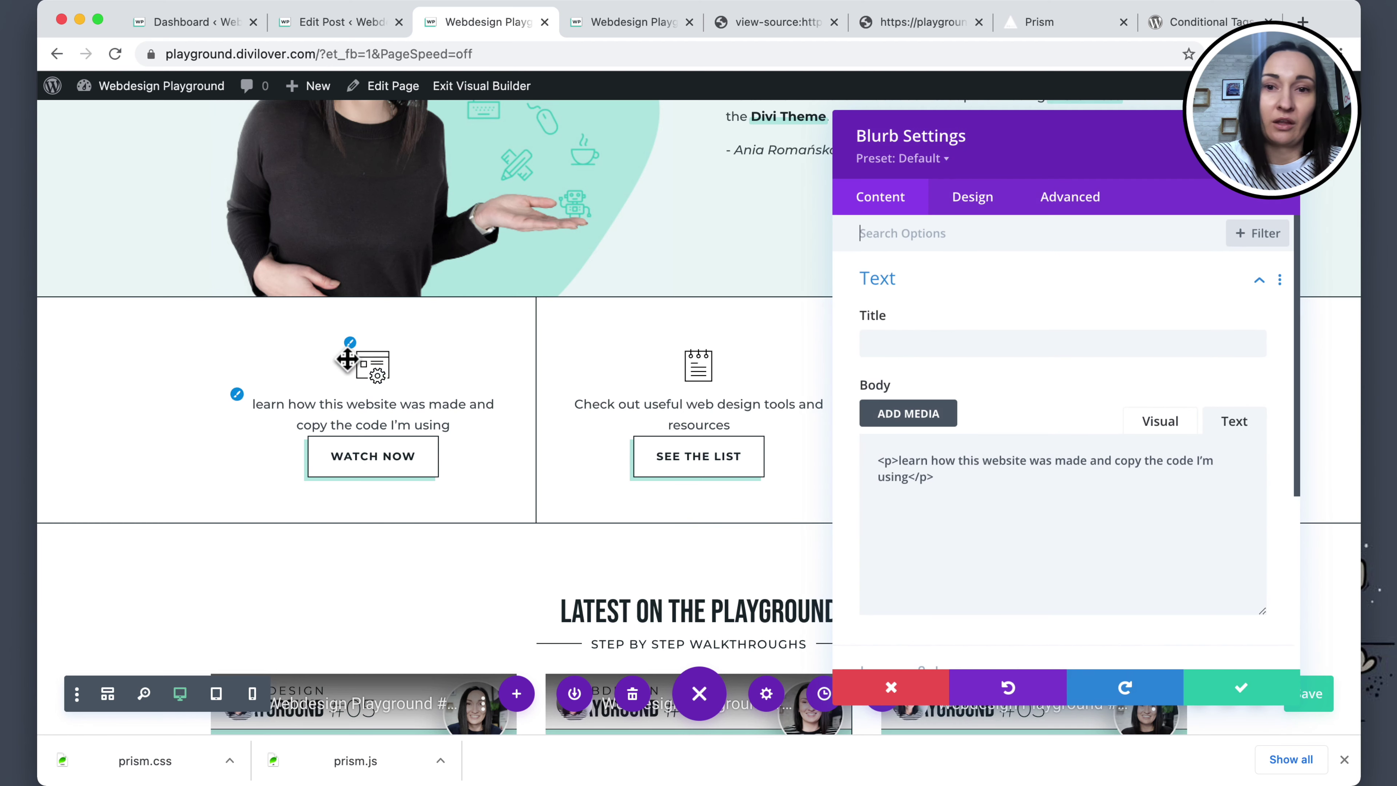
click(946, 209)
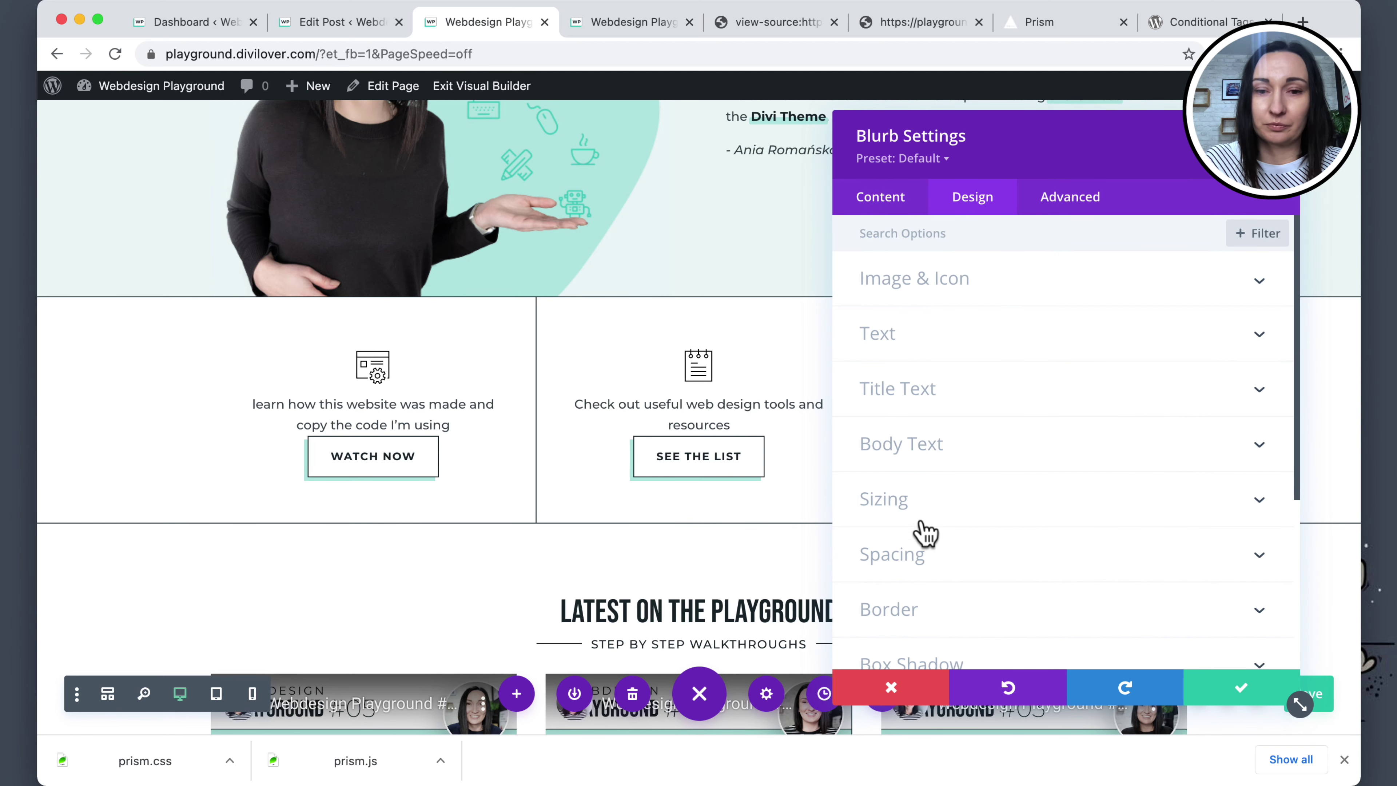
click(926, 554)
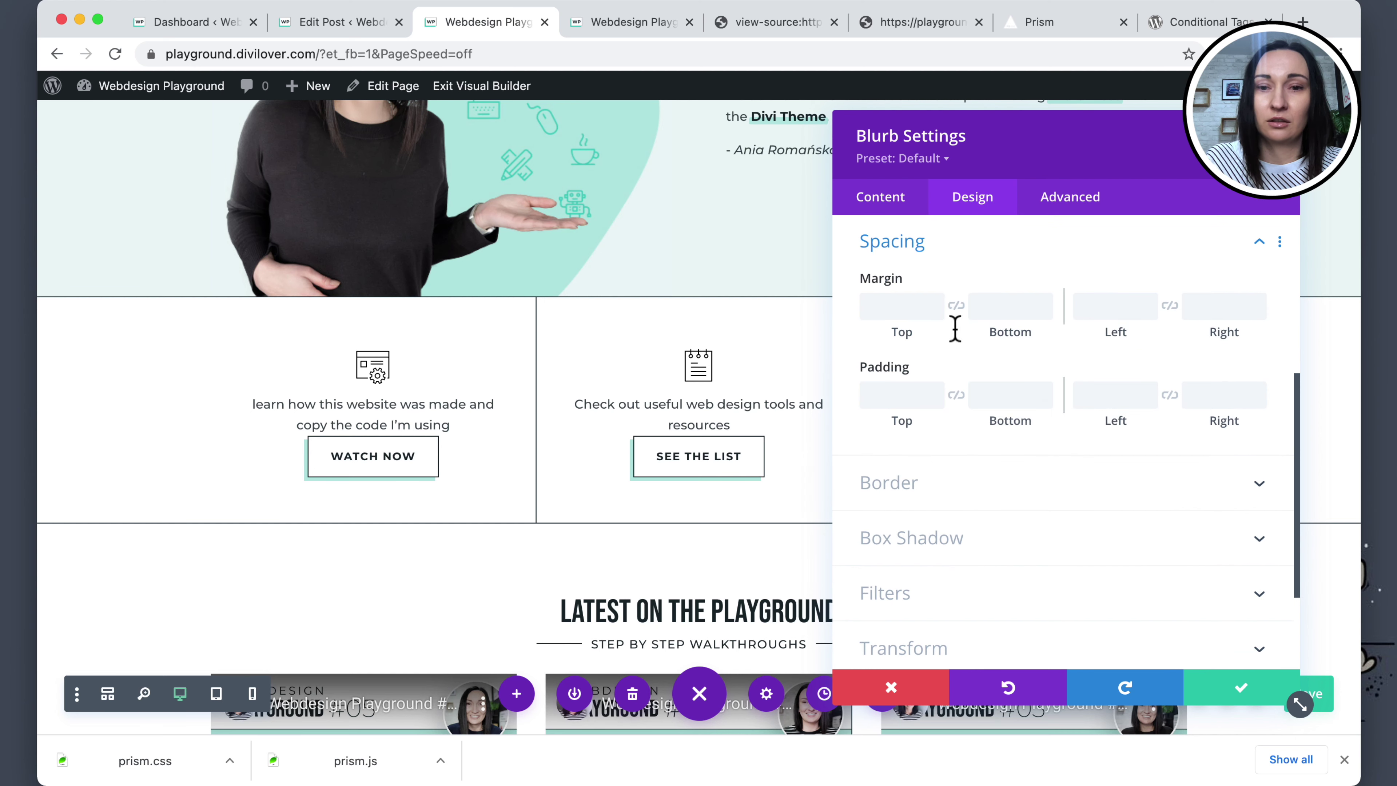
click(985, 309)
text(20px)
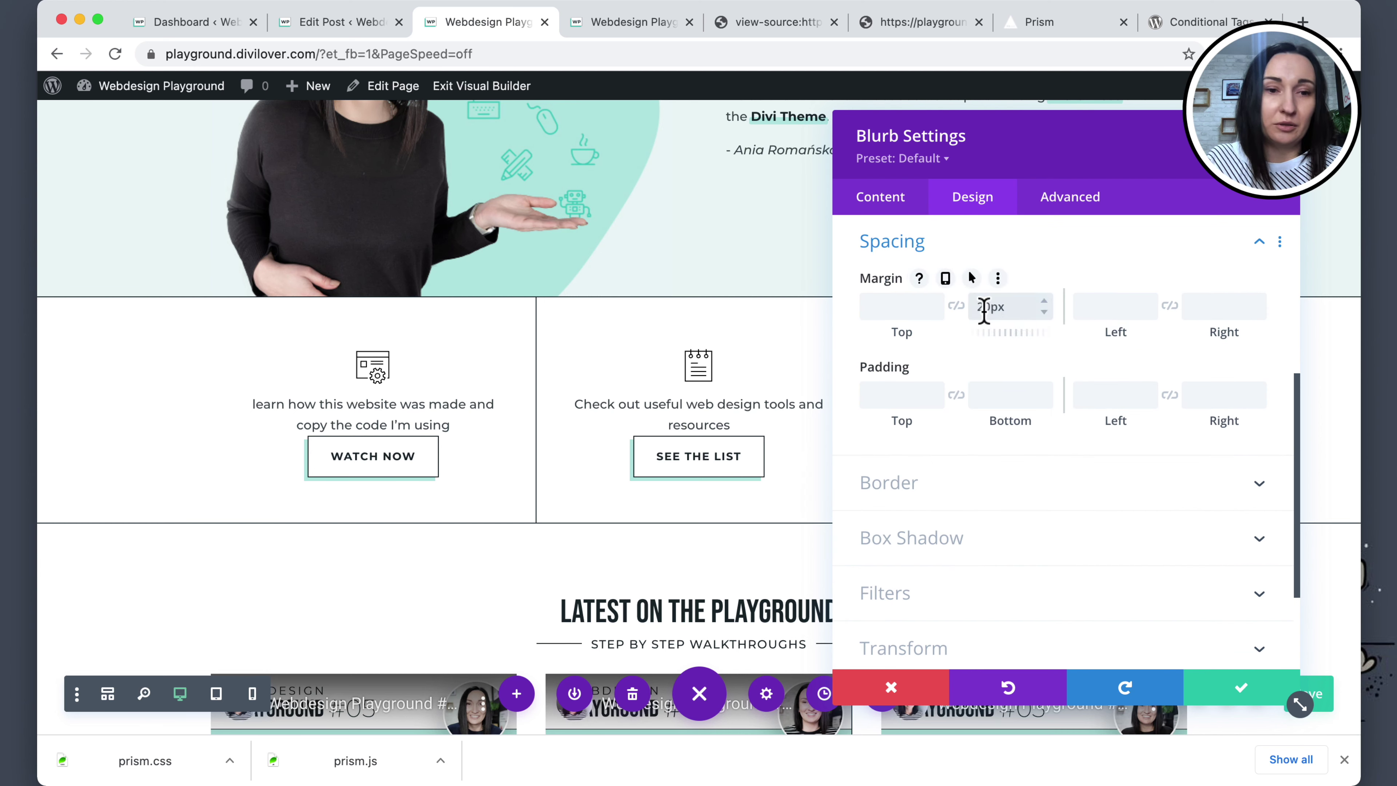
Extend the 20px margin to all blurbs in this section, keep the changes, and save.
right_click(897, 291)
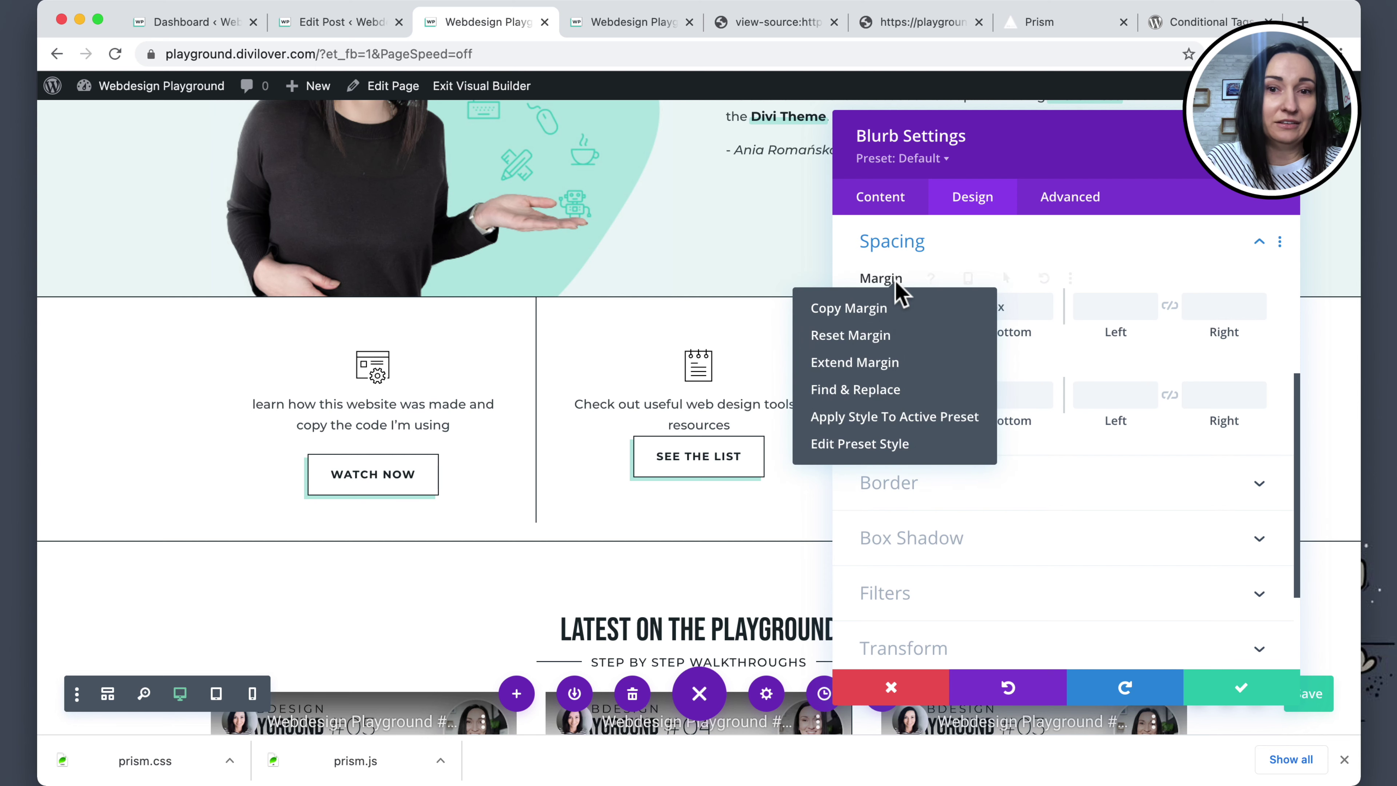
click(880, 364)
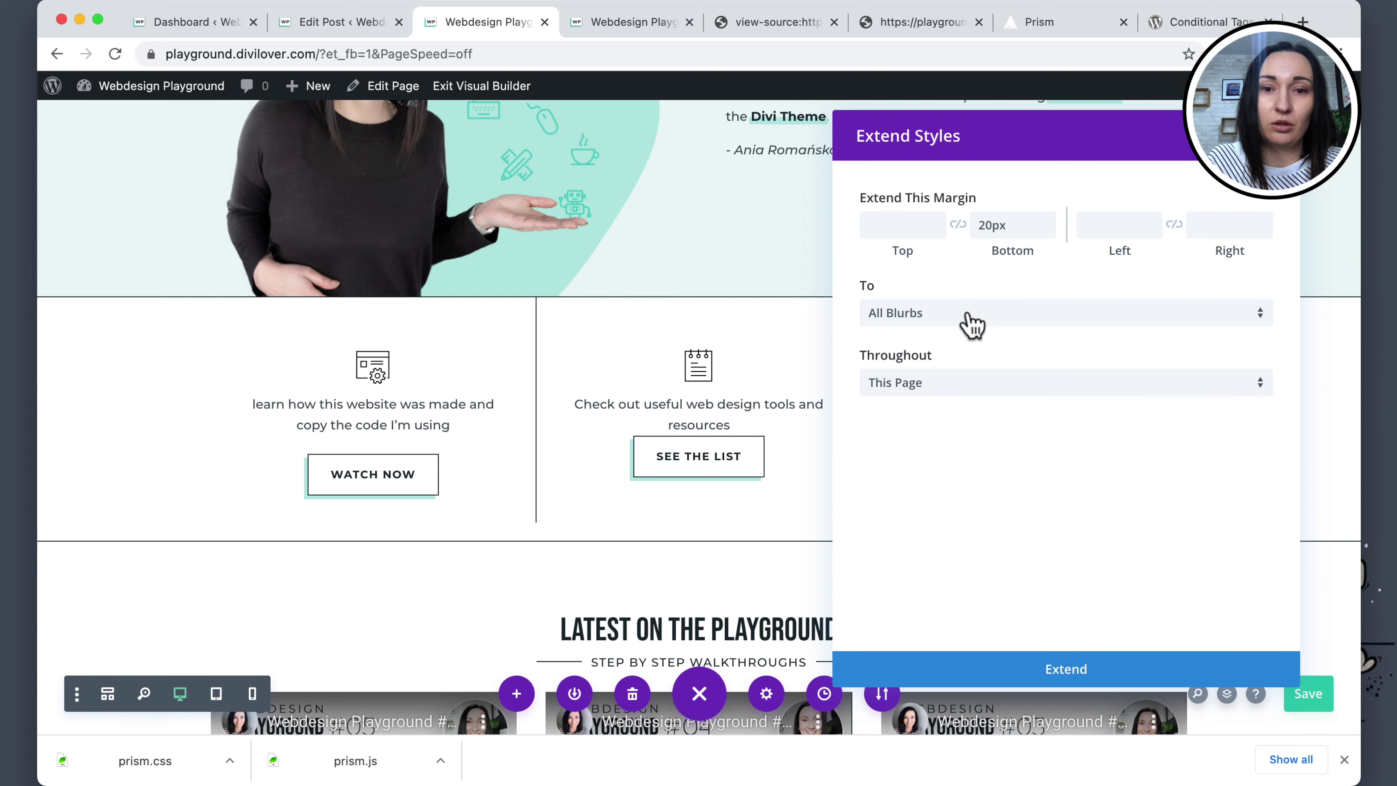
click(945, 379)
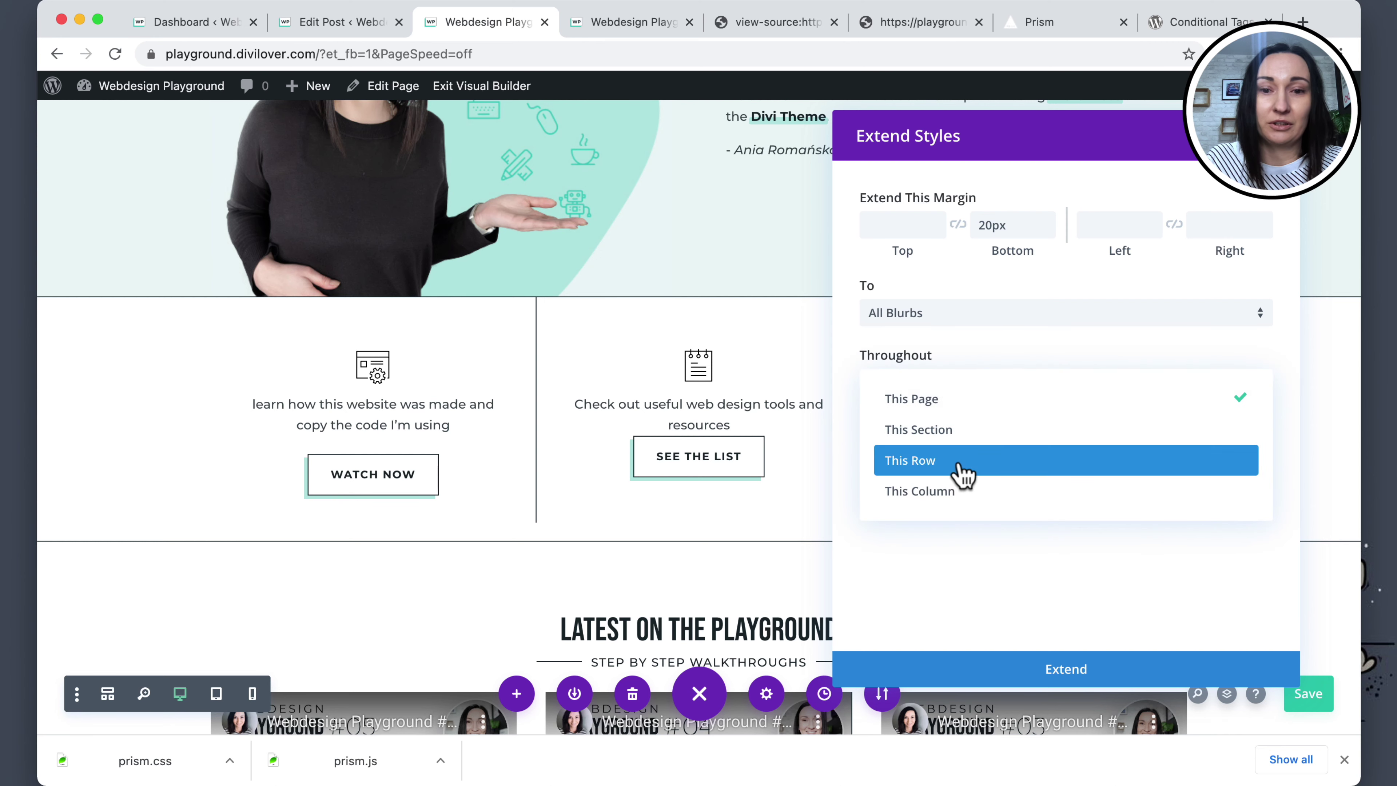
click(965, 437)
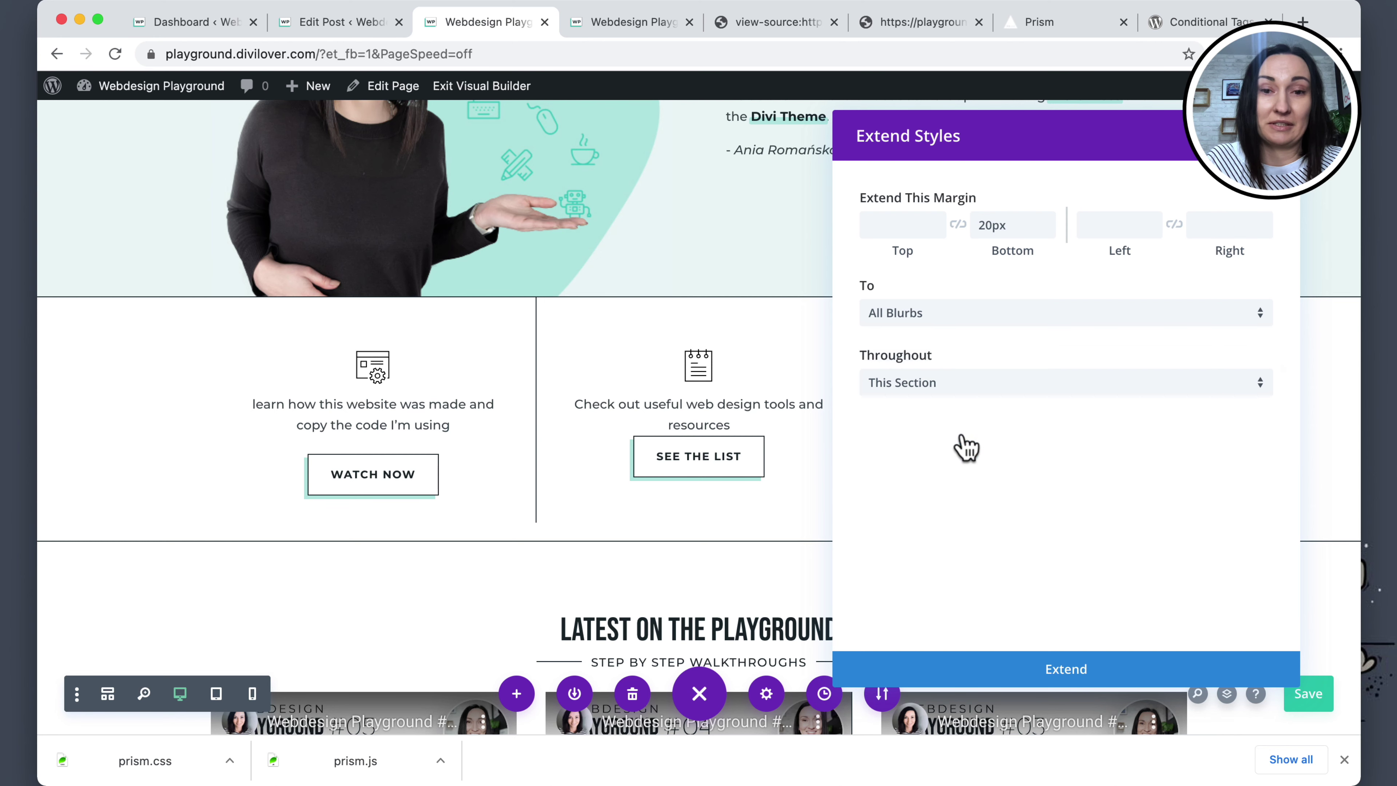
click(1065, 674)
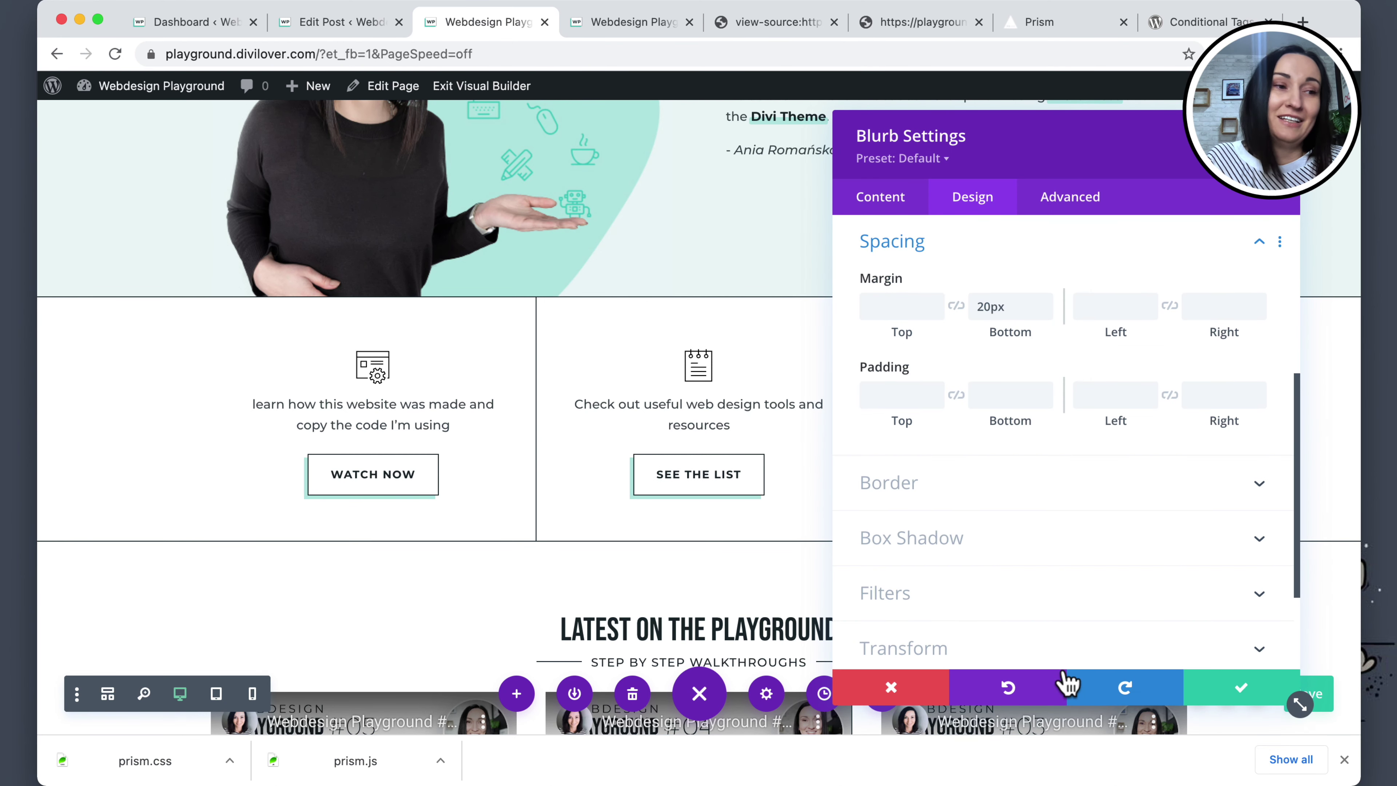
drag(1028, 148, 776, 149)
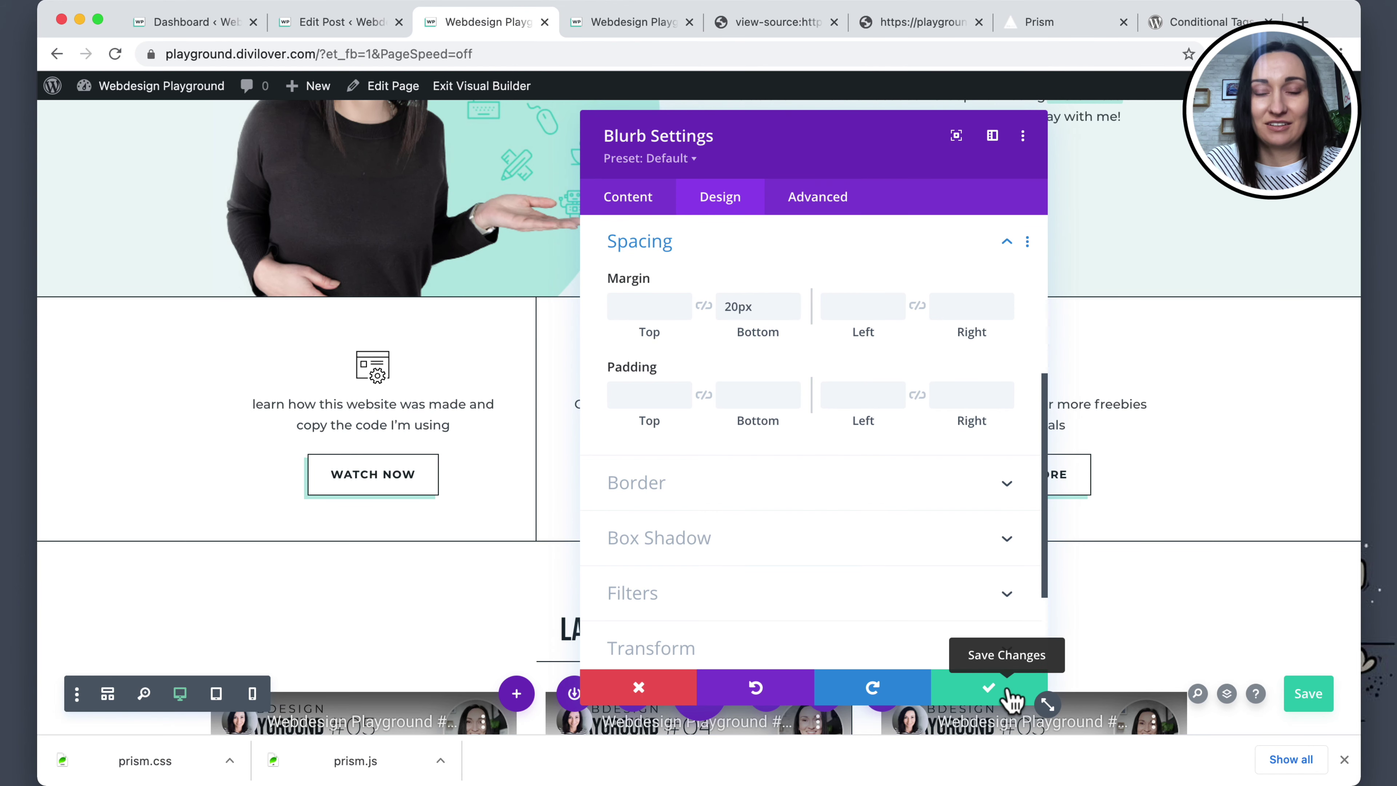
click(1014, 694)
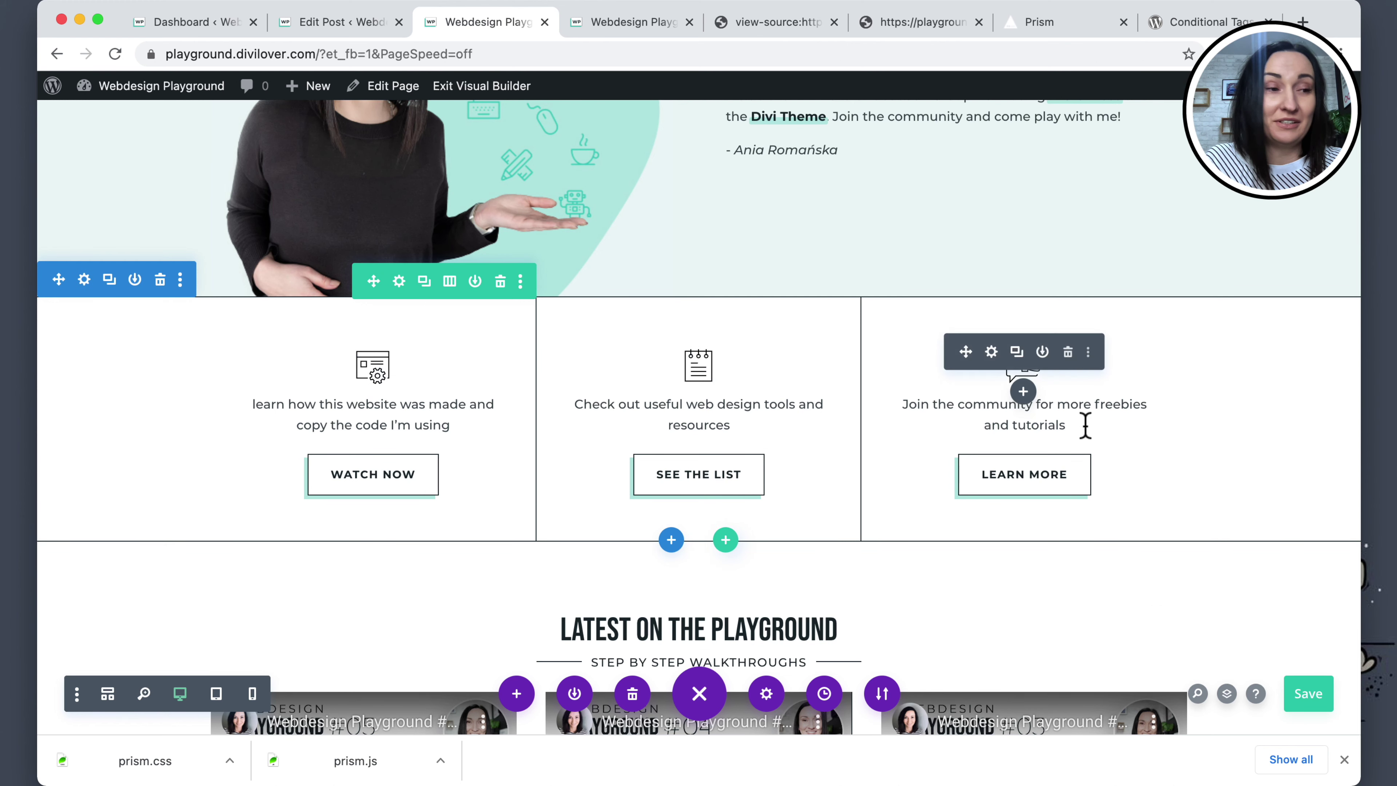
click(1308, 695)
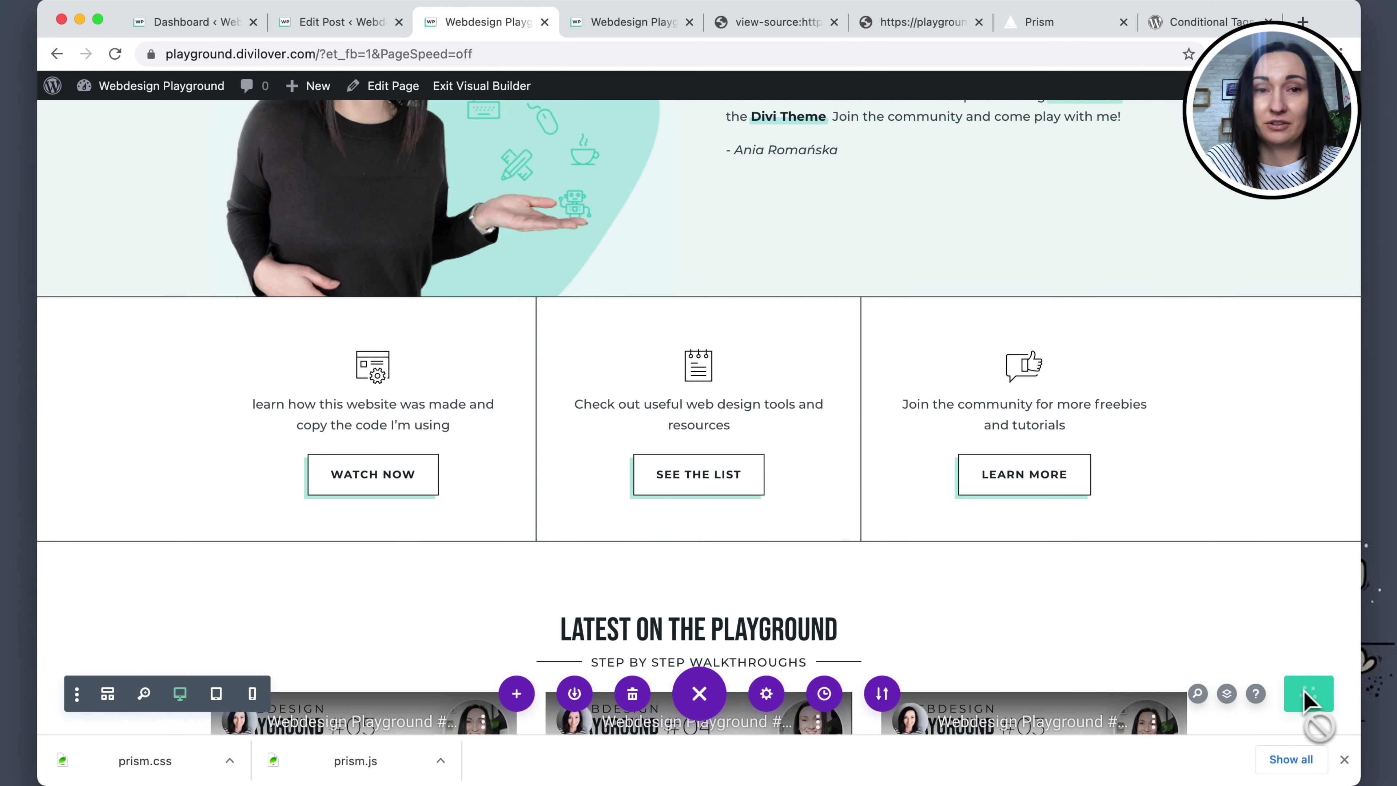
Reload the live homepage and review the blurb row's spacing at narrow and full widths.
click(610, 23)
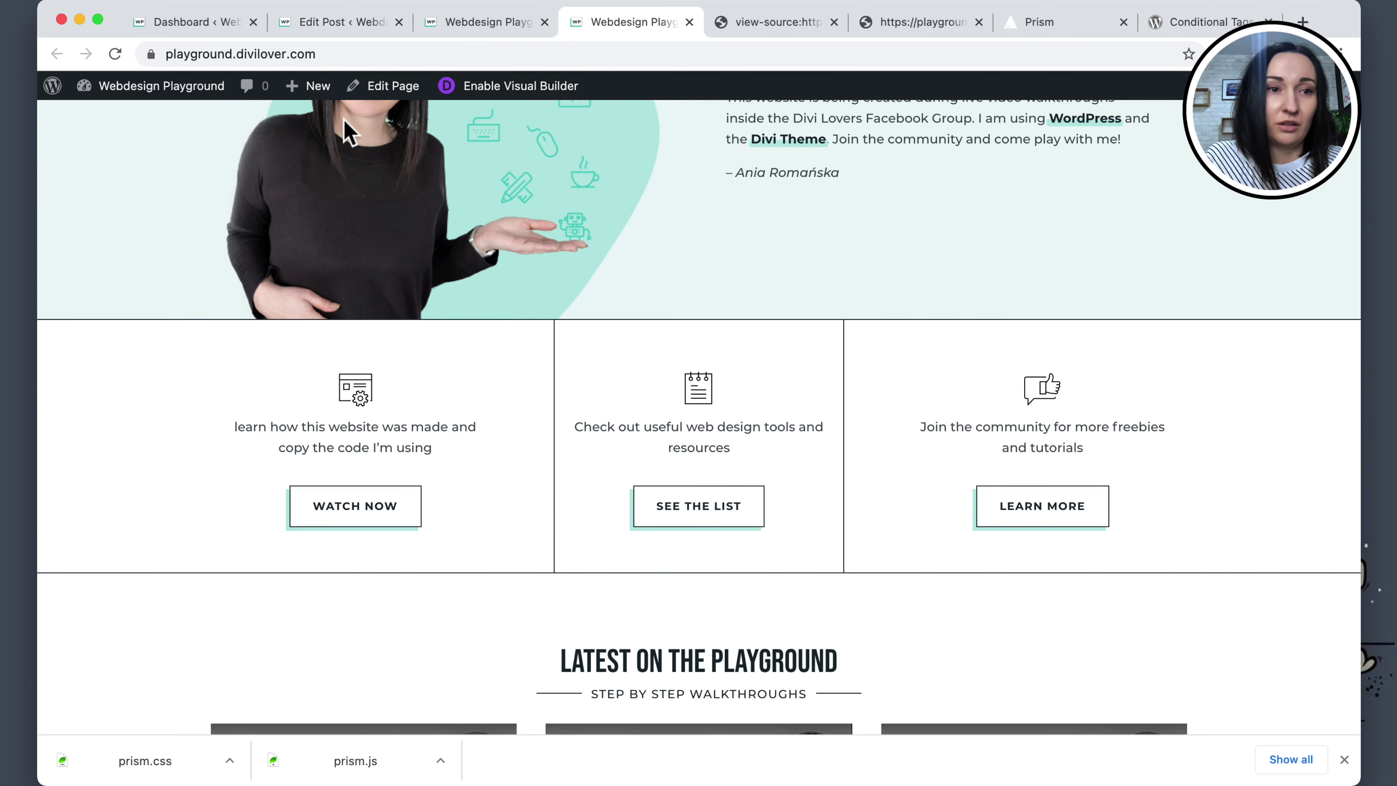
click(119, 57)
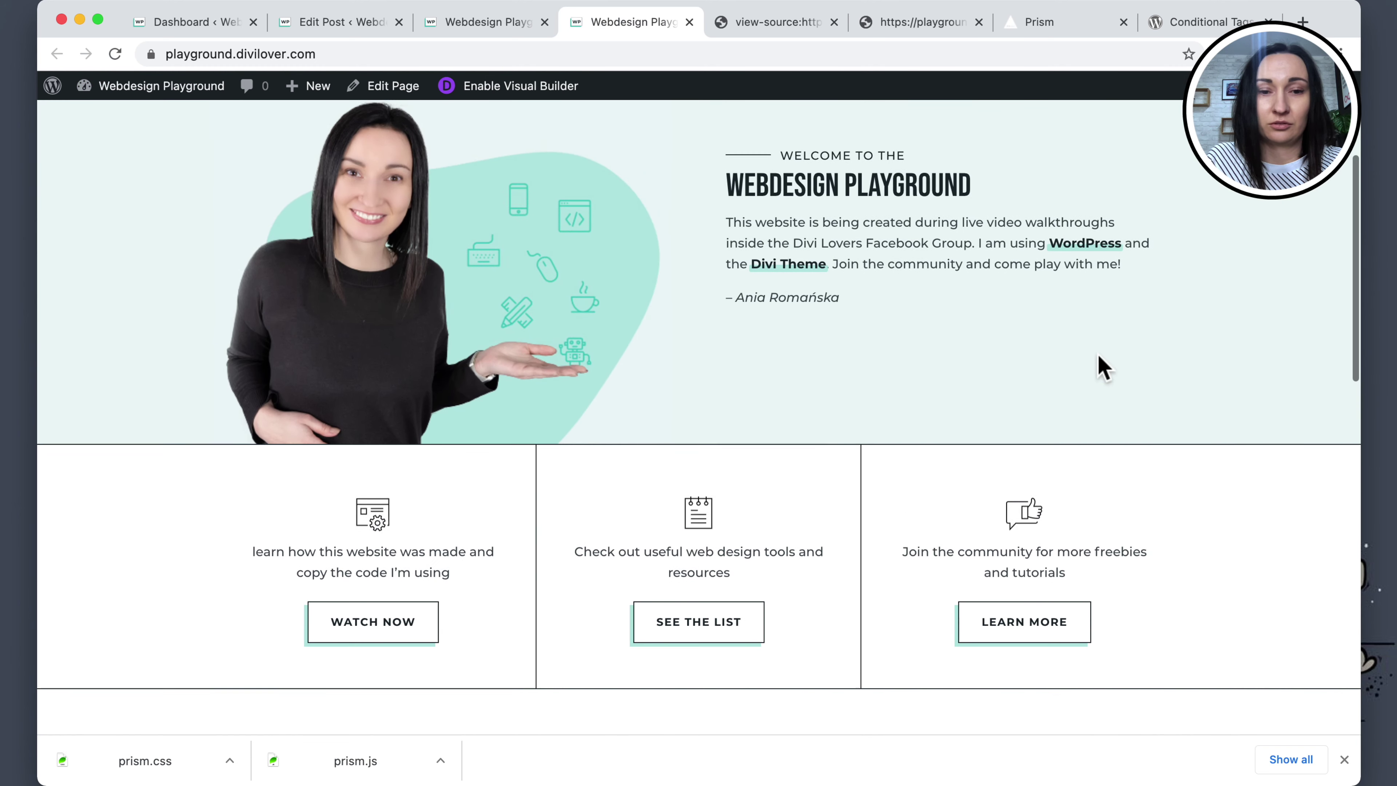
drag(1361, 370, 1136, 370)
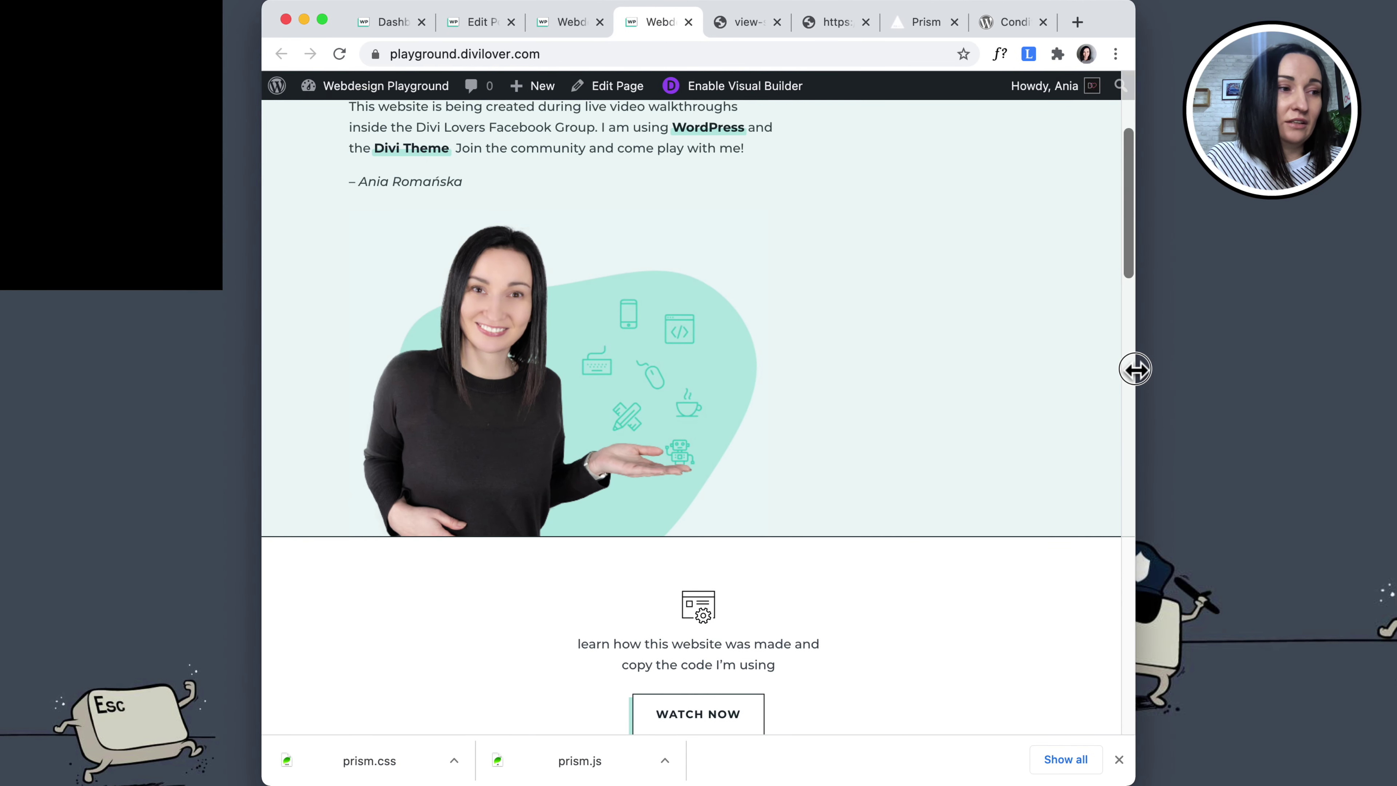
scroll(1014, 416, down, 10)
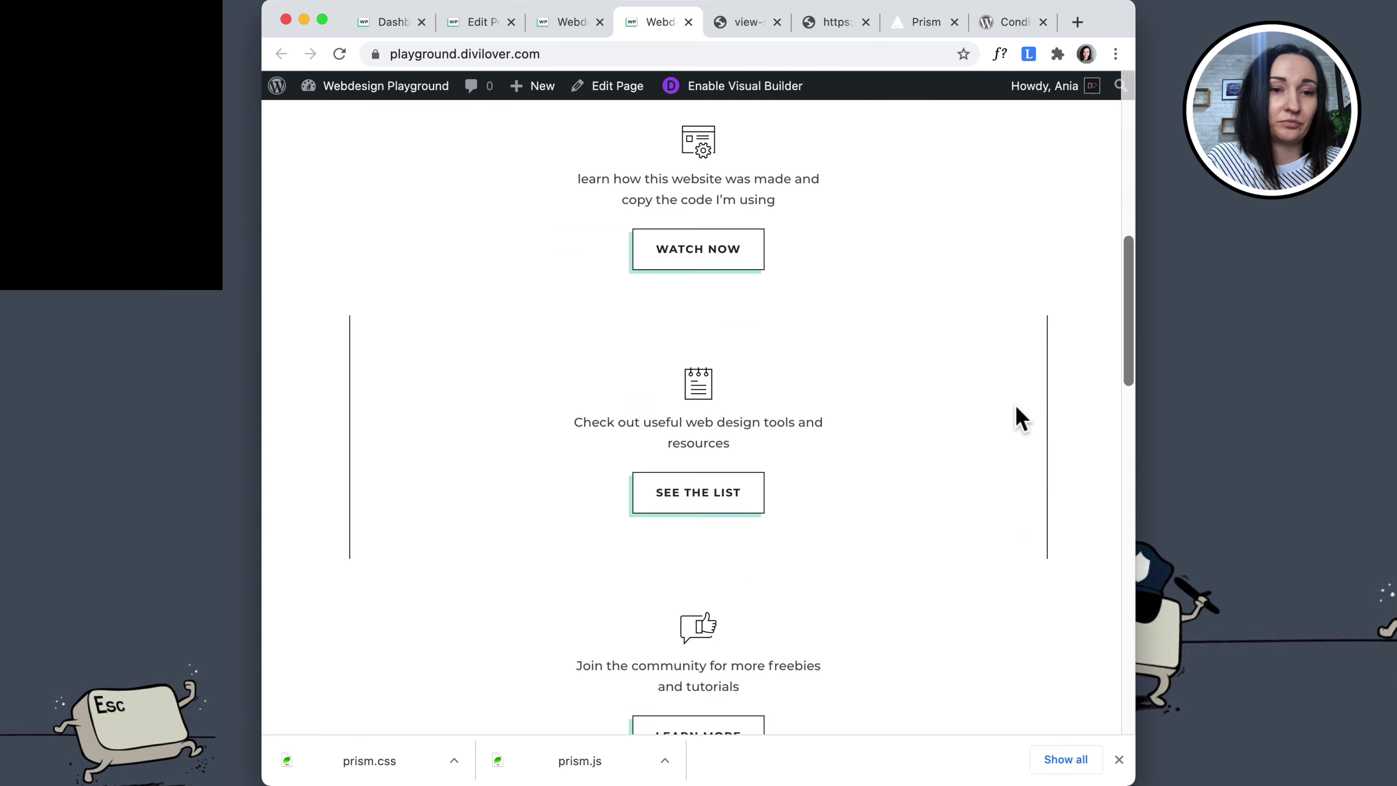
scroll(1020, 418, up, 5)
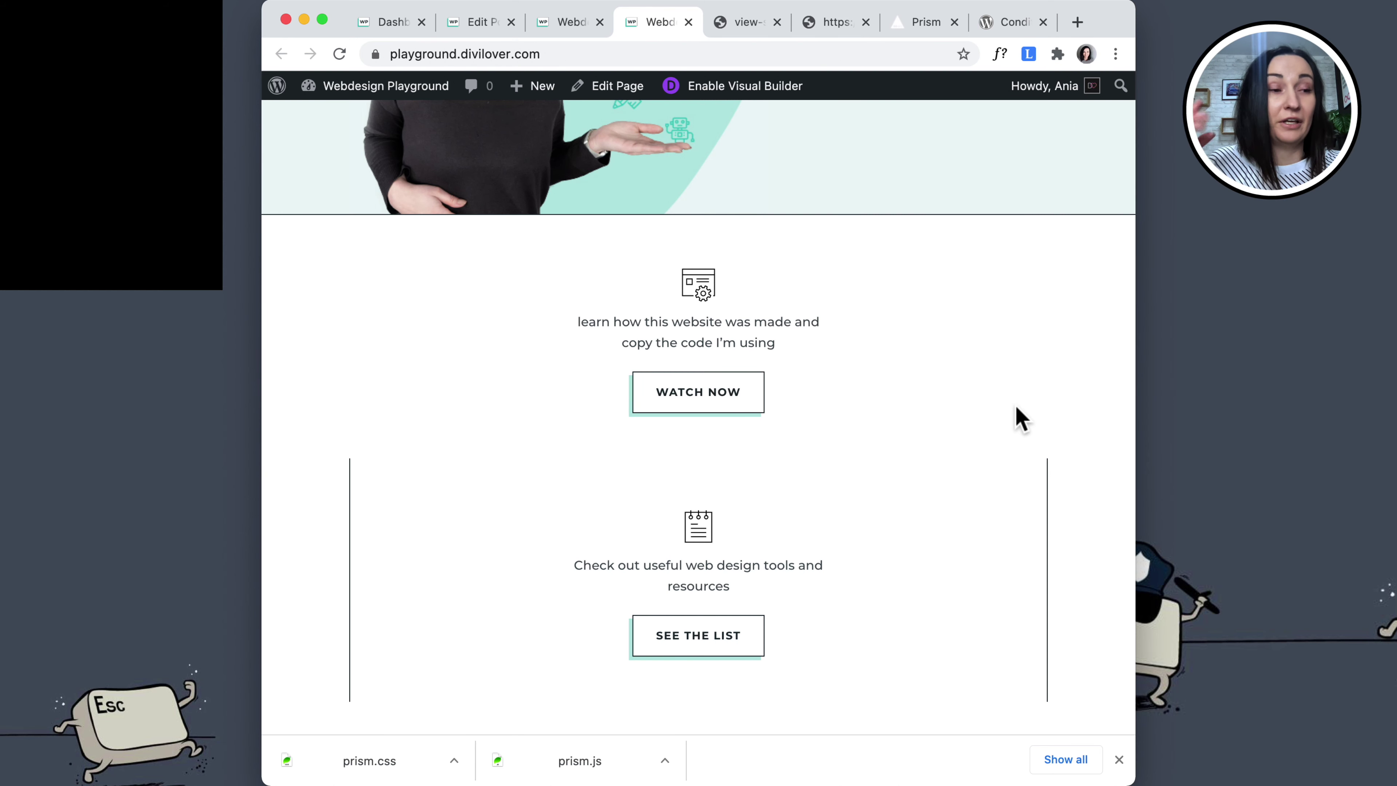
scroll(1020, 420, down, 1)
scroll(1020, 420, down, 3)
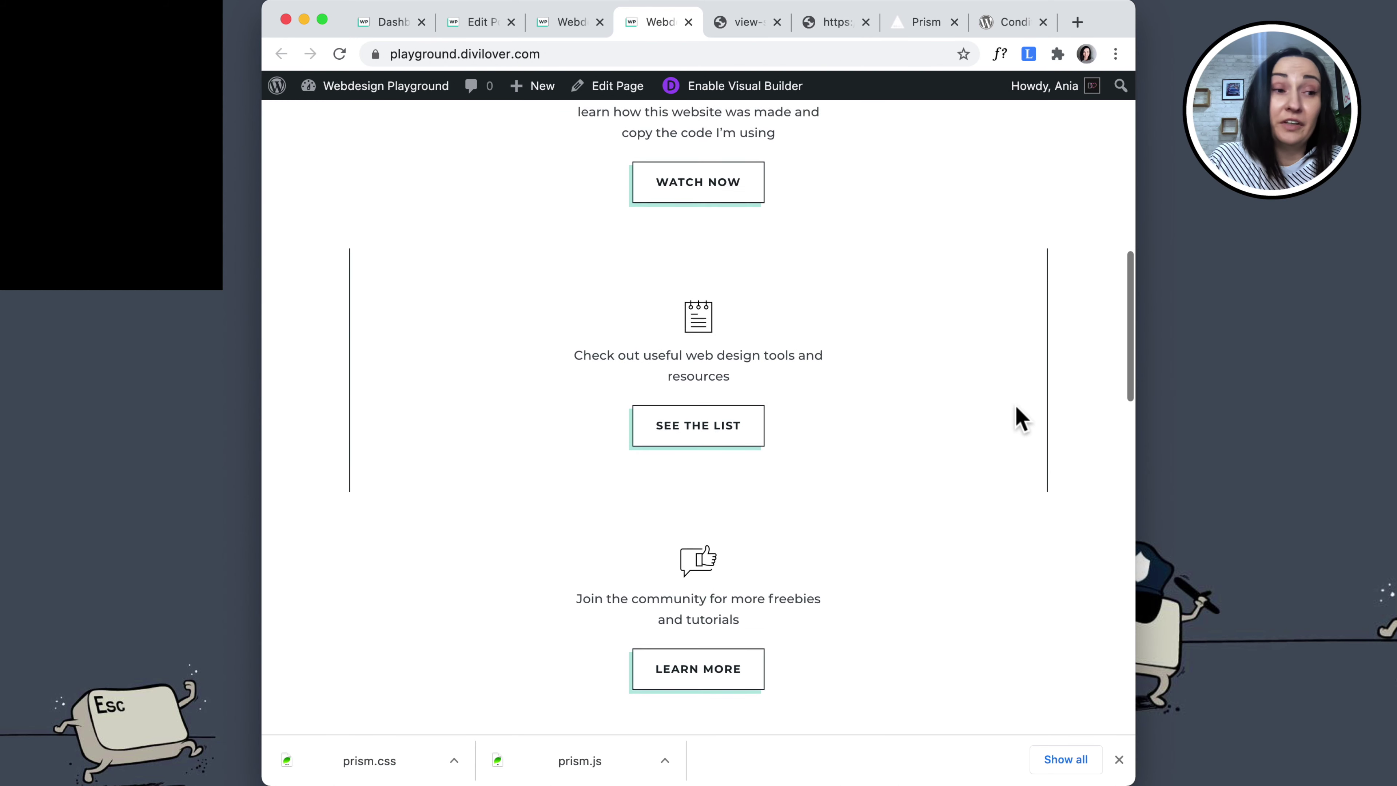
scroll(1021, 420, up, 4)
scroll(1018, 418, up, 2)
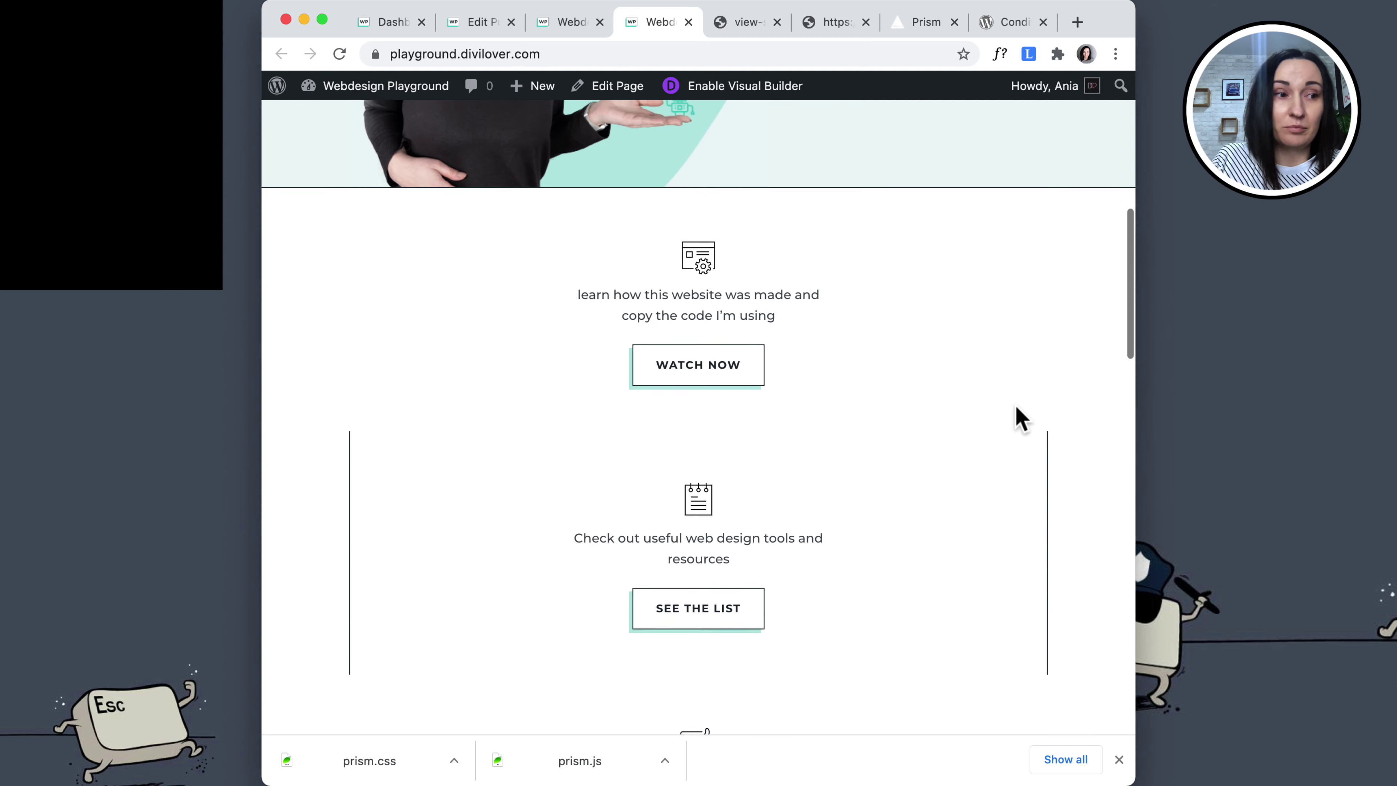
scroll(808, 284, up, 2)
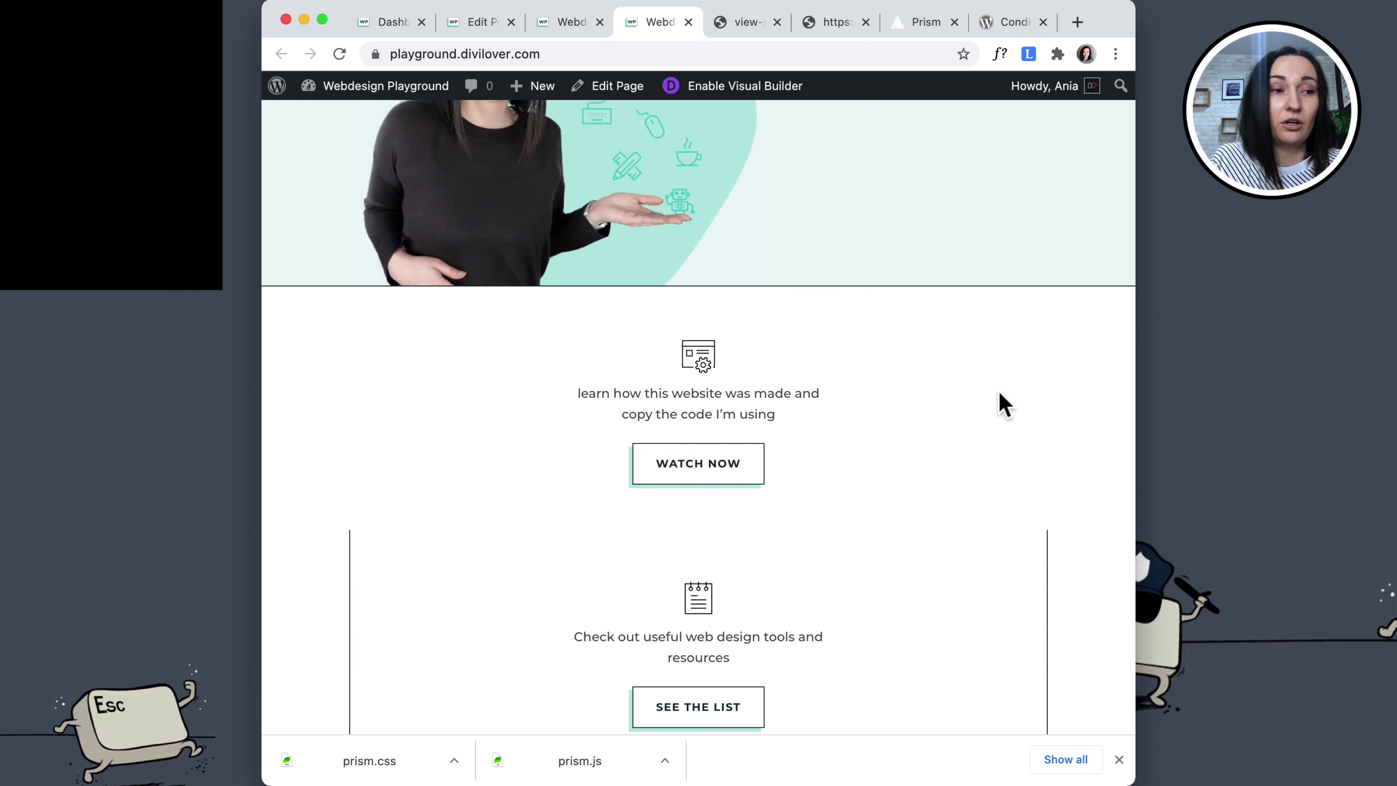
scroll(1053, 404, up, 1)
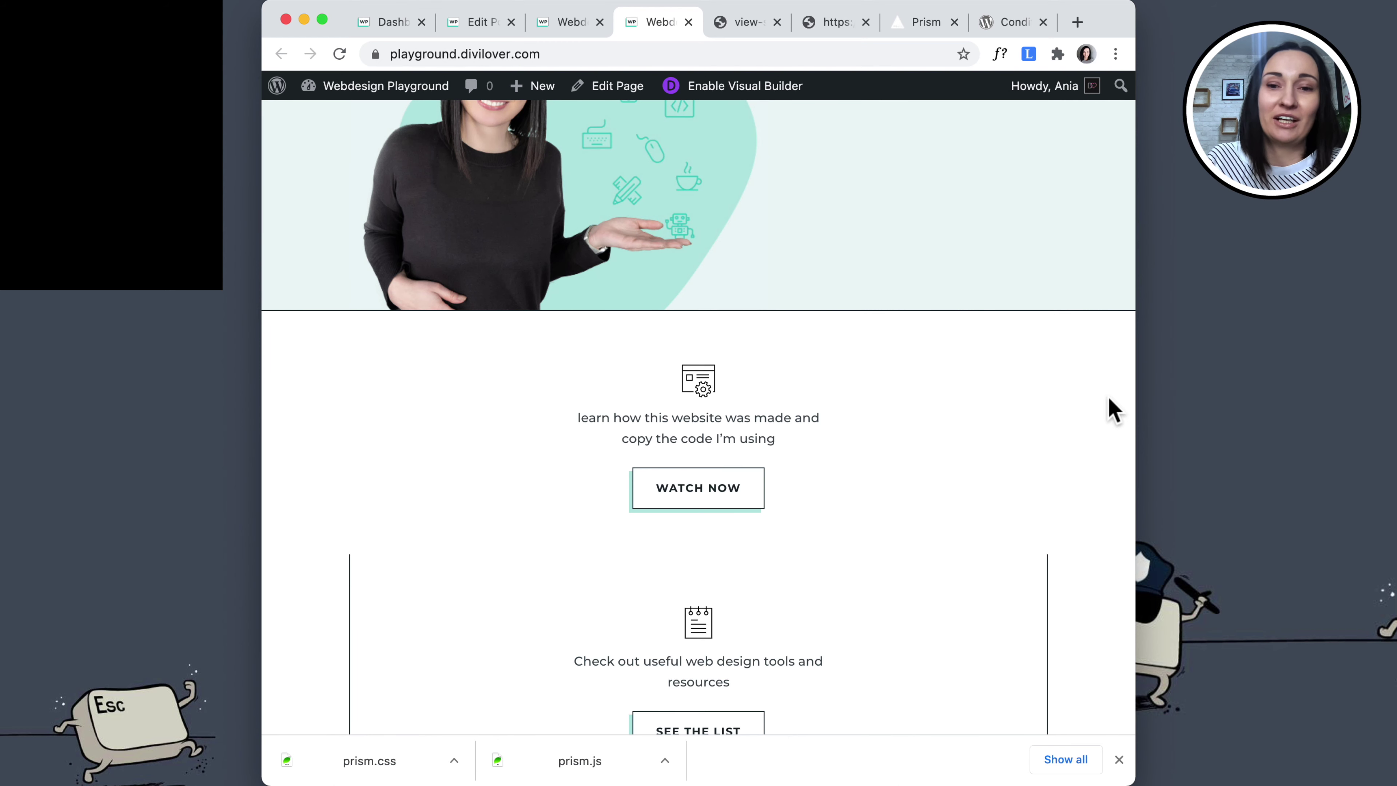
drag(1139, 408, 1378, 396)
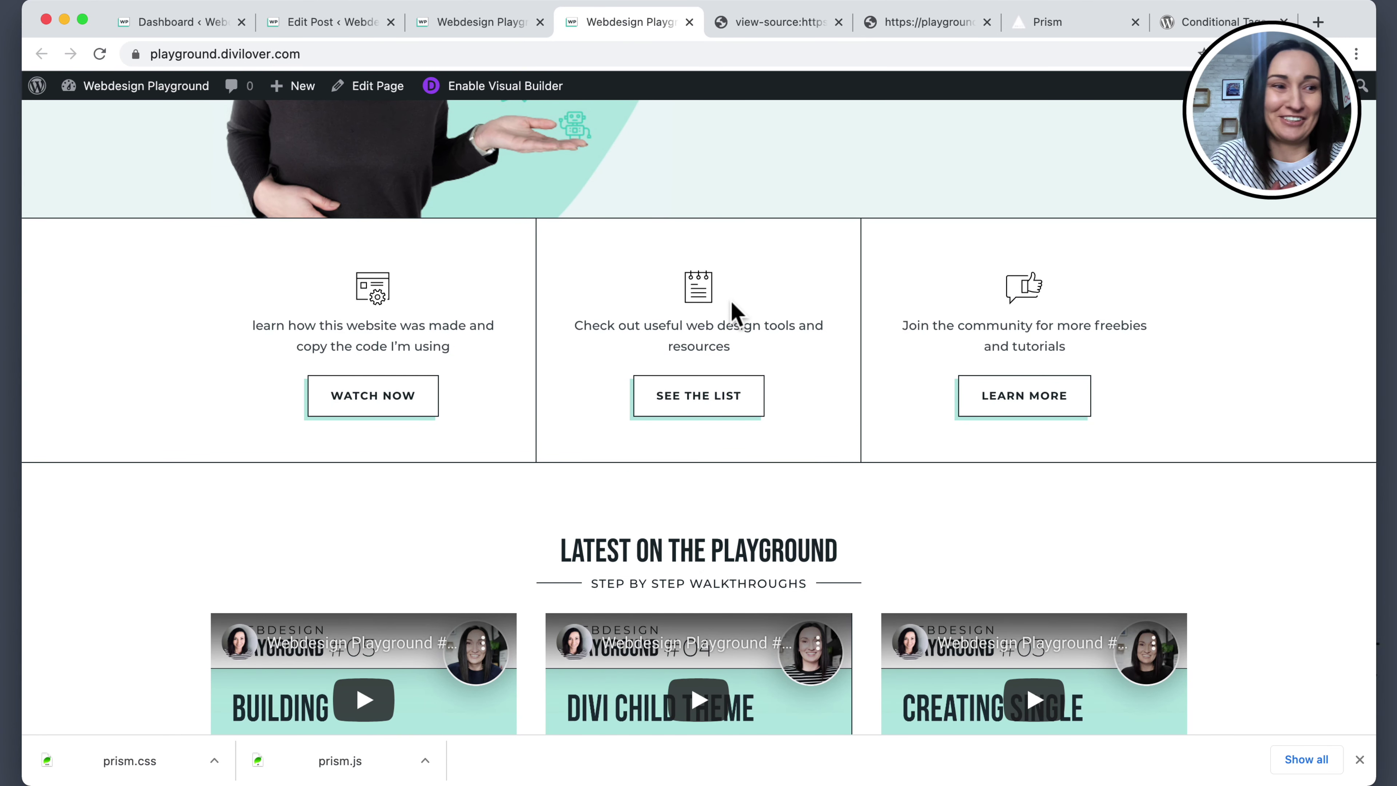
Show the blurb row's Advanced CSS ID and class fields and preview the page in Tablet View.
click(459, 25)
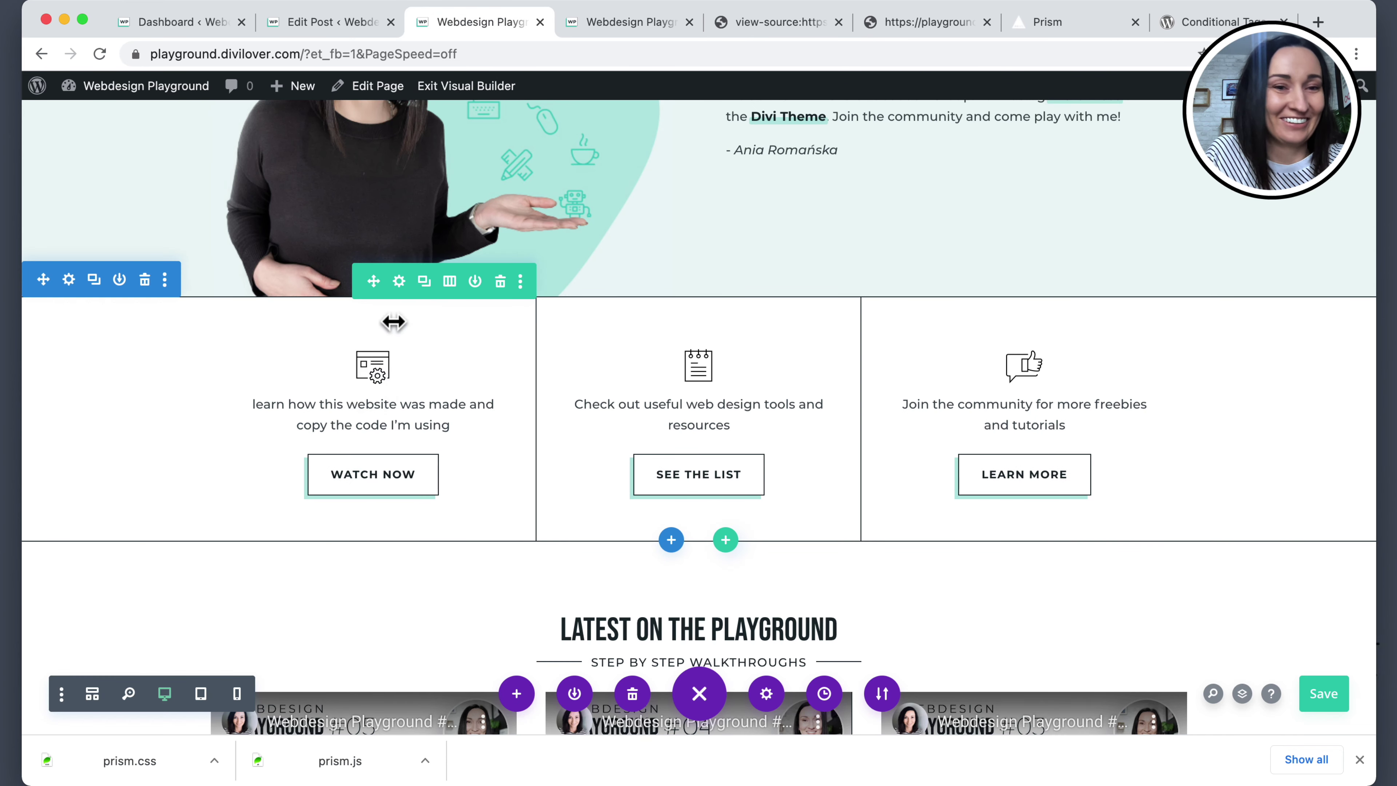
click(399, 281)
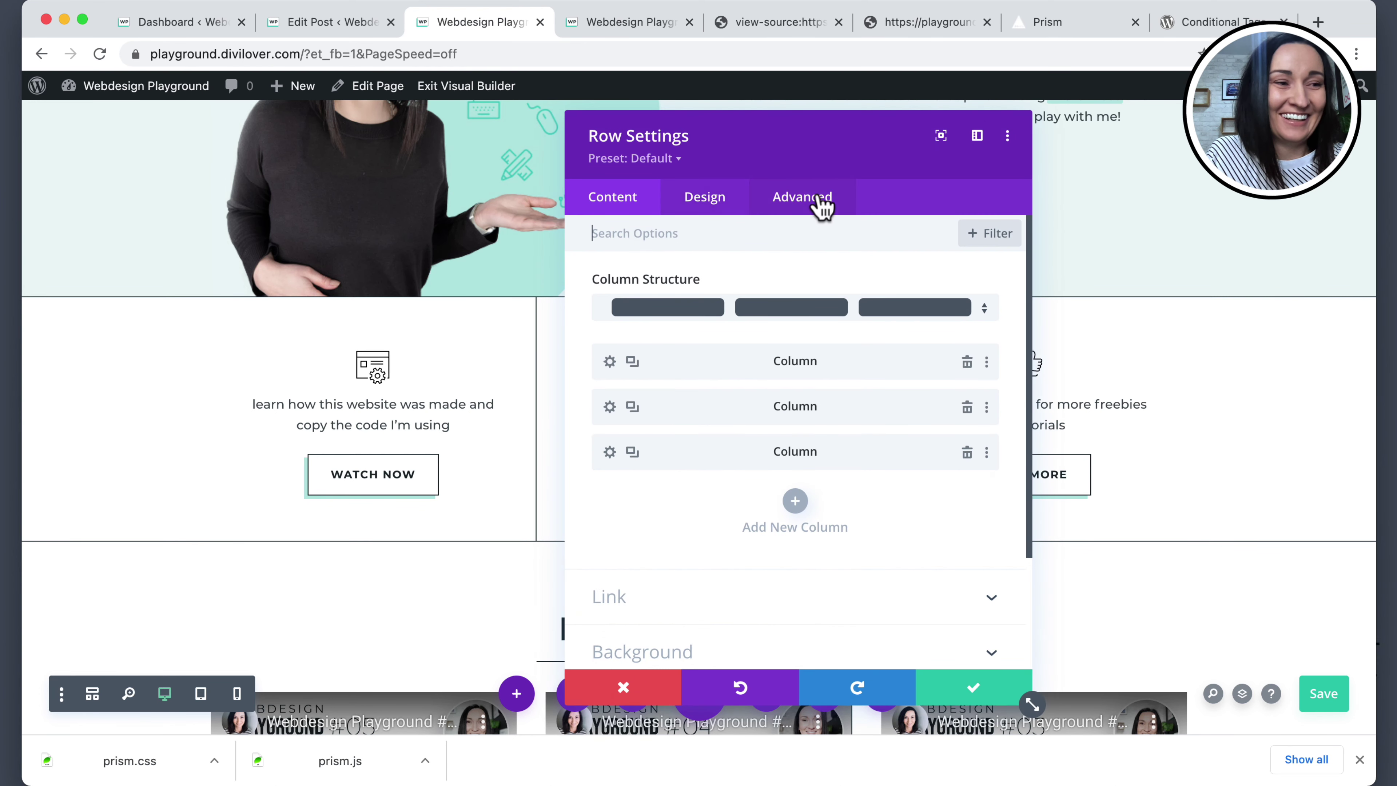
click(818, 203)
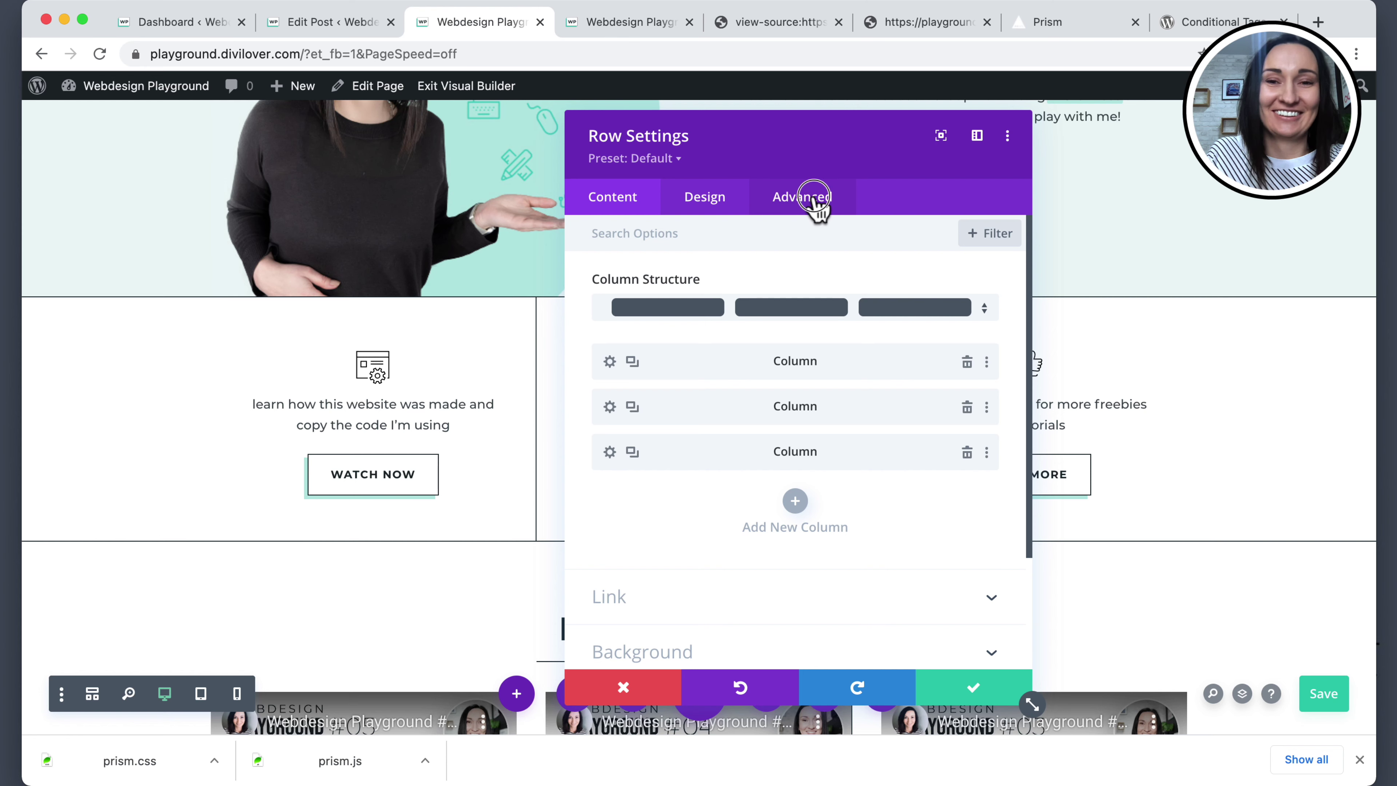
click(677, 280)
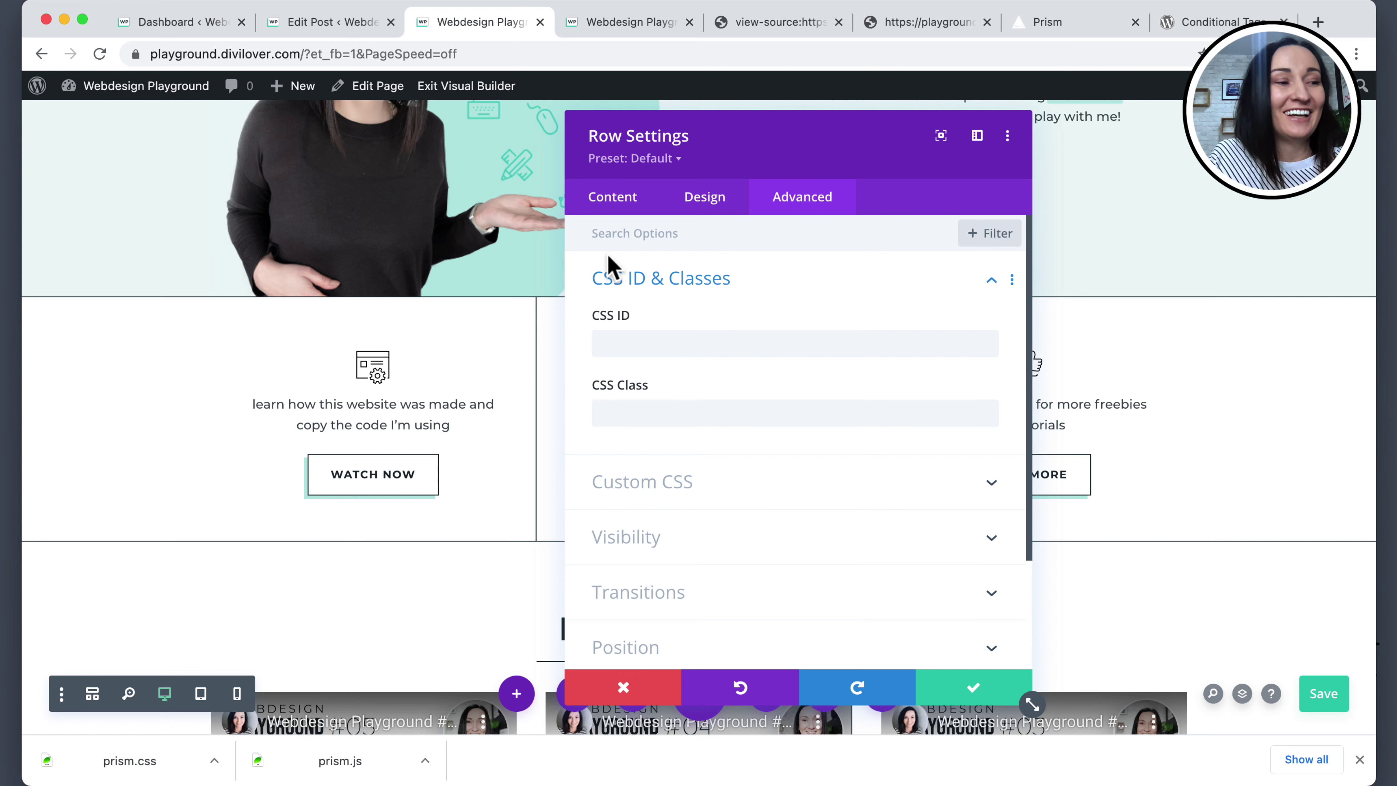
drag(749, 146, 1007, 144)
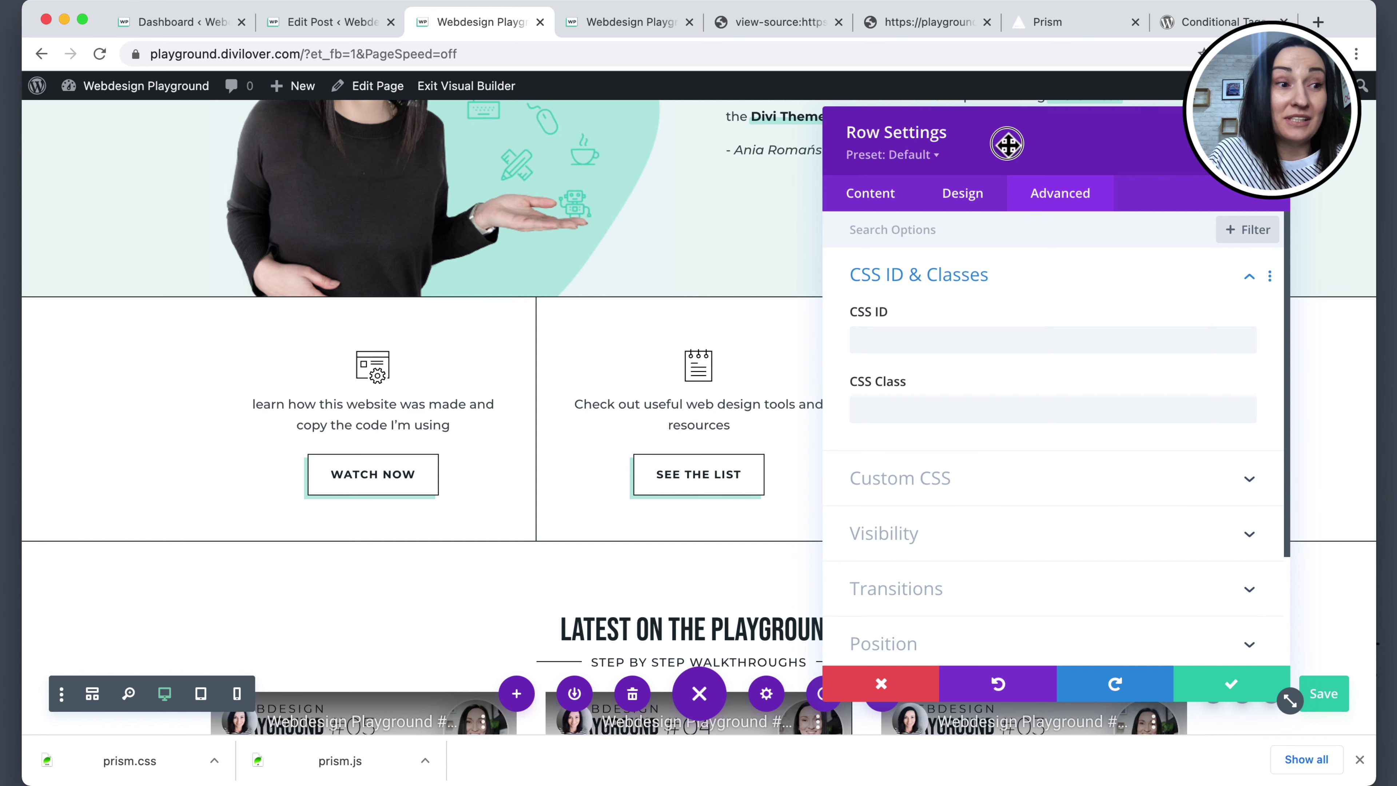
click(201, 694)
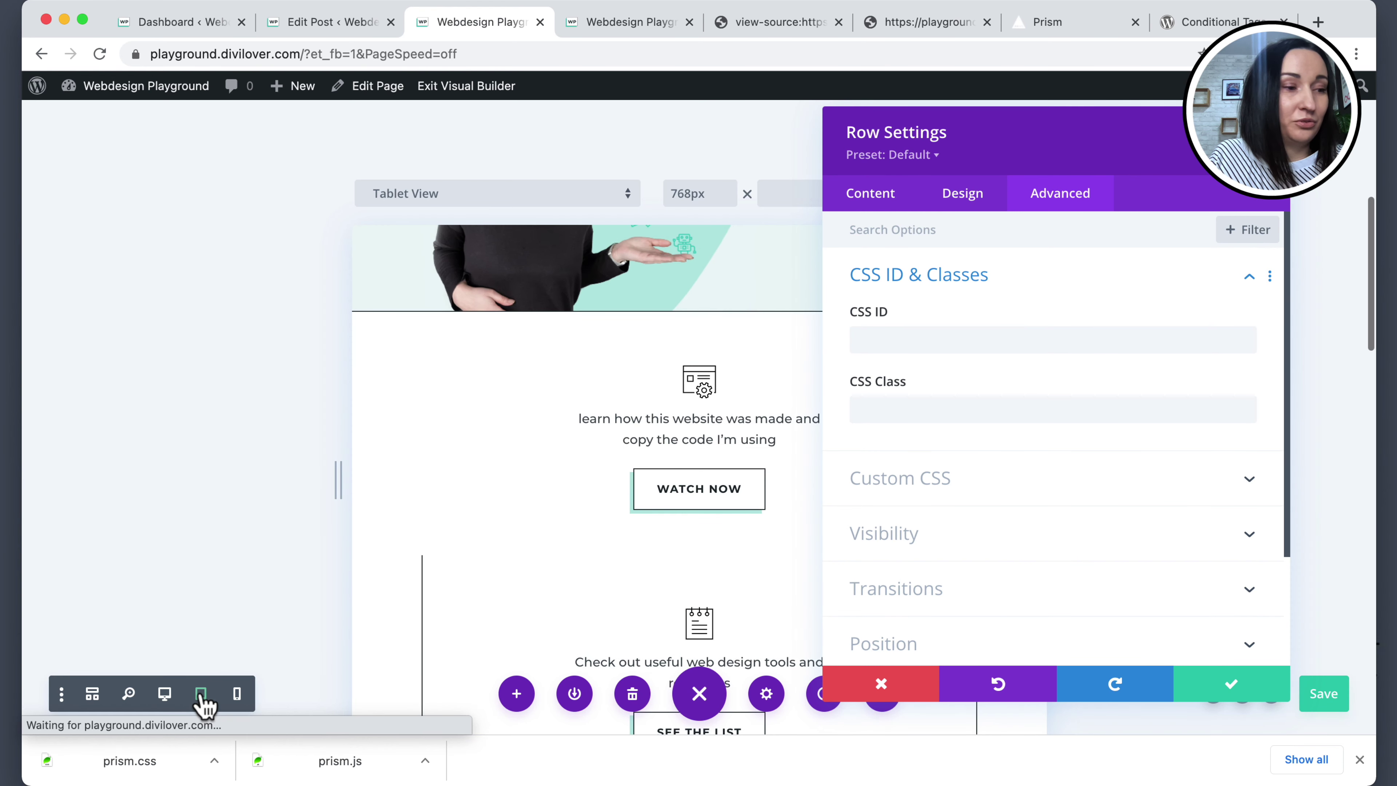
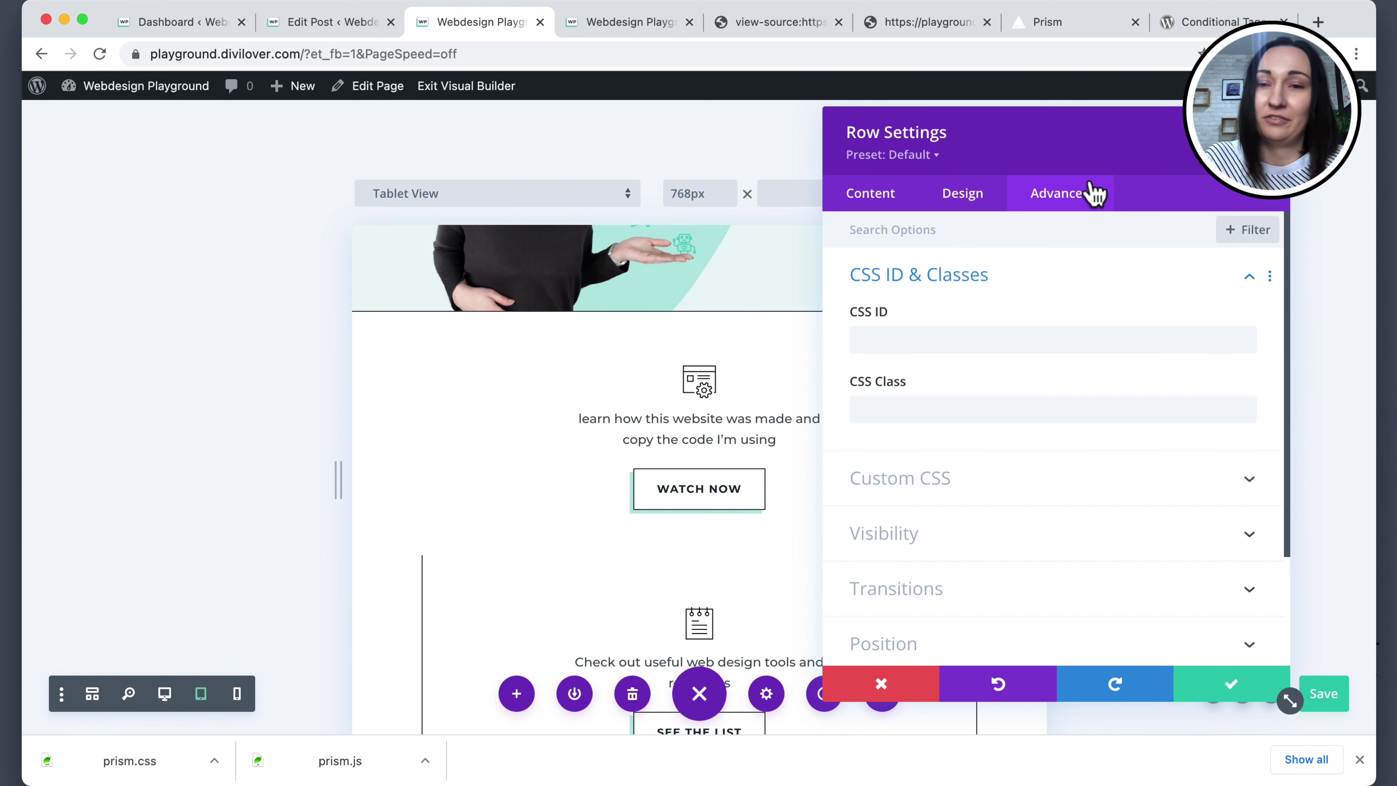
Discard a mistyped rule and give the row's Main Element a tablet-only display:flex; custom CSS.
click(935, 476)
click(981, 483)
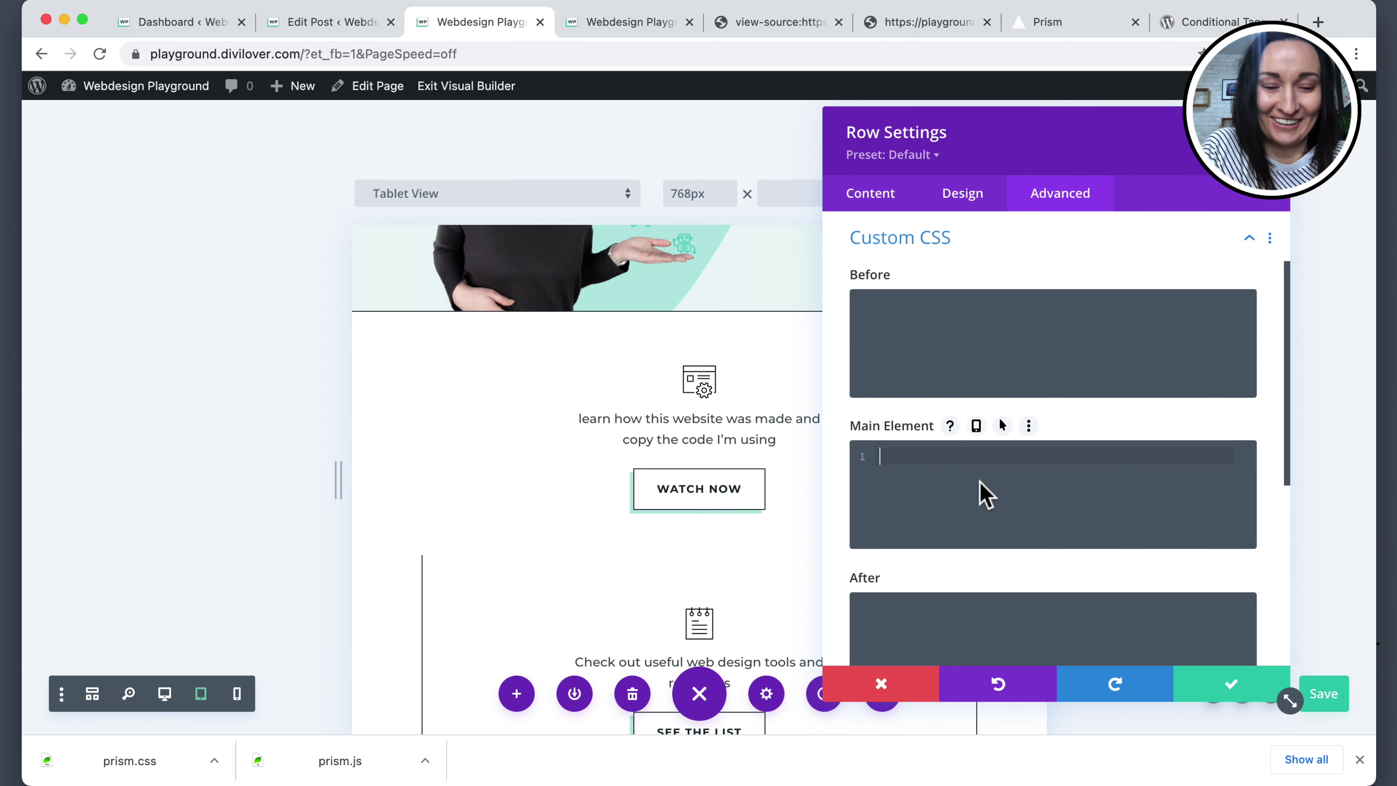
text(display:f)
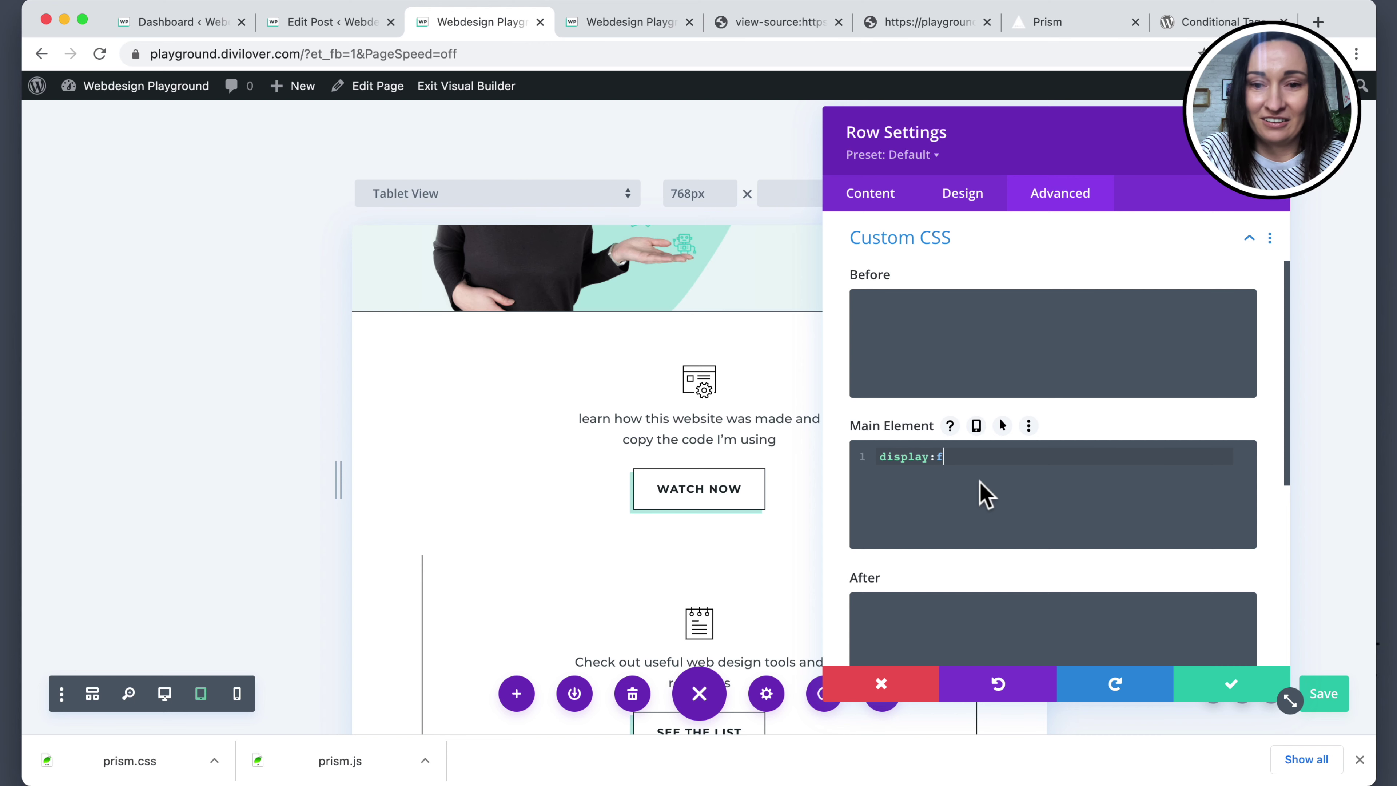
key(BackSpace)
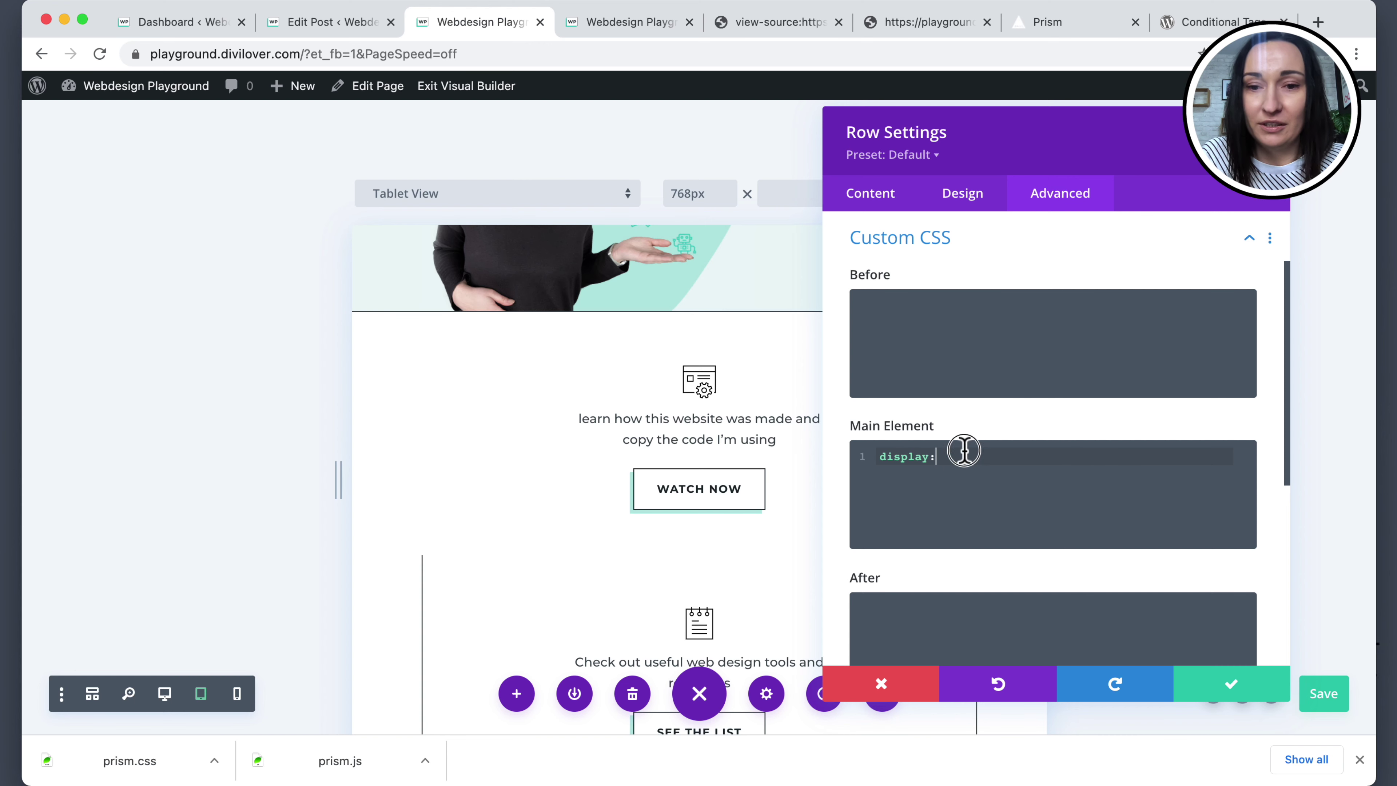
drag(963, 456, 878, 459)
key(super+x)
click(976, 427)
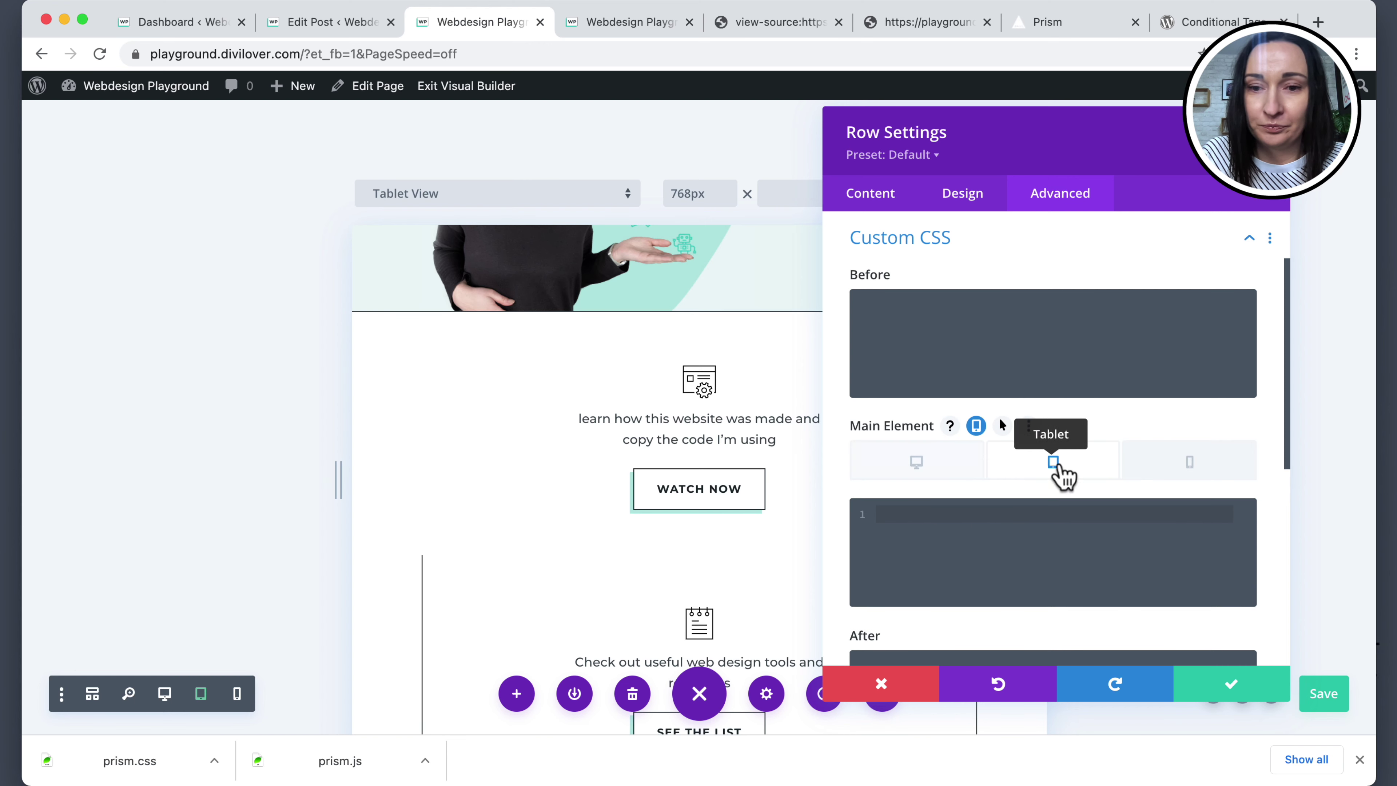
click(993, 519)
text(displ)
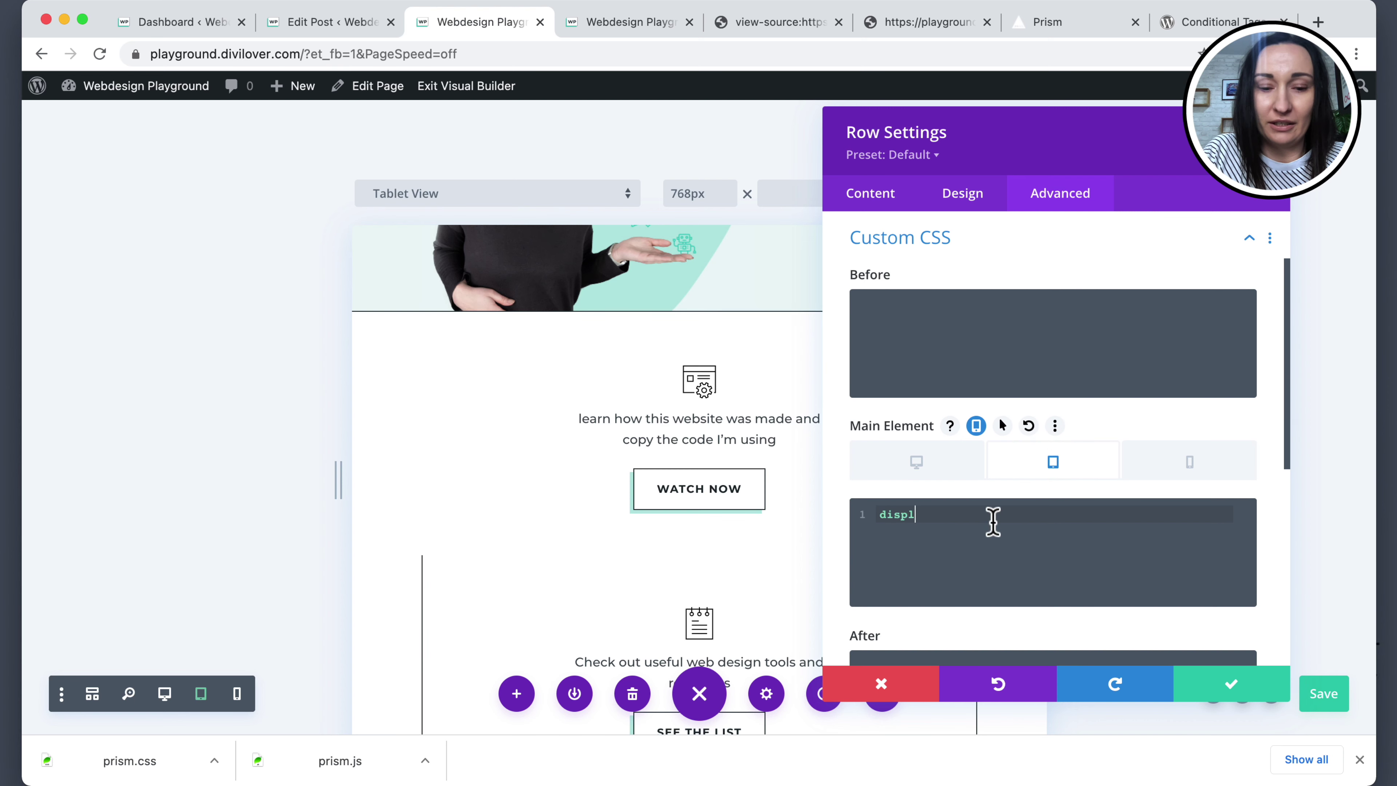
text(ay:flex)
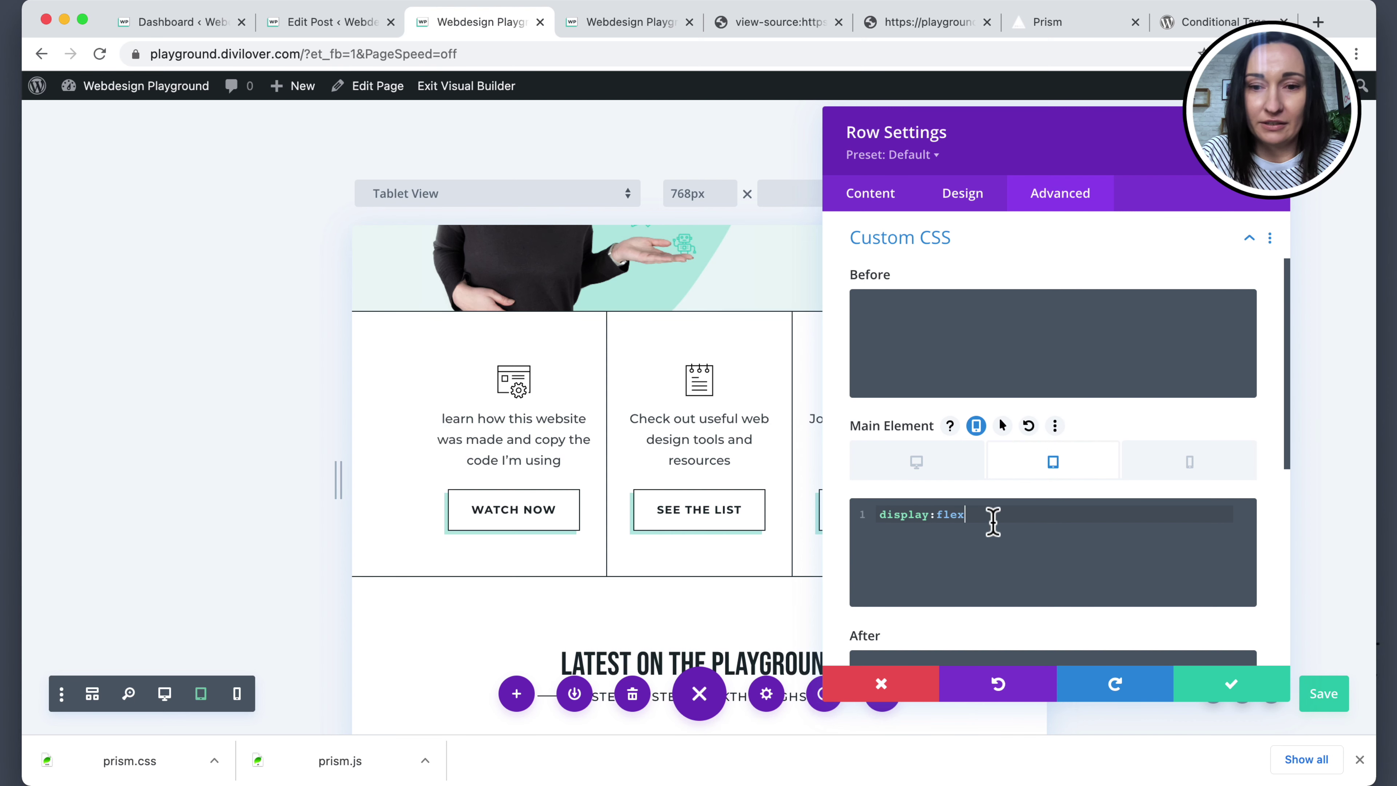
text(;)
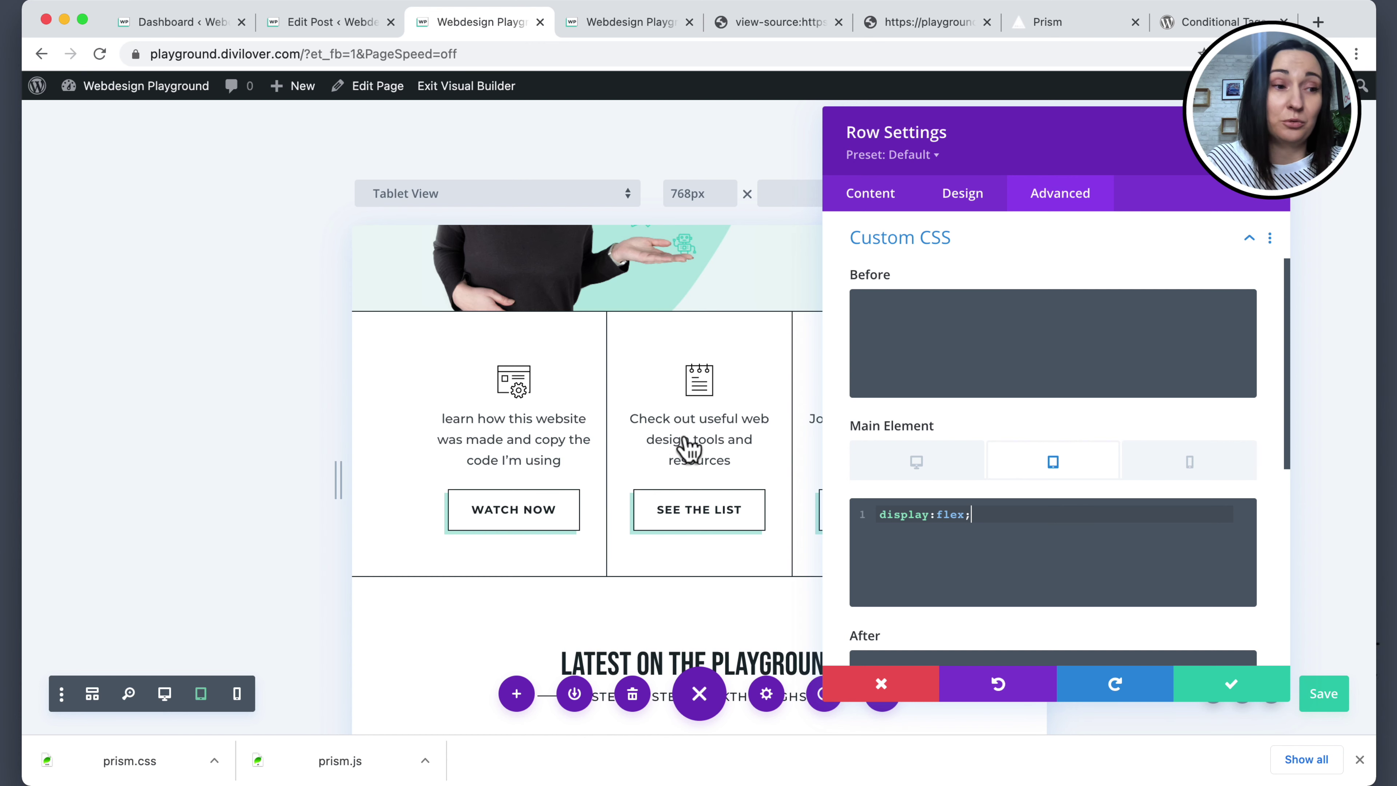
click(1189, 476)
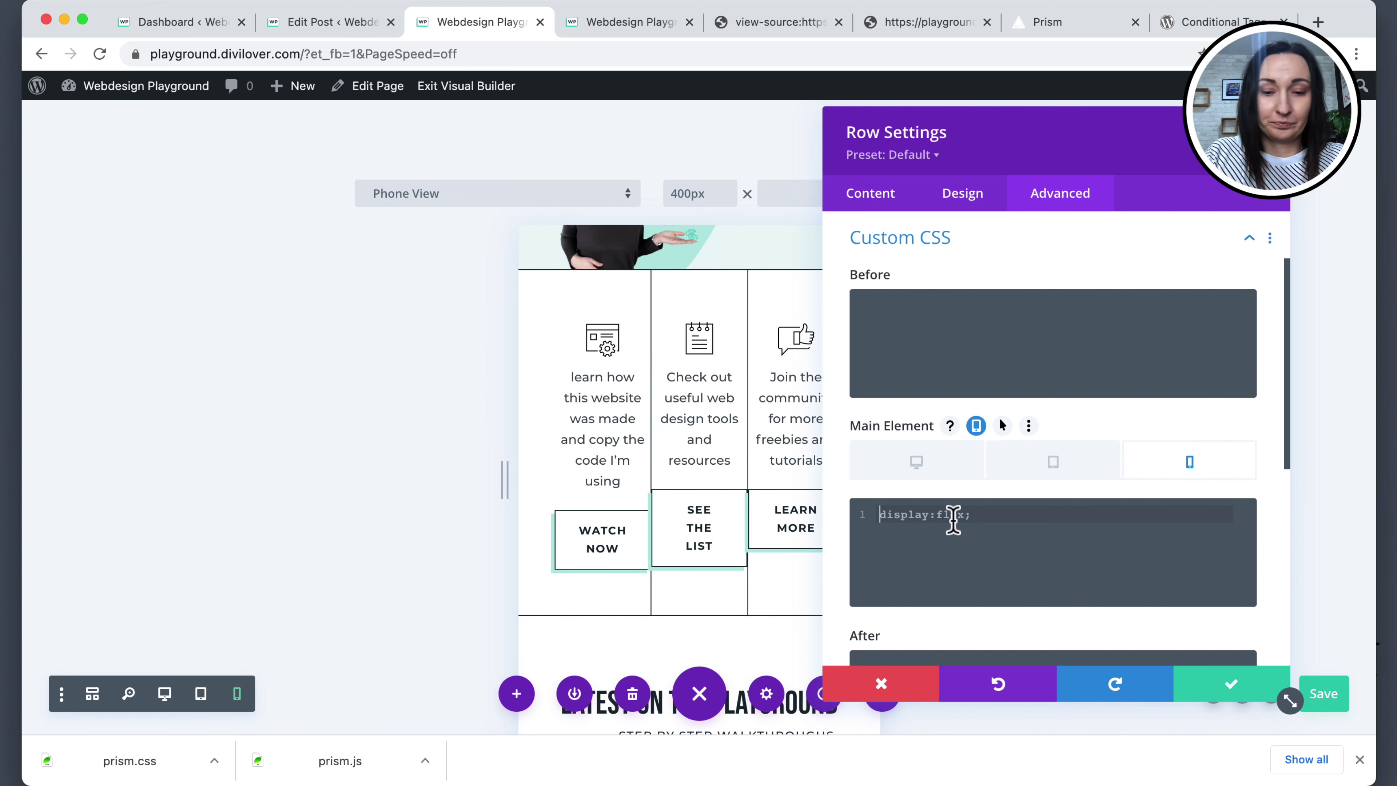
Enter display:block; as the phone CSS, then verify tablet shows display:flex and desktop is empty.
text(display)
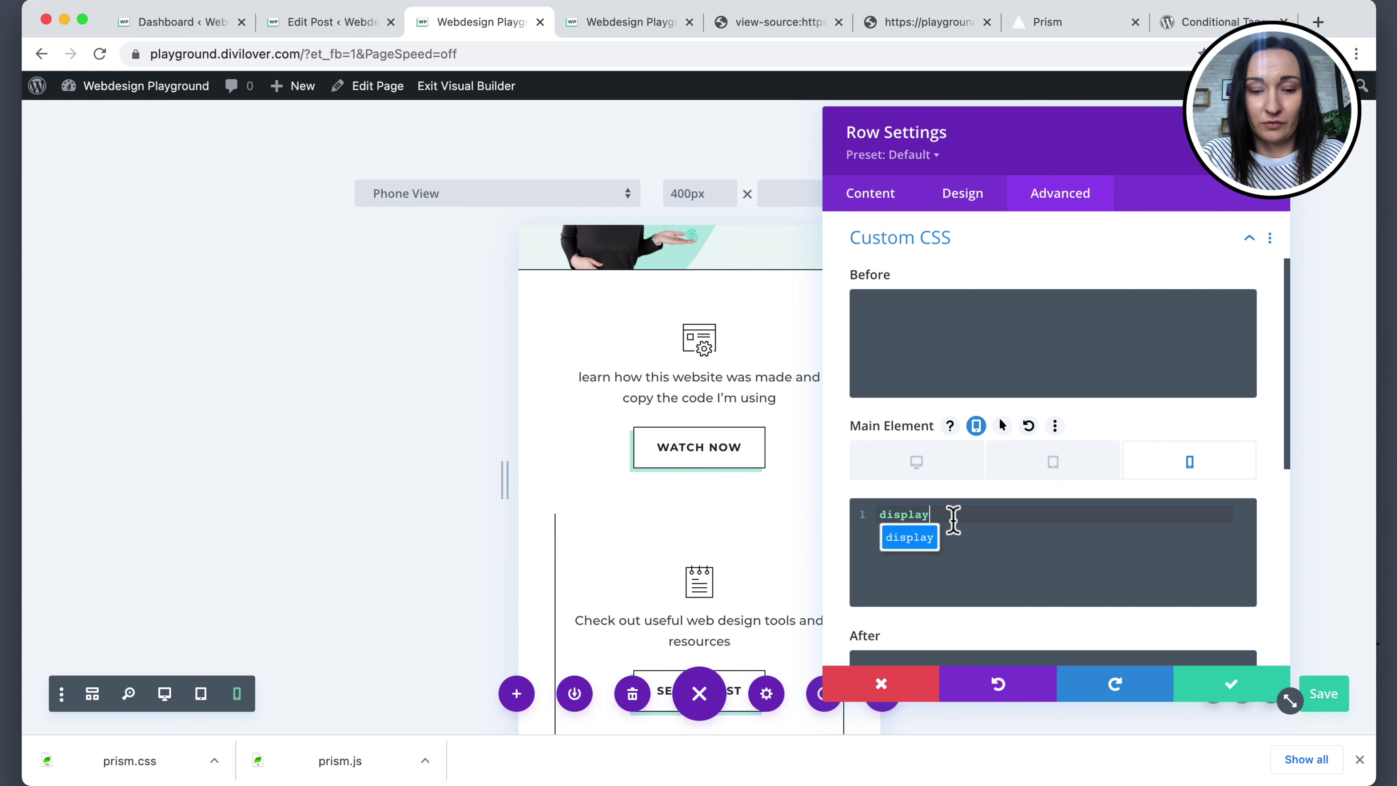
text(:block;)
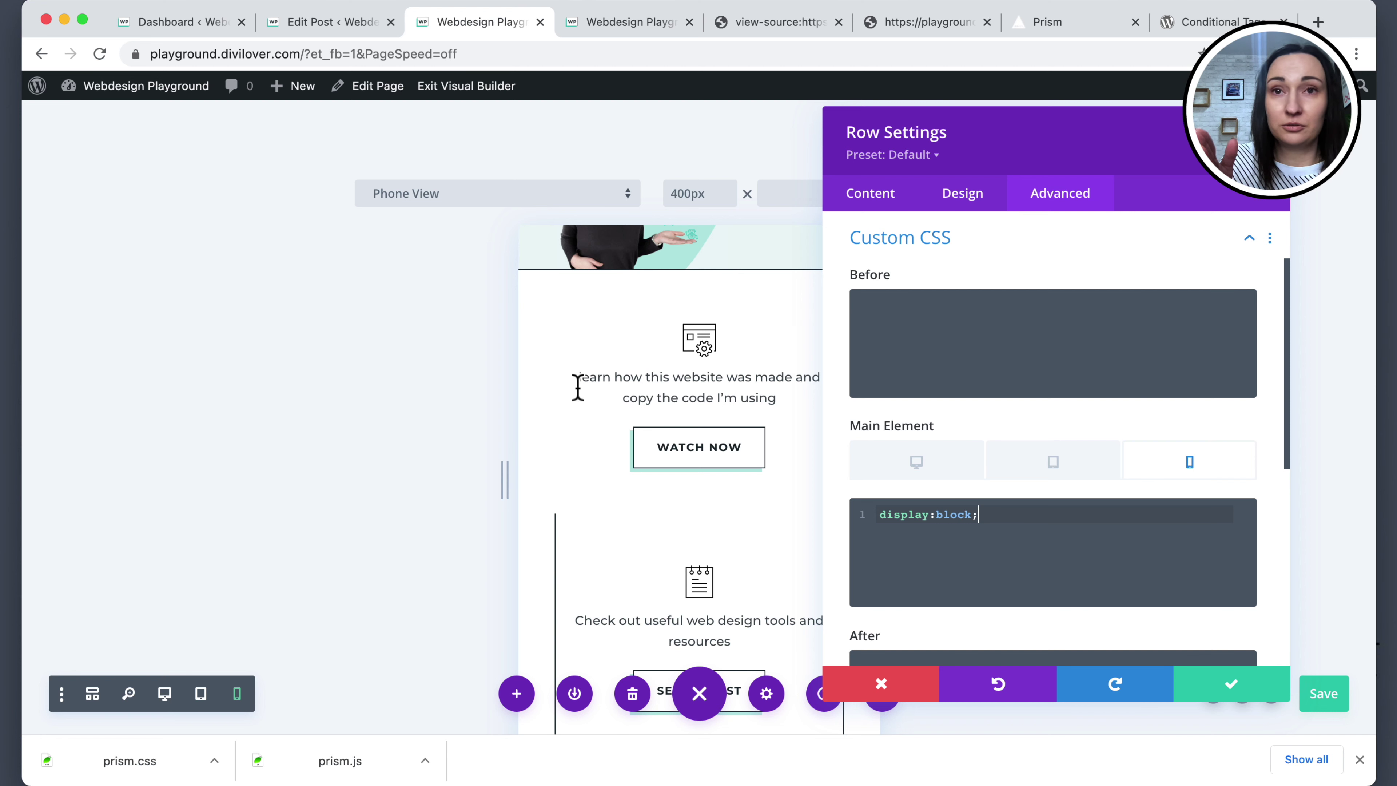
click(1054, 469)
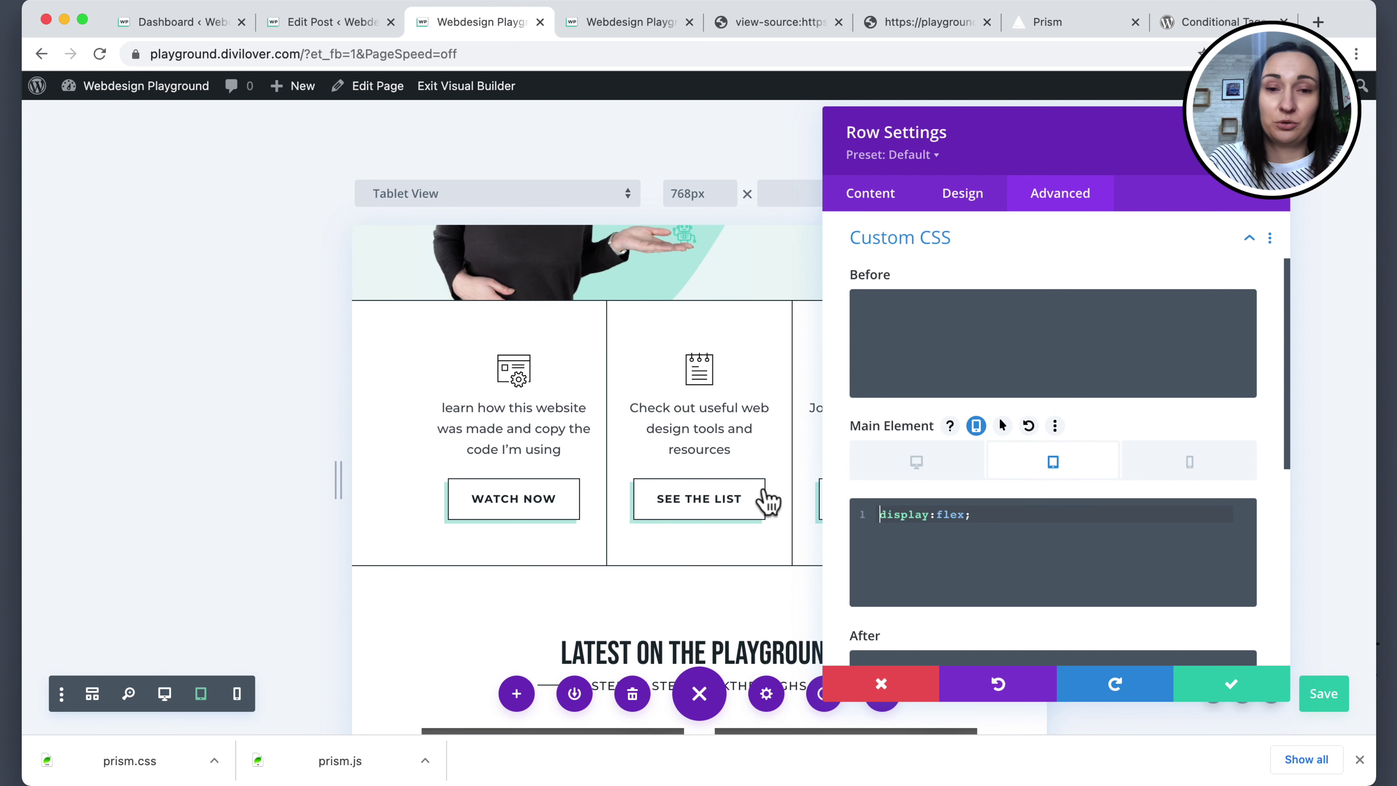
click(915, 466)
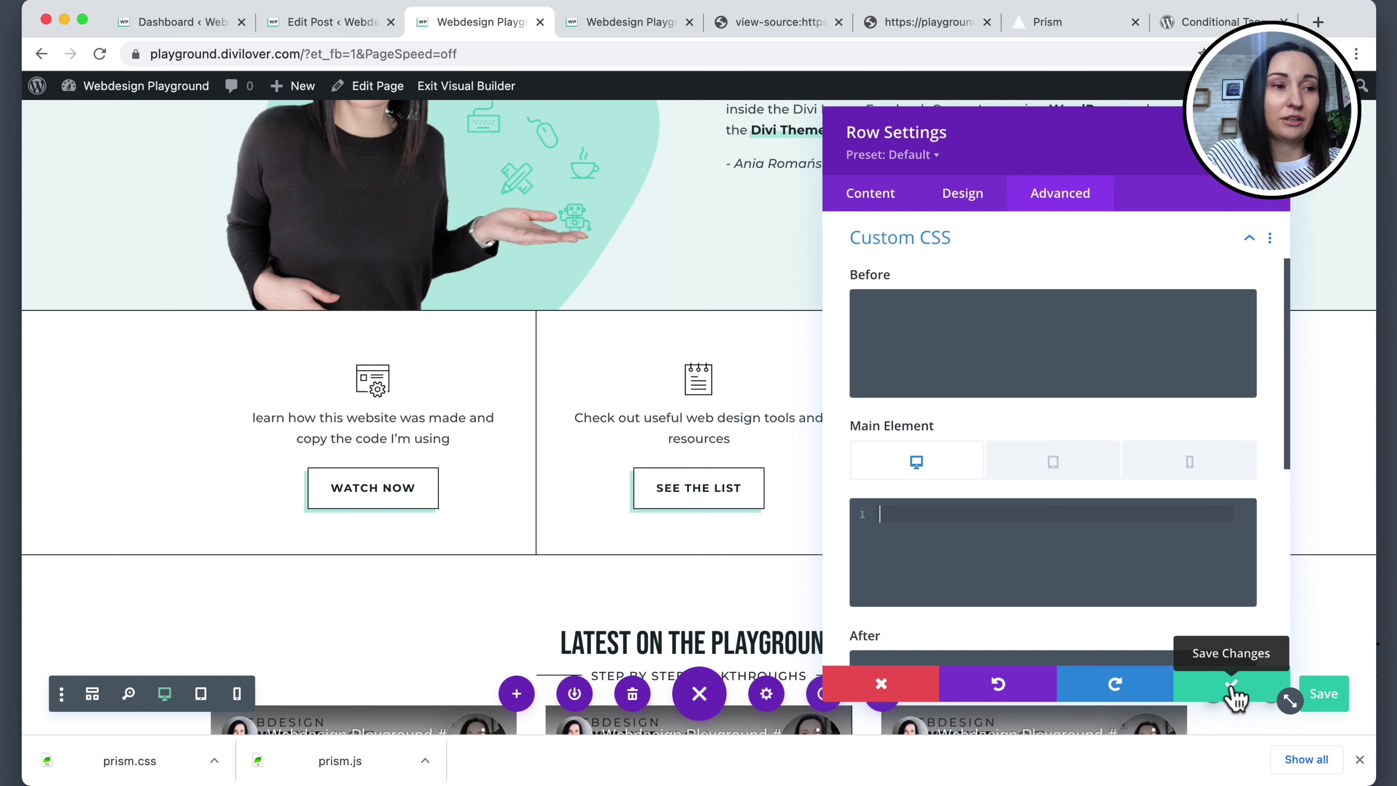
Apply and save the row's responsive CSS, then preview the page at tablet width.
click(1231, 686)
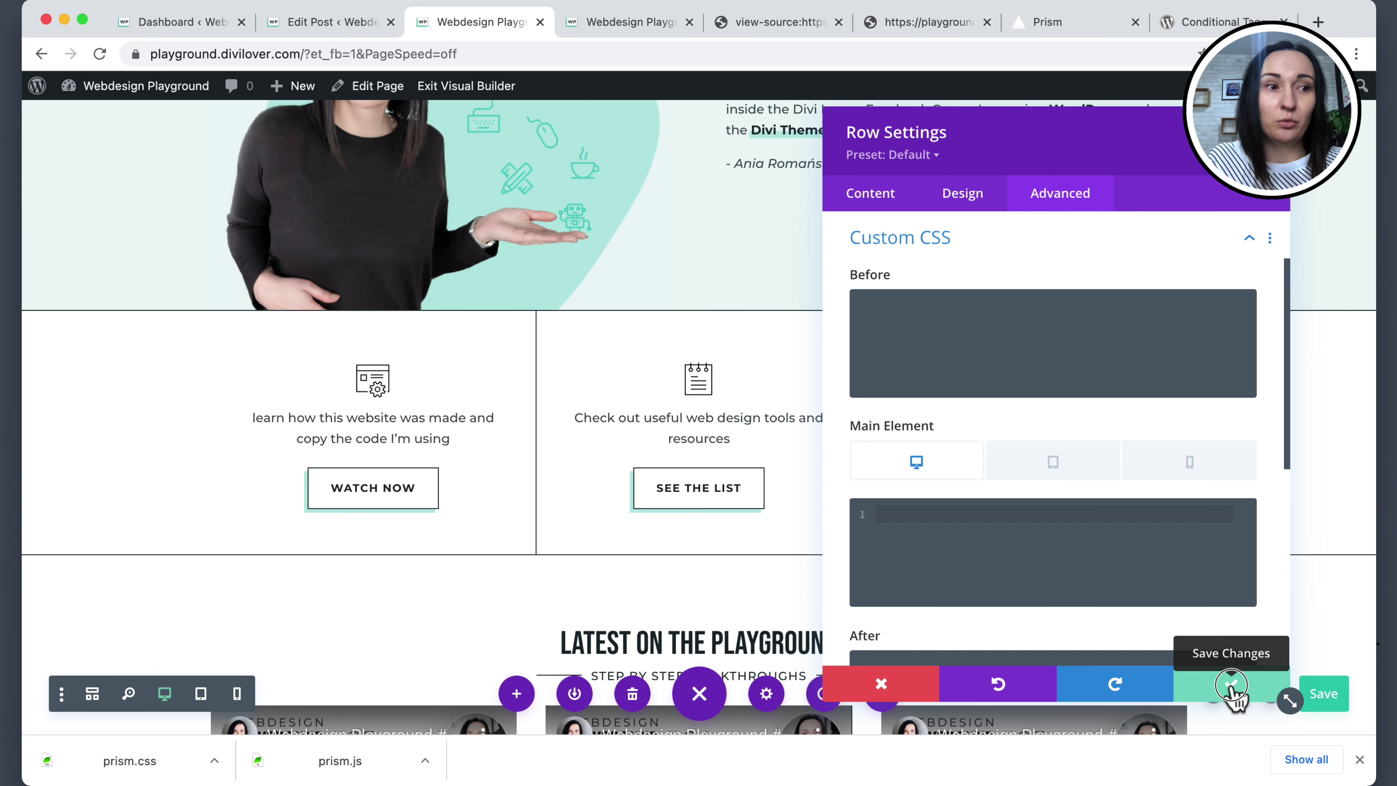
key(super+s)
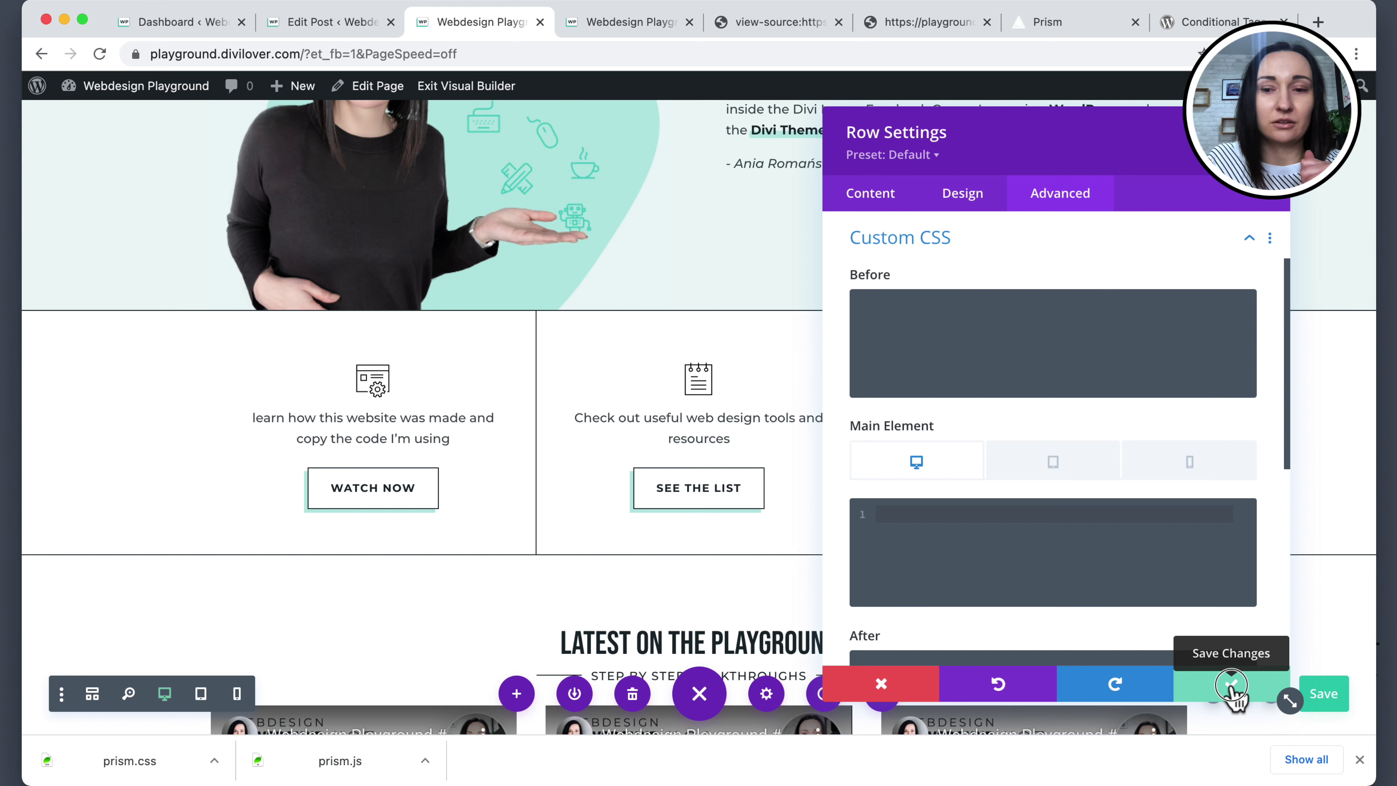
click(1231, 684)
key(super+shift+t)
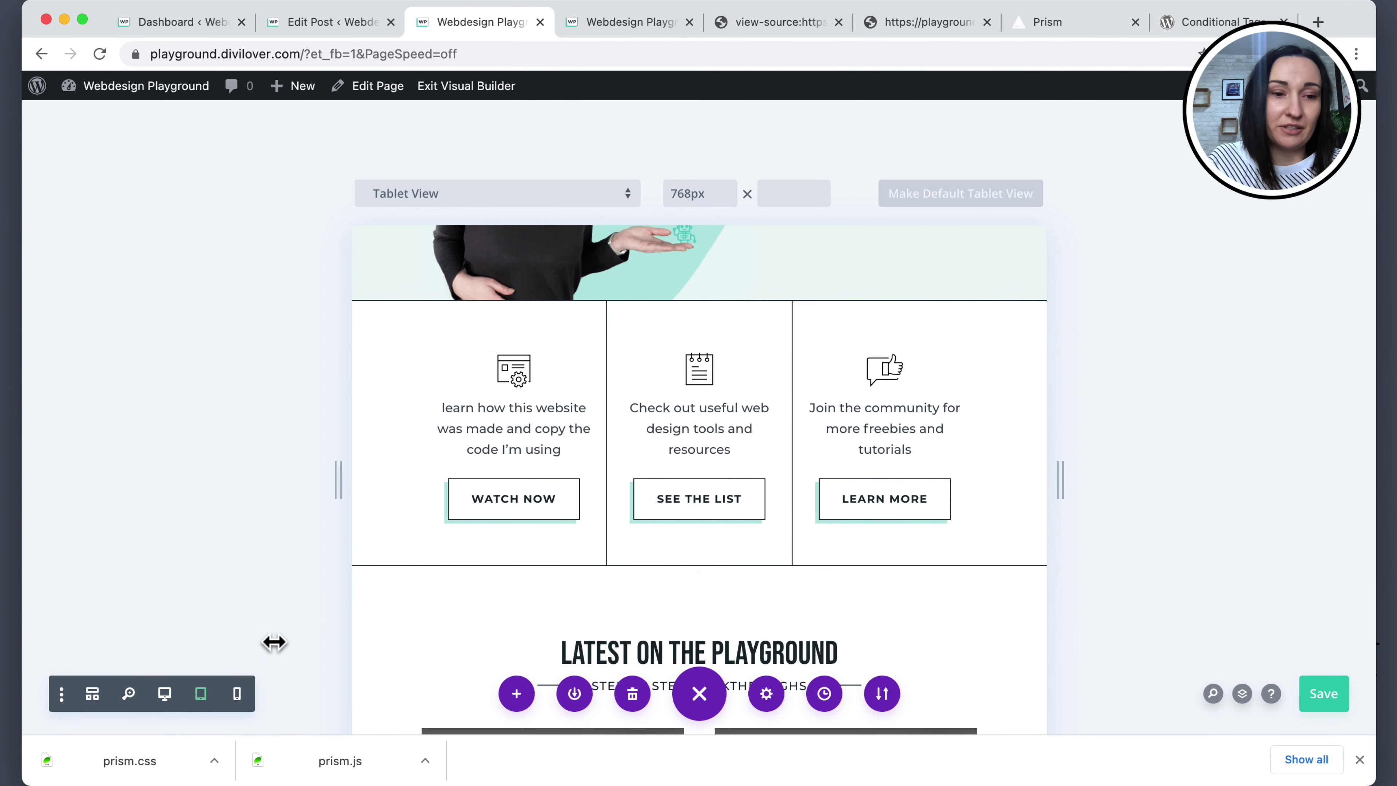
Check the row's stacked columns at phone width, then return to the desktop preview.
click(238, 693)
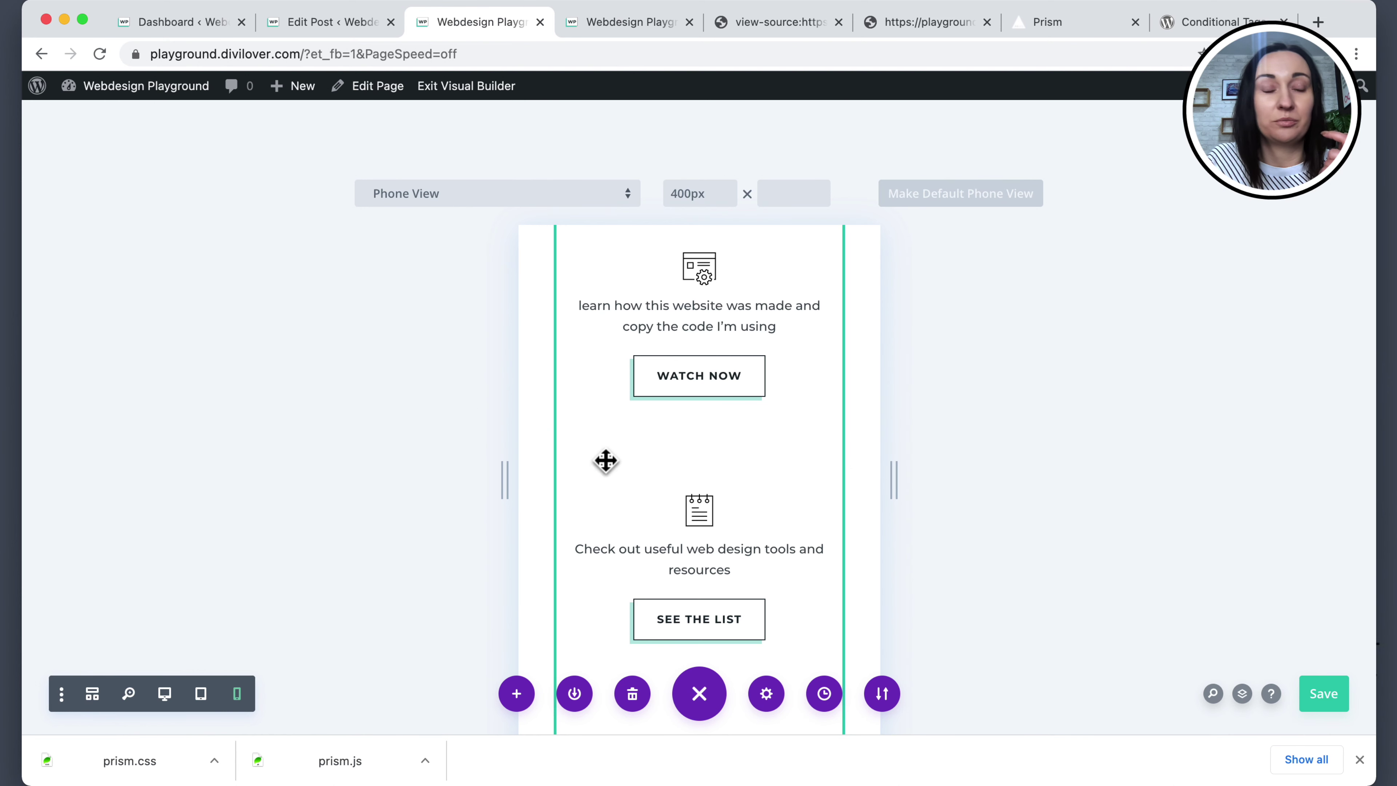
scroll(821, 453, down, 5)
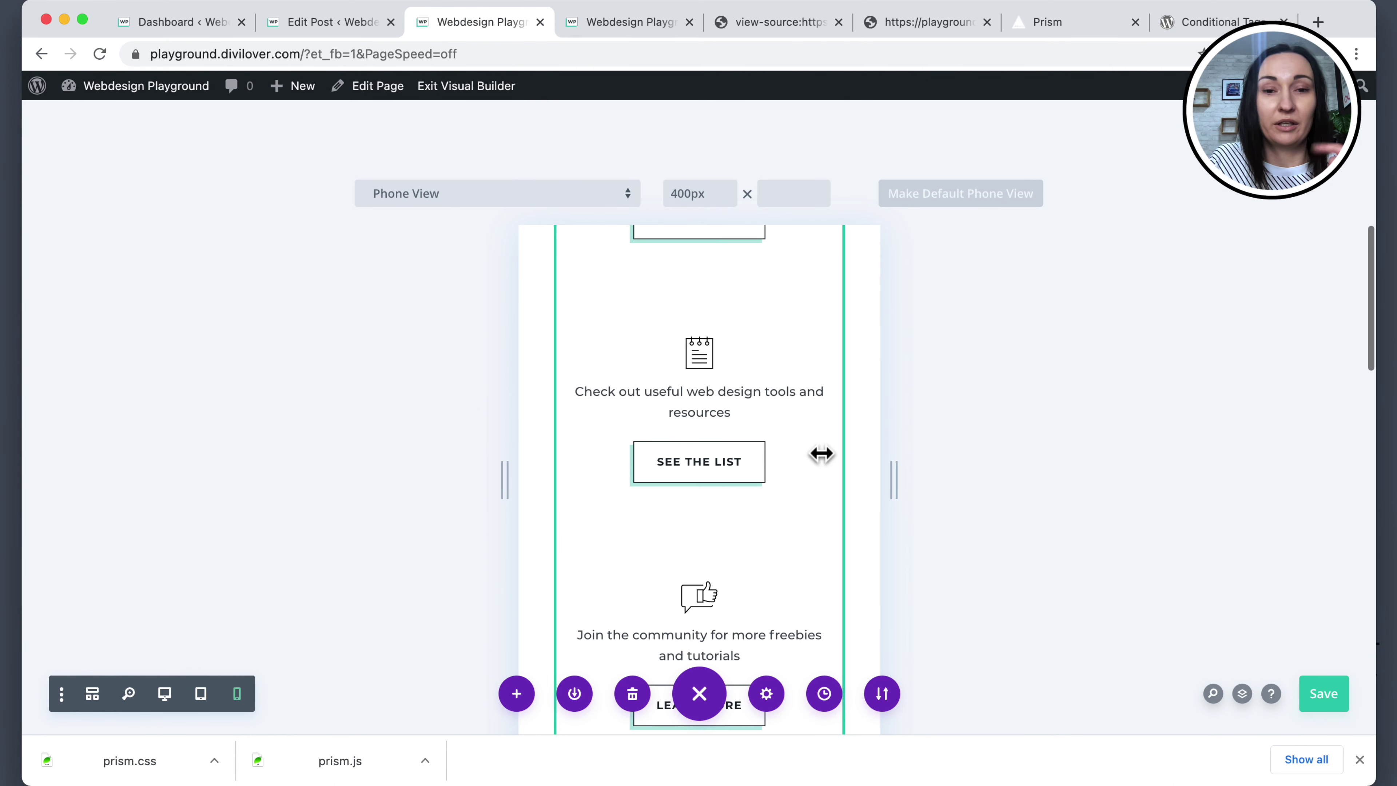
scroll(822, 453, up, 4)
scroll(821, 453, up, 4)
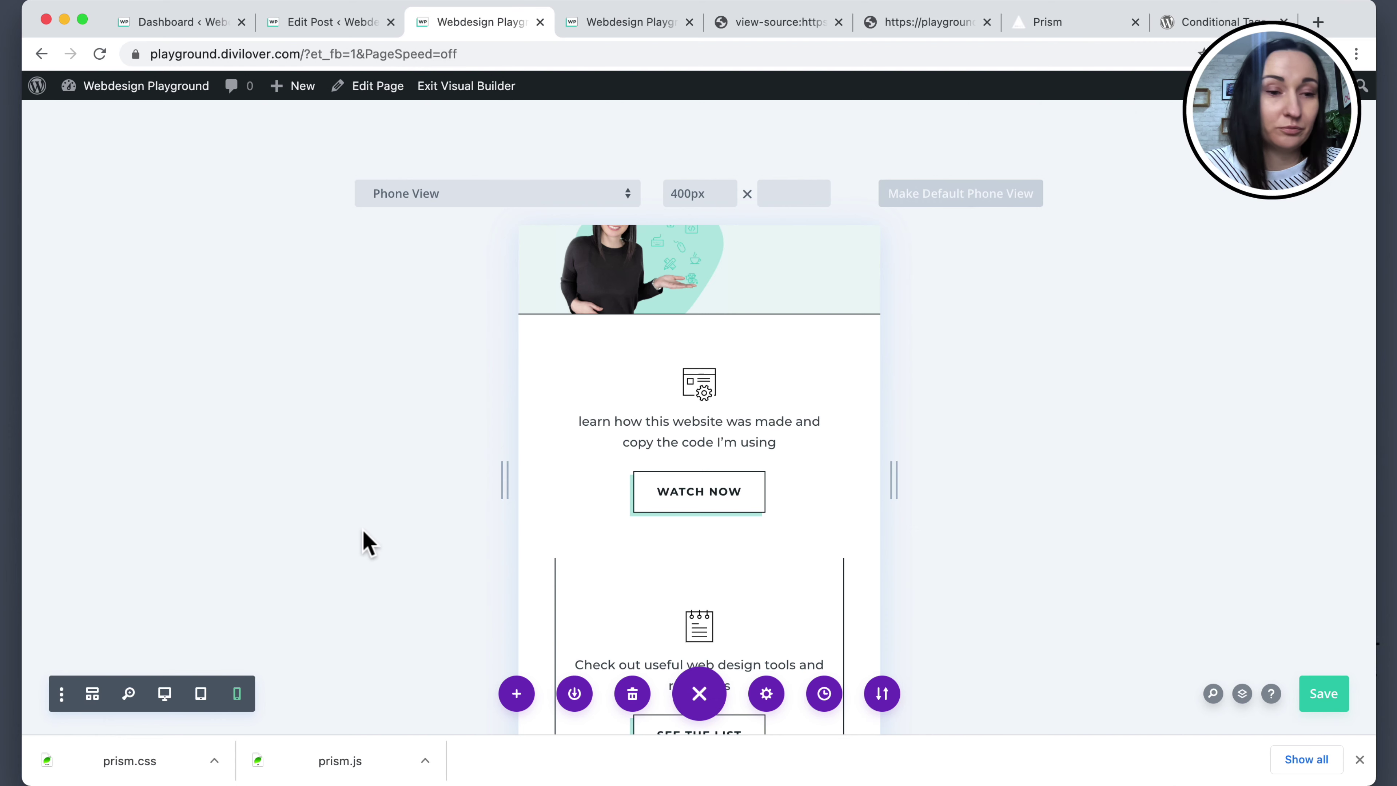
click(165, 694)
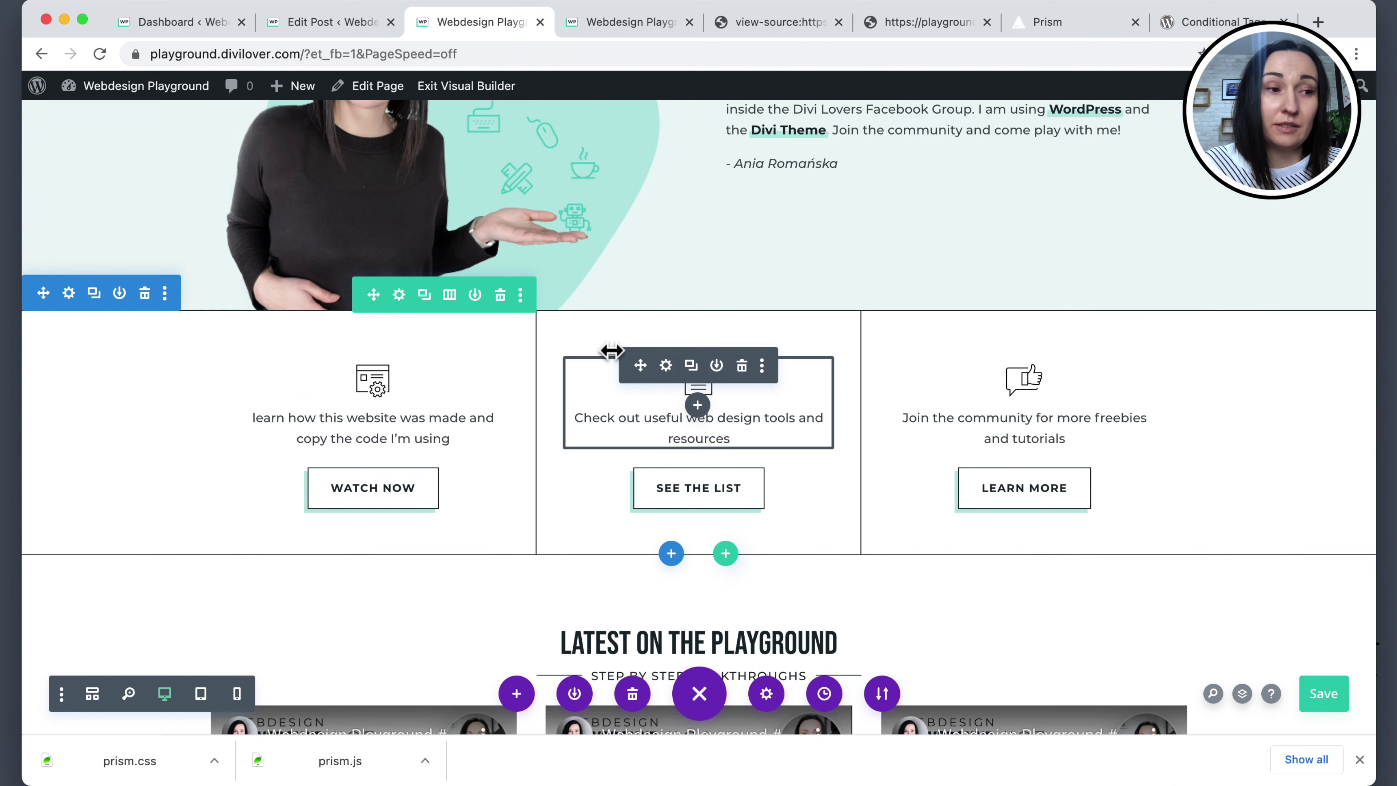
Open the second column's Design border options from the three-column row.
click(399, 295)
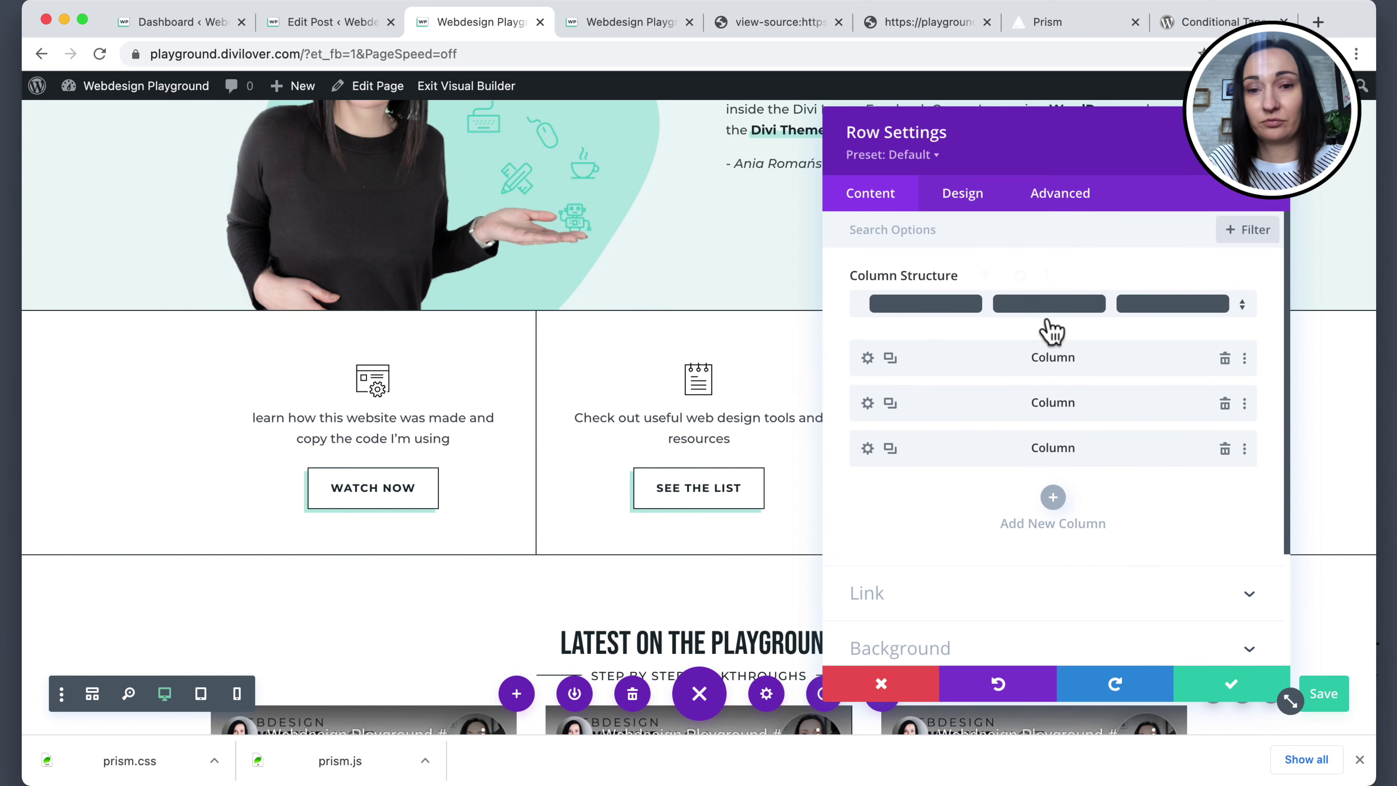
click(867, 403)
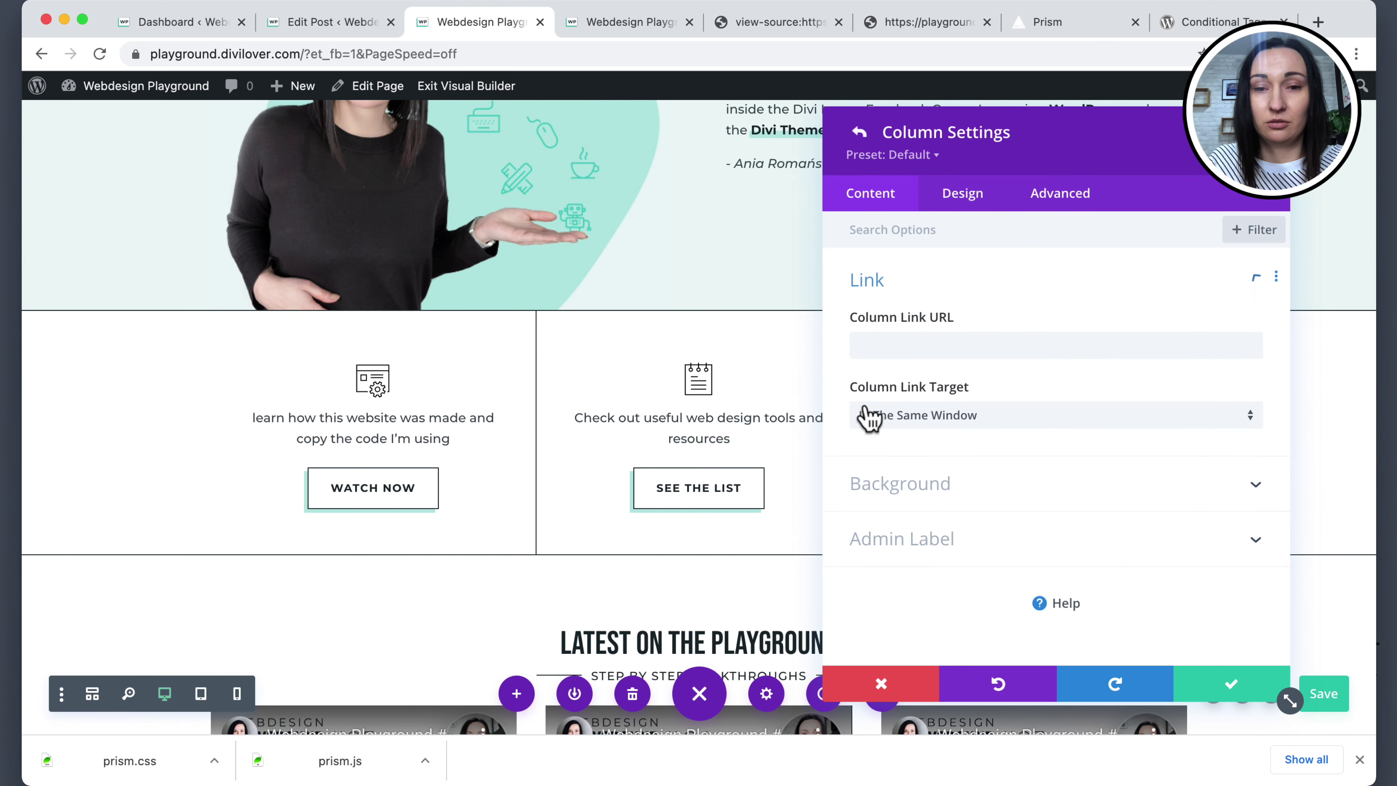
click(974, 193)
click(919, 329)
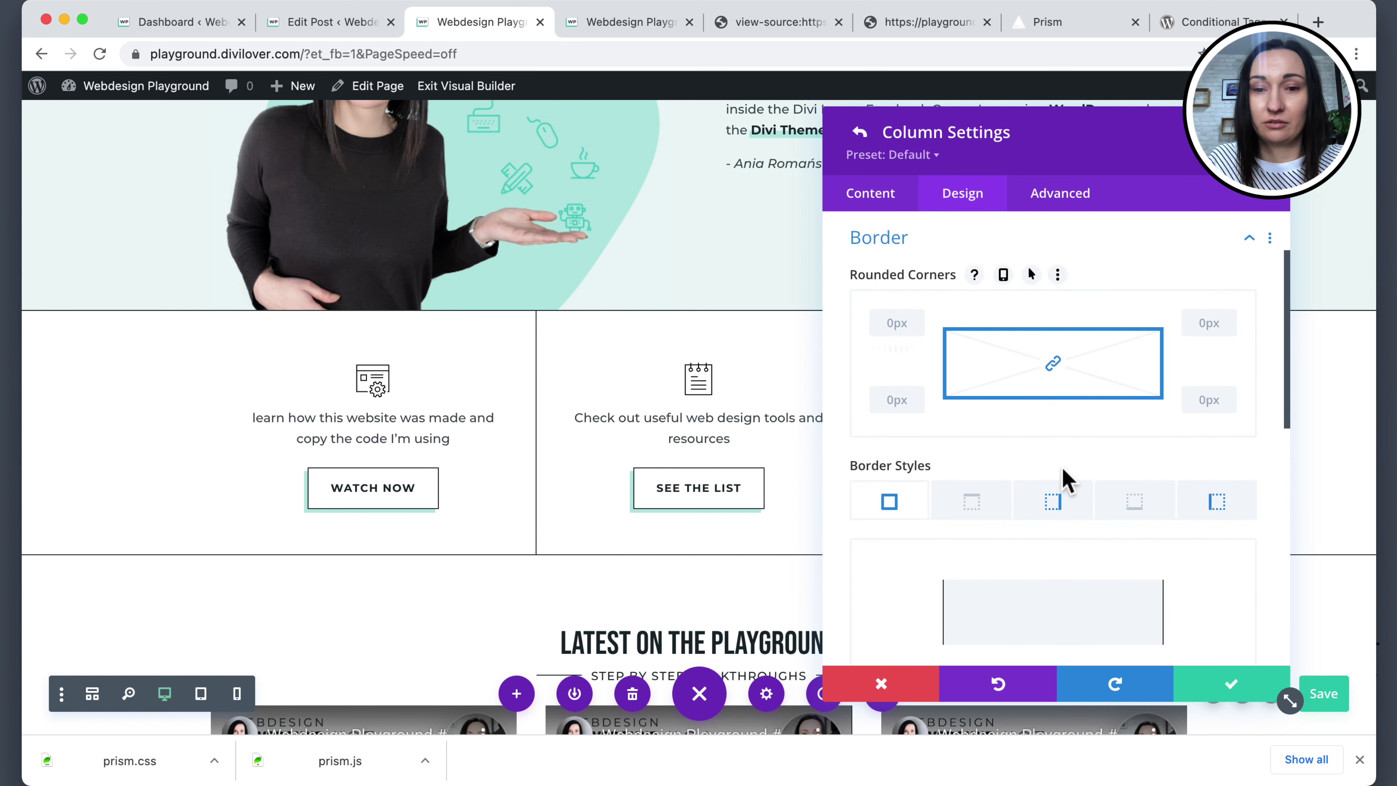
scroll(1024, 492, down, 4)
Make the right border width responsive and set its phone value to 0px.
click(1053, 288)
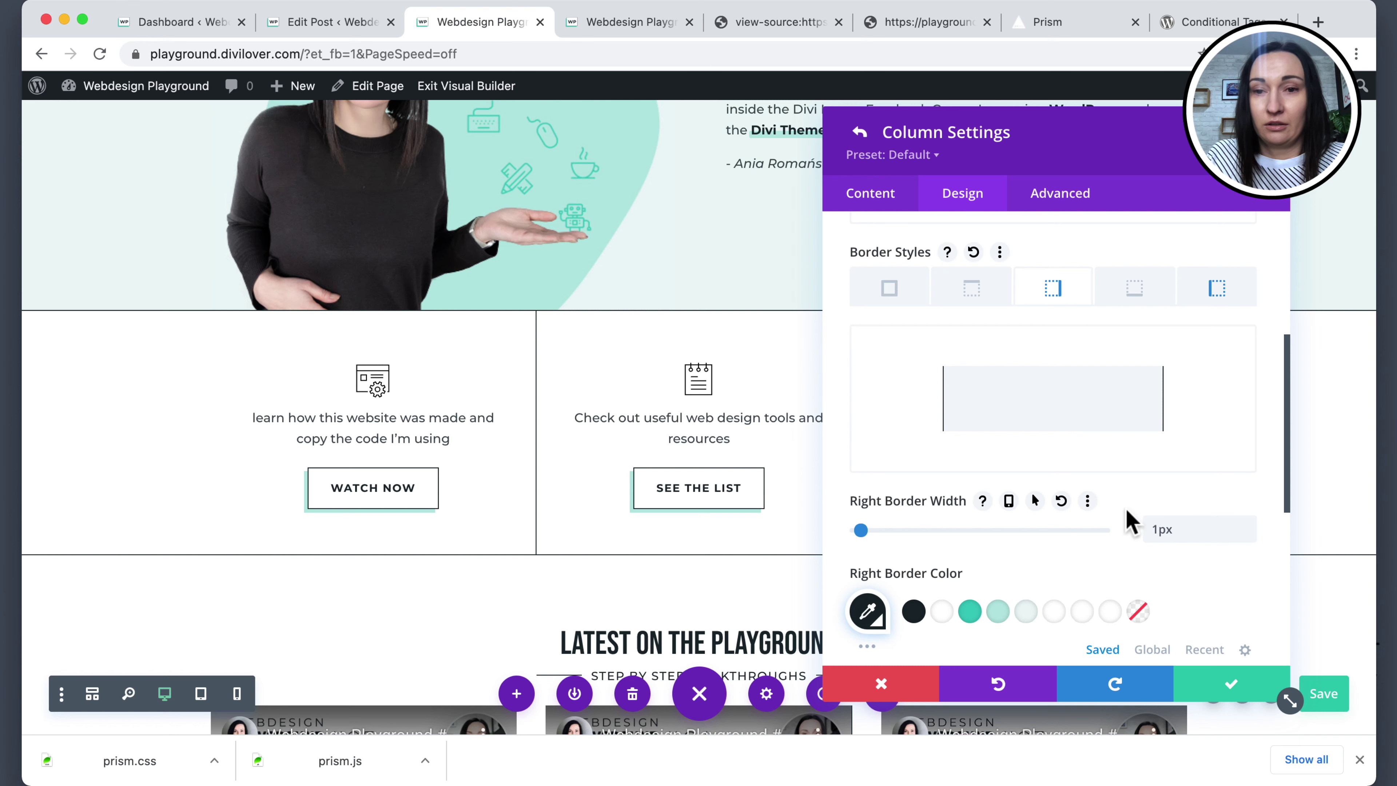
click(1010, 504)
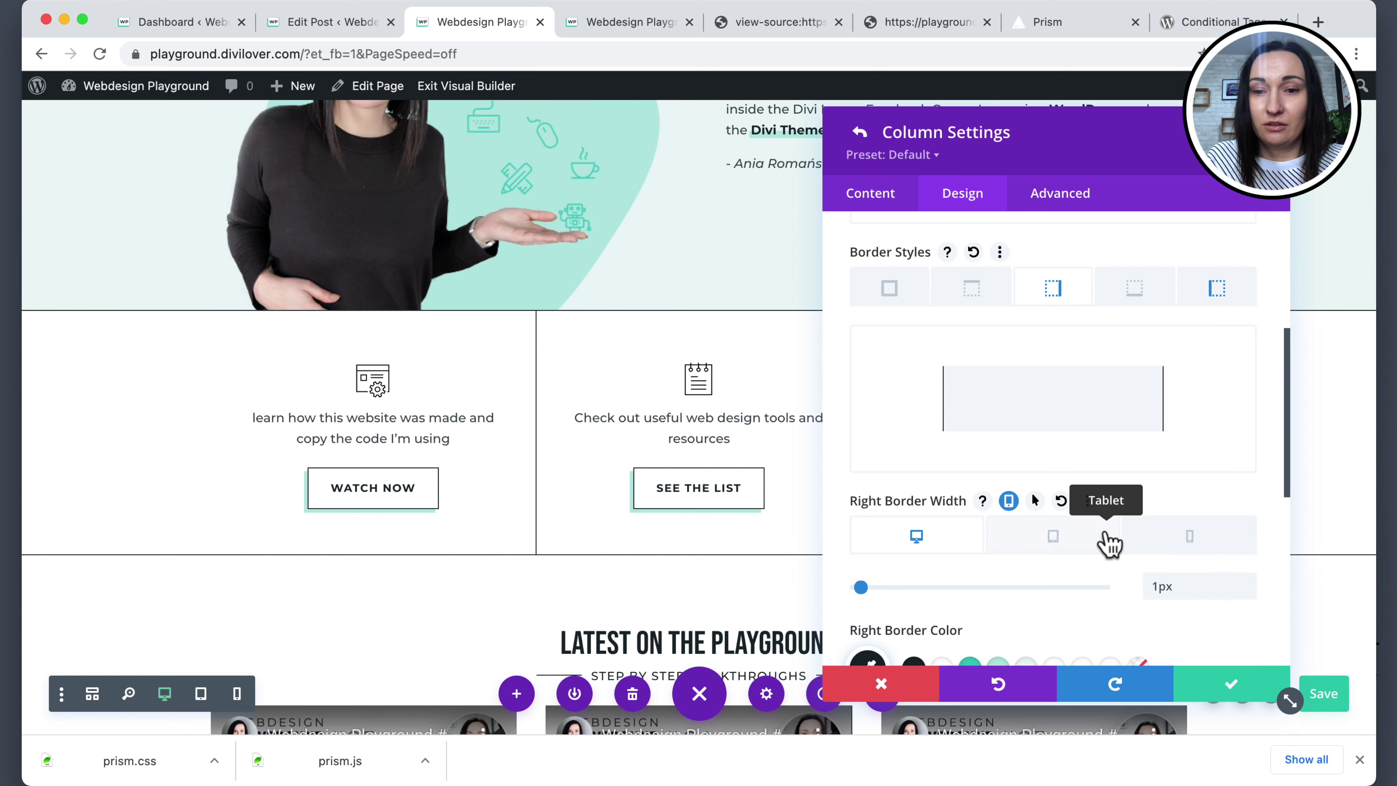
click(1066, 535)
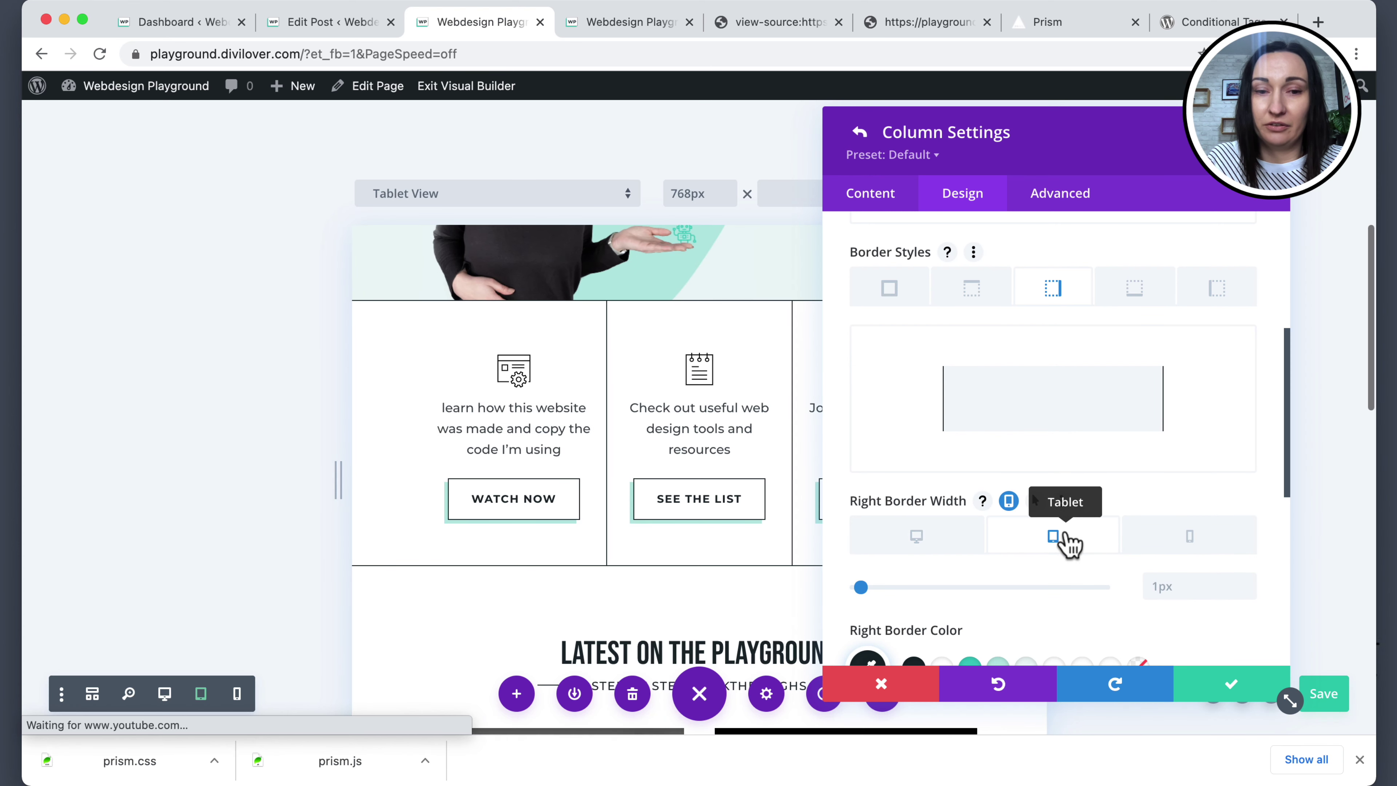
click(1158, 538)
click(1247, 592)
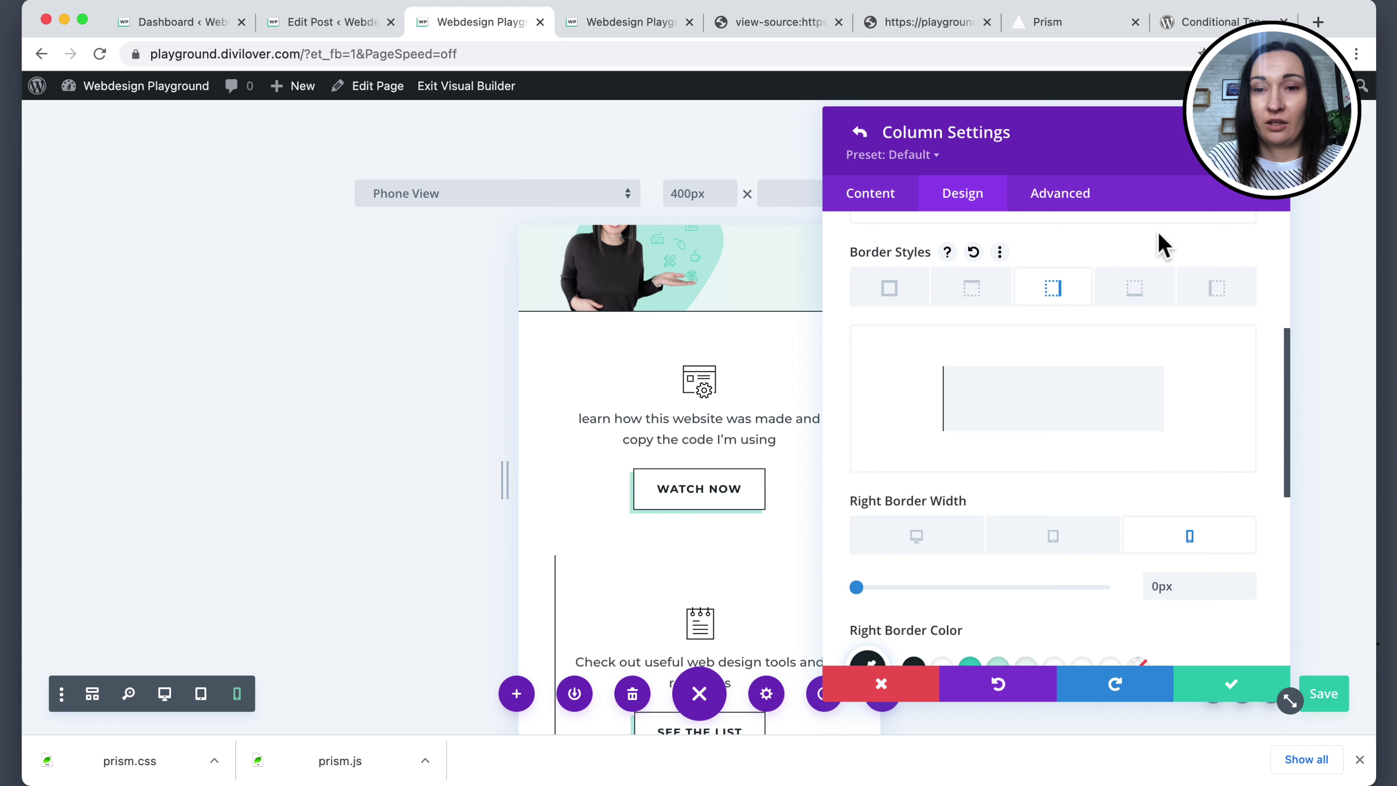
click(1213, 291)
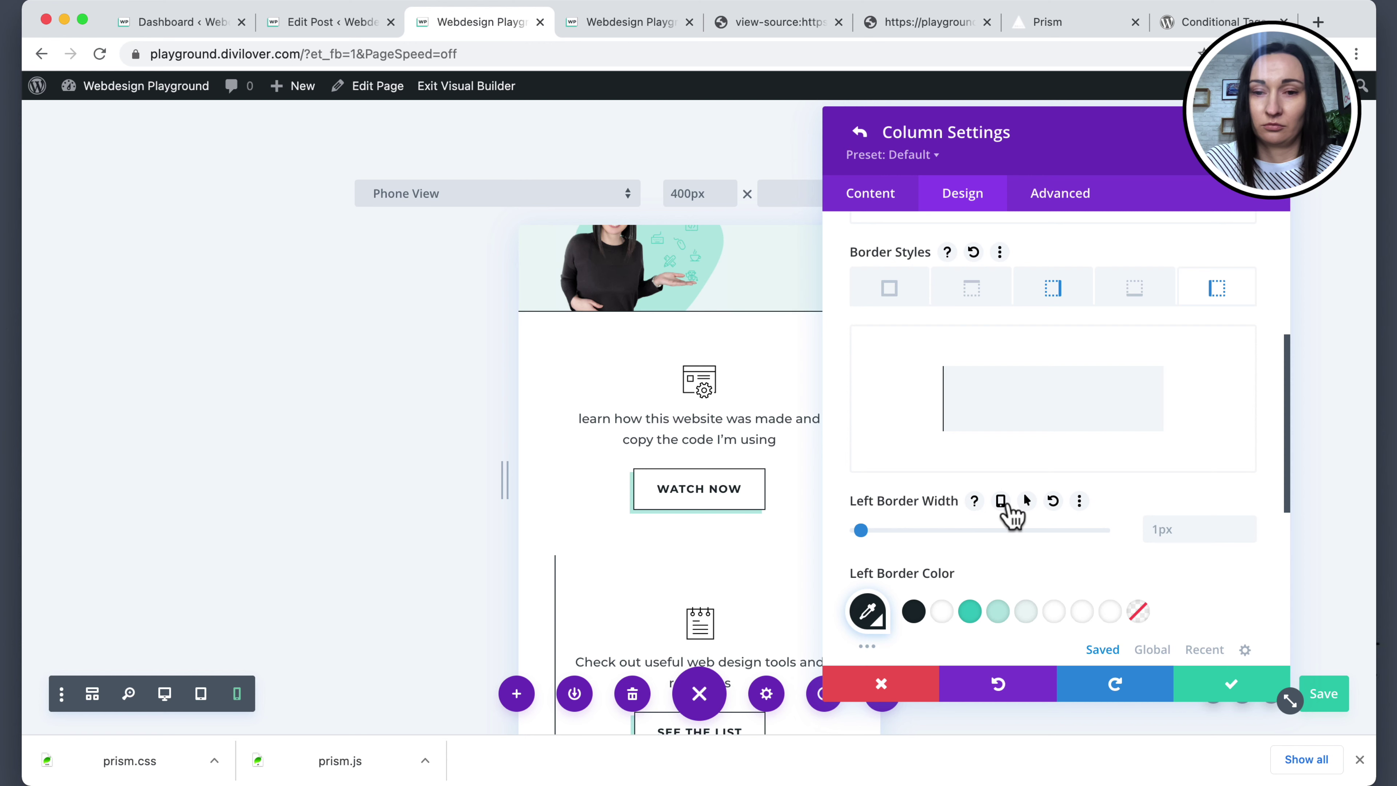
Set the left border's phone width to 0px and the top border's phone width to 1px.
click(1001, 500)
click(1247, 592)
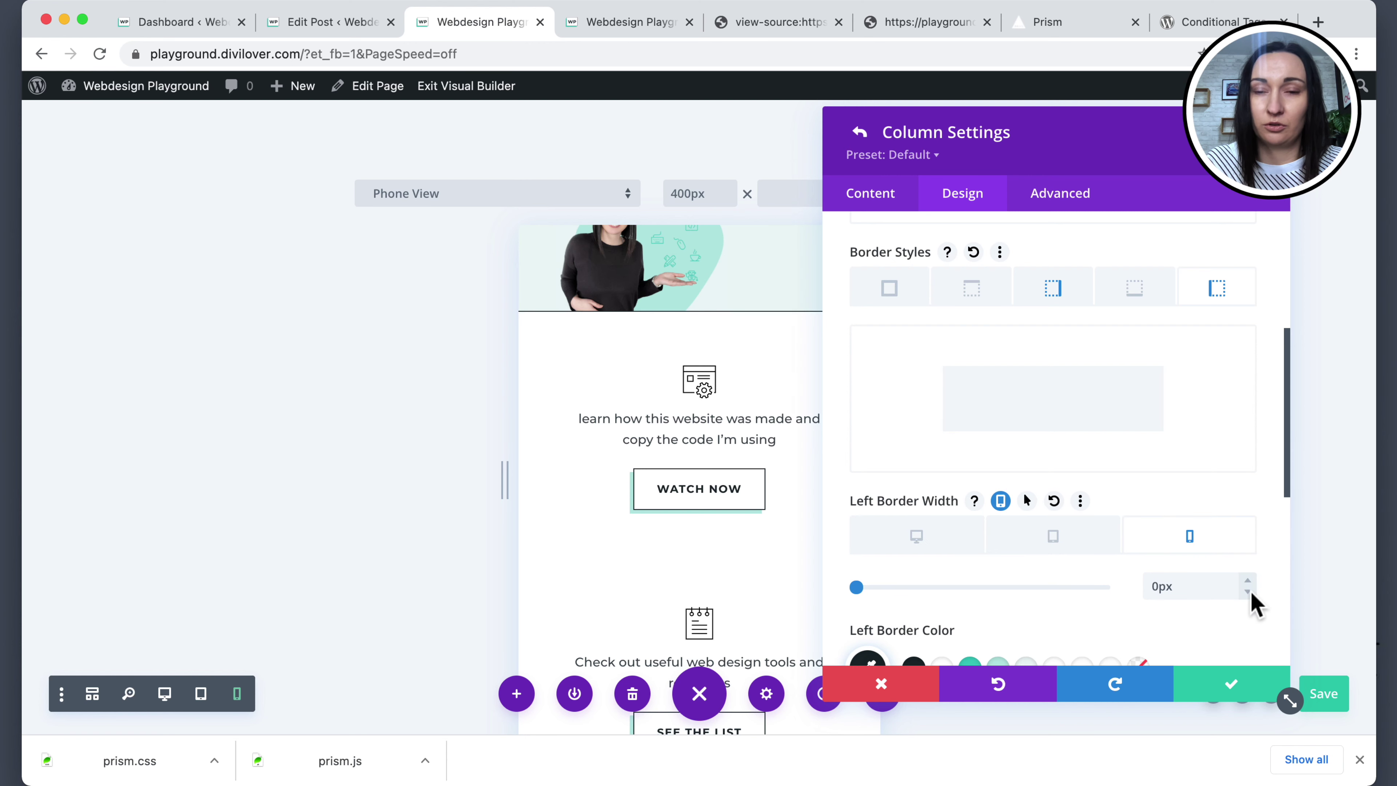
click(971, 297)
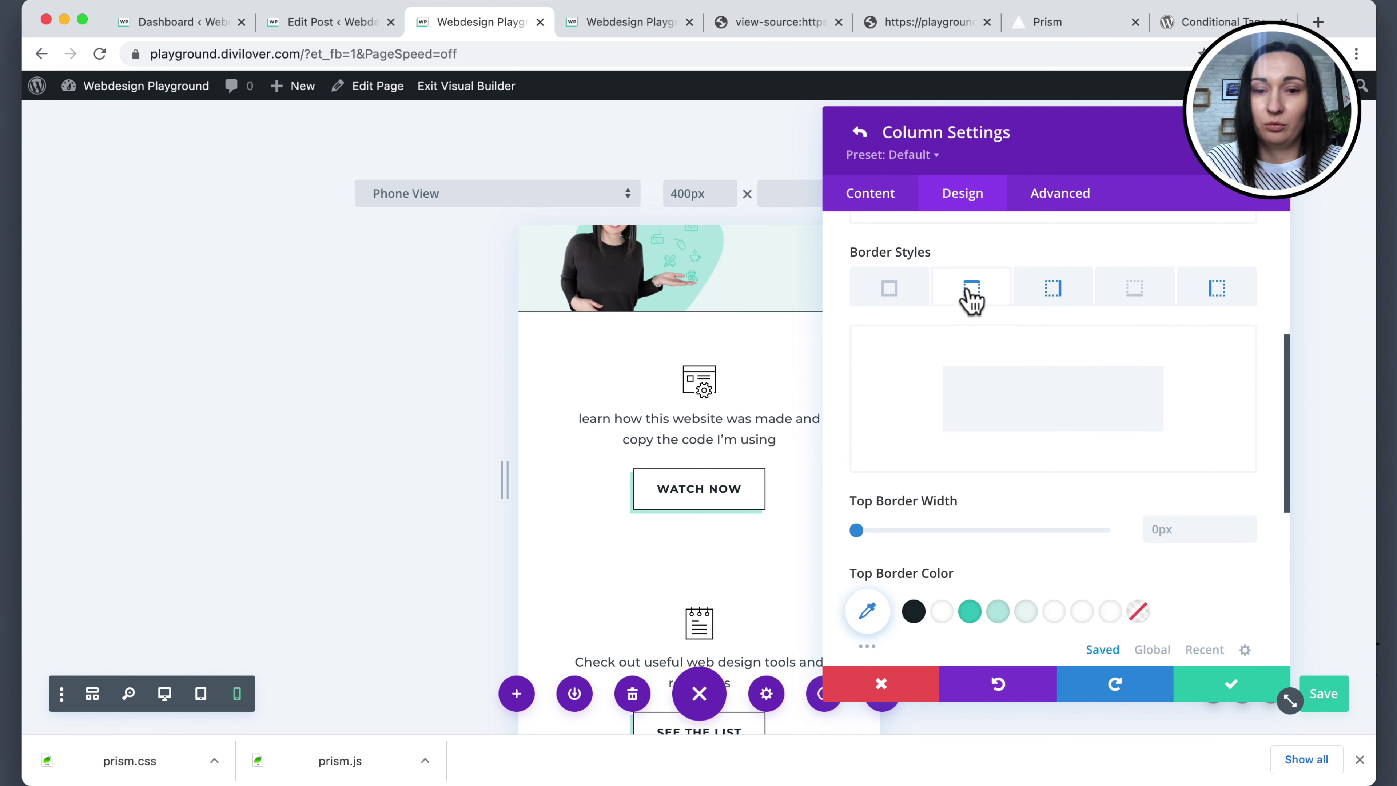
click(1000, 501)
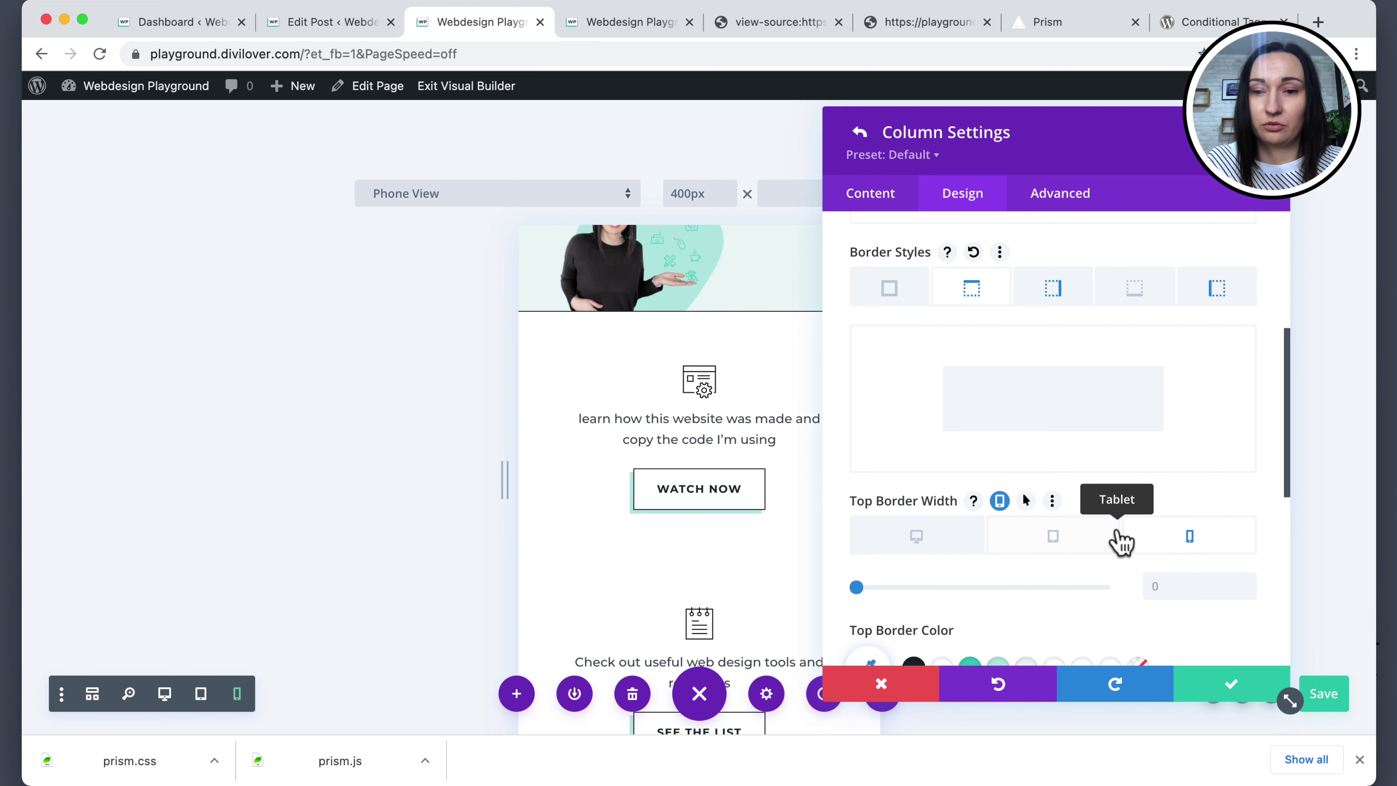
click(1247, 581)
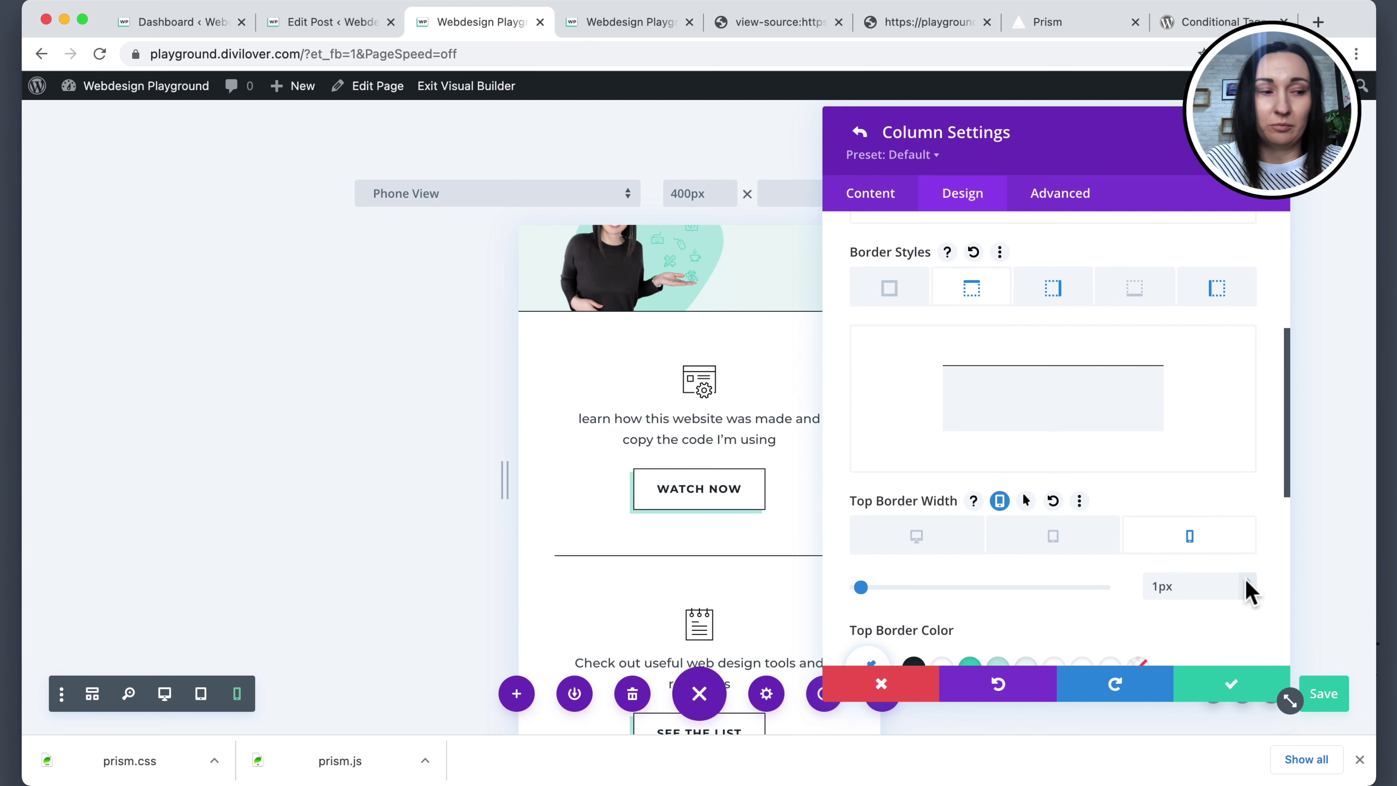
scroll(1036, 623, down, 2)
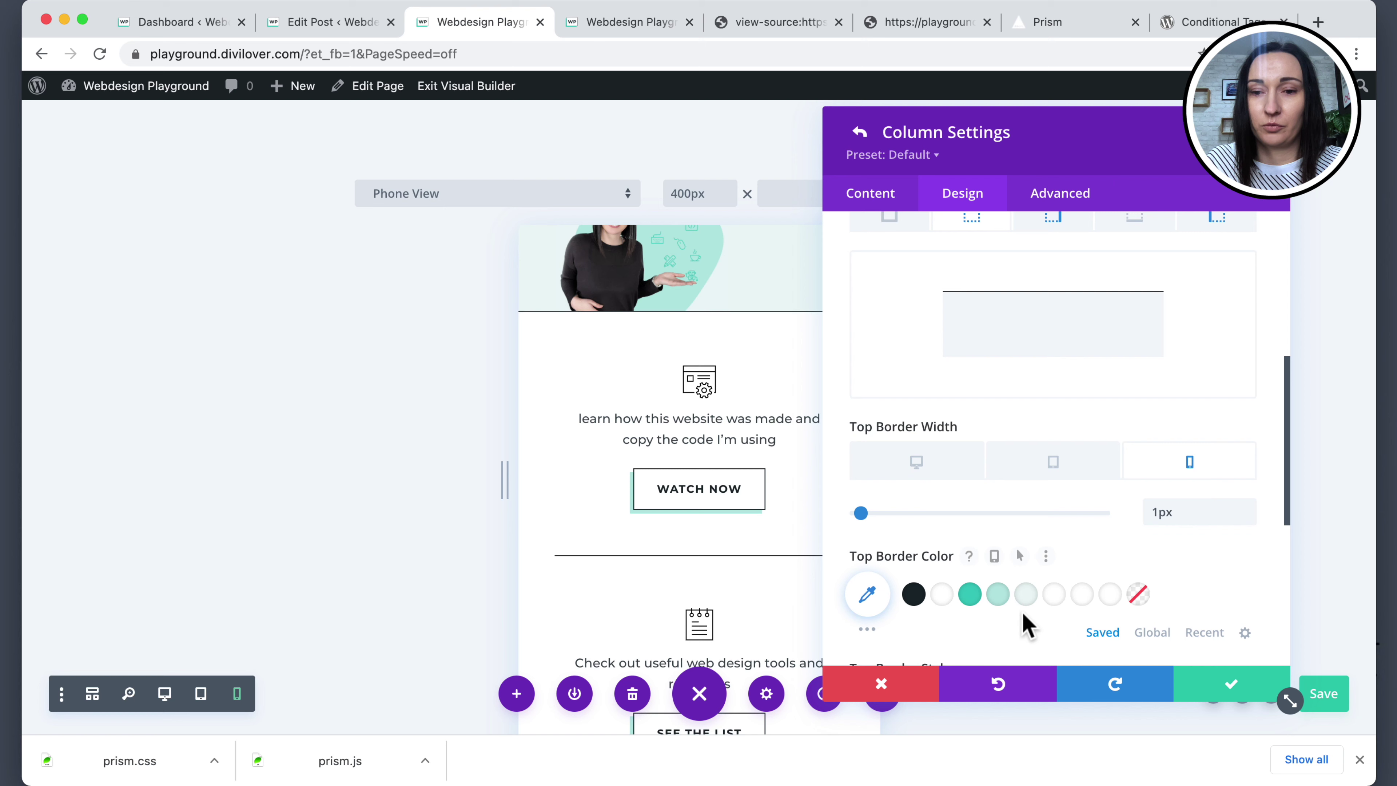
click(1138, 638)
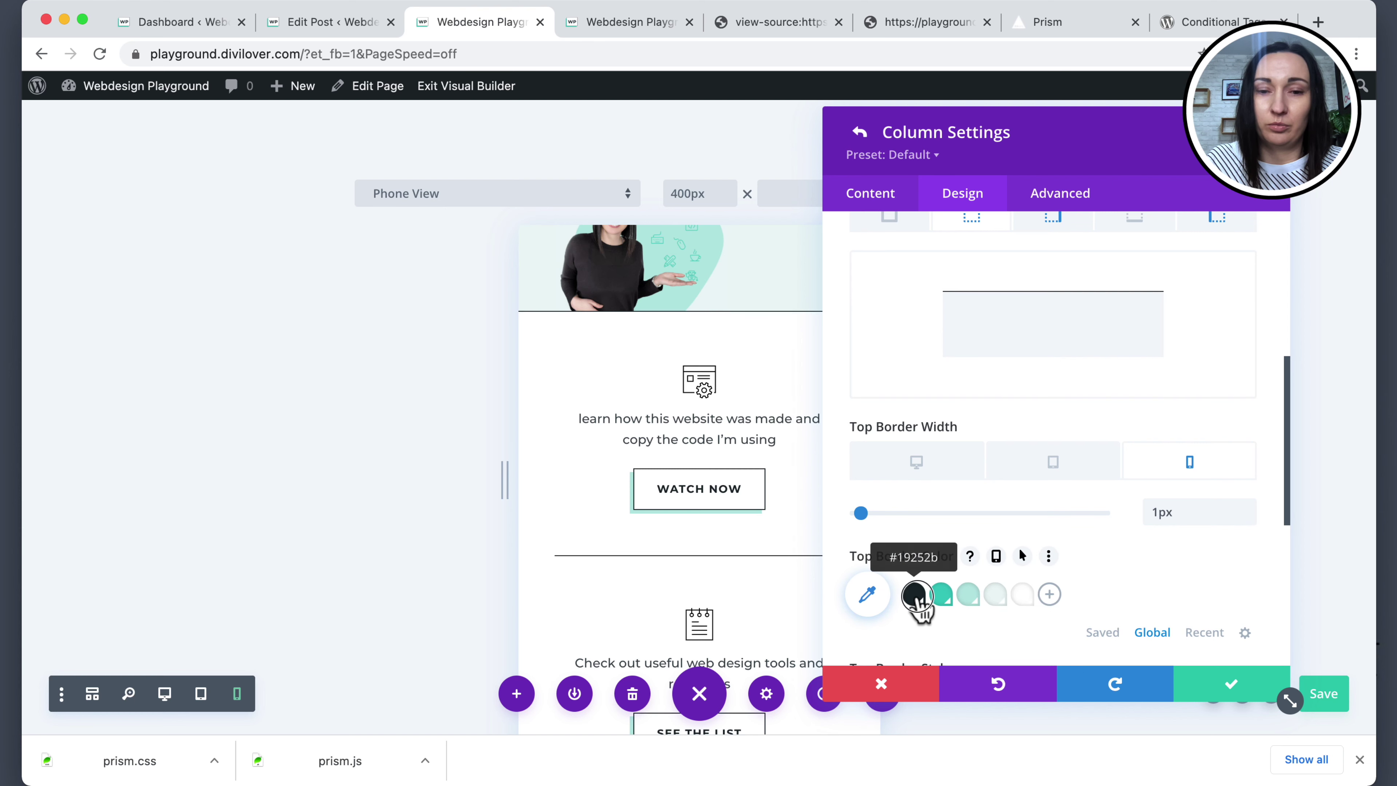
scroll(1056, 396, up, 1)
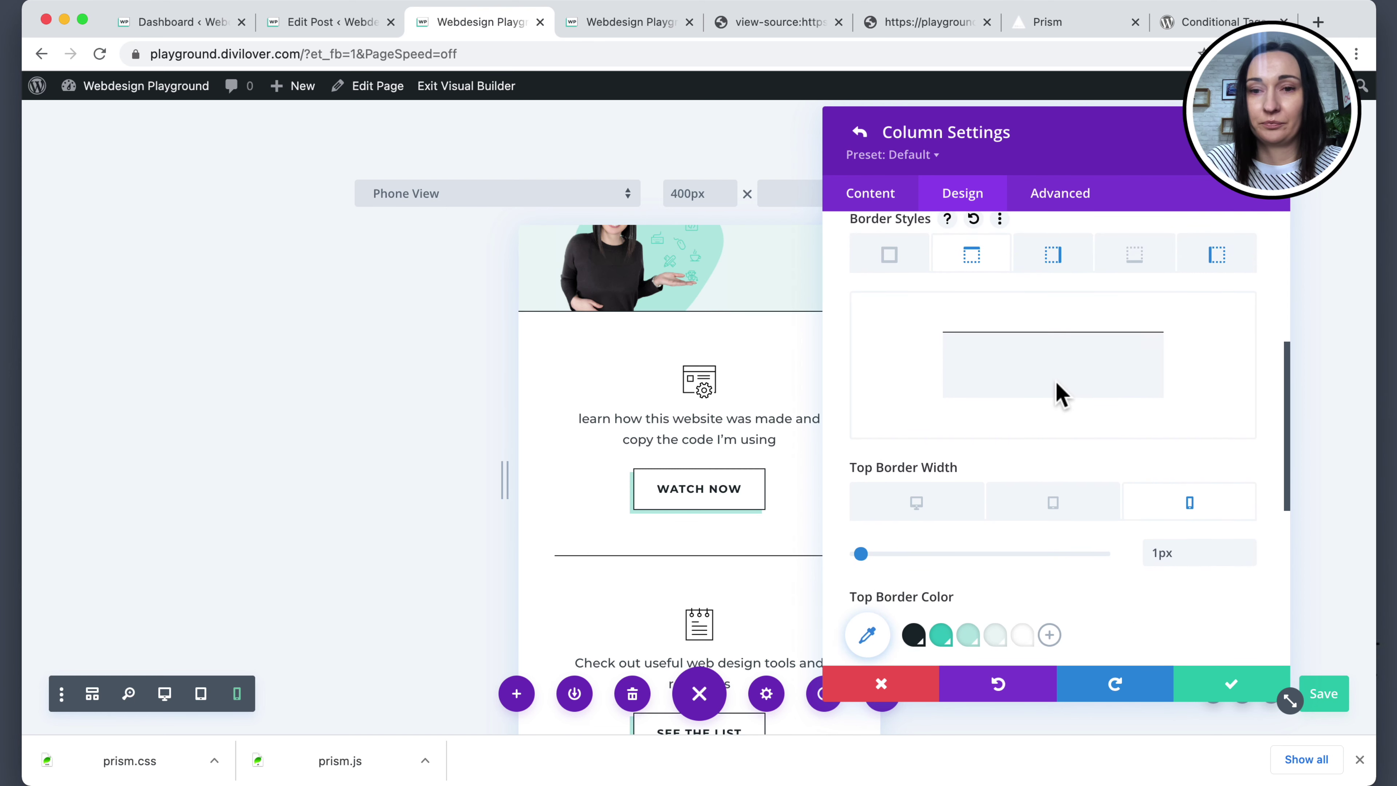
Give the bottom border a 1px phone-only width and apply the column changes.
click(1133, 257)
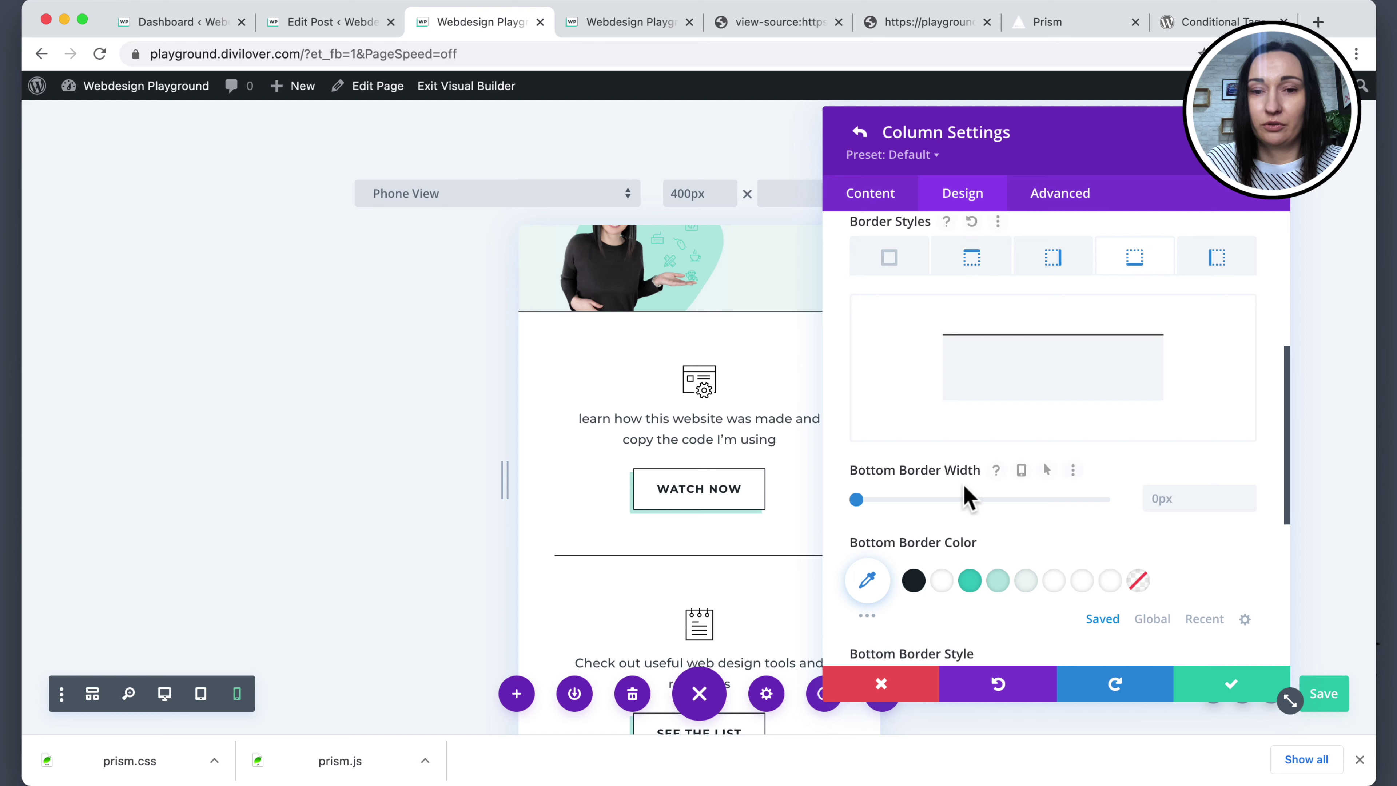
click(1021, 475)
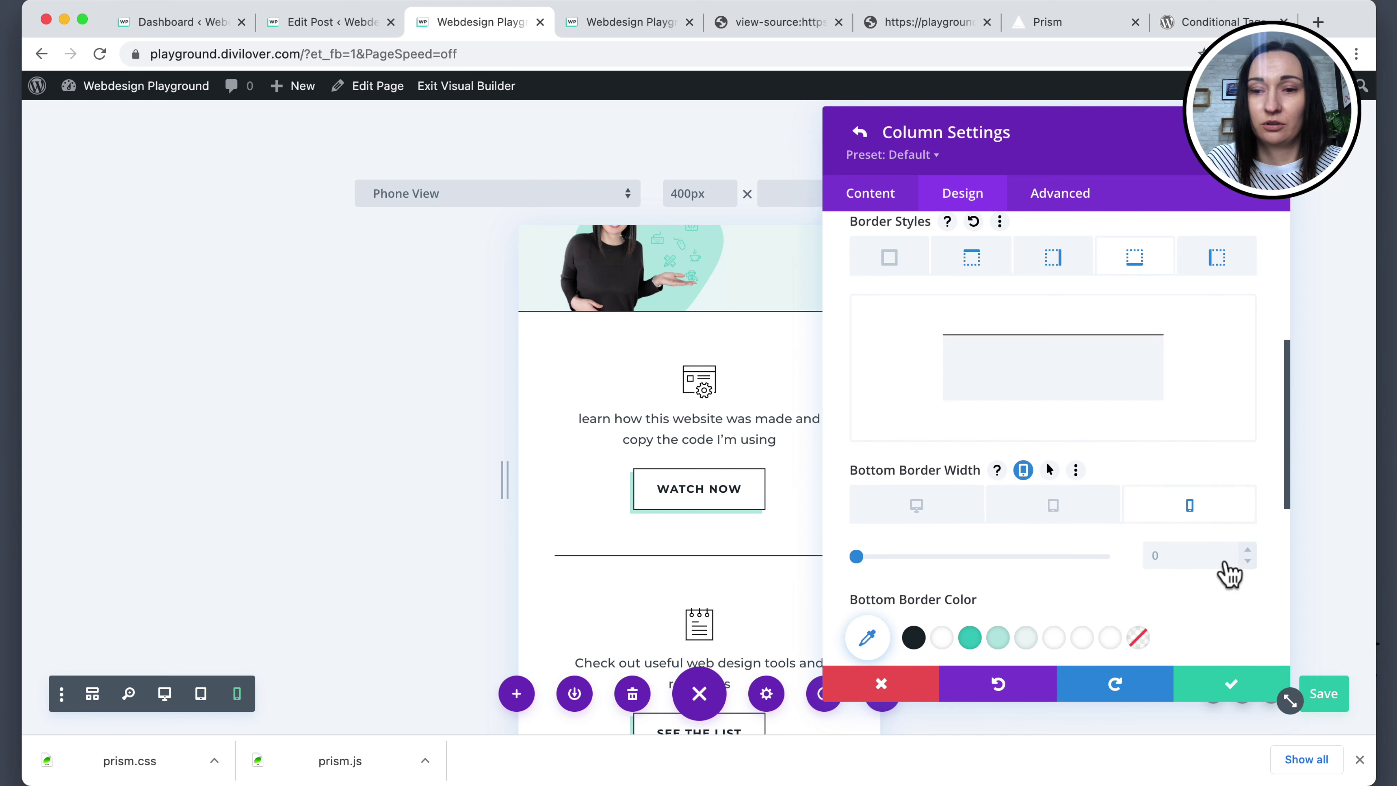
click(1248, 547)
scroll(1061, 558, down, 3)
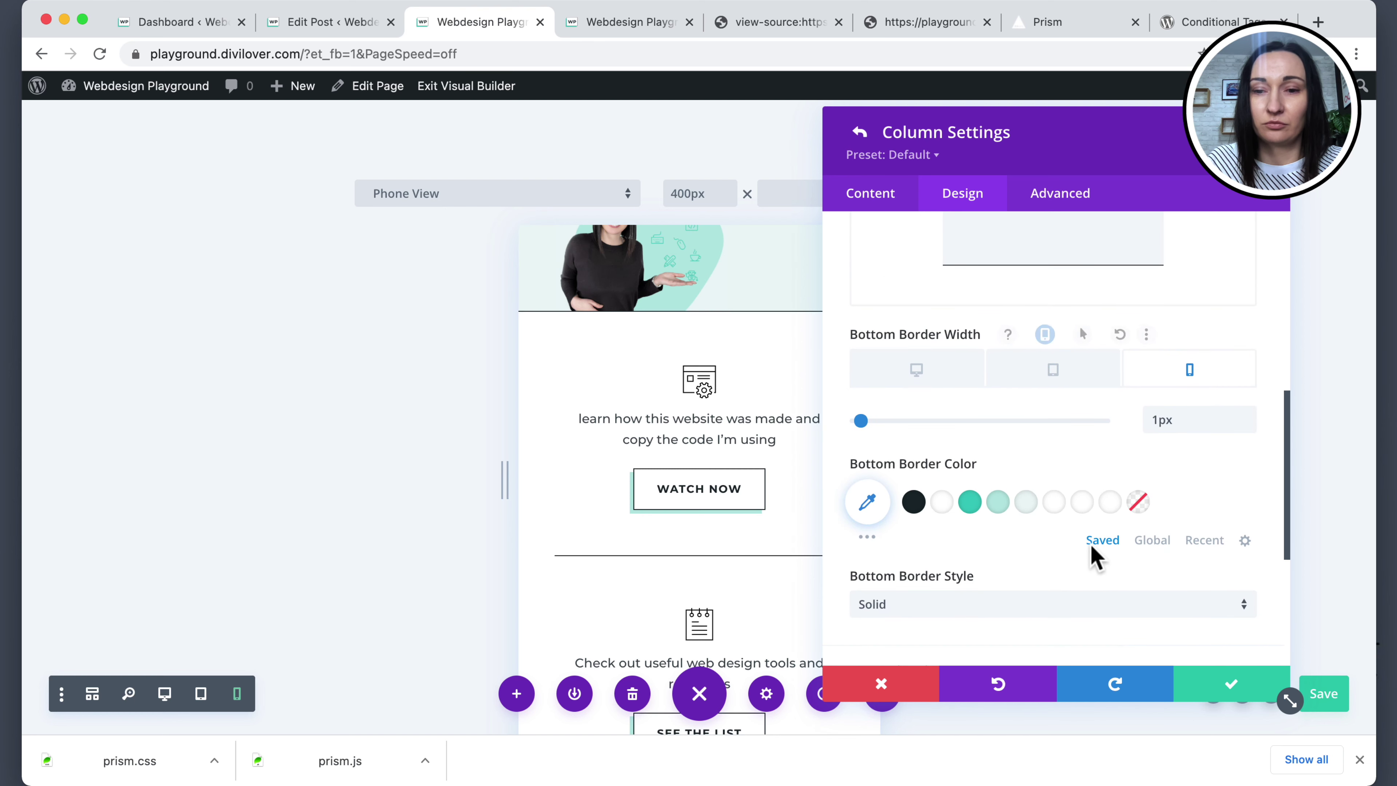
click(1154, 541)
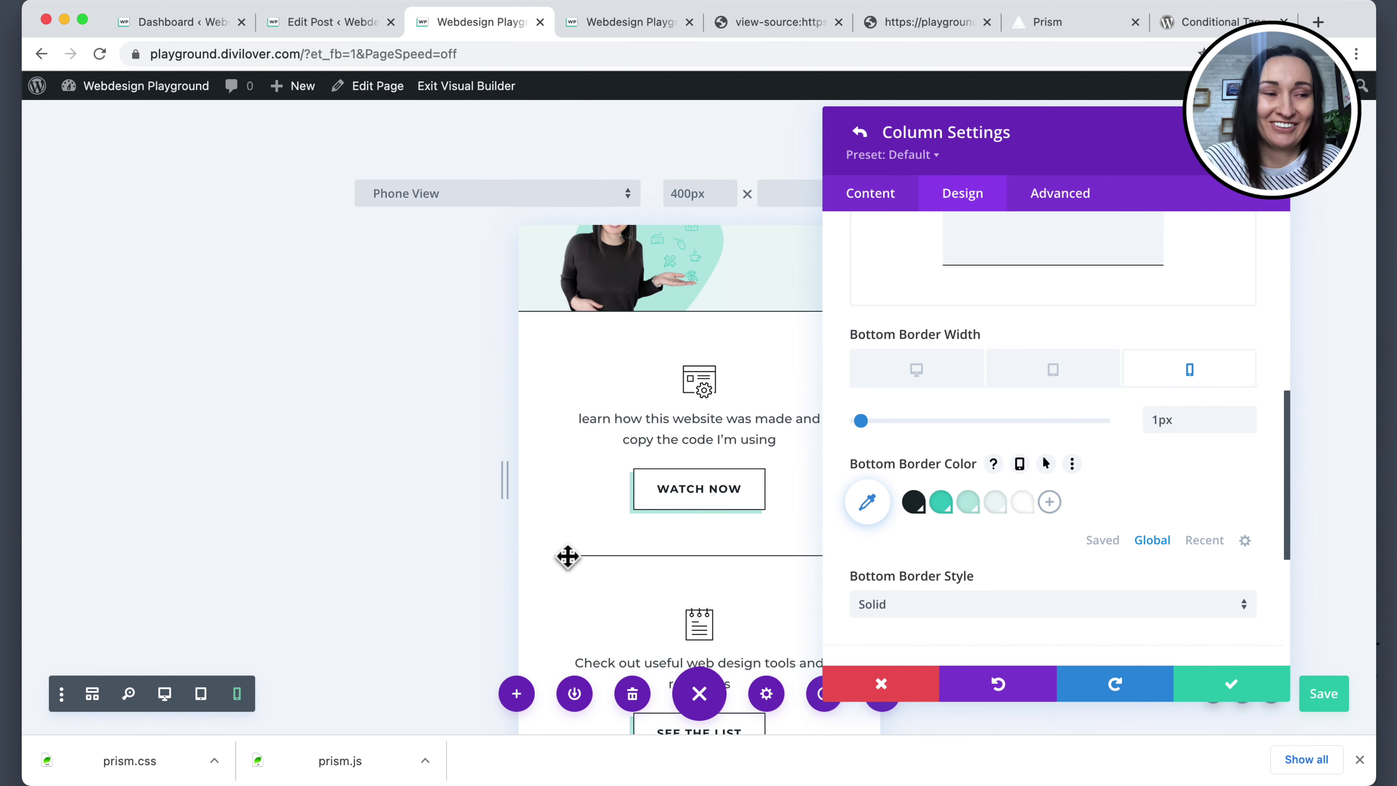
click(1232, 691)
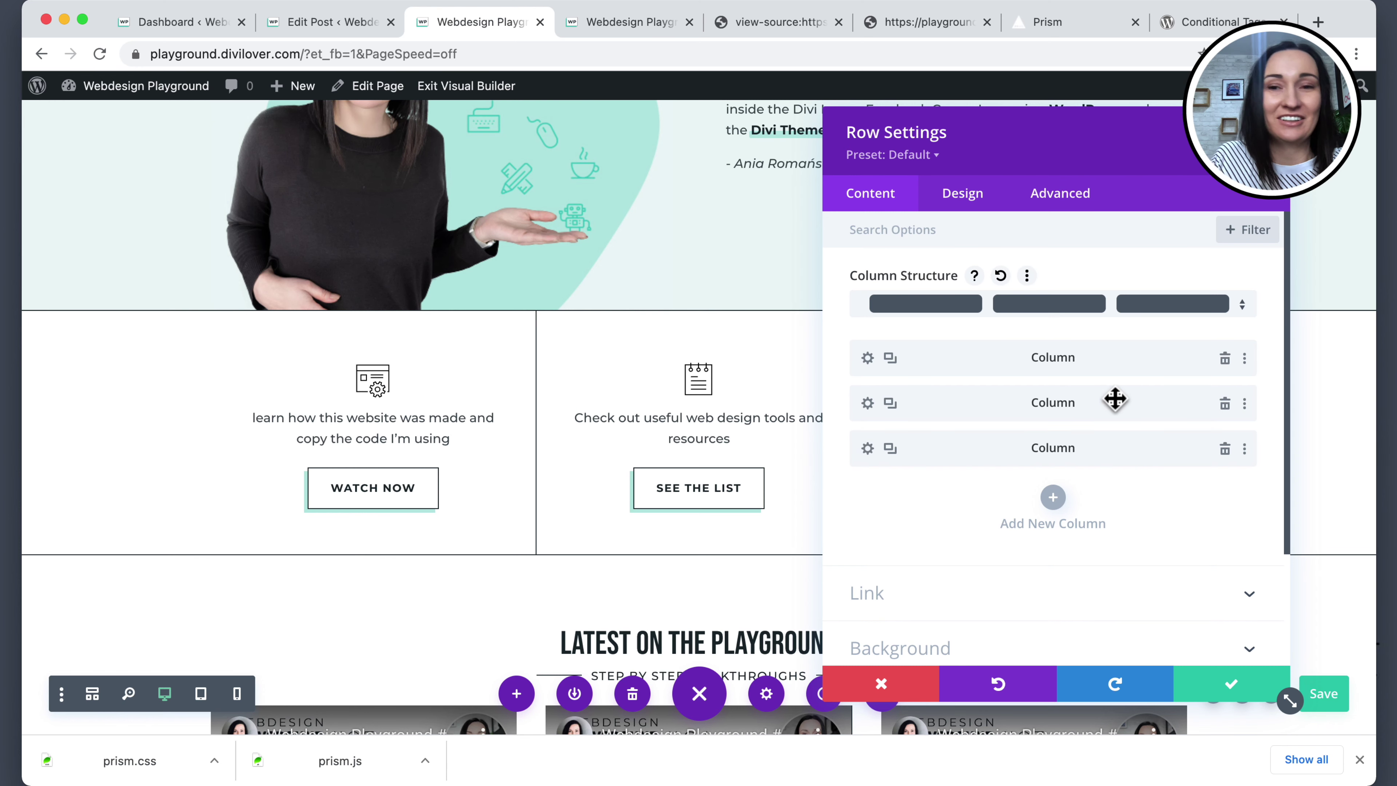
Set the row's Sizing Width to 100% and Max Width to 1200px, then confirm.
click(957, 198)
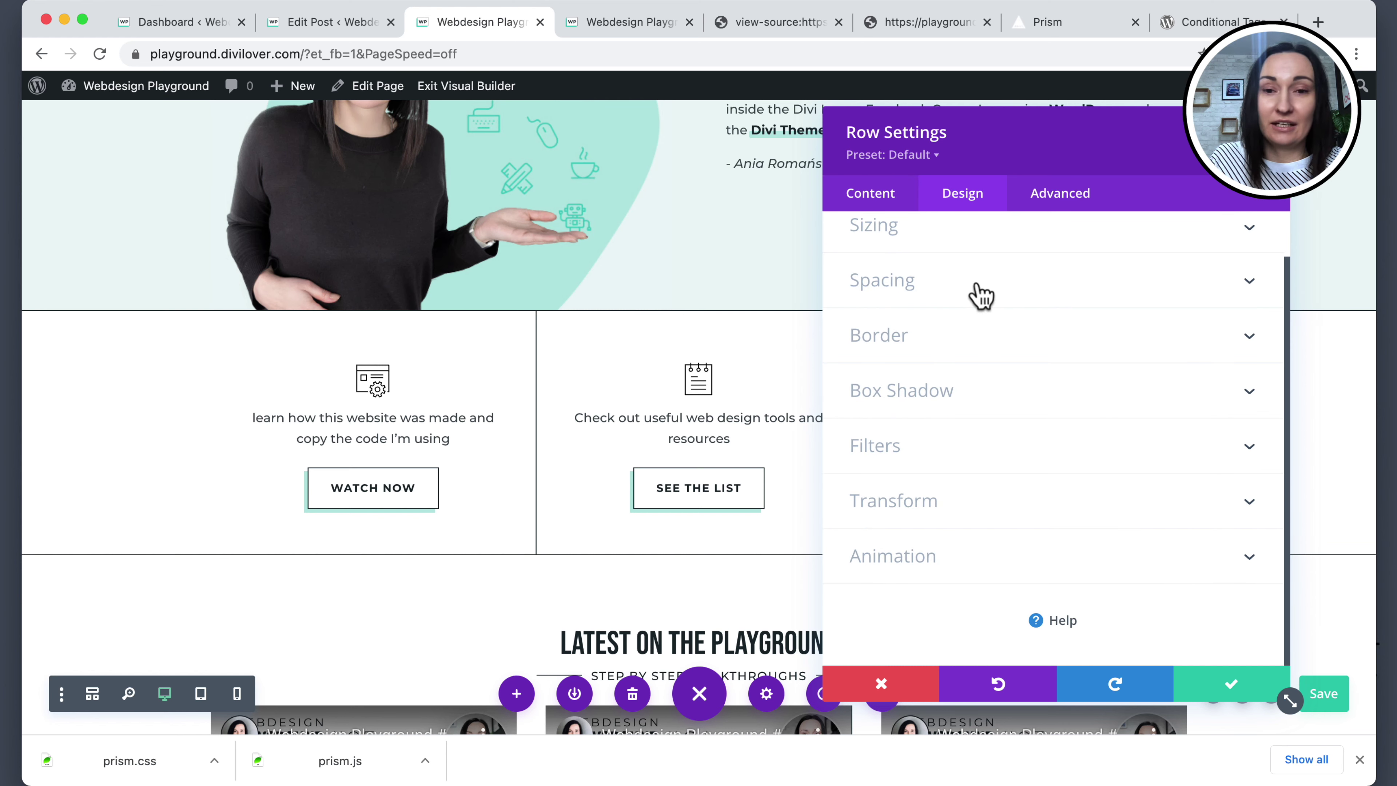
click(938, 231)
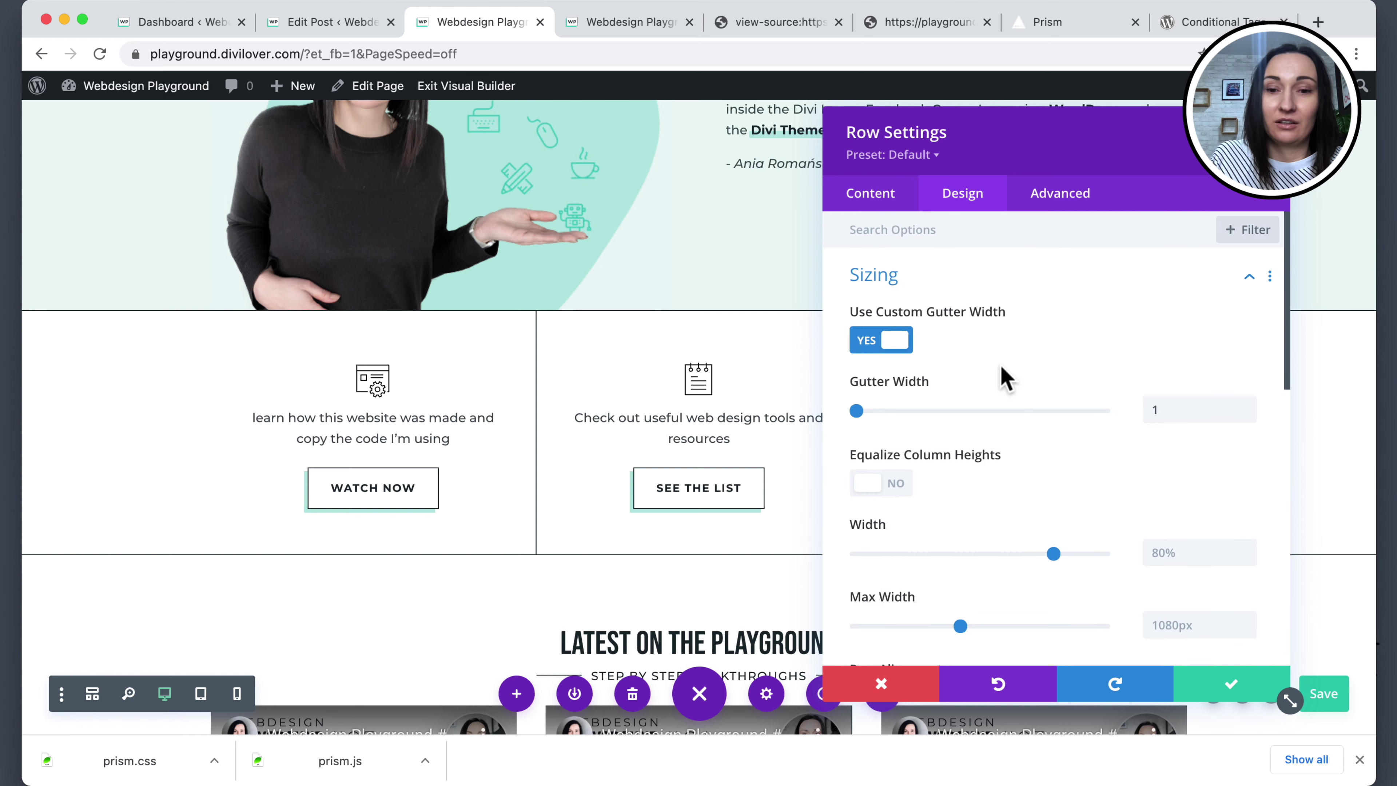
scroll(1019, 389, down, 3)
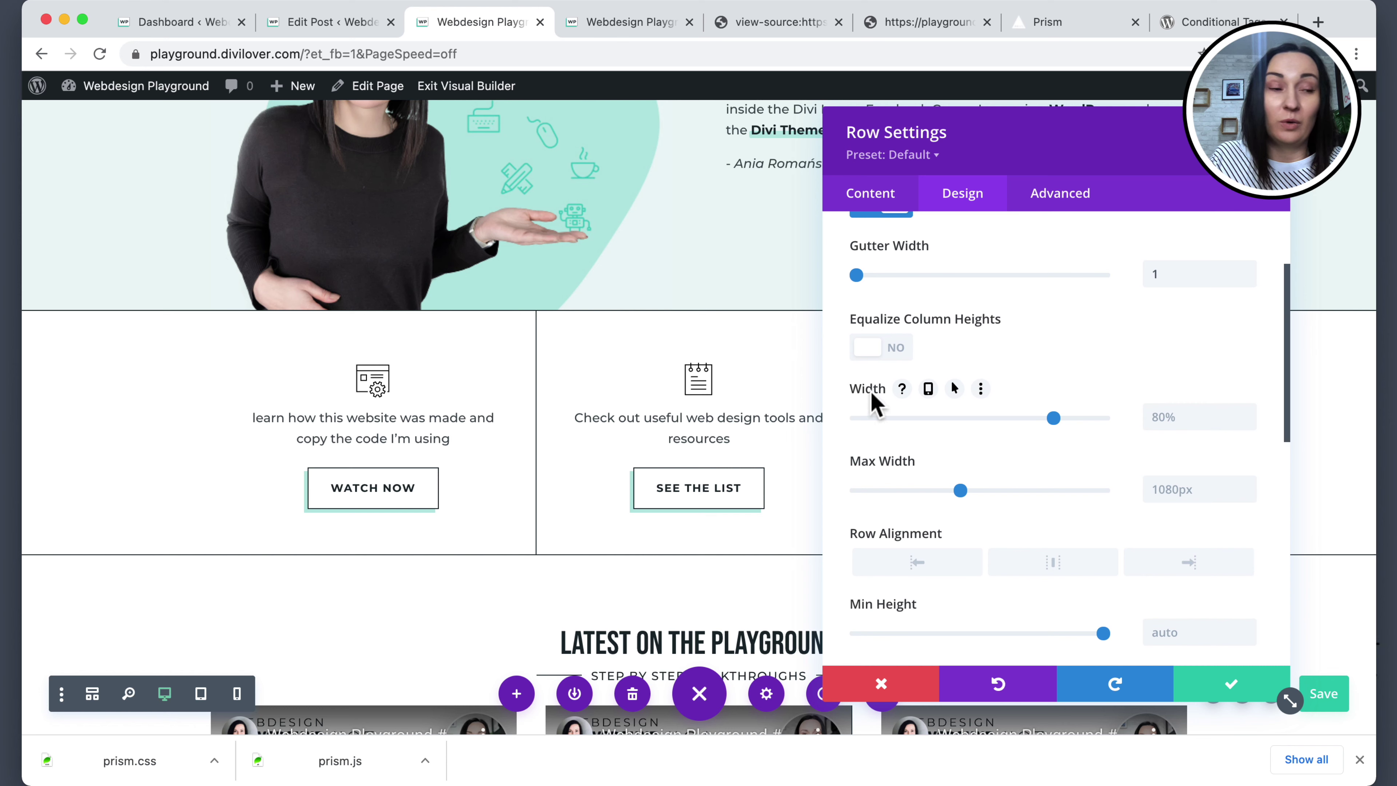
click(1177, 419)
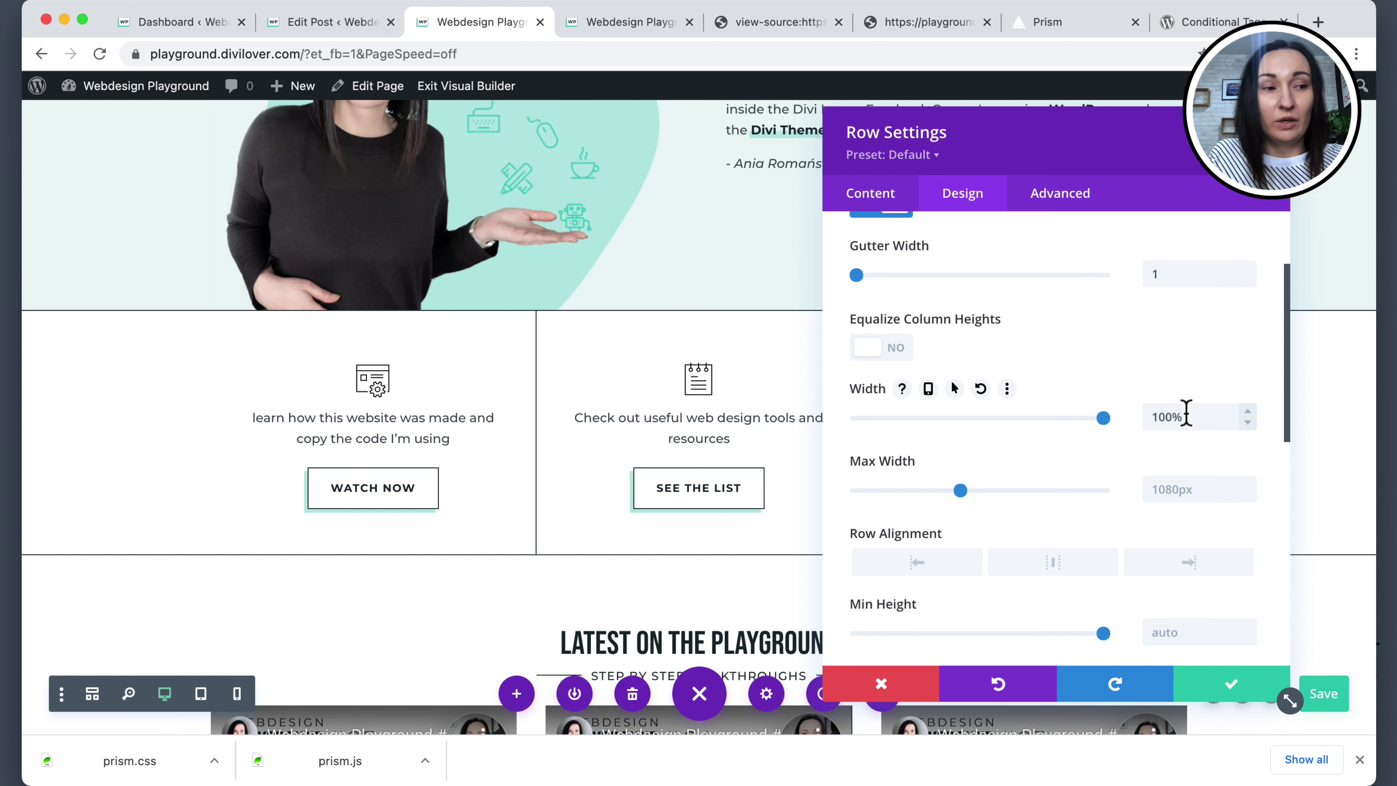
click(1187, 488)
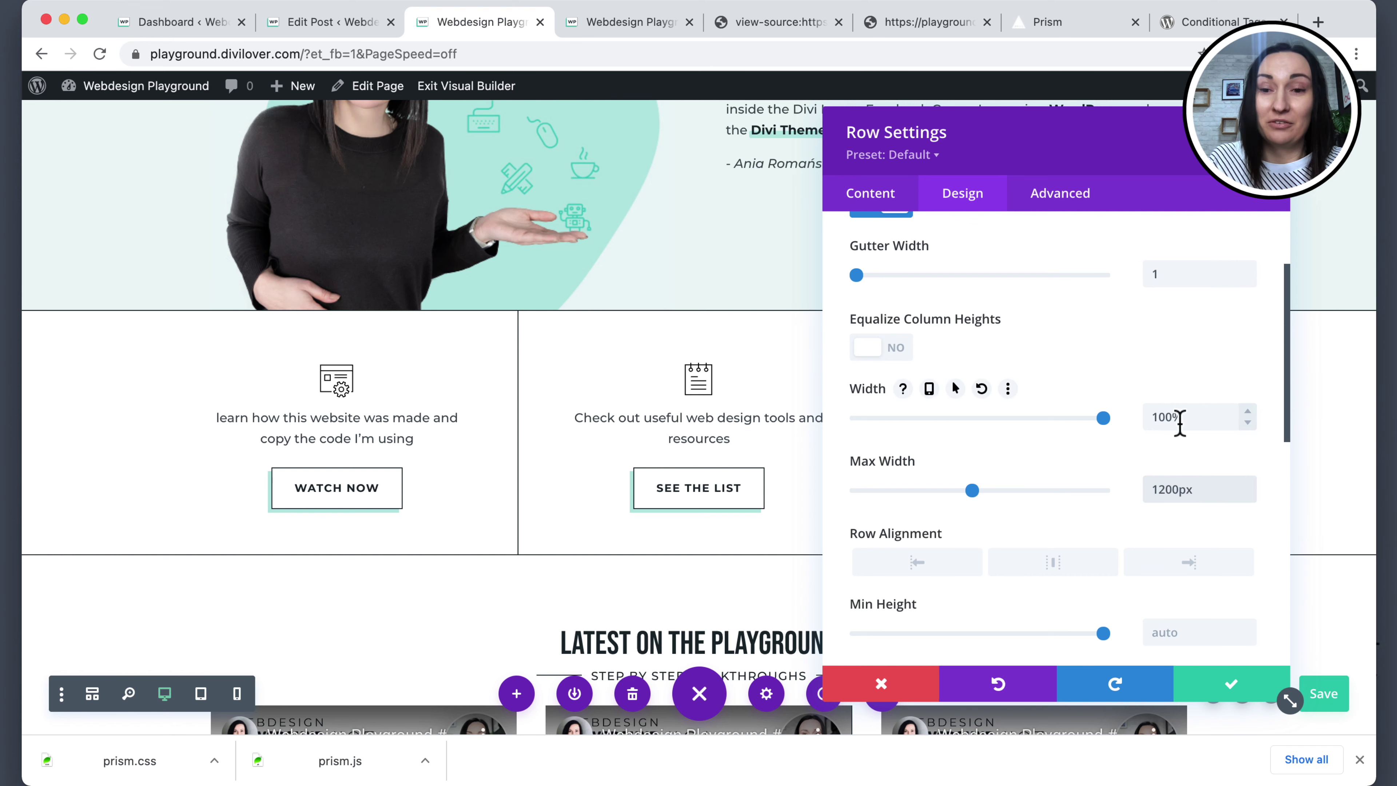
click(1232, 685)
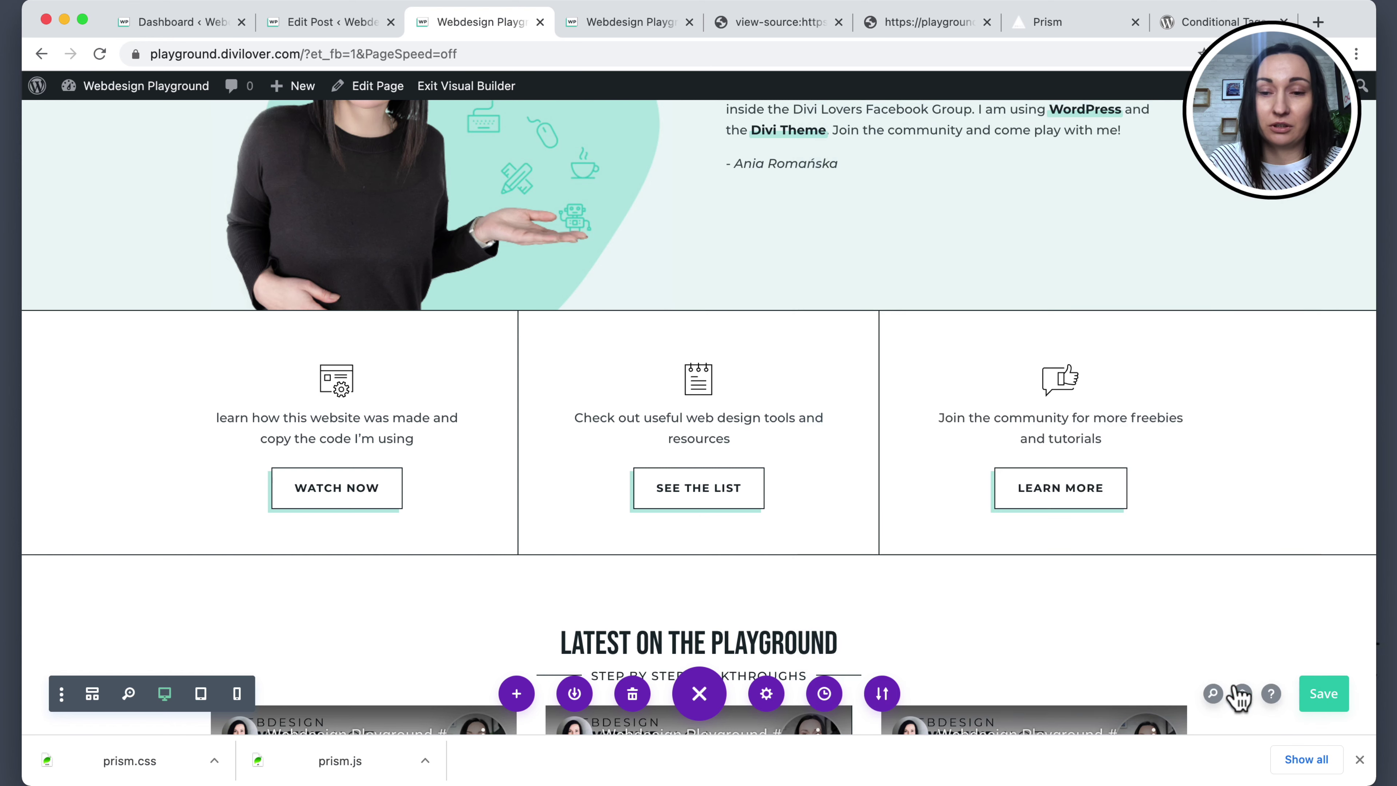
Save the Visual Builder page and go to the fourth Webdesign Playground tab.
click(1327, 697)
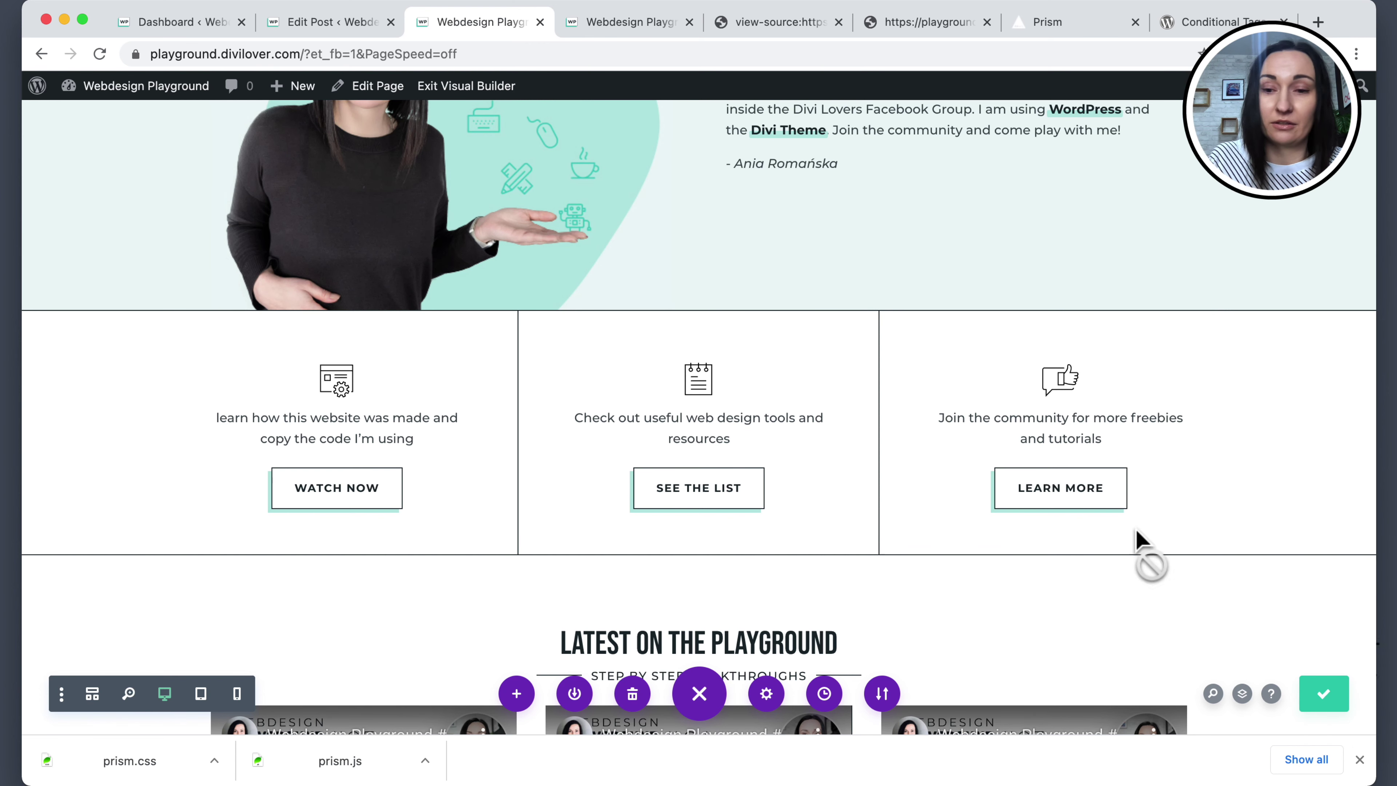
click(610, 24)
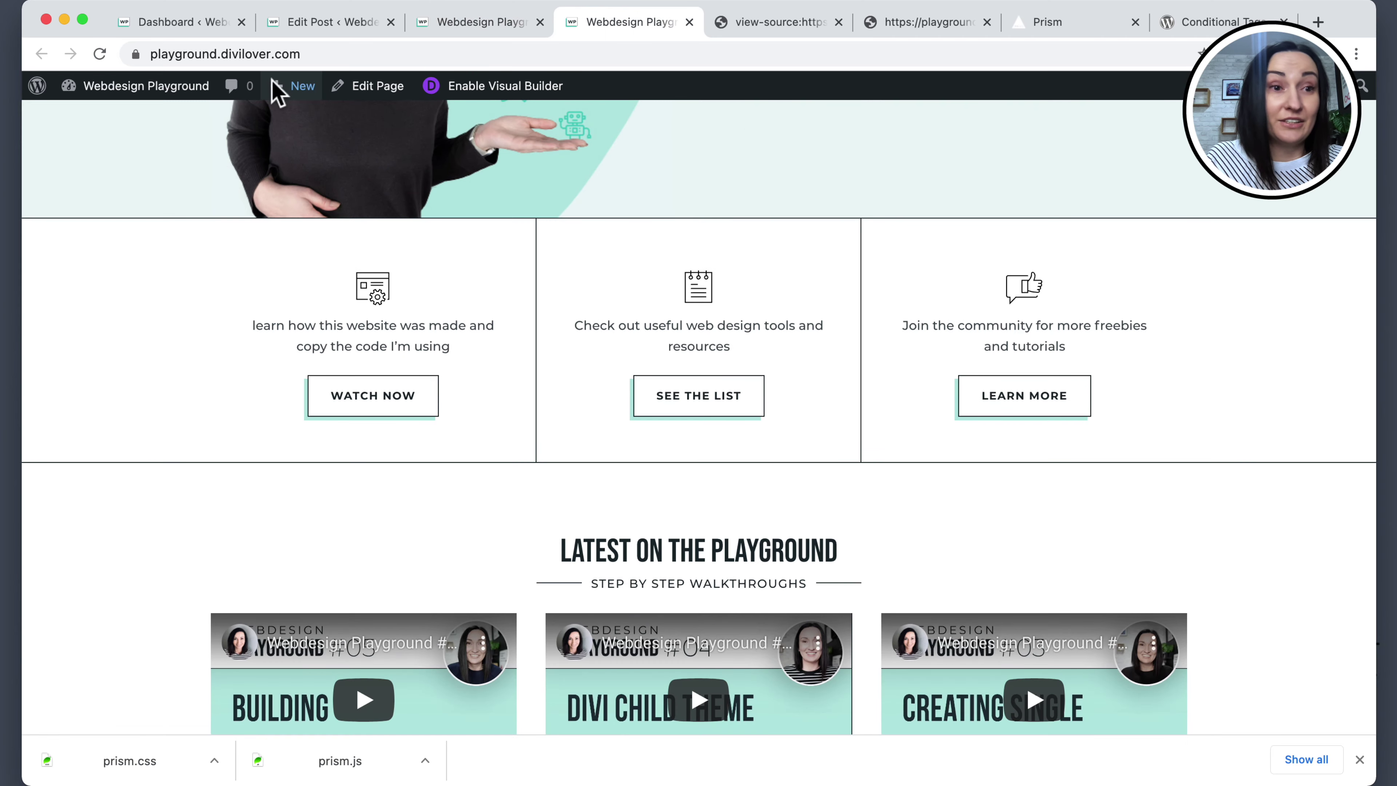
Reload the live homepage and narrow the window to tablet, then phone width, checking the layout.
click(100, 53)
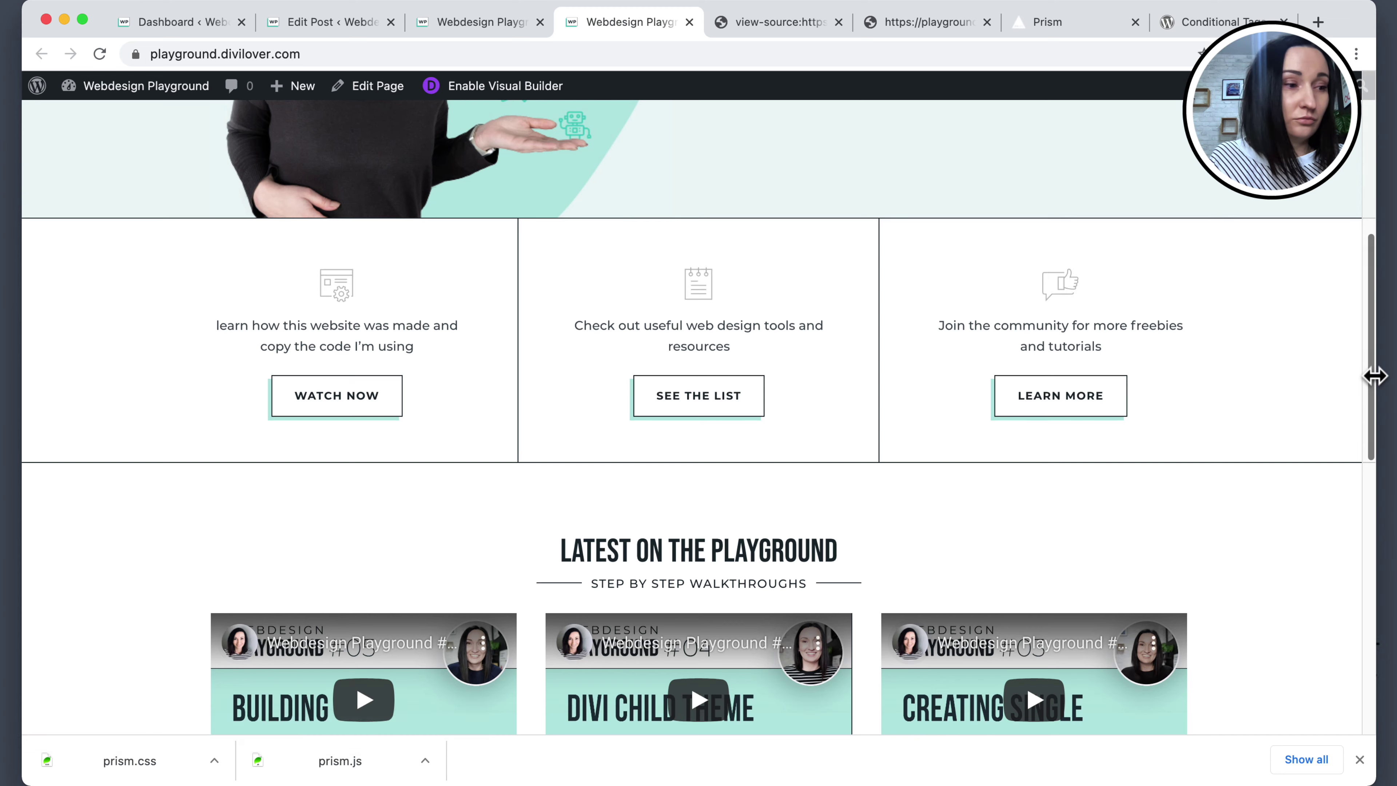
drag(1374, 375, 1035, 387)
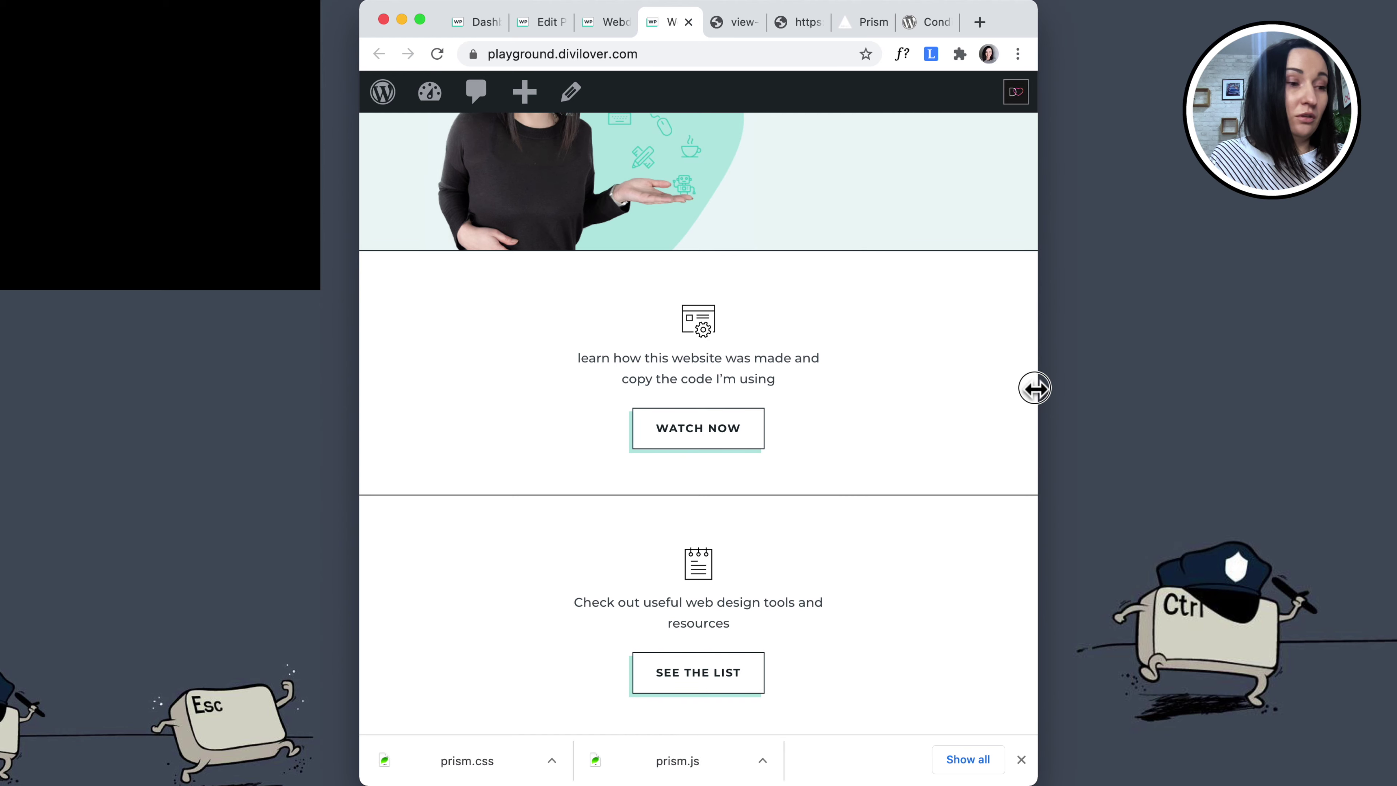
scroll(928, 391, down, 10)
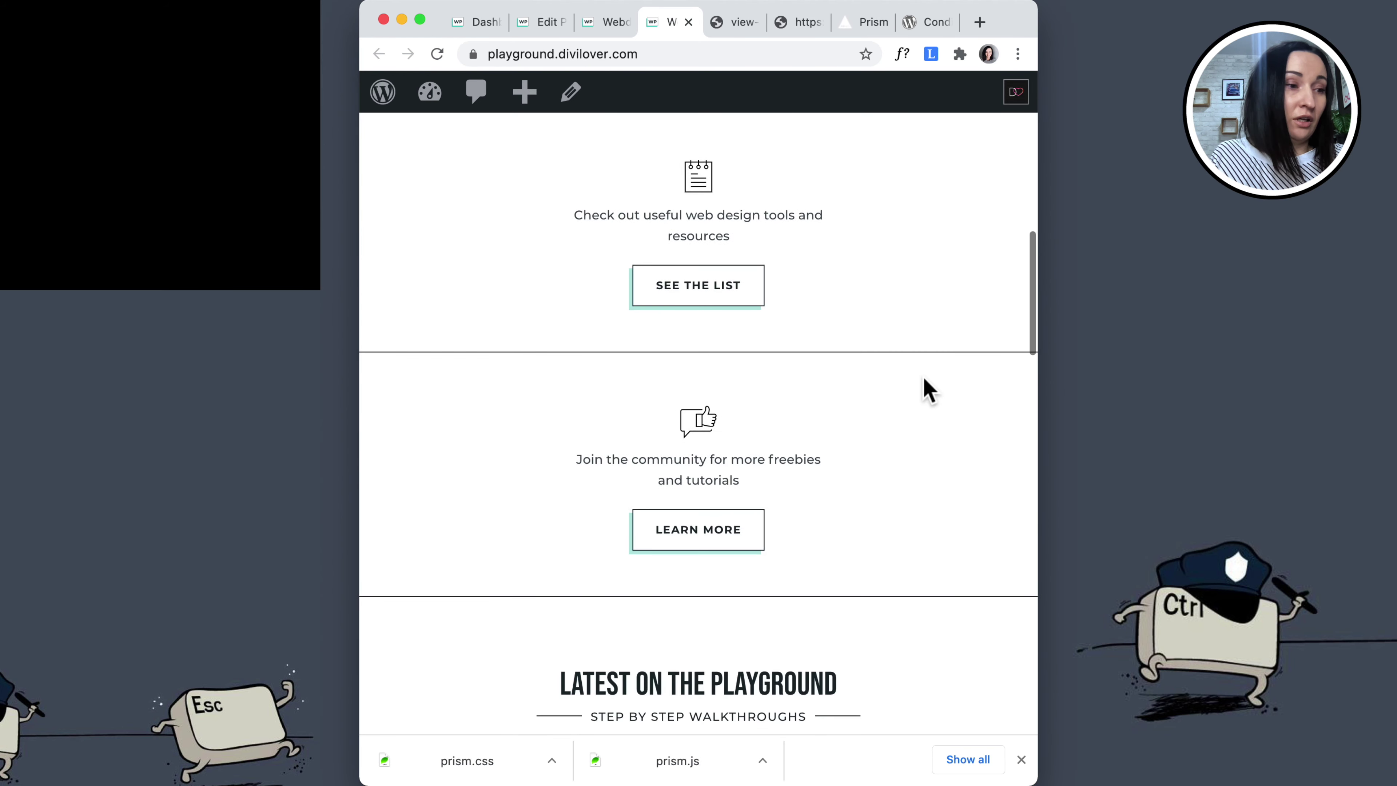
scroll(928, 391, up, 13)
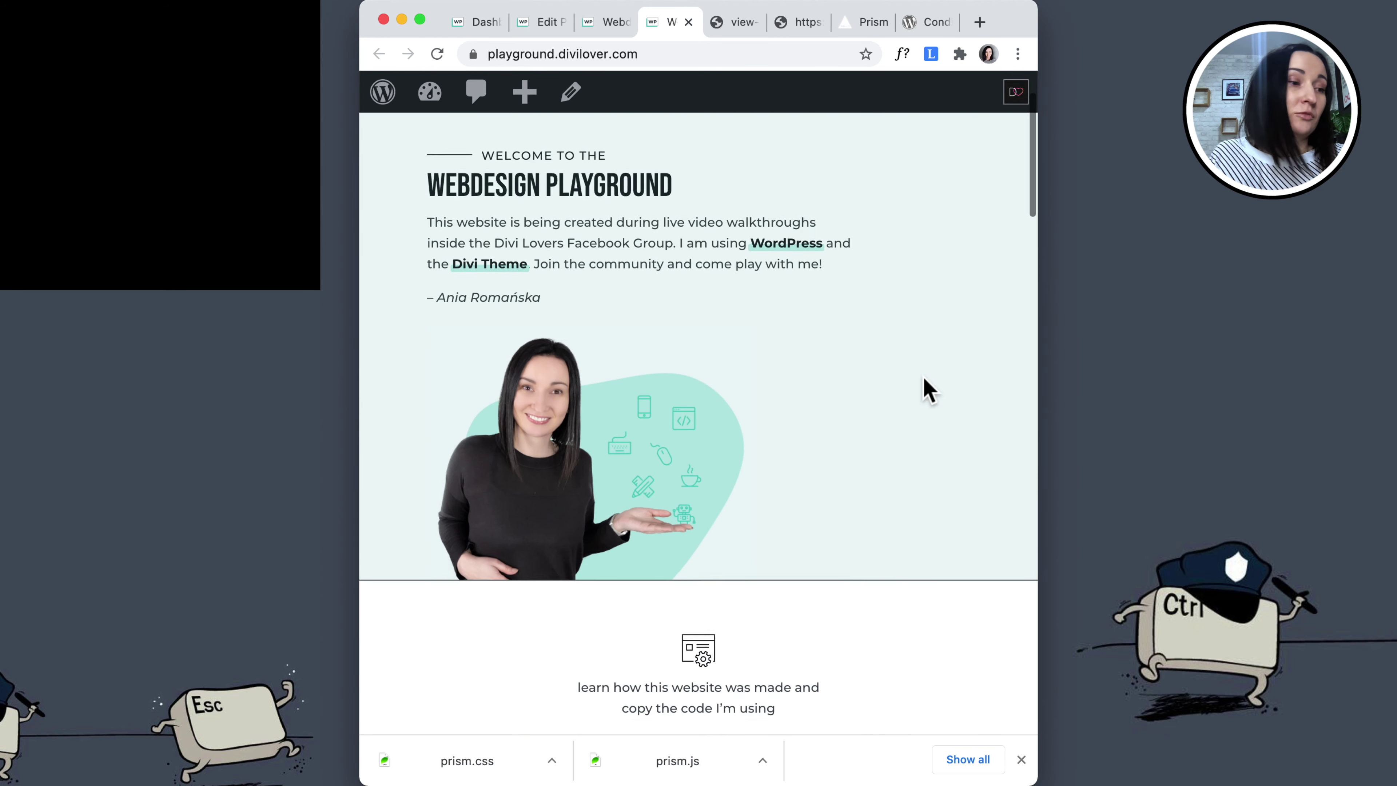
scroll(928, 390, down, 3)
scroll(928, 391, down, 2)
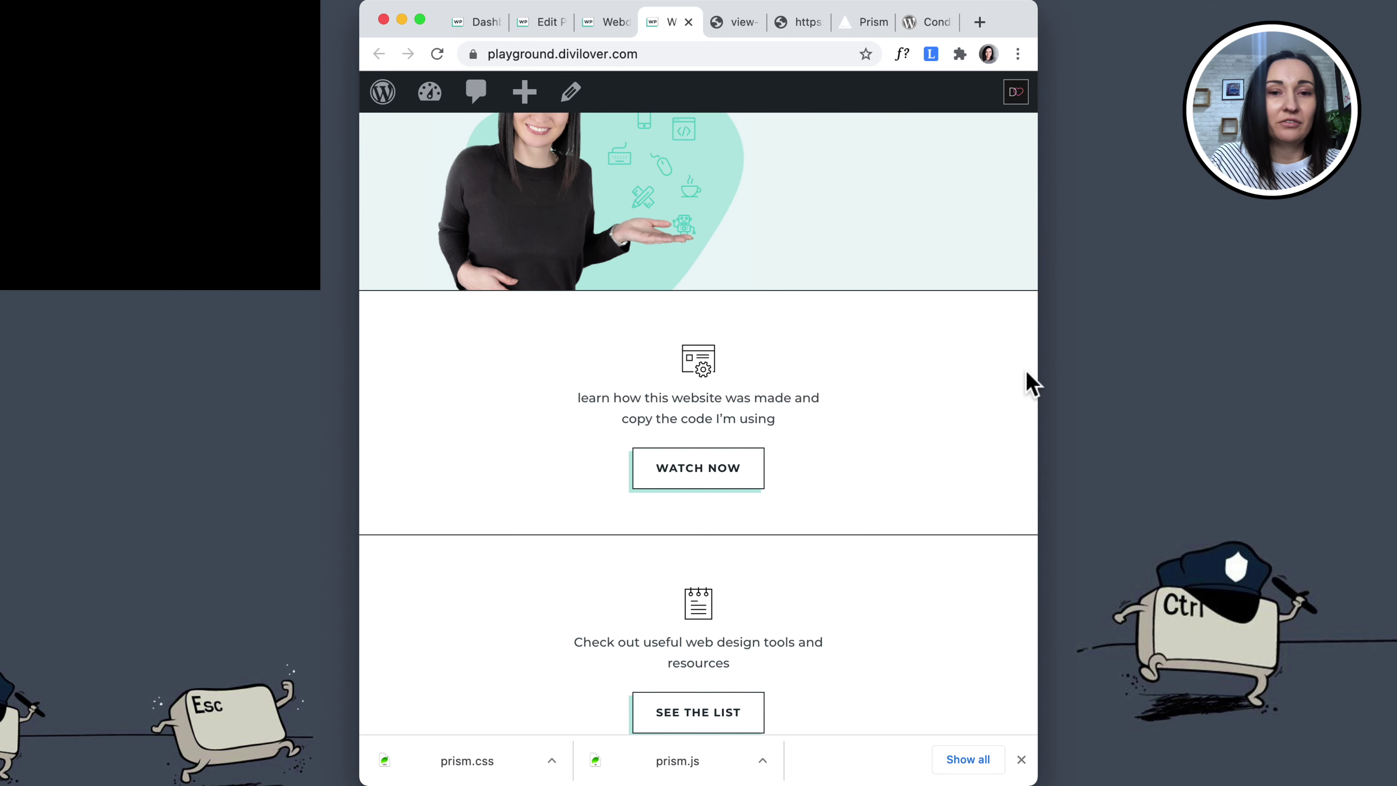
drag(1037, 370, 924, 374)
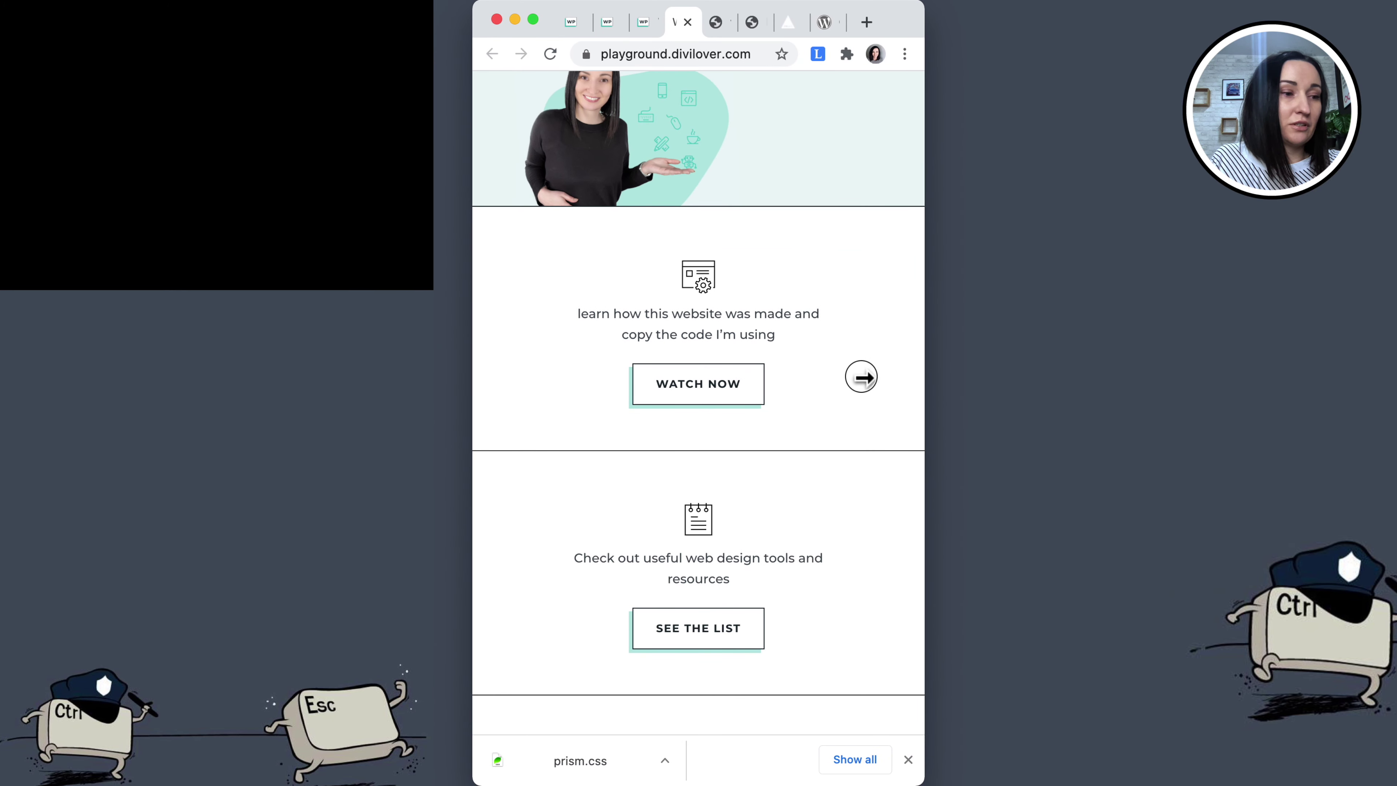
scroll(814, 363, up, 8)
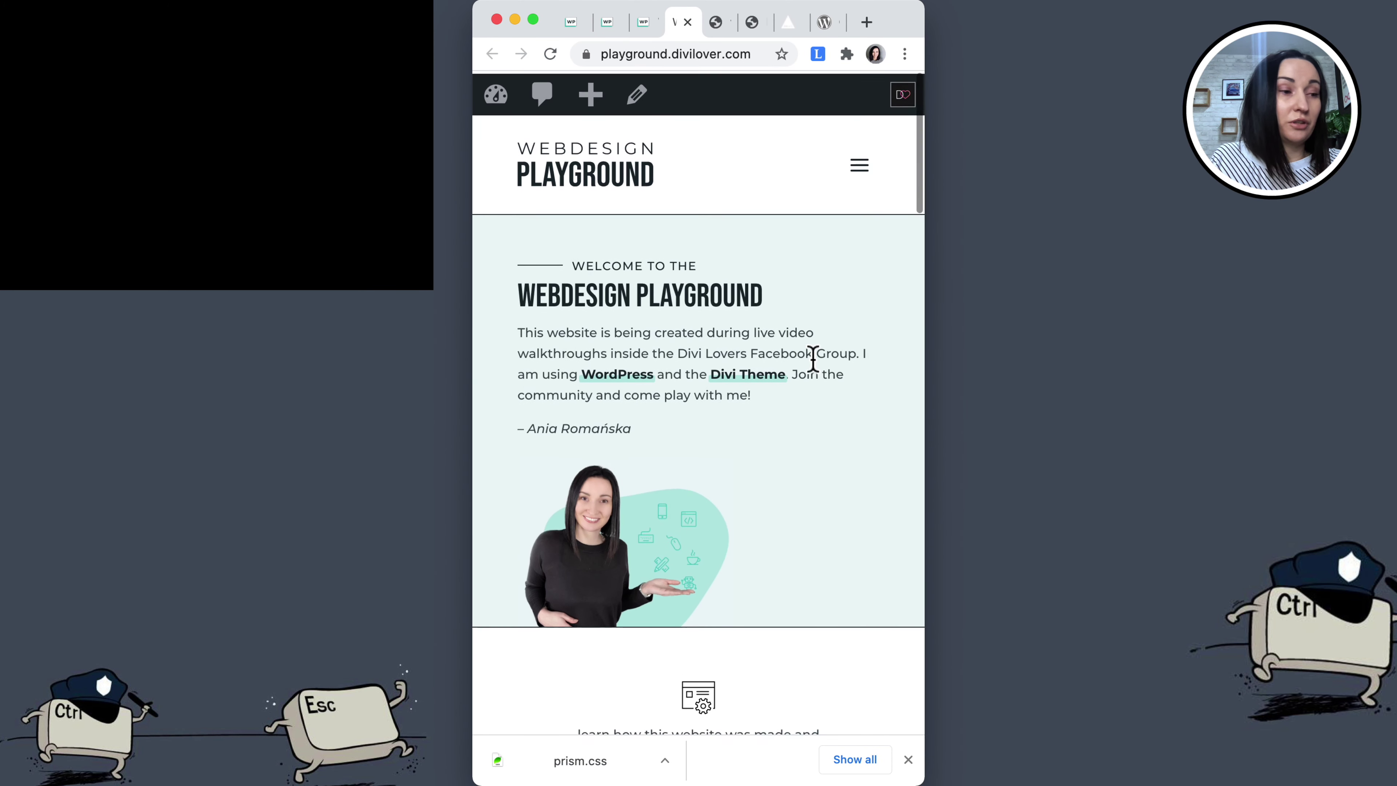
scroll(813, 359, down, 3)
scroll(813, 359, down, 12)
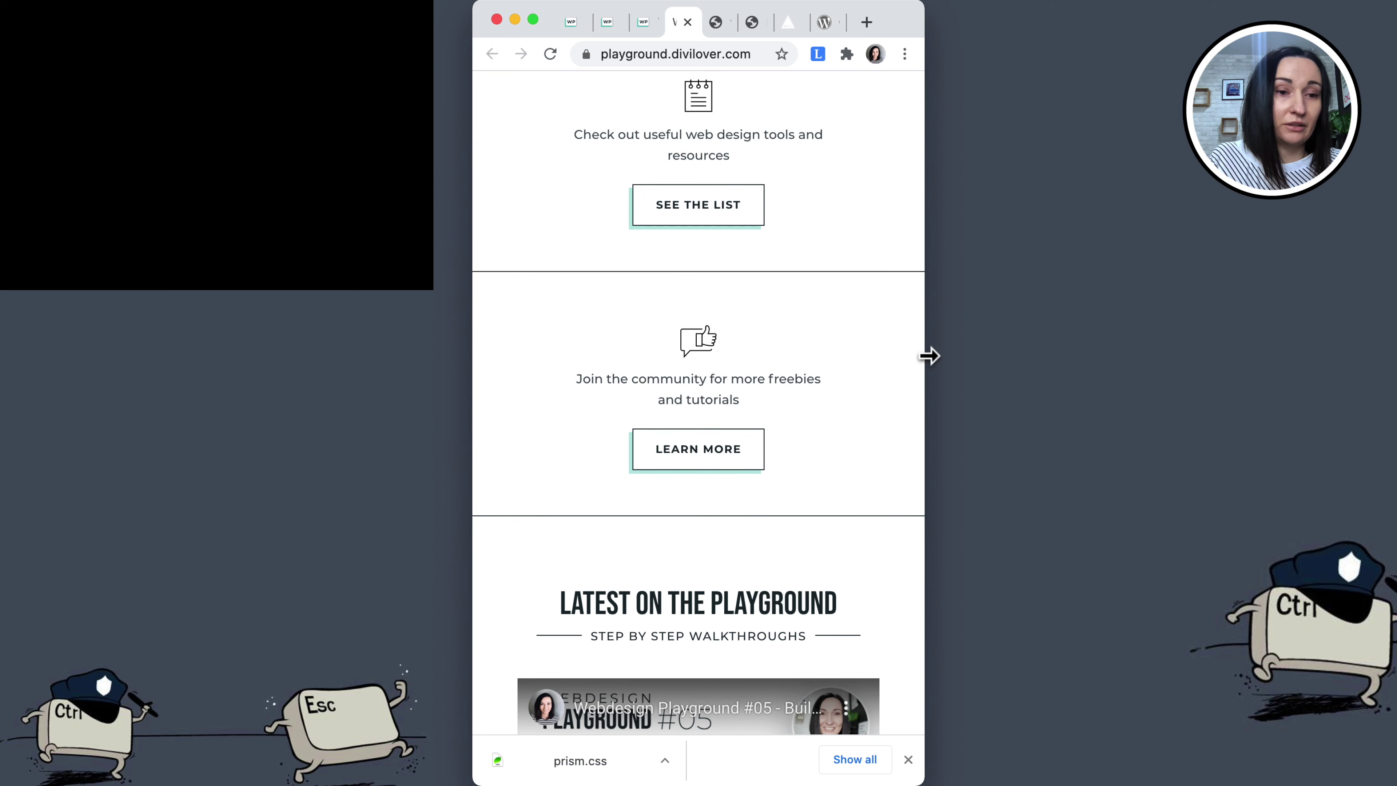
Widen the window past the two-column grid until the posts show three across.
drag(926, 355, 1069, 353)
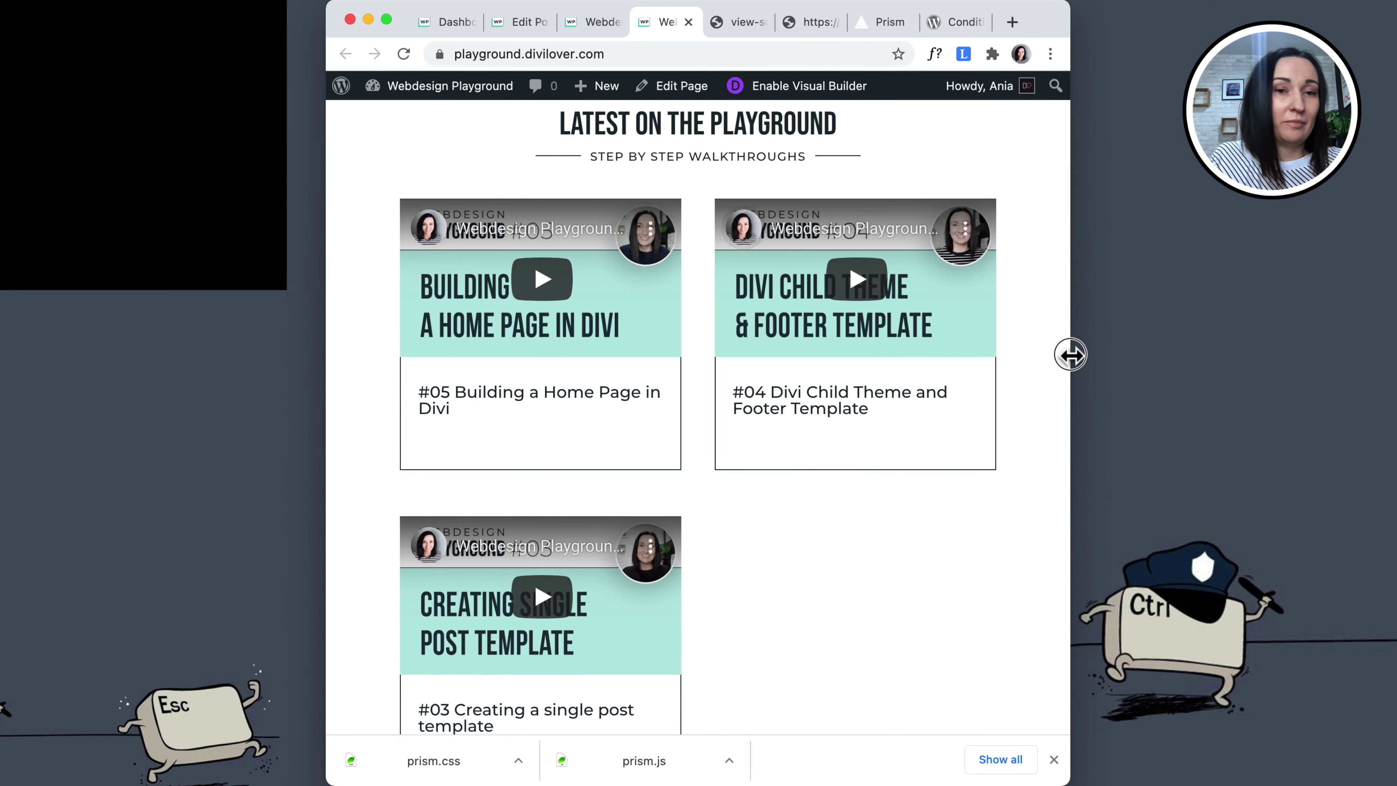
scroll(934, 405, up, 15)
scroll(933, 405, down, 10)
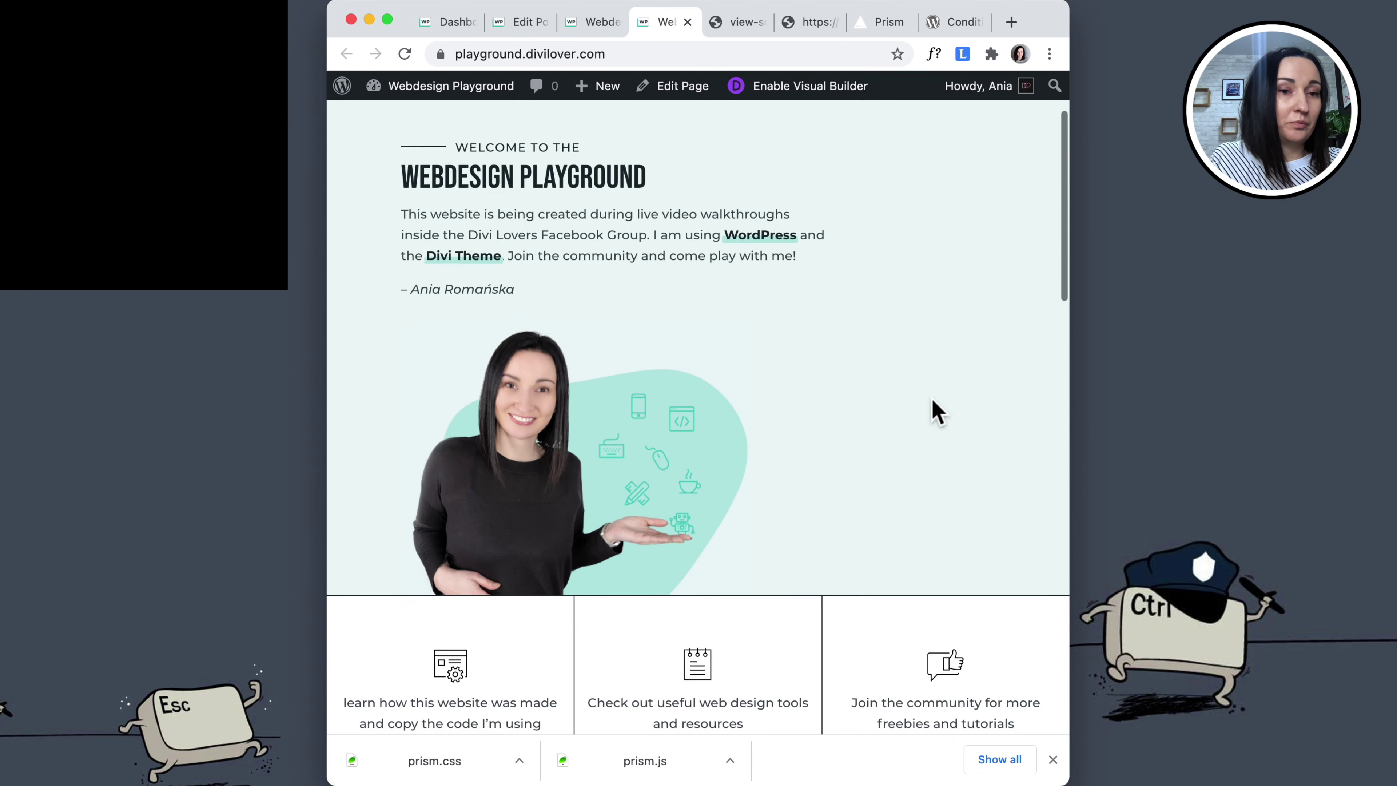
scroll(933, 405, down, 3)
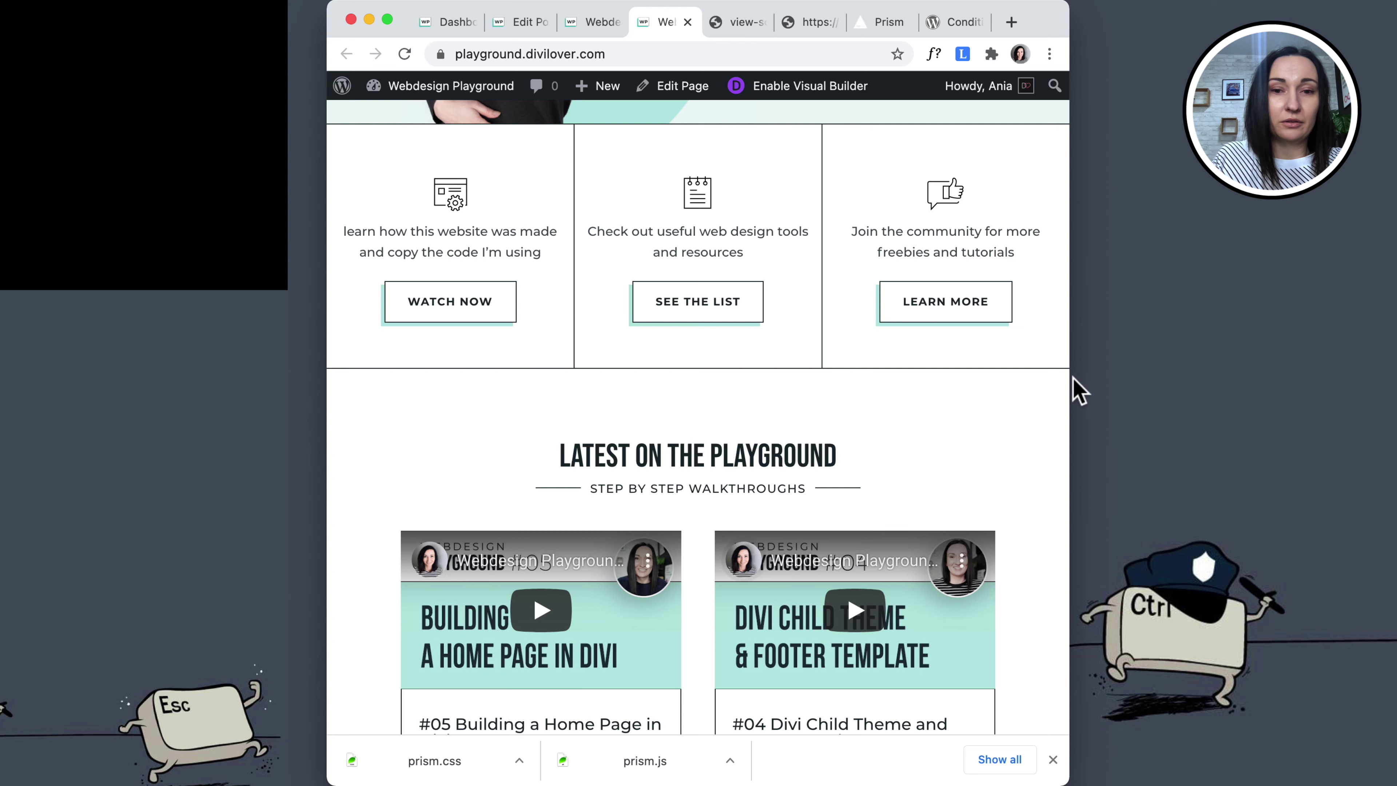
drag(1070, 382, 1331, 380)
scroll(984, 330, up, 5)
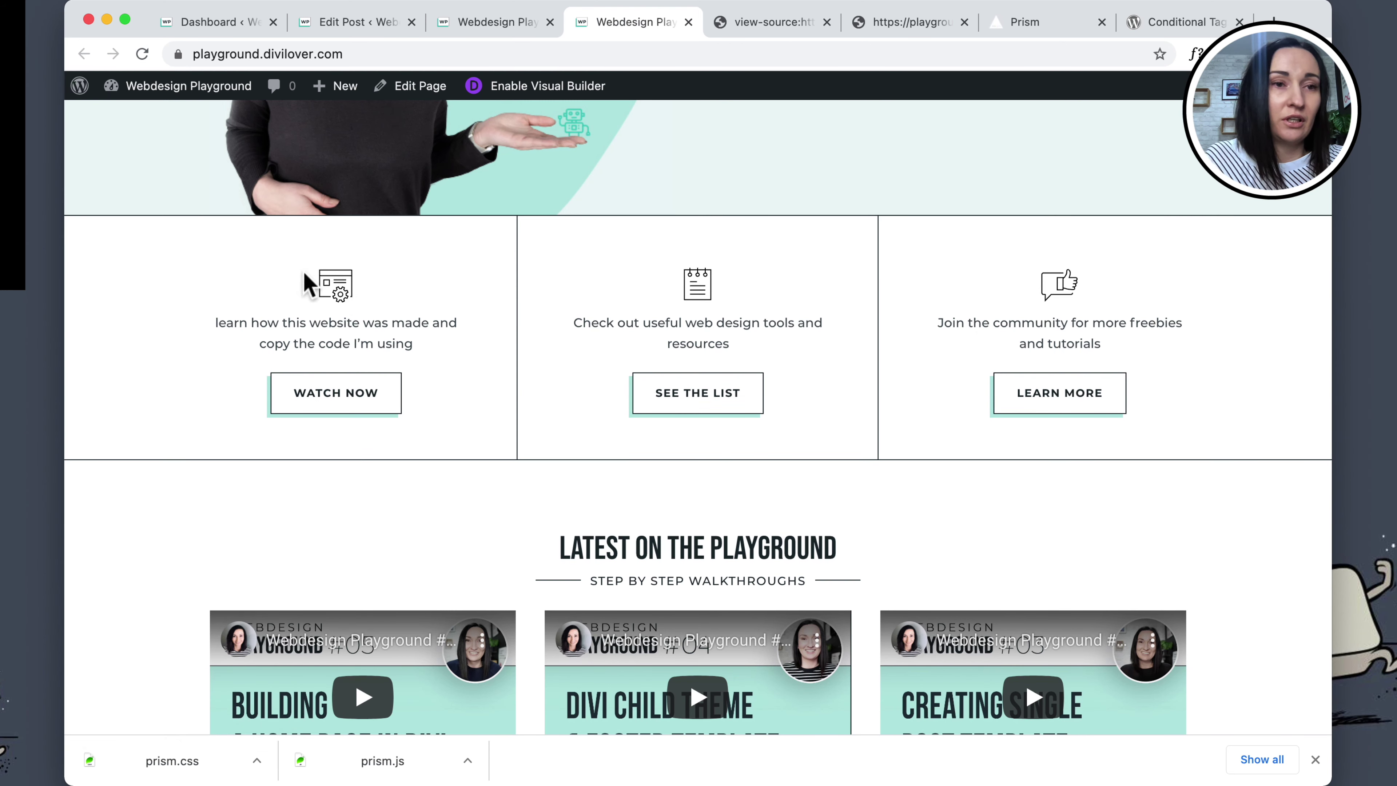
Reload the live homepage, return to the Visual Builder tab, and open the first blurb's settings.
click(143, 54)
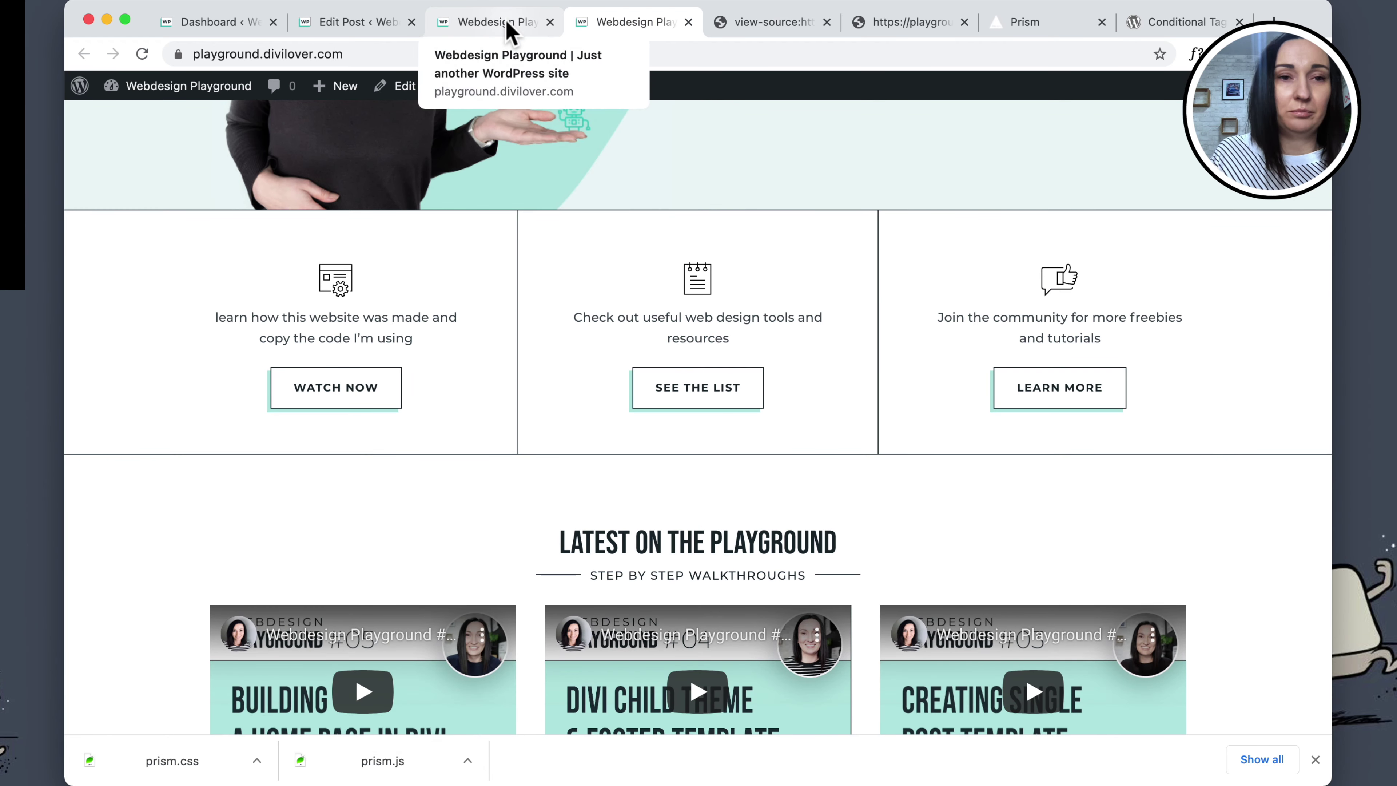
click(511, 32)
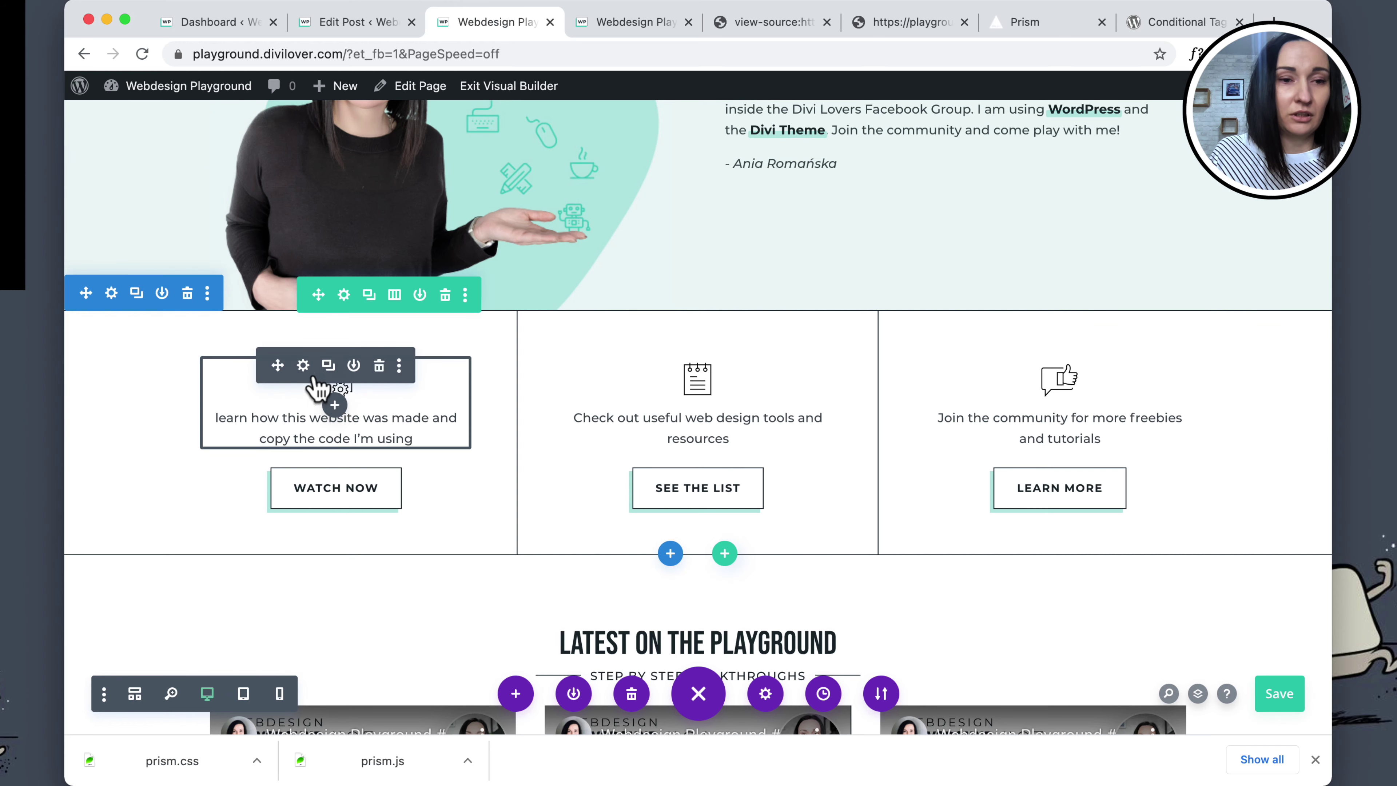
click(306, 367)
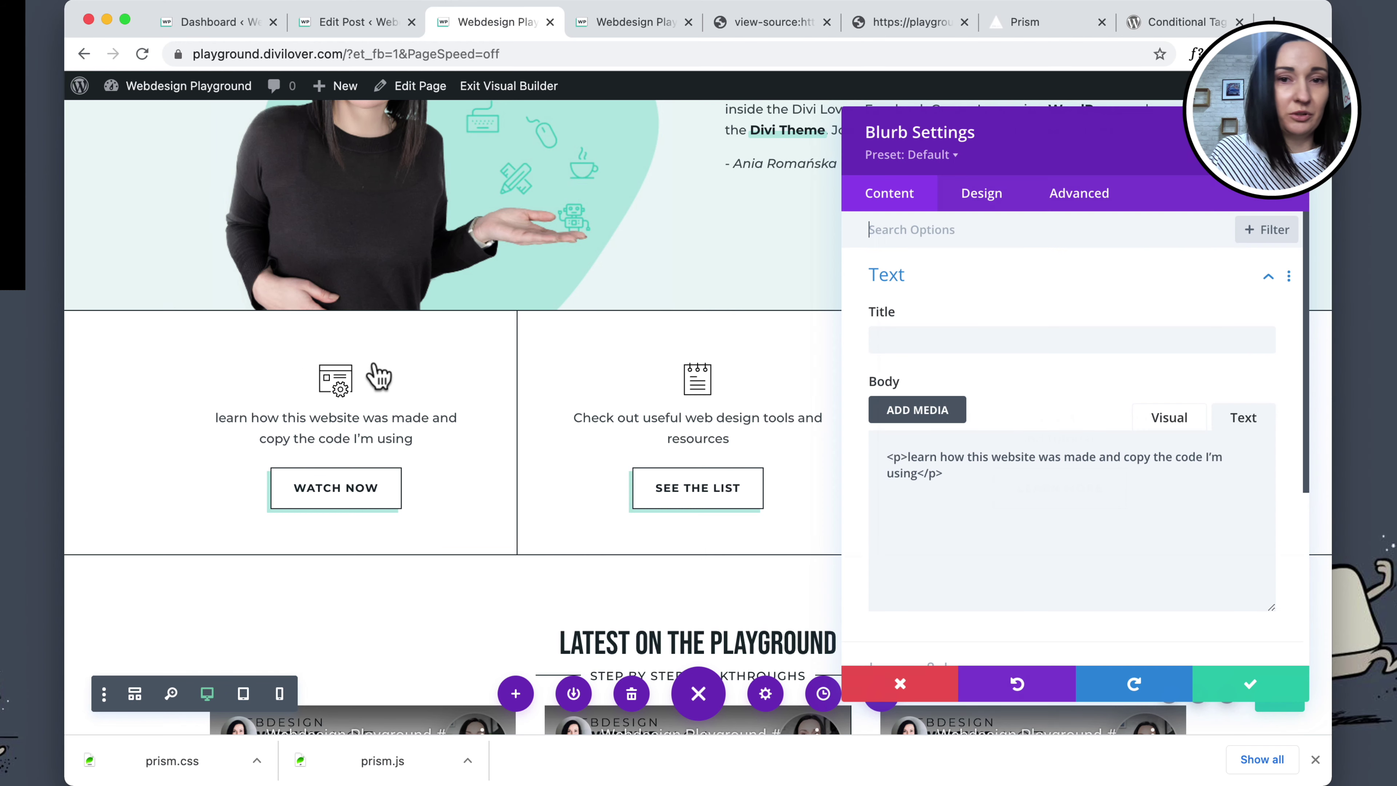
Set the blurb's Image/Icon Animation to No Animation.
click(993, 198)
scroll(1006, 337, down, 5)
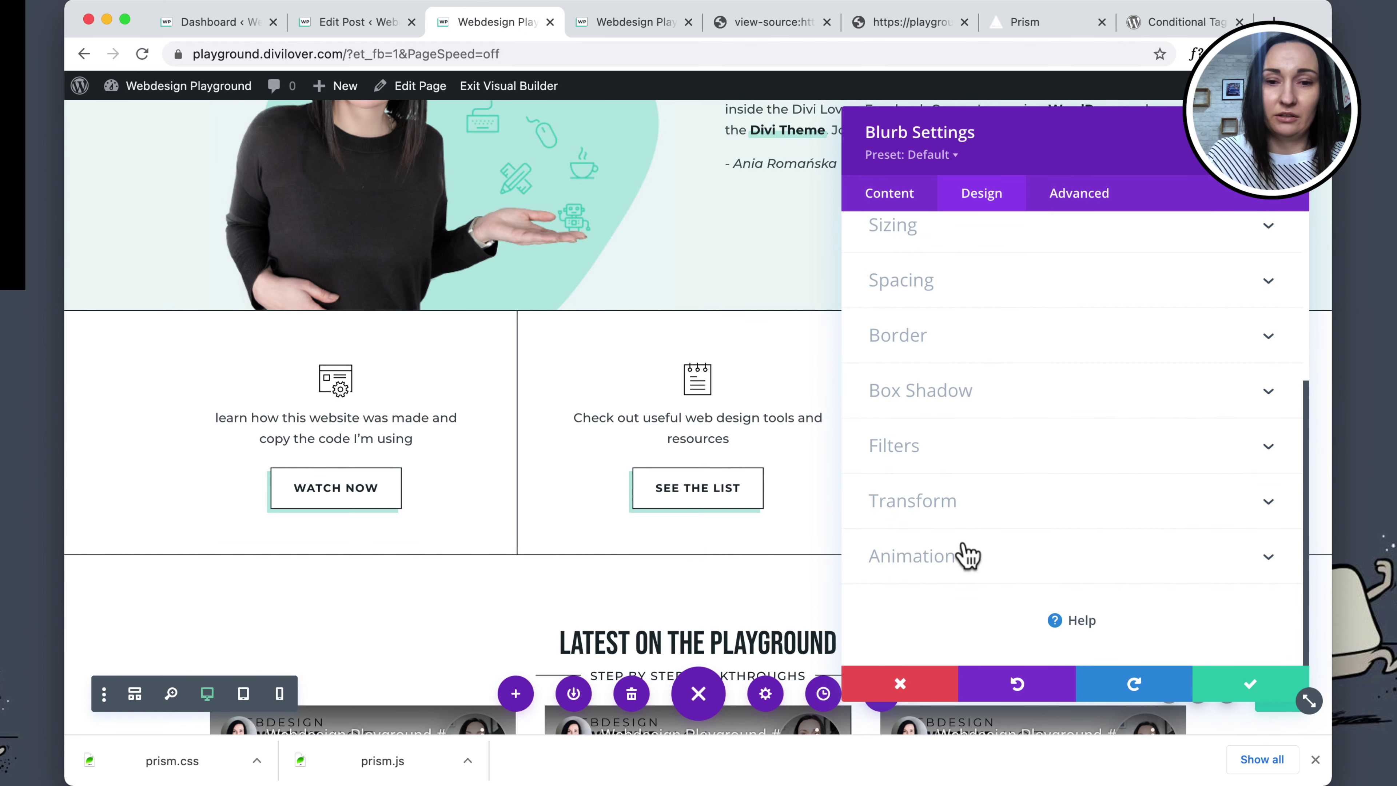
click(945, 568)
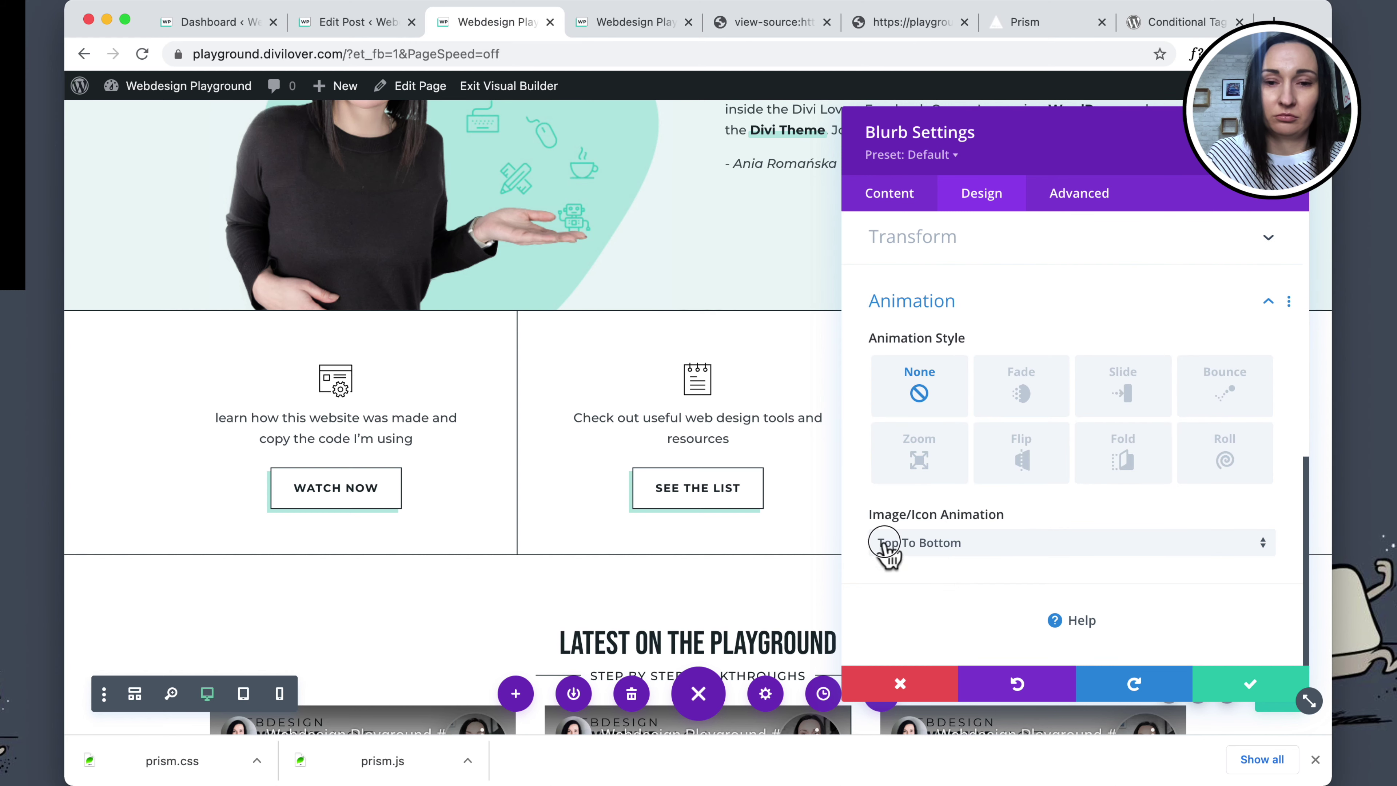
click(885, 544)
click(941, 623)
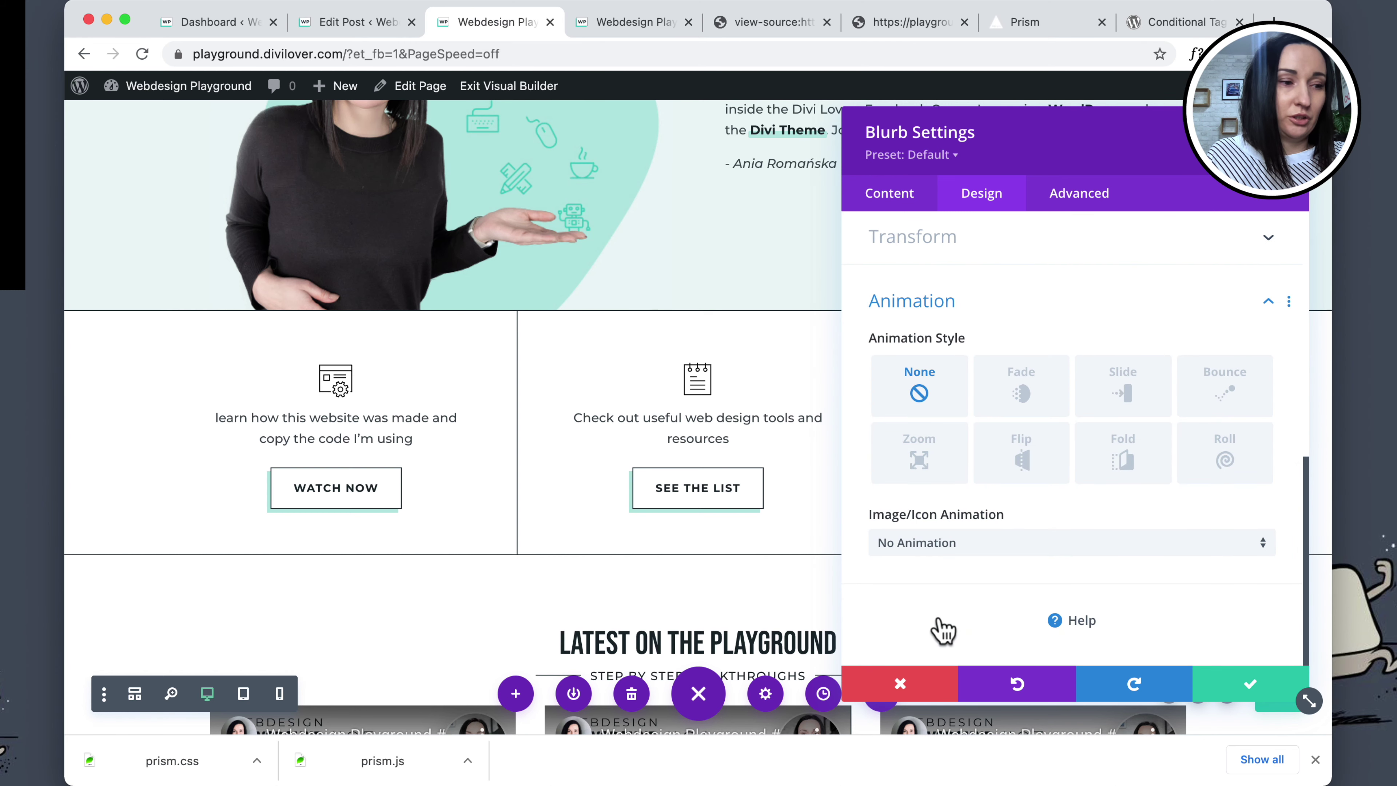
Extend the No Animation setting to all blurbs on this page and confirm.
right_click(922, 518)
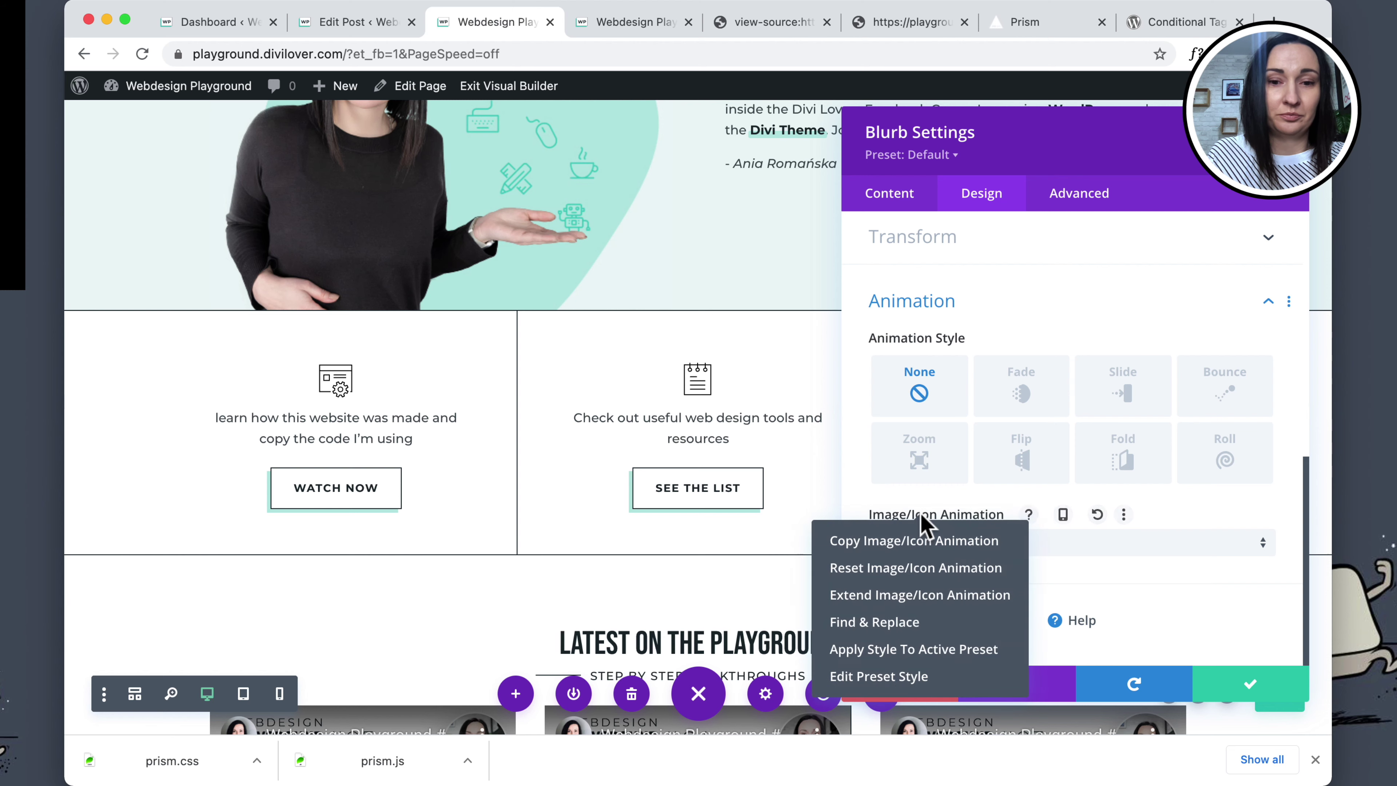
click(911, 596)
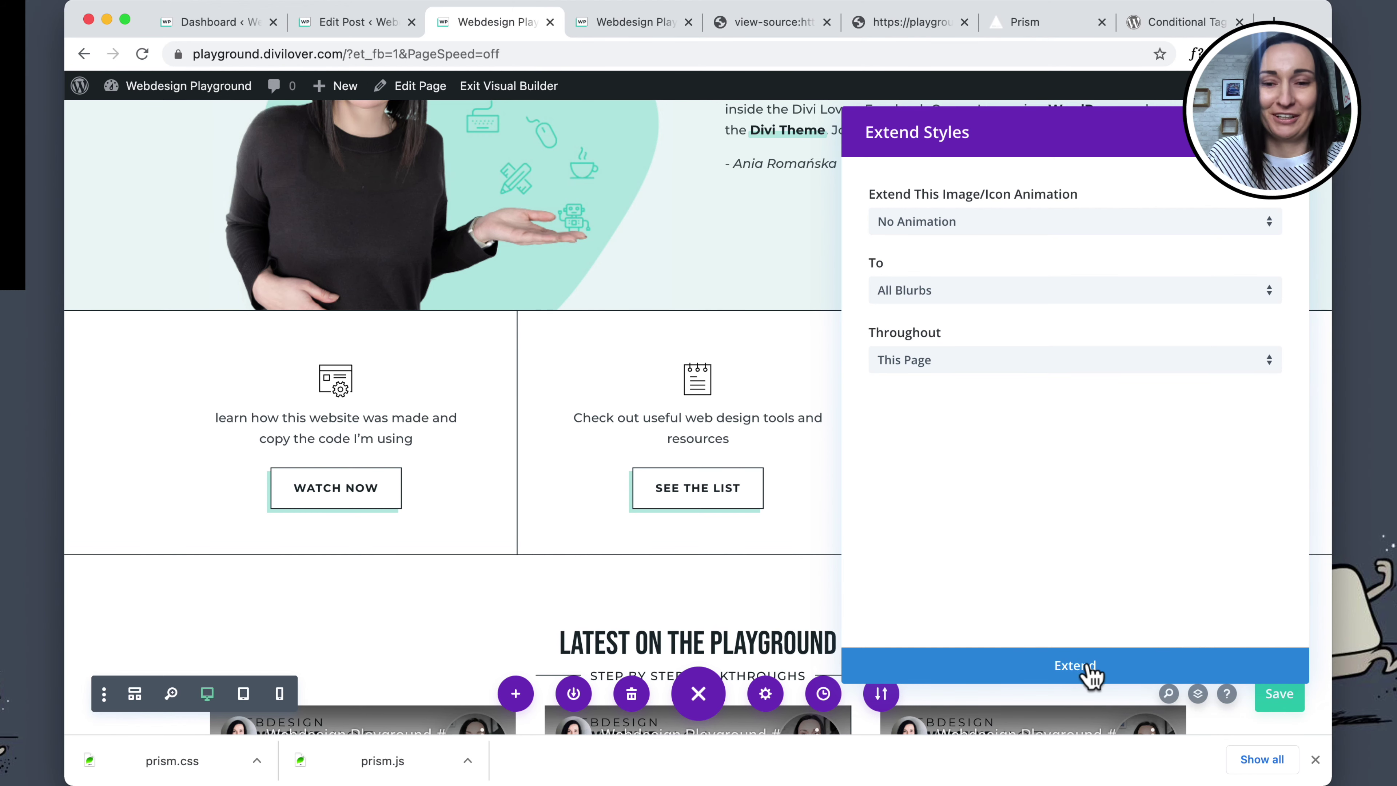
click(1075, 665)
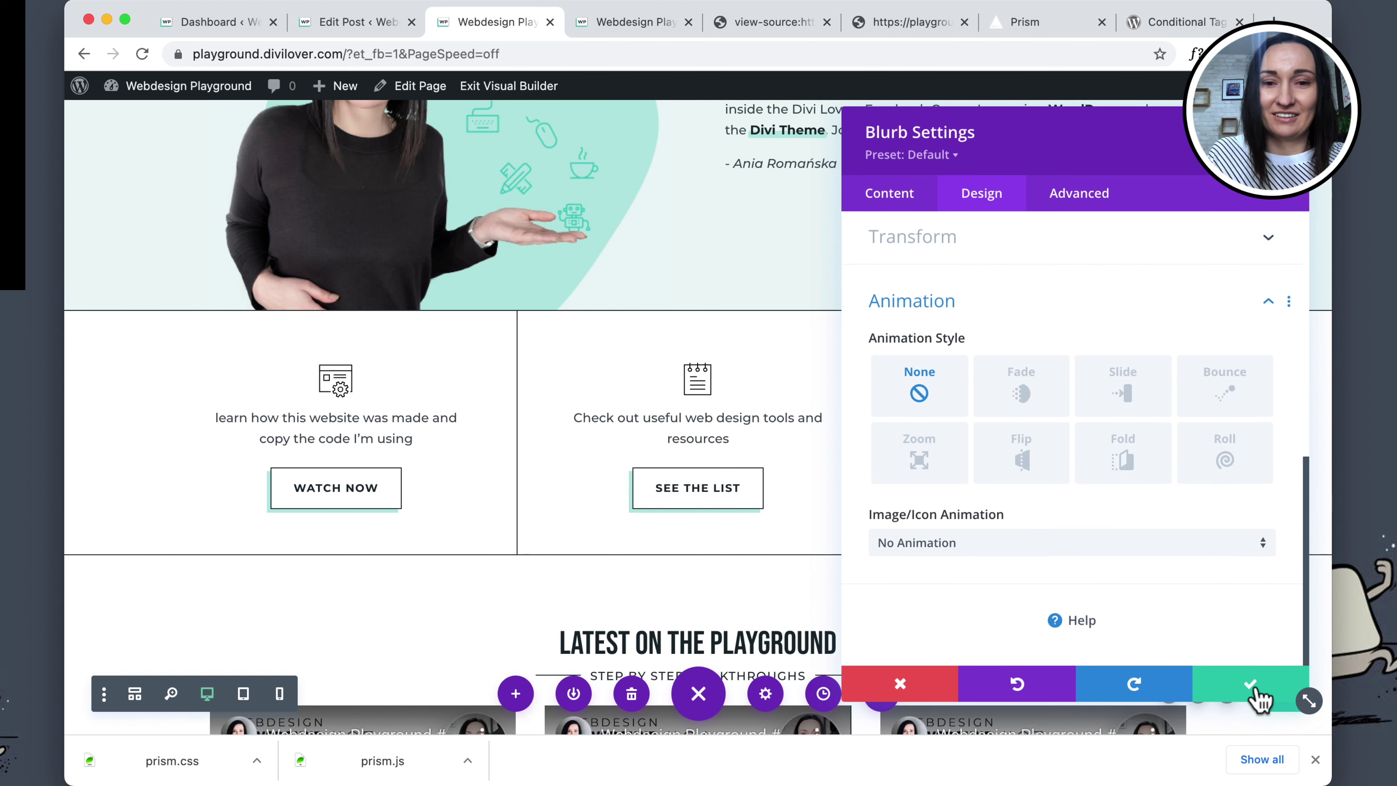
click(1256, 693)
click(1259, 694)
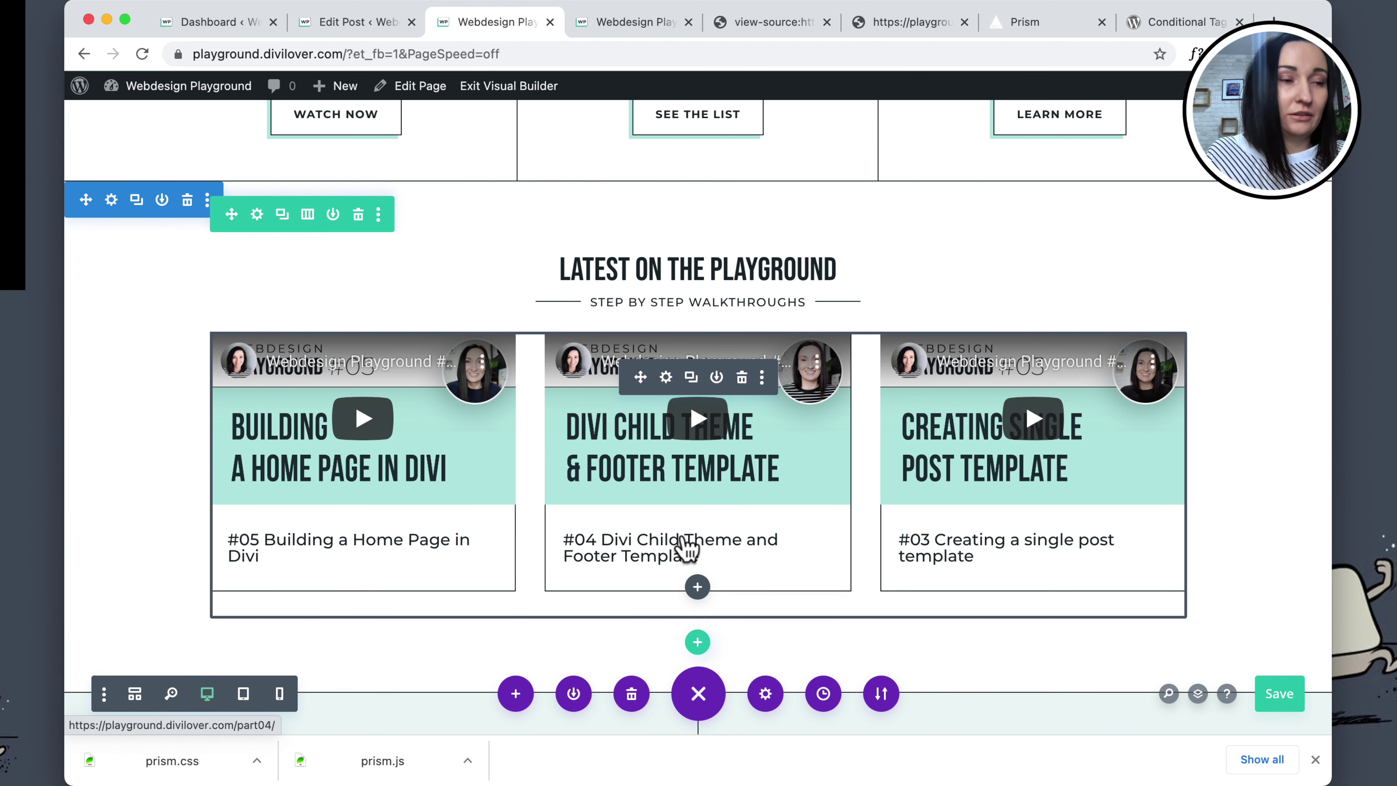
Open the Blog module settings for the Latest on the Playground grid (3 posts, all categories).
scroll(712, 521, down, 1)
scroll(709, 518, up, 2)
scroll(710, 517, down, 2)
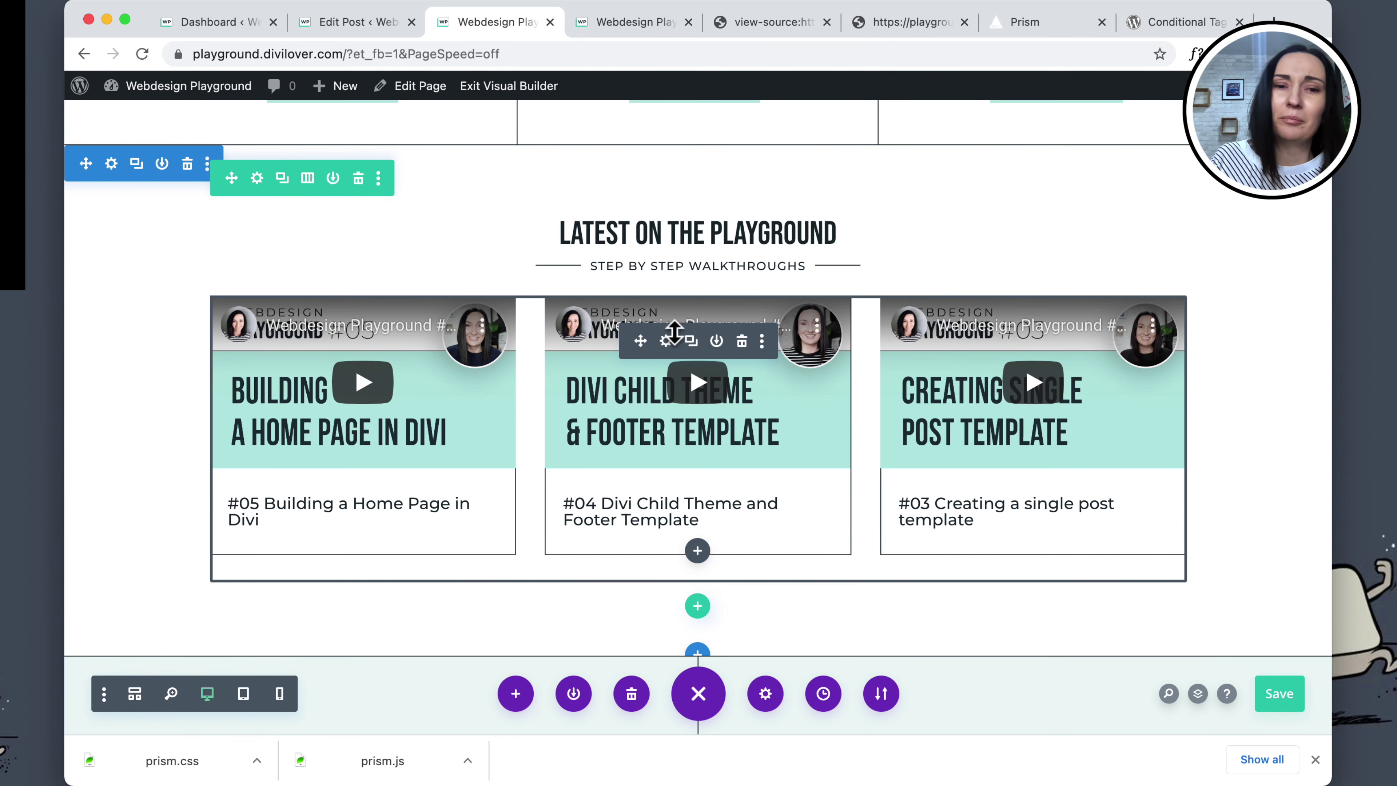
click(666, 341)
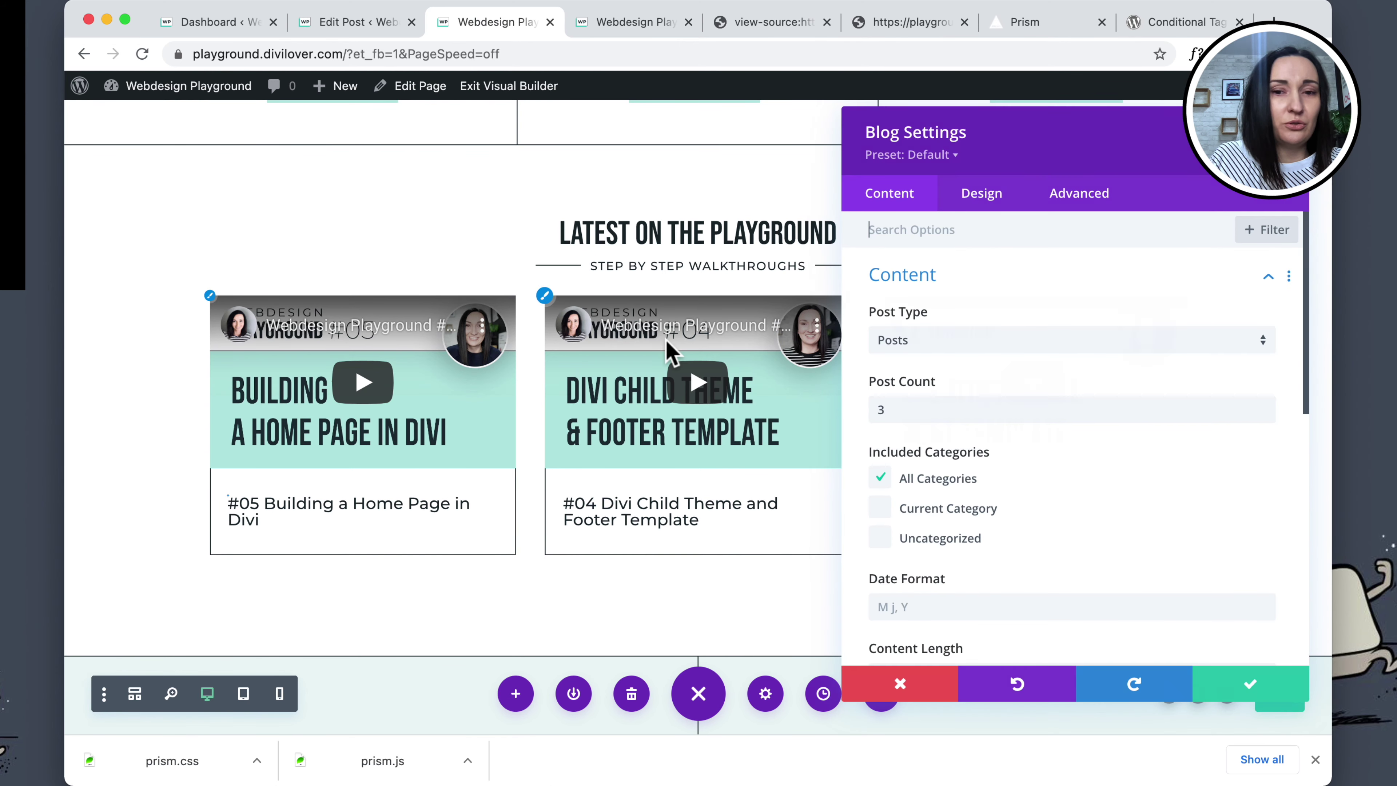
Confirm only featured images are on (read more, author, date, categories, comments off), then go to Advanced.
scroll(1030, 387, down, 10)
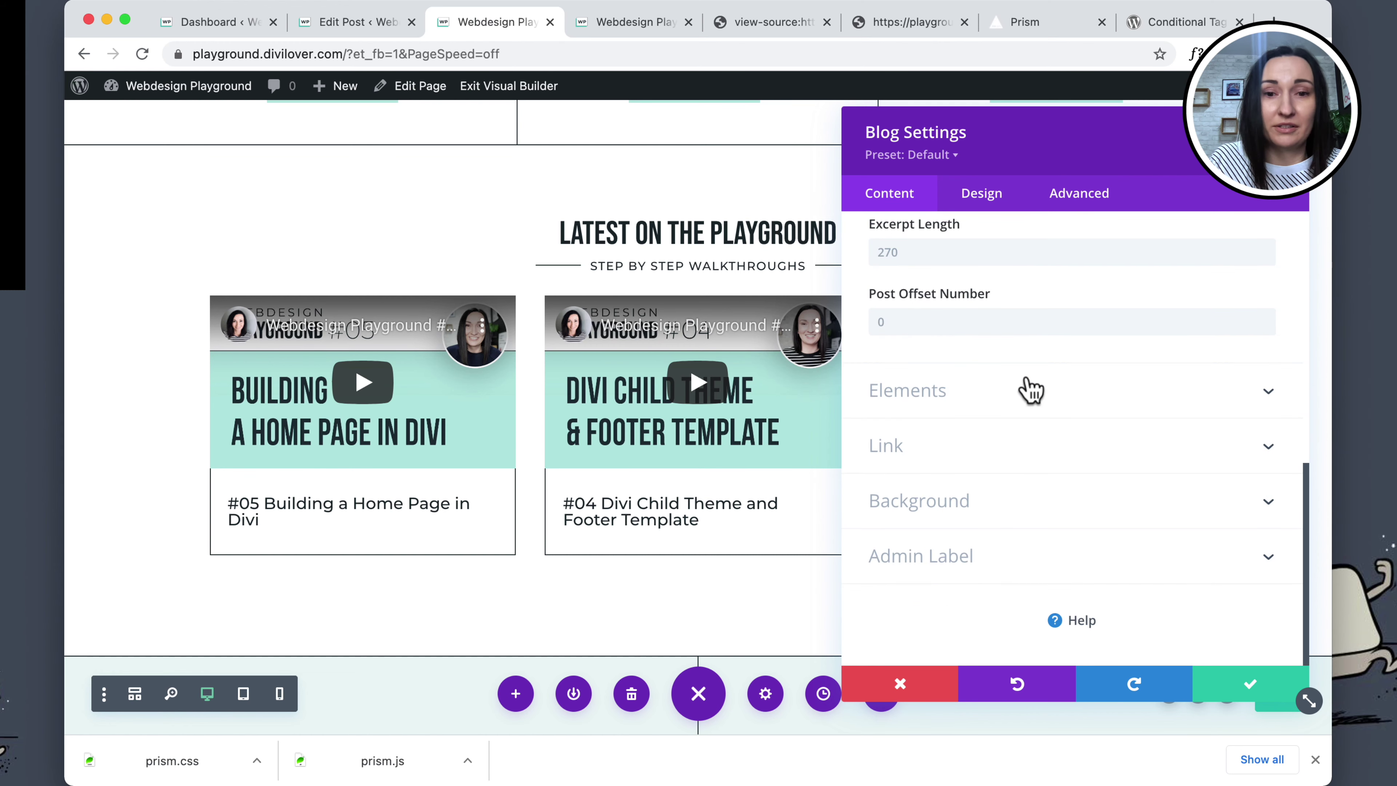
click(973, 406)
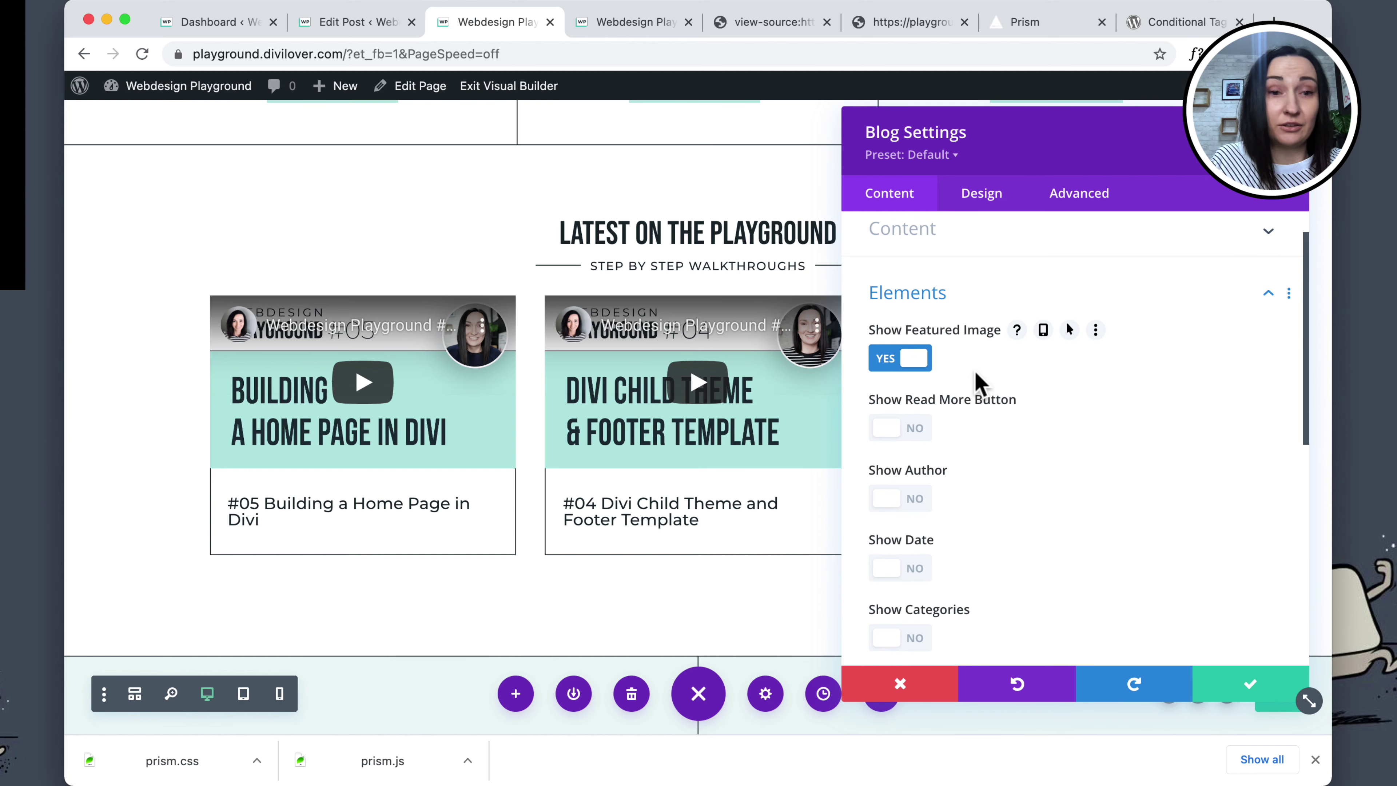
scroll(975, 382, down, 2)
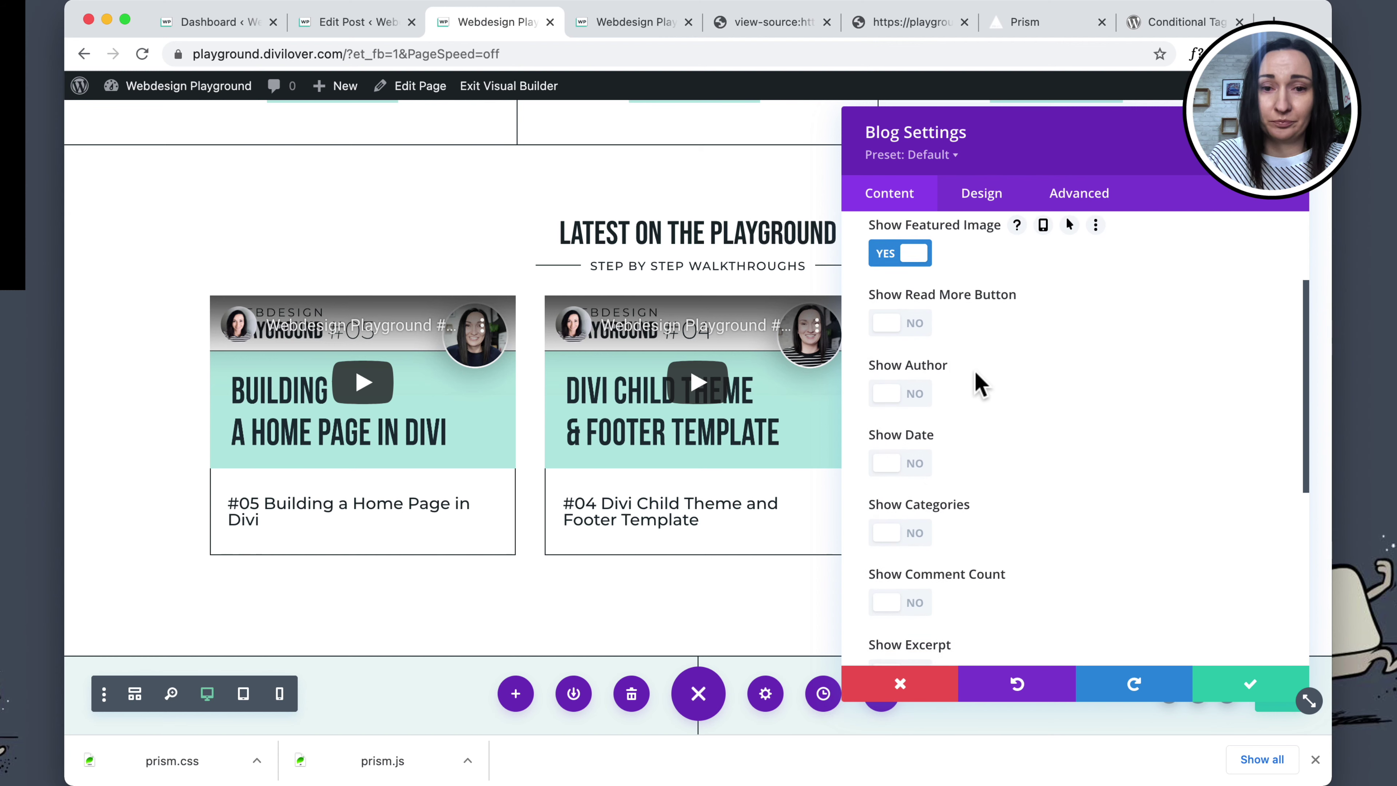
scroll(982, 383, down, 5)
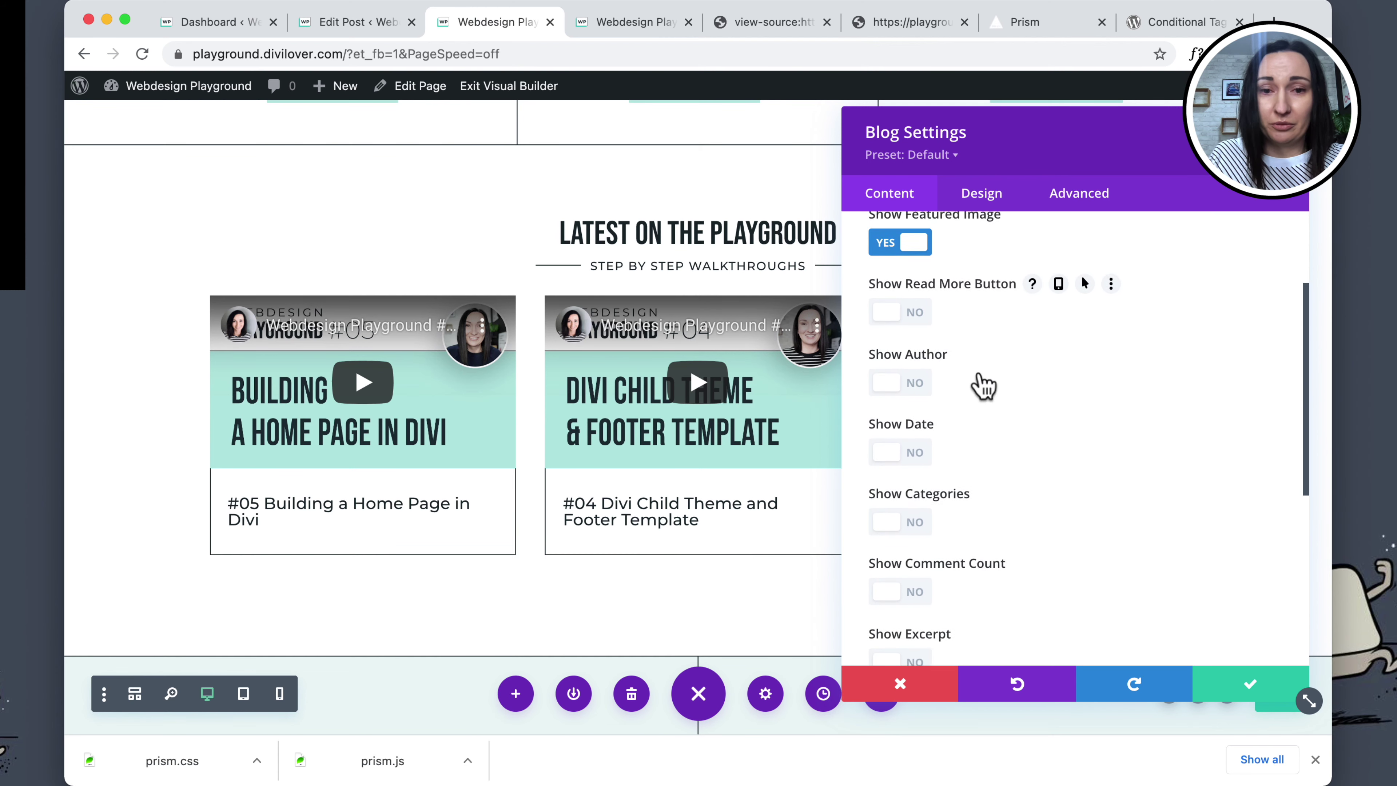
scroll(982, 385, down, 3)
scroll(982, 385, up, 3)
scroll(983, 385, up, 4)
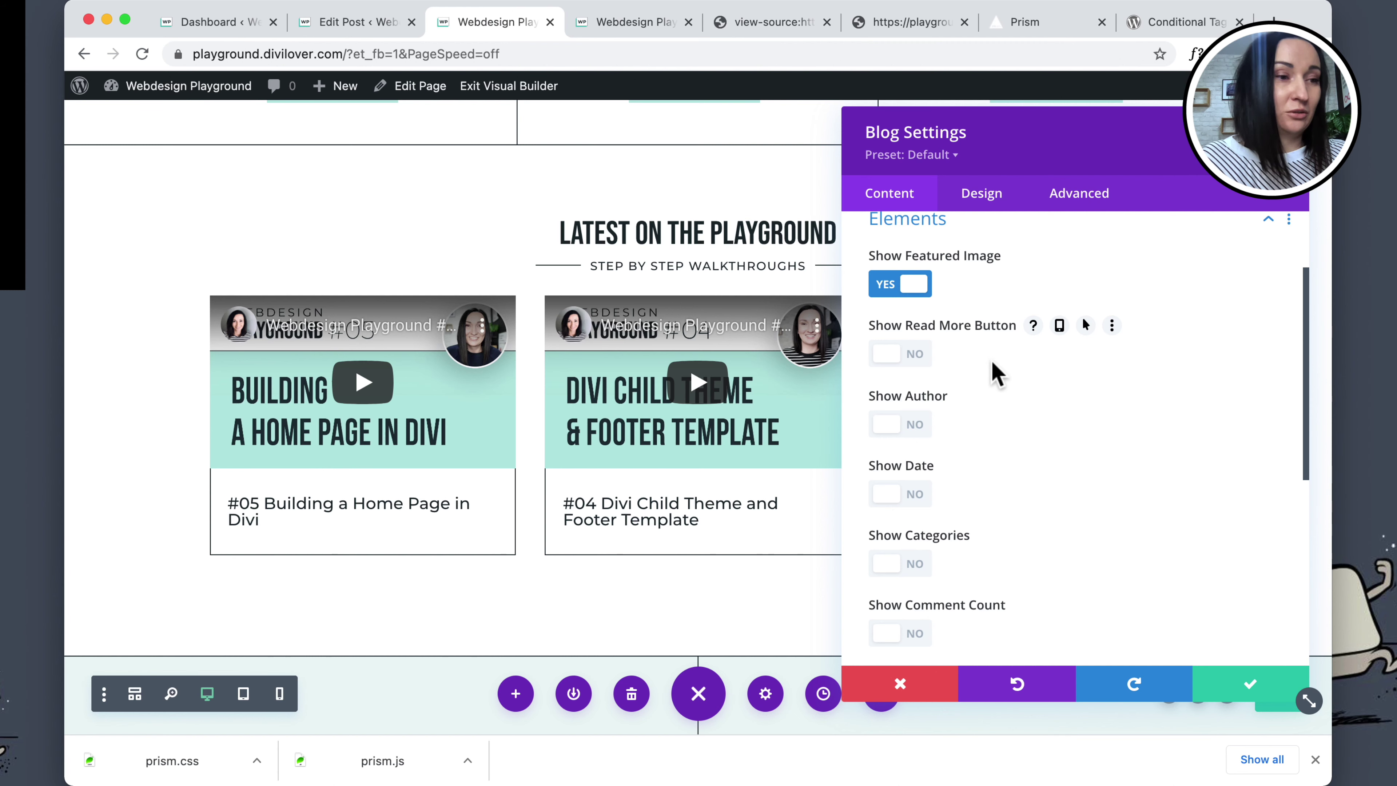
scroll(990, 375, up, 1)
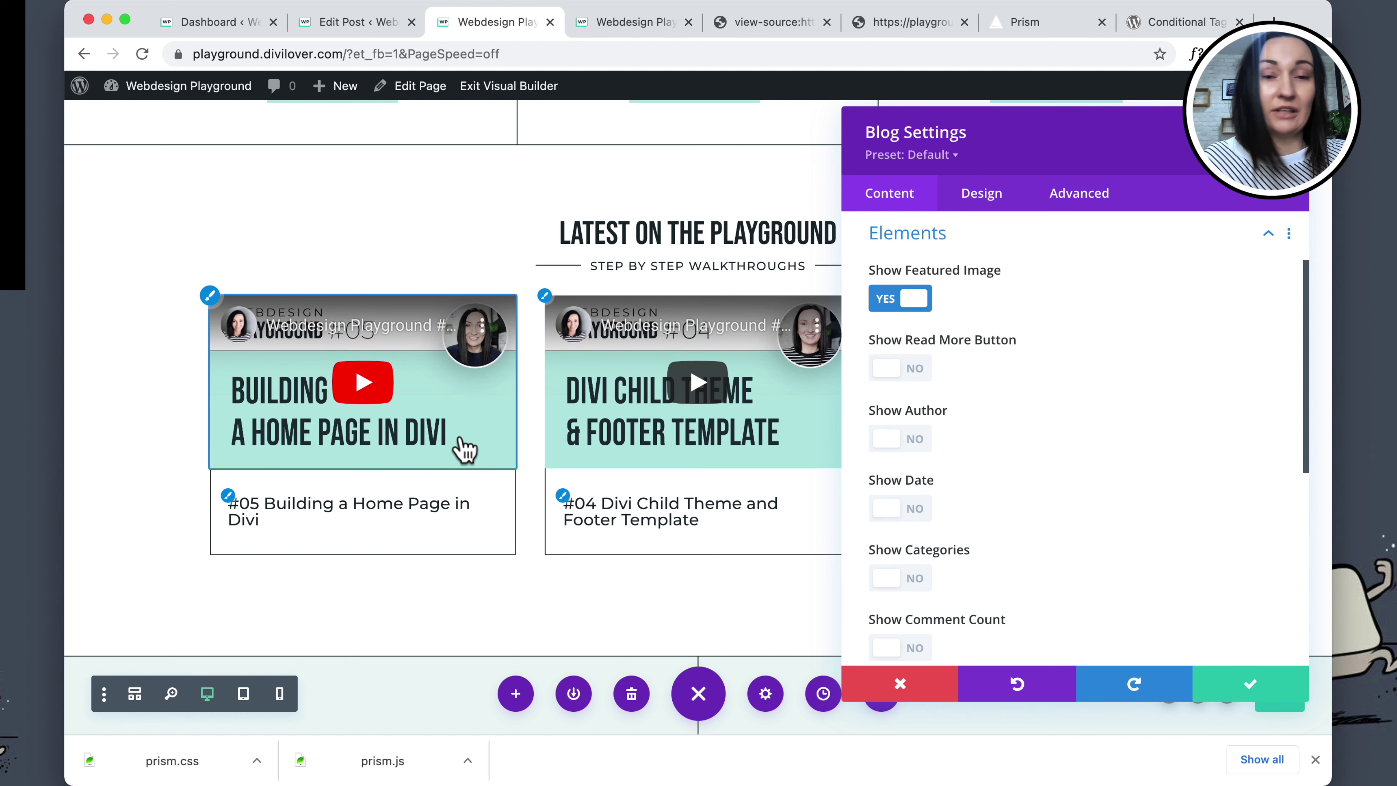
click(1089, 209)
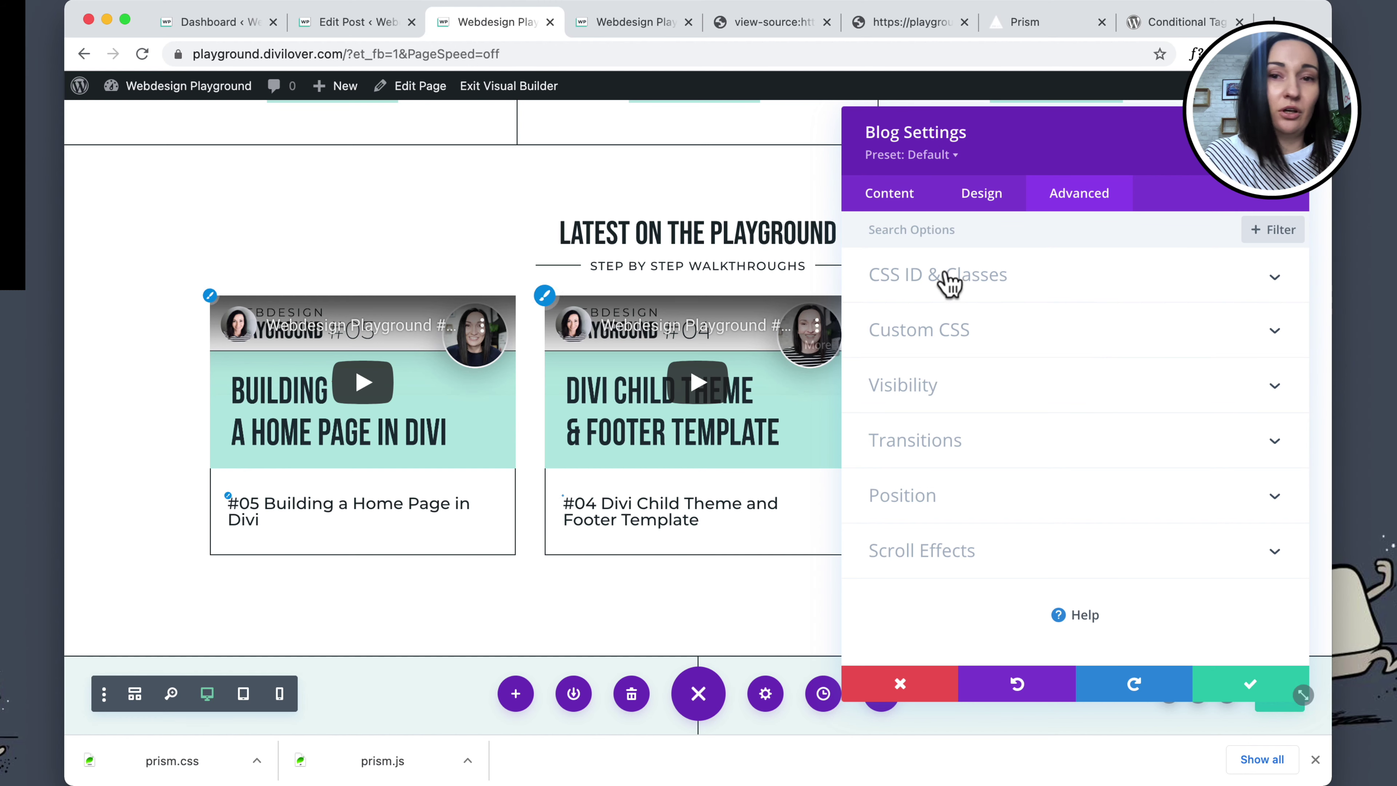
Enter display:none; in the Blog module's Custom CSS Title field, then go to the post editor tab.
drag(1054, 131, 475, 130)
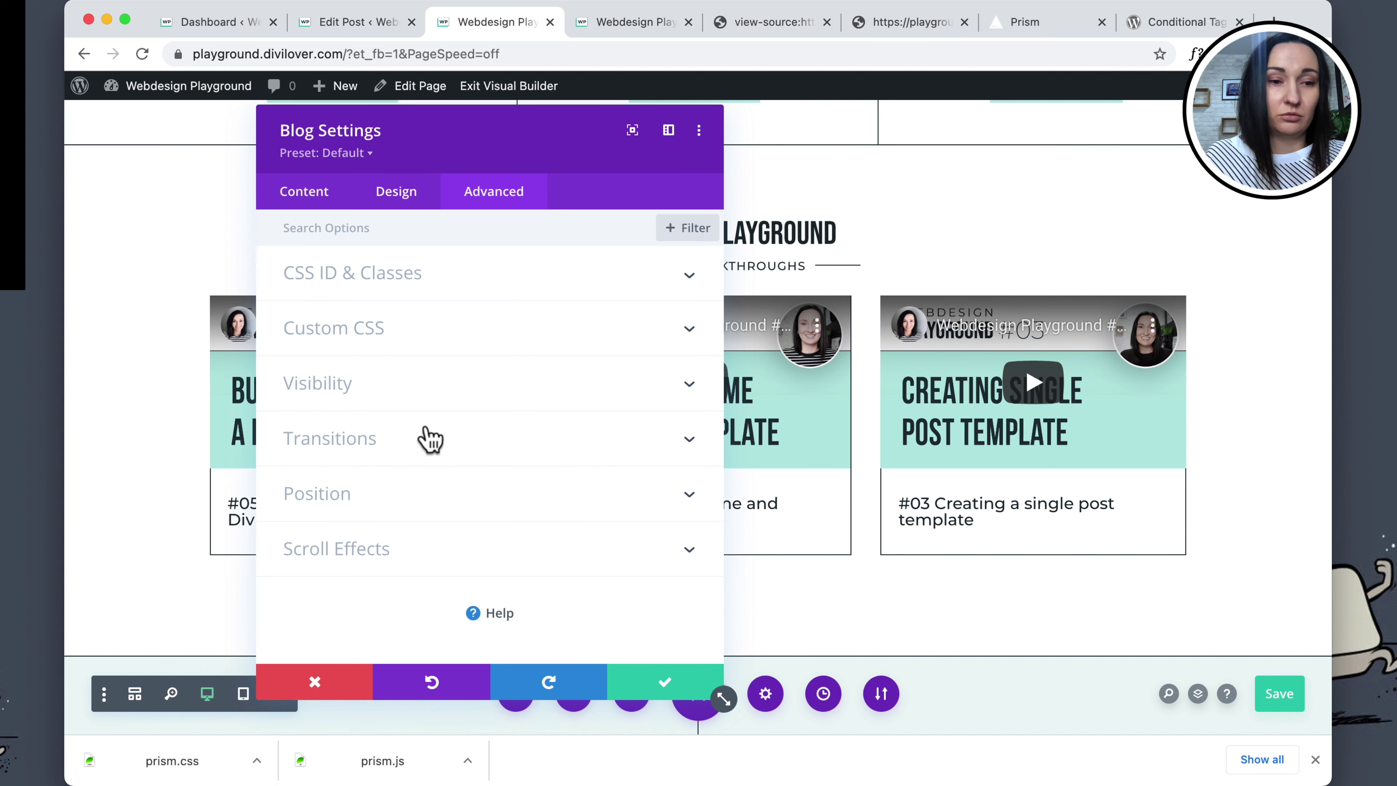
click(399, 341)
scroll(401, 342, down, 2)
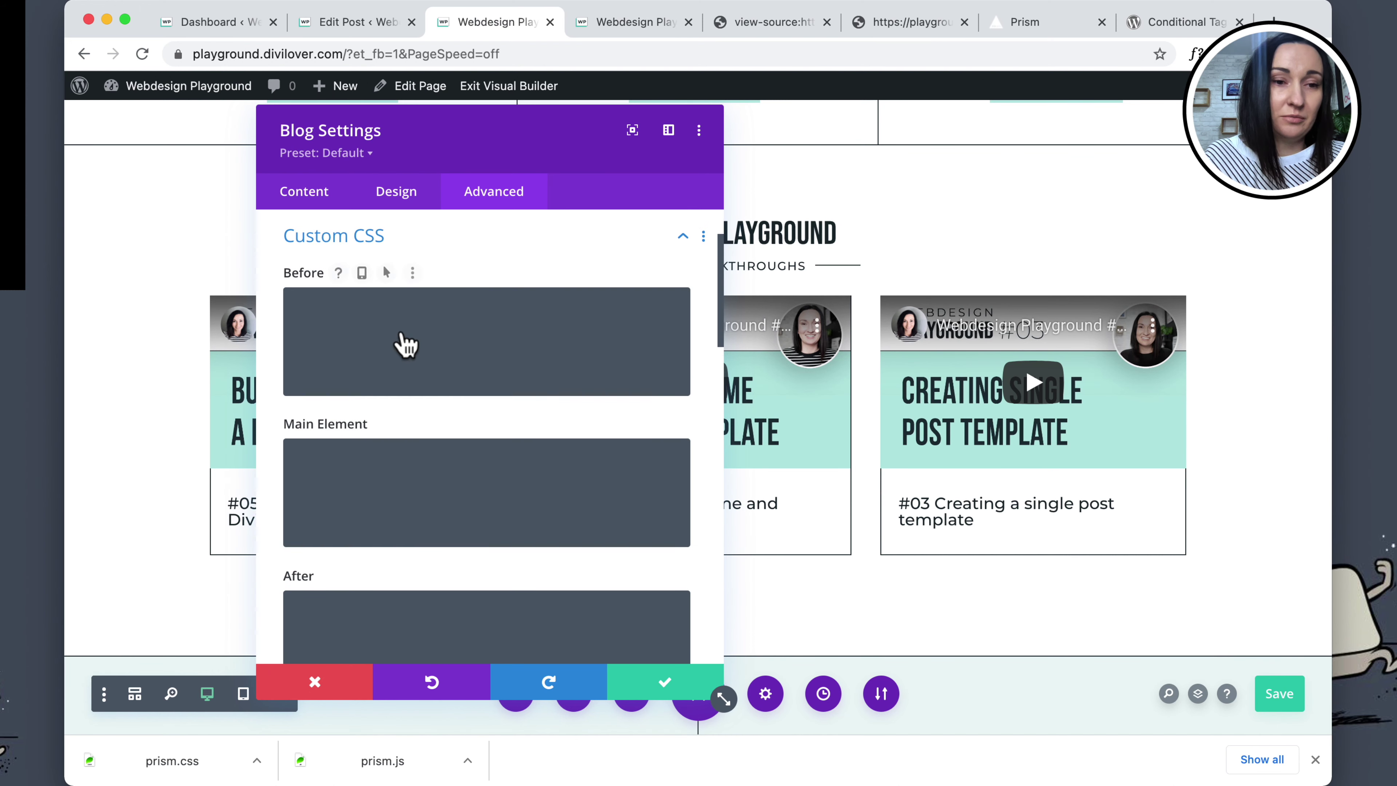
scroll(406, 342, down, 5)
scroll(407, 336, down, 2)
click(388, 397)
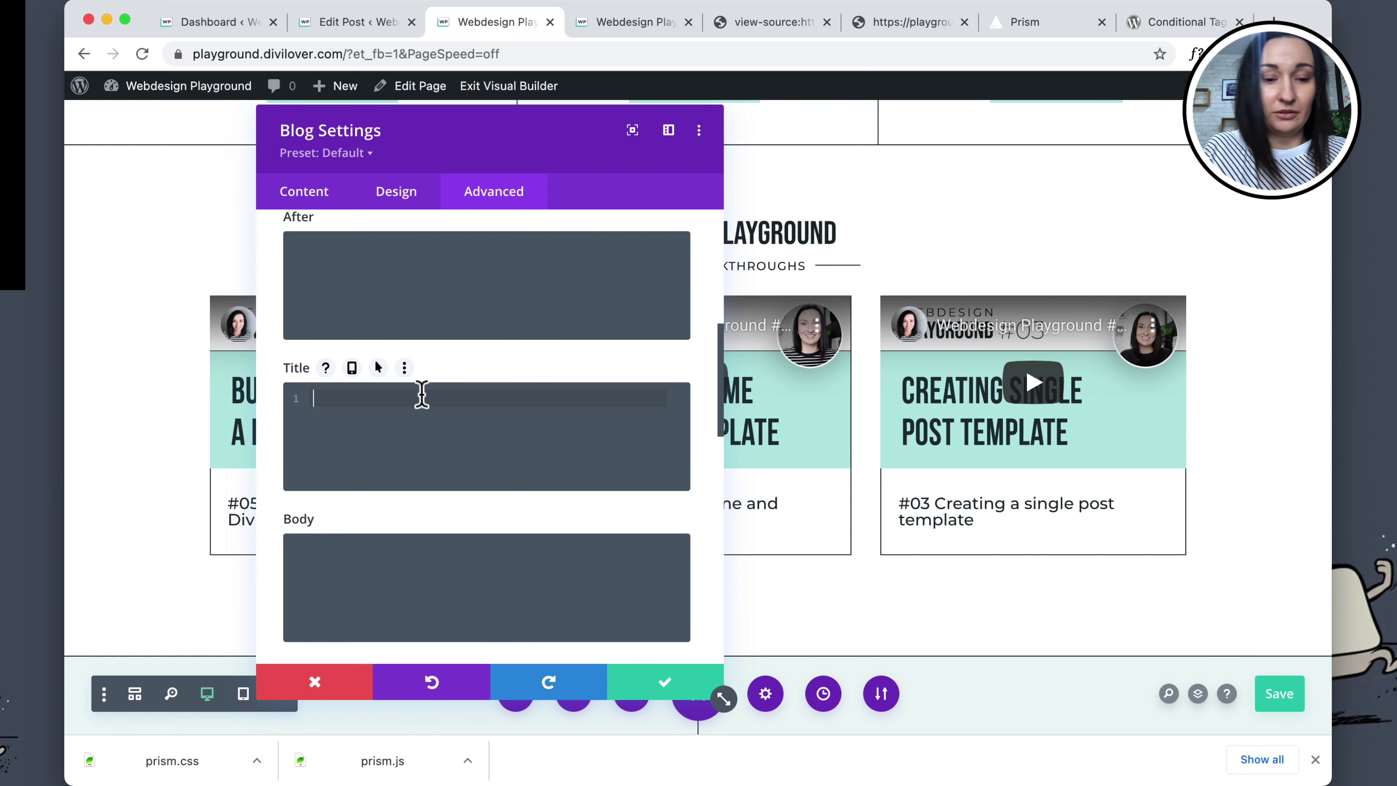
text(displa)
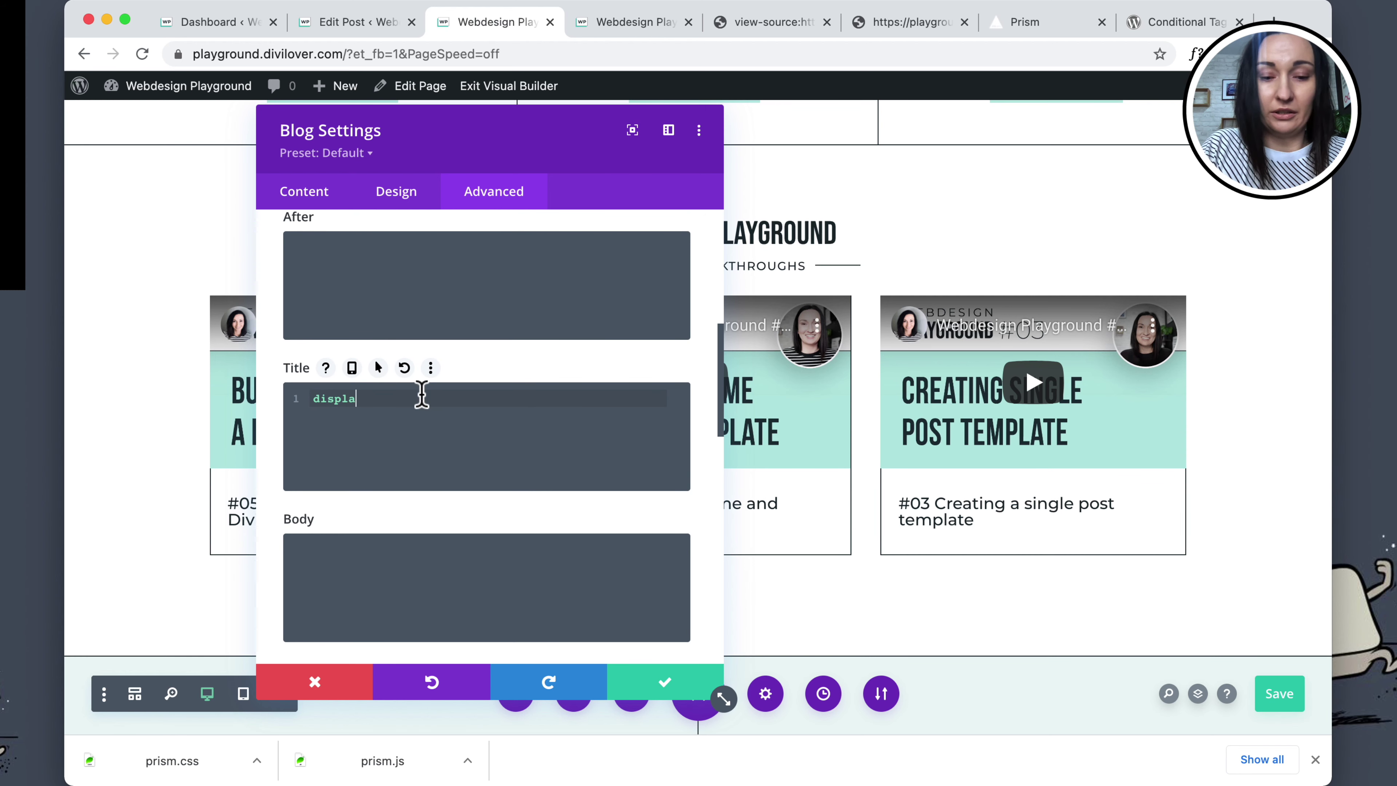
text(y:no)
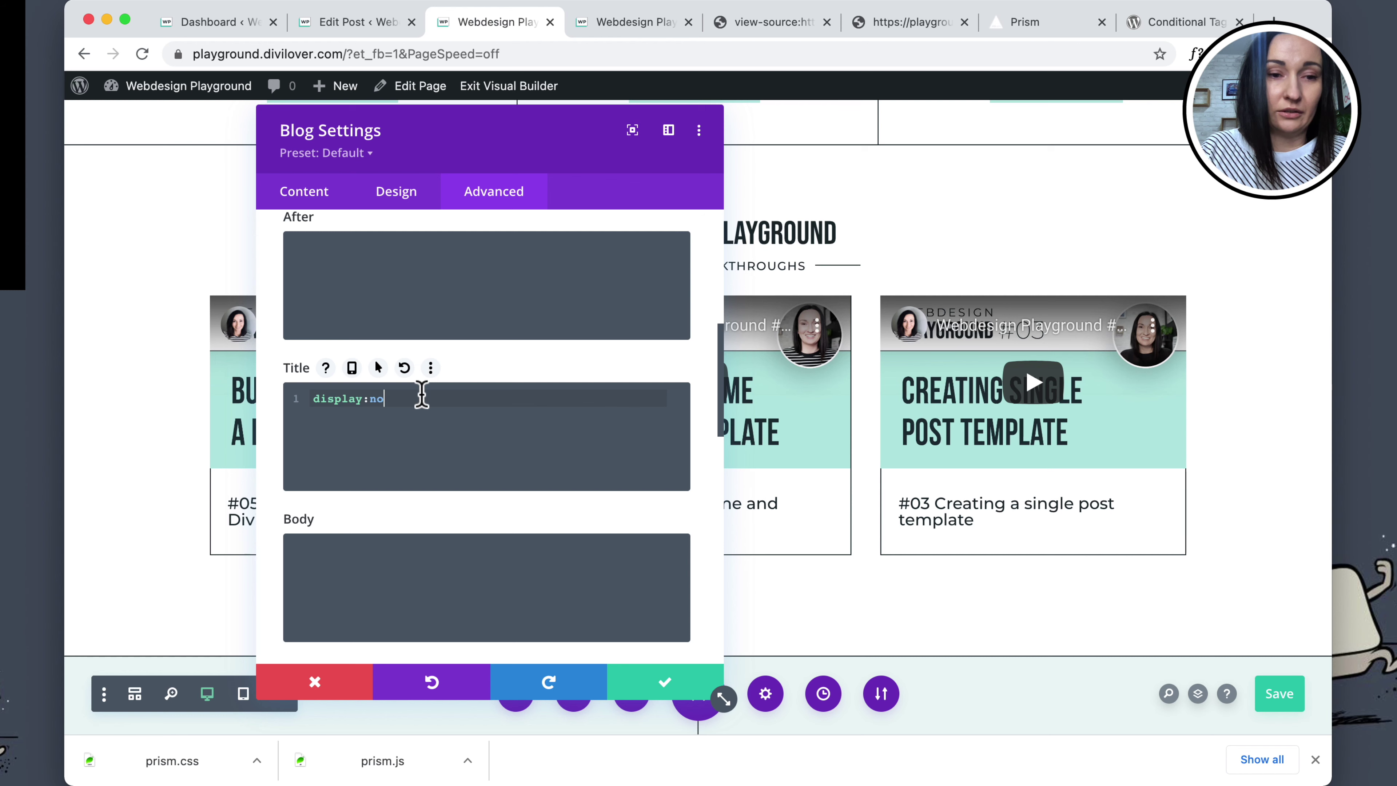
text(ne;)
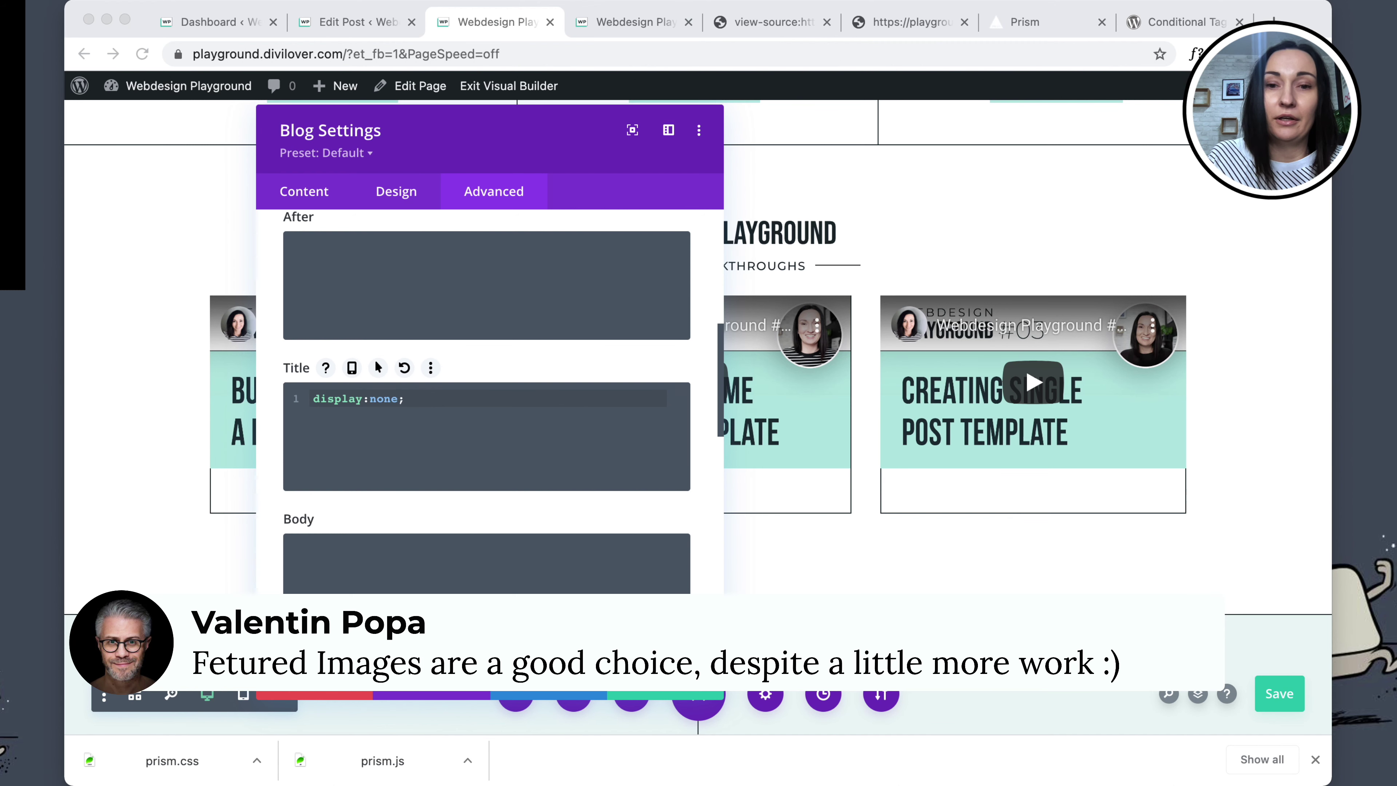
key(super+Tab)
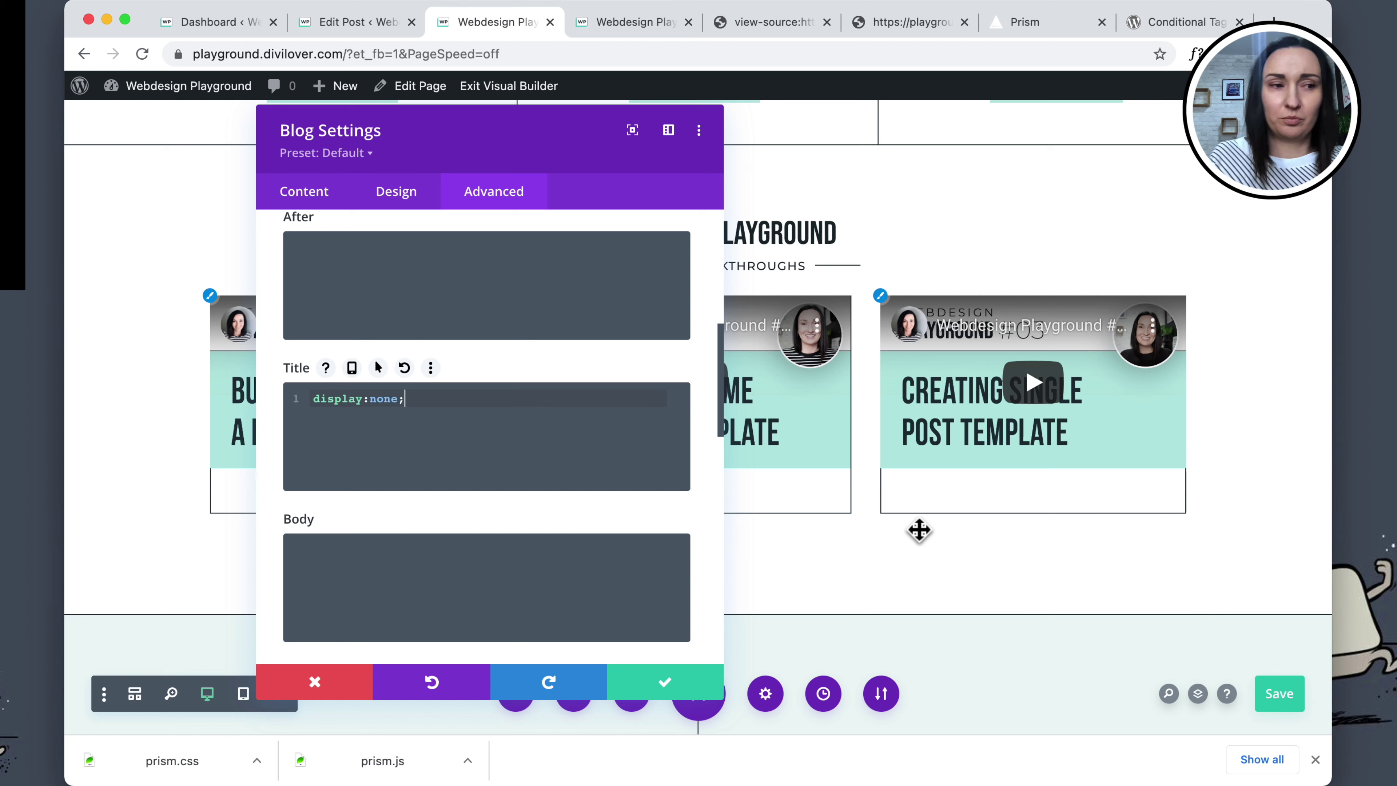
click(345, 31)
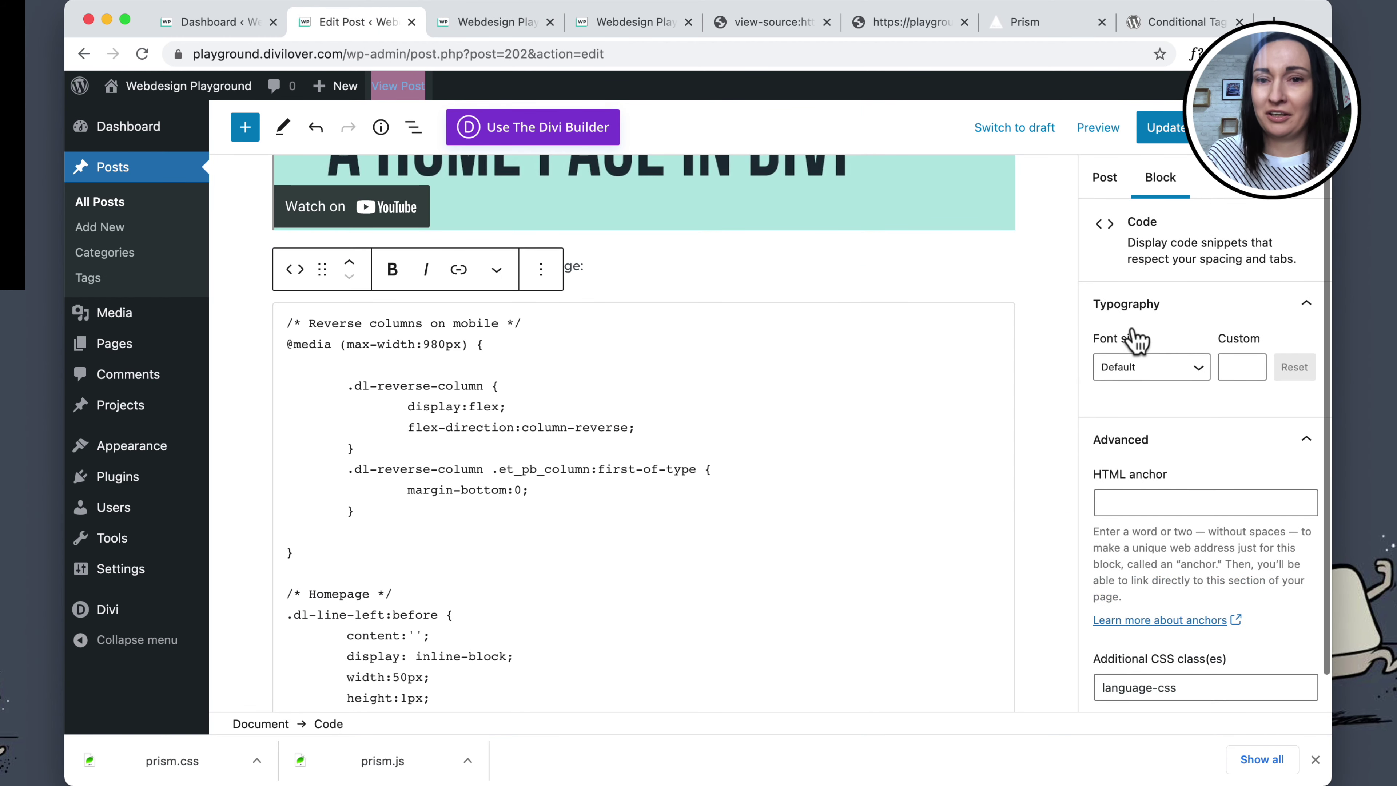
Show the video post's Post settings, then return to the live homepage to check the grid.
click(1102, 179)
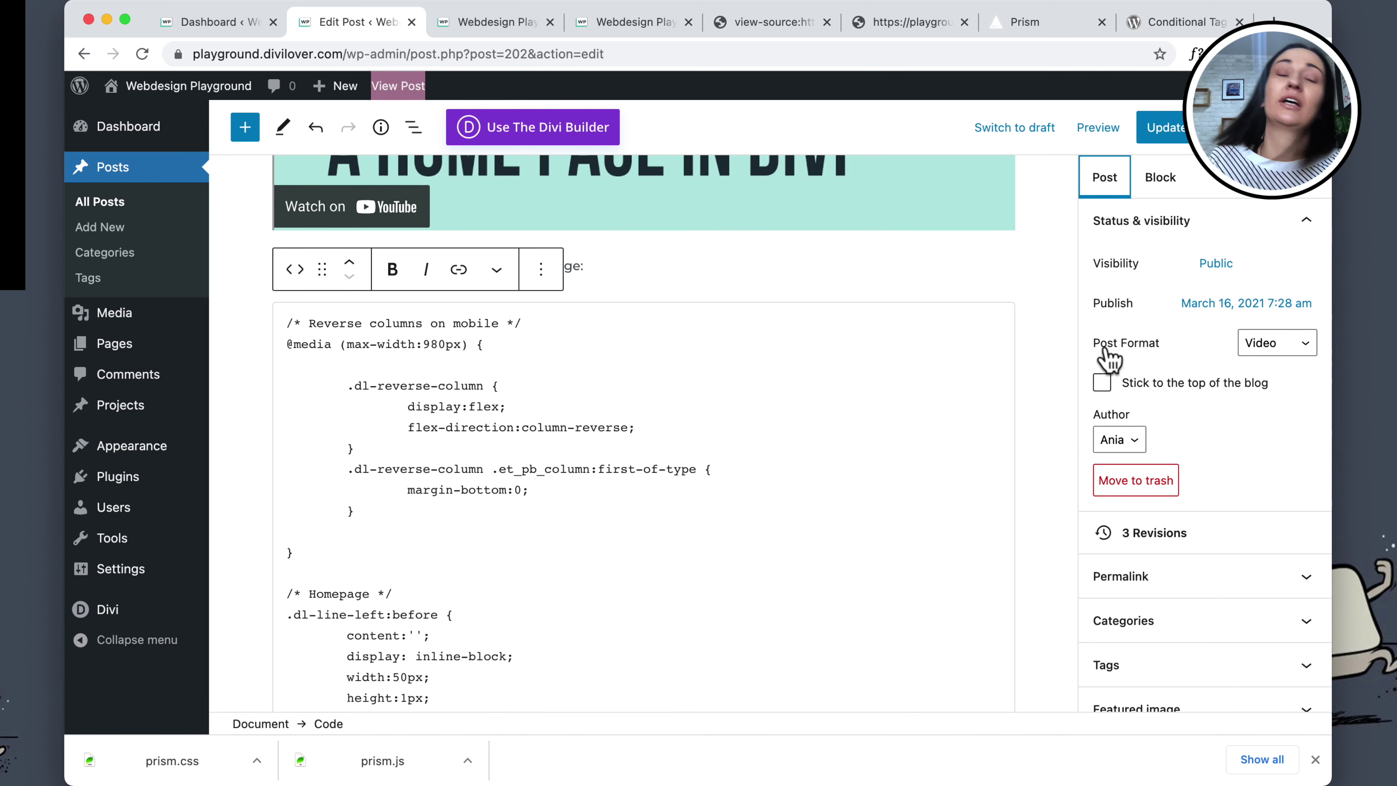
scroll(663, 230, up, 3)
scroll(663, 230, up, 1)
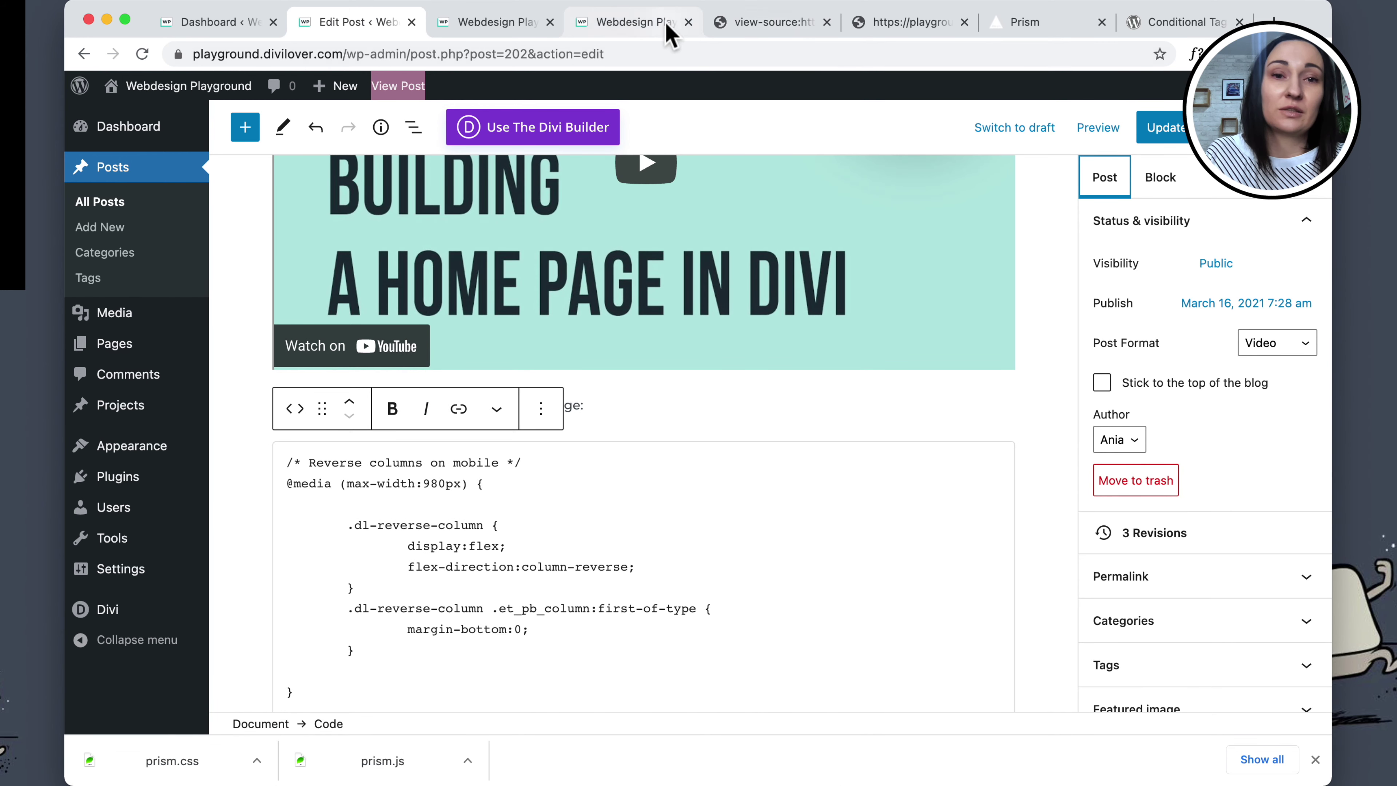
click(633, 27)
scroll(561, 455, down, 2)
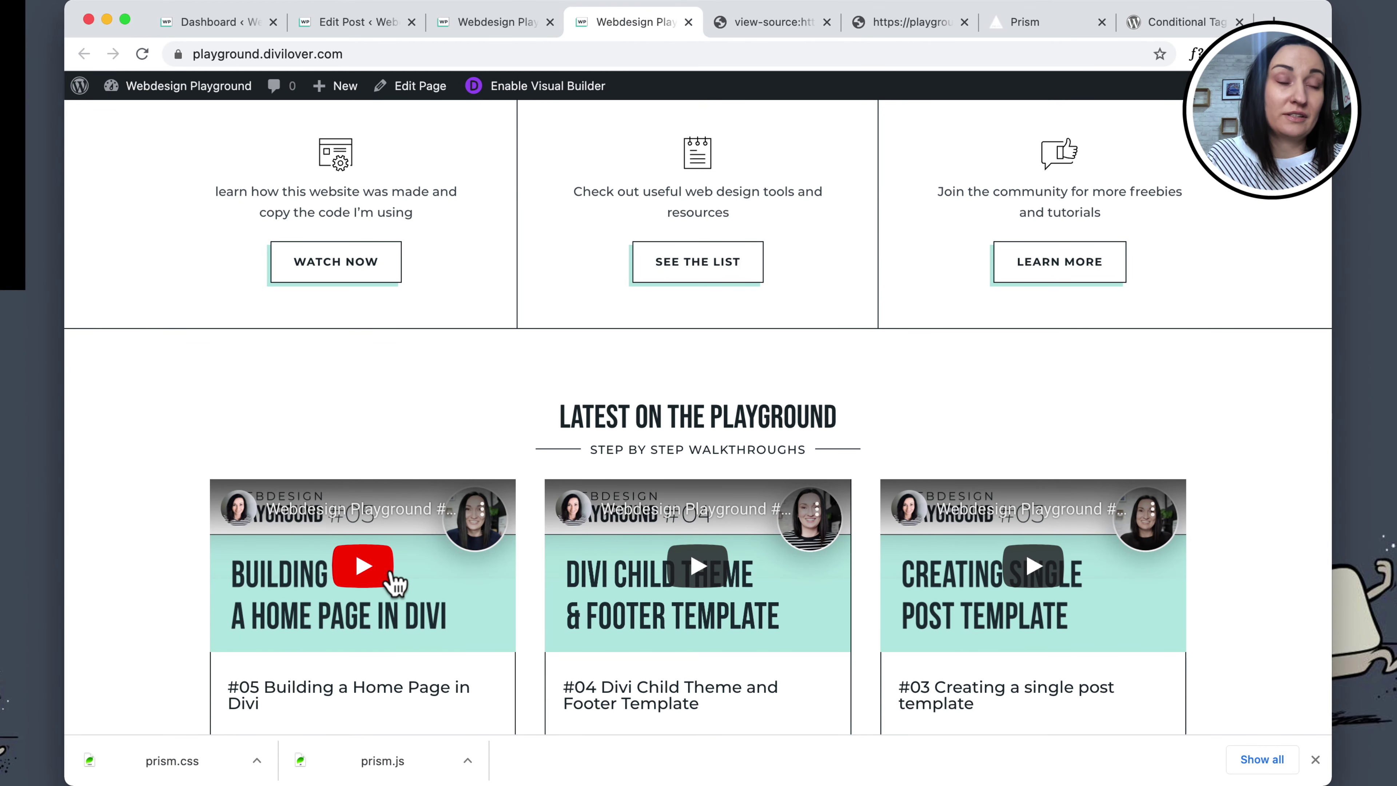
scroll(394, 581, down, 3)
scroll(394, 581, up, 2)
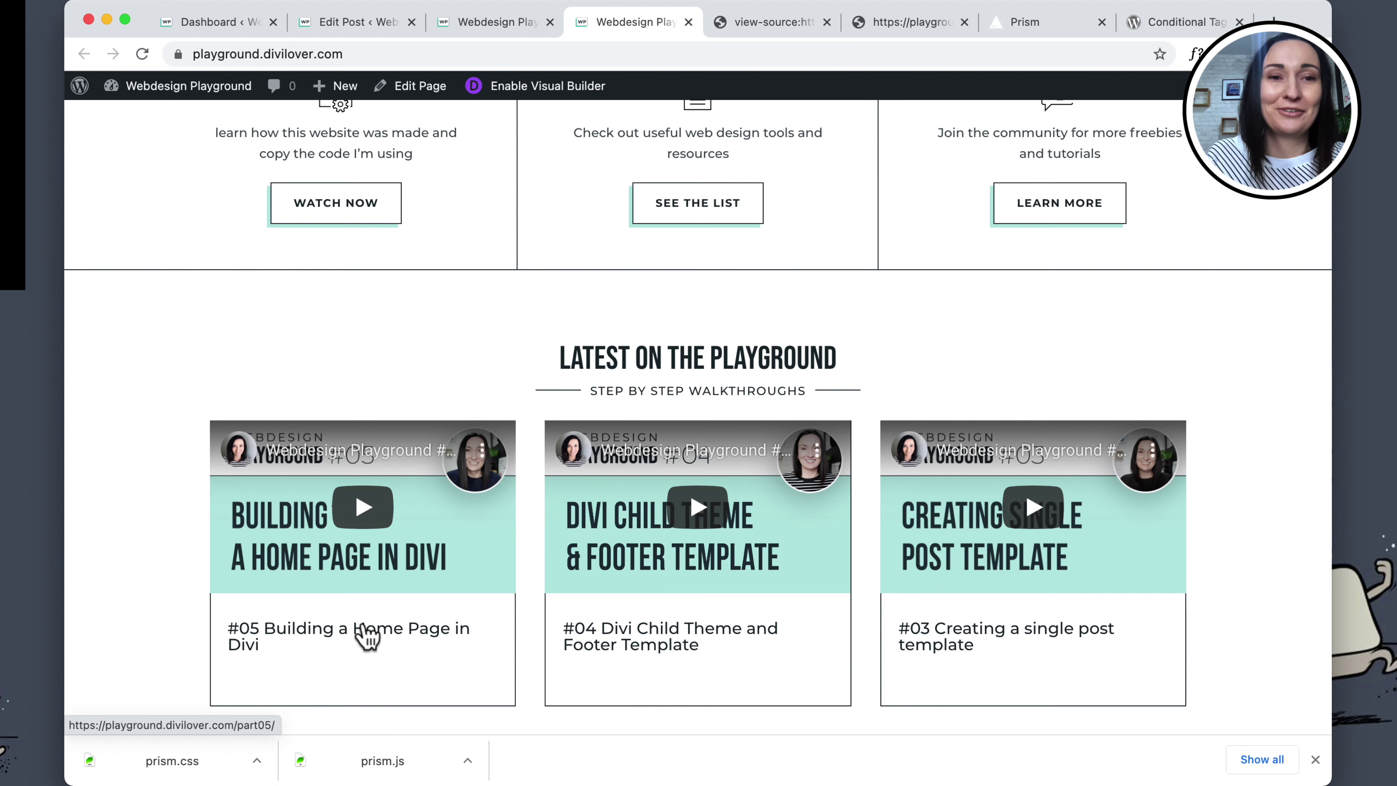
Delete the display:none; rule from the Blog module's Title custom CSS.
click(486, 25)
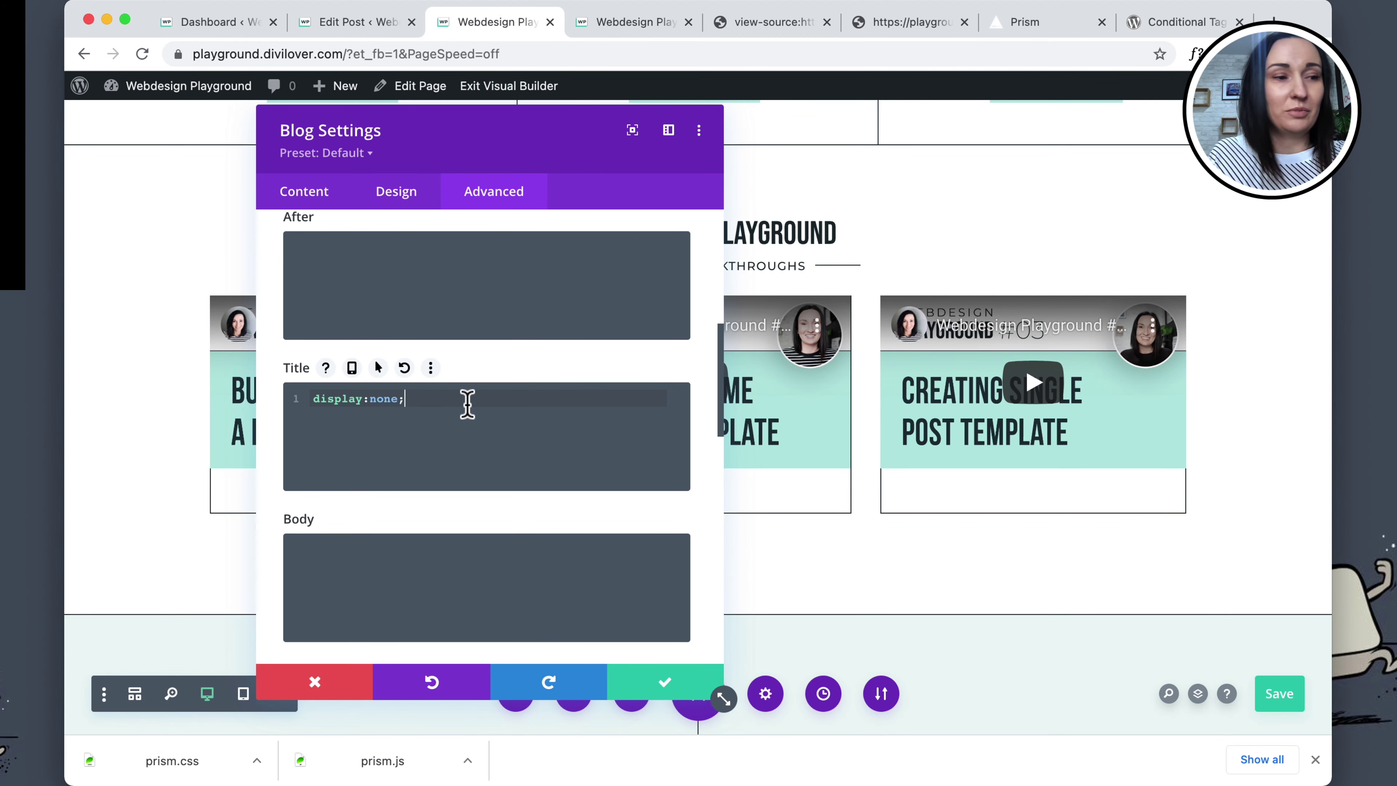
scroll(468, 399, up, 2)
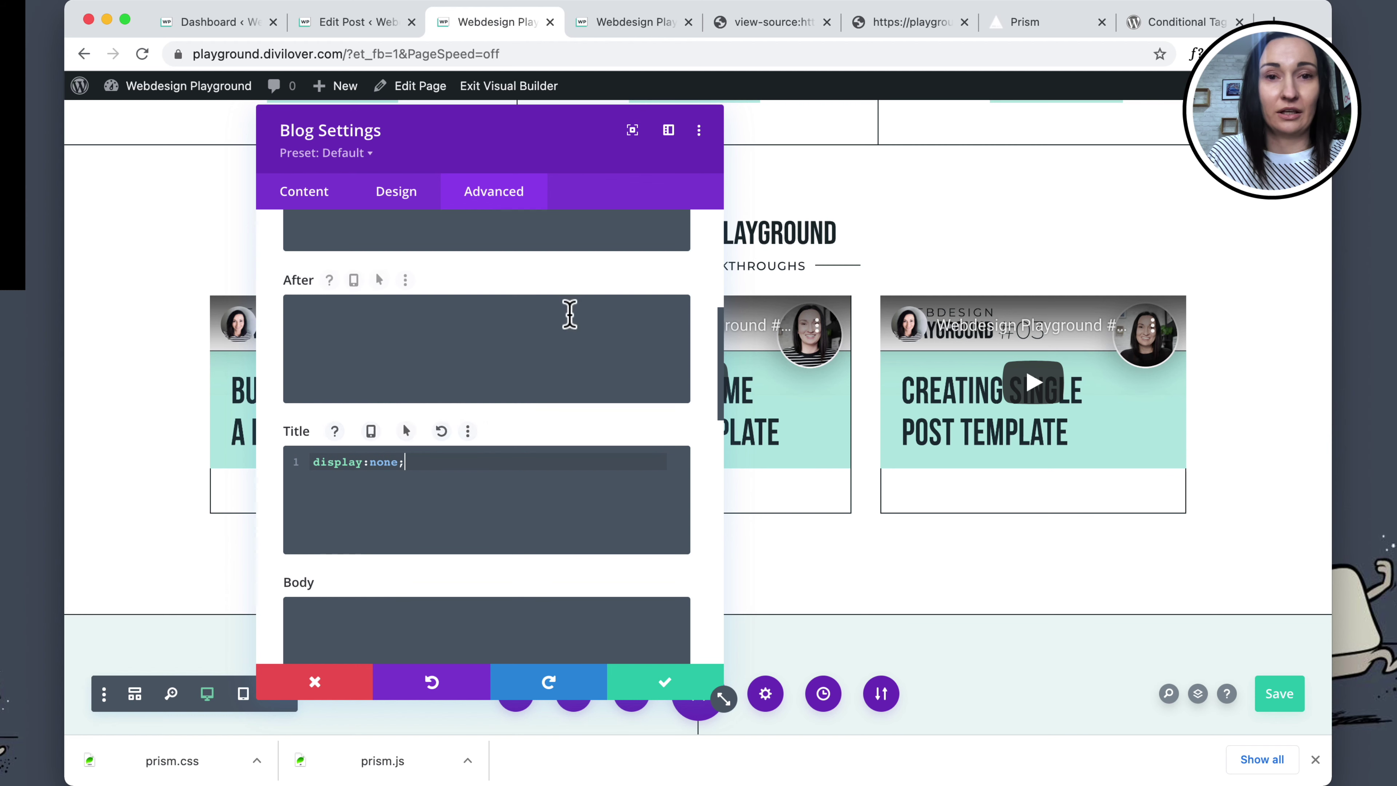
scroll(527, 486, up, 1)
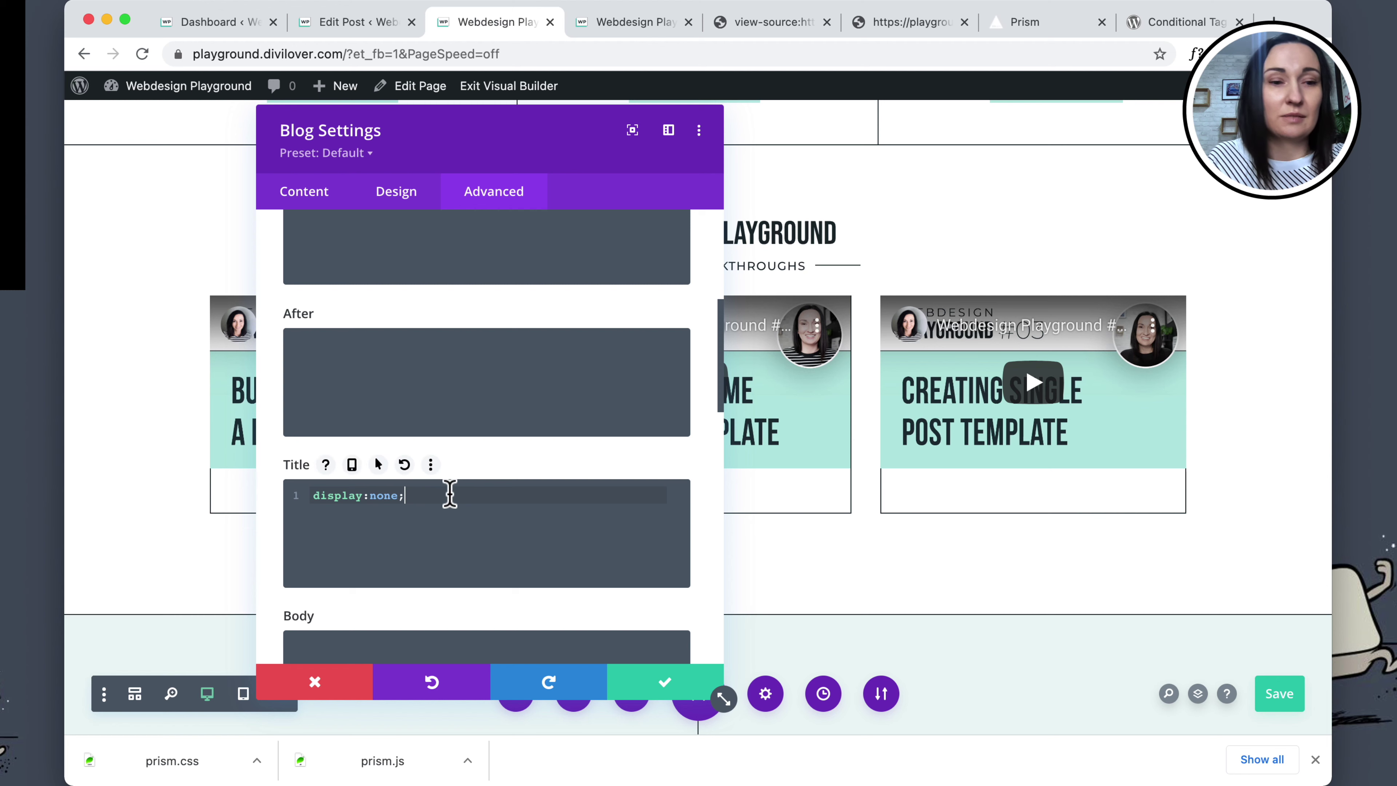
click(433, 496)
drag(431, 495, 292, 492)
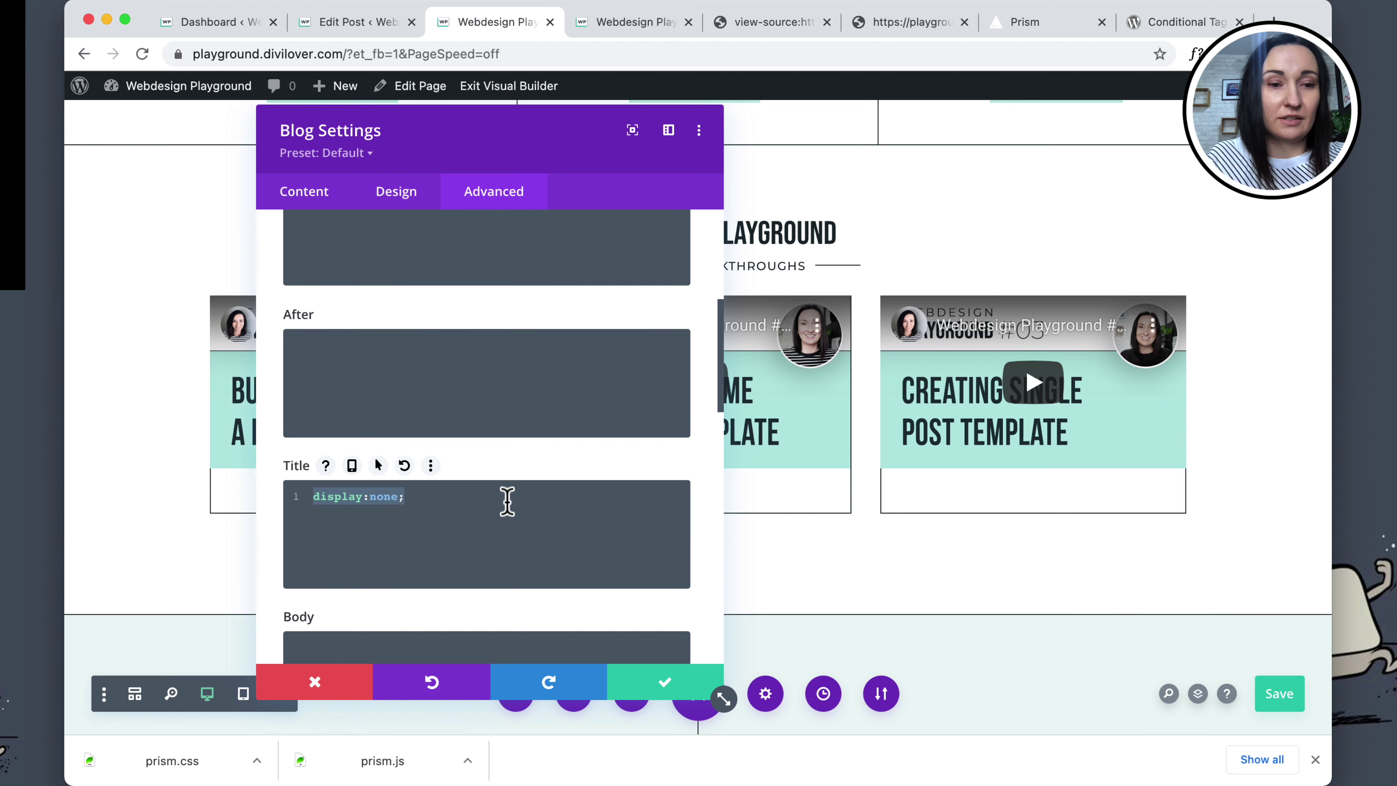
key(BackSpace)
Expand the Blog module's CSS ID & Classes settings.
scroll(507, 501, up, 3)
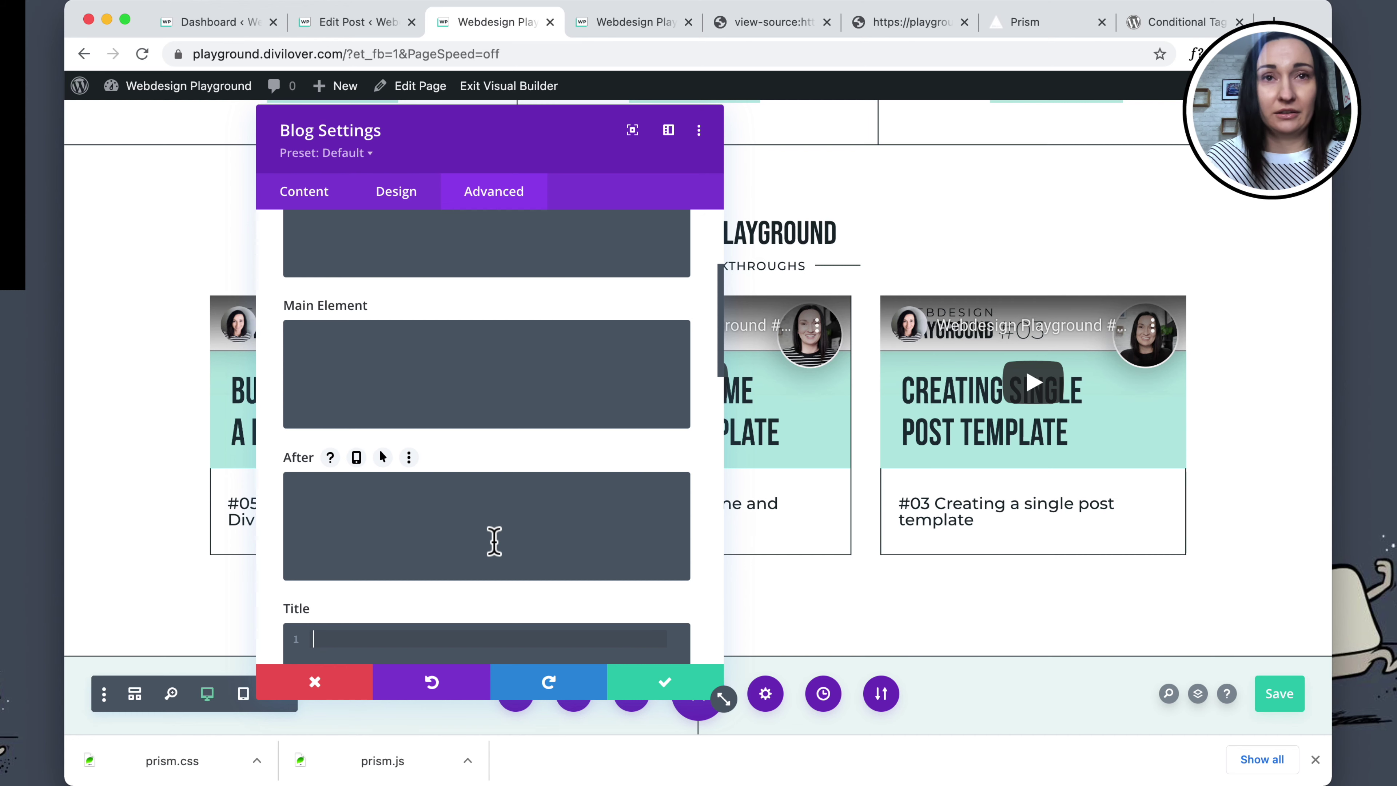
scroll(495, 536, up, 5)
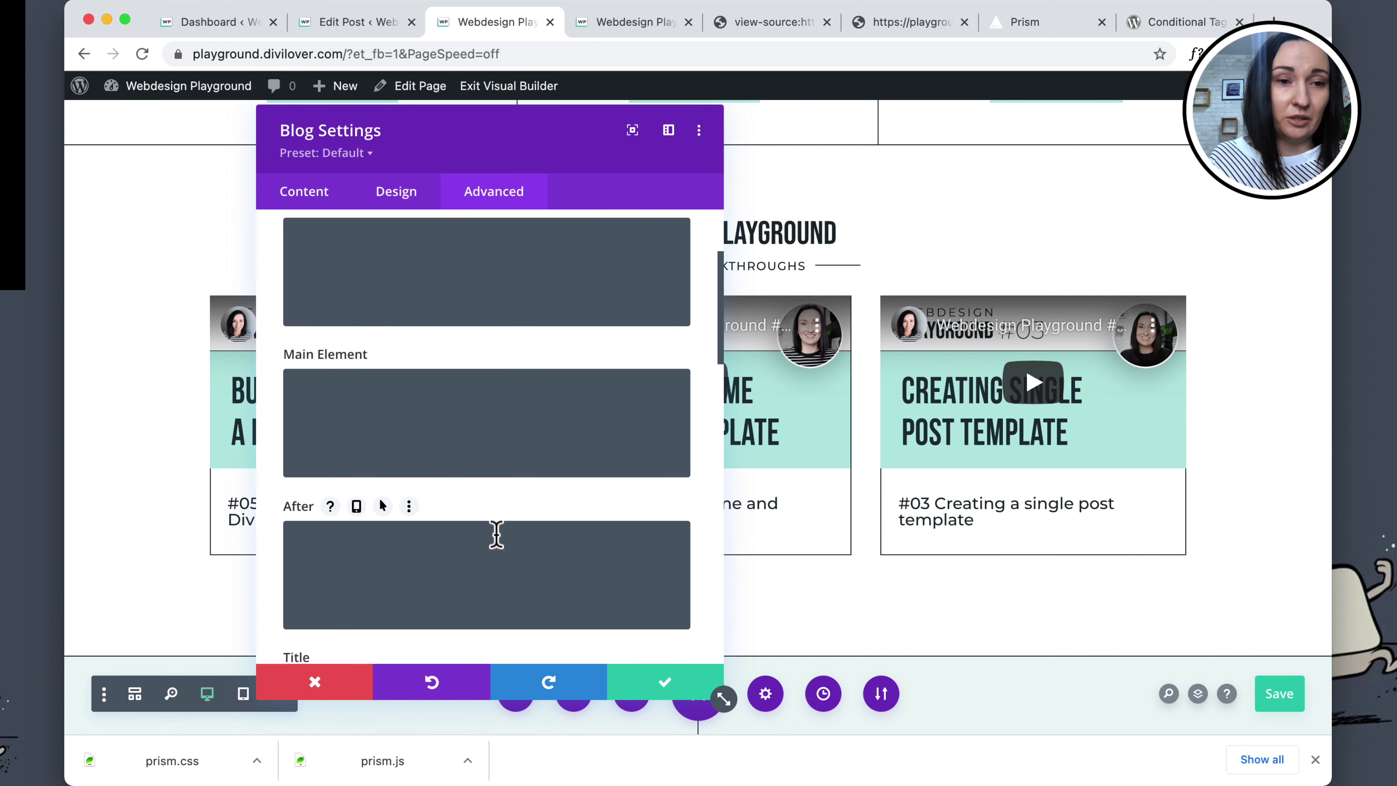
click(423, 293)
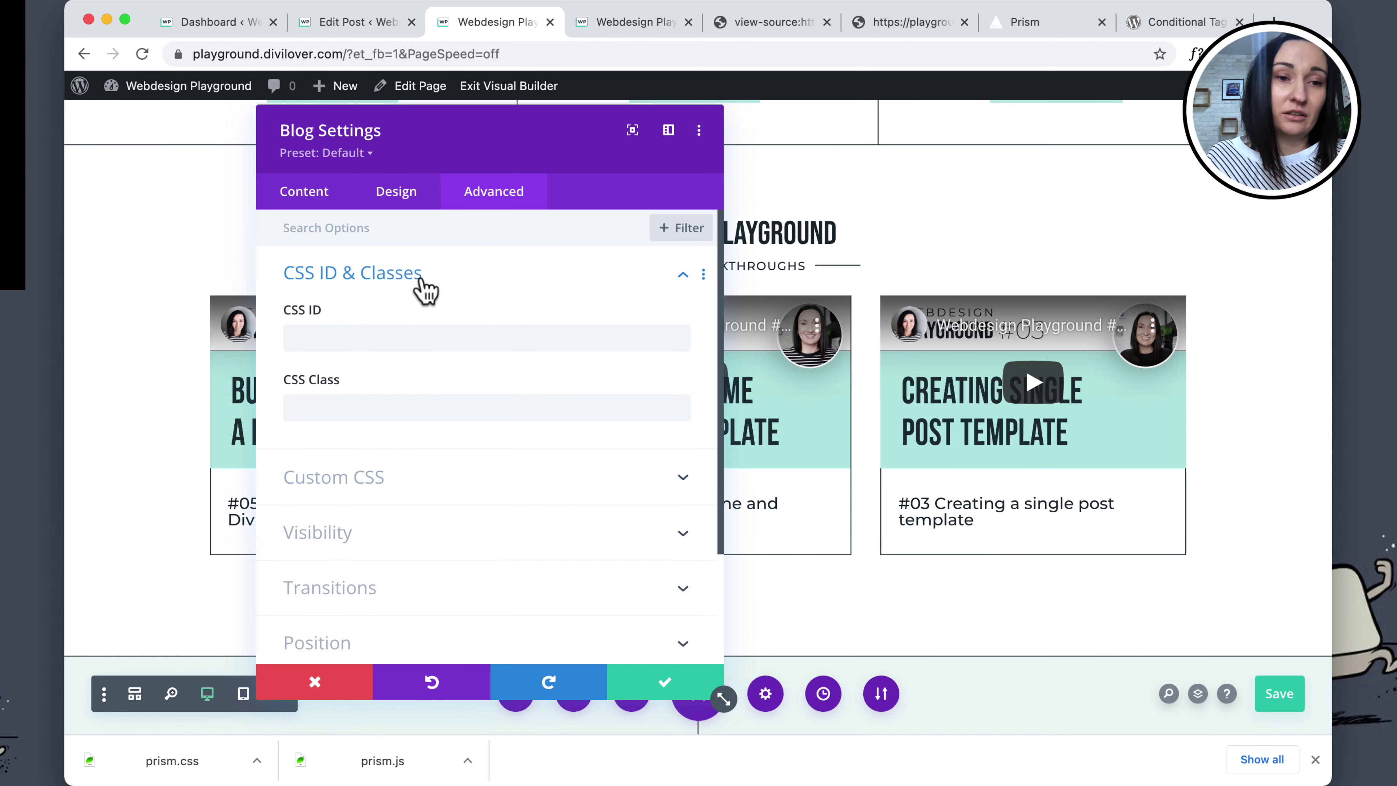
Set the Blog module's CSS class to dl-home-blog, save the page, and reload the live homepage.
click(352, 405)
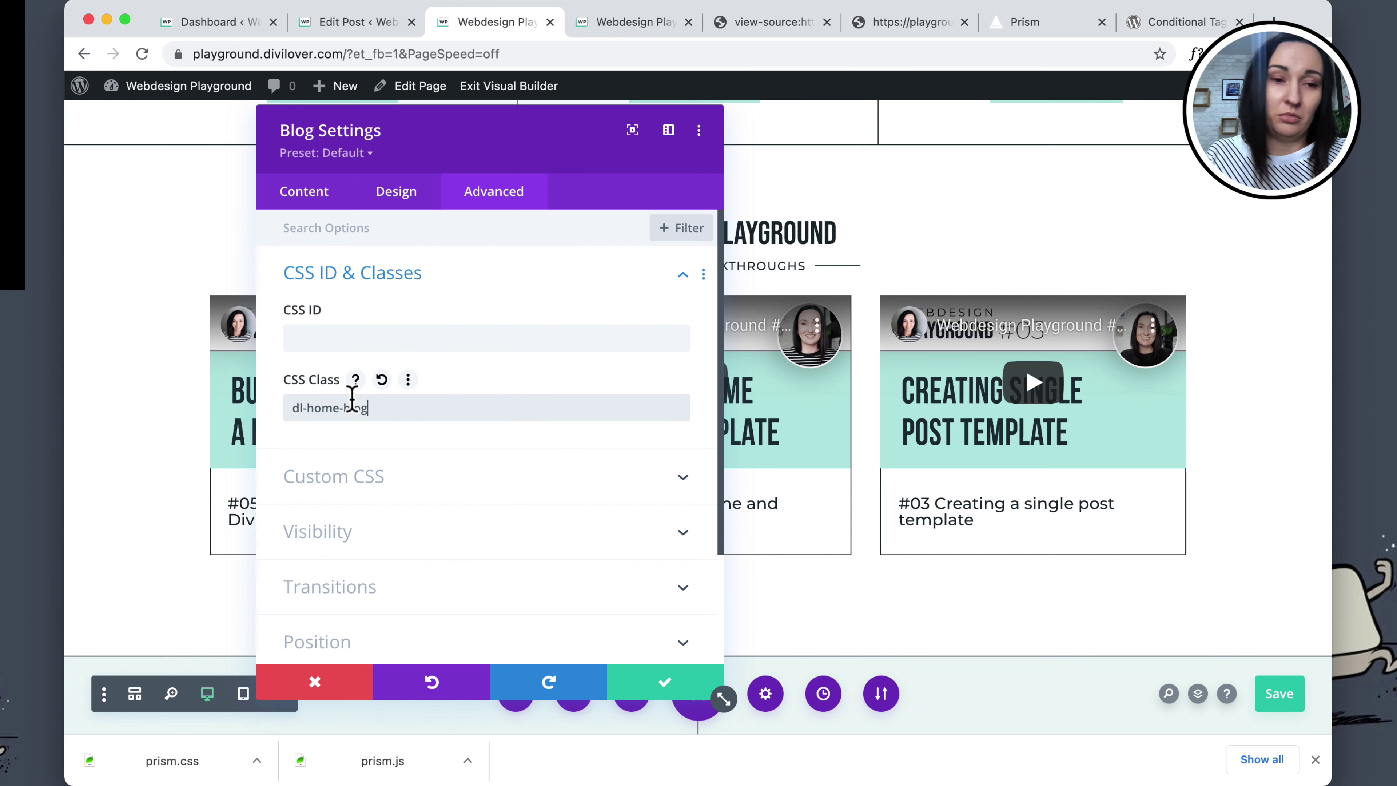
drag(367, 407, 277, 407)
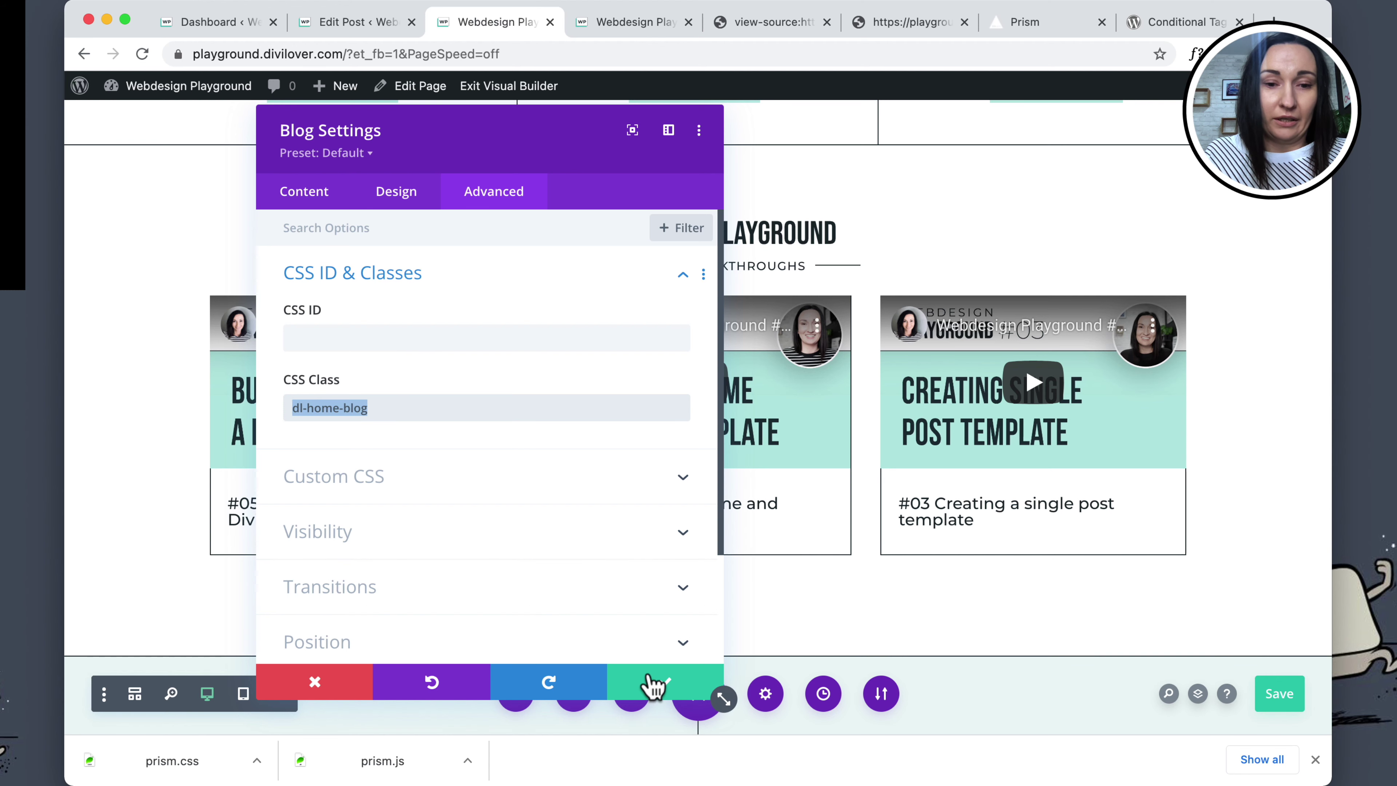
click(652, 689)
click(1296, 703)
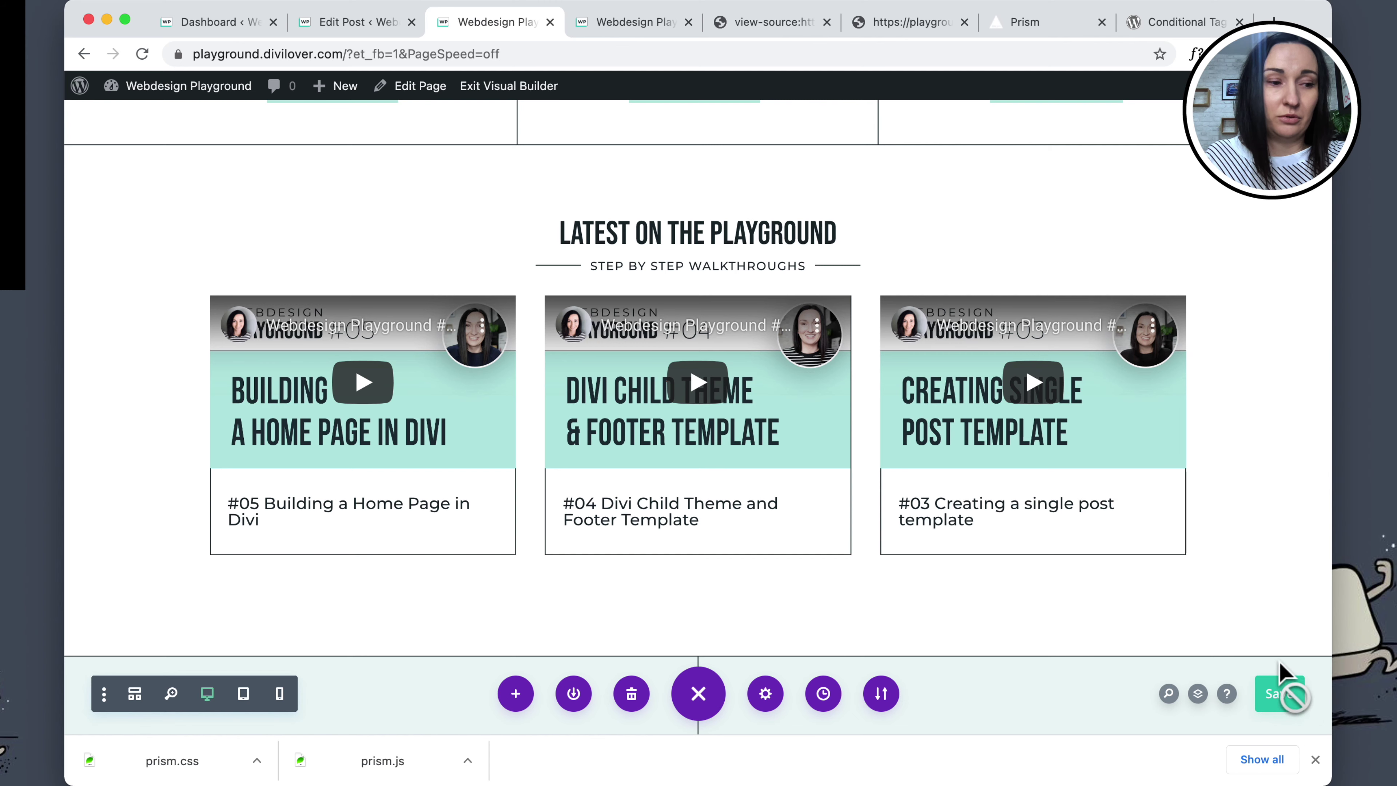
click(1278, 706)
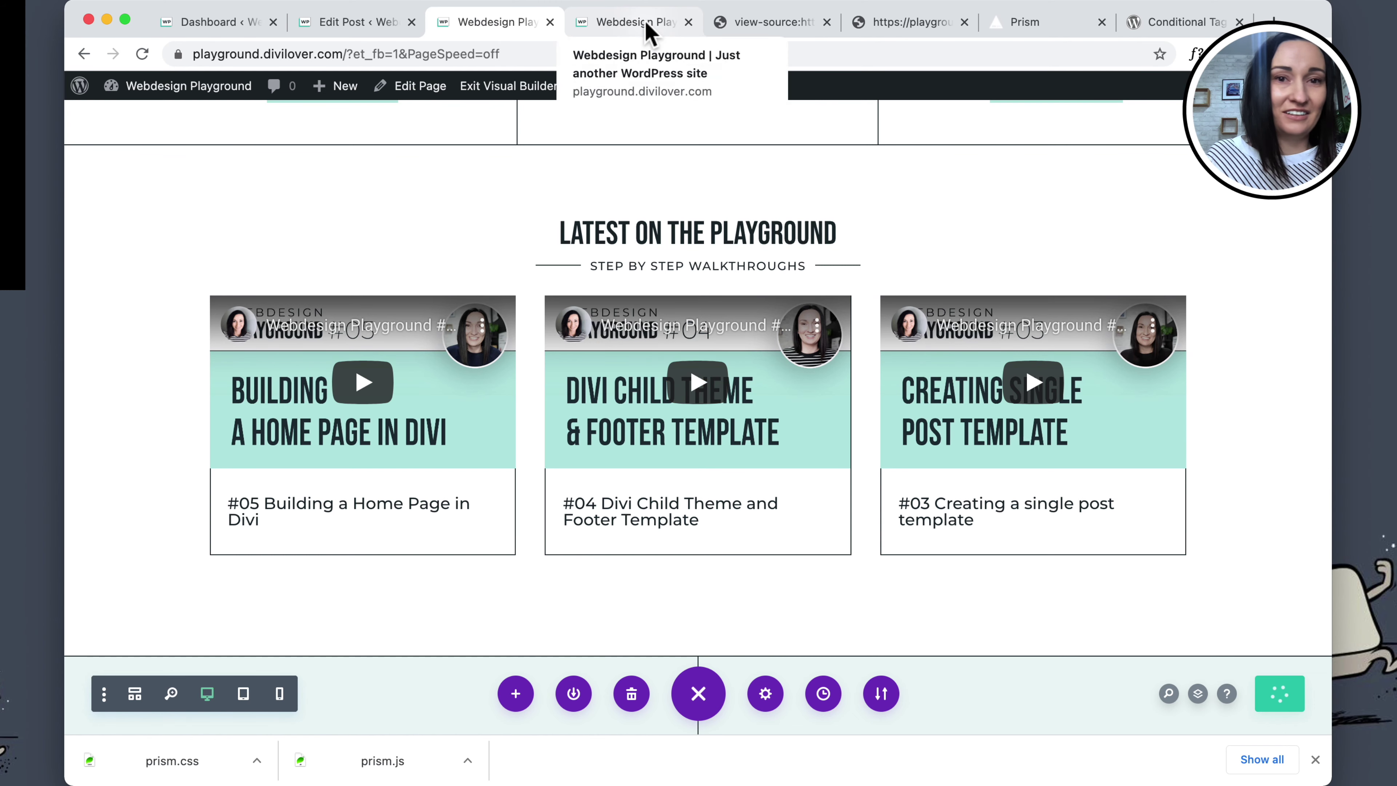
click(633, 22)
click(142, 54)
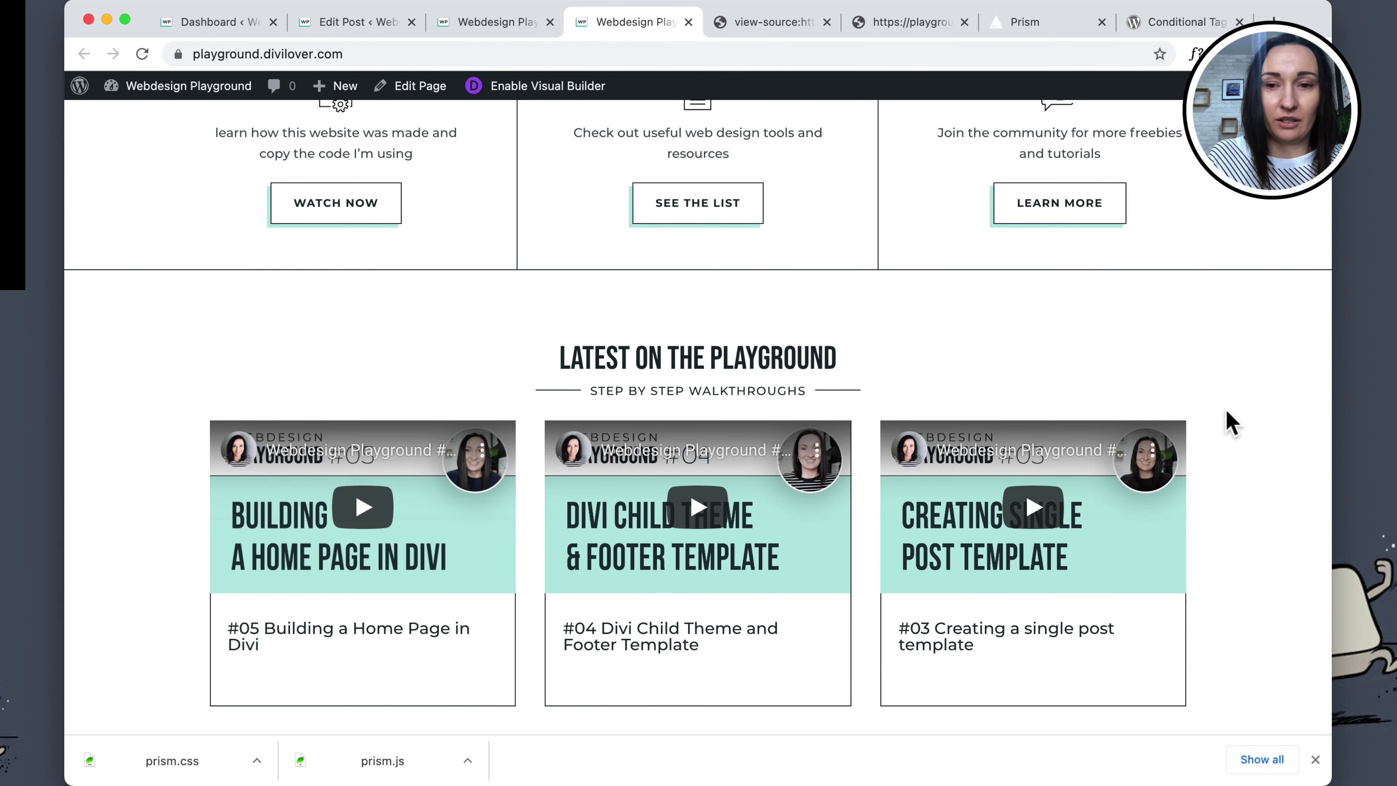
Open Chrome DevTools on the homepage and inspect the first blog post.
right_click(1228, 413)
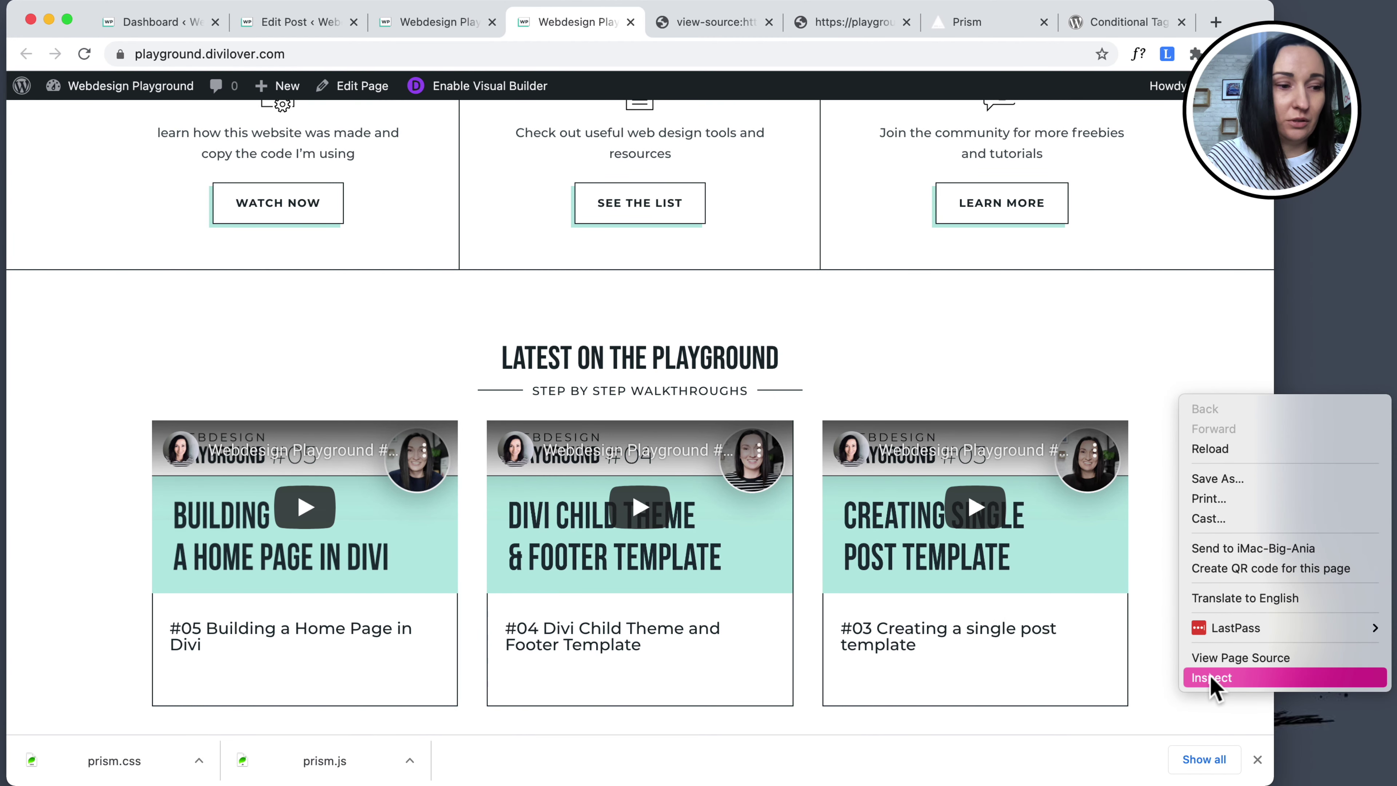
click(1212, 678)
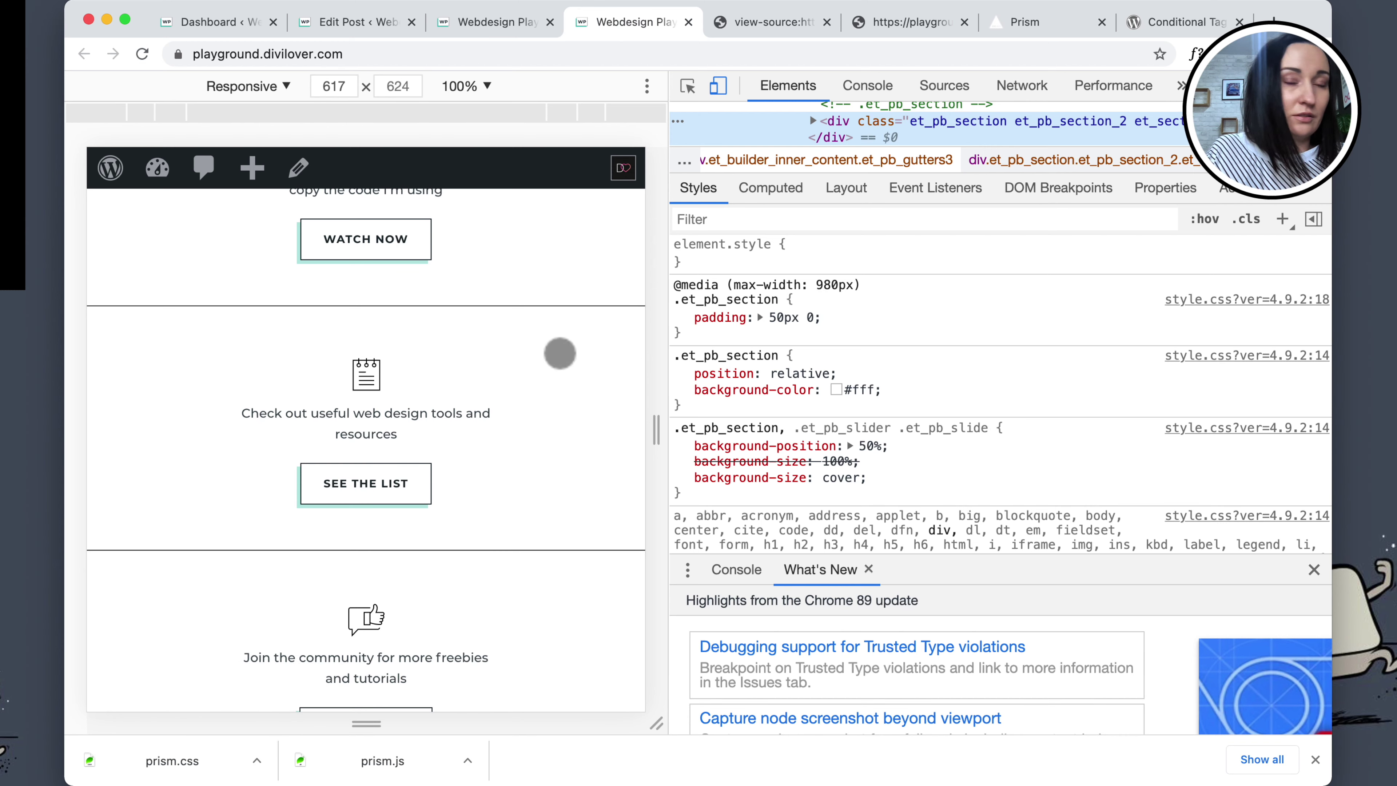
scroll(688, 266, down, 1)
scroll(563, 334, down, 10)
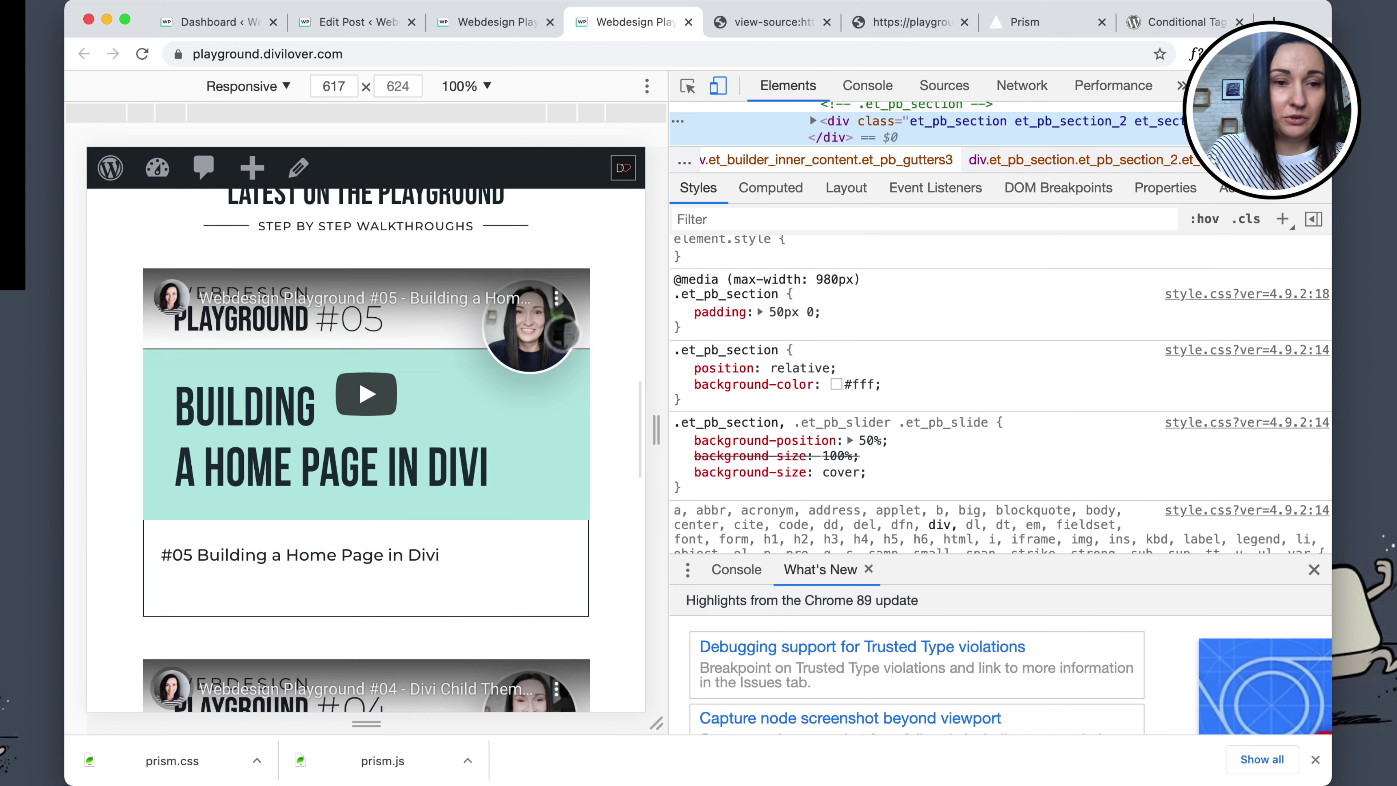
click(812, 120)
click(688, 86)
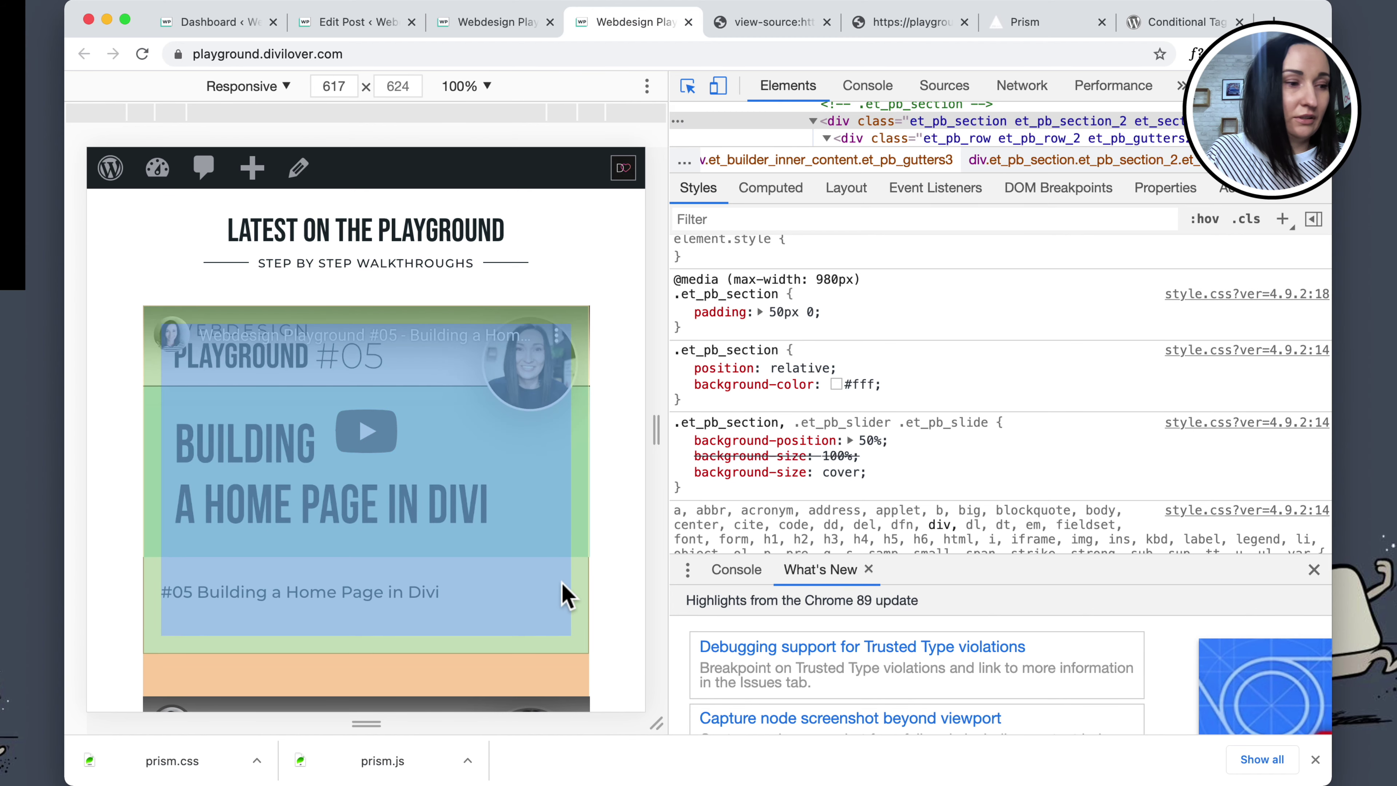
click(566, 593)
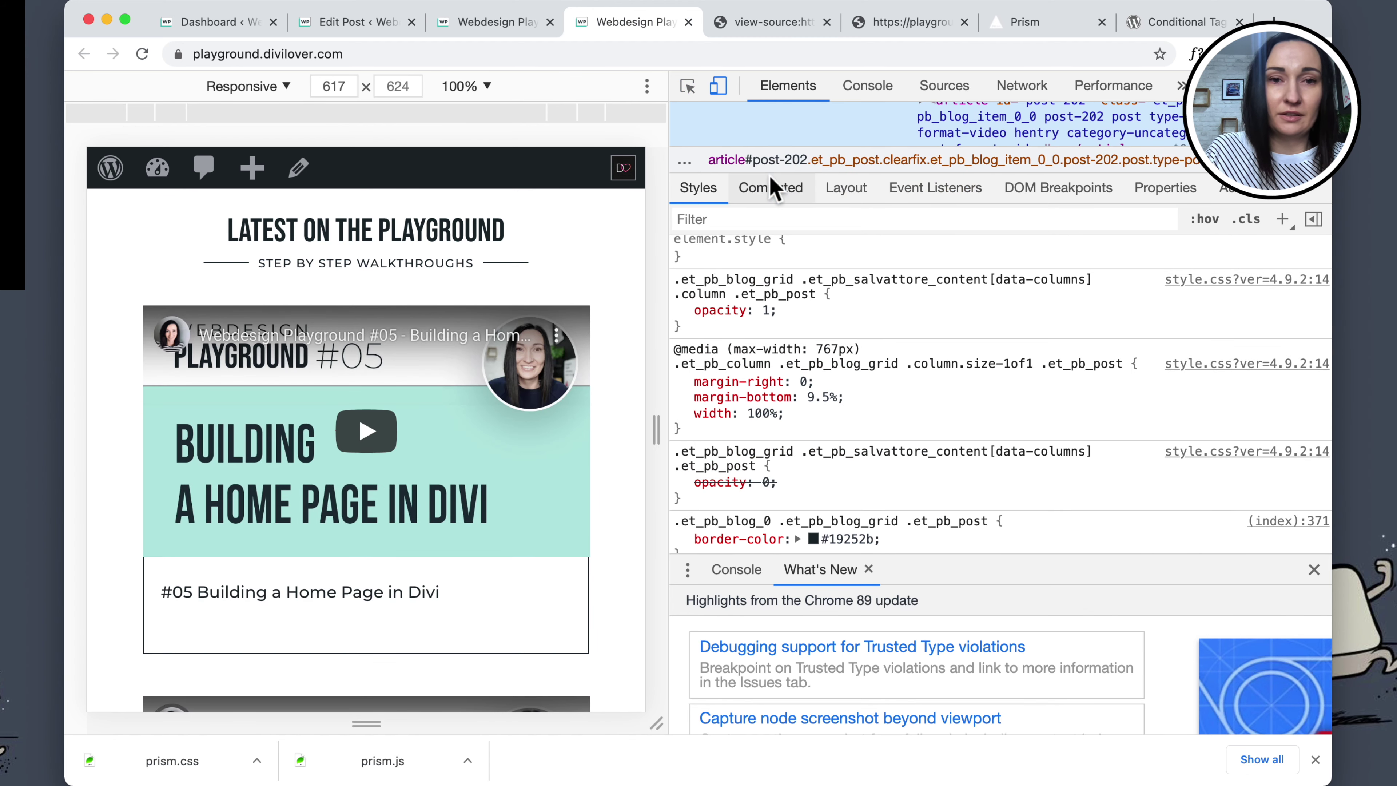
Select the first post's h2.entry-title heading in a narrow ~710 px responsive view.
click(688, 86)
click(428, 598)
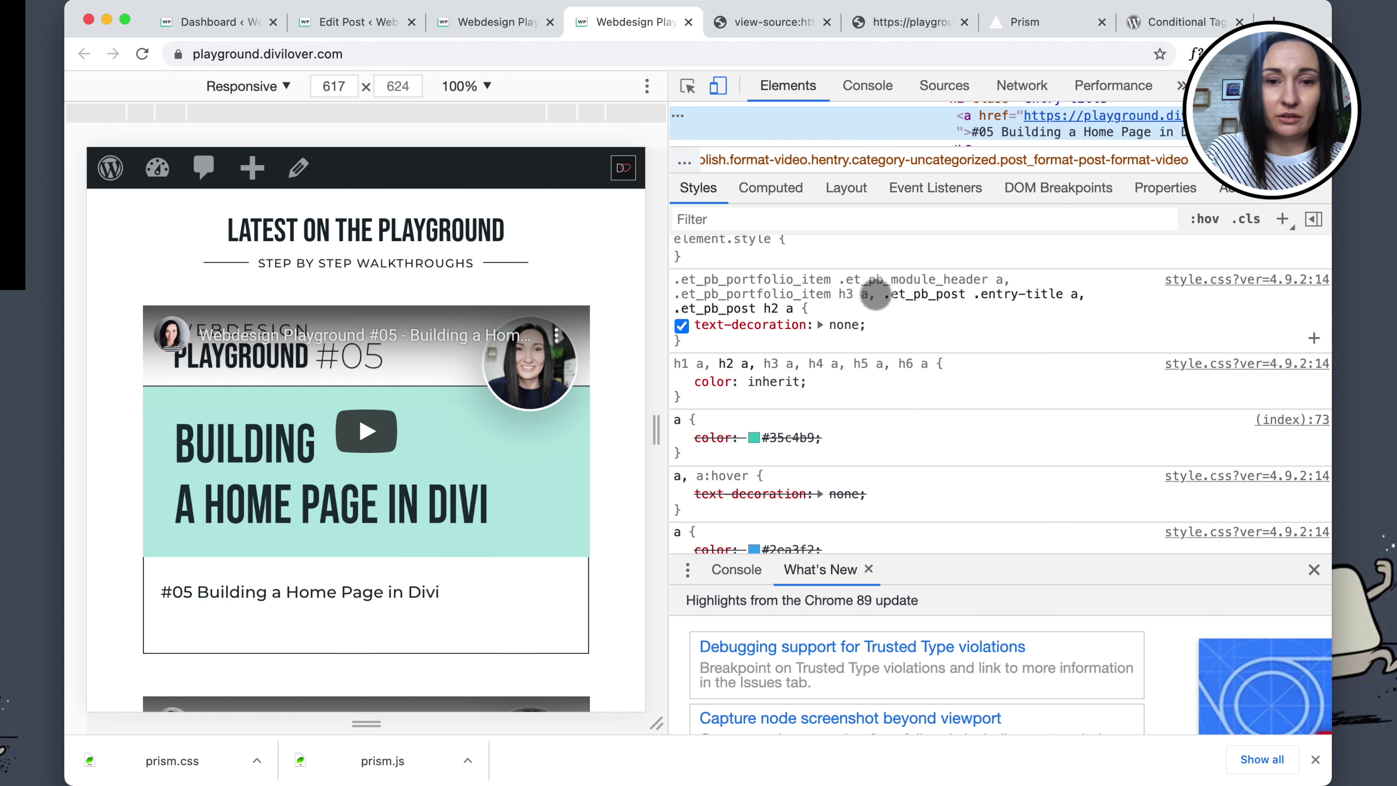
click(1315, 570)
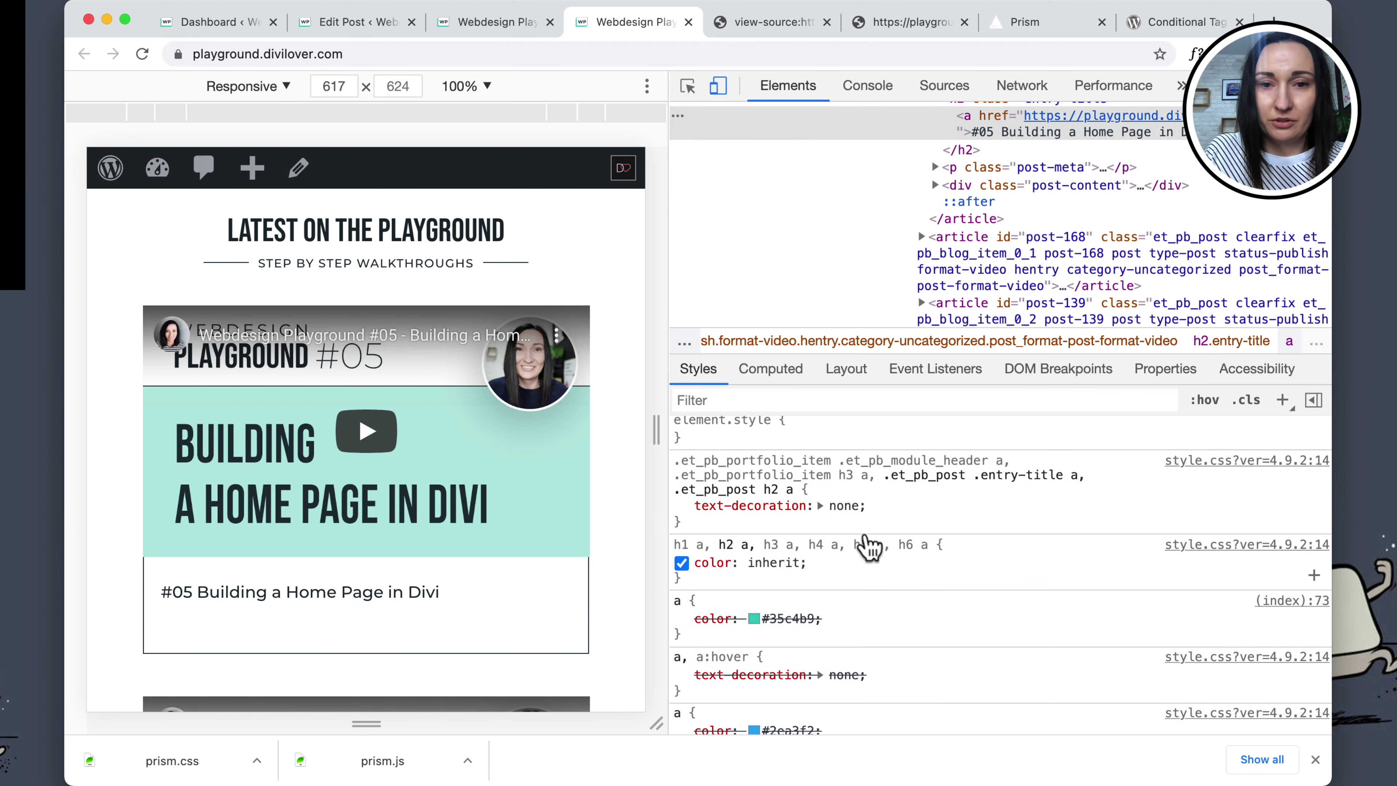
drag(669, 400, 754, 398)
scroll(935, 237, up, 3)
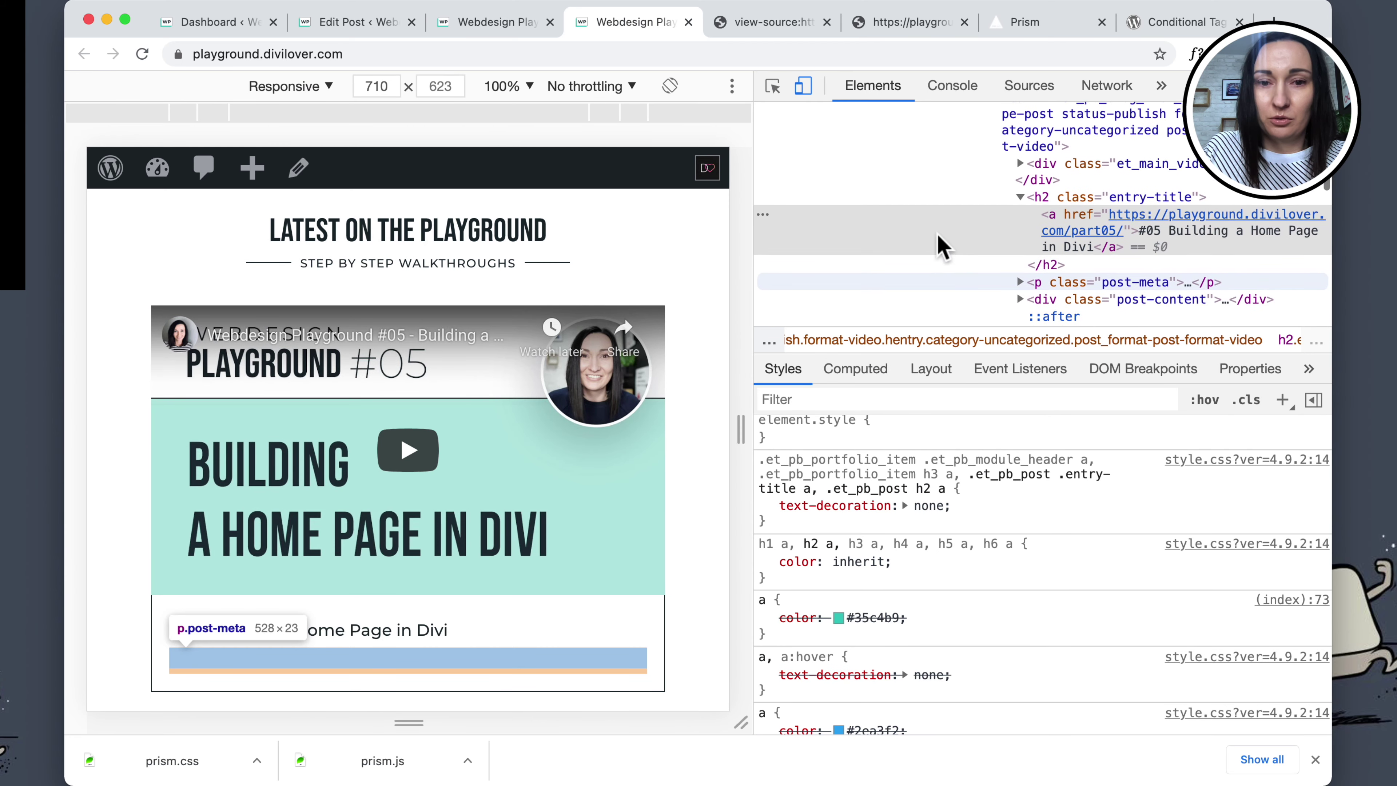
drag(923, 355, 926, 396)
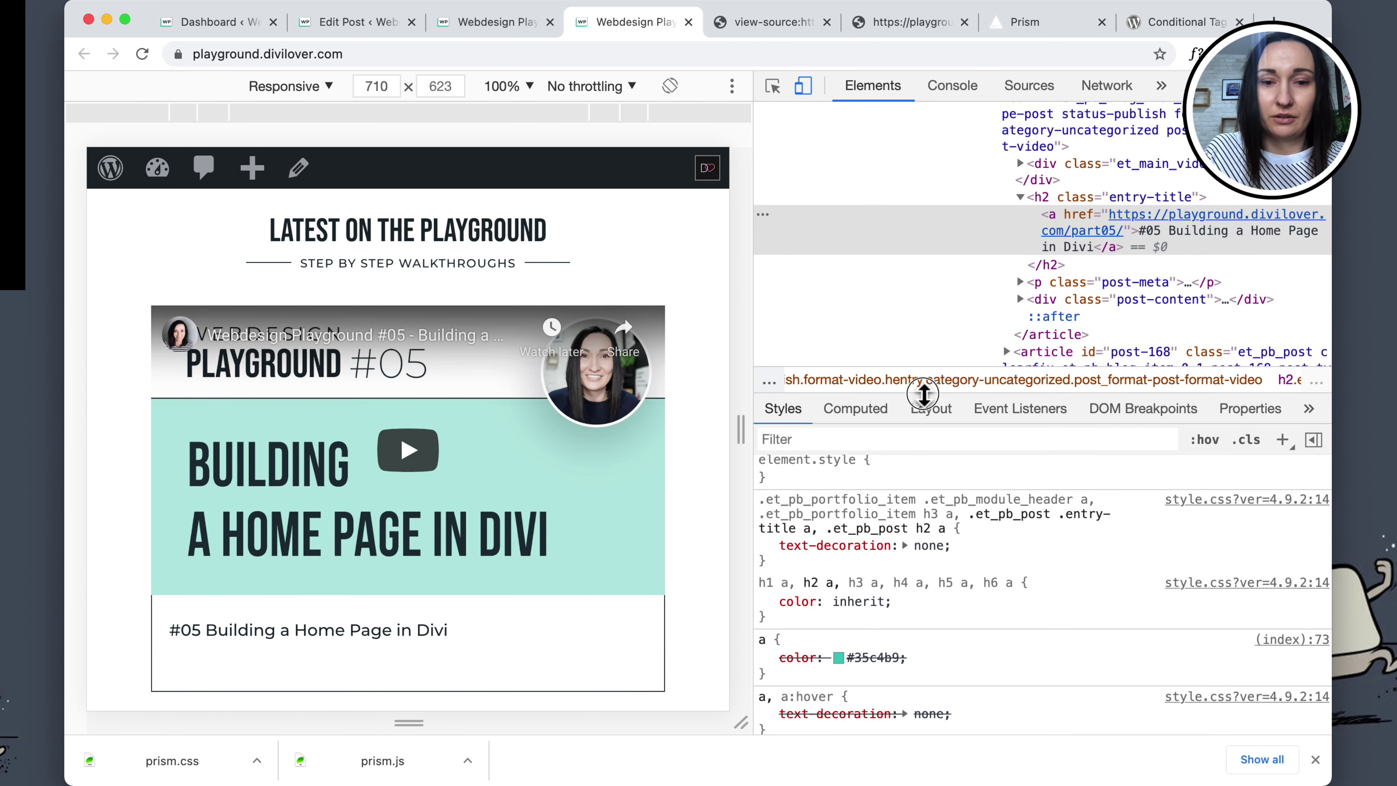
click(1043, 209)
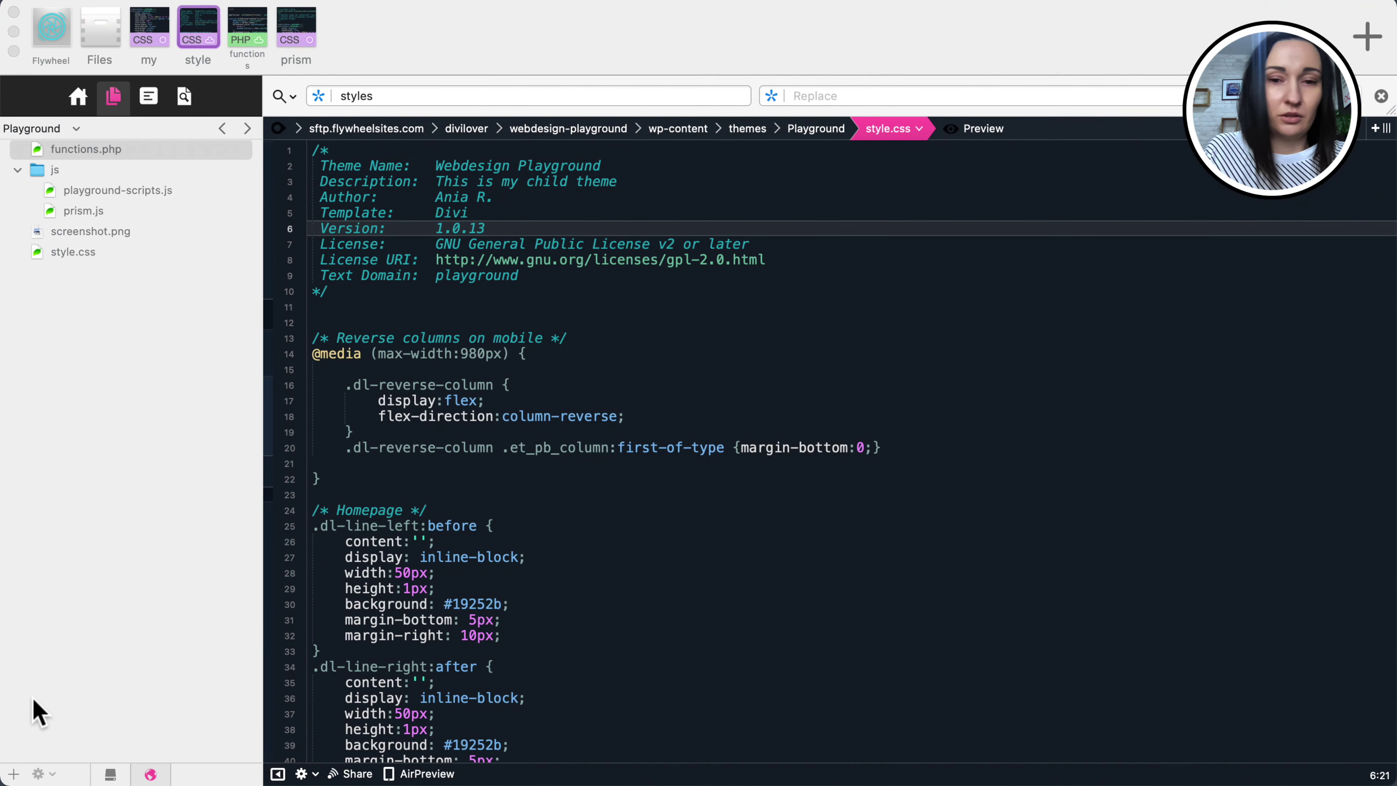
Add a /* Blog Module */ comment below the link hover rules in style.css.
click(1342, 416)
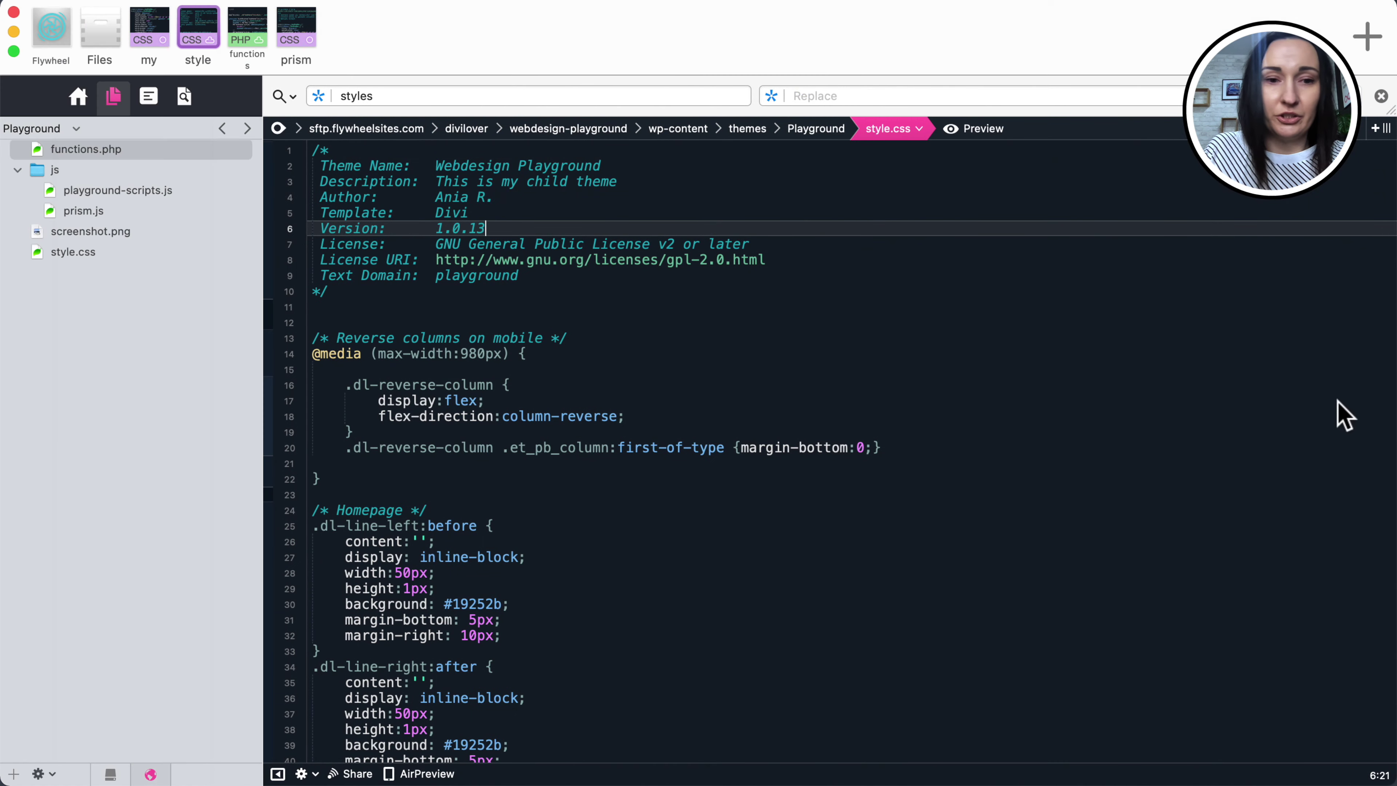
click(349, 324)
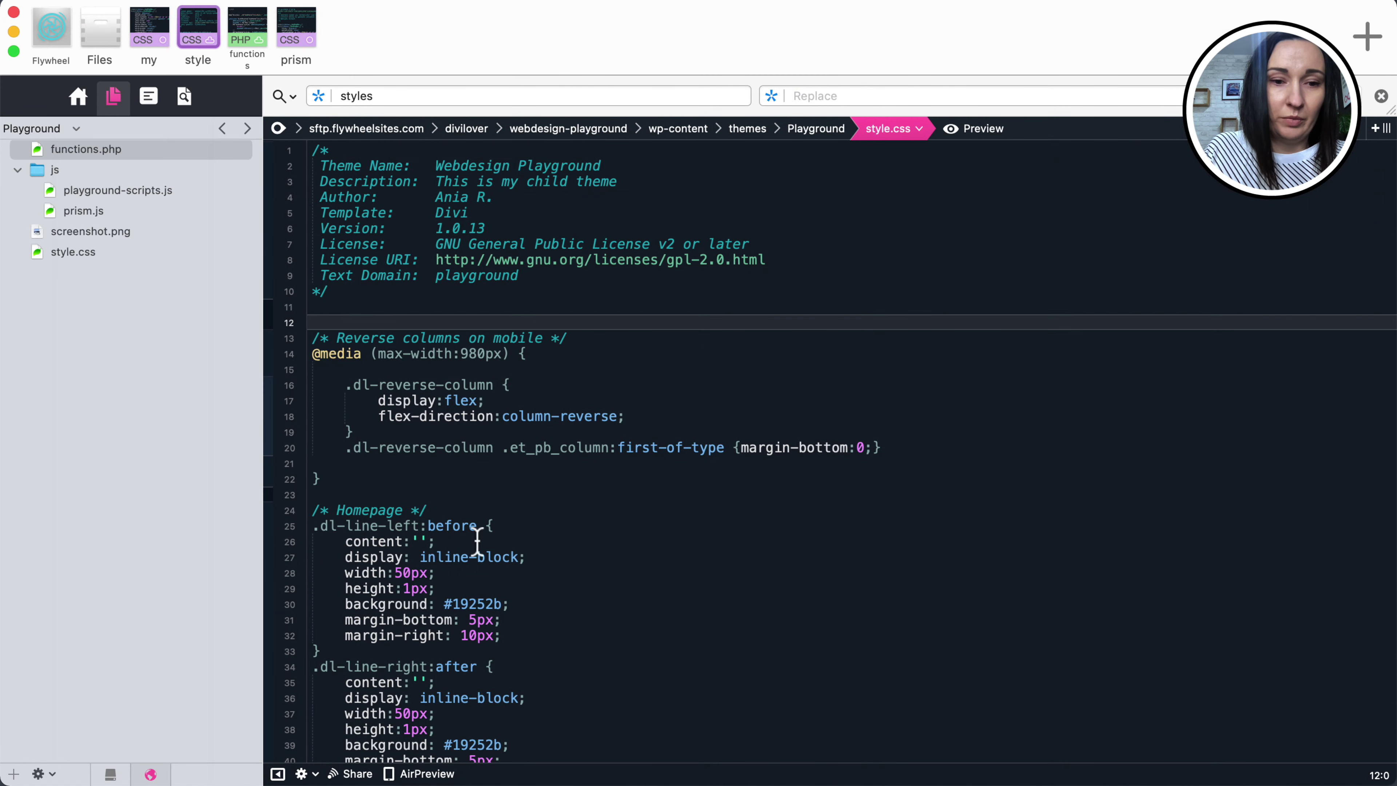
scroll(487, 556, down, 10)
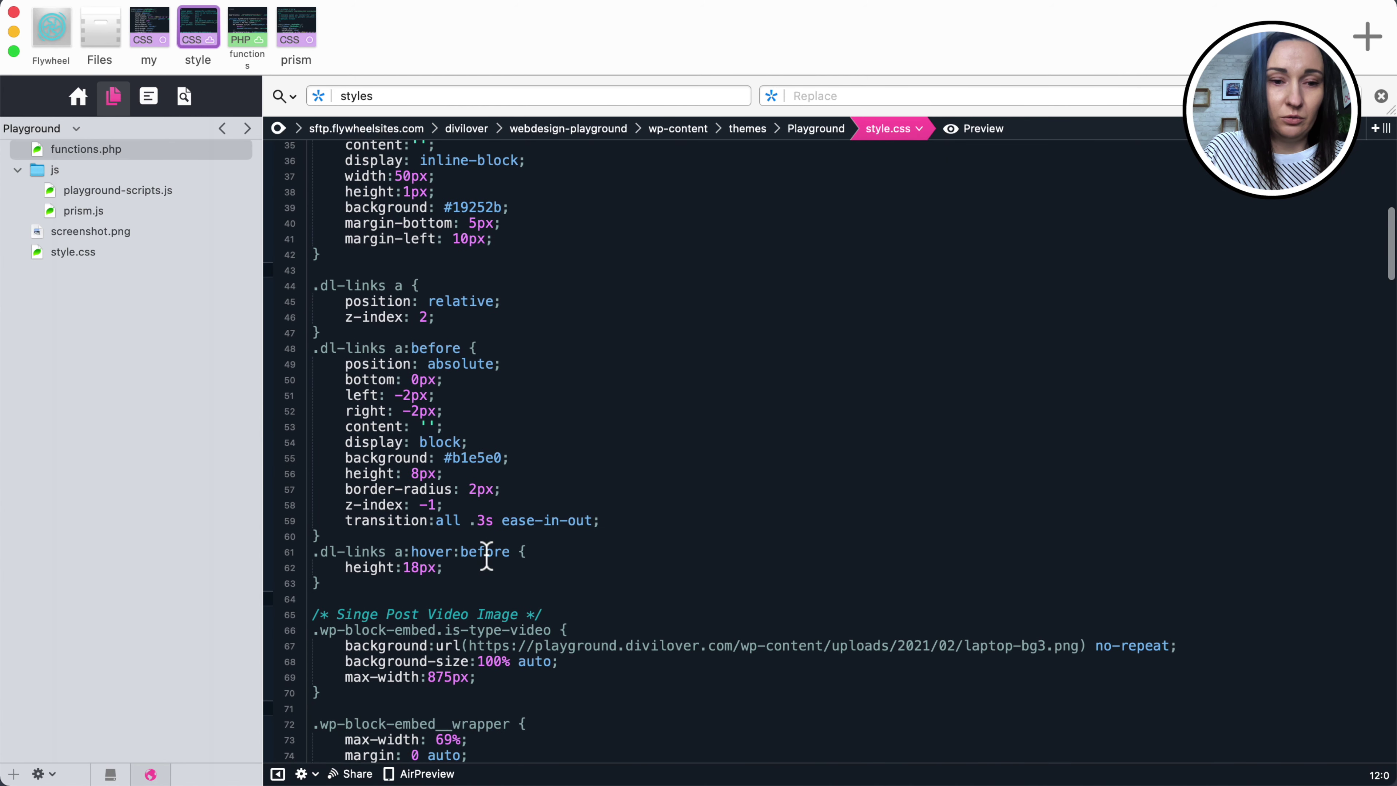
click(361, 595)
key(Return)
key(Return)
key(Up)
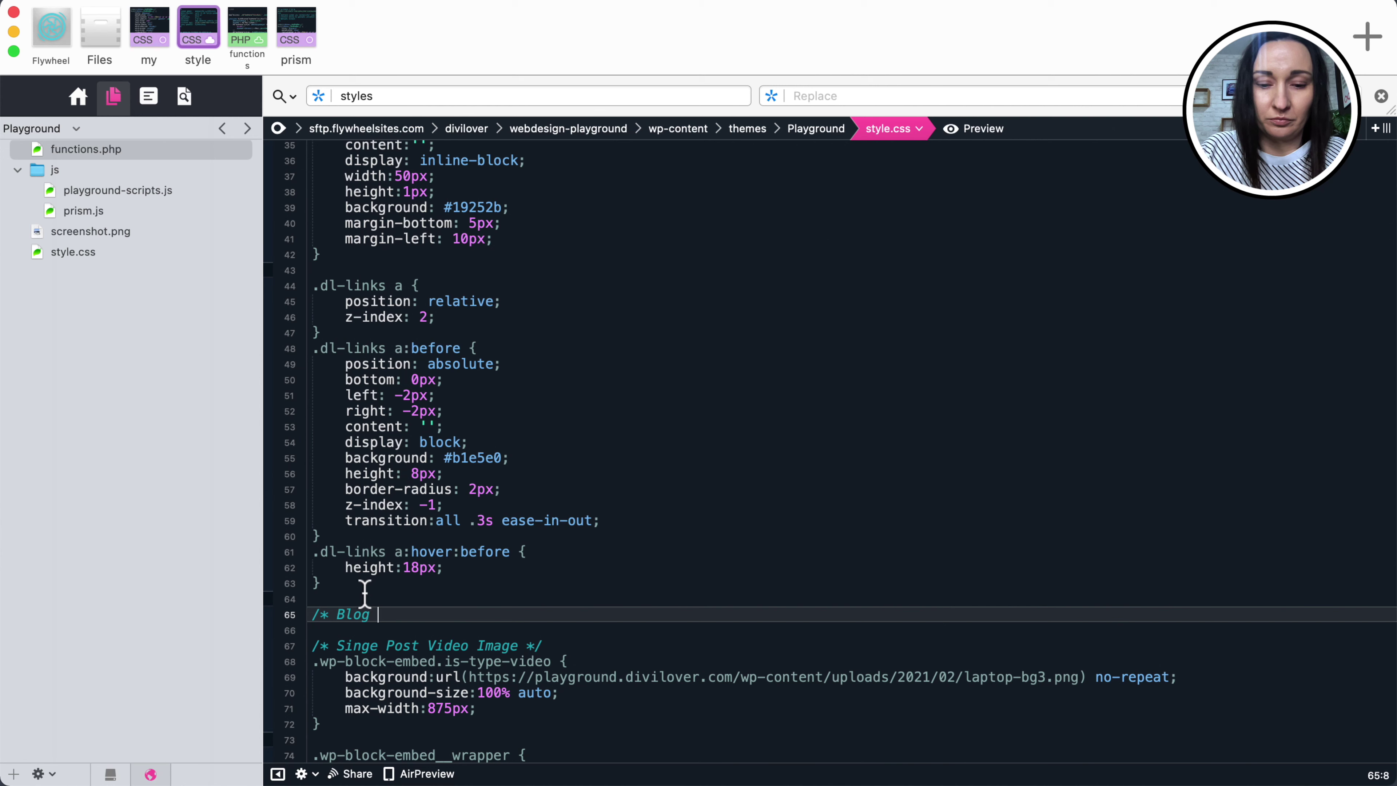
text(/* Blog Module */)
key(Return)
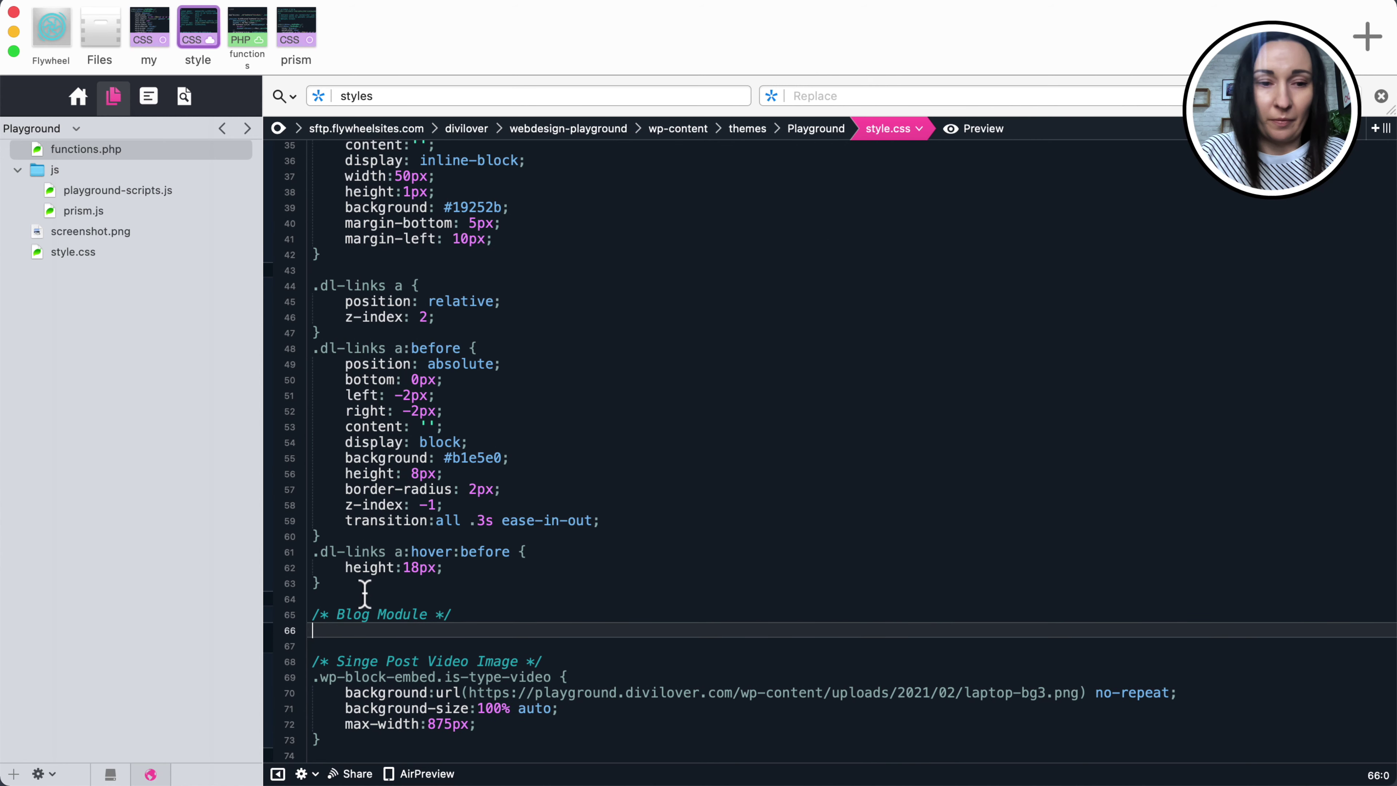
Start a .dl-home-blog .entry-title rule with a display:none declaration.
text(.dl-home-blog)
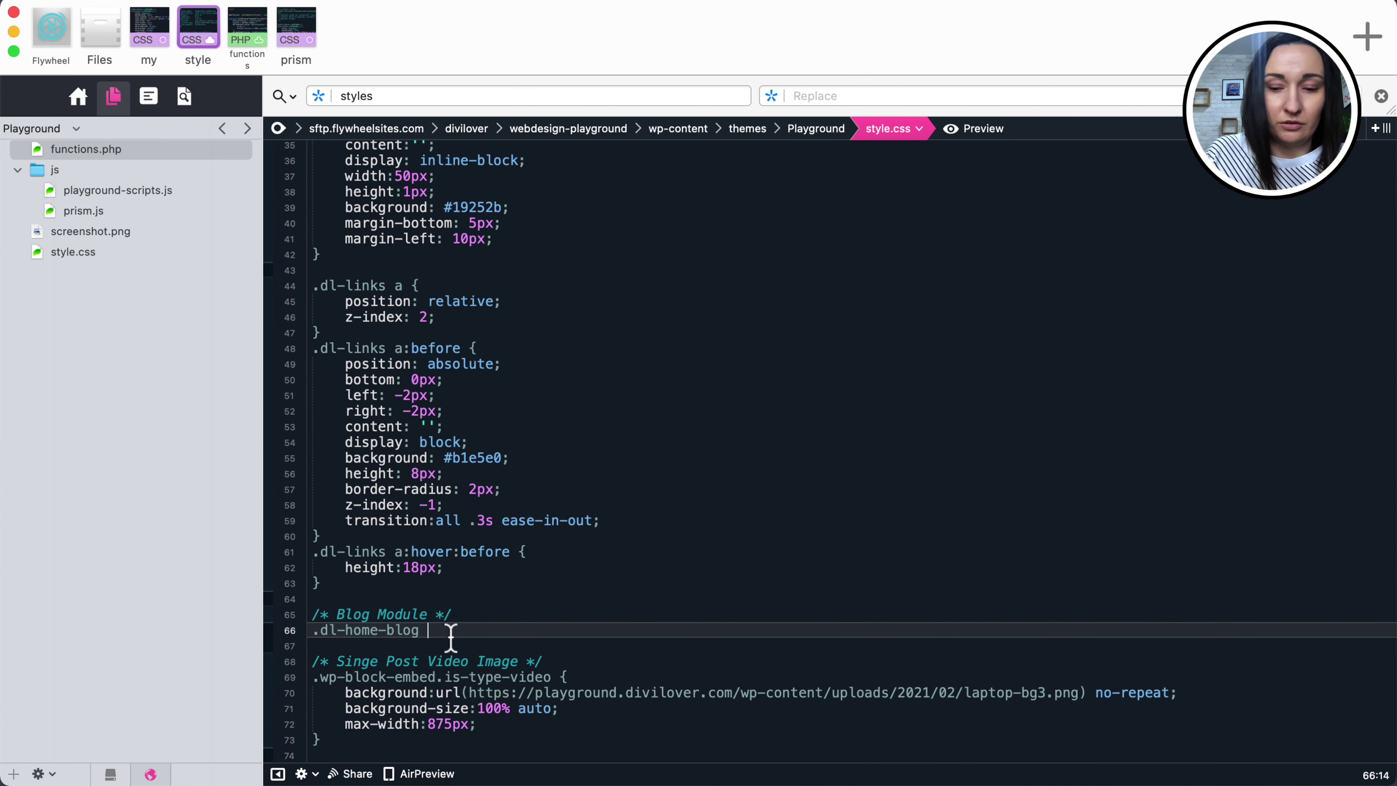
text( .)
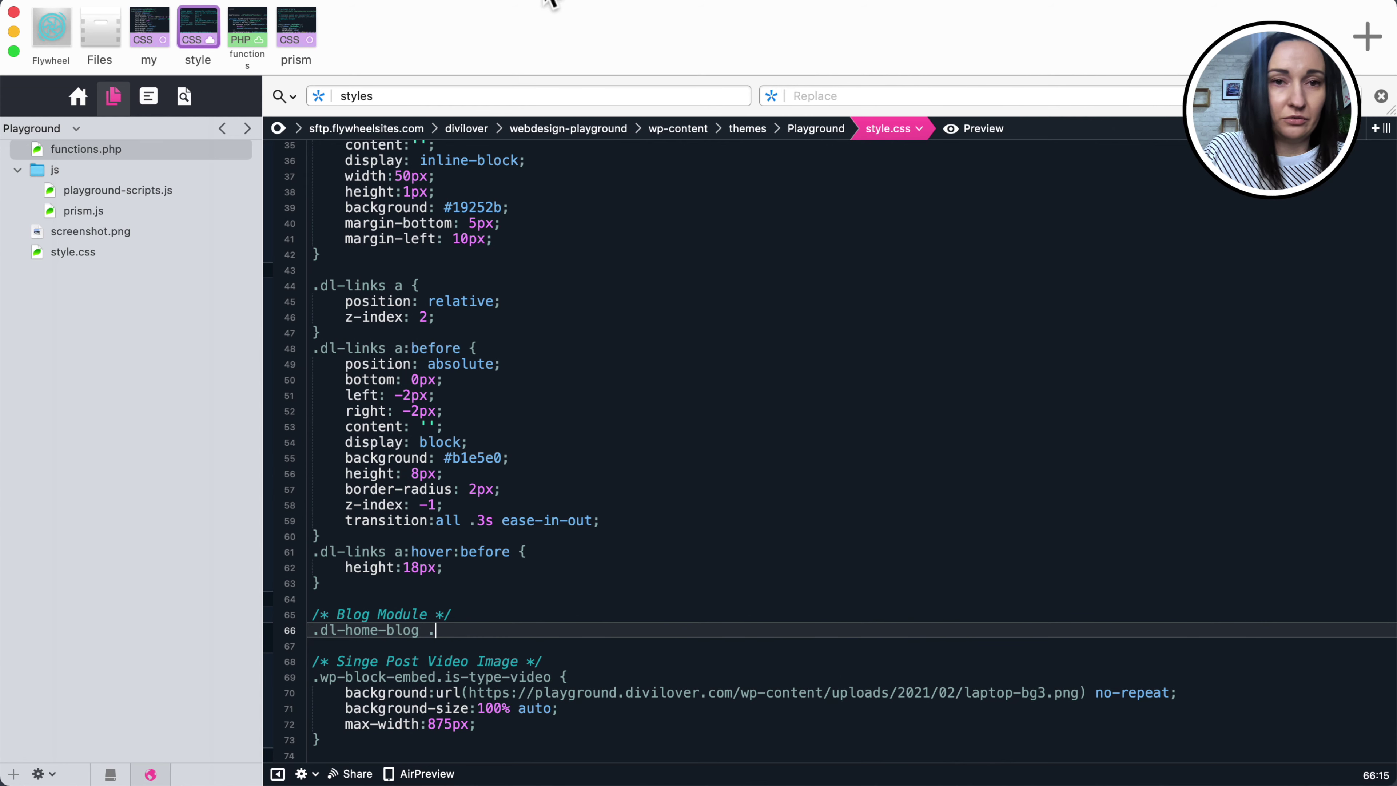
click(553, 5)
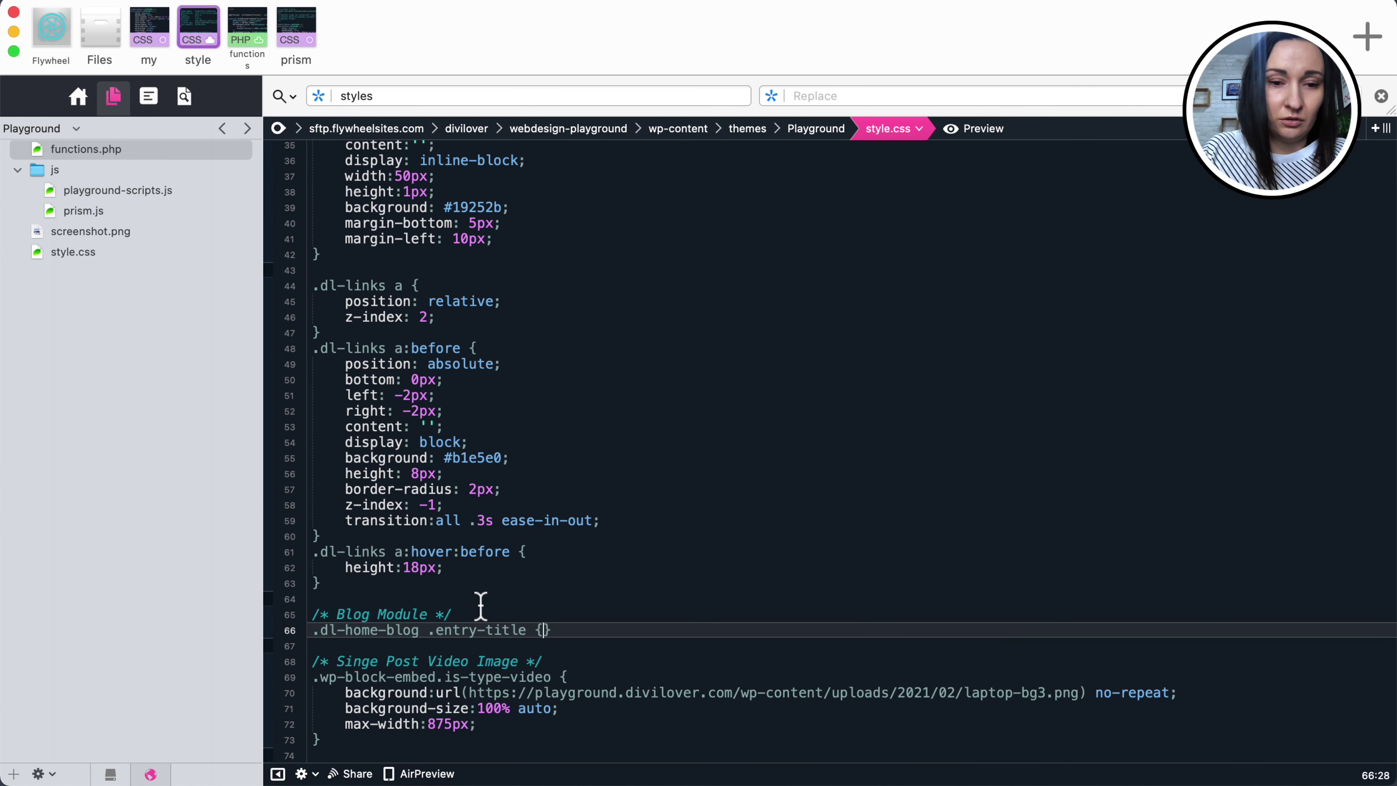
key(Return)
text(display)
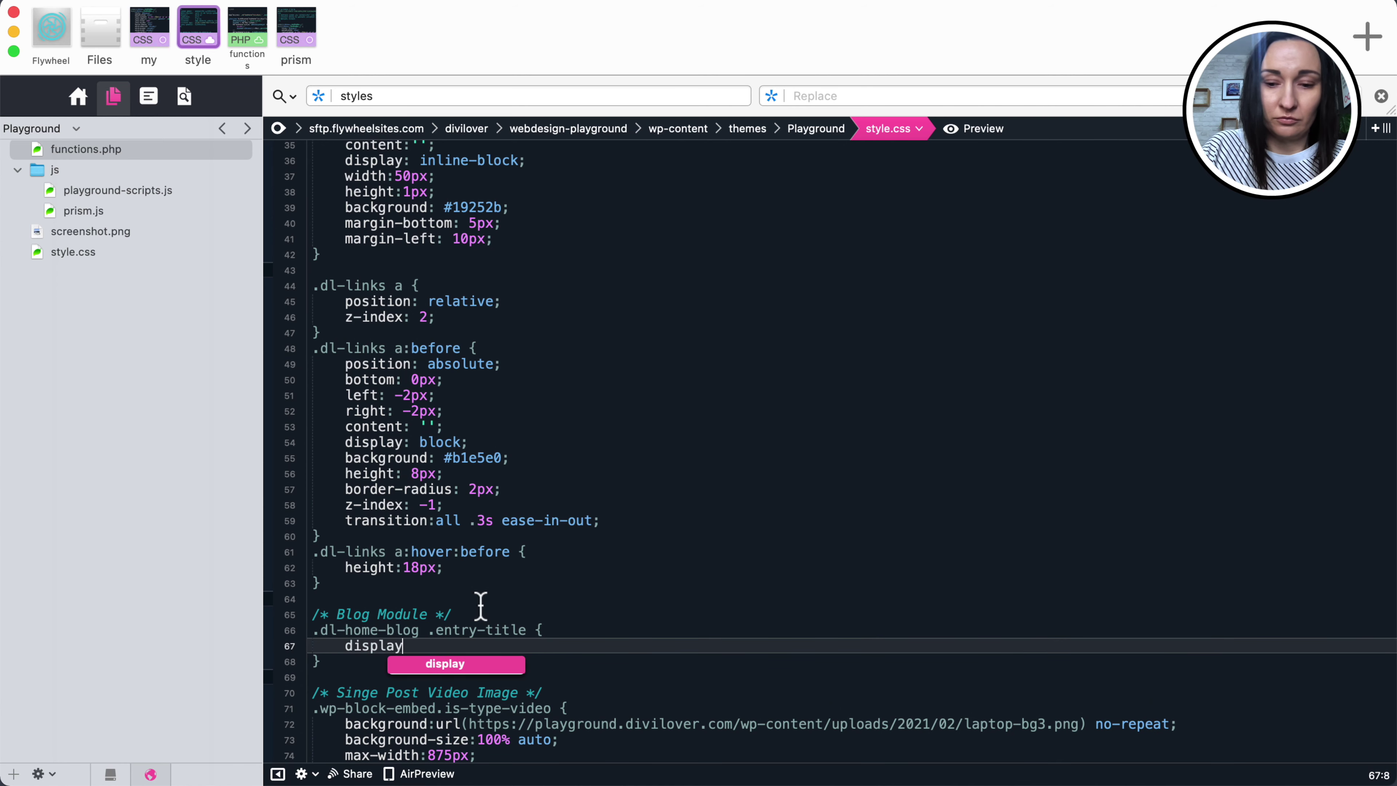
text(:n)
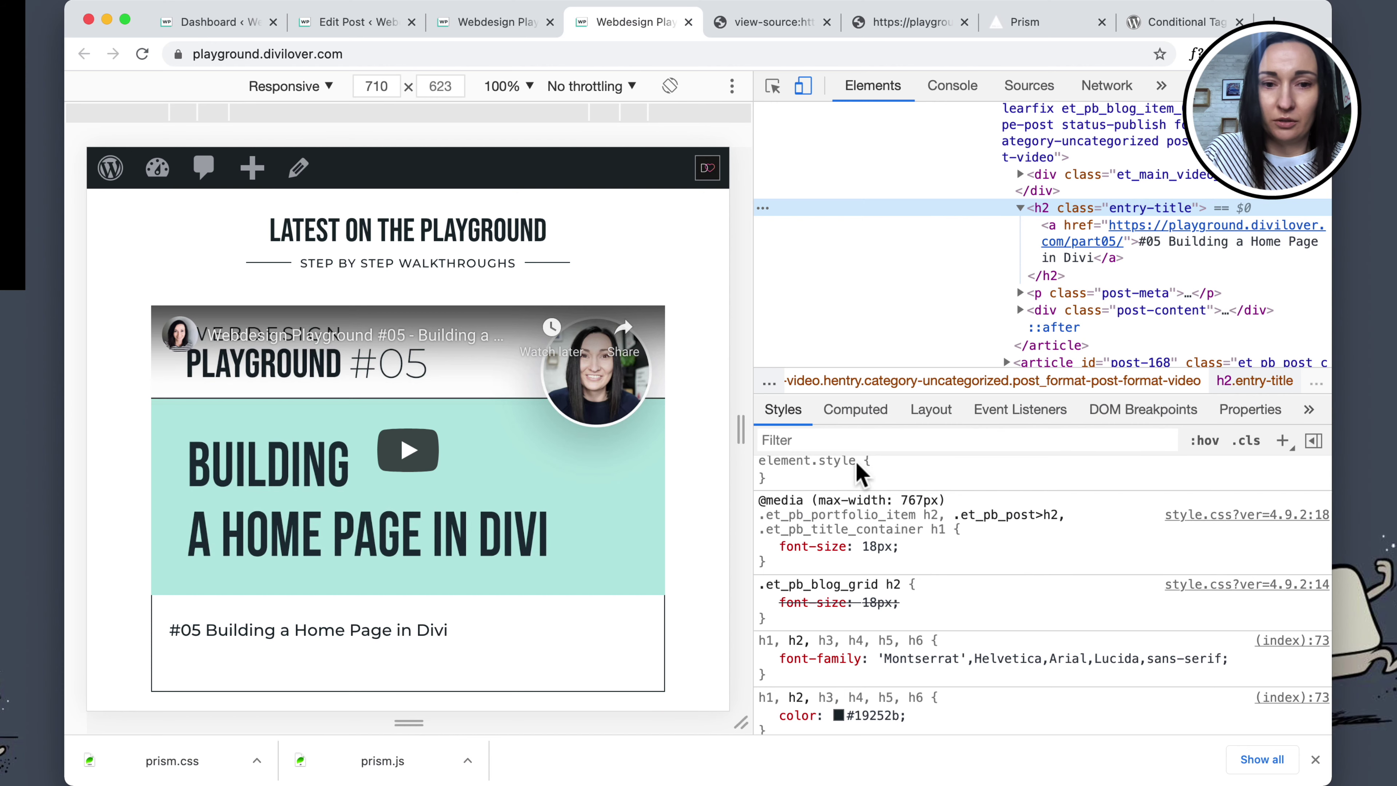
Add display: none to the first post title's element.style to hide it.
click(915, 472)
text(d)
key(Tab)
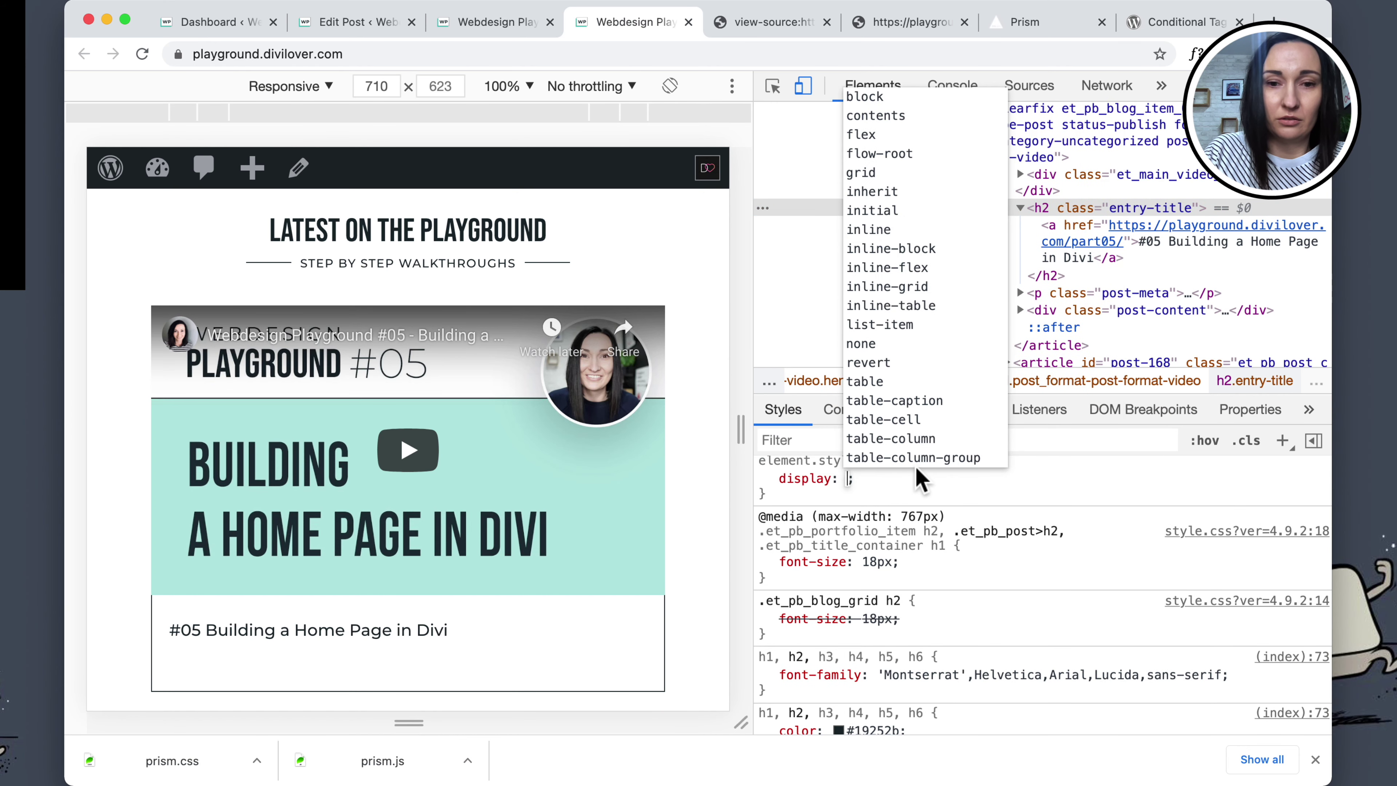
text(none)
key(Return)
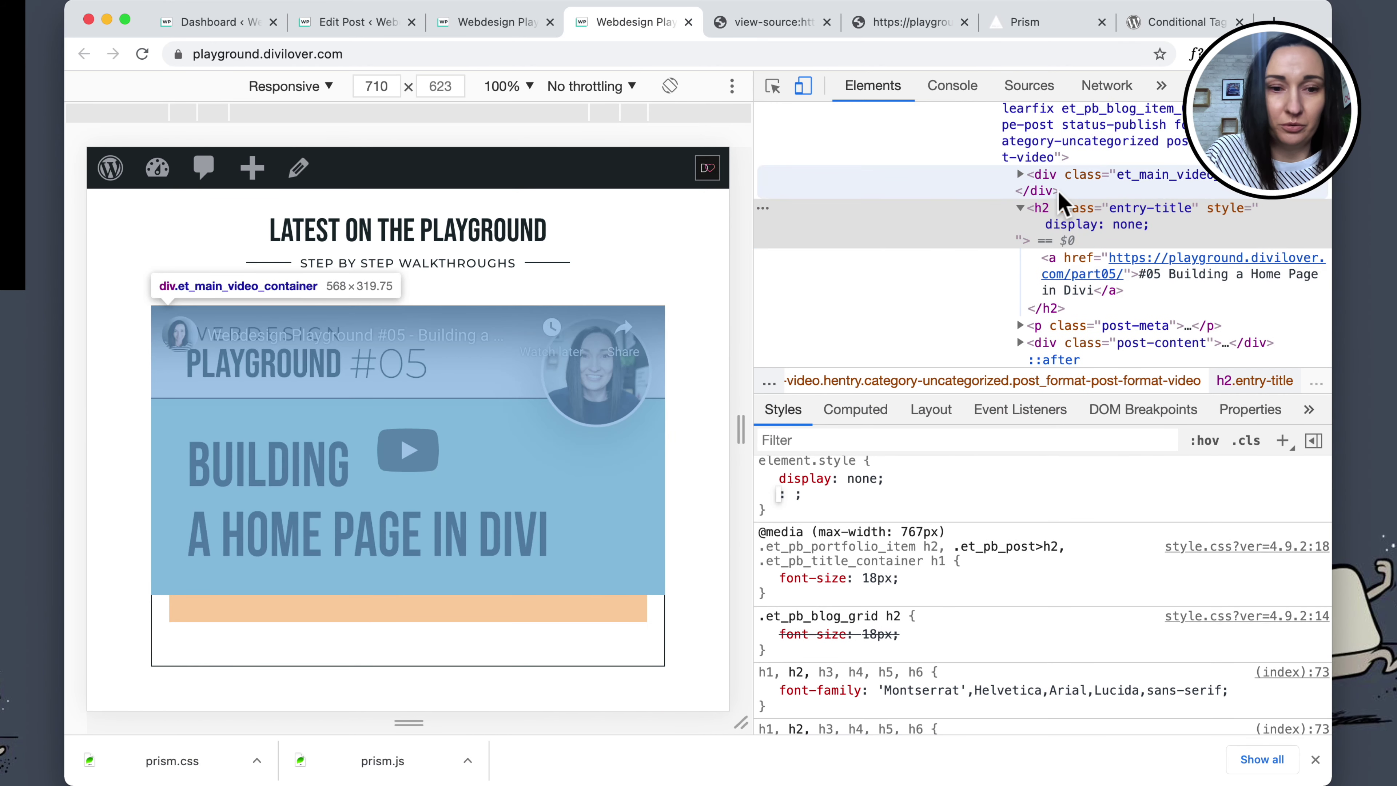
Change the et_main_video_container margin-bottom from 30px to 0 and select its class name.
click(772, 85)
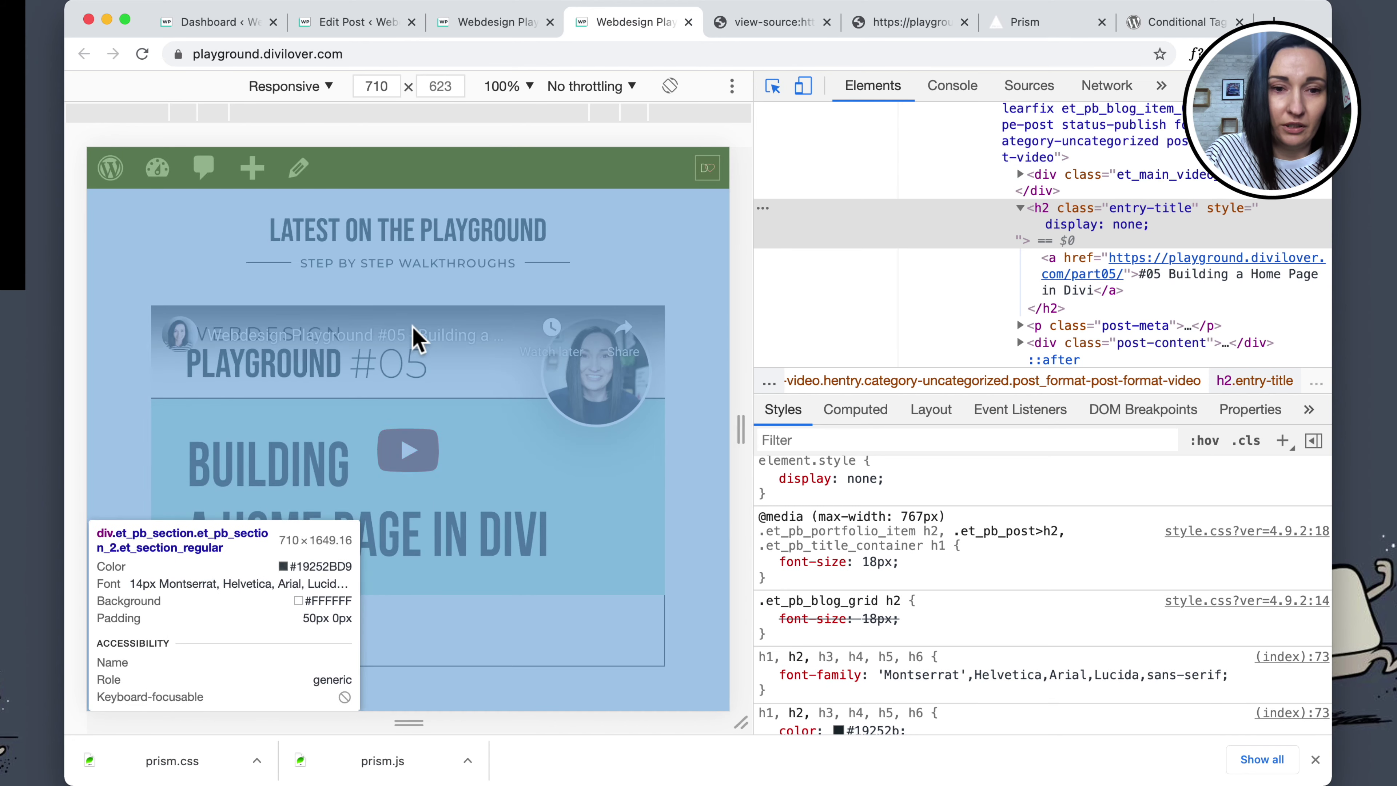
click(595, 621)
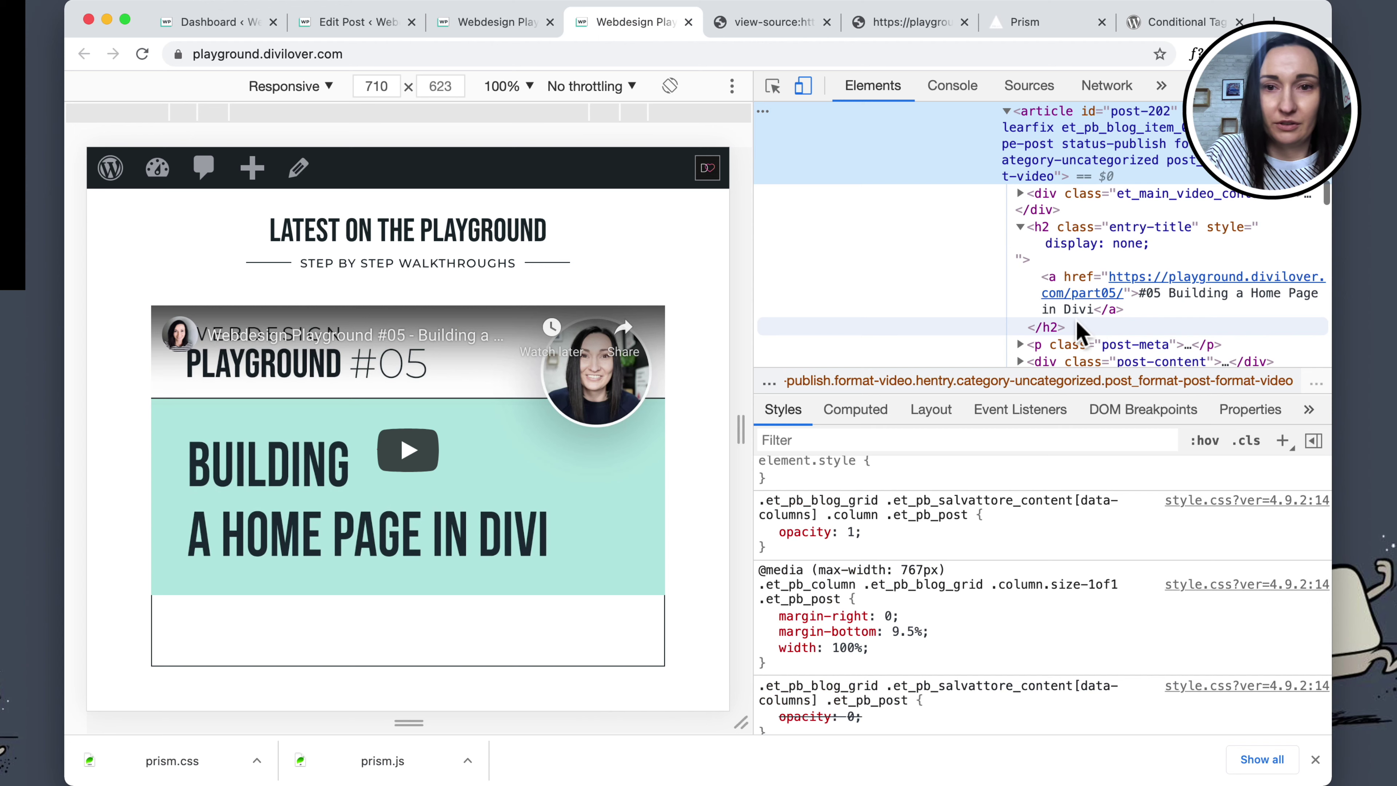
click(1042, 200)
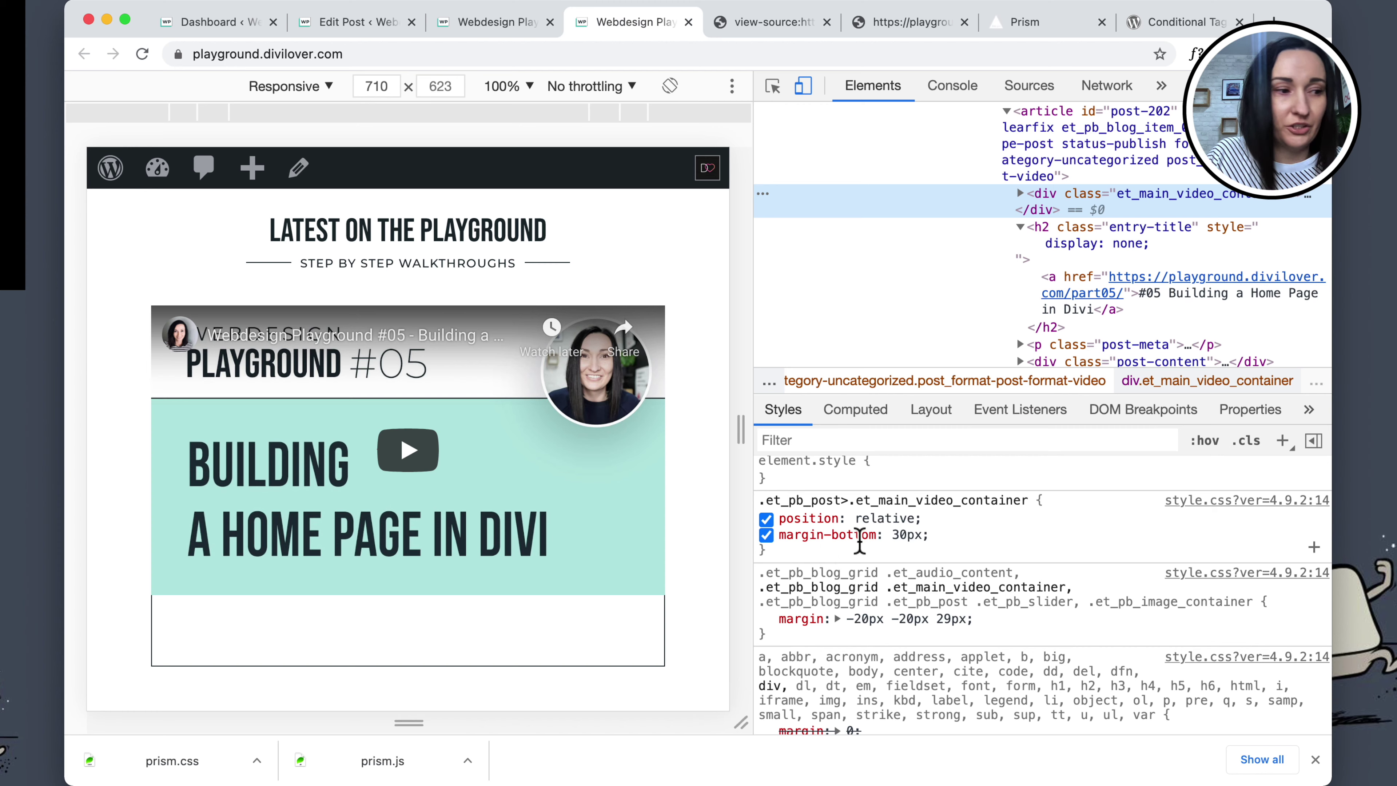
click(905, 535)
text(0)
click(1041, 554)
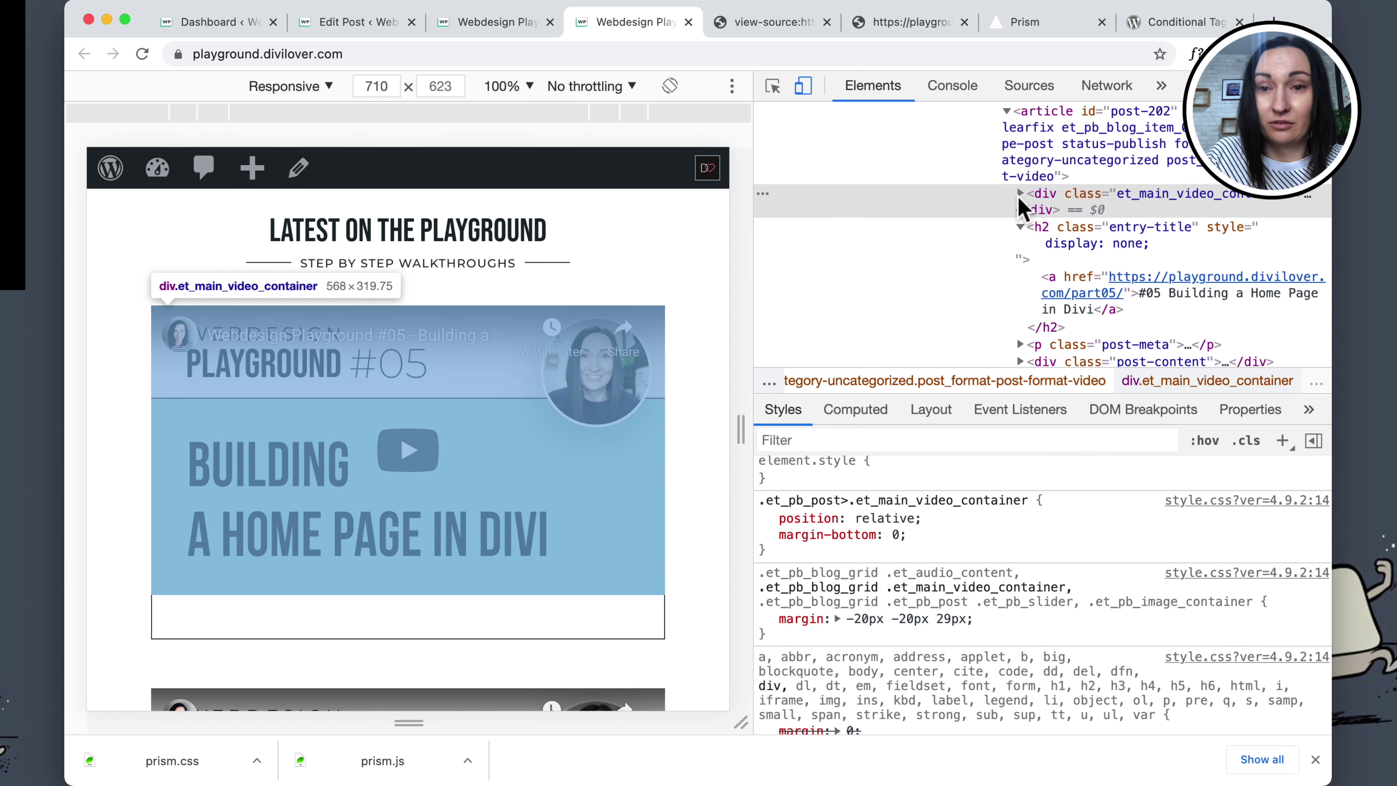
double_click(1188, 196)
key(super+c)
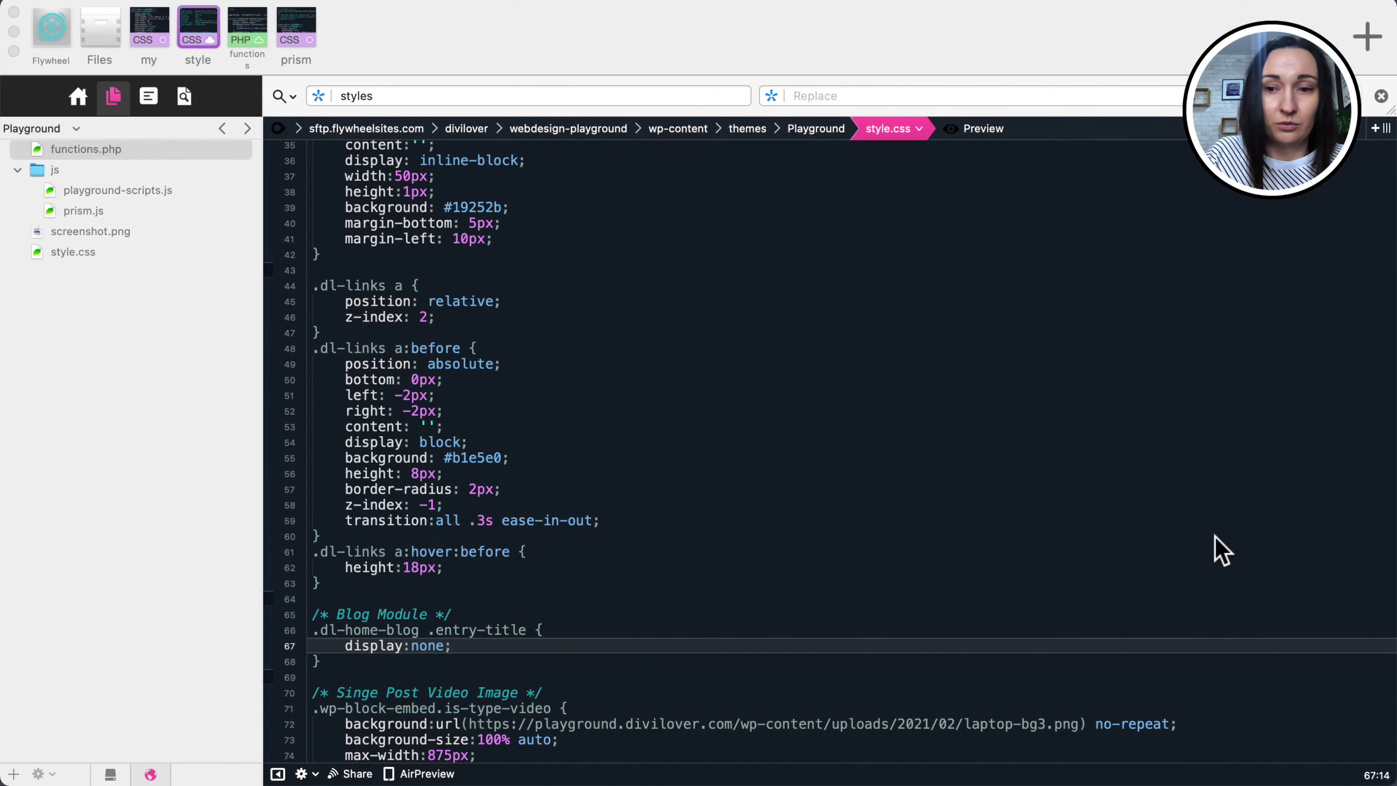
Add a .dl-home-blog .et_main_video_container selector below the title rule in style.css.
click(1309, 512)
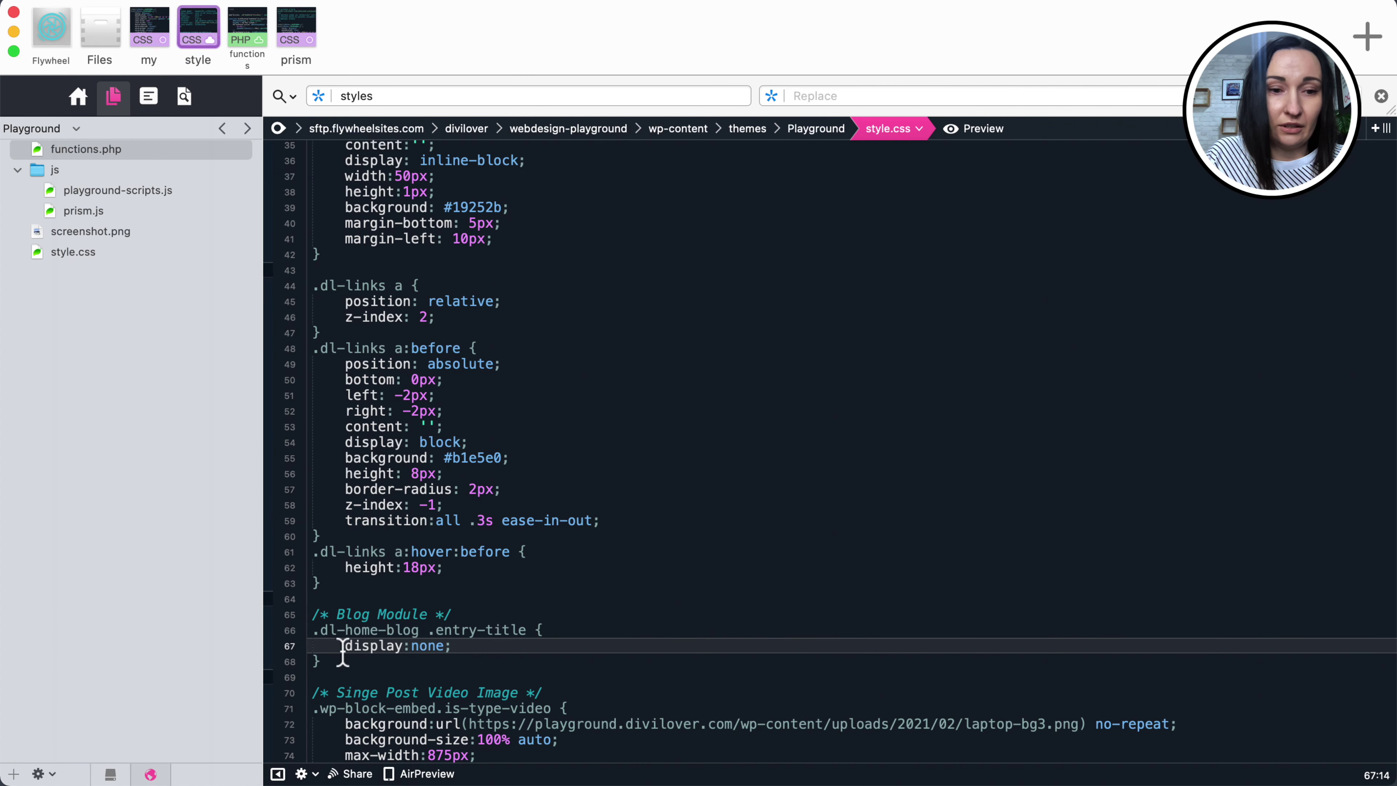
click(331, 665)
key(Return)
key(Return)
key(super+v)
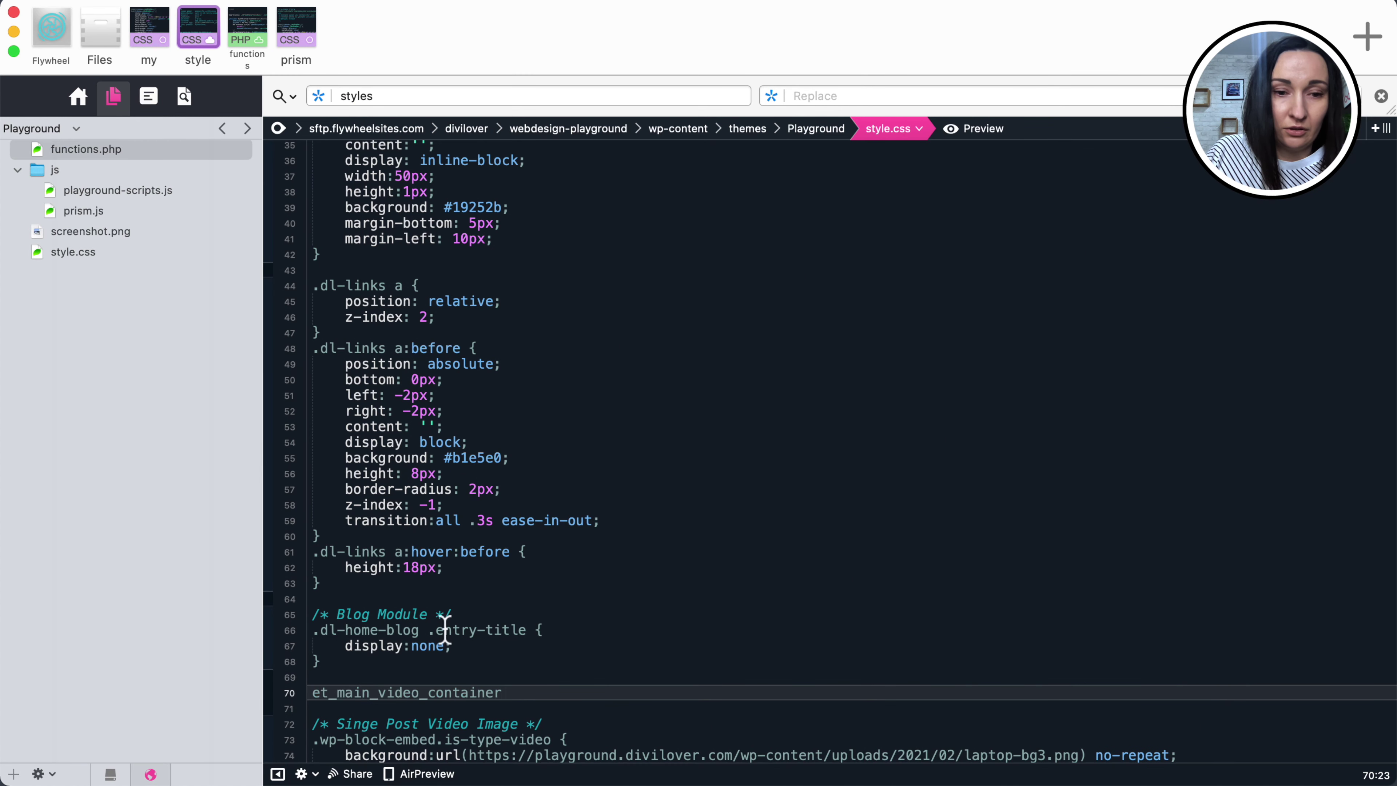
drag(434, 635, 284, 628)
key(super+c)
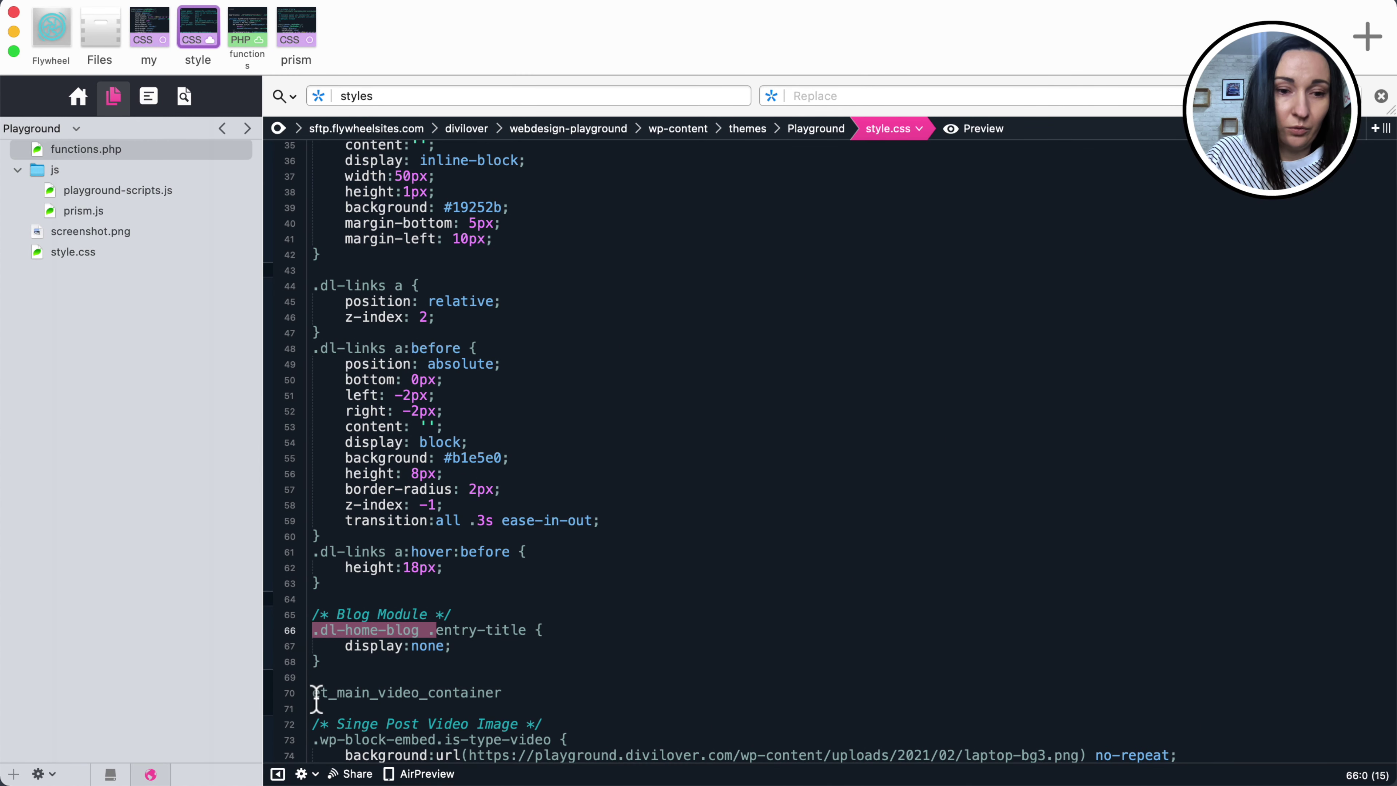
click(315, 693)
key(super+v)
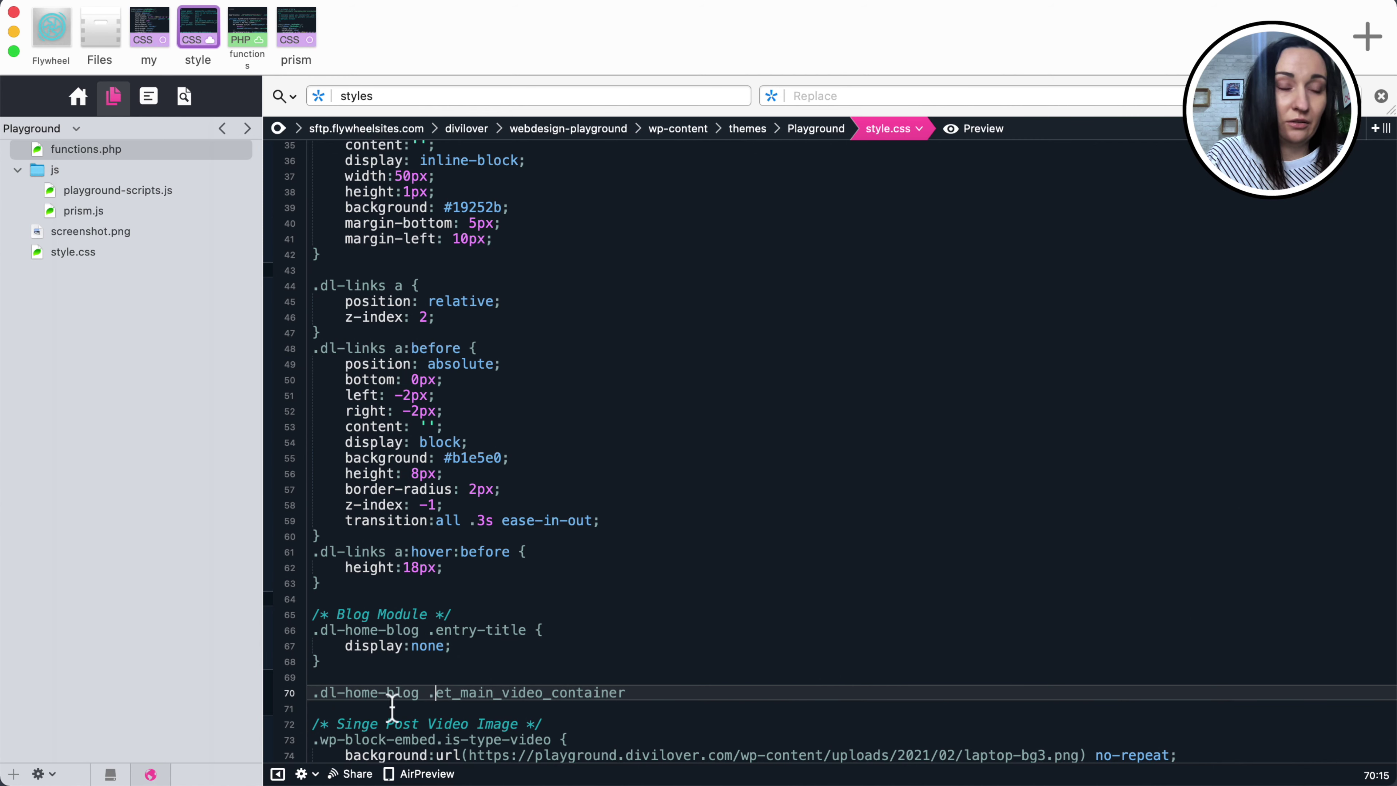
Give the video container rule margin-bottom:0 and return to the browser preview.
click(679, 692)
text({)
key(Return)
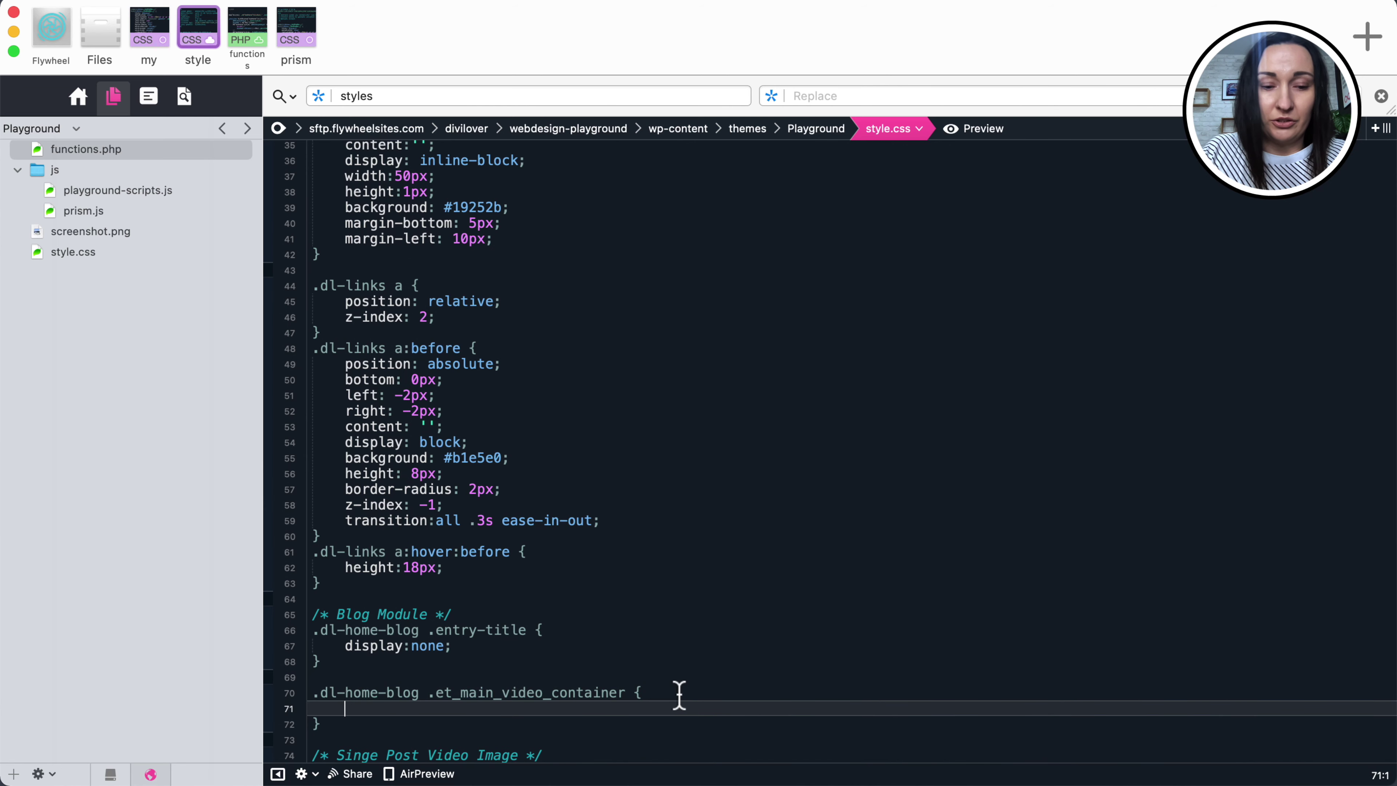
text(margin)
text(-botto)
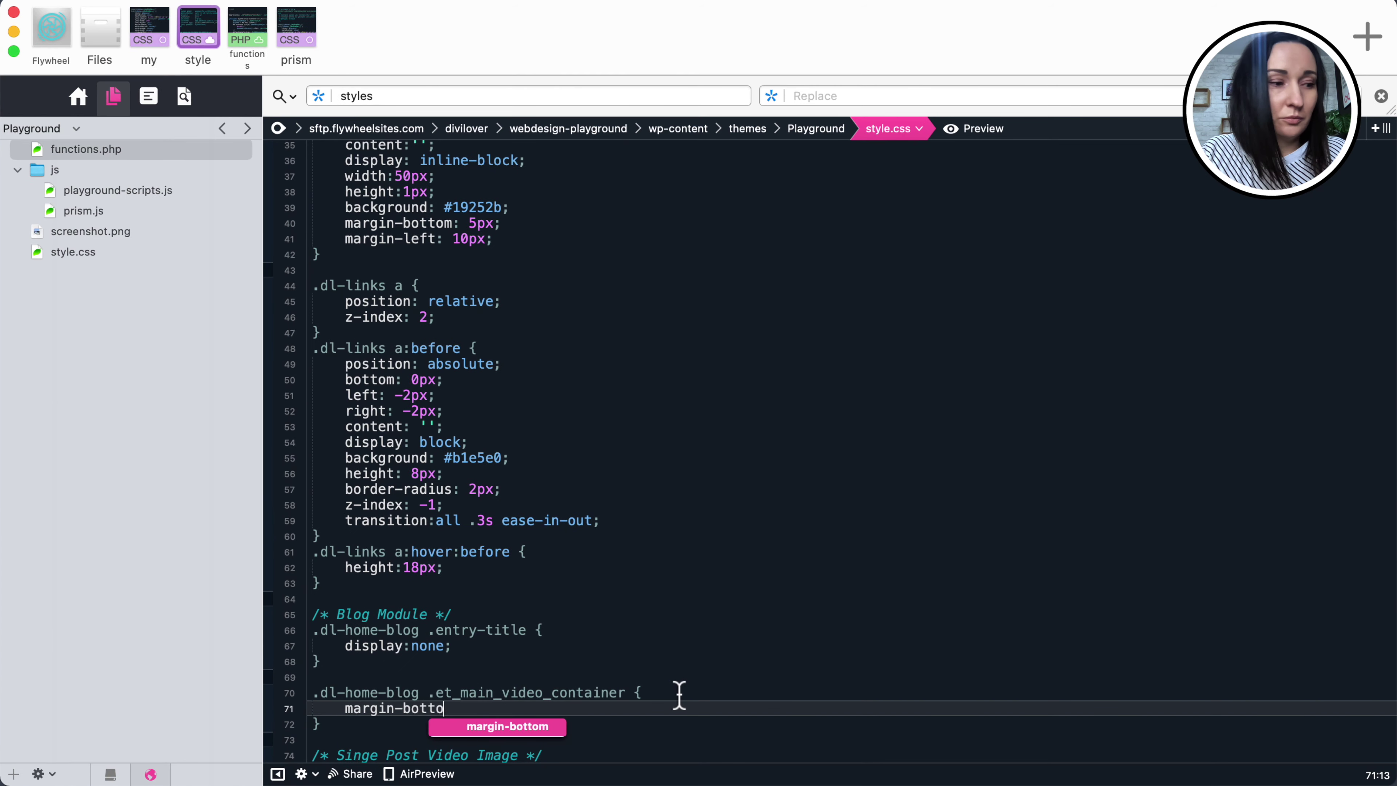
text(m:0;)
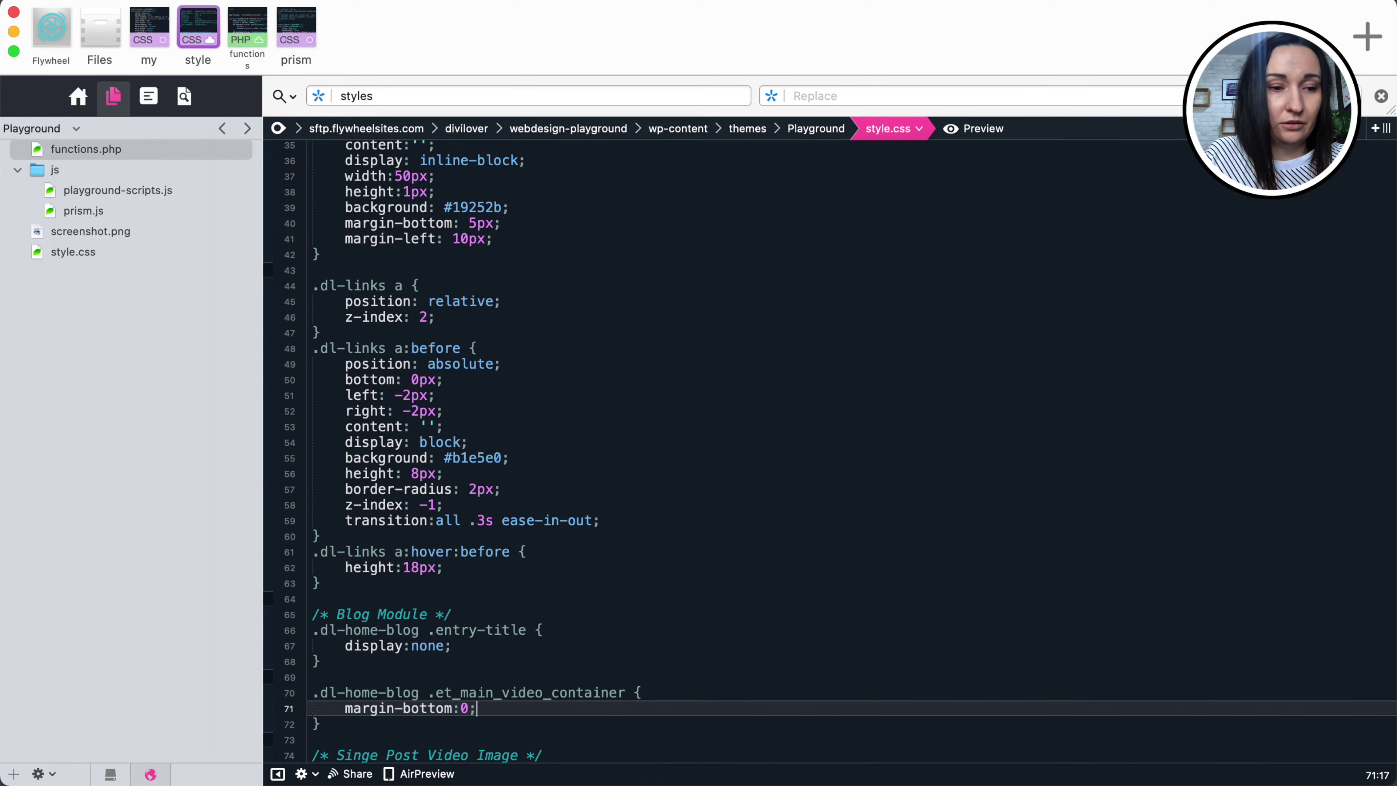
click(125, 561)
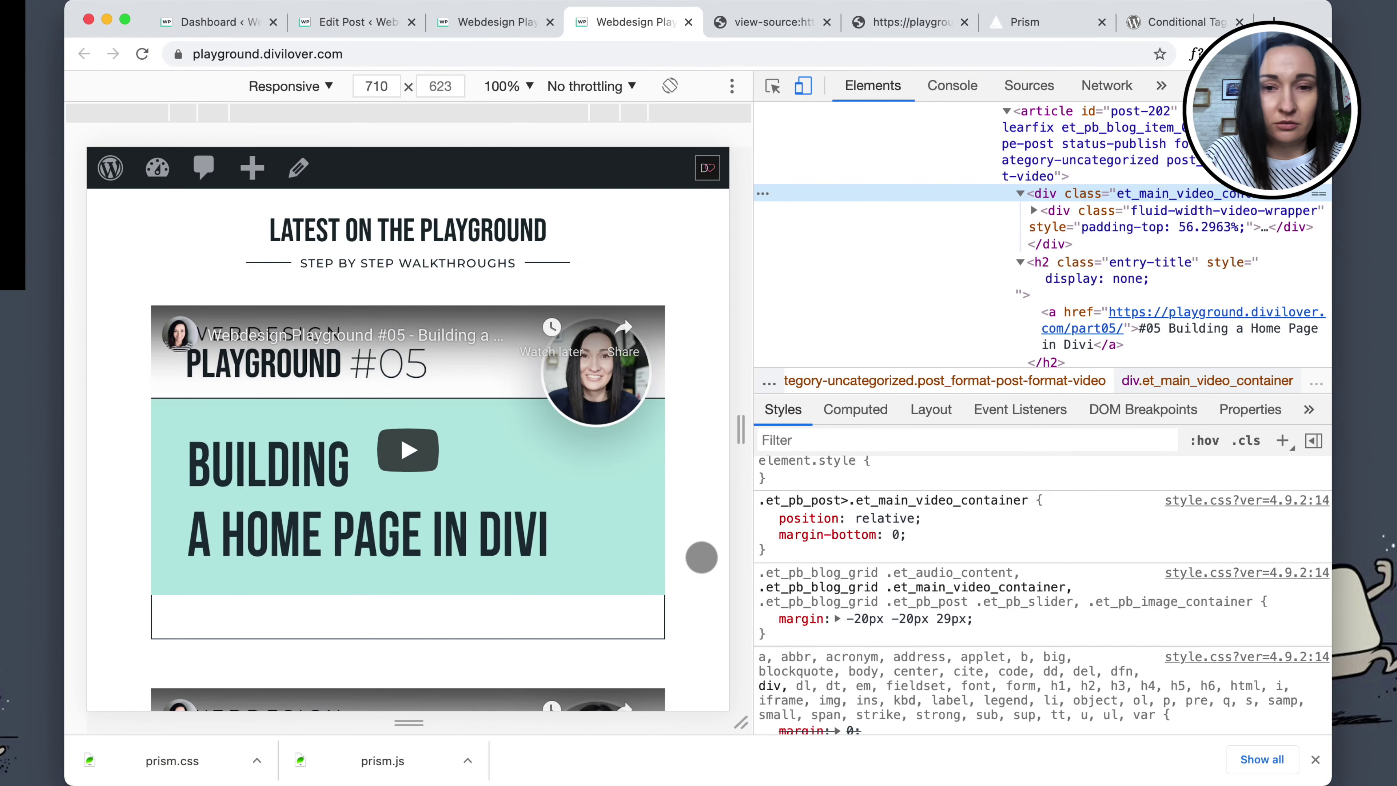
Hide the first post's p.post-meta line with an inline display: none, then copy its class name.
click(772, 86)
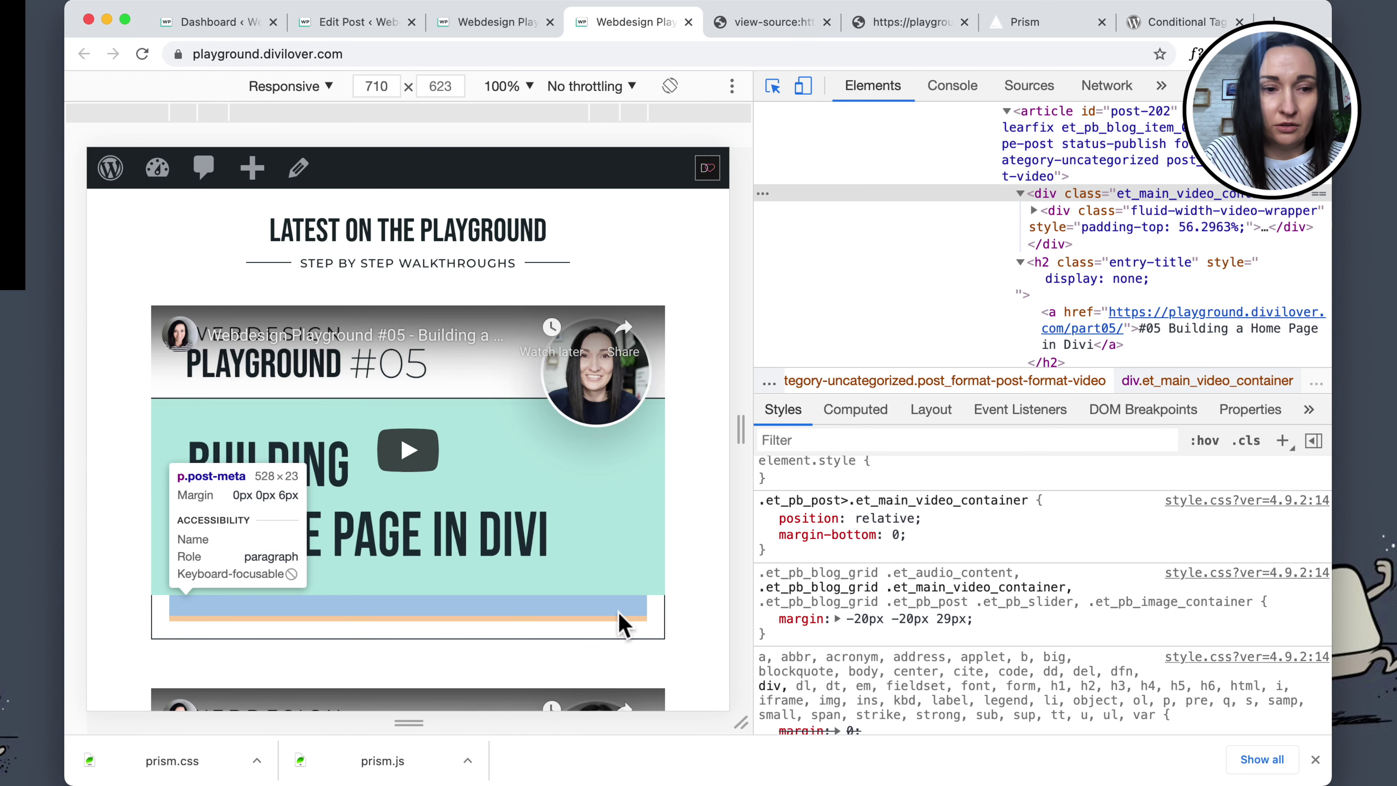
click(621, 625)
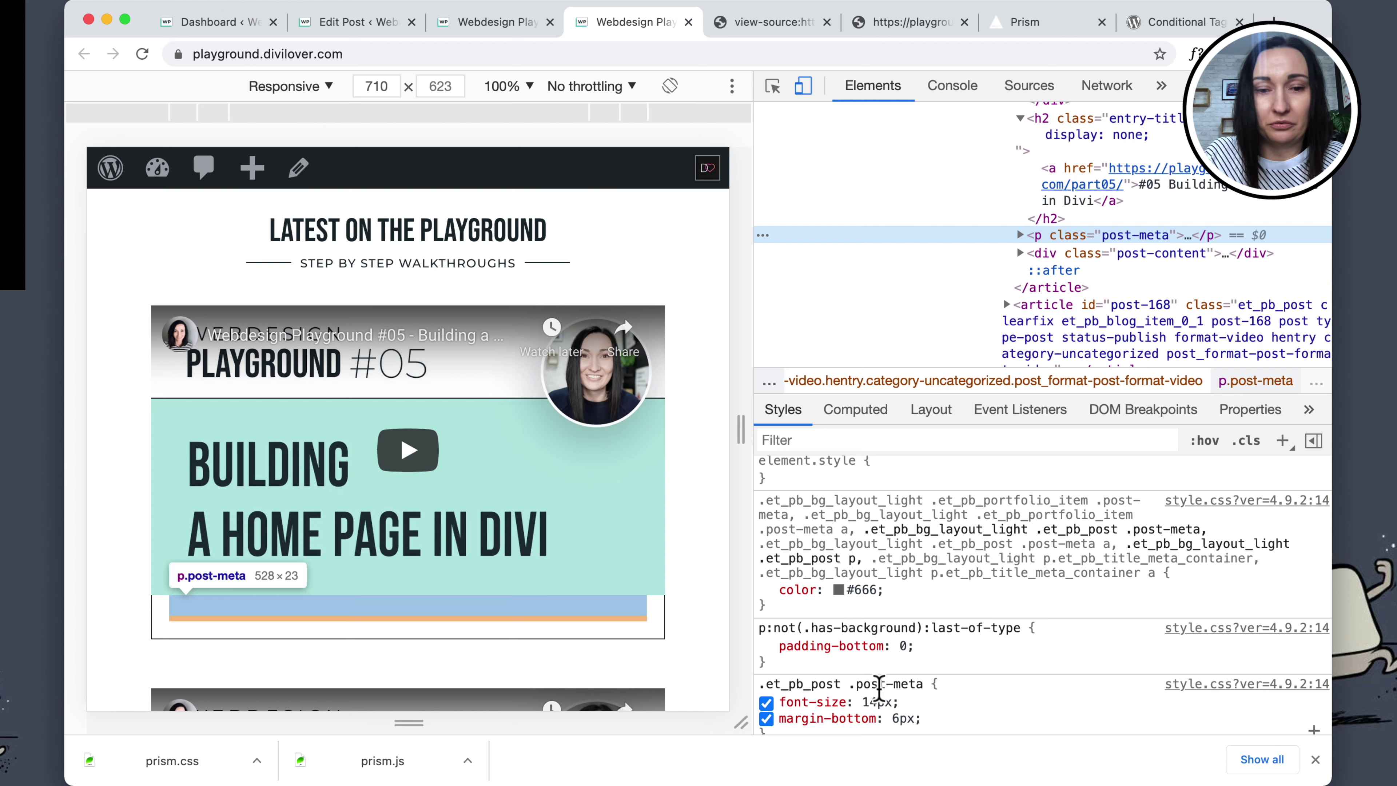
click(907, 477)
text(d)
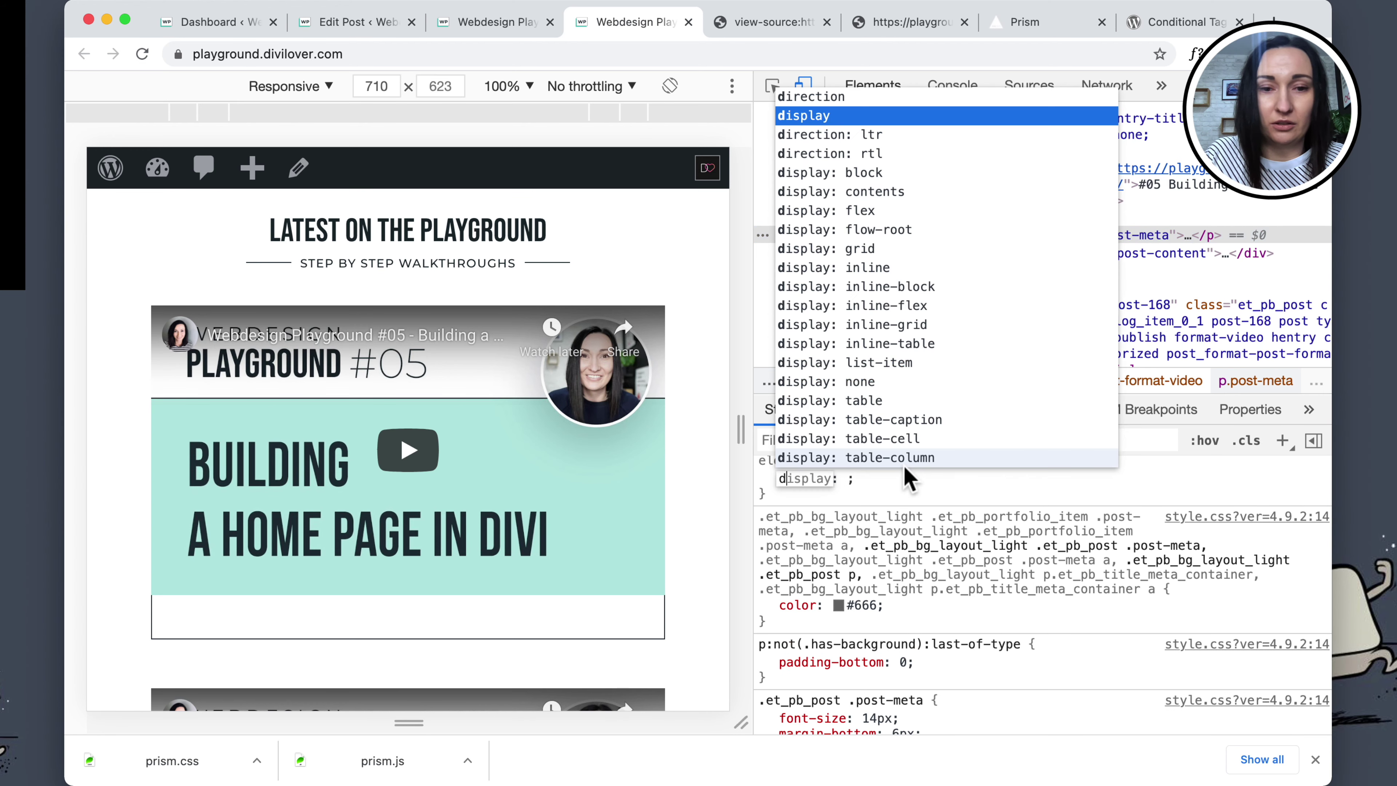
key(Tab)
text(n)
key(Return)
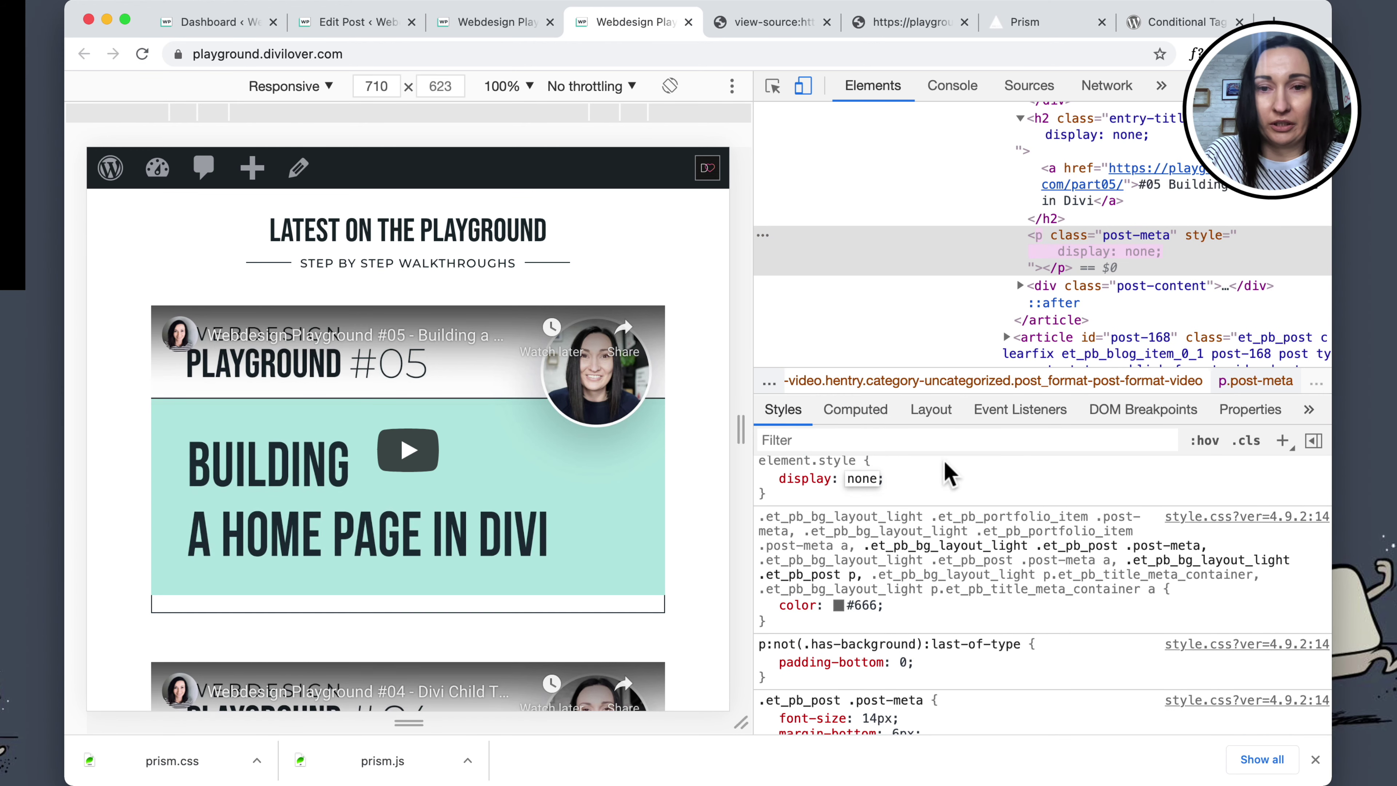
key(Tab)
double_click(1111, 237)
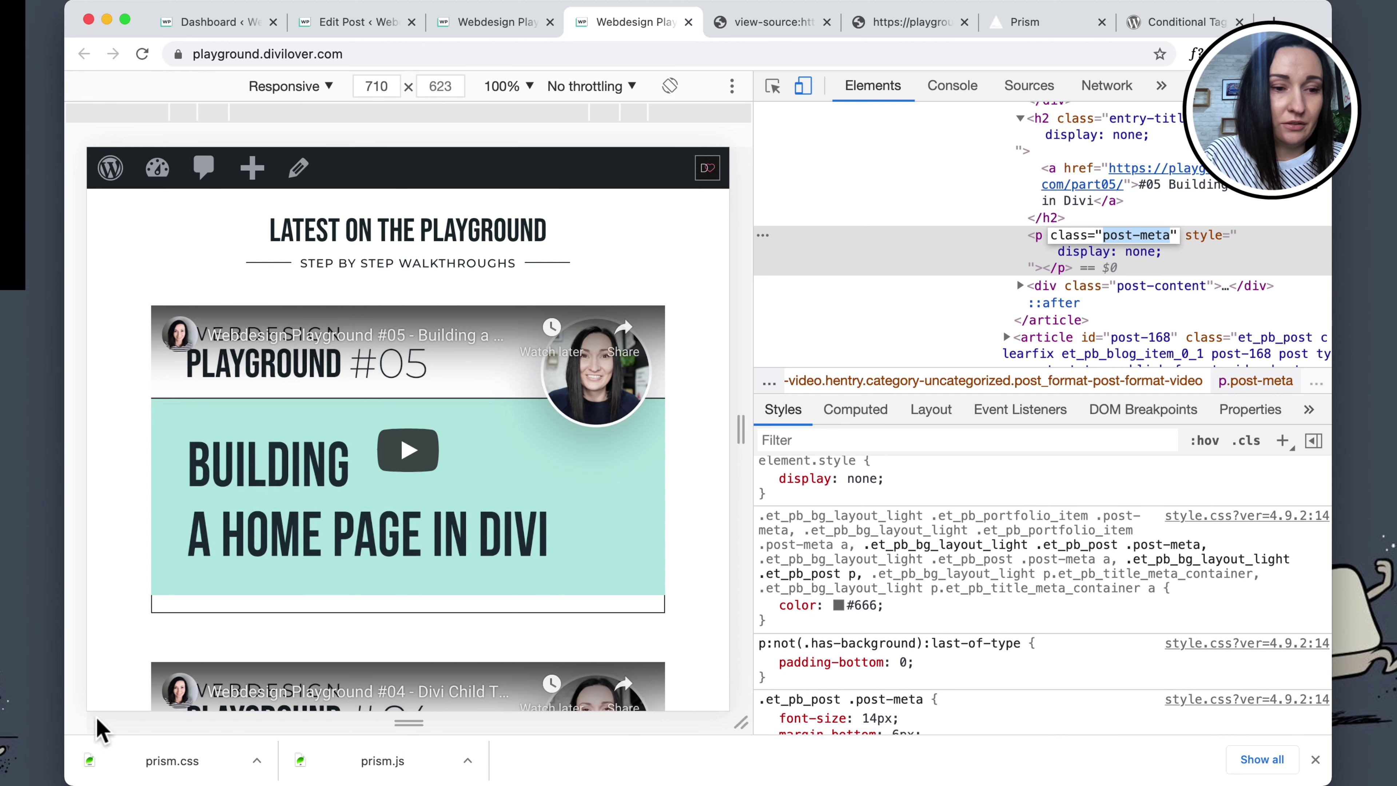
key(super+Tab)
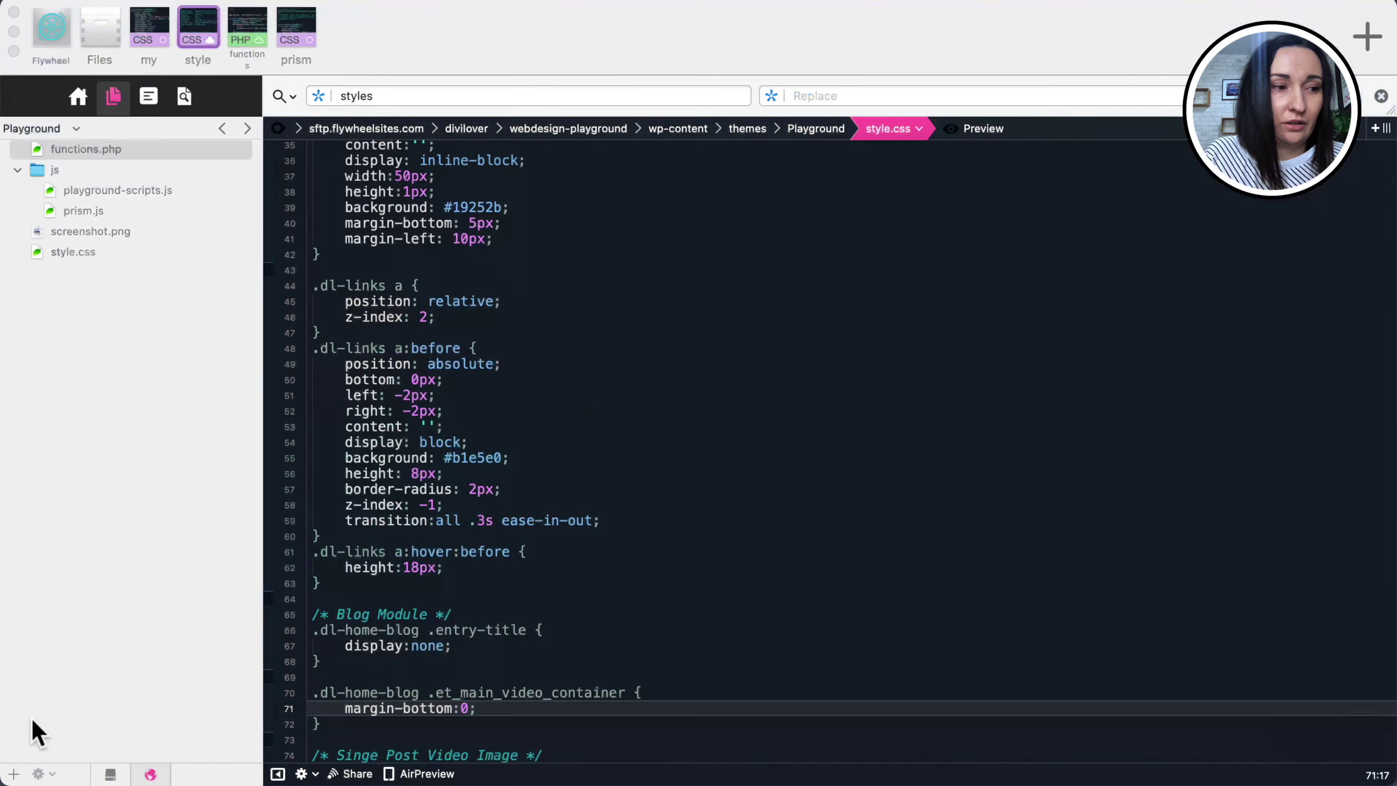
Draft a .dl-home-blog .post-meta line below the video container rule, then delete it.
click(341, 730)
key(Return)
key(super+v)
drag(435, 694, 304, 693)
key(super+c)
click(313, 740)
key(super+v)
drag(518, 739, 306, 743)
key(BackSpace)
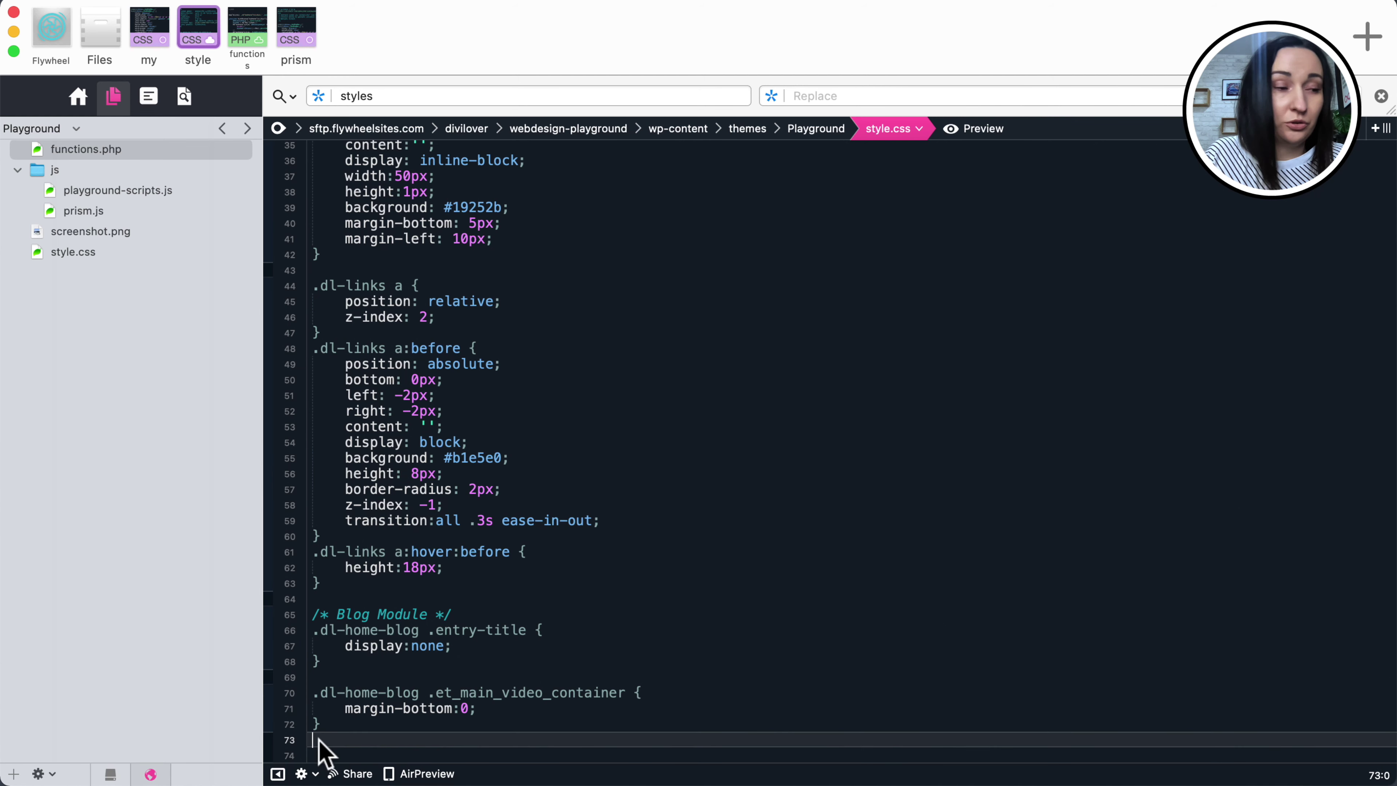
Append ', .dl-home-blog .post-meta' to the .dl-home-blog .entry-title display:none selector.
scroll(358, 713, down, 3)
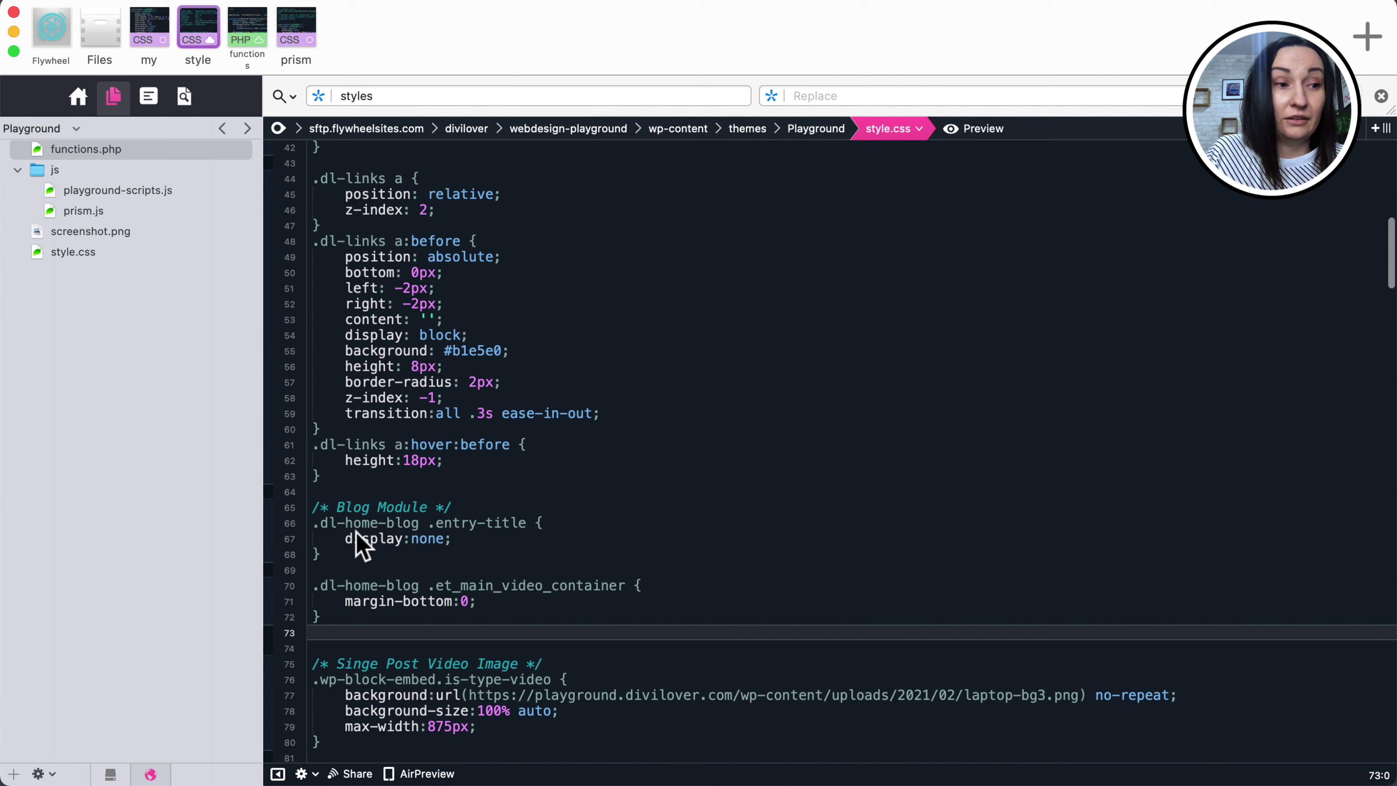
click(526, 523)
text(,\)
key(Return)
text(.dl-home-blog .post-meta {)
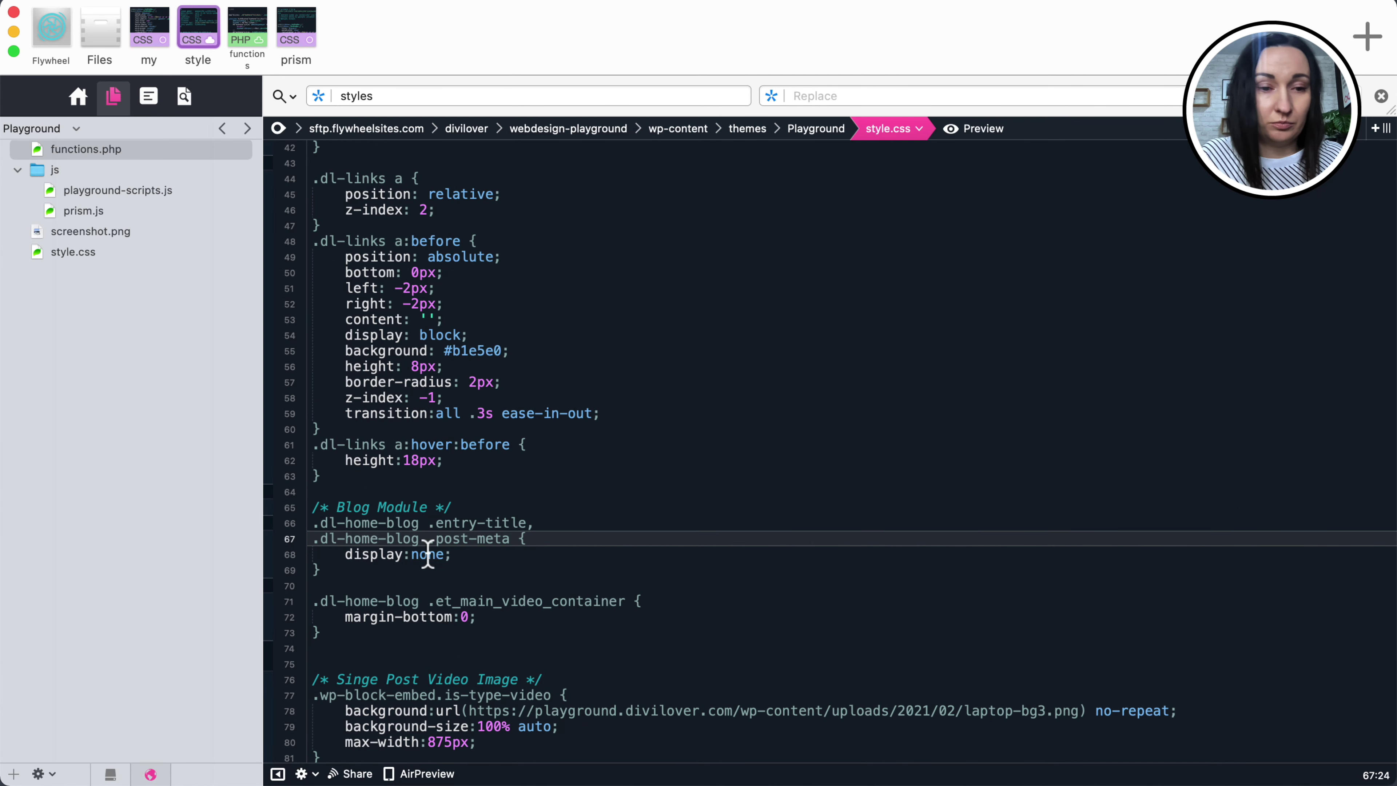
click(1, 551)
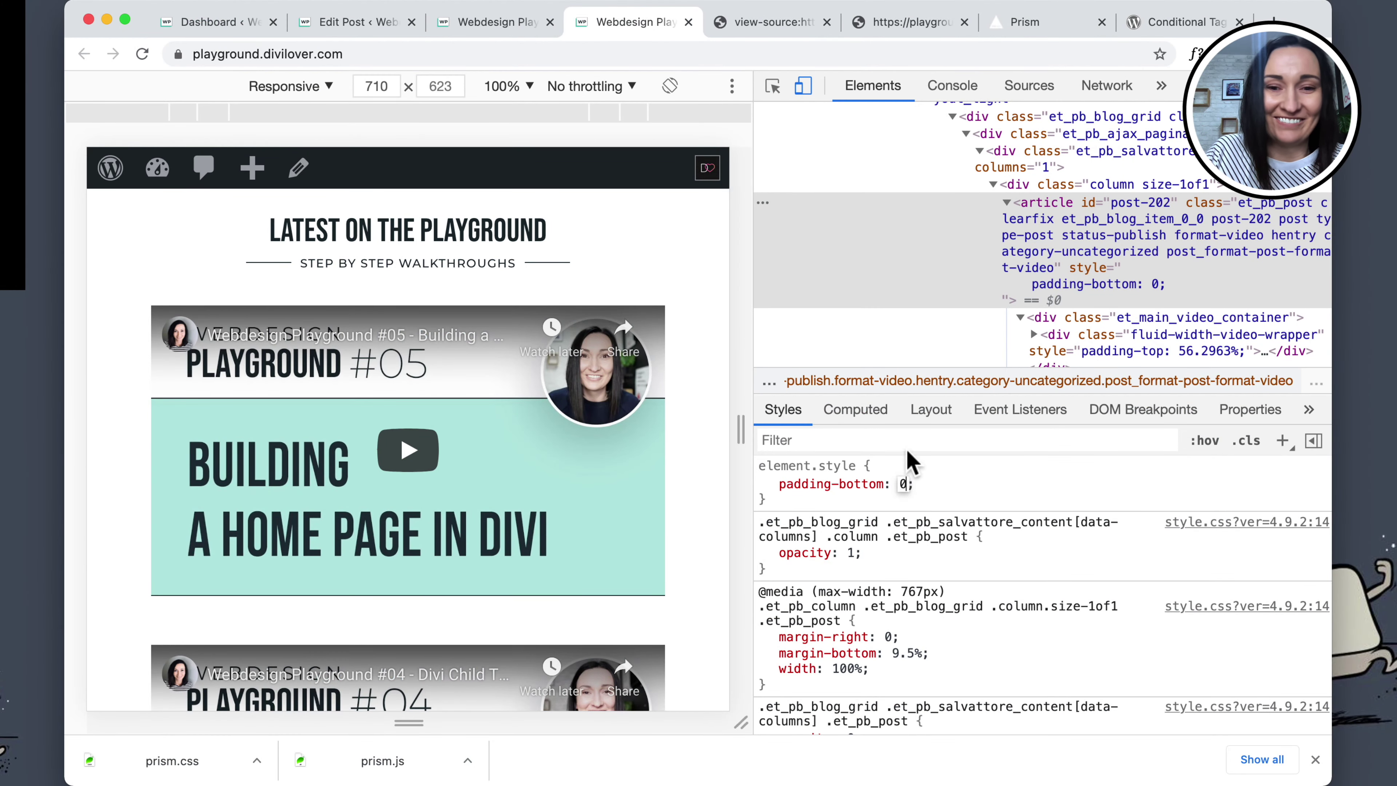
Toggle the post's padding-bottom: 0 off and back on to compare, then select .et_pb_post to copy.
click(766, 485)
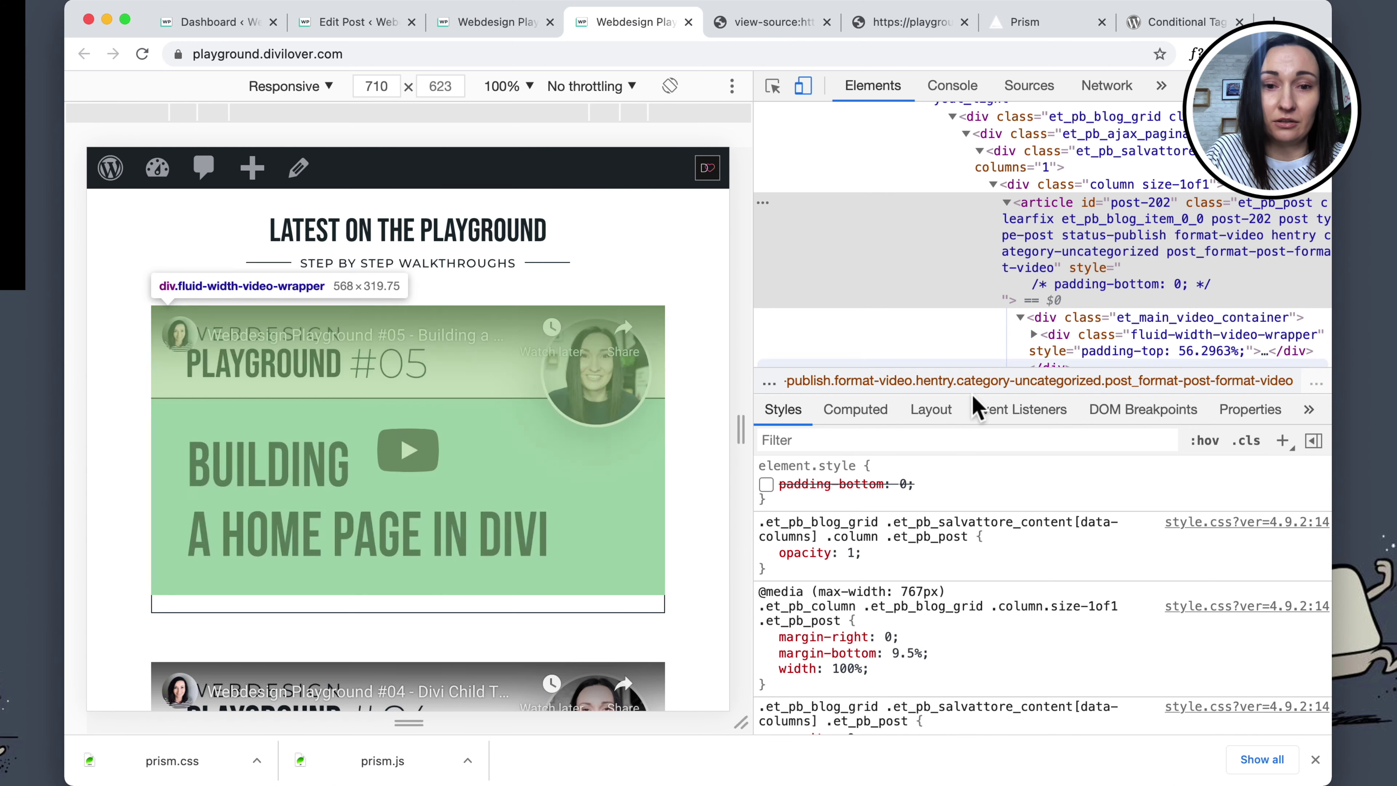
click(765, 485)
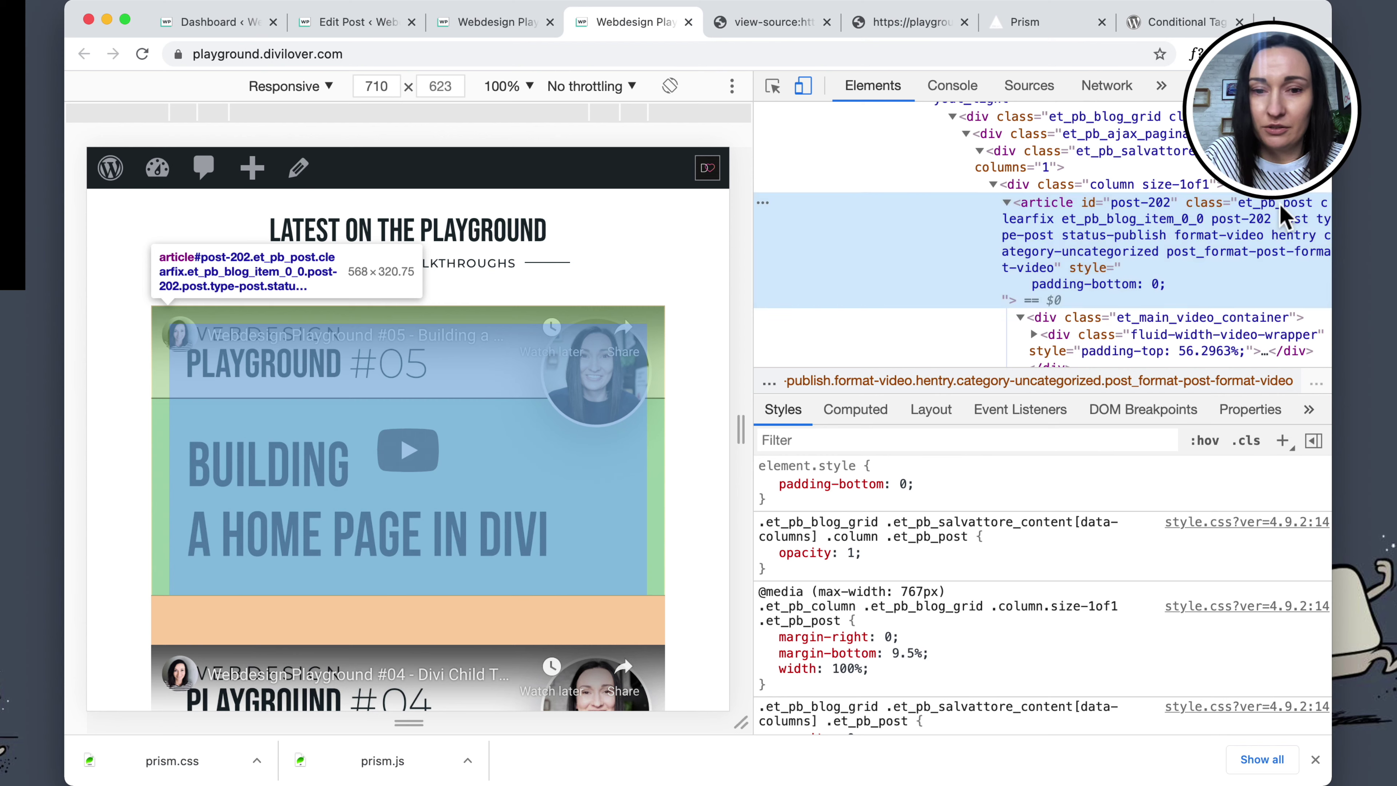
click(884, 537)
drag(885, 536, 976, 534)
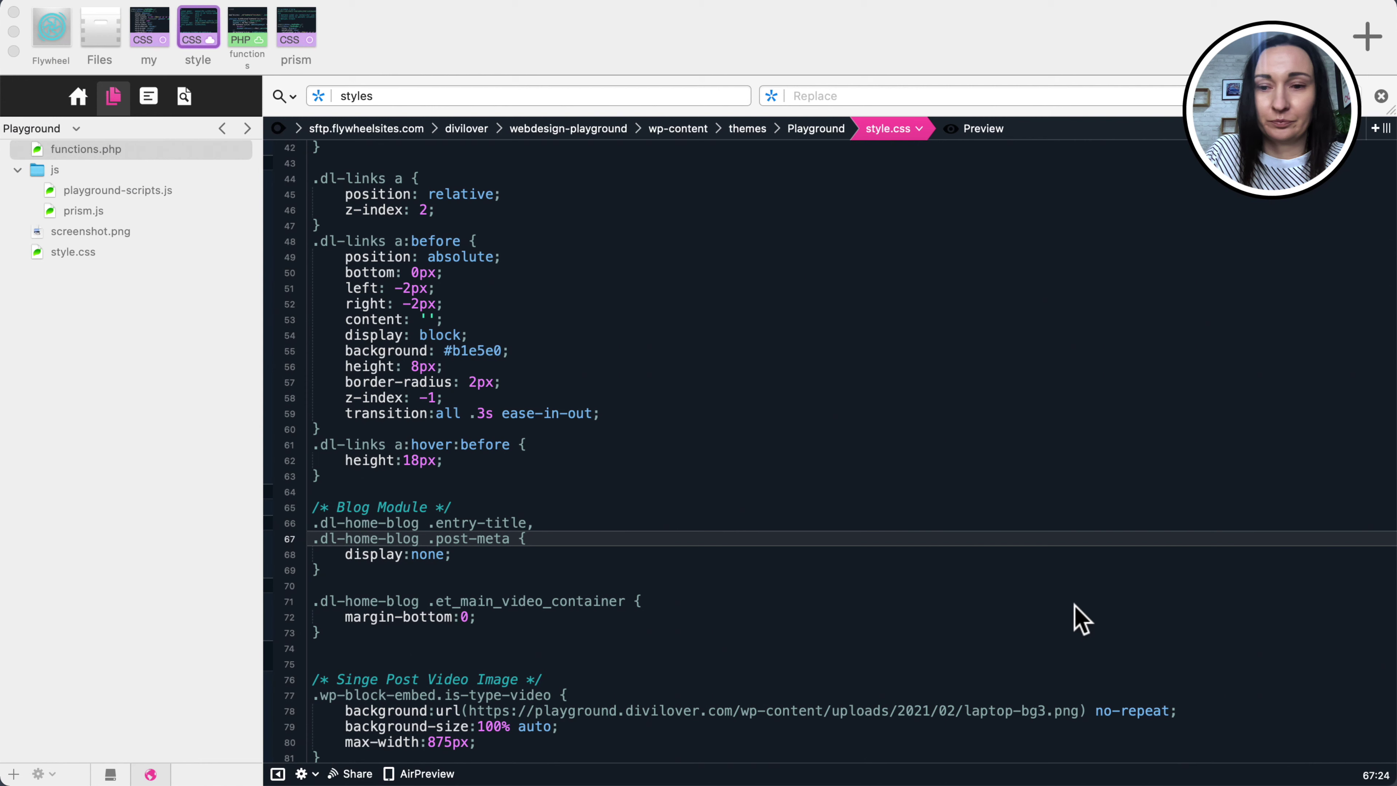
Add a '.dl-home-blog .et_pb_post { padding-bottom:0 }' rule below the video container rule.
click(811, 531)
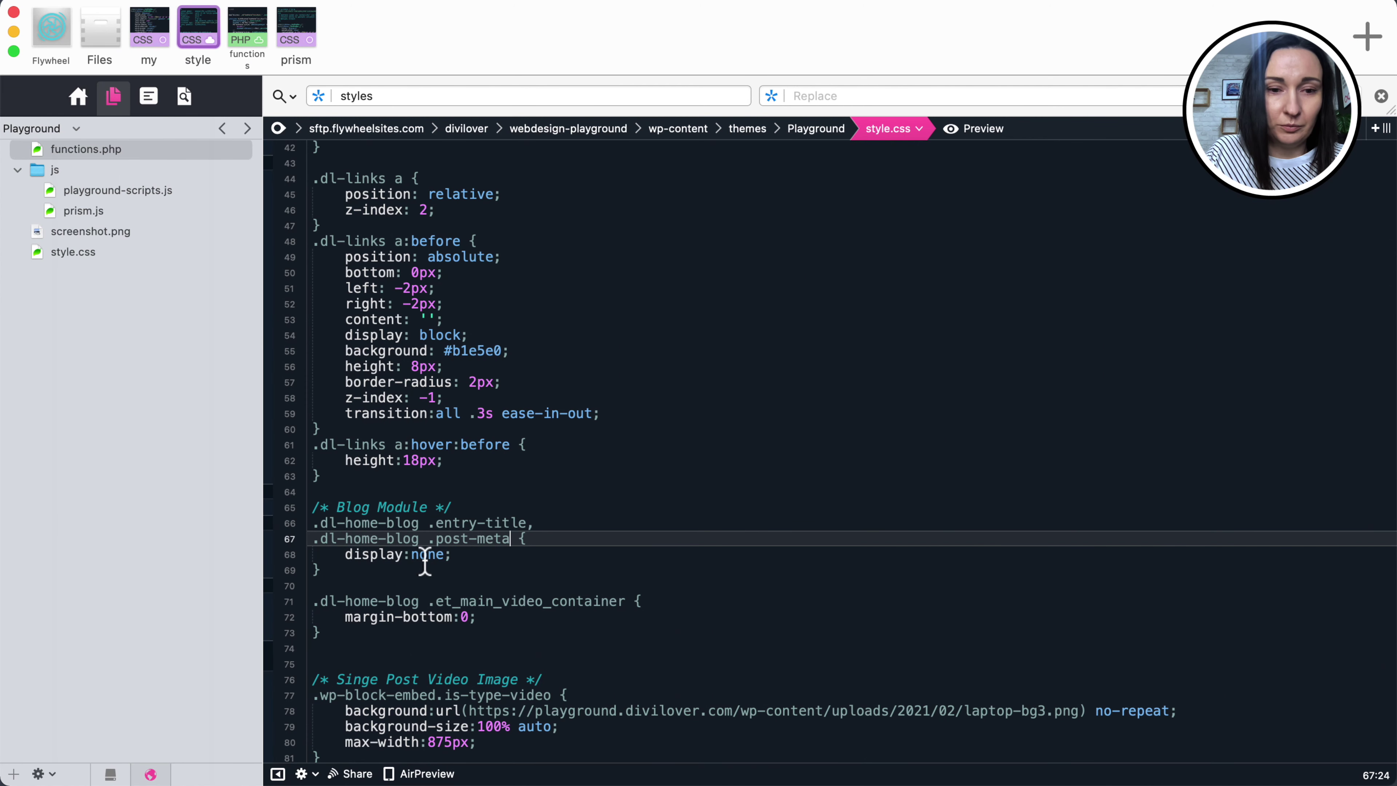
click(340, 632)
key(Return)
key(Return)
text(.et_pb_post)
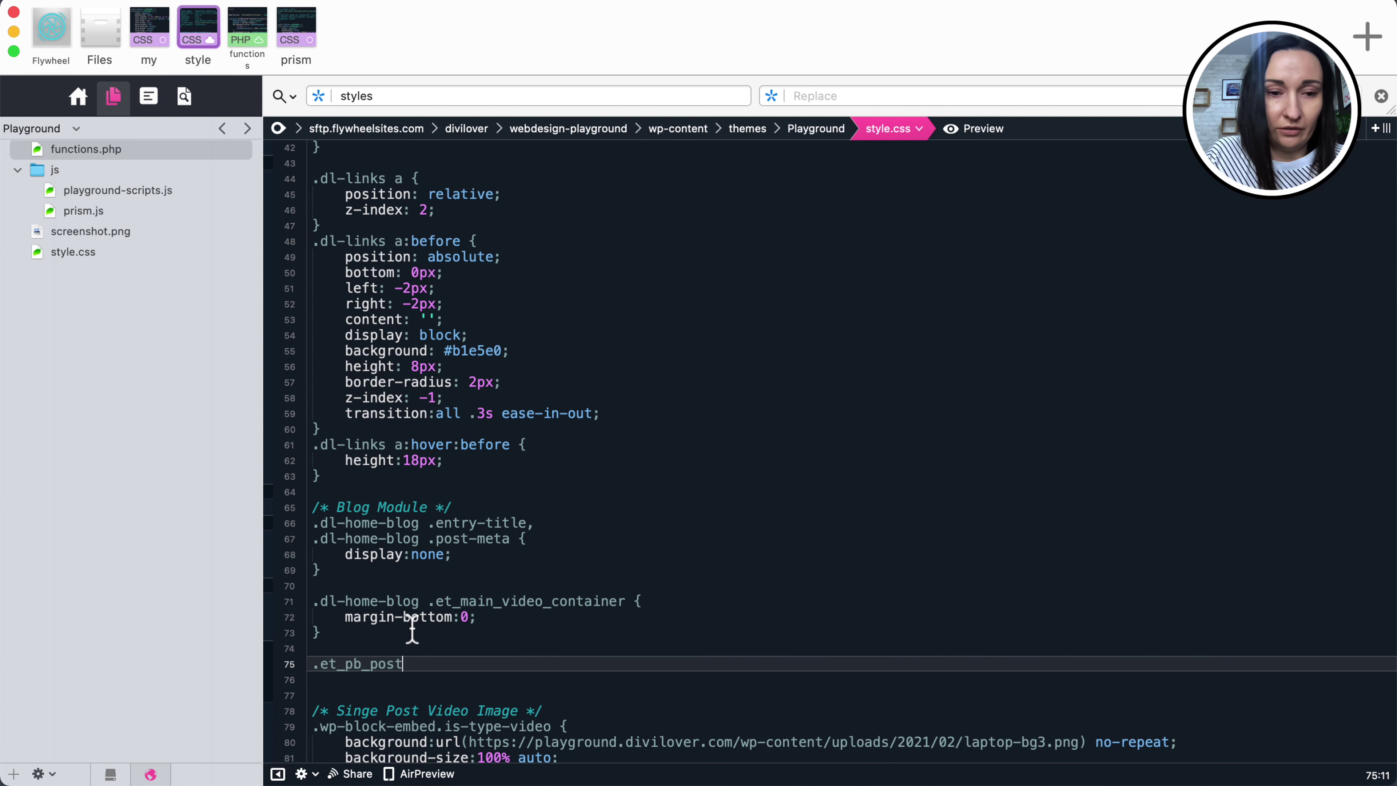
drag(423, 601, 312, 602)
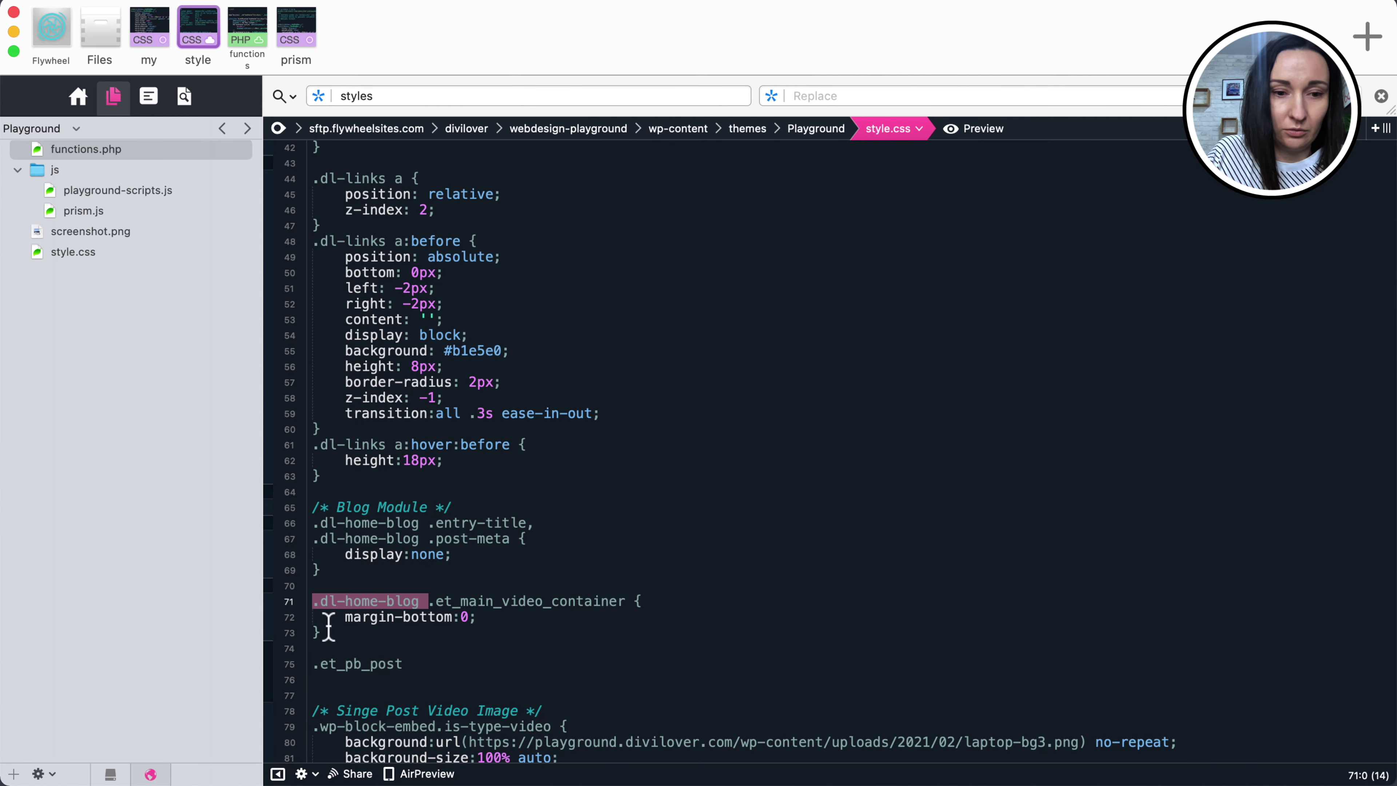
click(314, 664)
key(super+v)
text({)
key(Return)
text(padding)
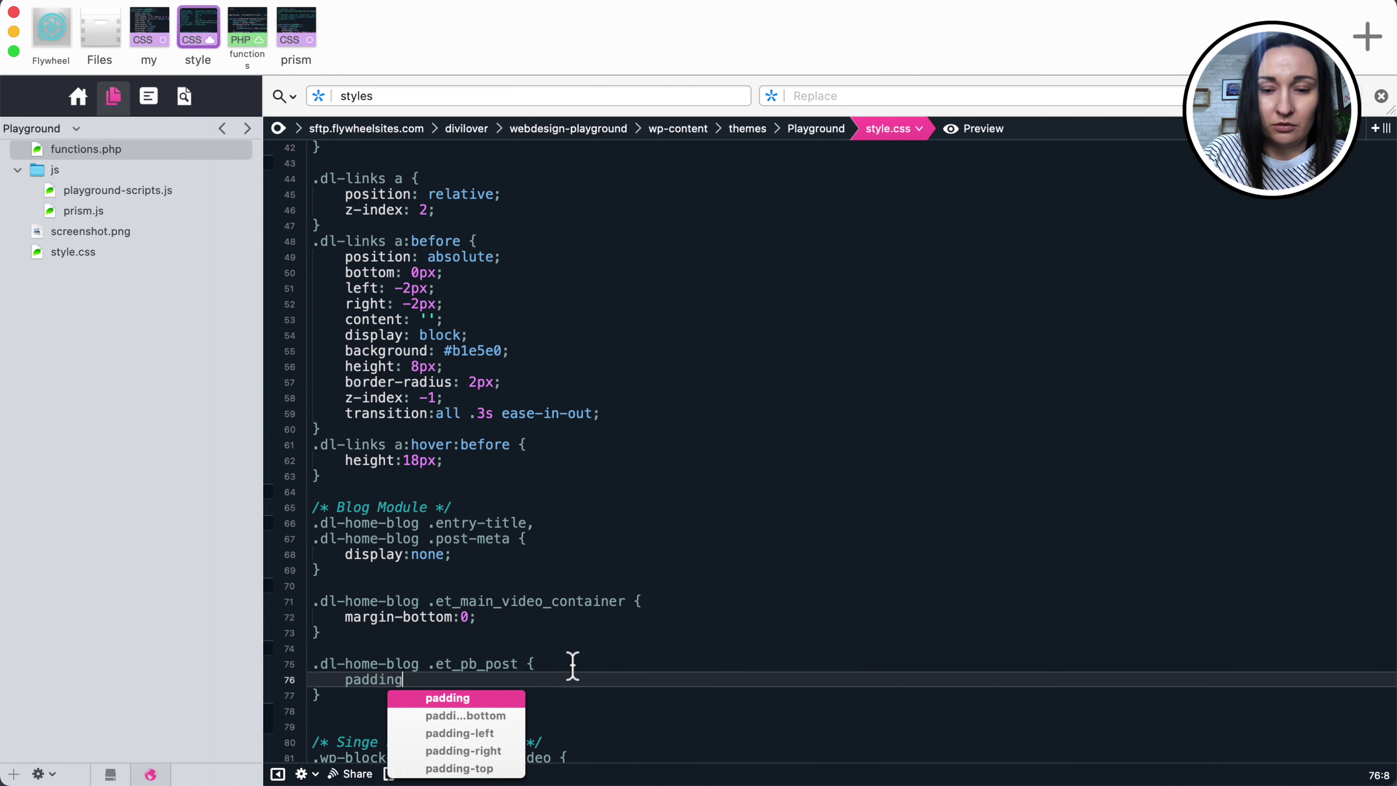
text(-bottom:0;)
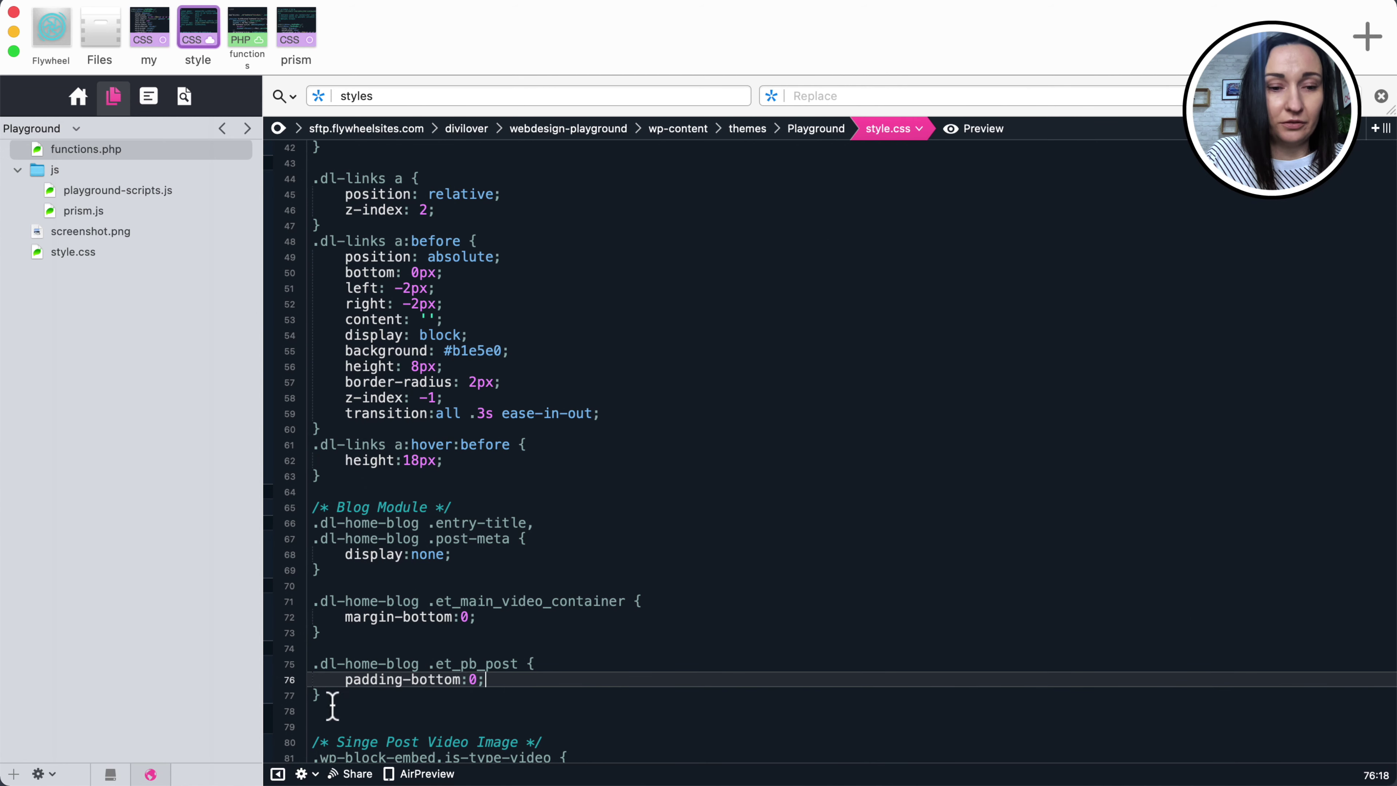
Raise the theme Version to 1.0.14 and save style.css so it uploads.
scroll(407, 498, up, 10)
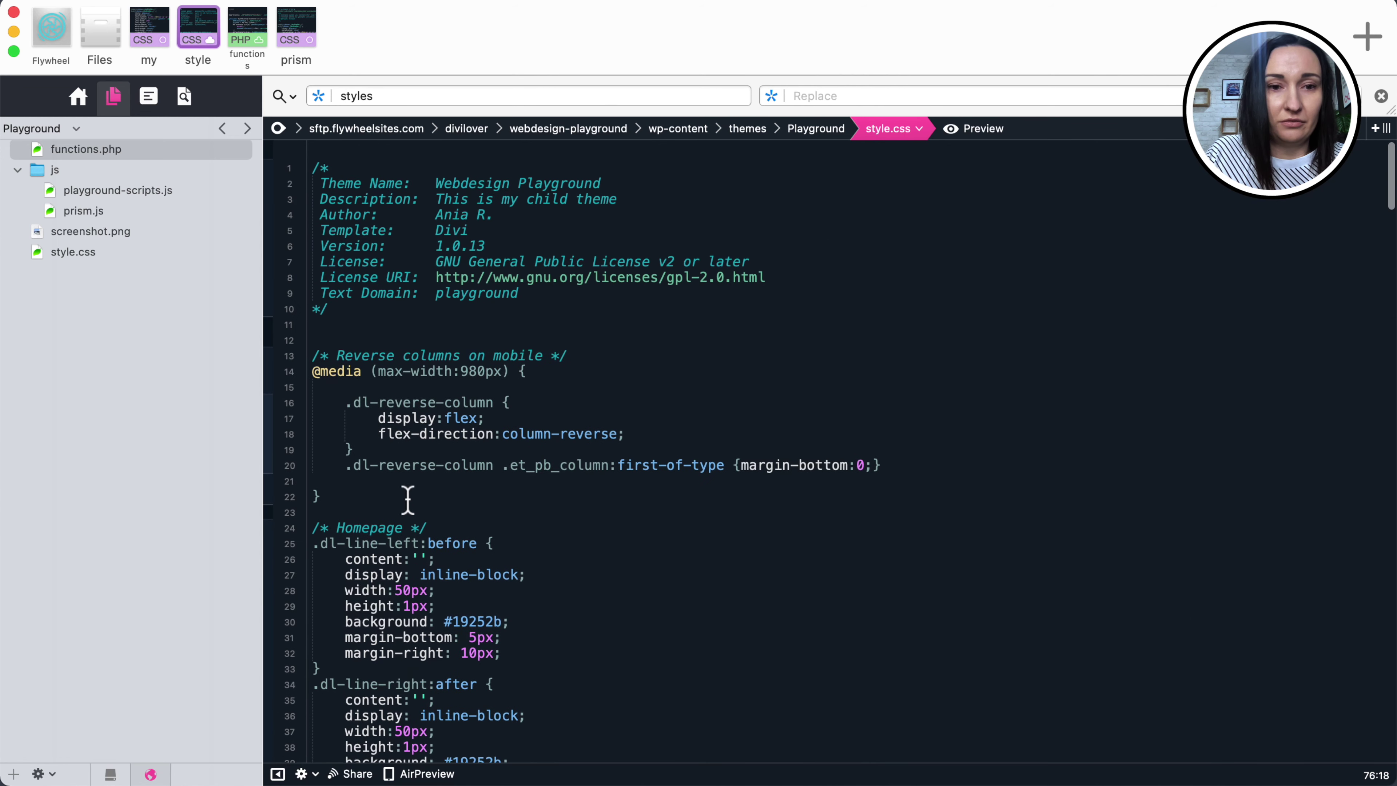
click(490, 228)
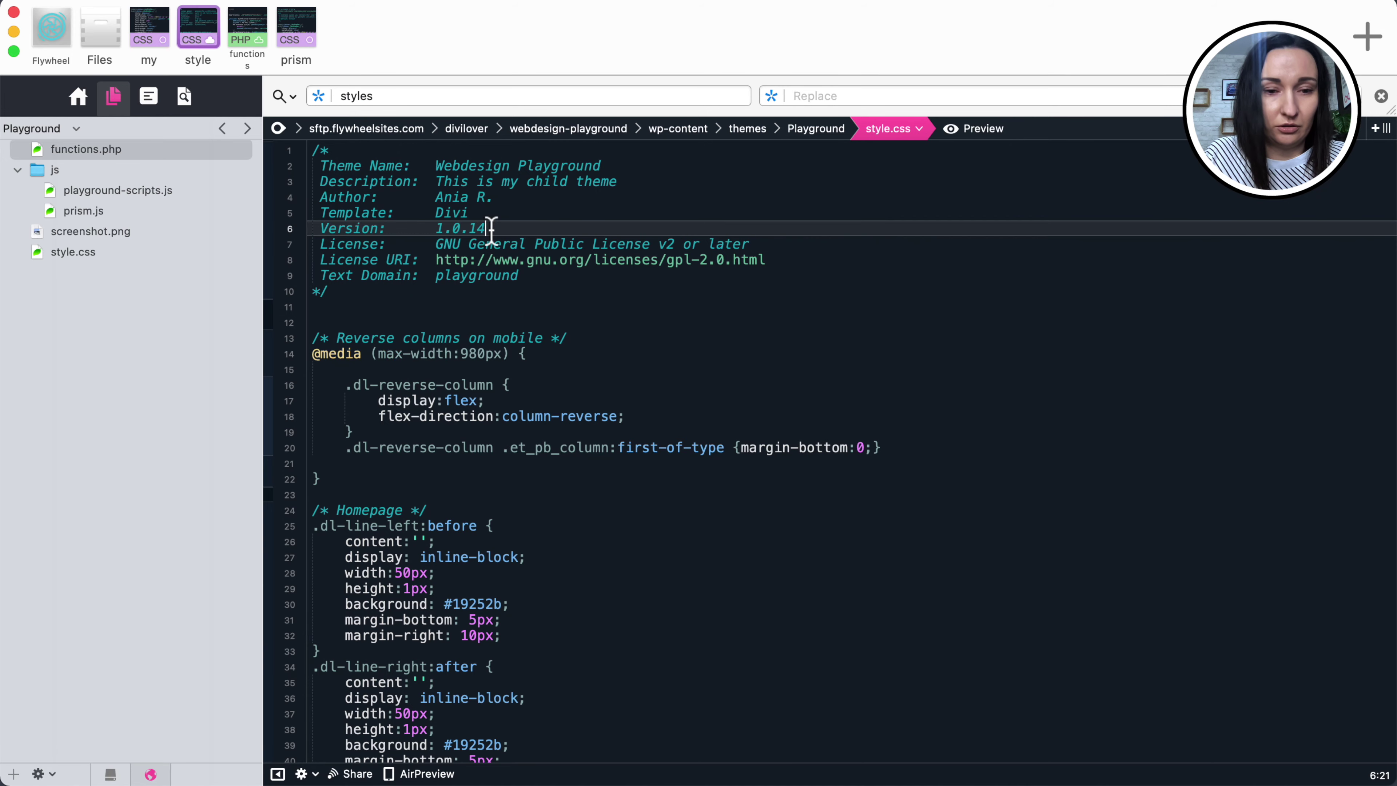
scroll(508, 390, down, 10)
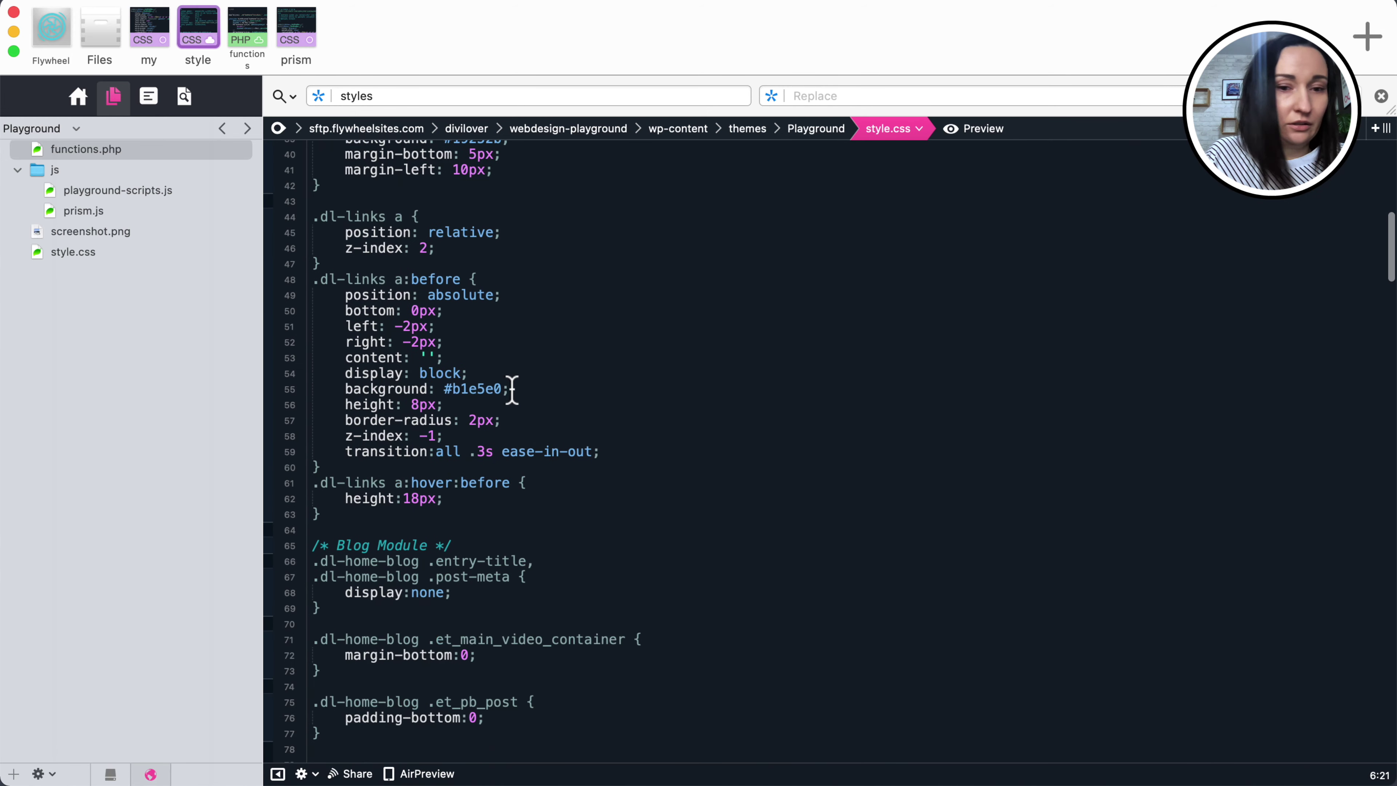
key(super+s)
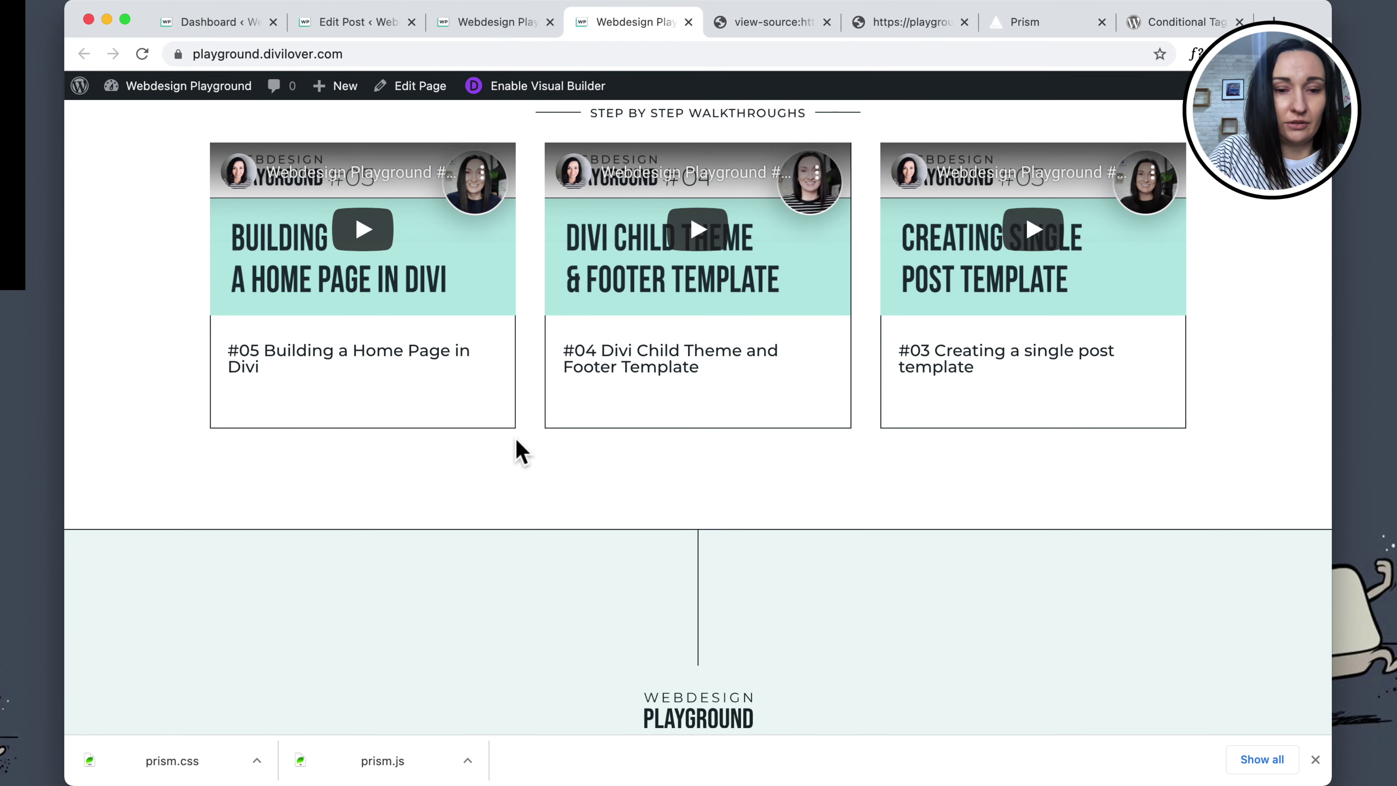
Reload the live homepage several times to pick up the updated stylesheet.
key(super+r)
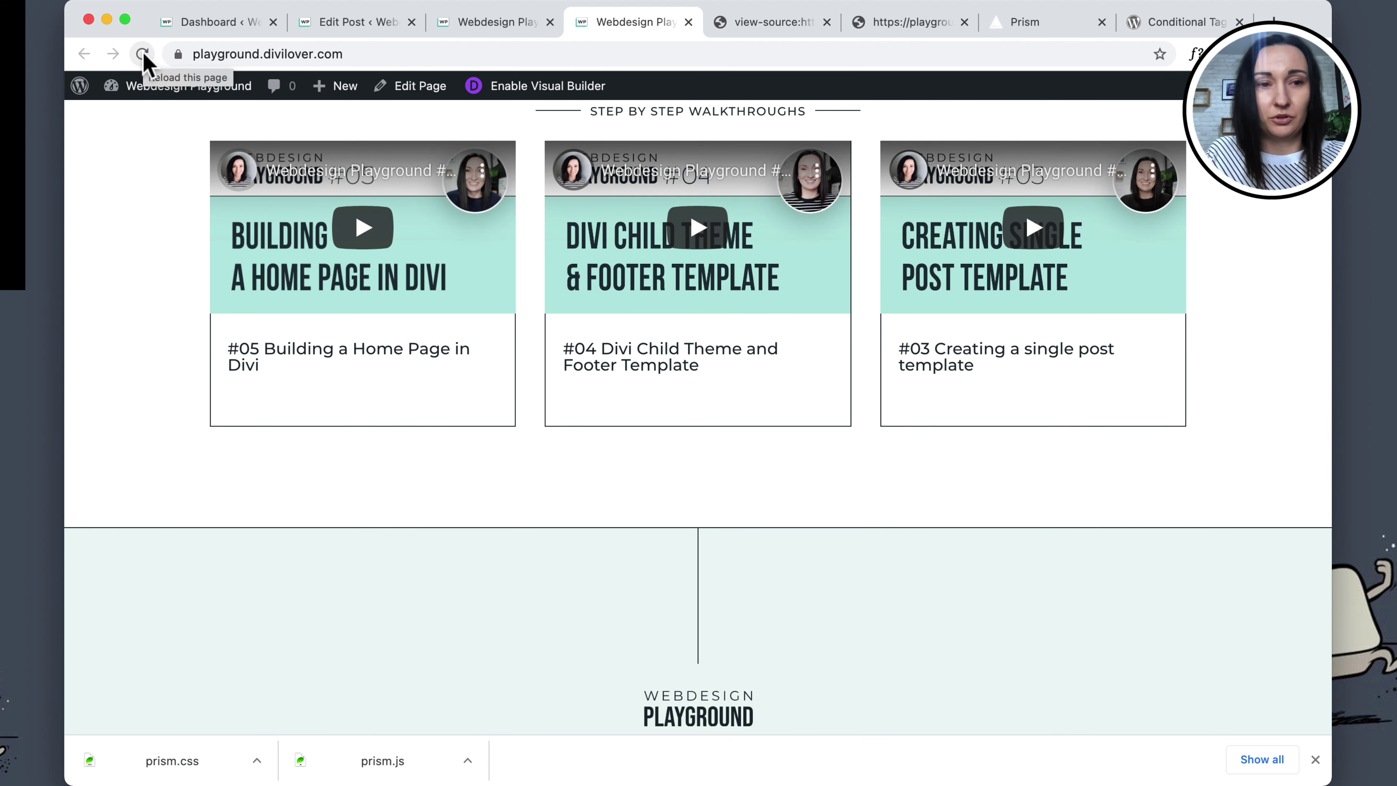
click(144, 54)
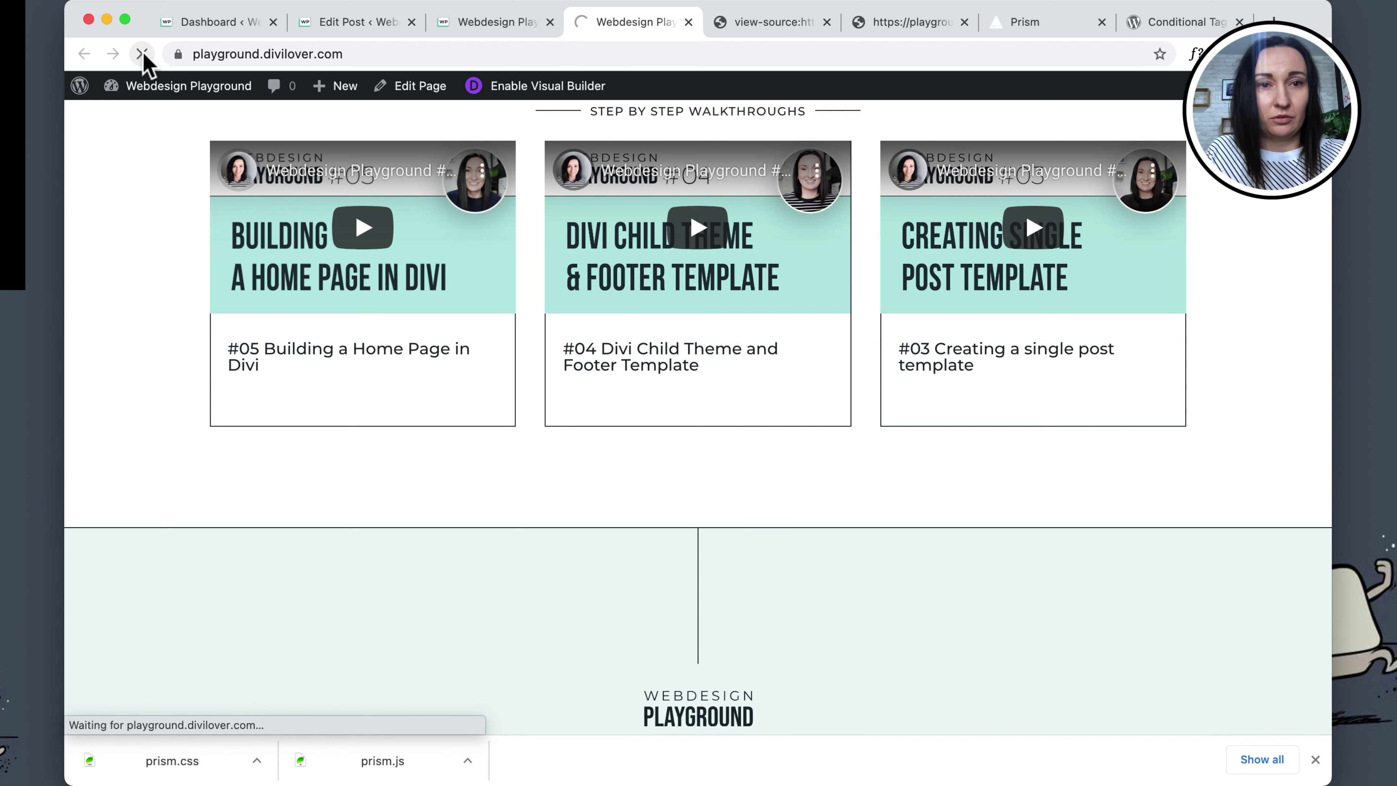
key(super+r)
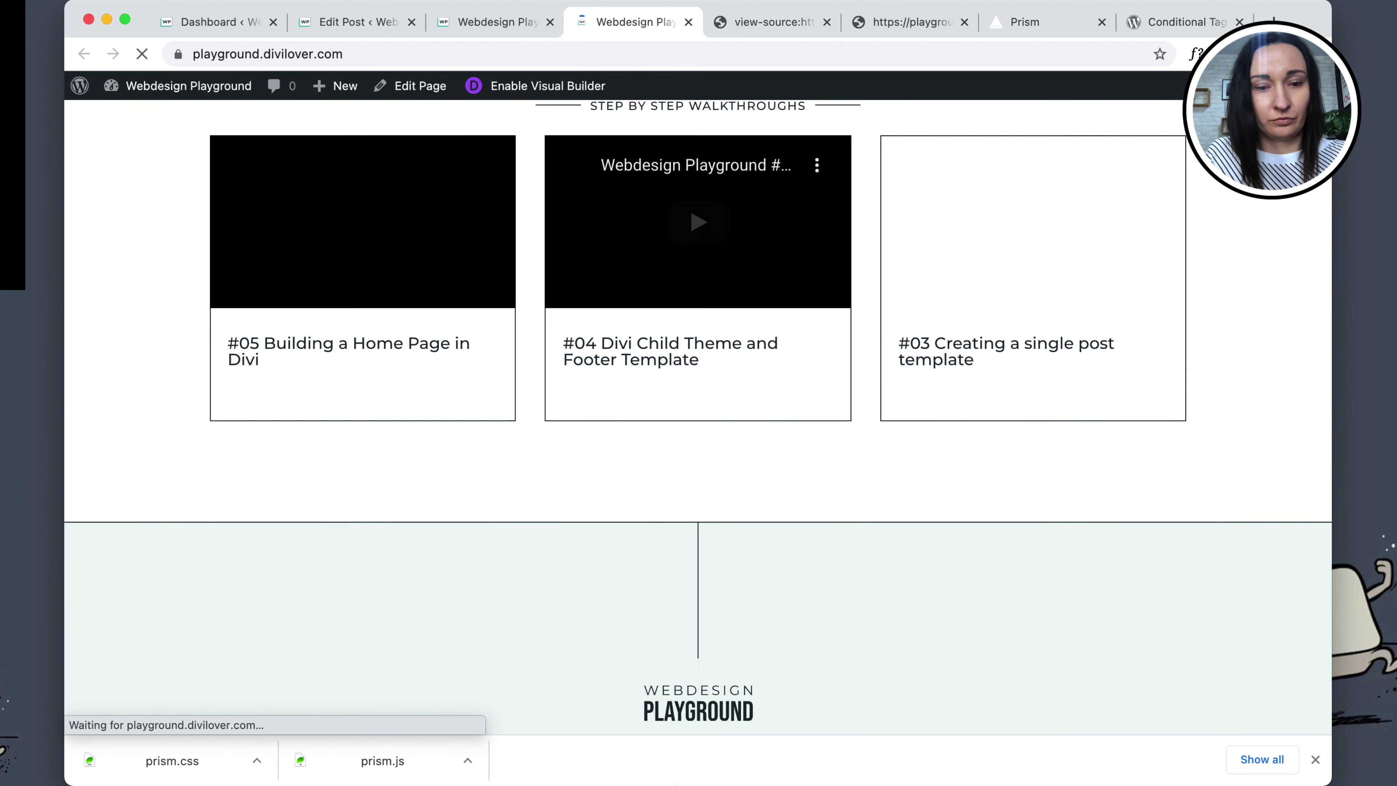
key(super+Tab)
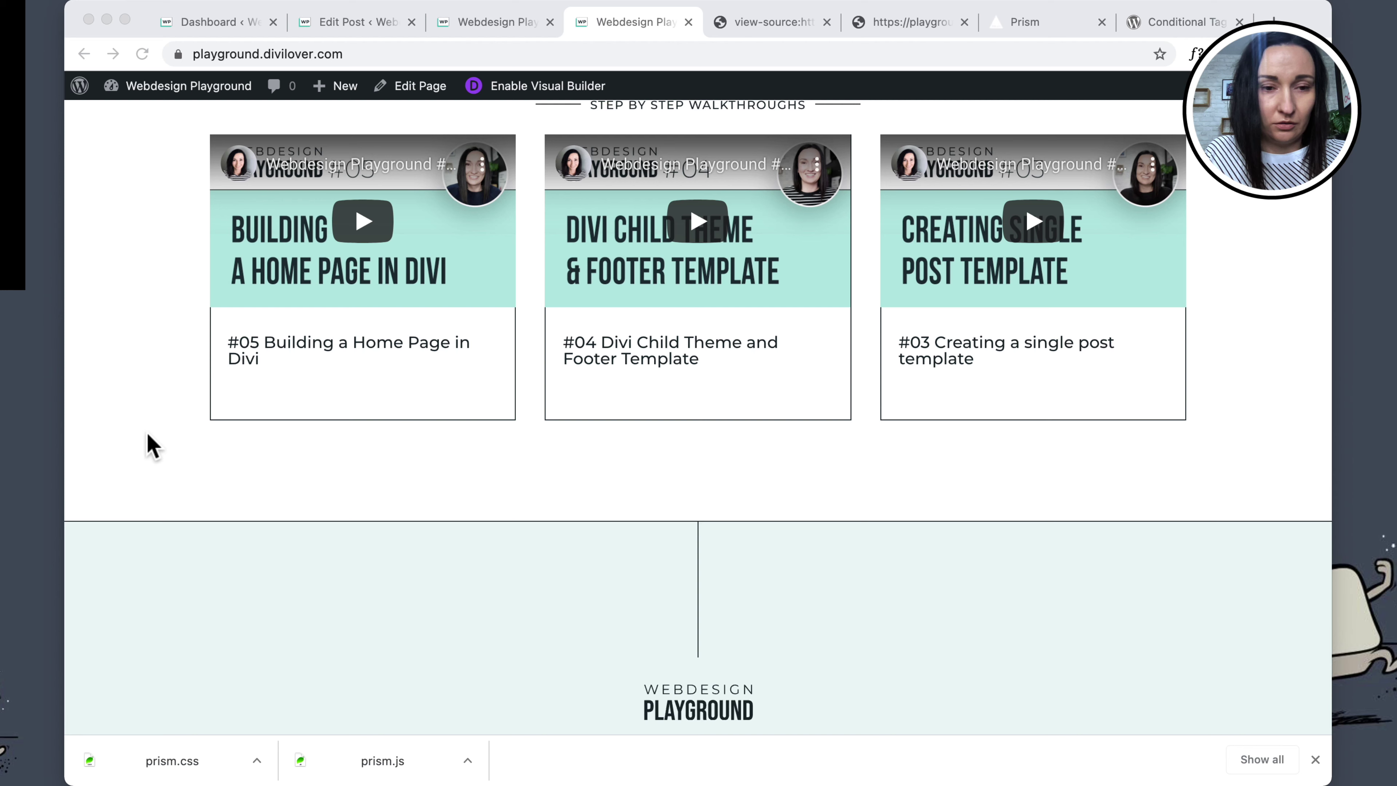
Open Chrome DevTools on the homepage through the right-click Inspect option.
click(127, 465)
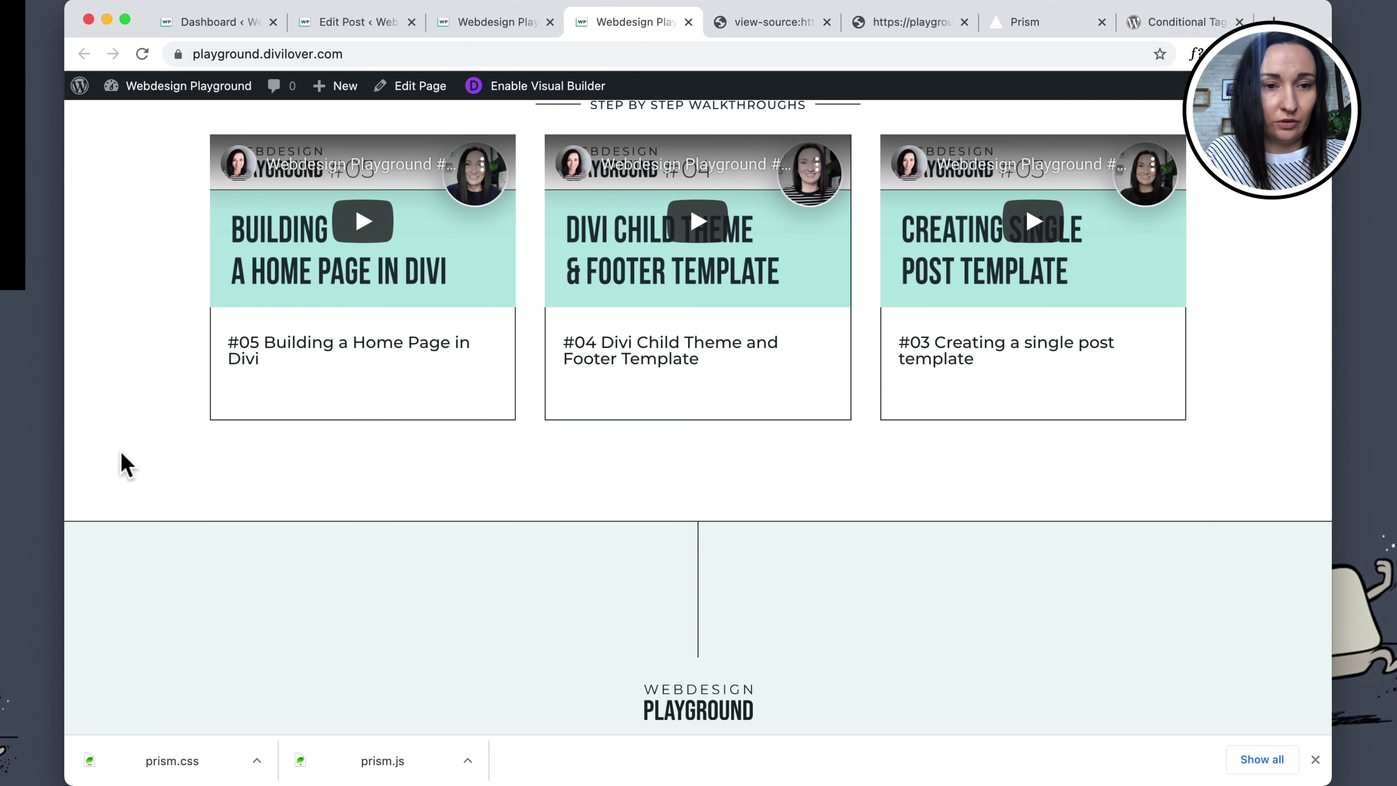
right_click(660, 465)
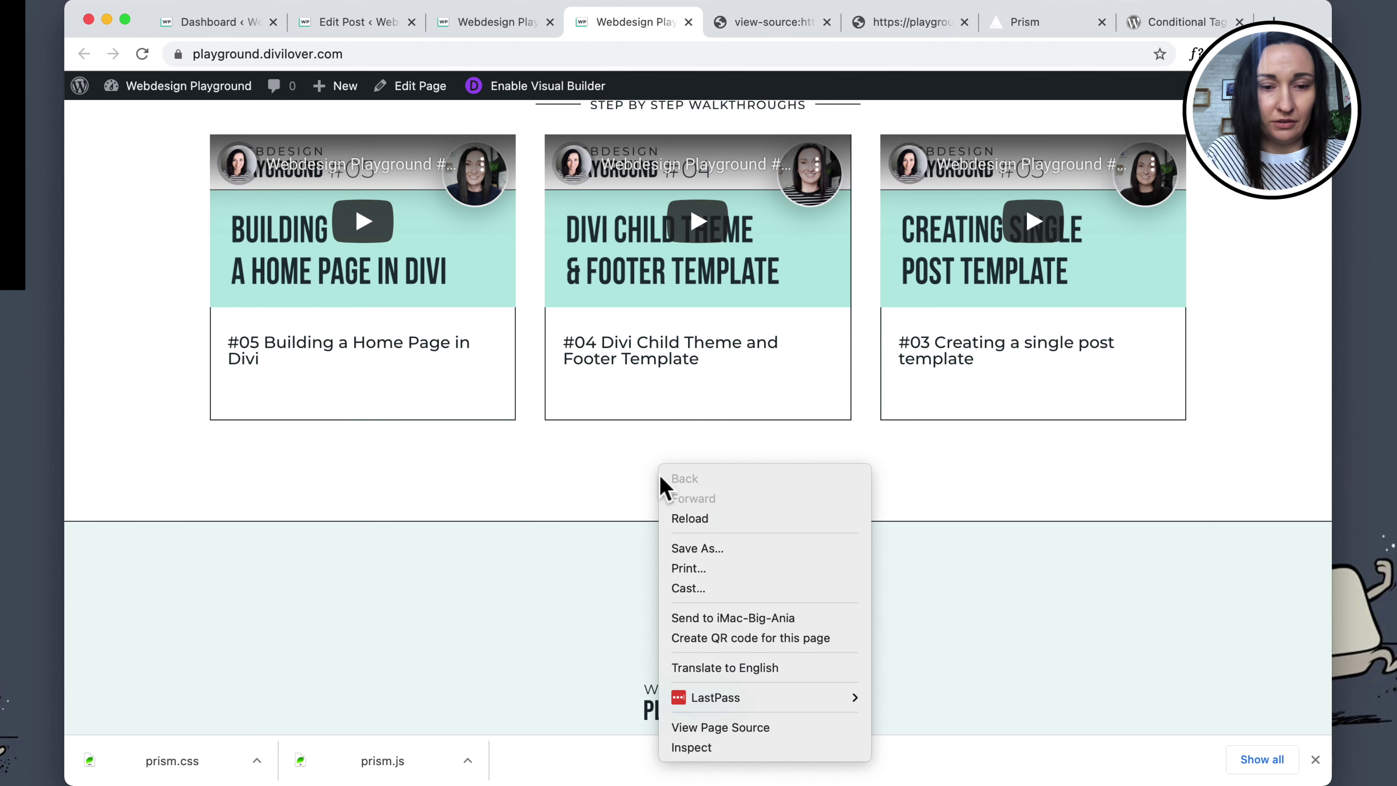
click(727, 748)
Inspect the first post's title element in the Elements tree, then close DevTools.
click(772, 86)
scroll(623, 368, down, 10)
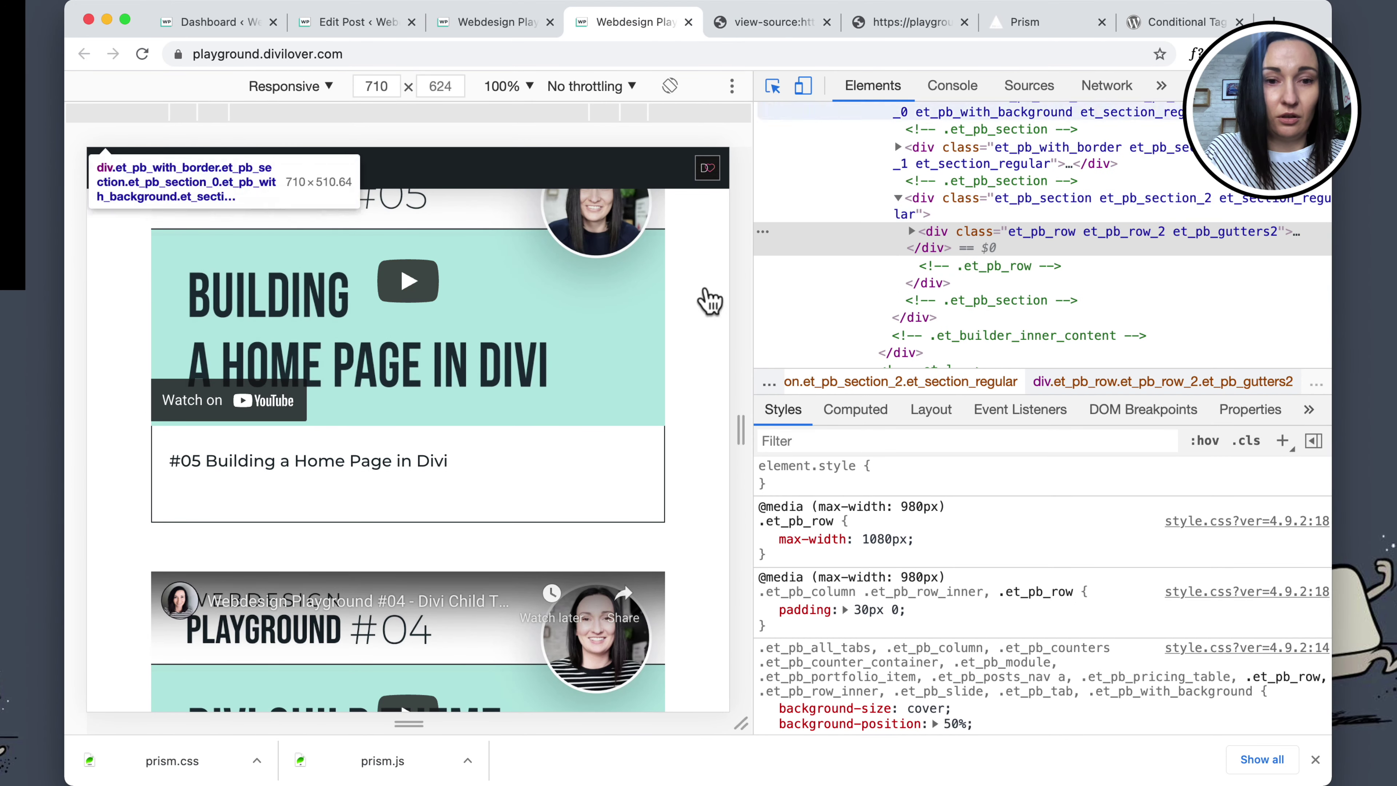
click(581, 469)
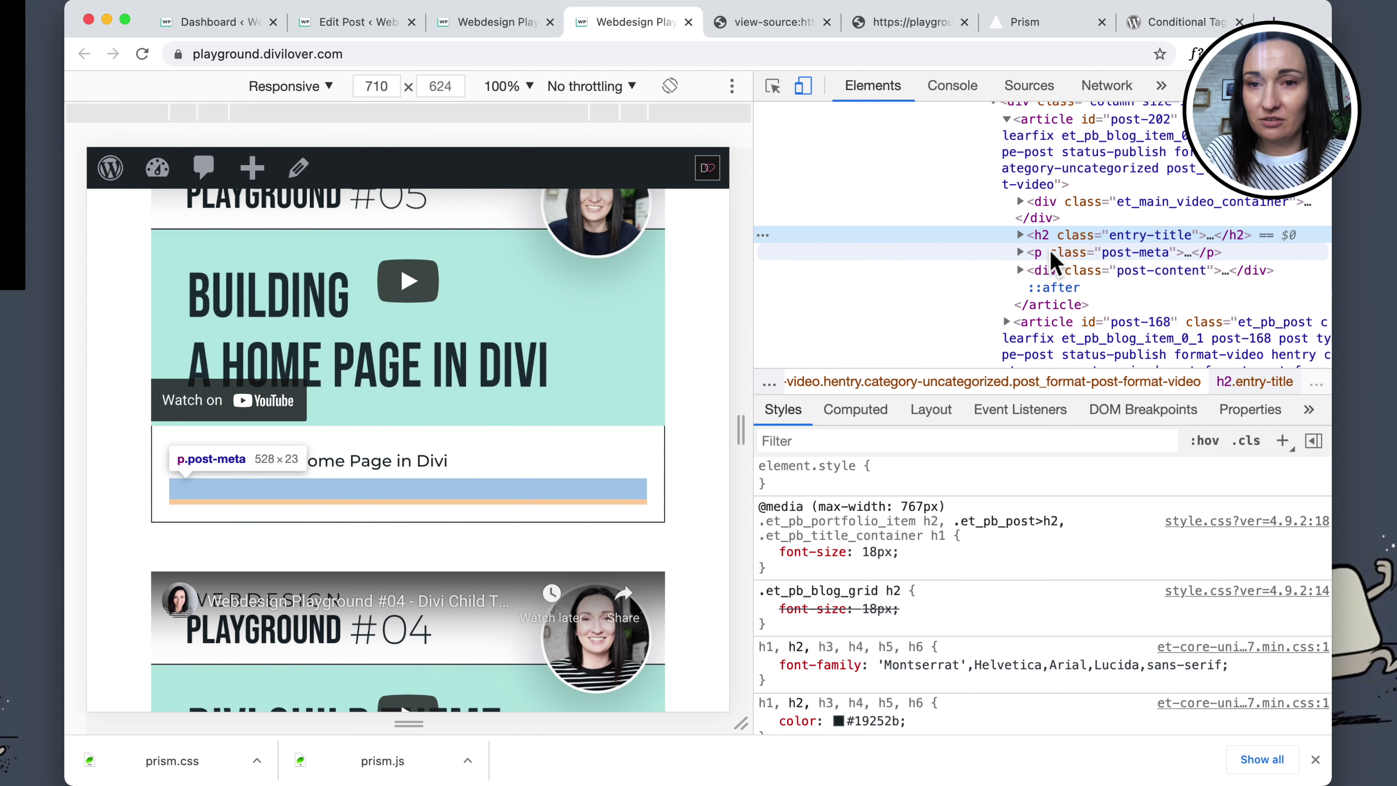
scroll(1050, 248, up, 4)
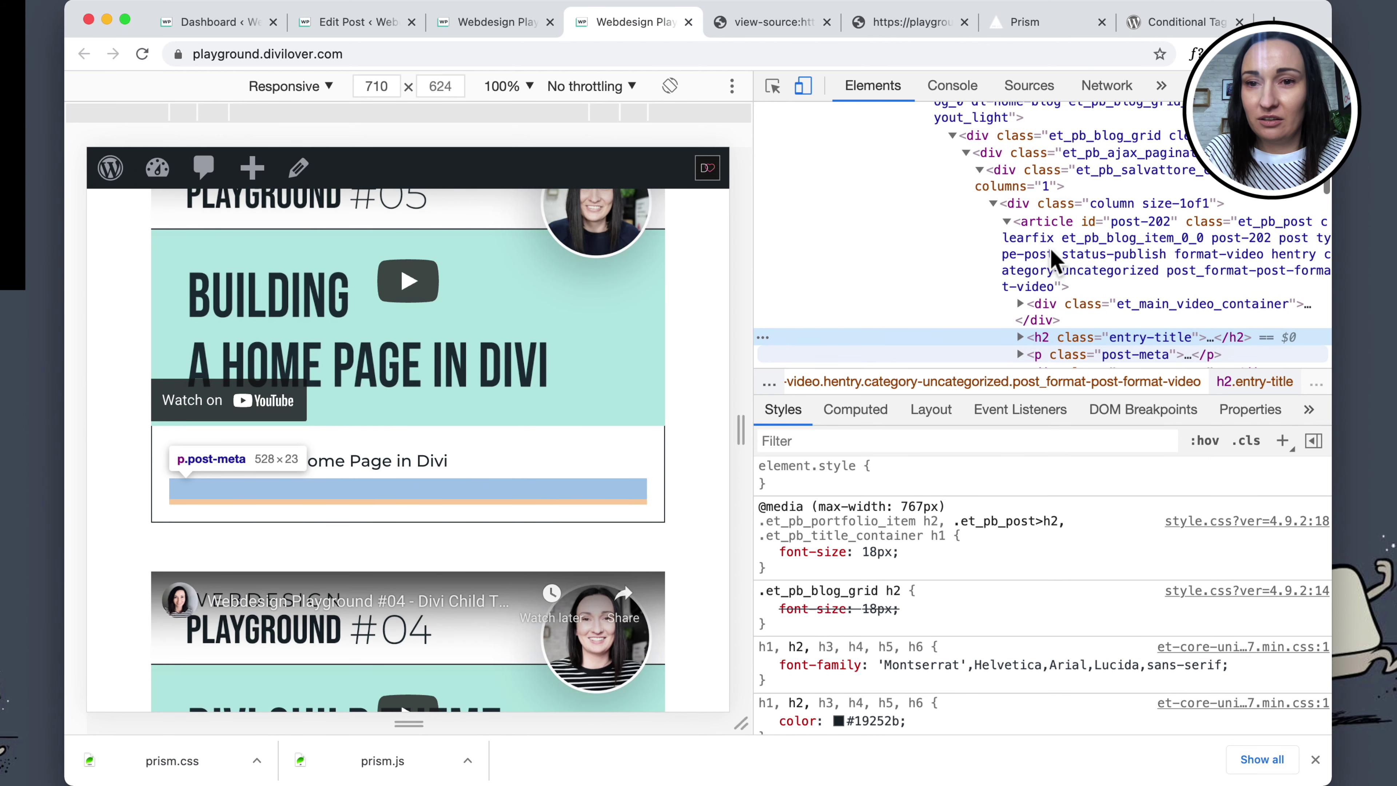
scroll(1018, 182, up, 2)
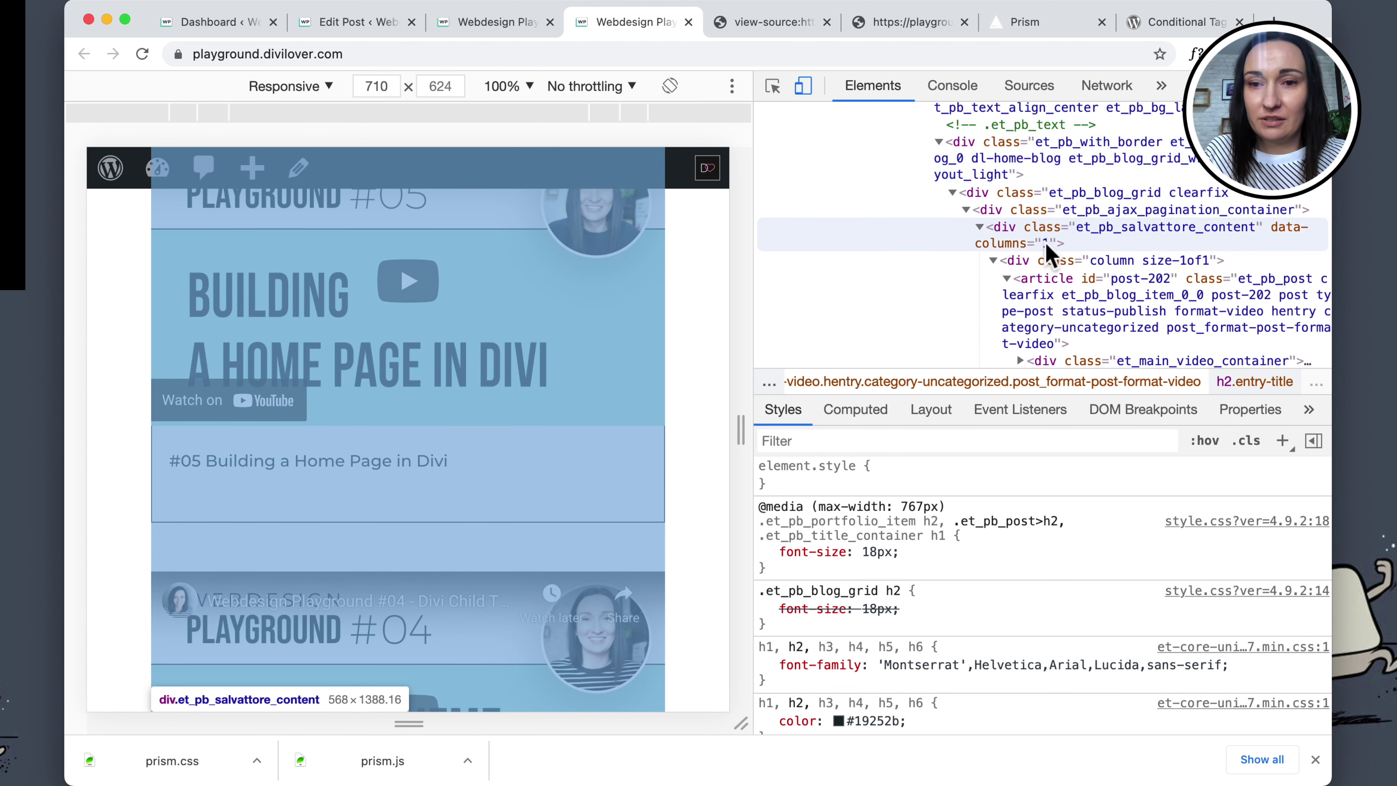
scroll(963, 248, down, 6)
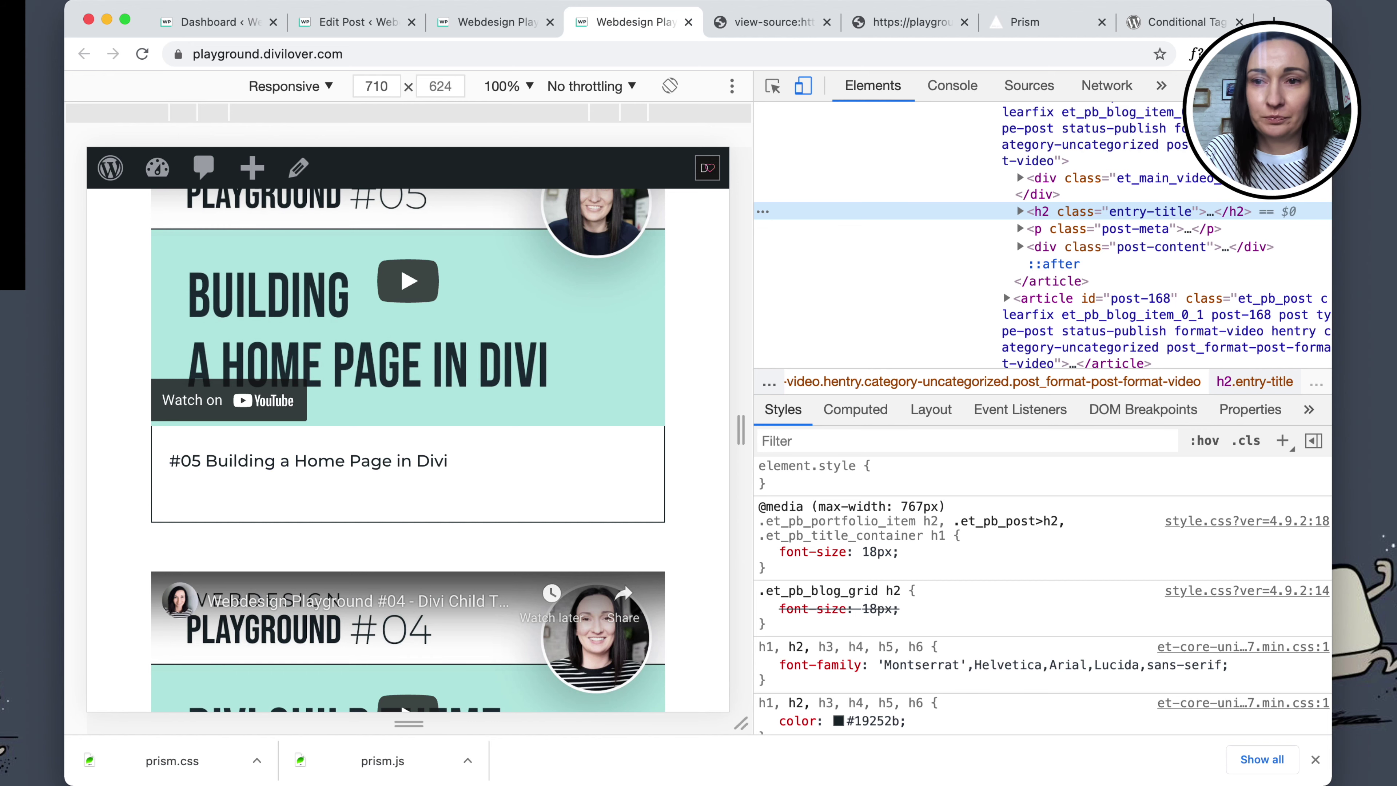
key(super+alt+i)
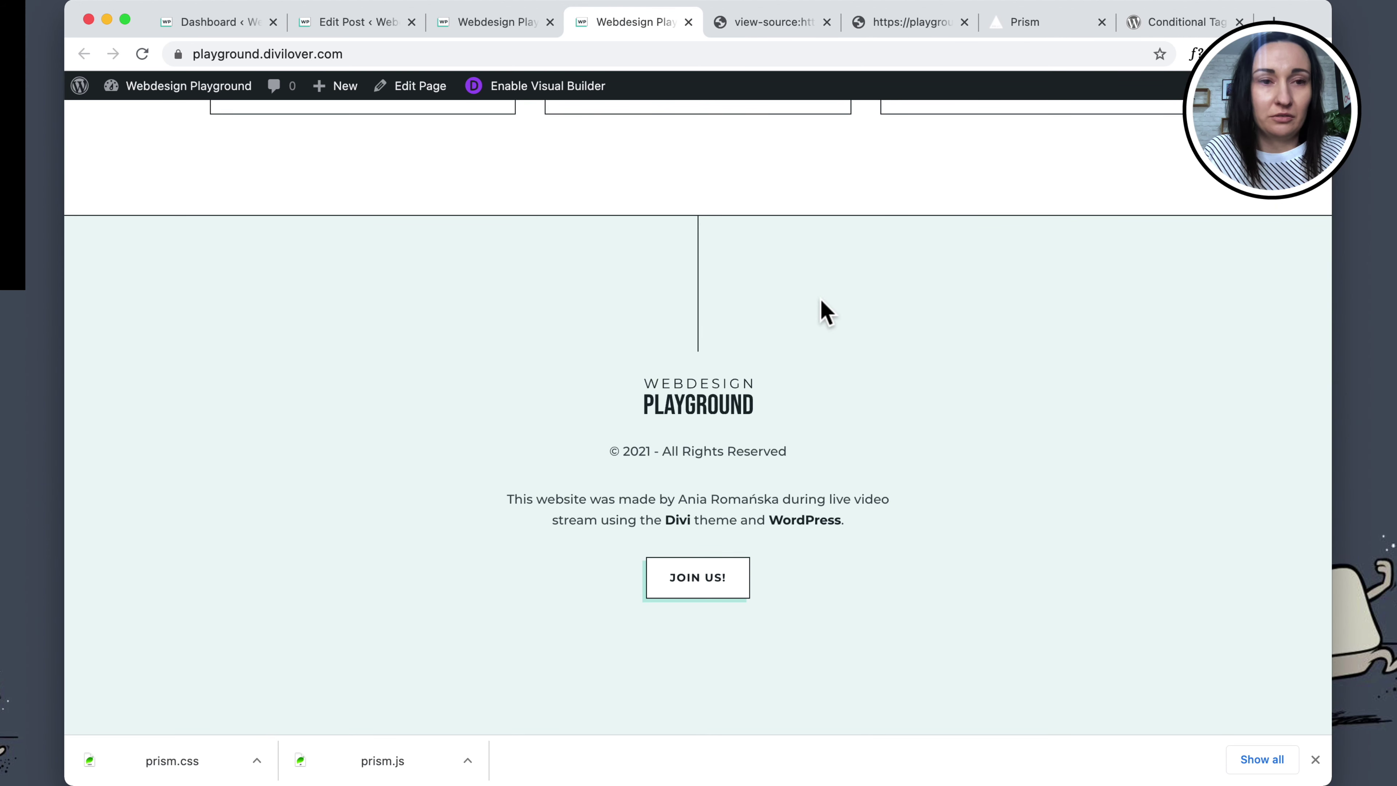
Reload and scroll up to the Latest on the Playground grid showing three untitled video thumbnails.
key(super+r)
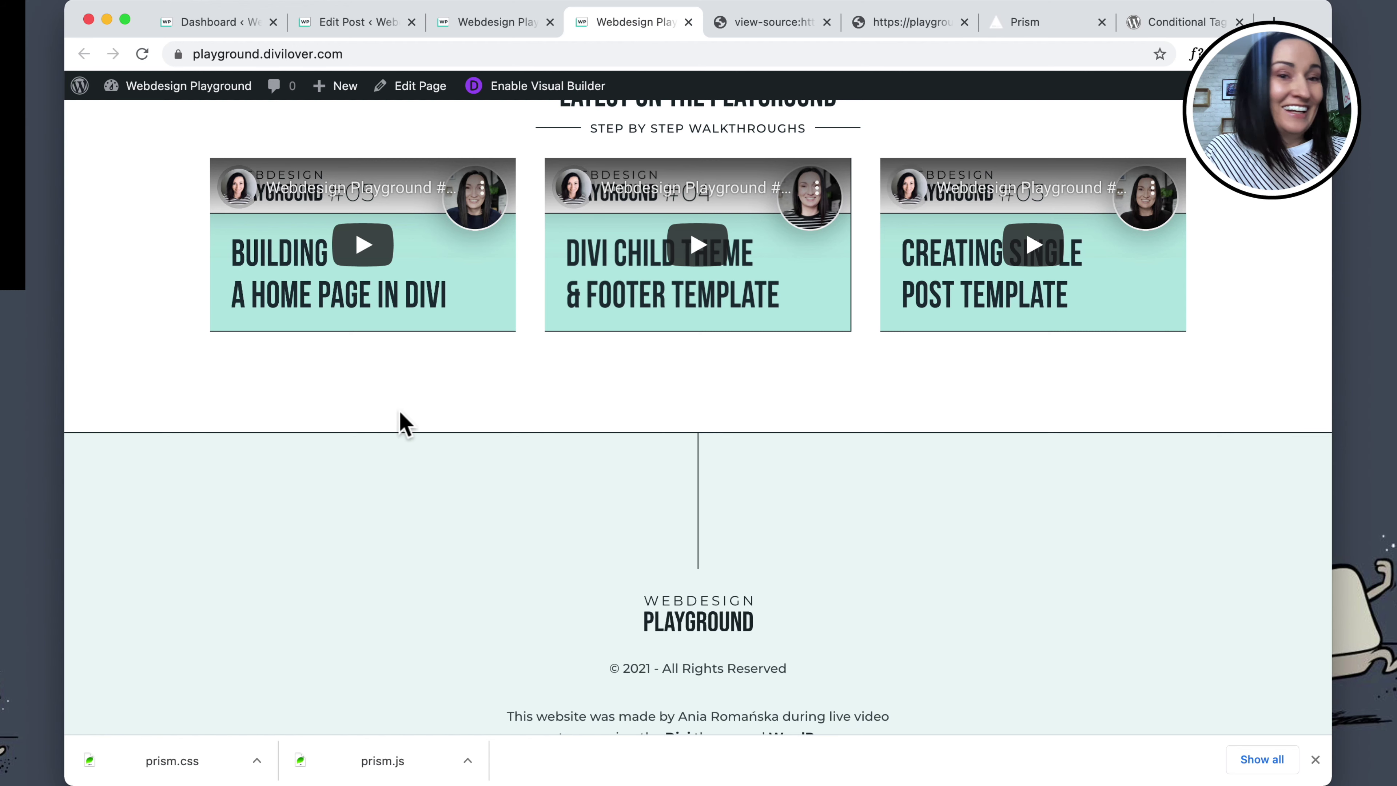
scroll(400, 421, up, 3)
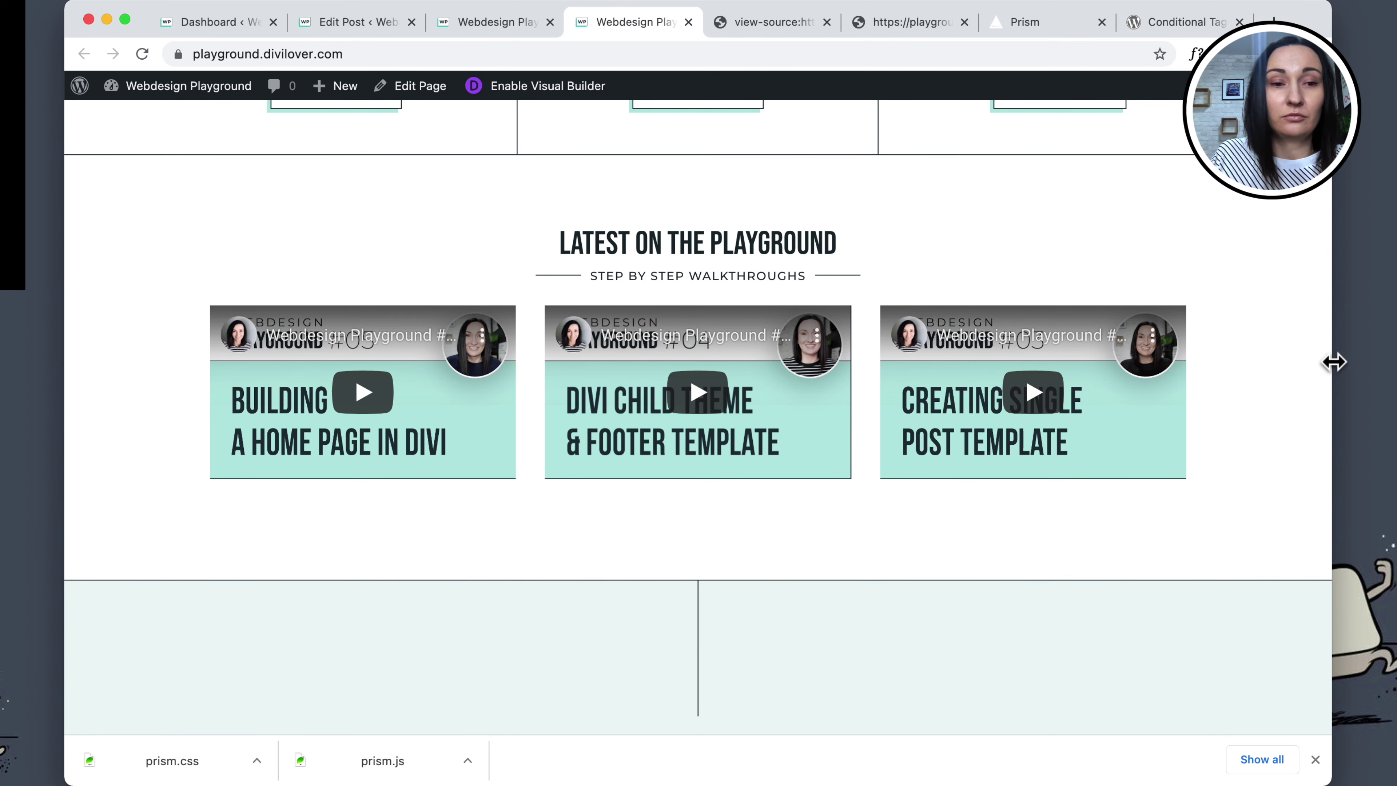
Narrow the browser window step by step to preview the grid's mobile layout.
drag(1331, 360, 1128, 384)
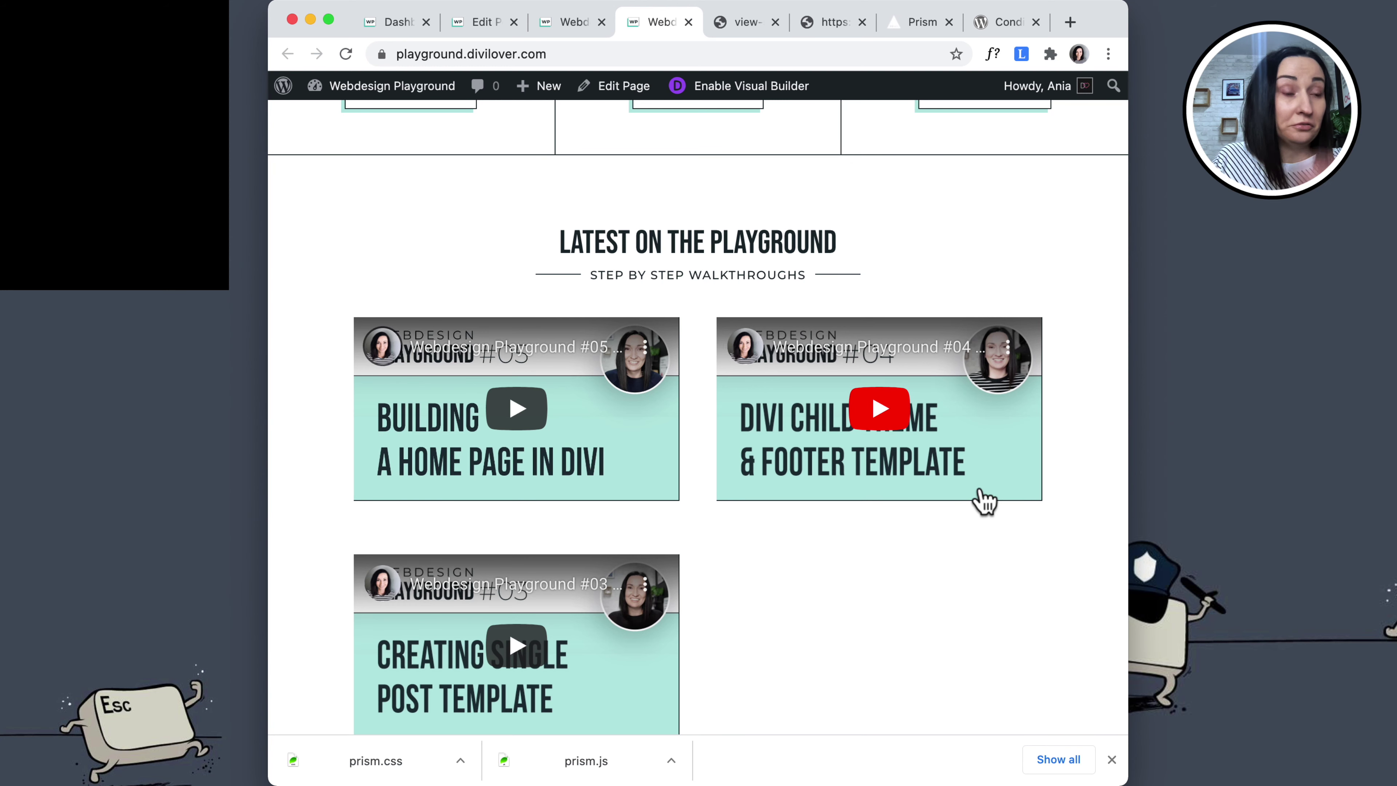
scroll(985, 500, down, 3)
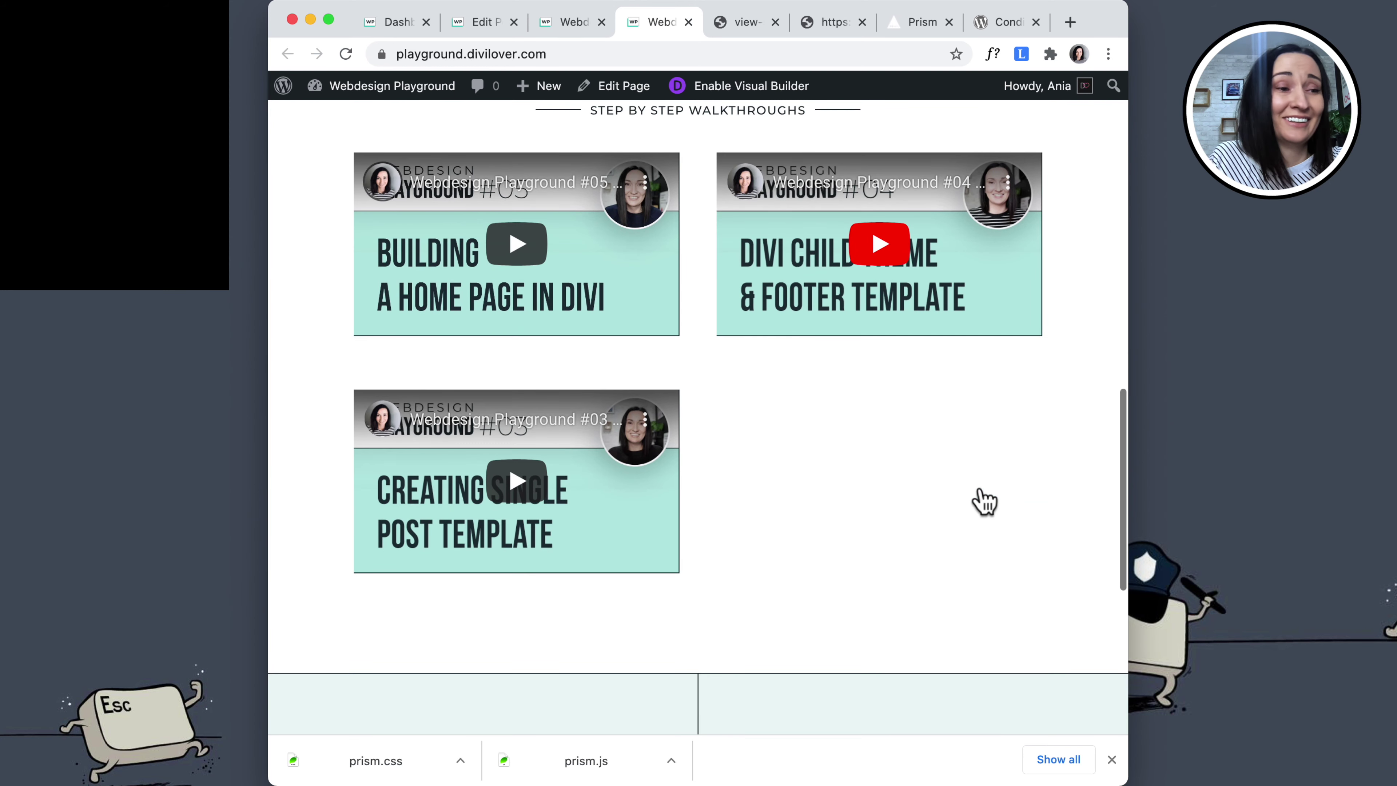
scroll(984, 500, up, 1)
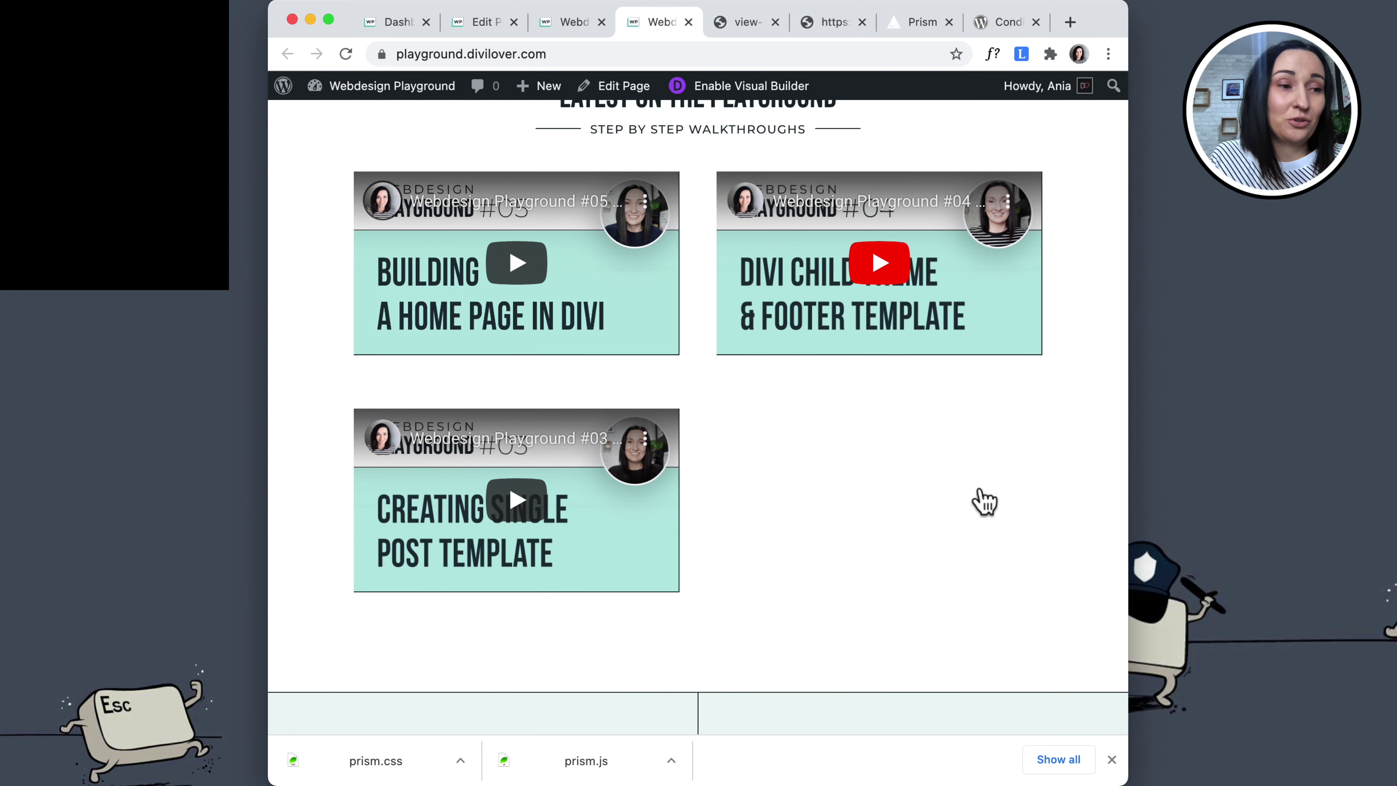
scroll(984, 501, up, 2)
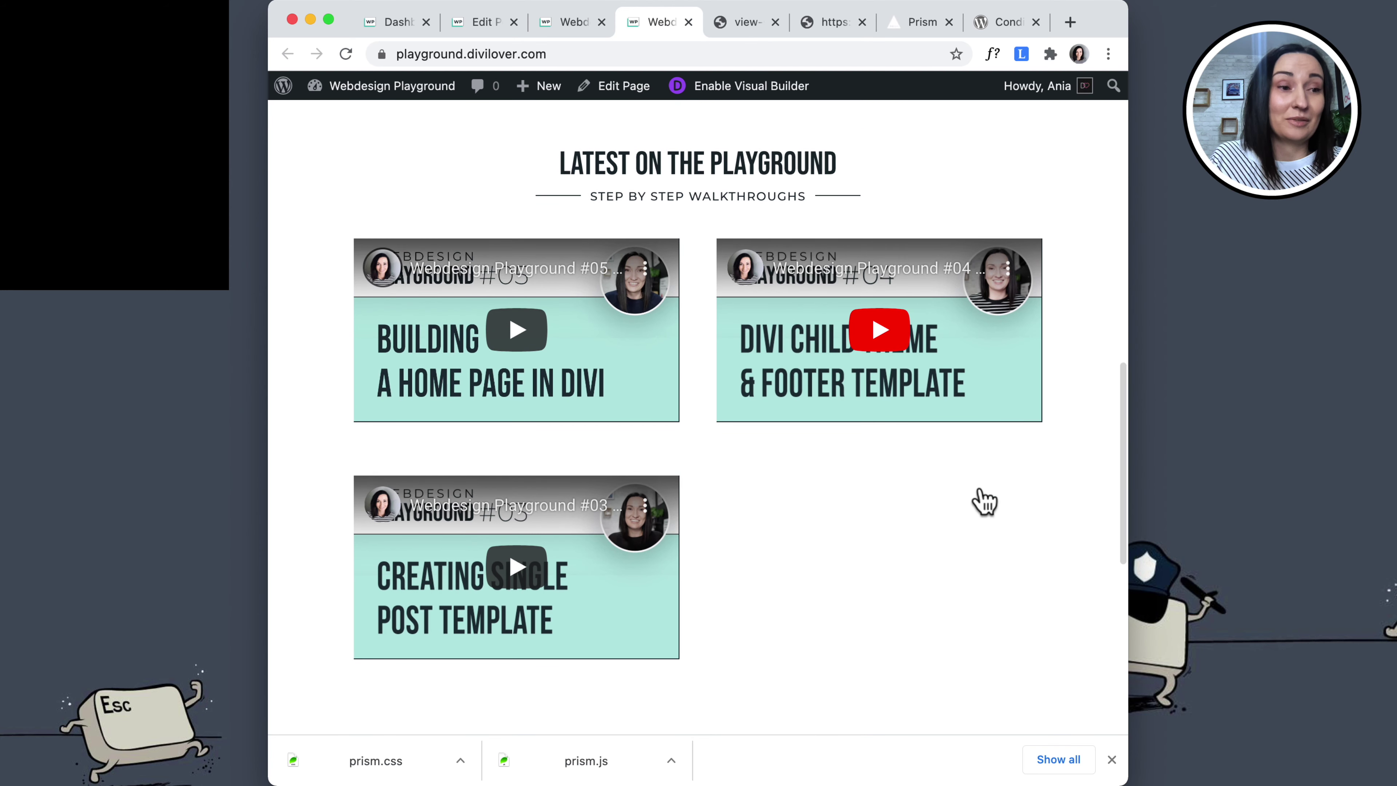
scroll(984, 501, up, 2)
scroll(984, 500, down, 3)
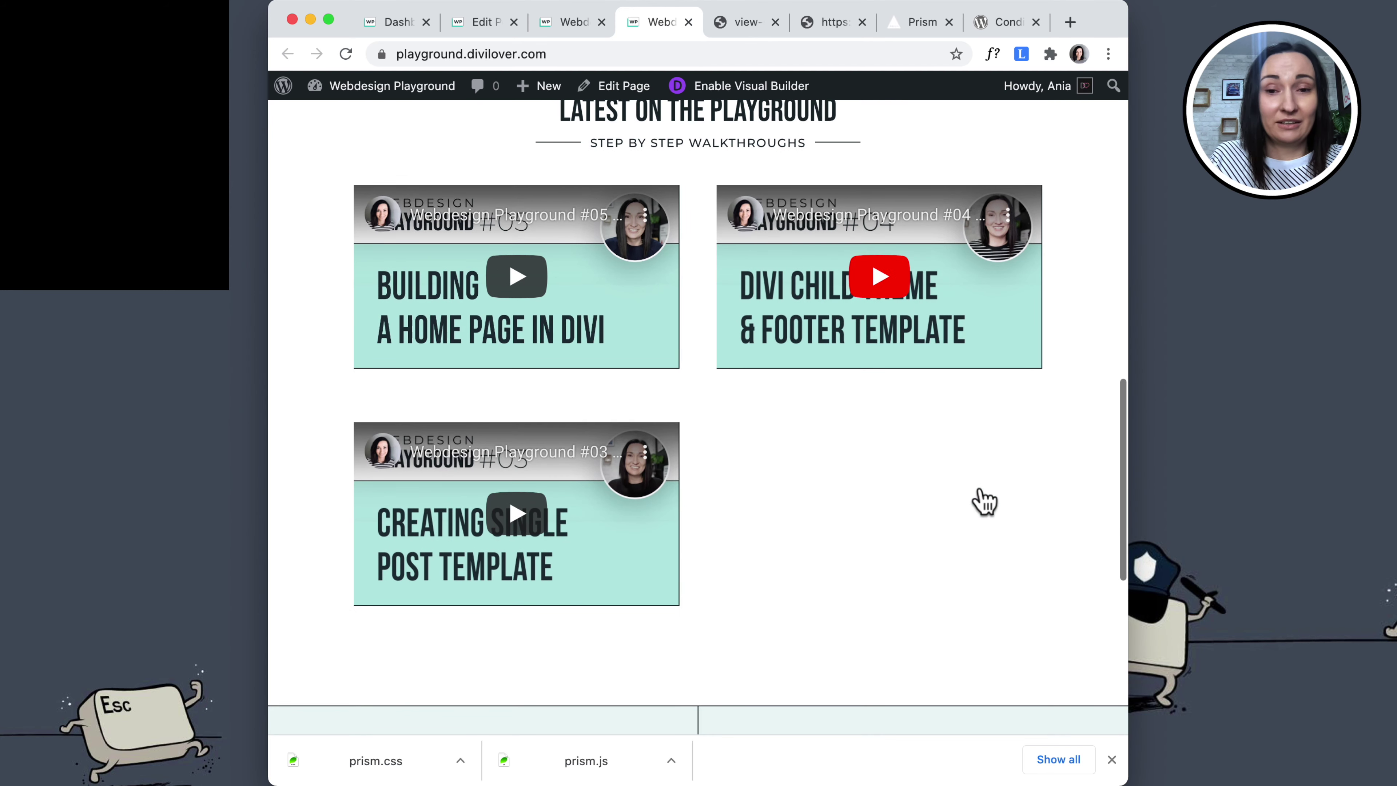
drag(1128, 434, 1042, 437)
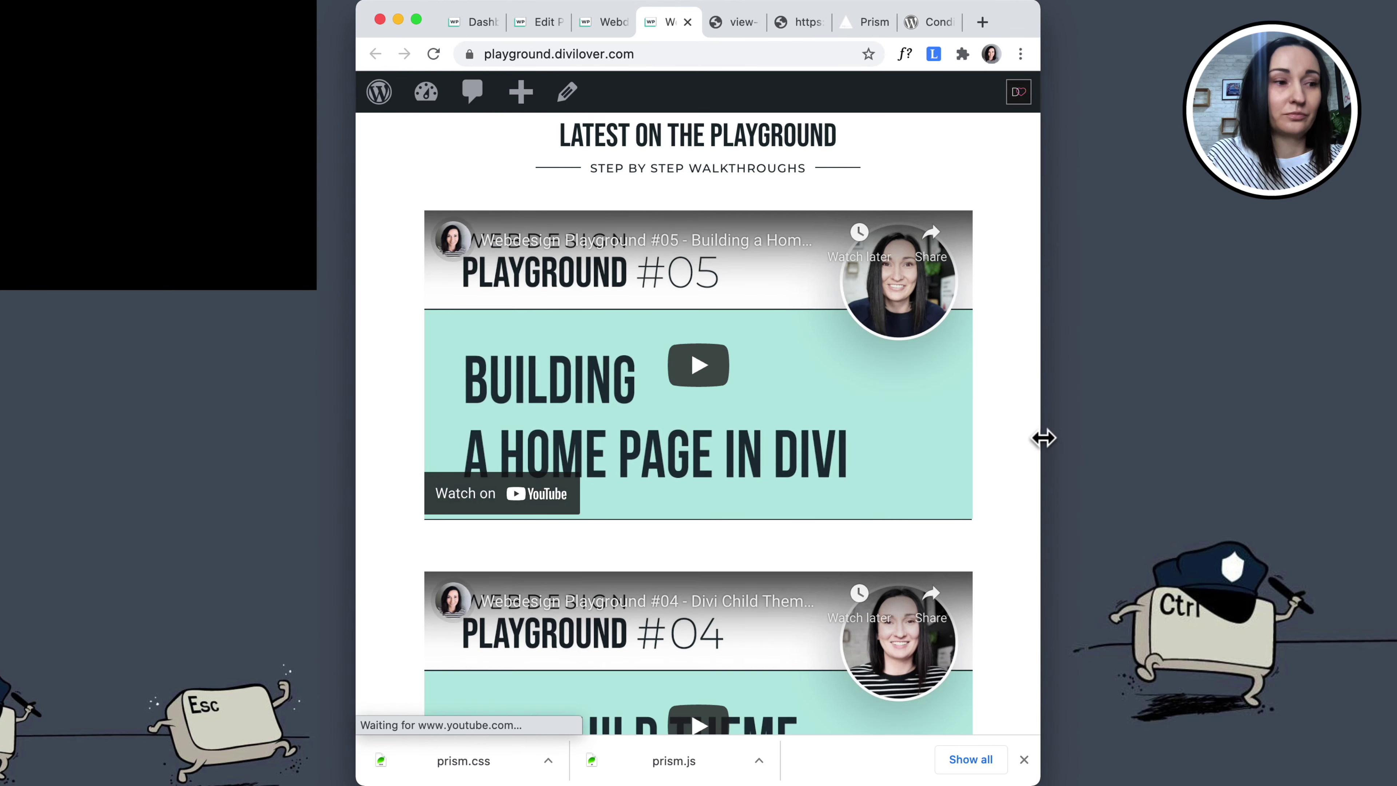
scroll(982, 381, down, 1)
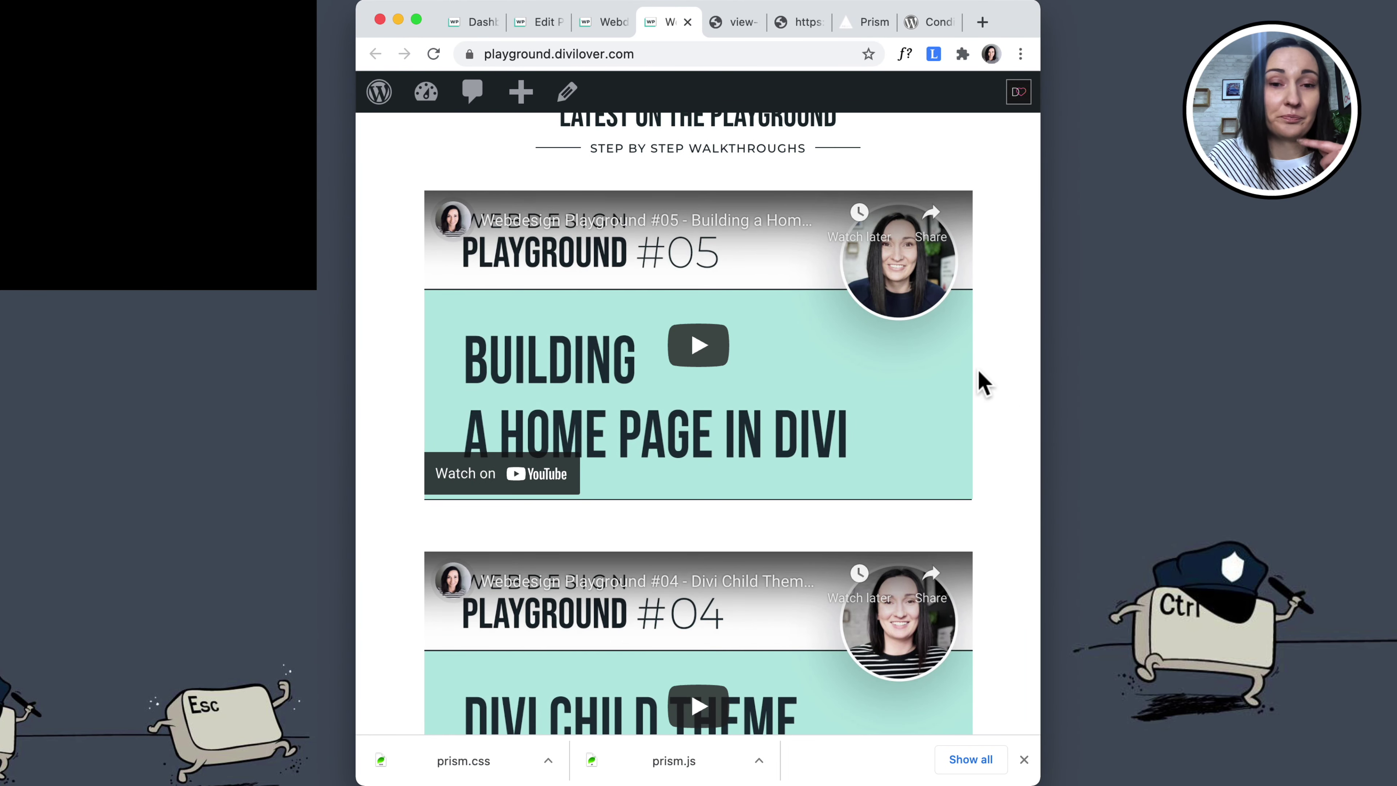
Widen the window through the two-column tablet layout until all three videos share one row.
drag(1048, 374, 1105, 356)
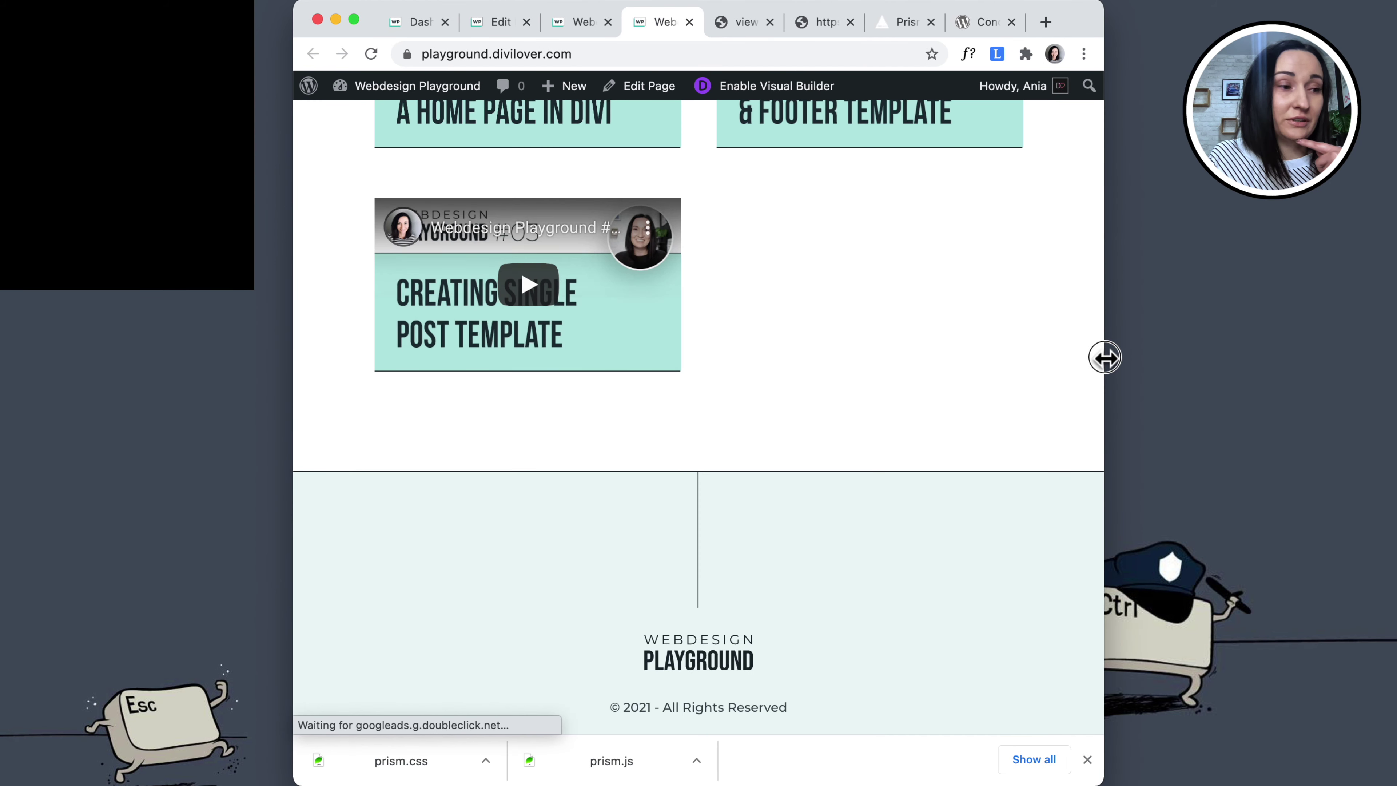
scroll(1007, 336, up, 4)
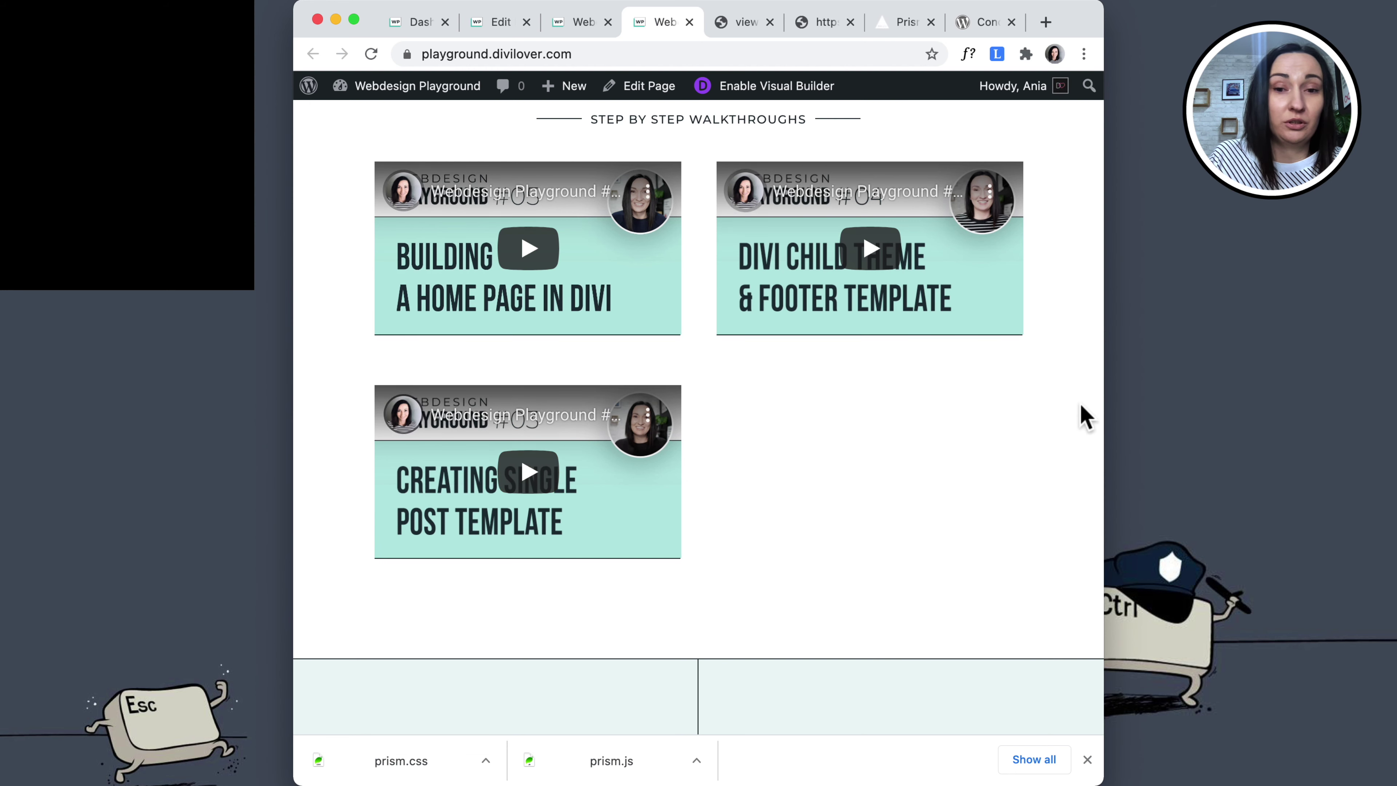
drag(1105, 396, 1159, 390)
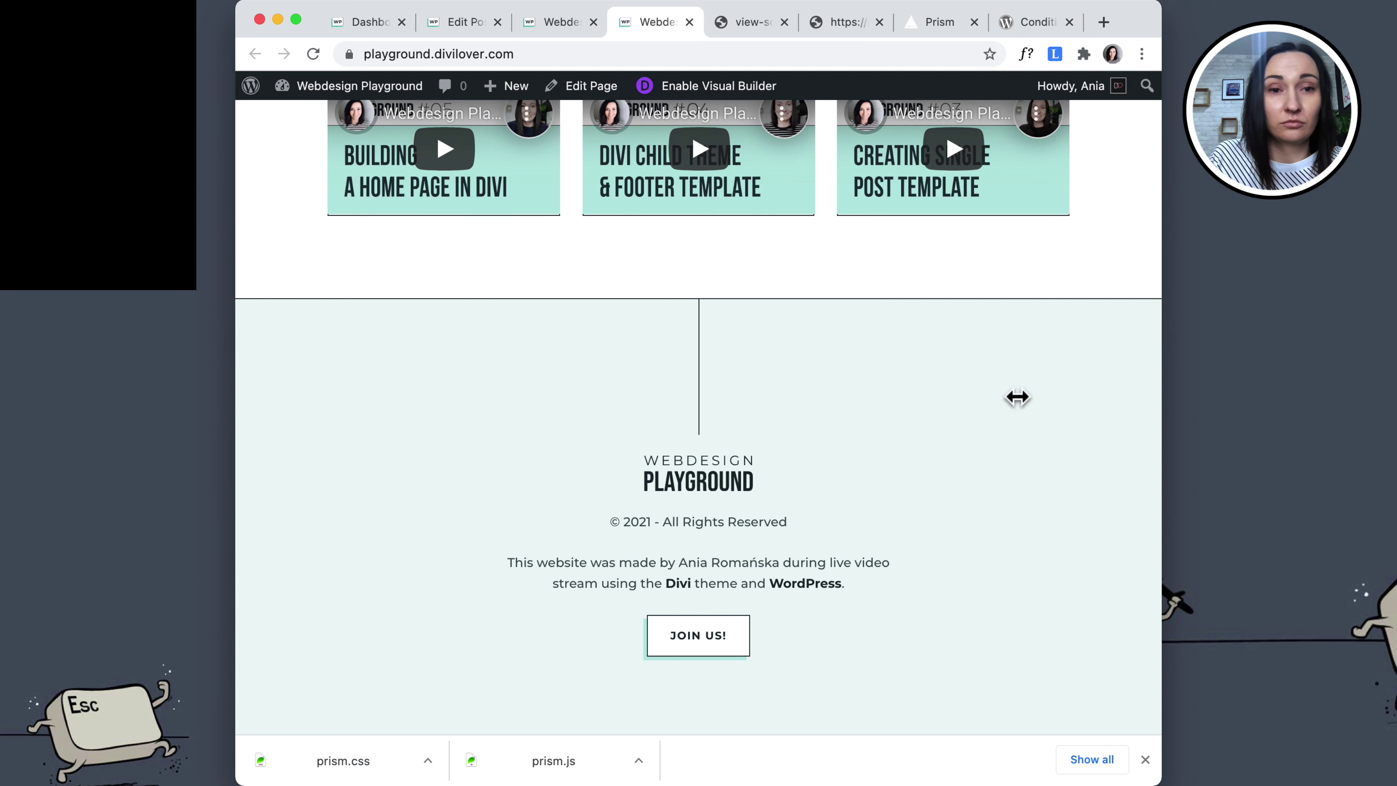
scroll(1017, 397, up, 3)
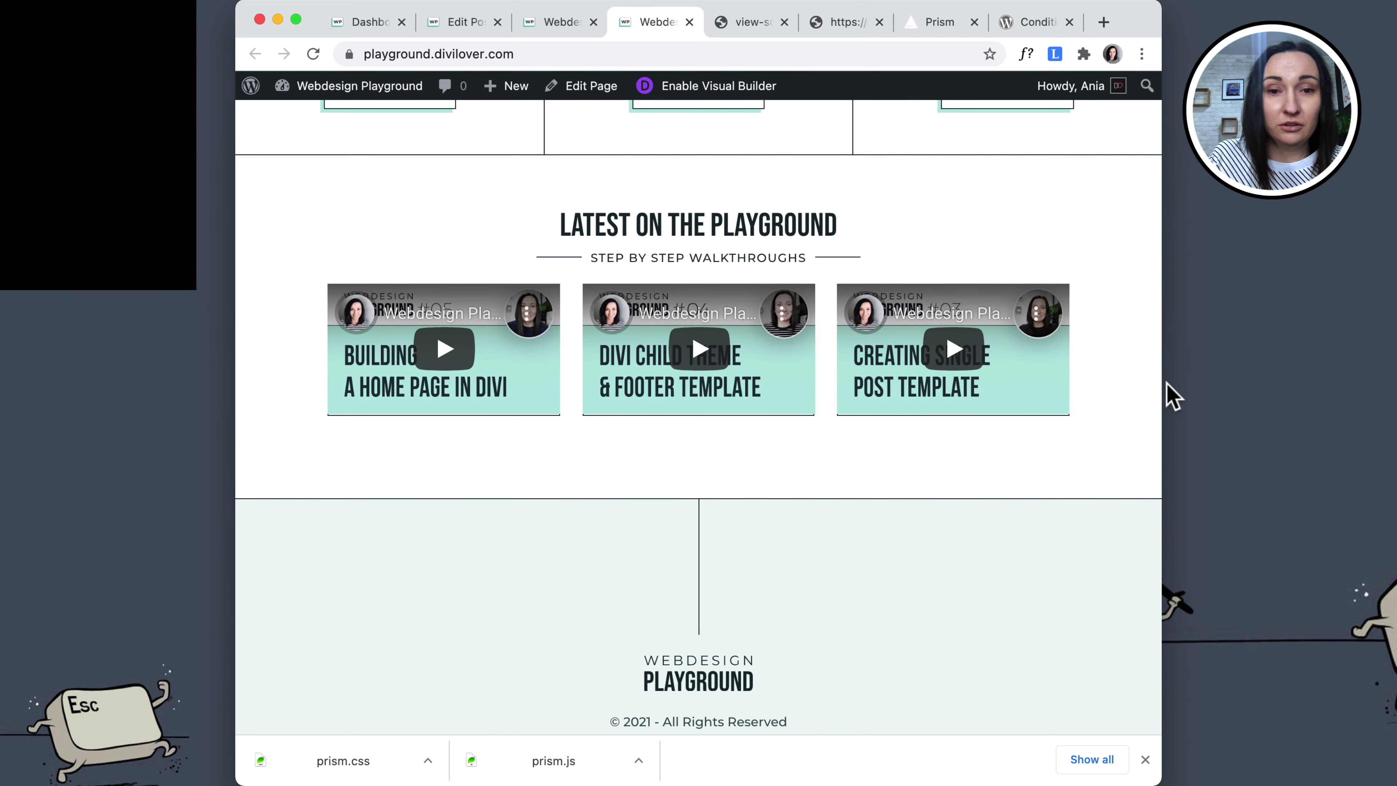
drag(1155, 391, 1131, 391)
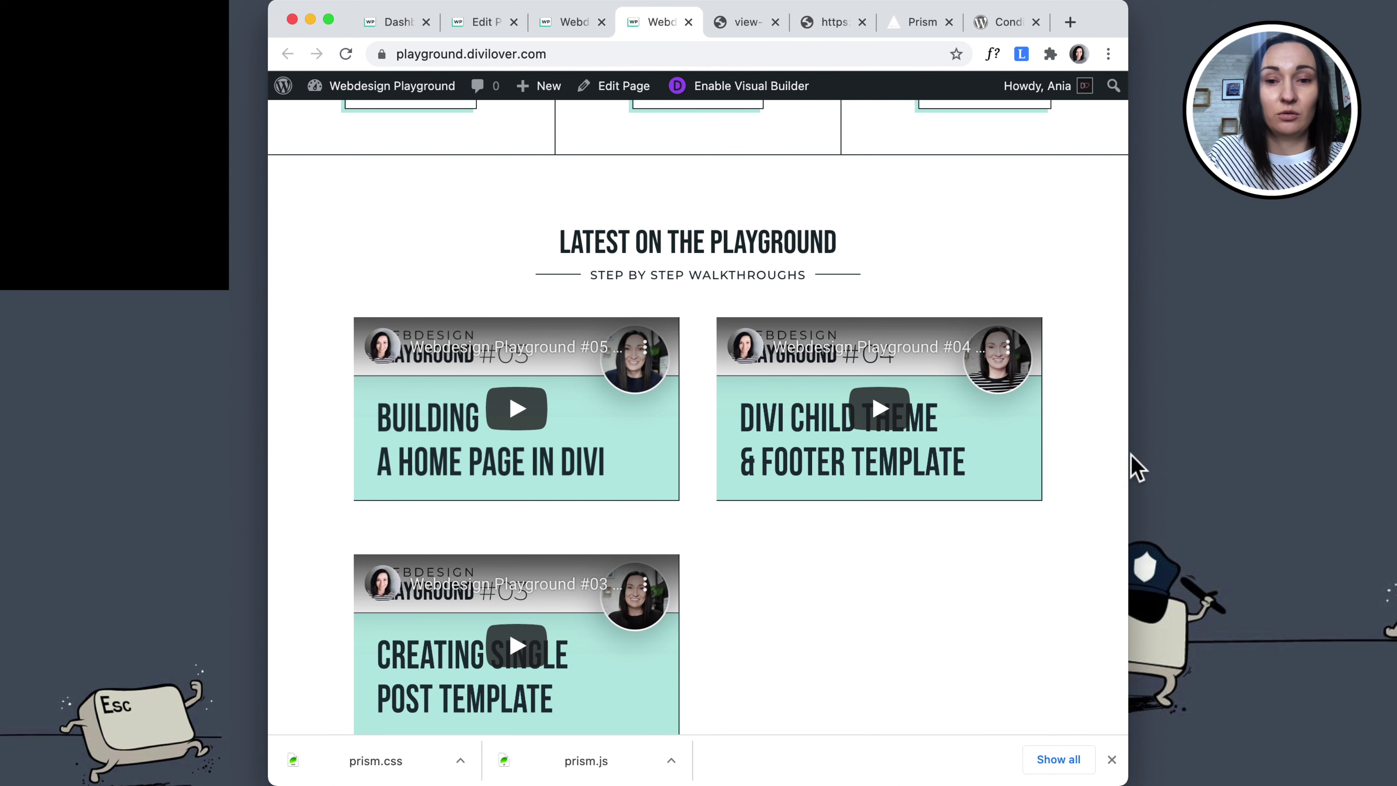
drag(1149, 458, 1370, 461)
Open DevTools on the homepage and widen the emulated viewport to 873 px.
right_click(966, 534)
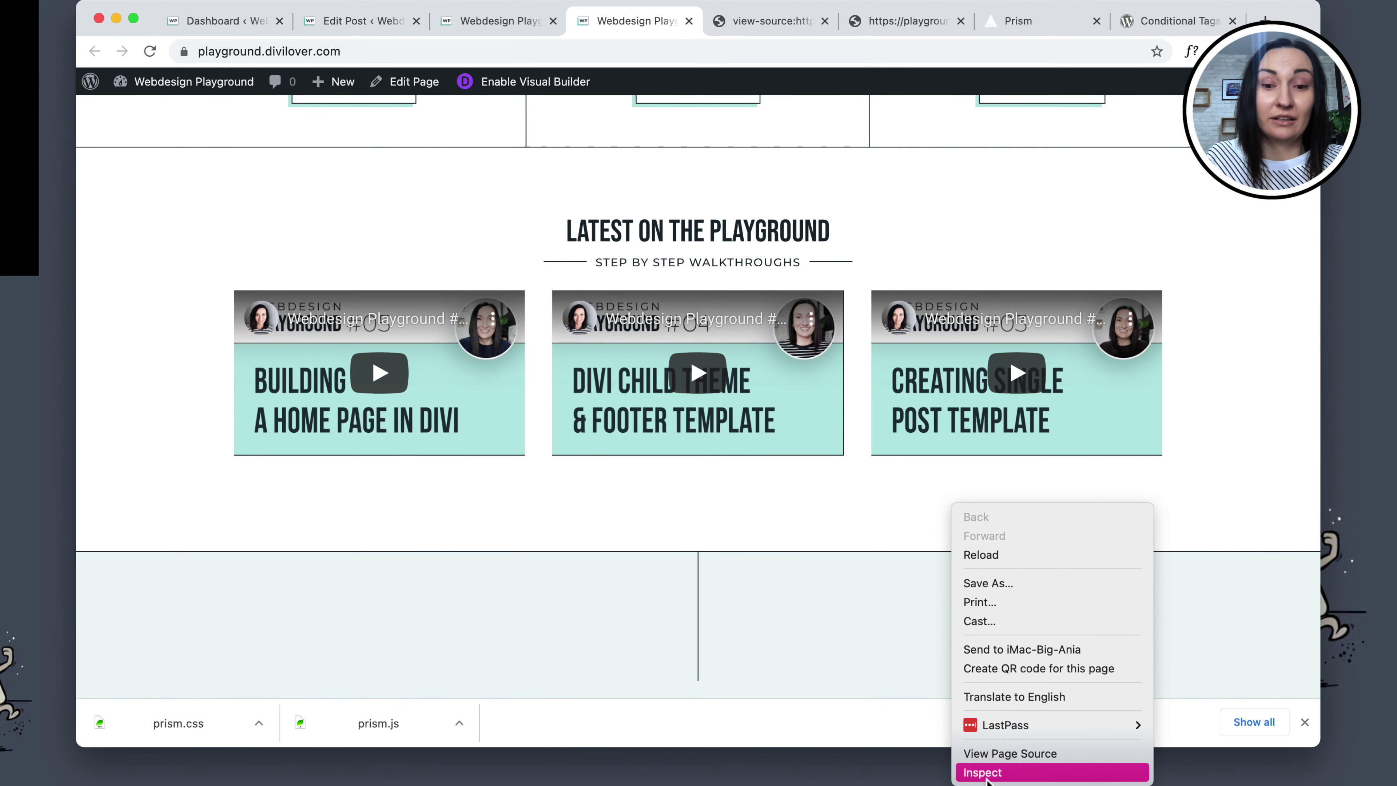
click(984, 773)
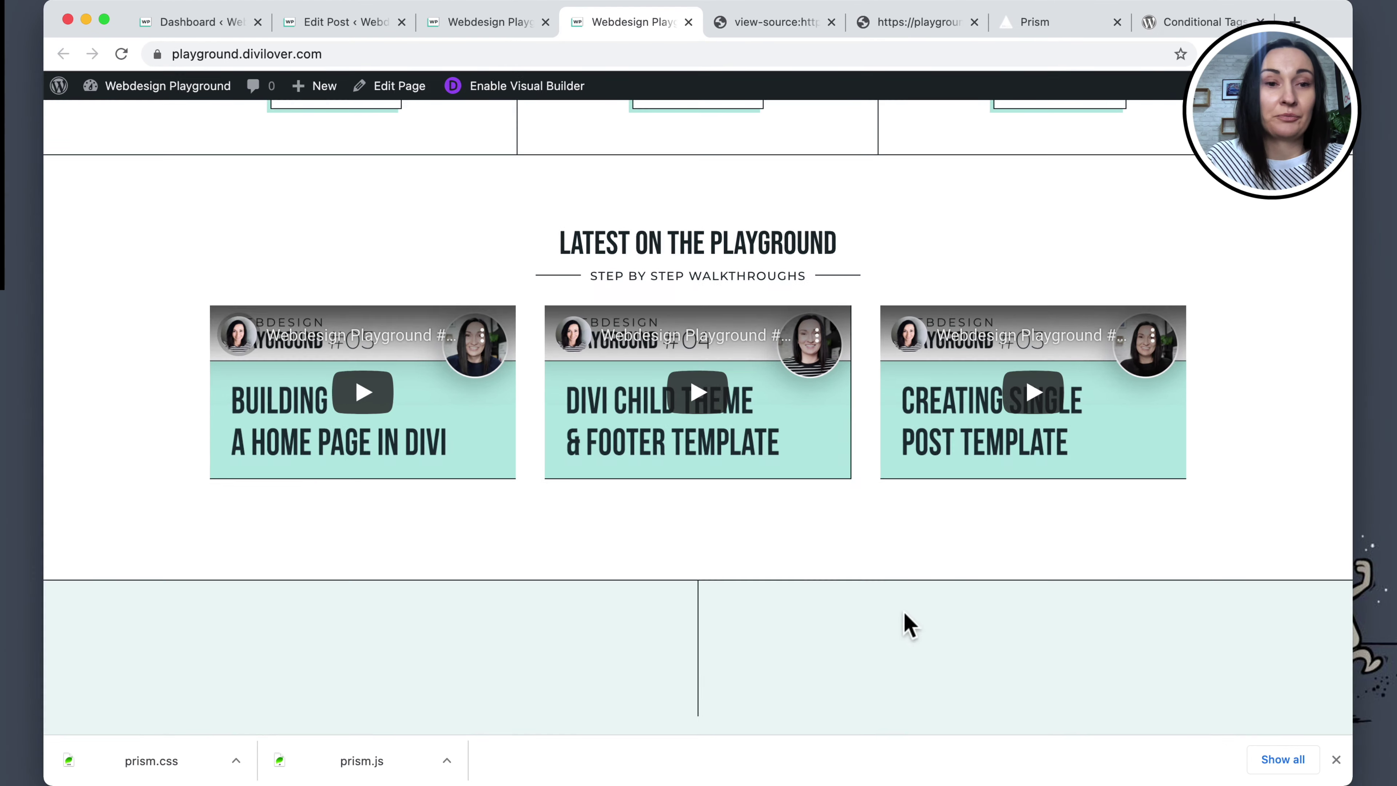
scroll(671, 445, down, 10)
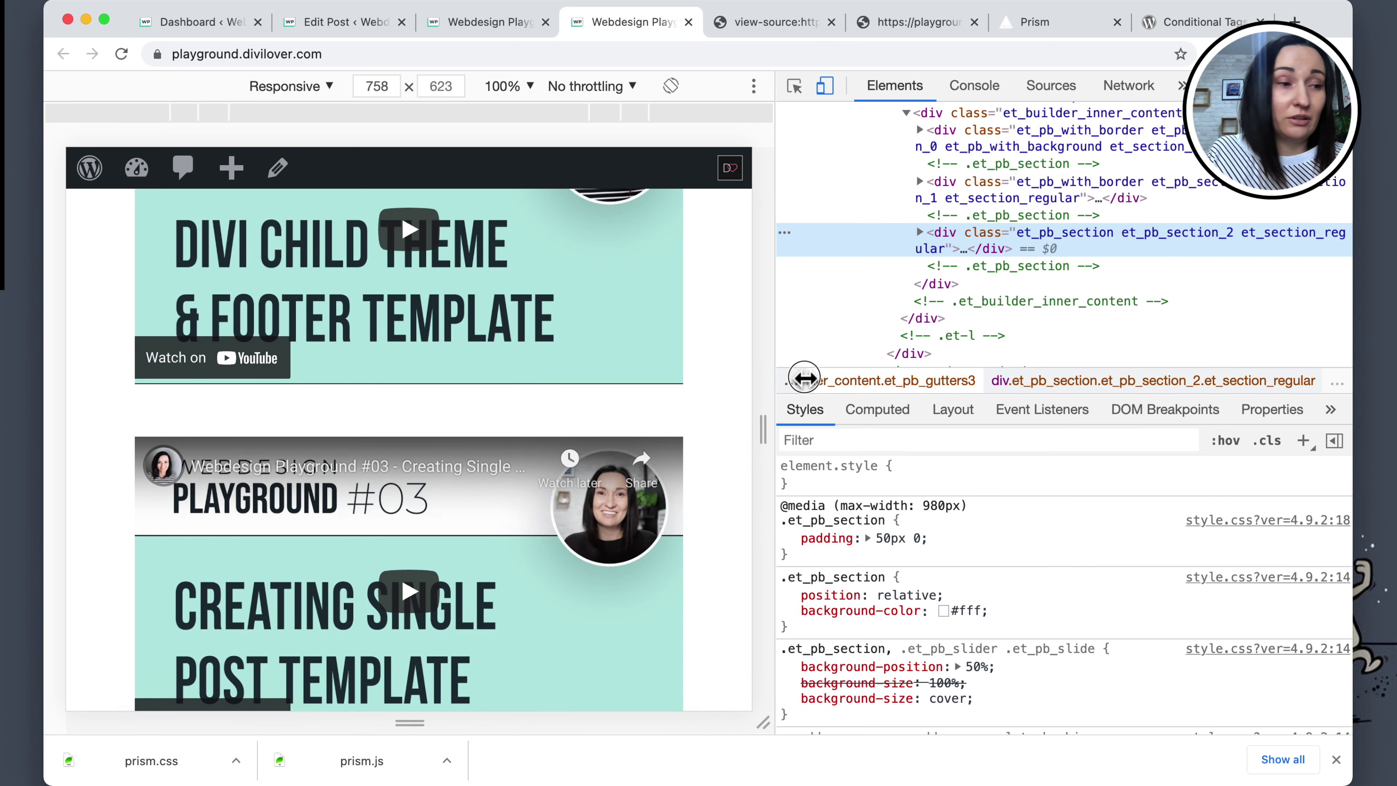
drag(773, 382, 877, 380)
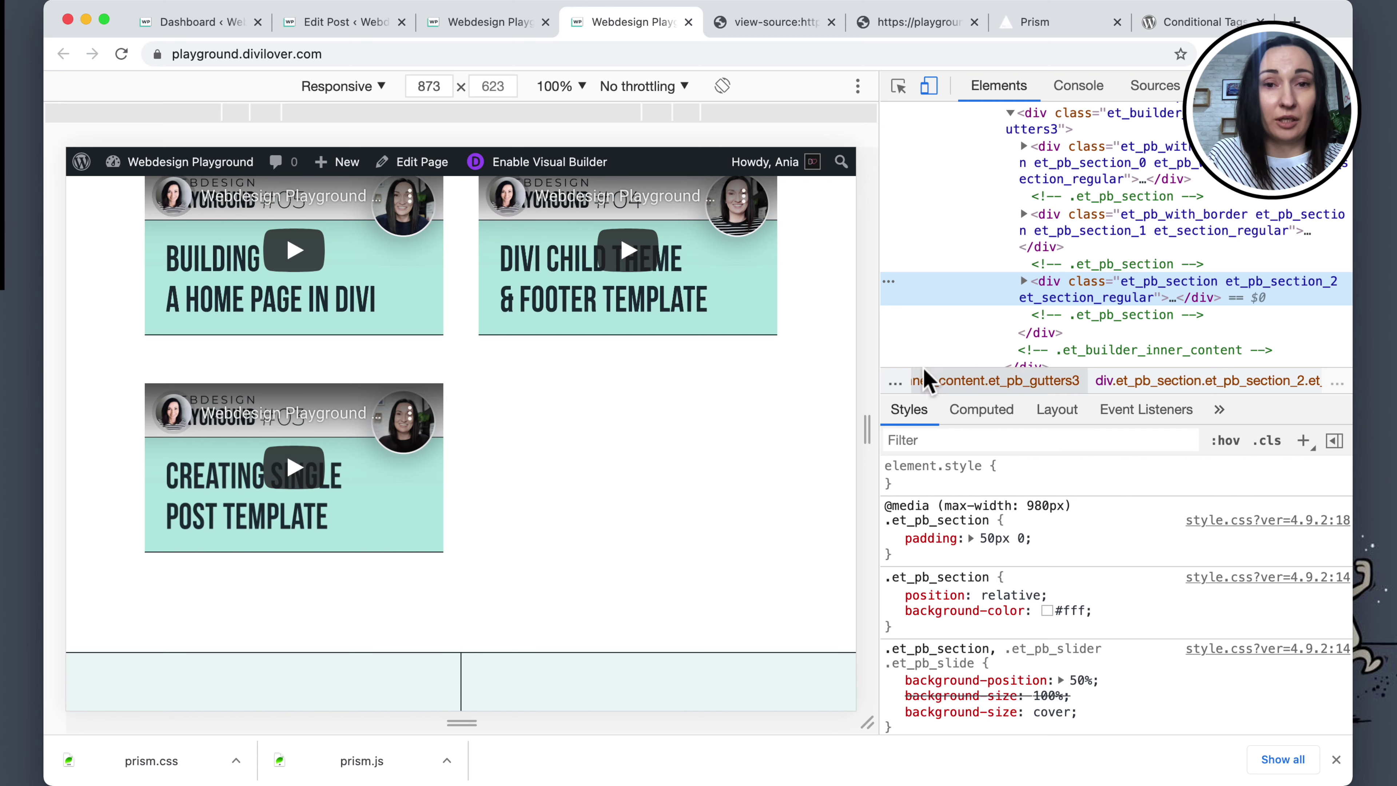
Pick the grid's left size-1of2 column holding posts one and three, then narrow the viewport slightly.
click(902, 89)
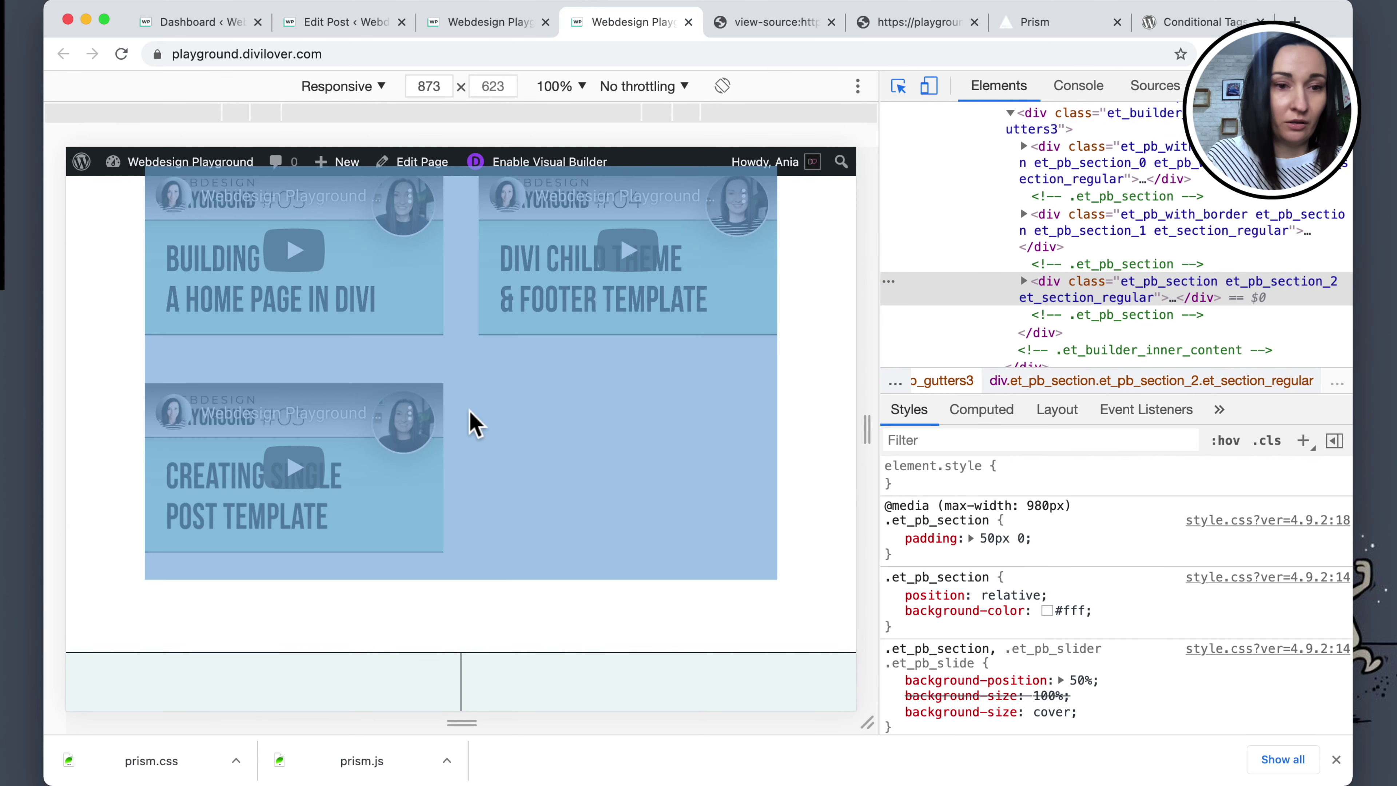
scroll(473, 424, up, 2)
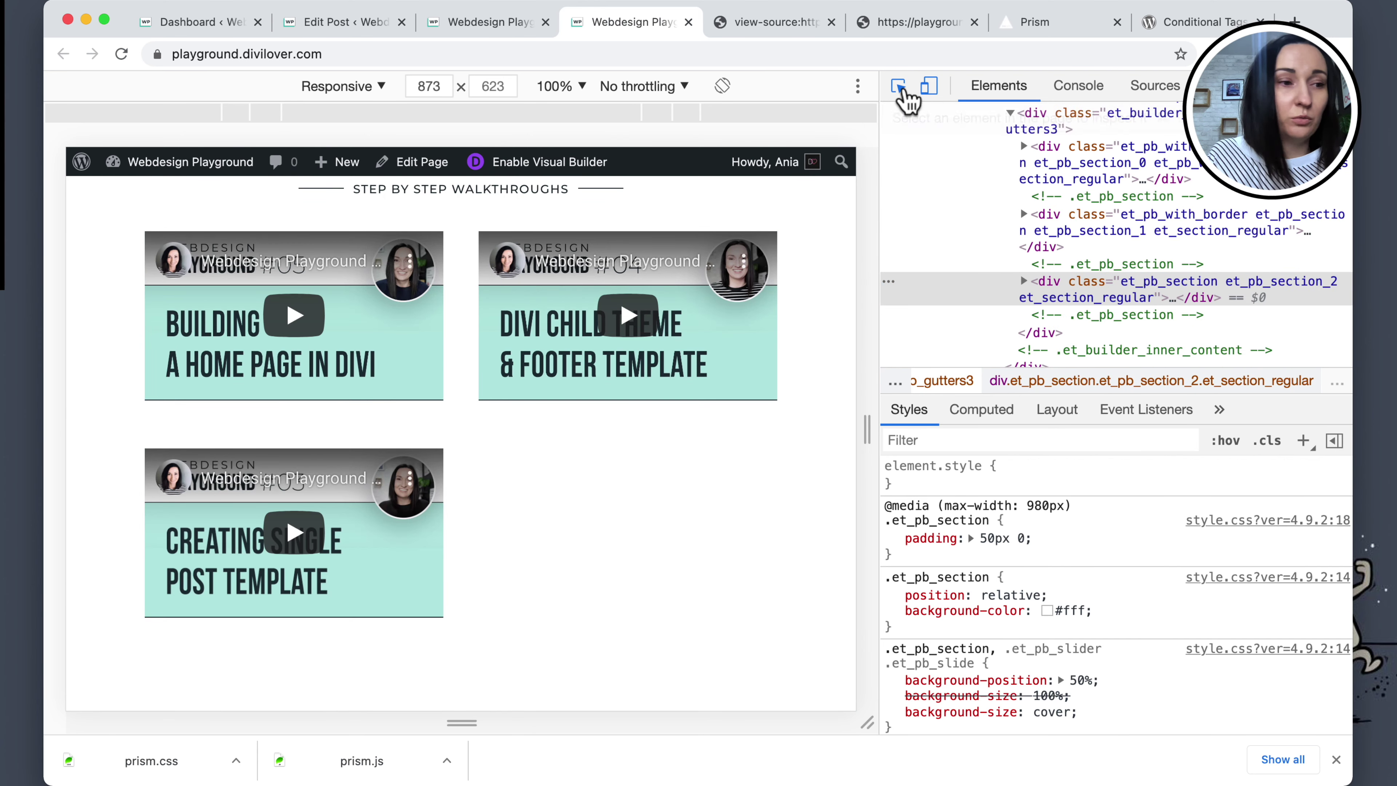
click(900, 87)
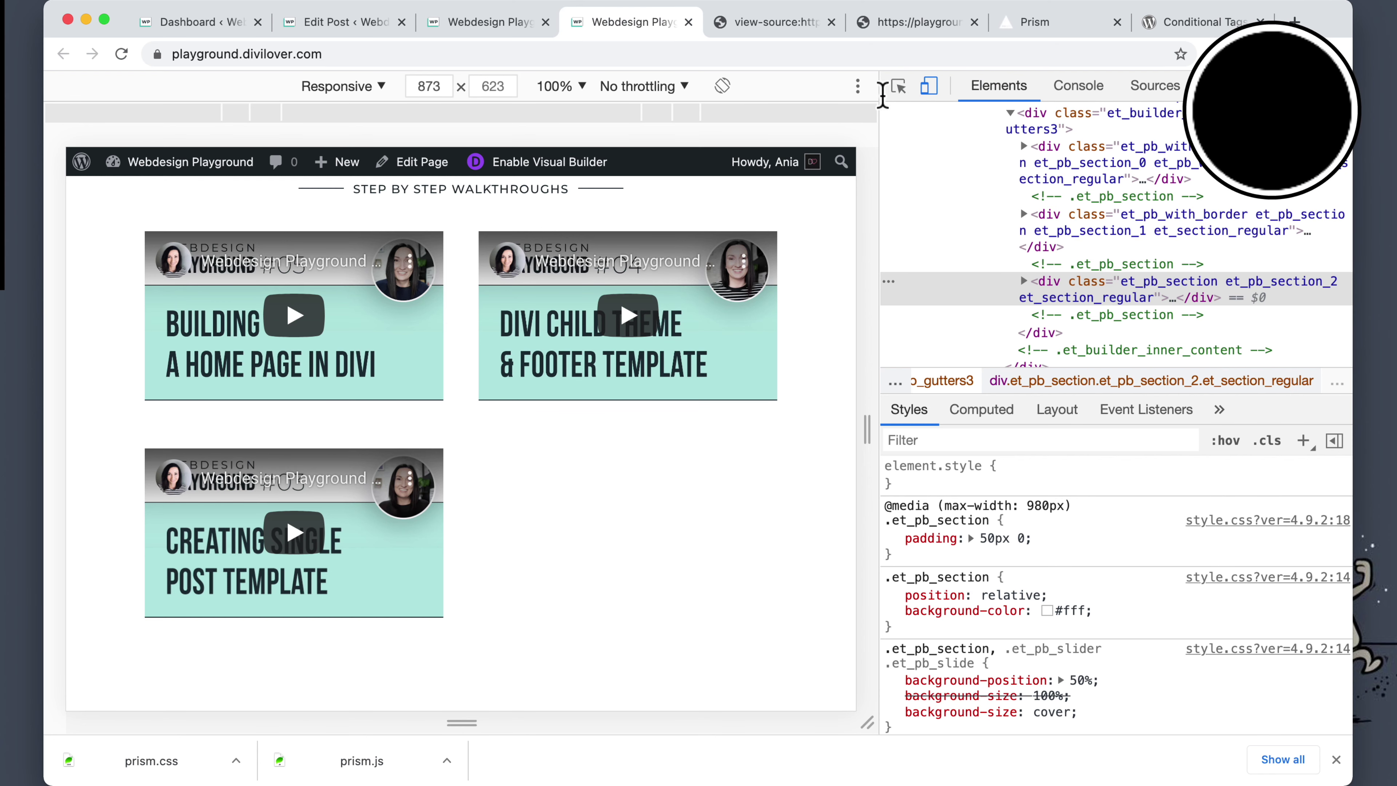
click(896, 87)
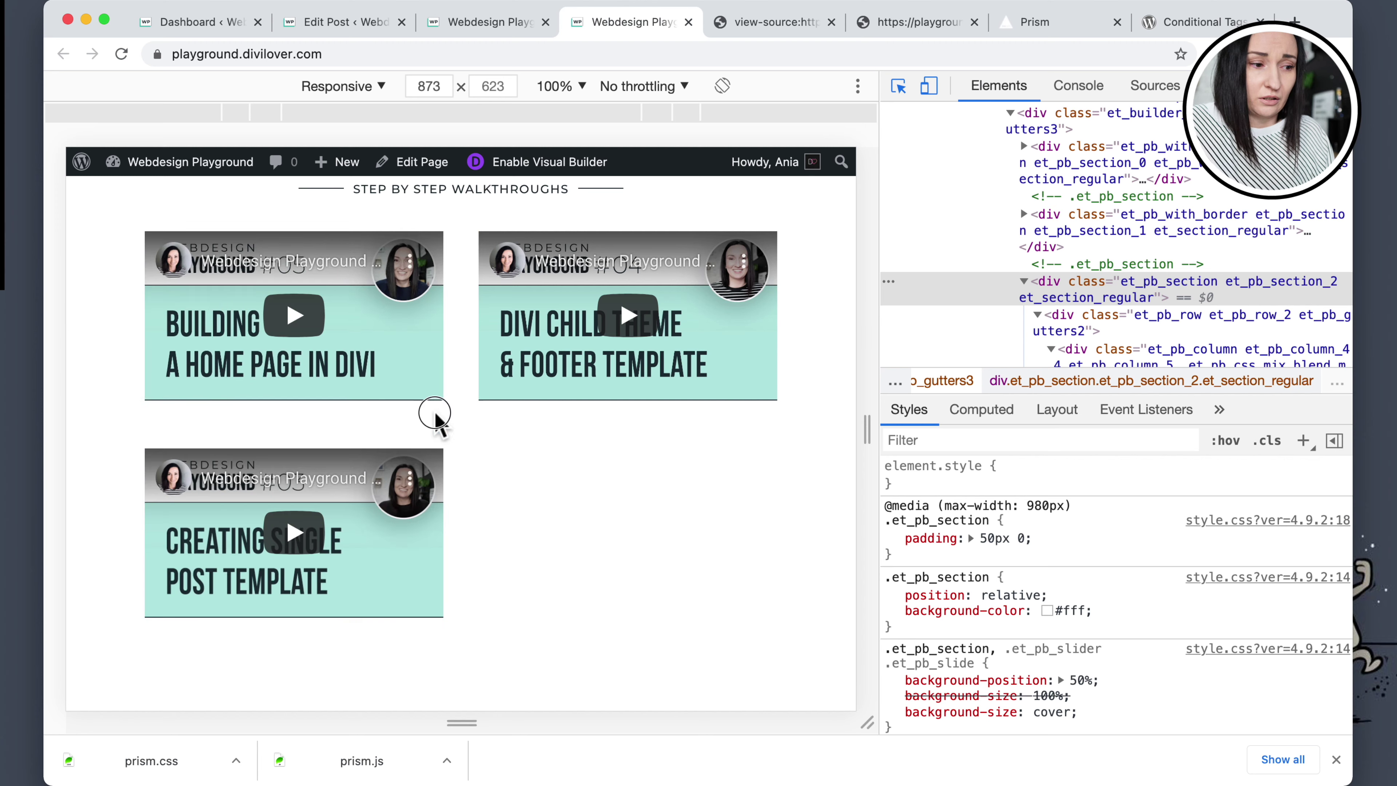
click(433, 413)
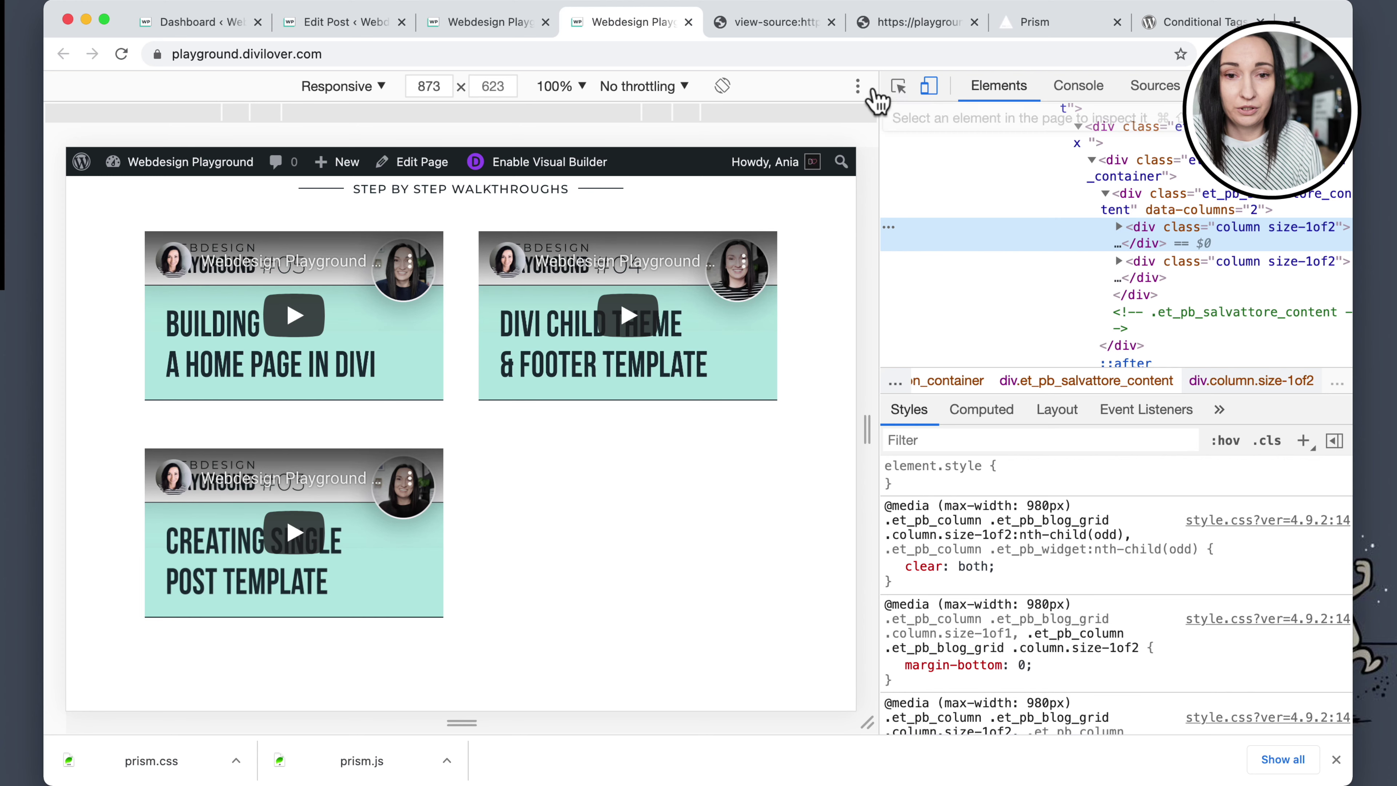
click(899, 88)
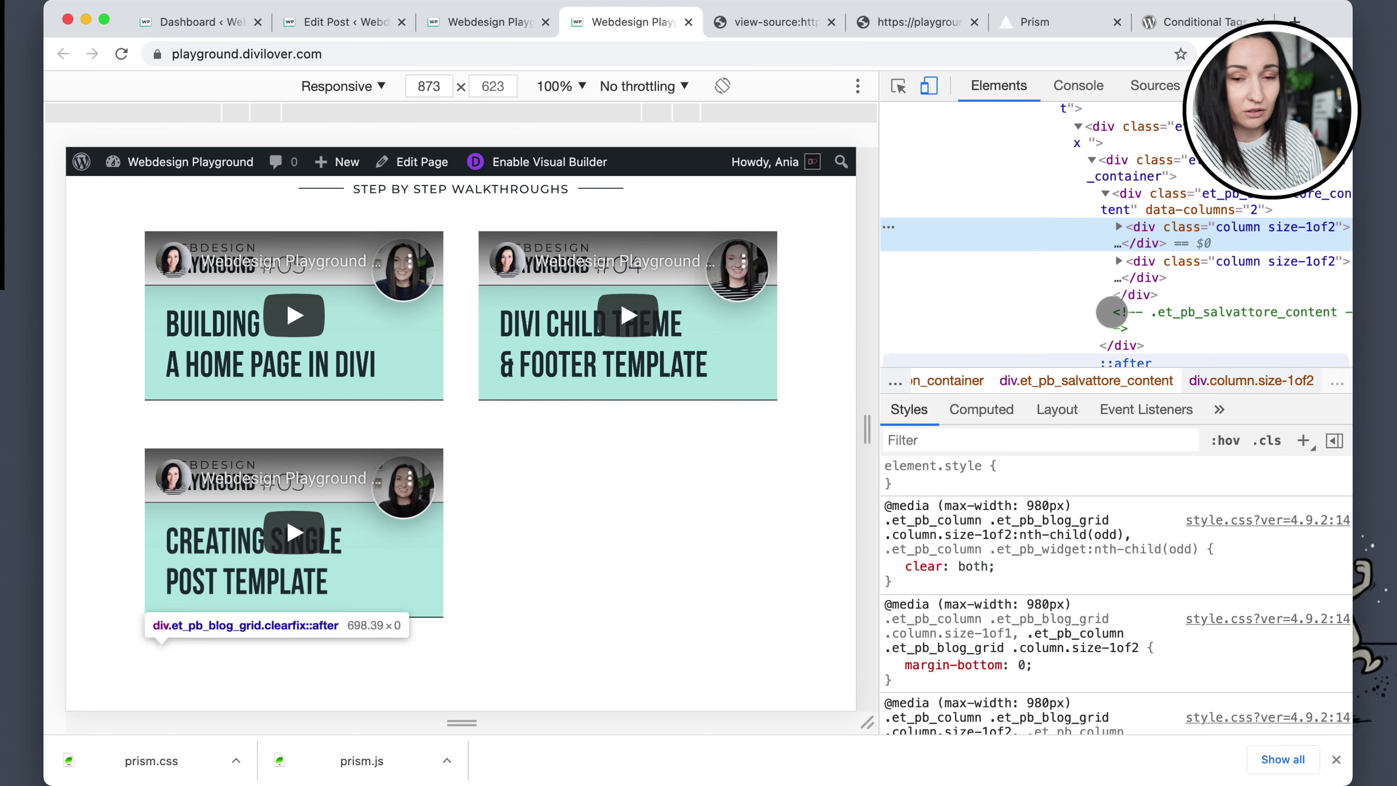
scroll(1121, 254, up, 2)
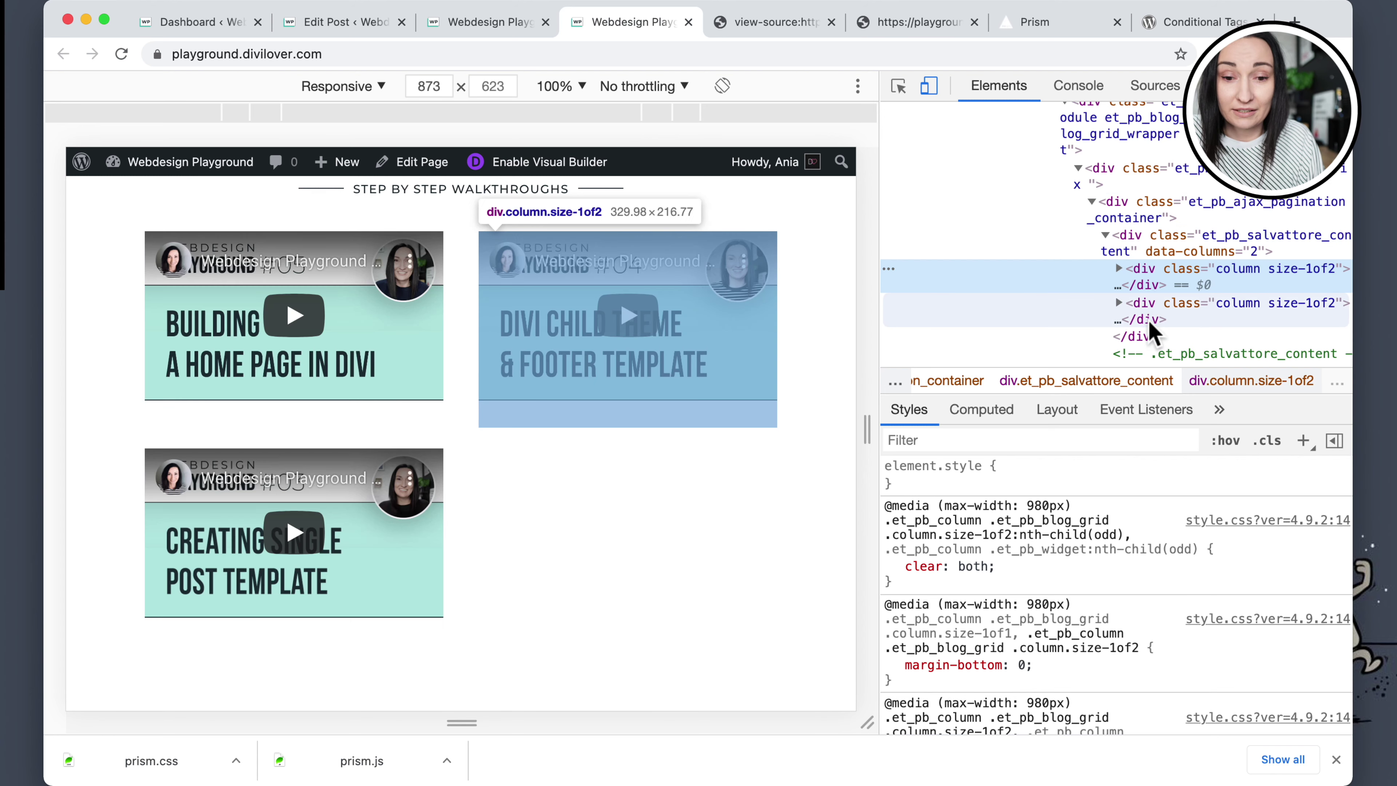
drag(879, 362, 820, 362)
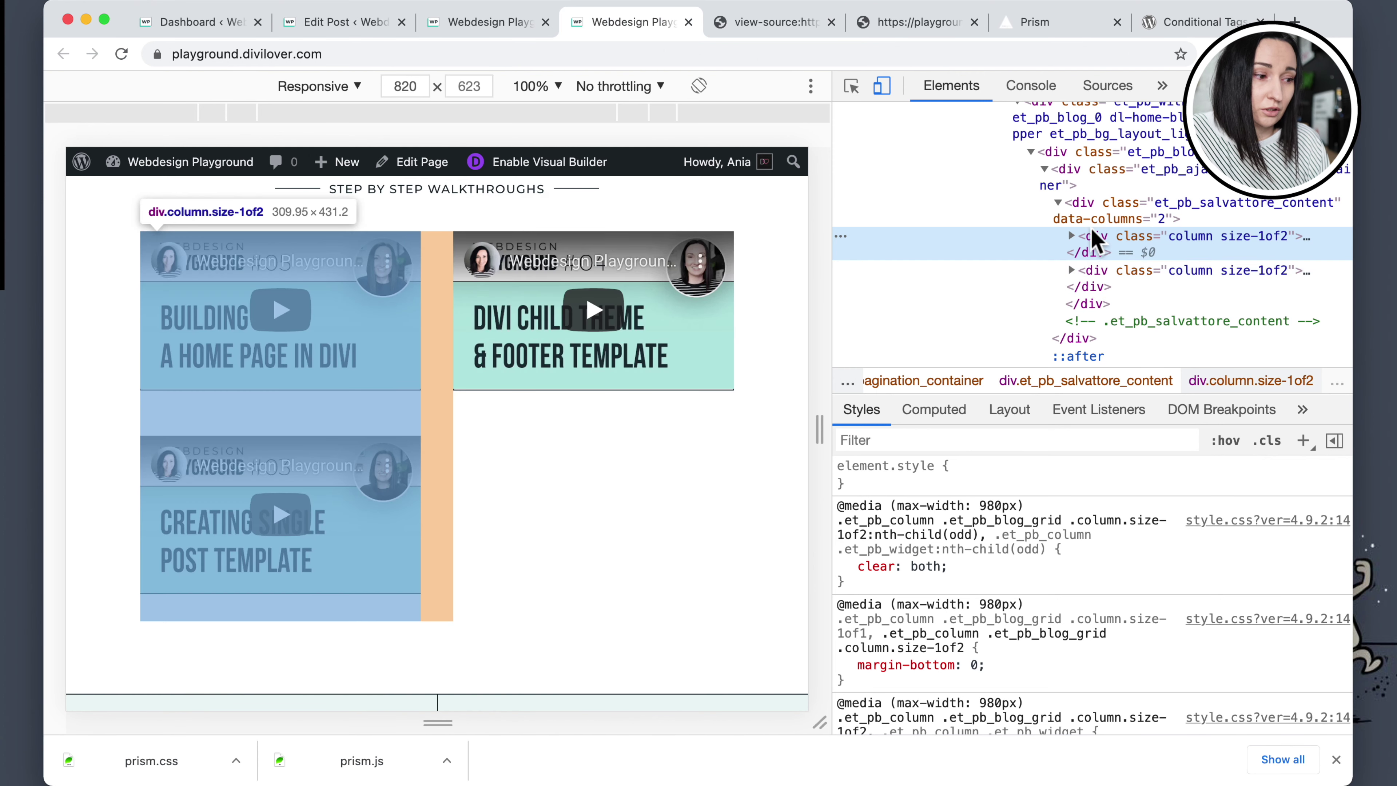
Expand the left column and select the third post's article#post-139 to view its margin rules.
click(1071, 237)
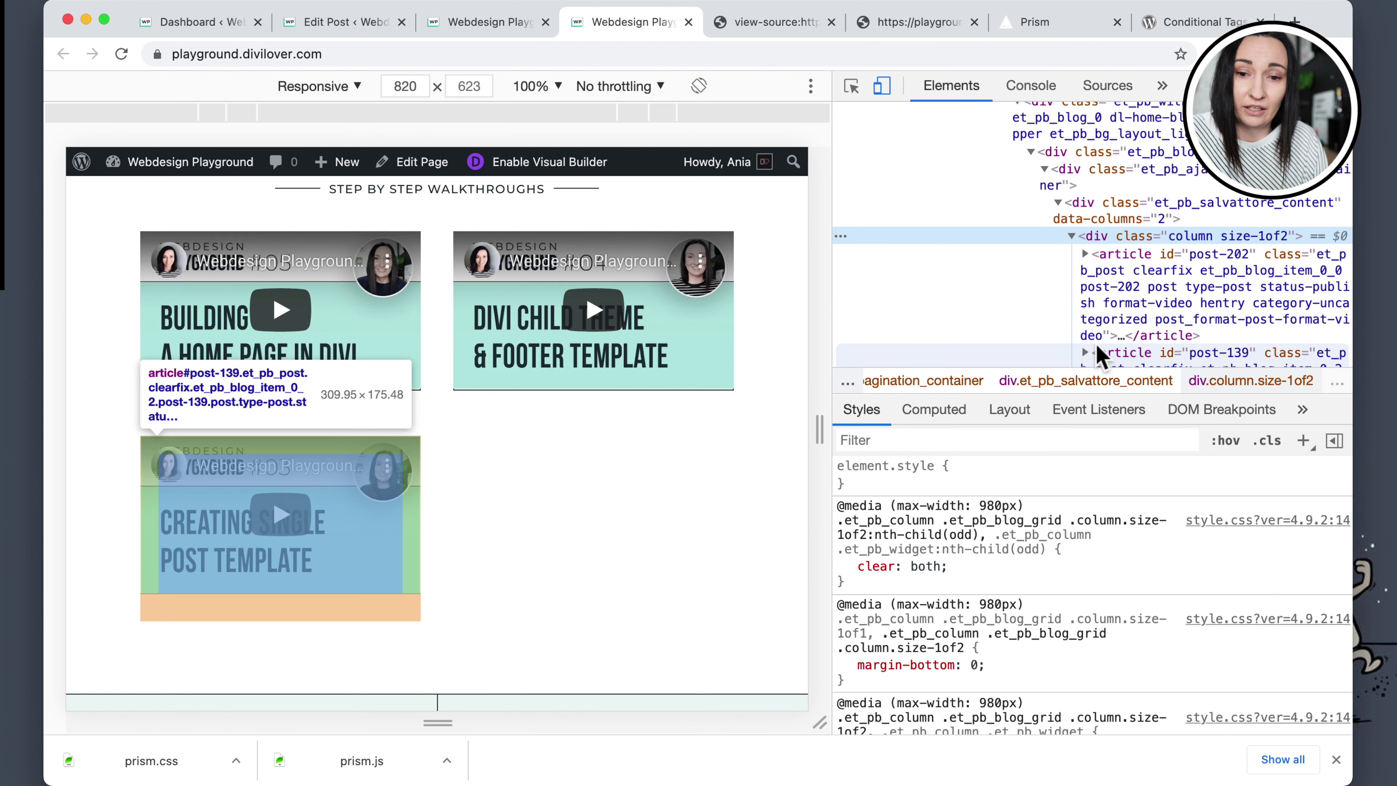
click(1108, 355)
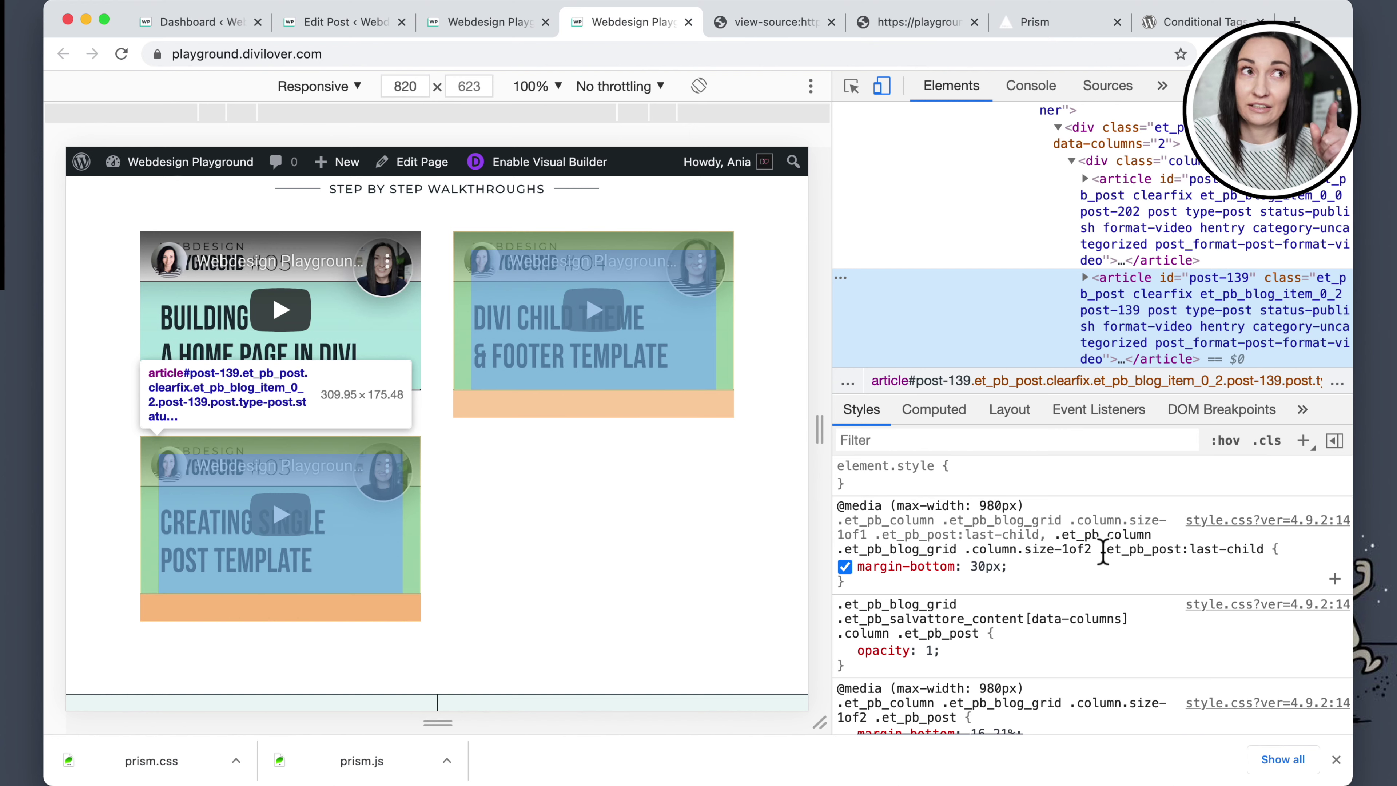
Create a new inspector rule from the copied size-1of2 last-child selector, adding :first-of-type.
click(1089, 549)
click(1073, 542)
drag(1055, 535, 1265, 549)
key(ctrl+c)
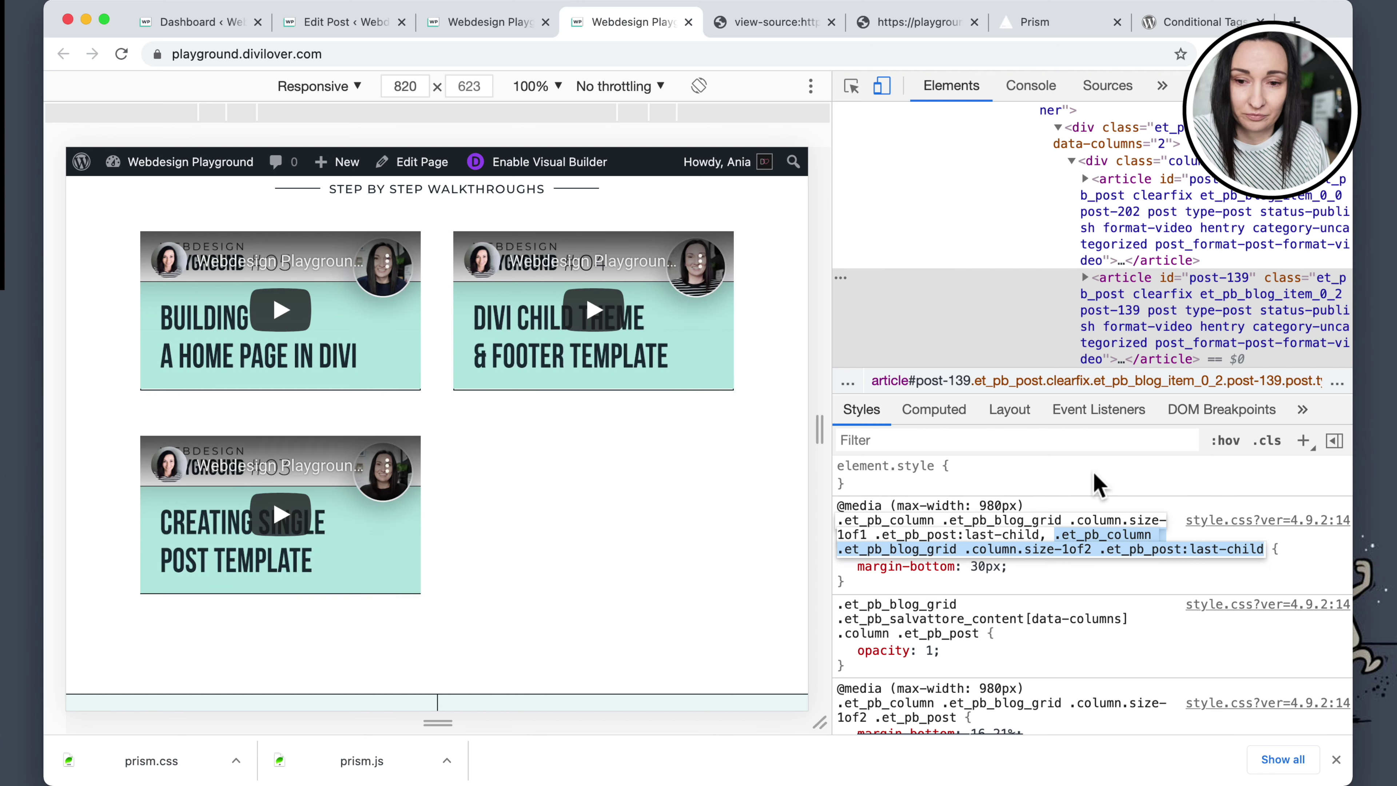
click(1302, 440)
key(ctrl+v)
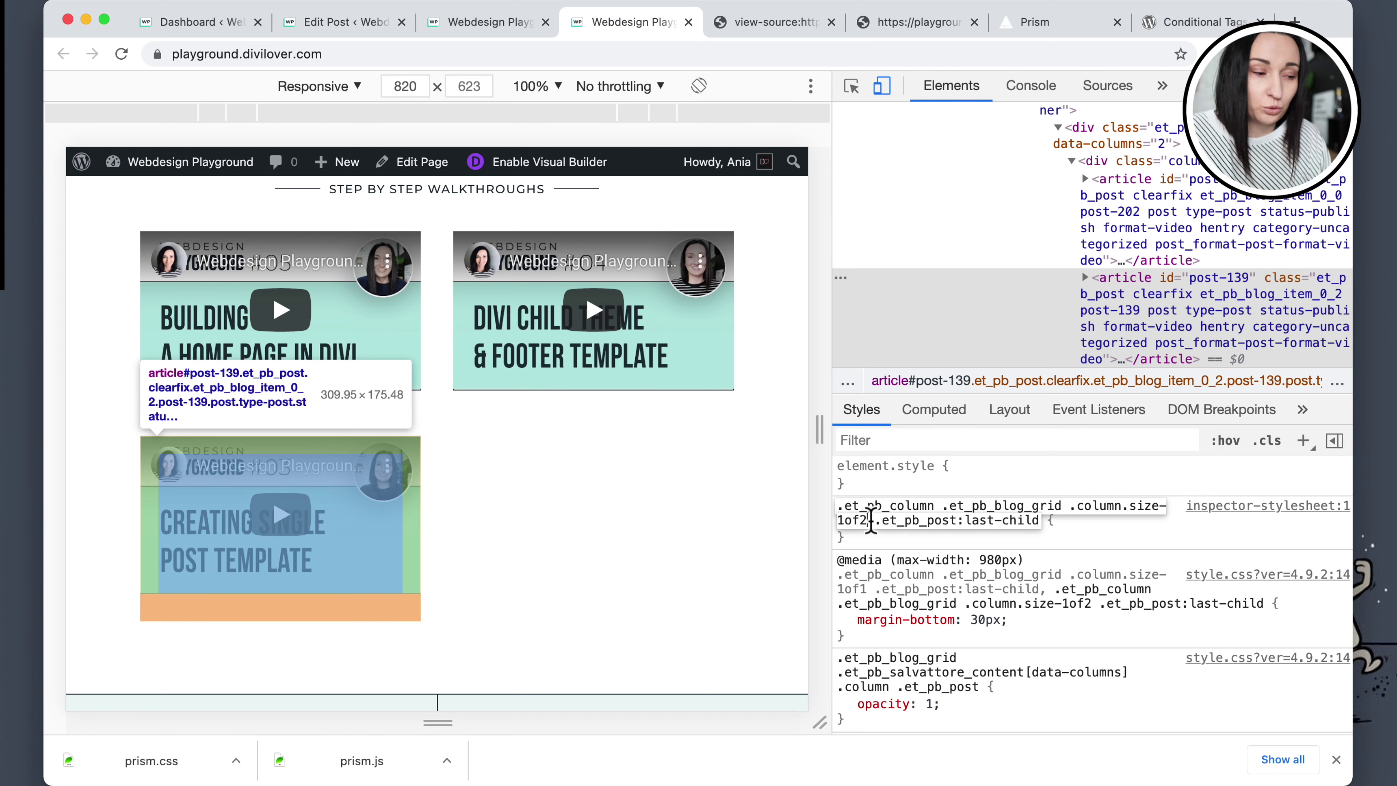
text(:fisr)
key(BackSpace)
key(BackSpace)
text(rst-of-type)
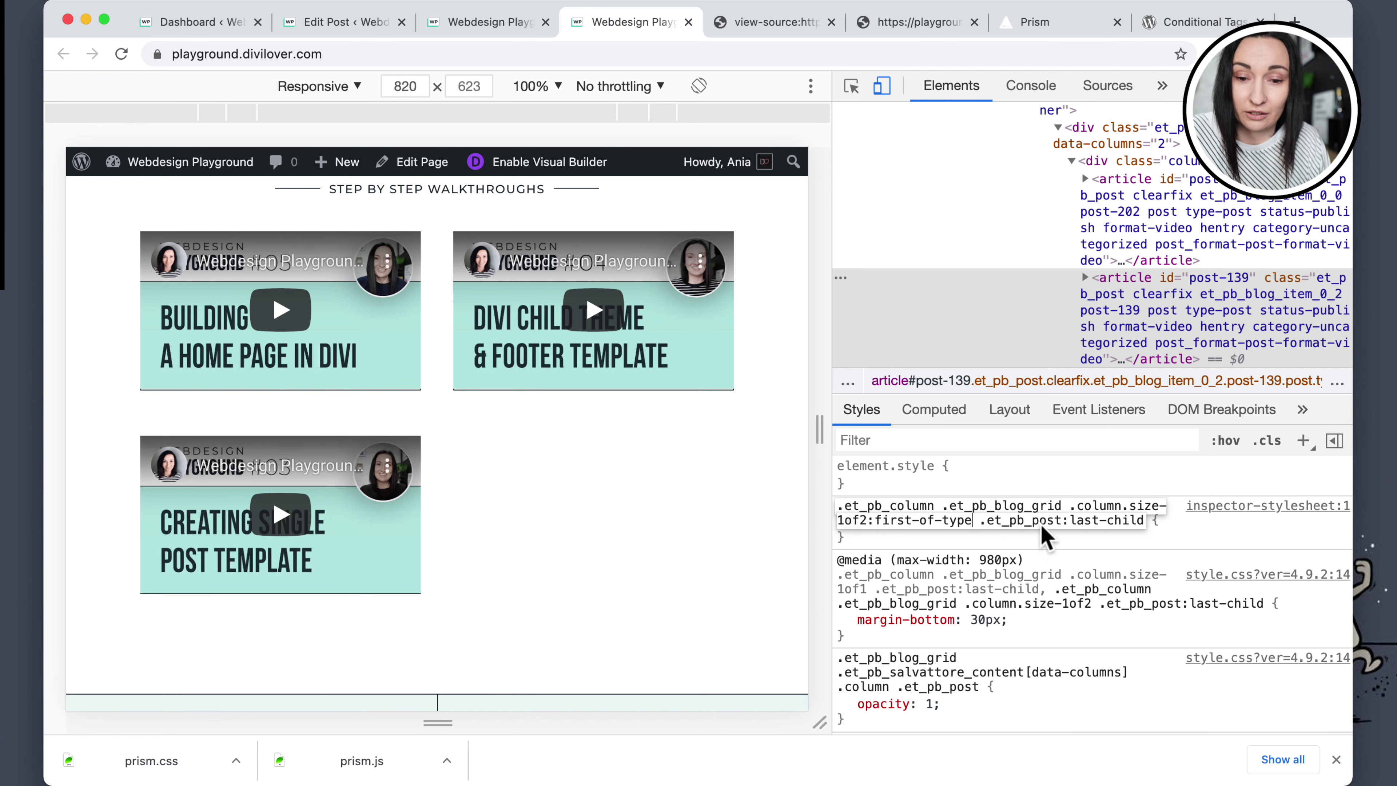
Give the new rule display: none and select the whole rule for copying.
click(1163, 523)
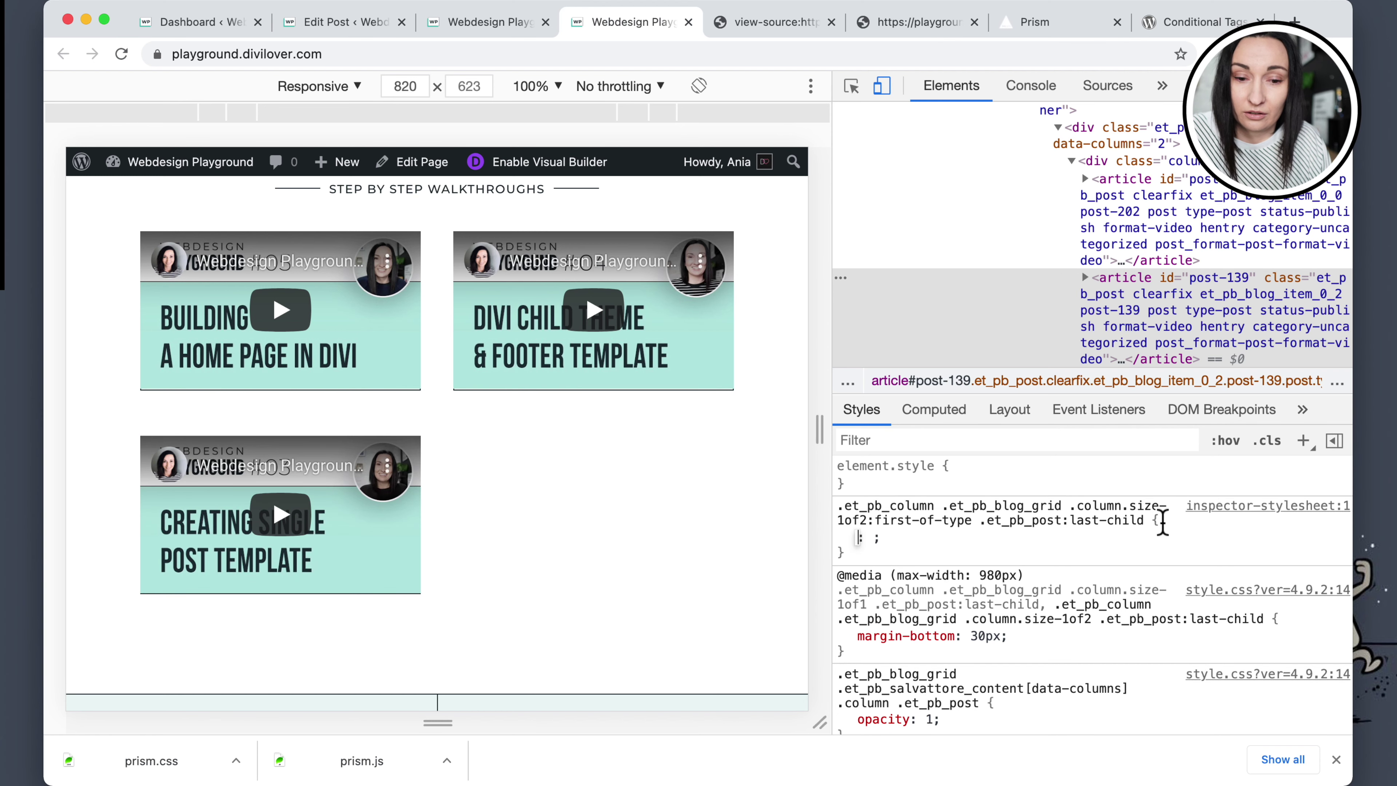
text(di)
key(Tab)
text(none)
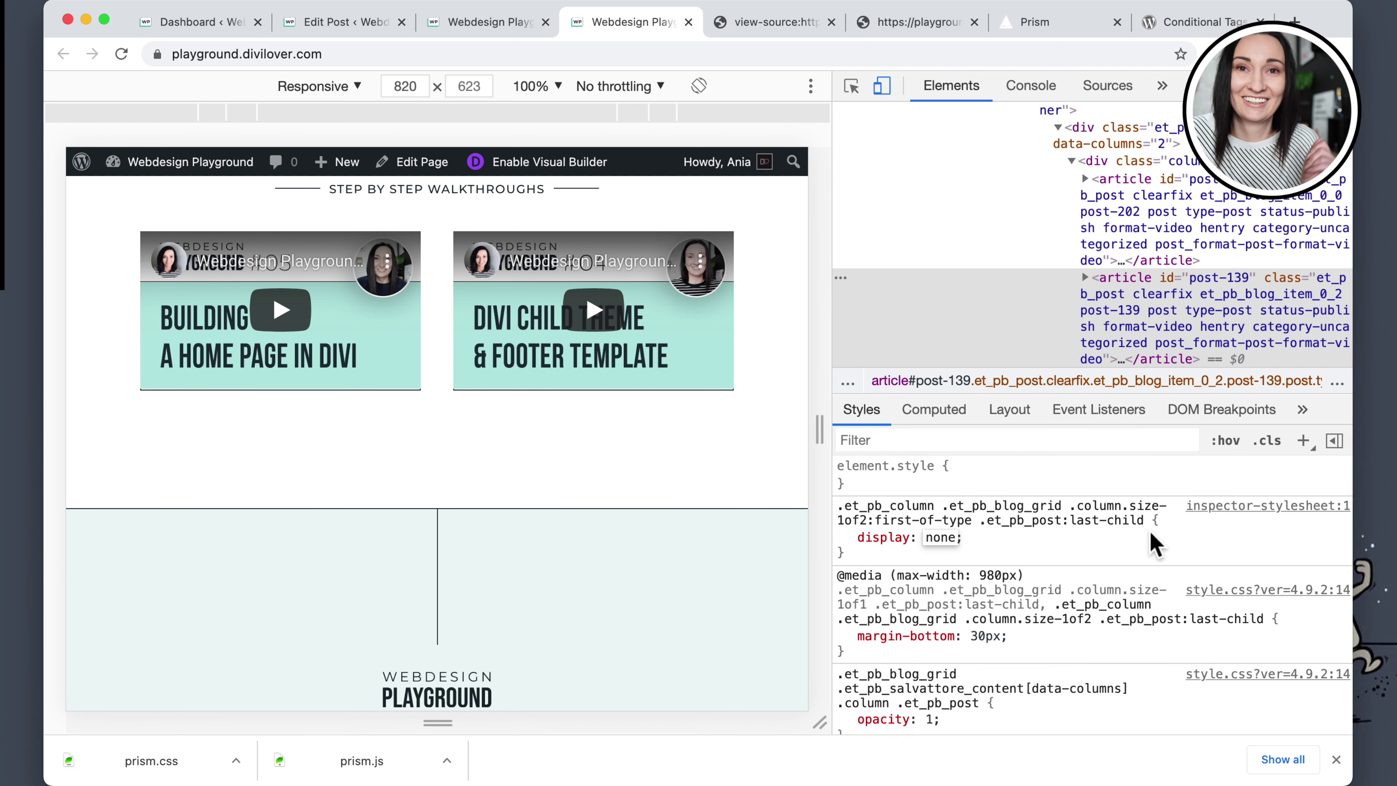
click(1113, 544)
drag(838, 505, 847, 553)
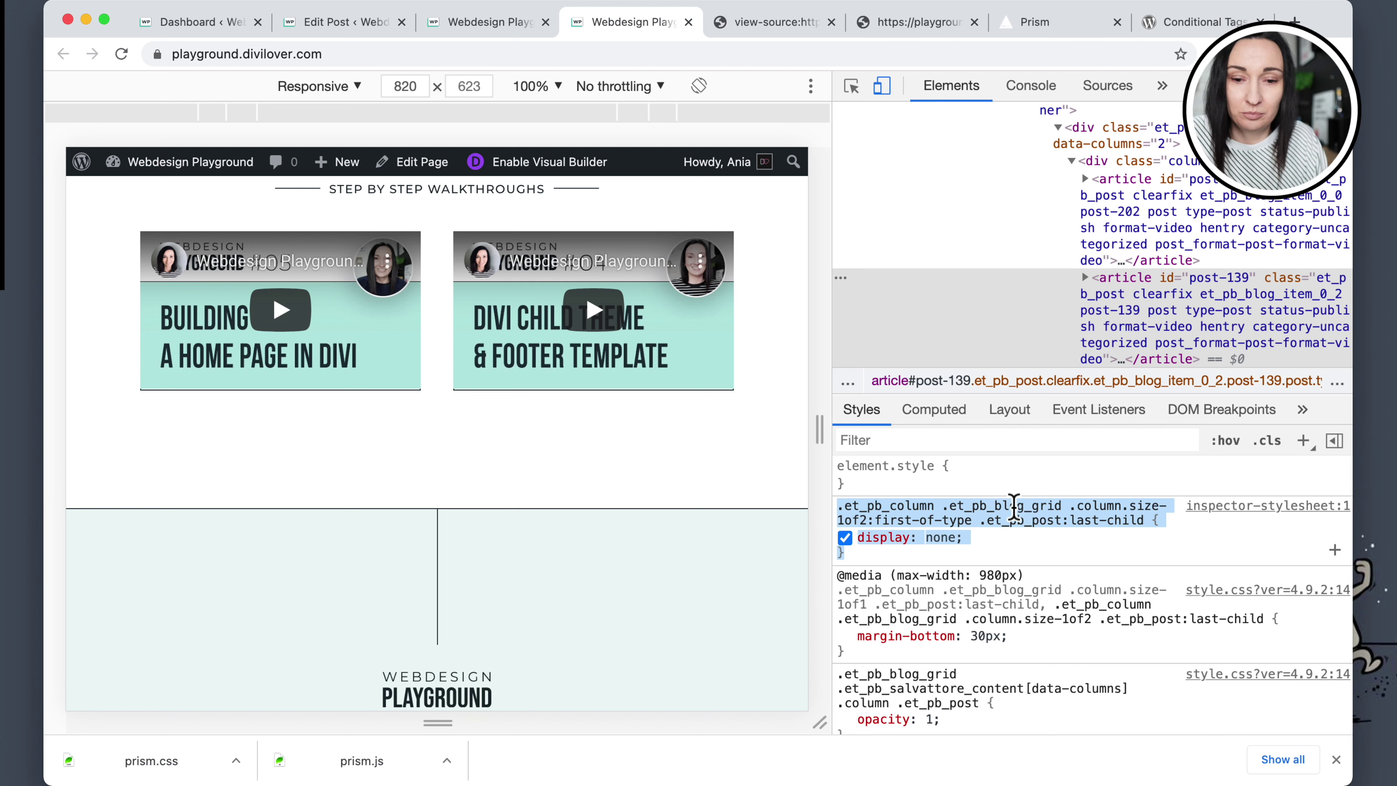
scroll(1146, 283, up, 5)
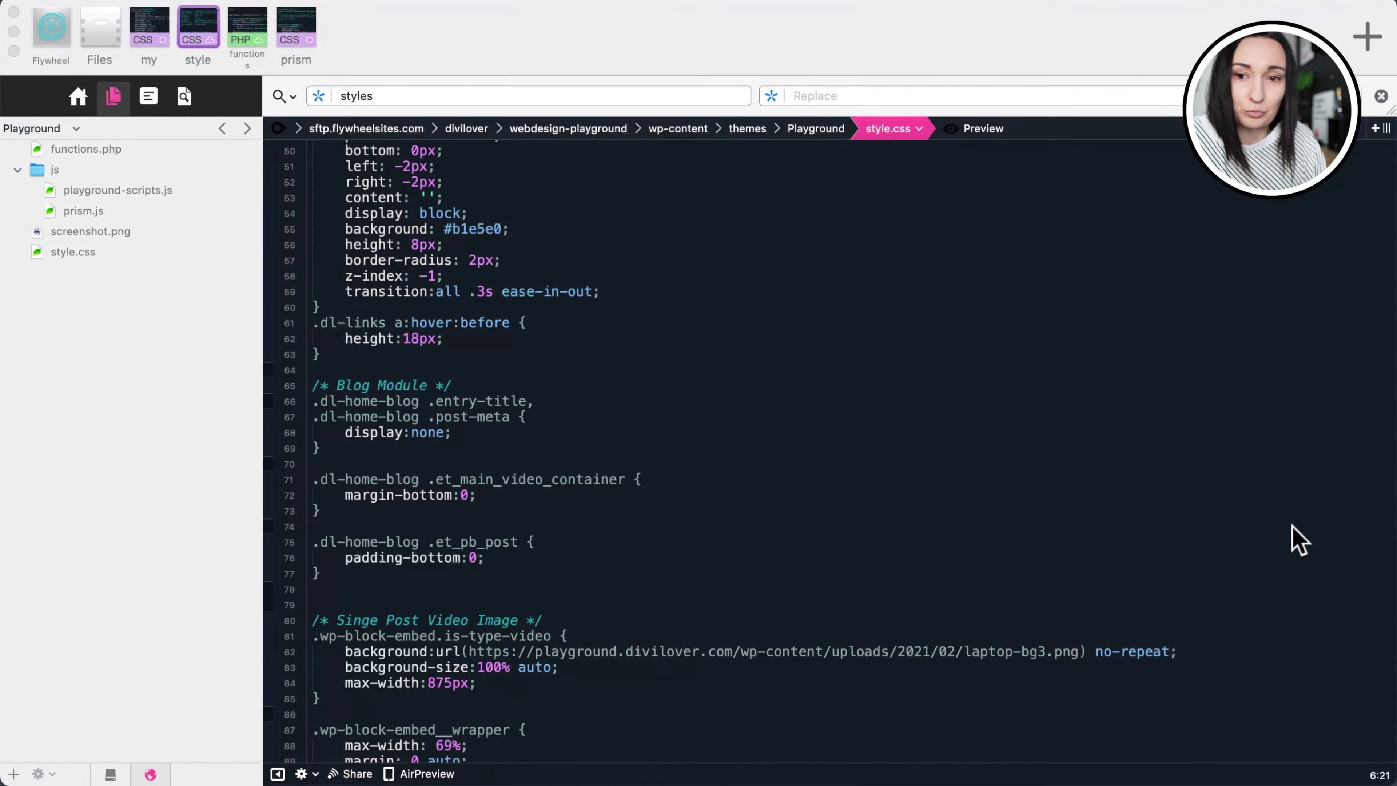
Paste the copied rule after the Blog Module rules in style.css, prefixing its selector with .dl-home-blog.
click(1390, 487)
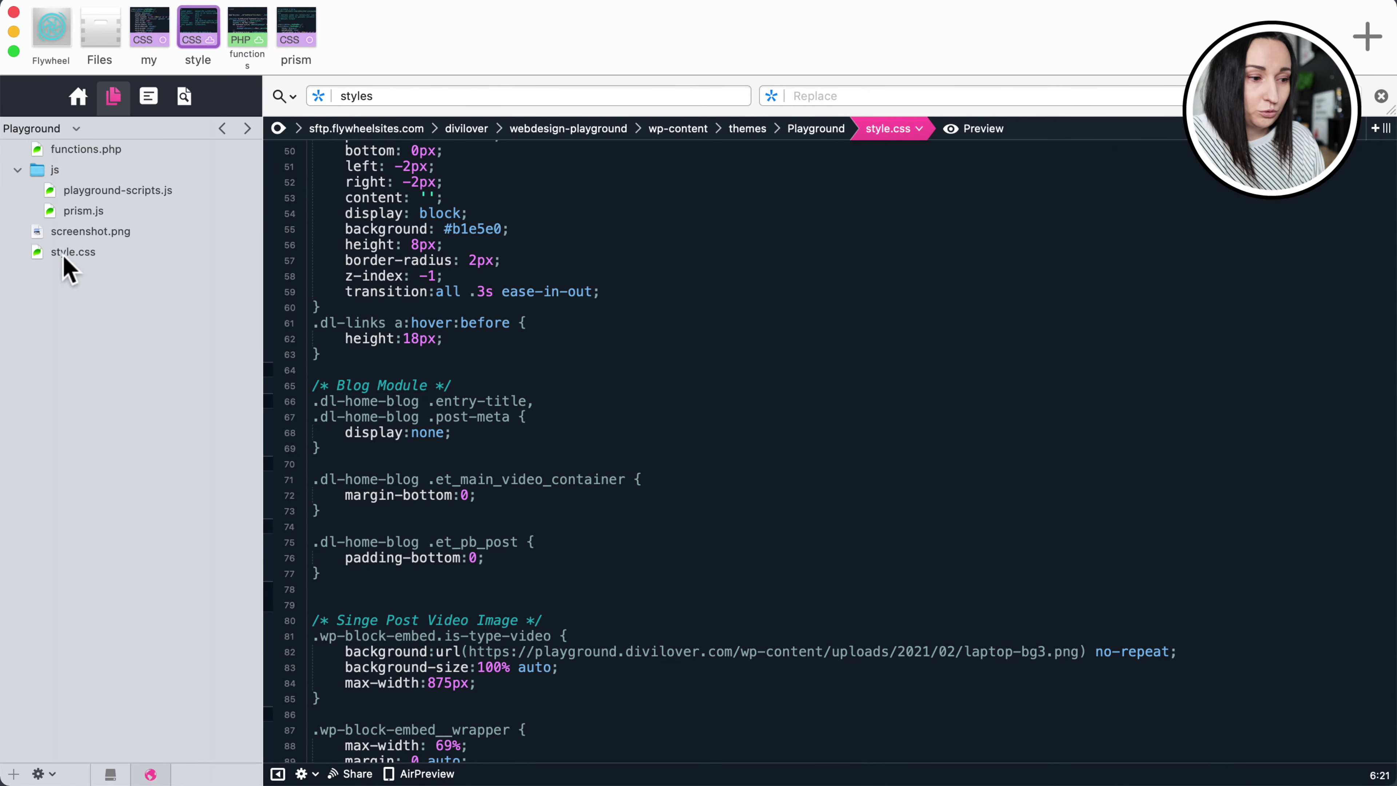
scroll(528, 437, down, 3)
scroll(529, 437, down, 2)
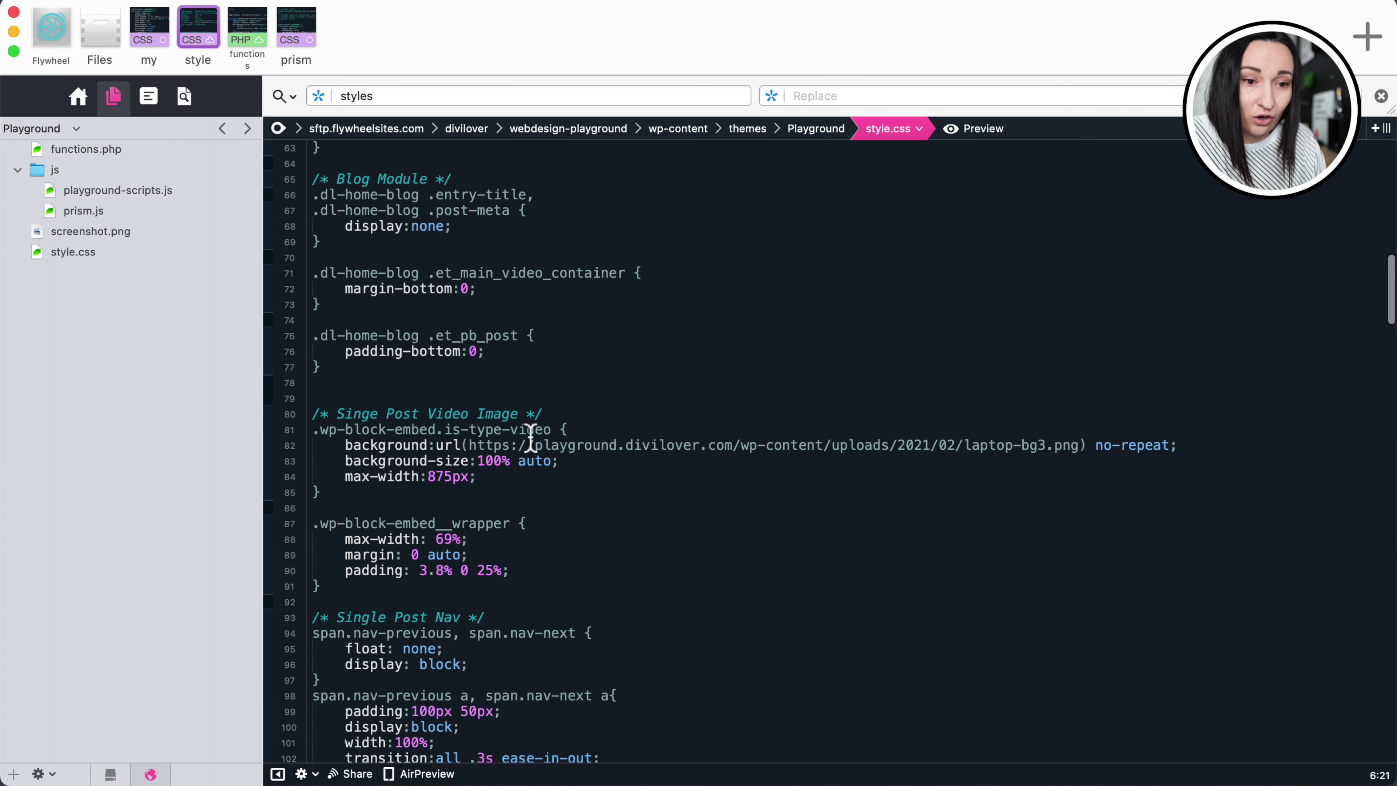
click(367, 368)
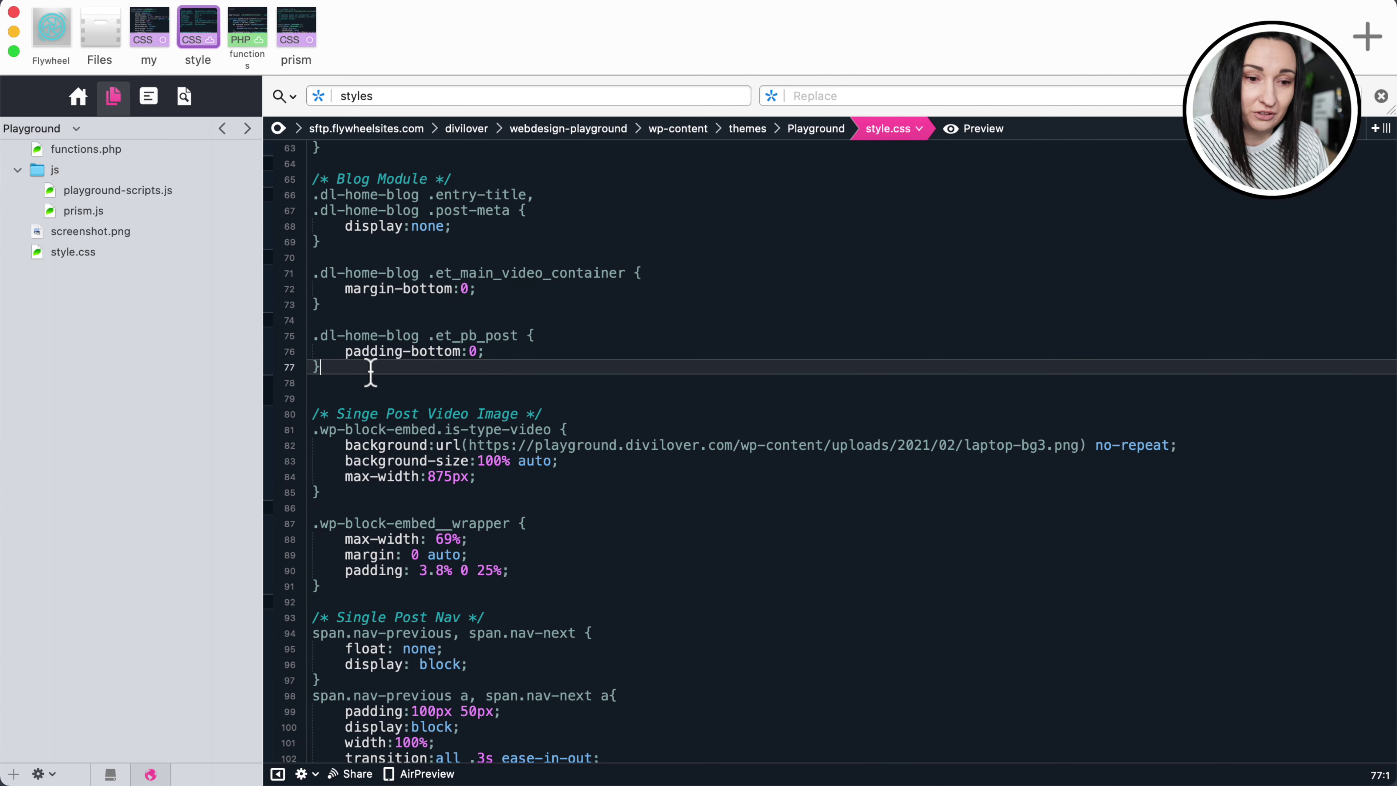
key(Return)
key(Return)
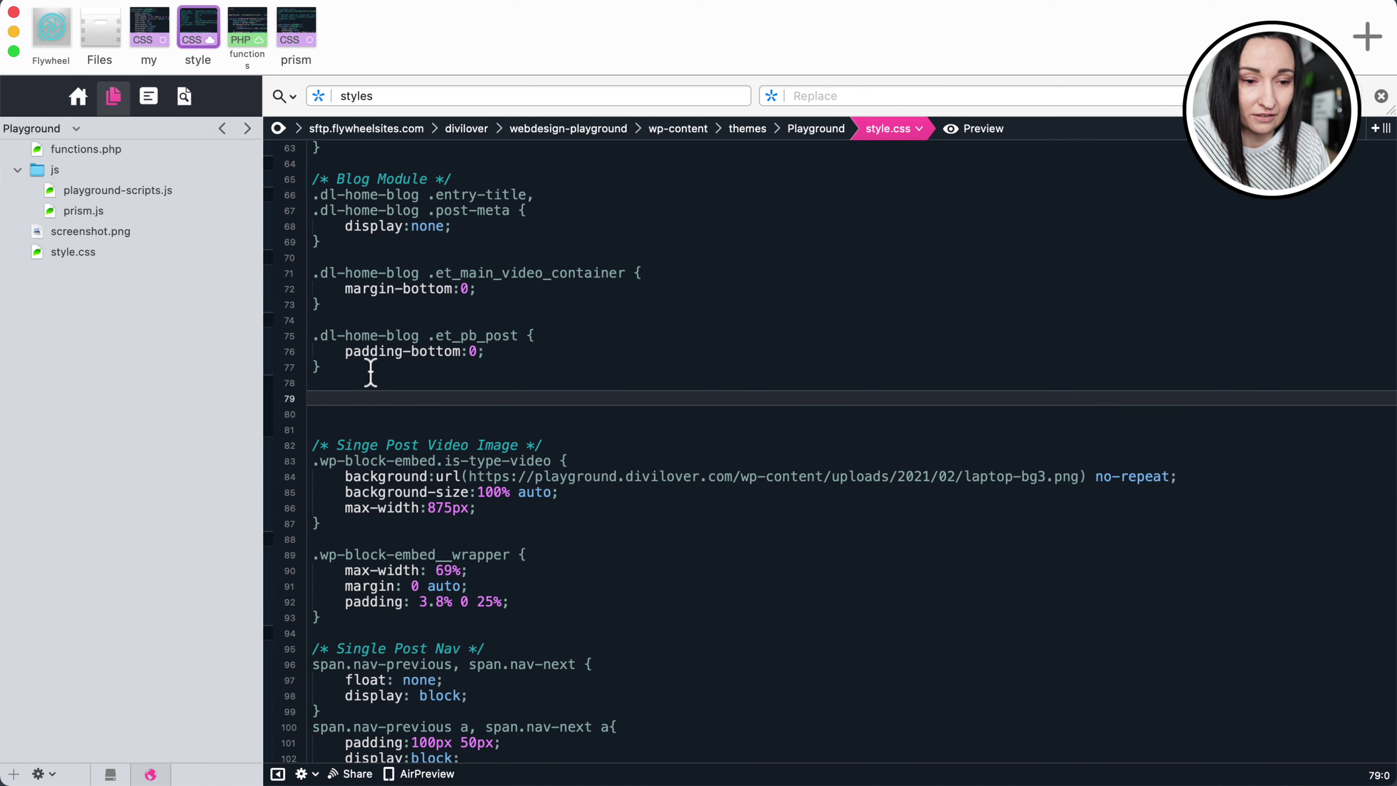
key(super+v)
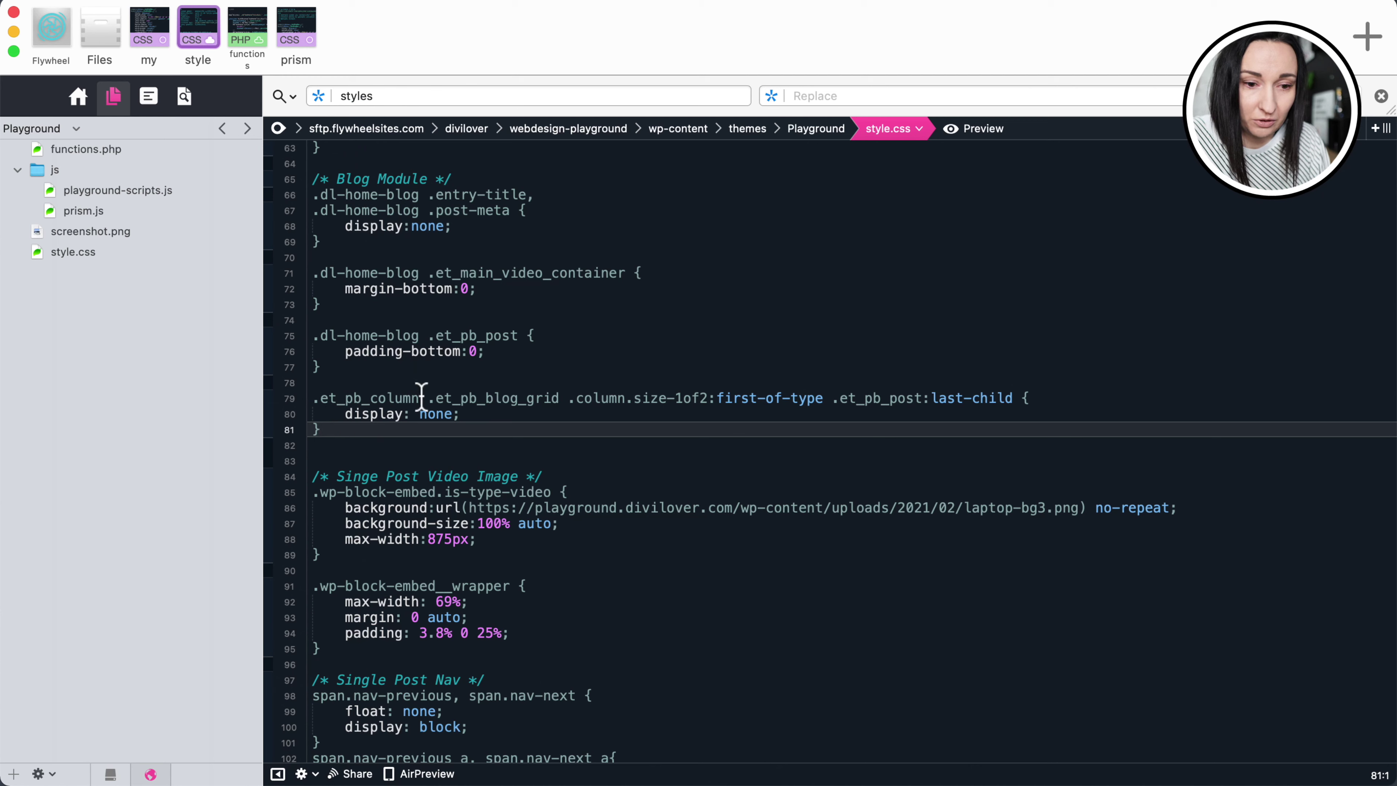
drag(420, 334, 304, 335)
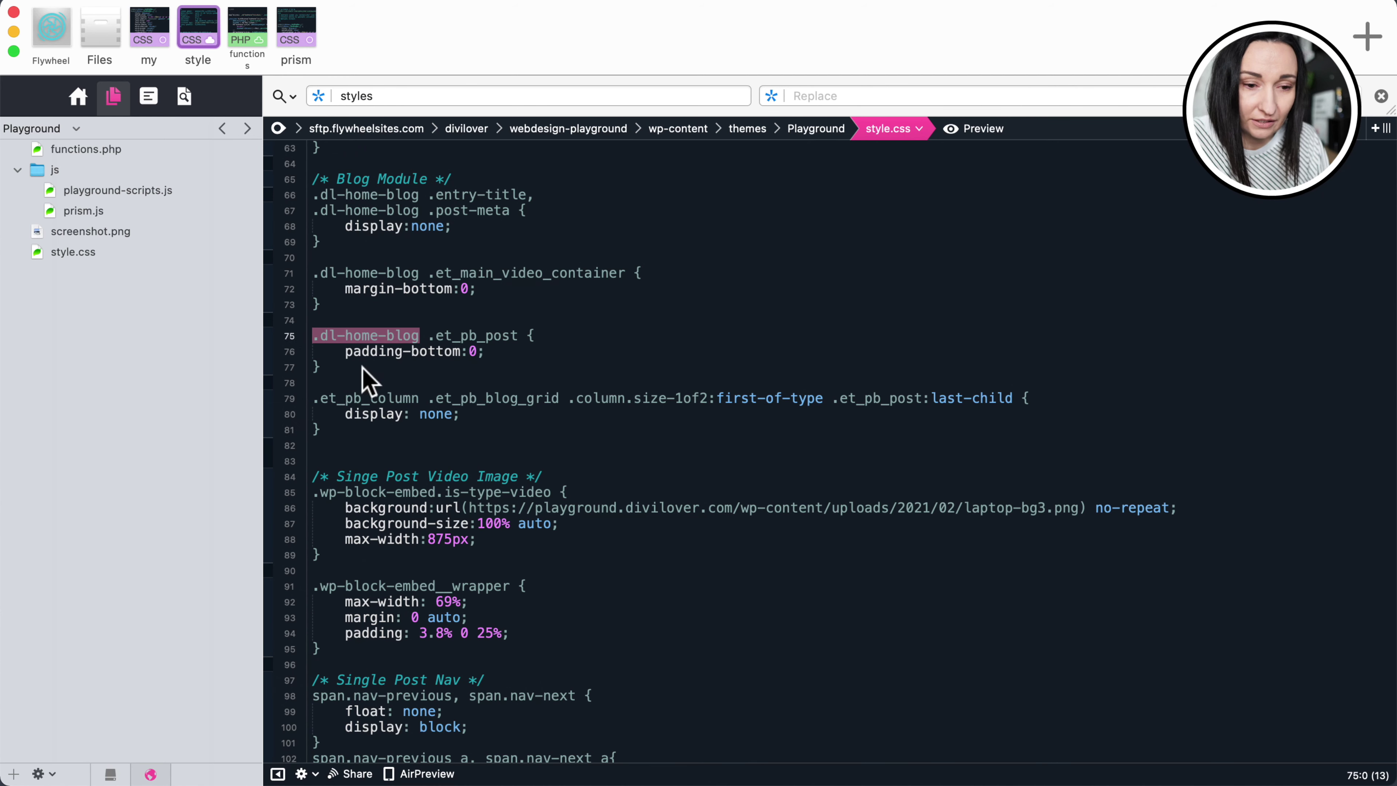
key(super+c)
click(426, 398)
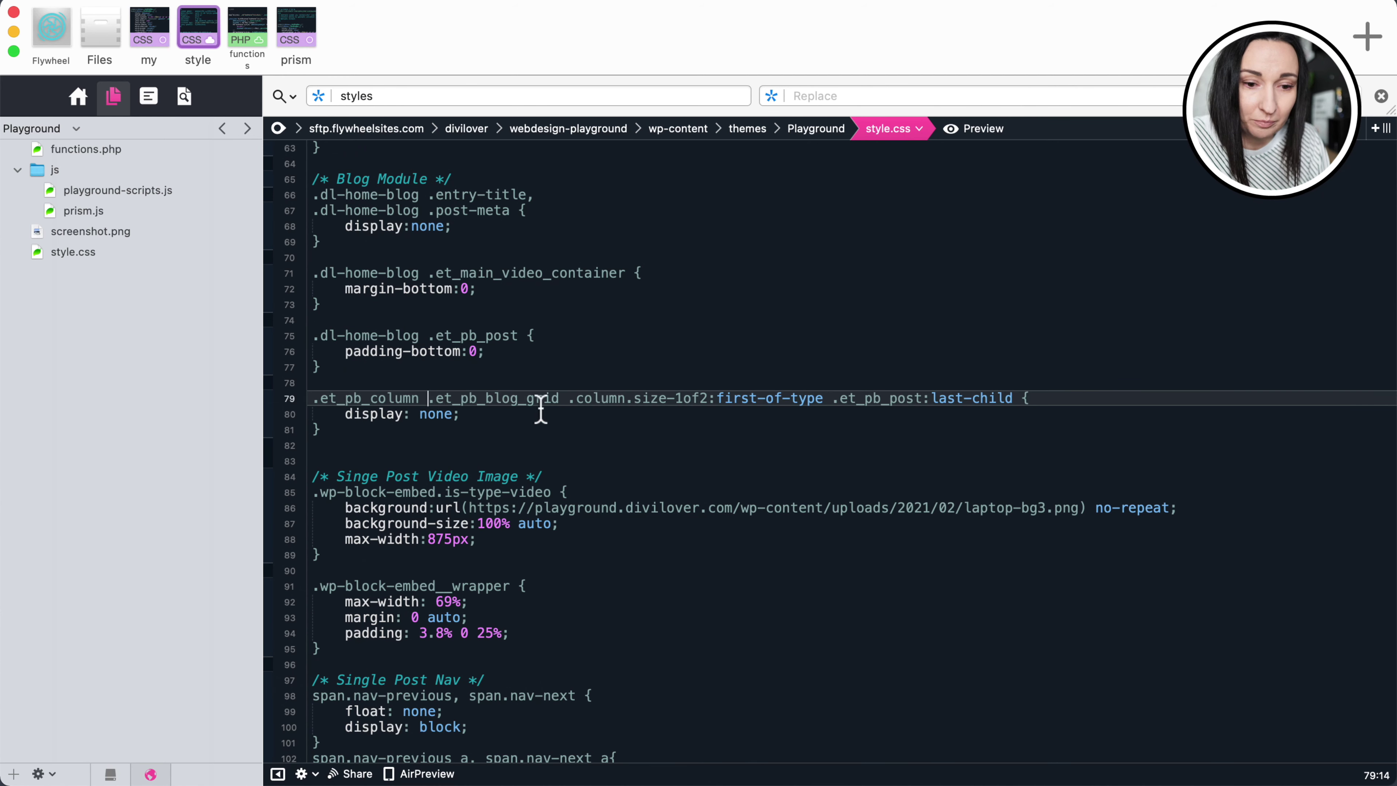
key(super+v)
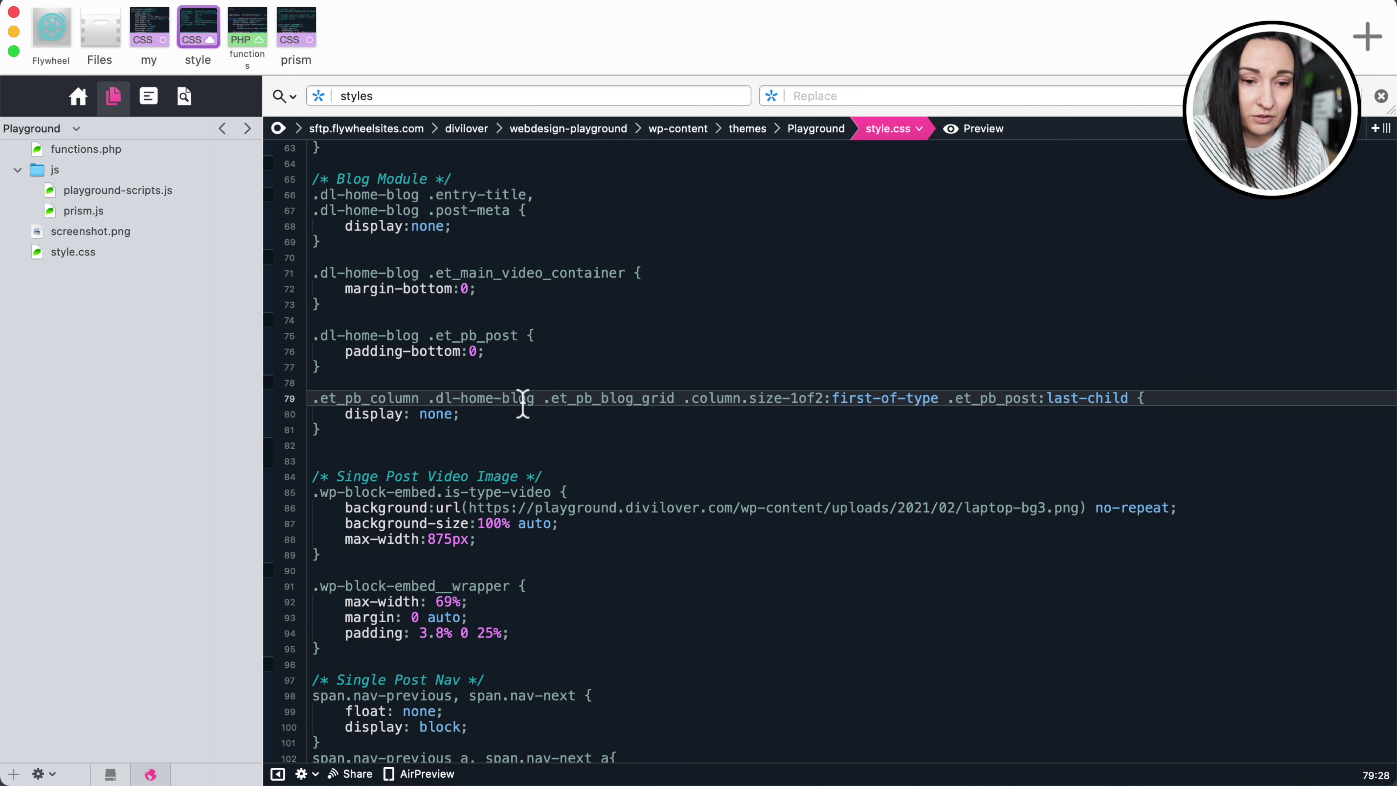
click(534, 416)
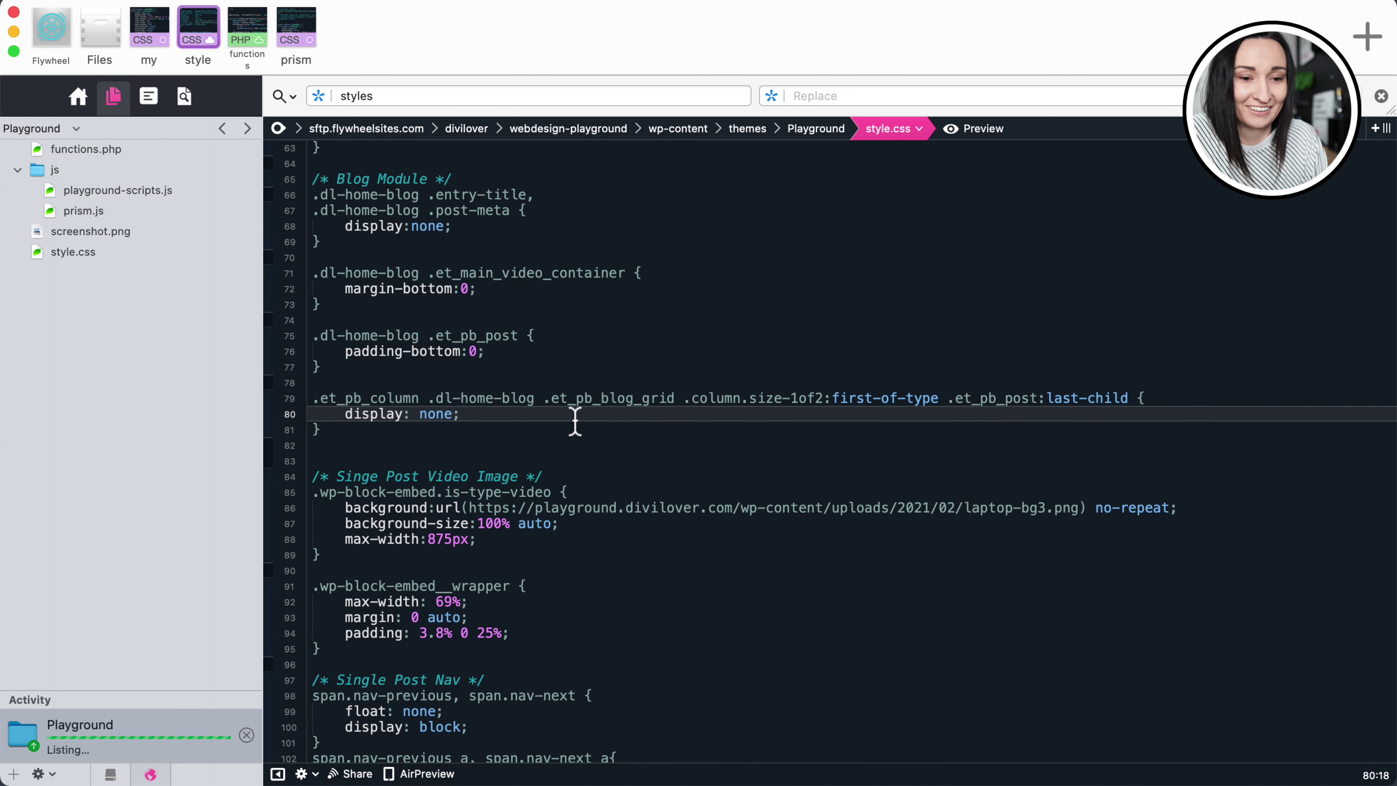
Change the theme Version in style.css to 1.0.15.
scroll(575, 421, up, 15)
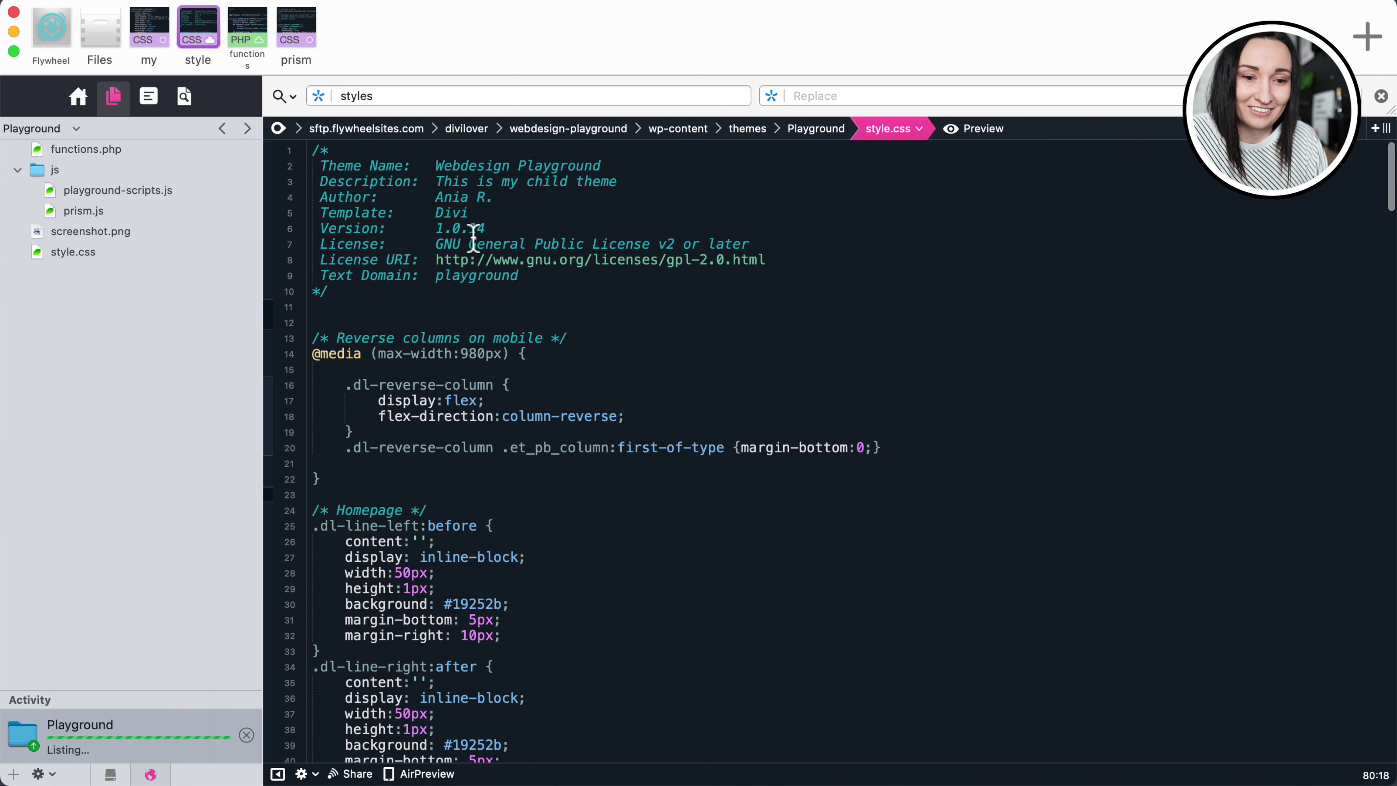
click(483, 228)
key(BackSpace)
text(5)
click(614, 339)
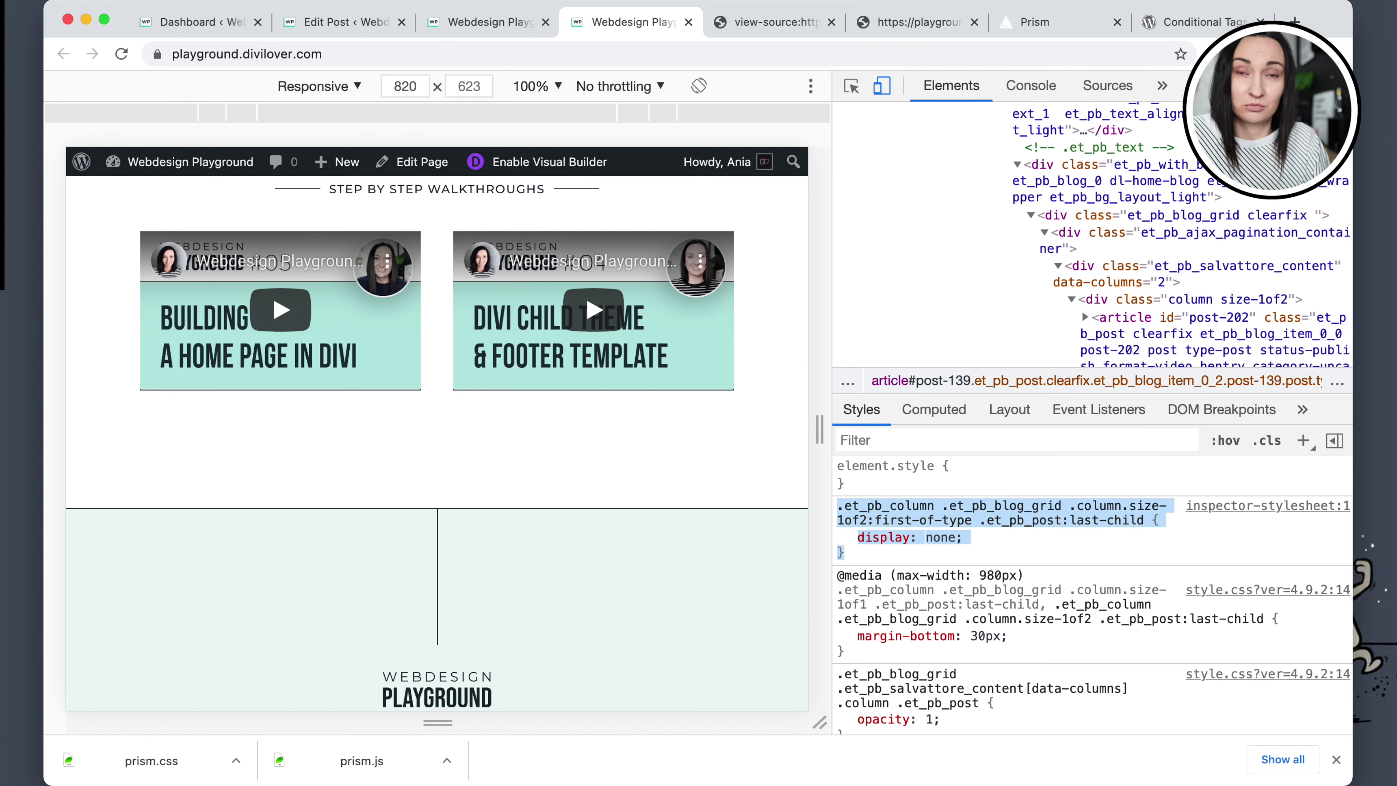
Close DevTools and reload the live homepage with Cmd+R.
key(super+alt+i)
scroll(1065, 346, up, 5)
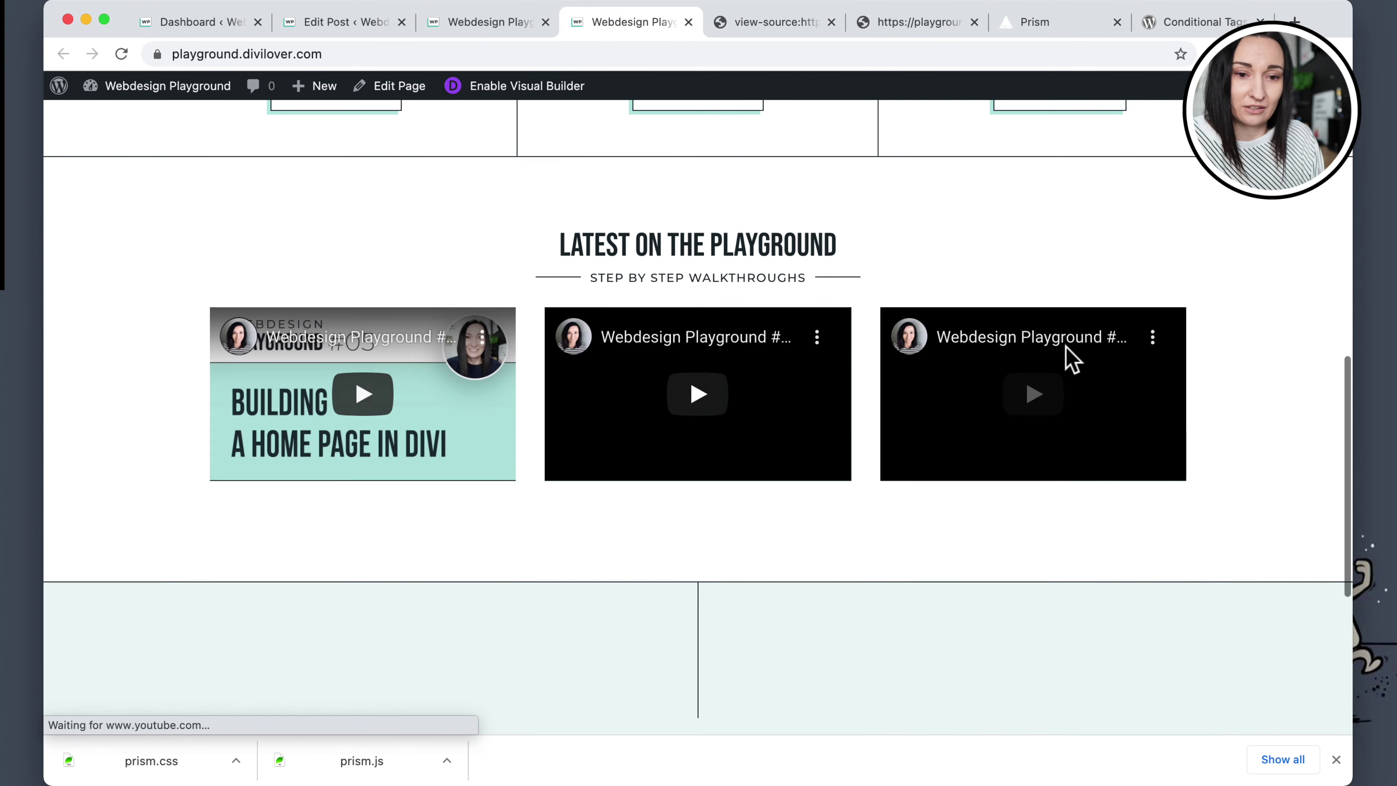
key(super+r)
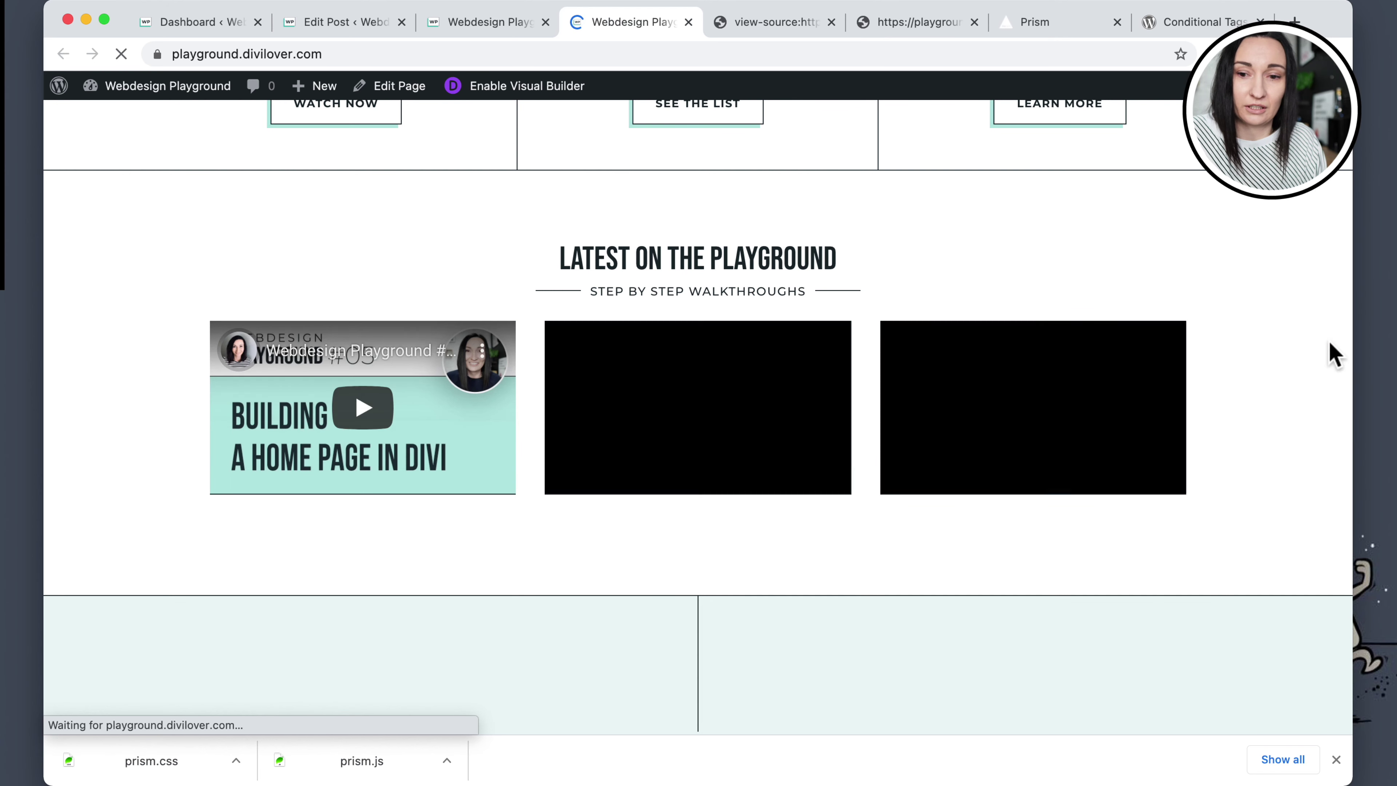
Narrow the window to tablet width to check only two videos show, then widen it again.
drag(1352, 334, 1135, 349)
drag(1024, 361, 1053, 372)
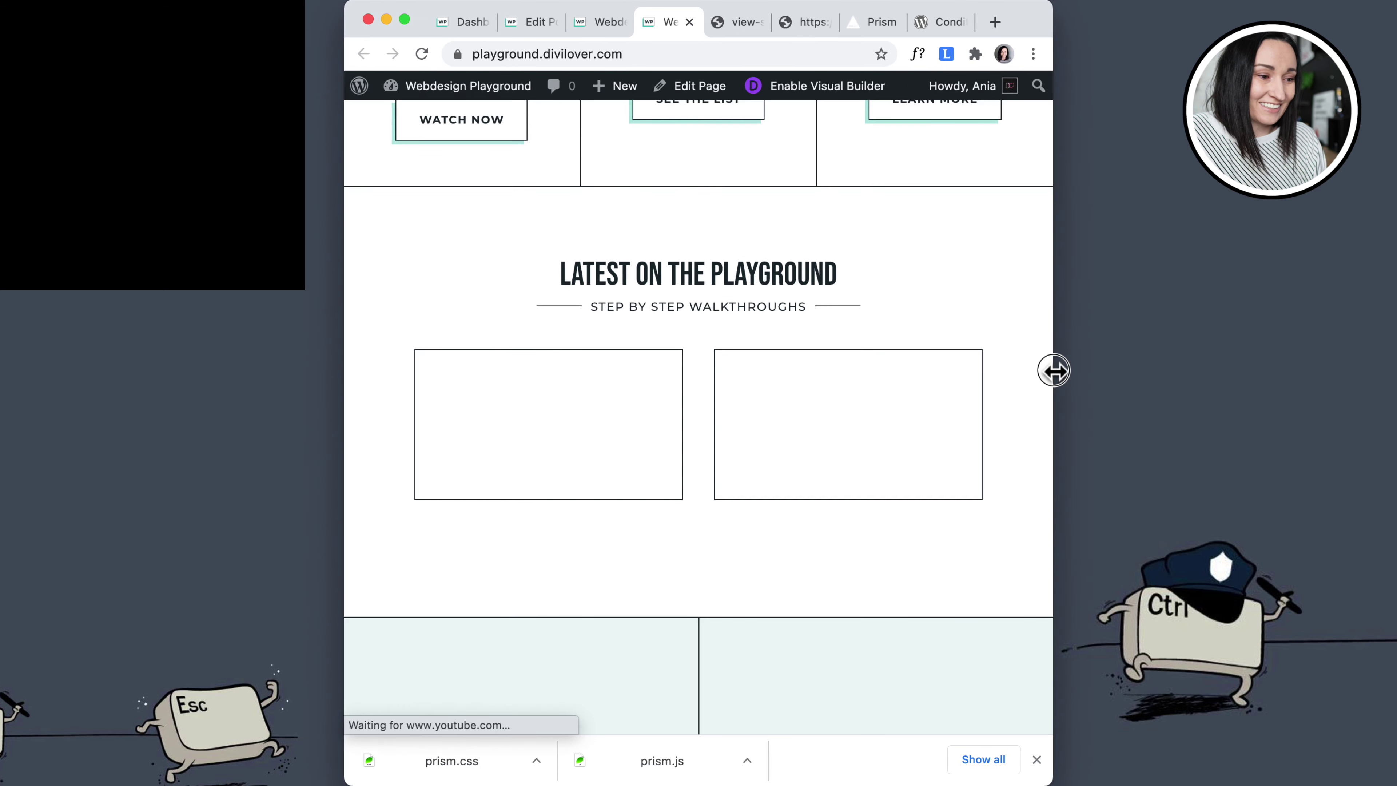
scroll(973, 380, up, 5)
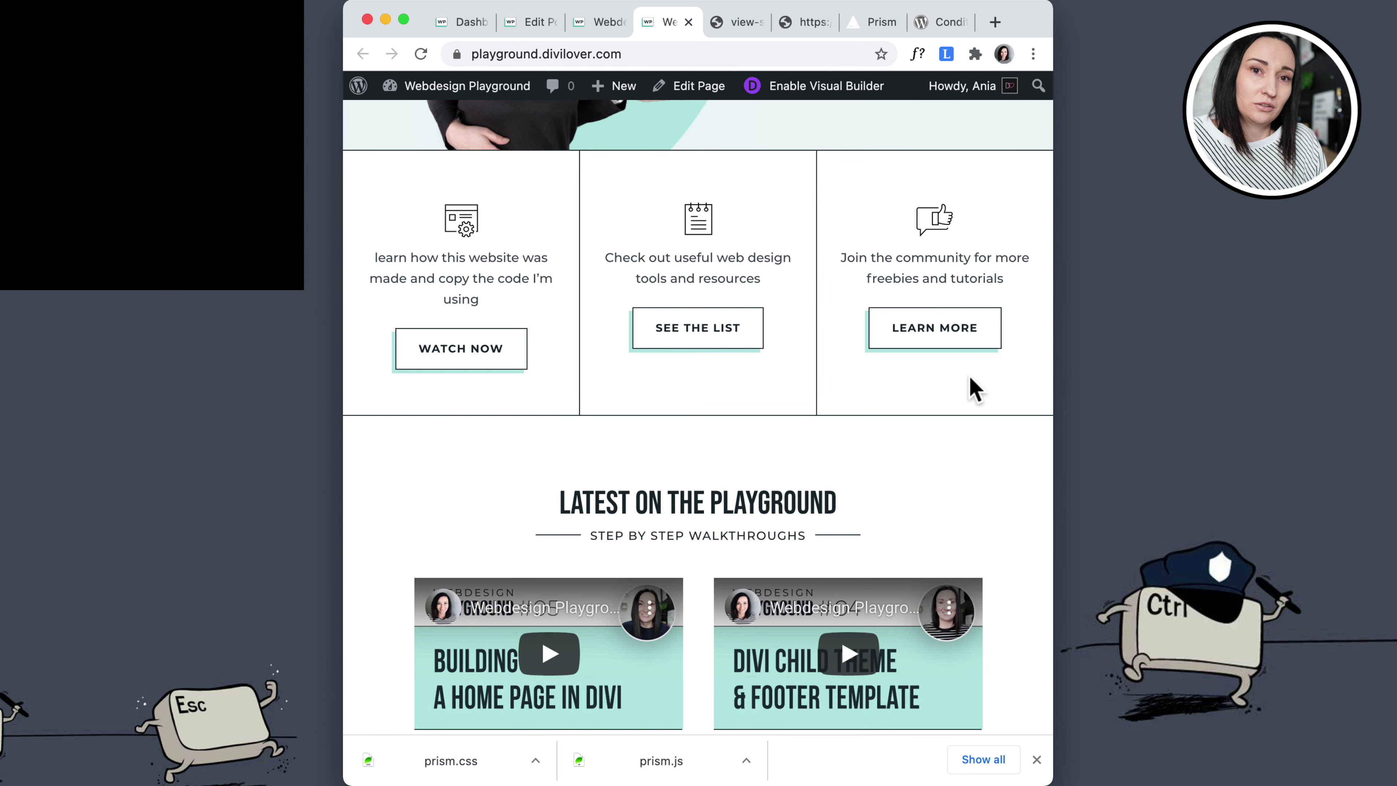
scroll(569, 610, down, 5)
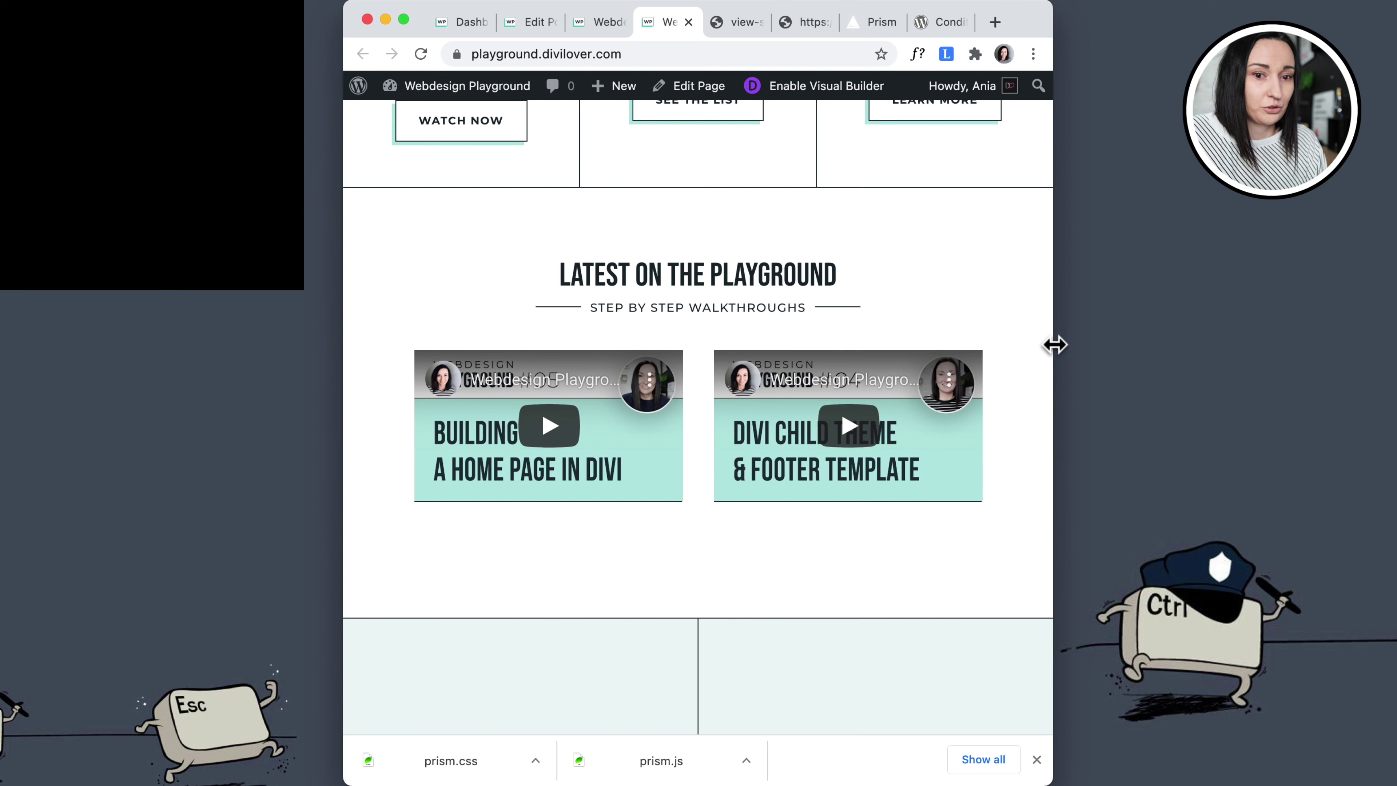
drag(1056, 363, 1356, 353)
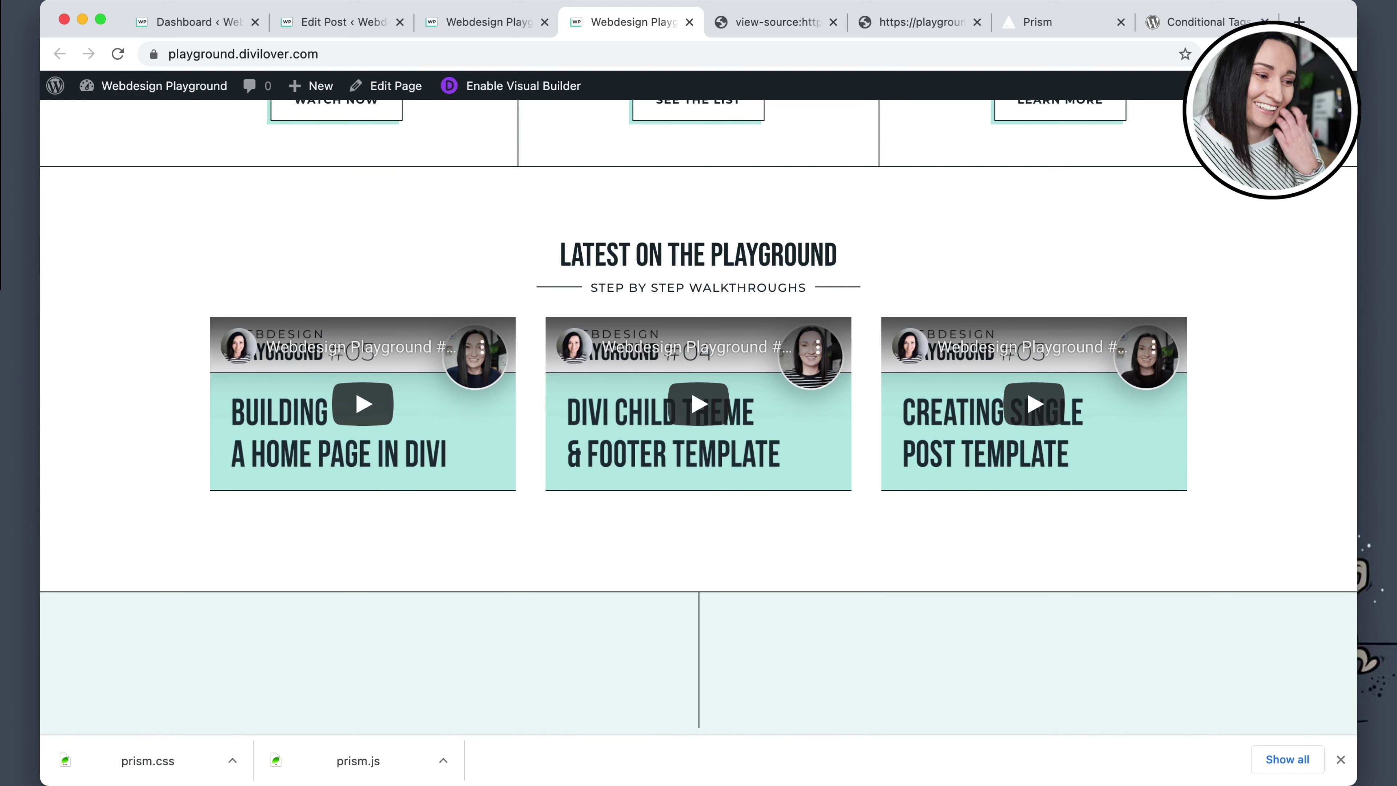
key(super+Tab)
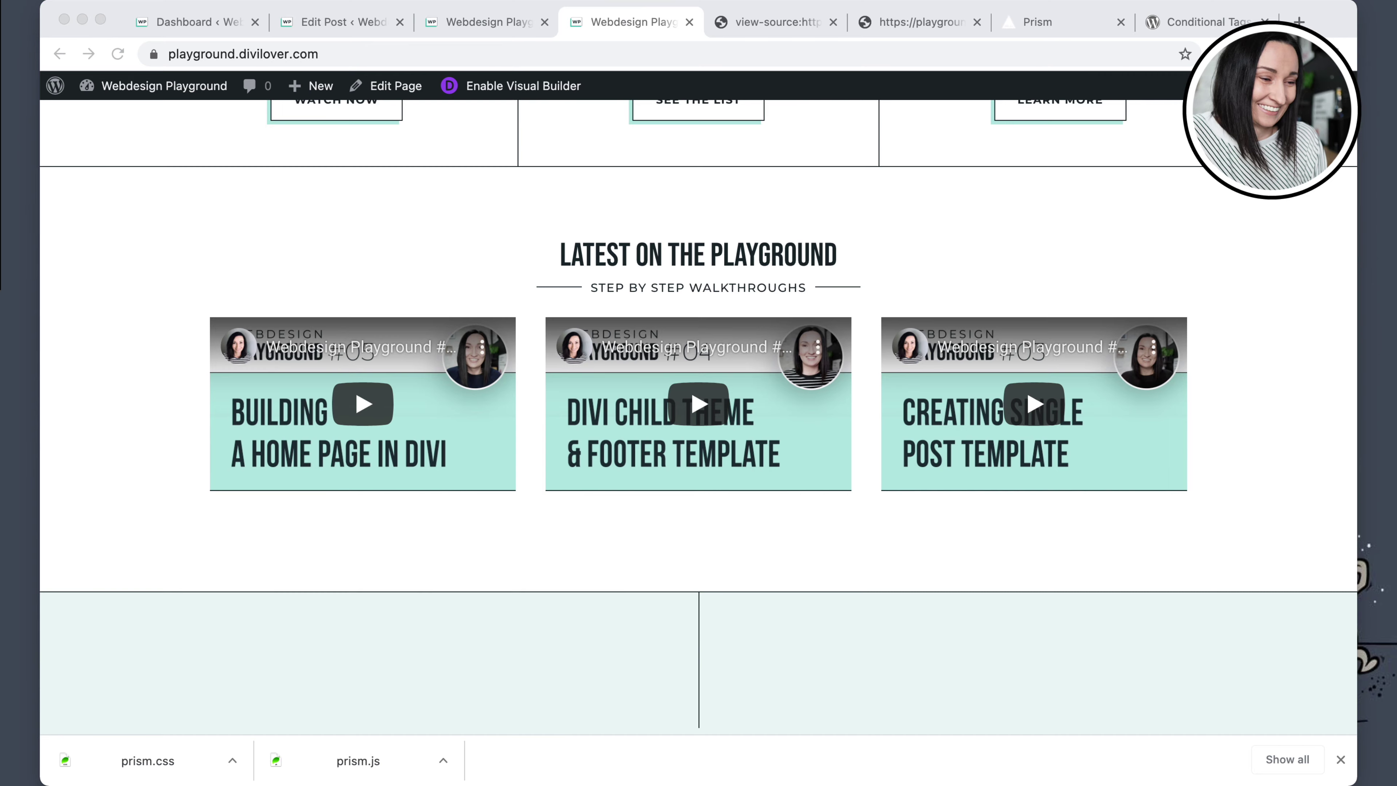